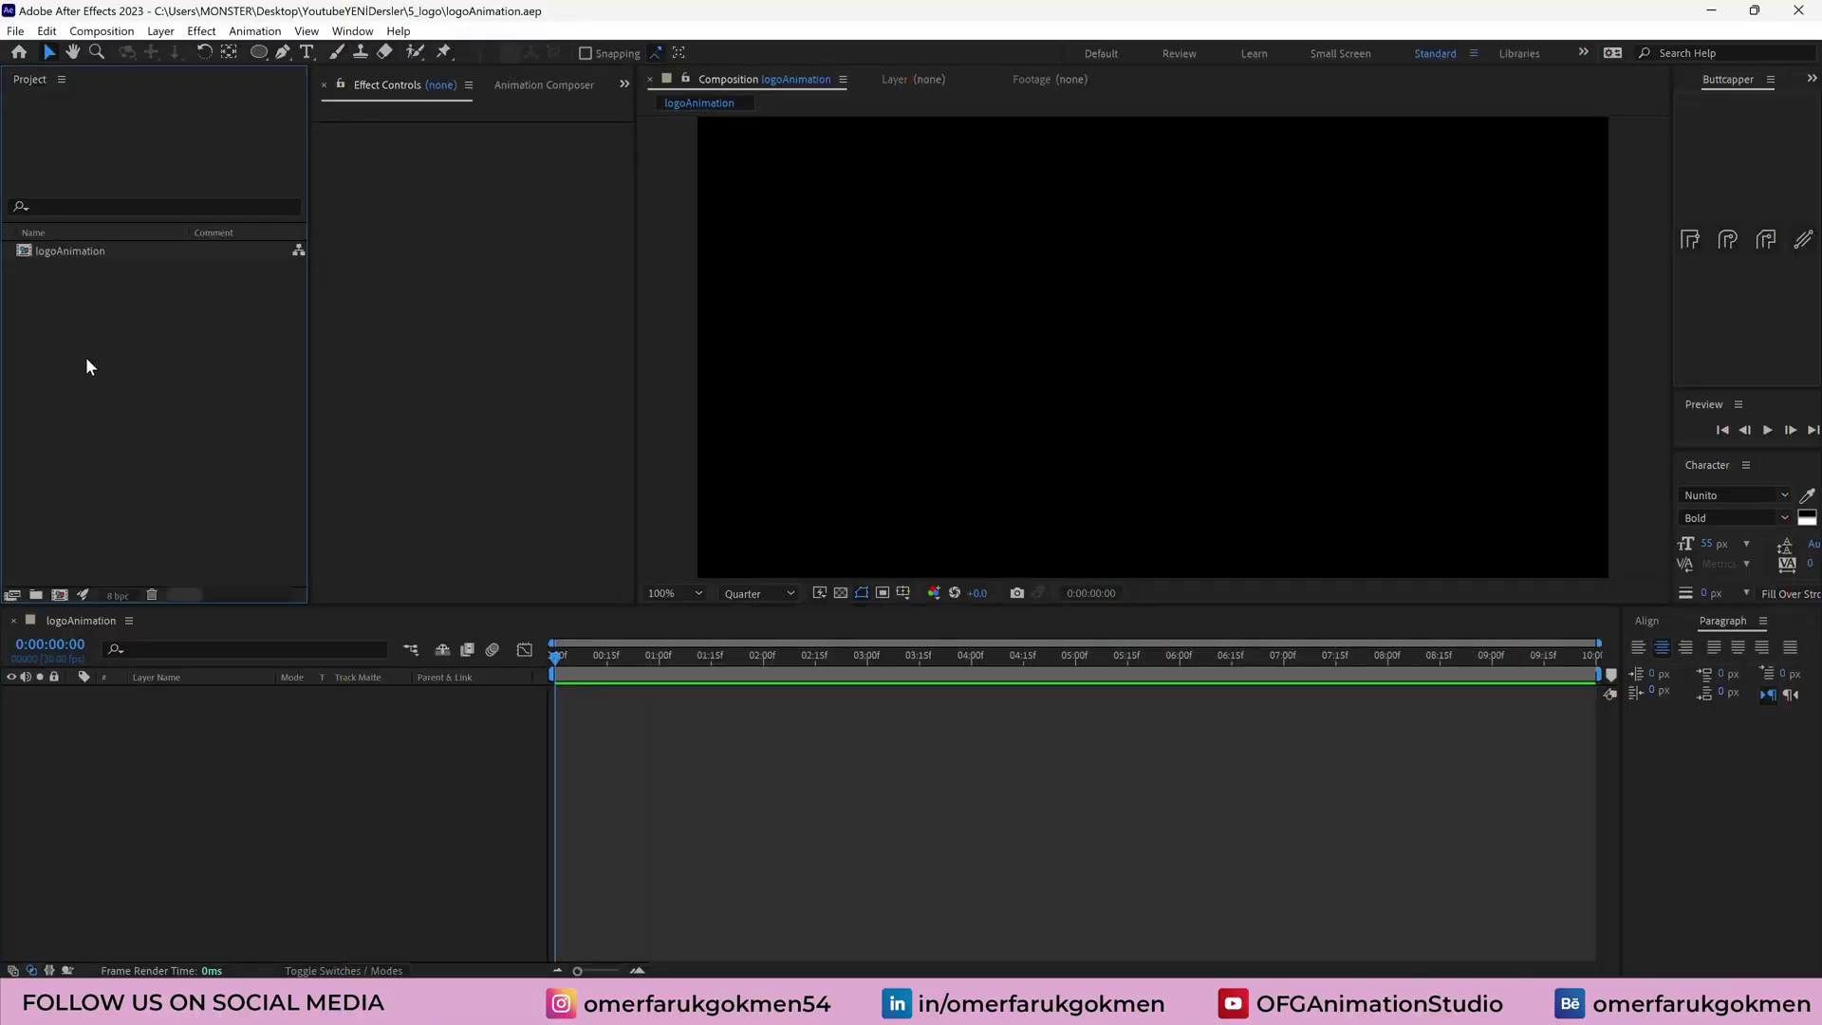
Import the bitcoin PNG from the Desktop folder YoutubeYENIDersler > 5_logo as footage
double_click(74, 361)
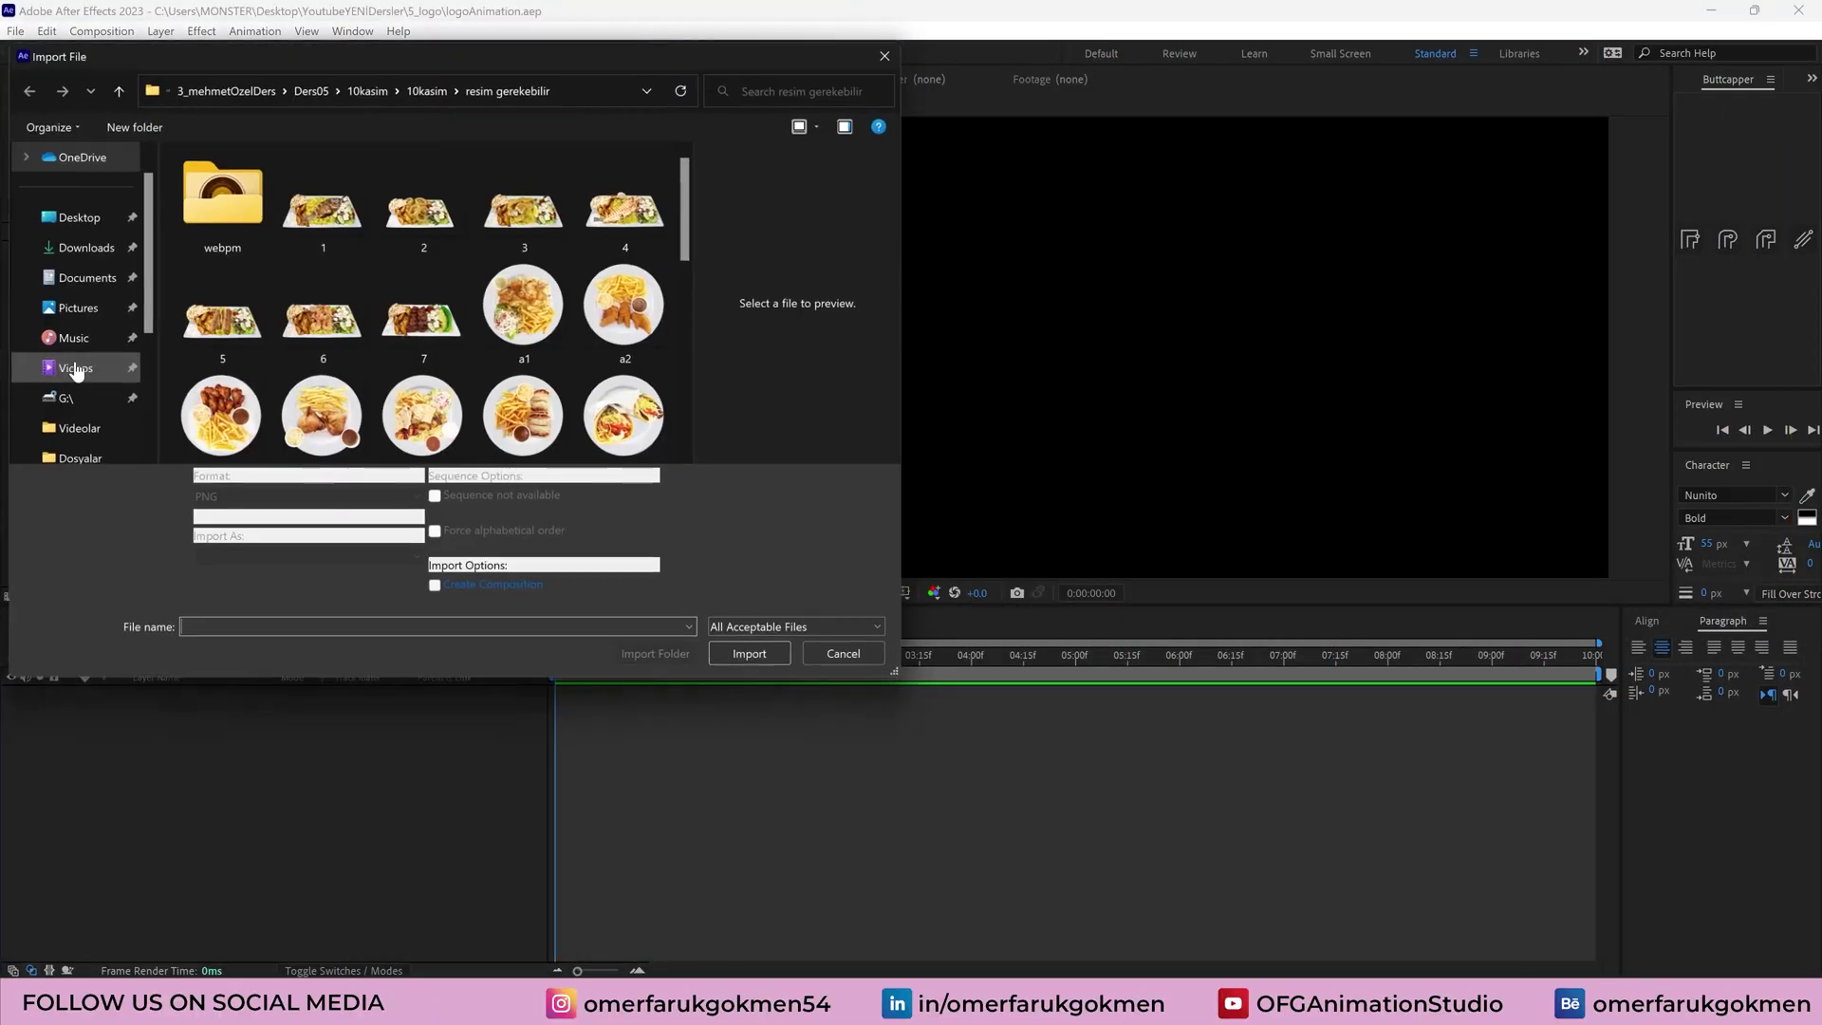
click(76, 216)
double_click(227, 419)
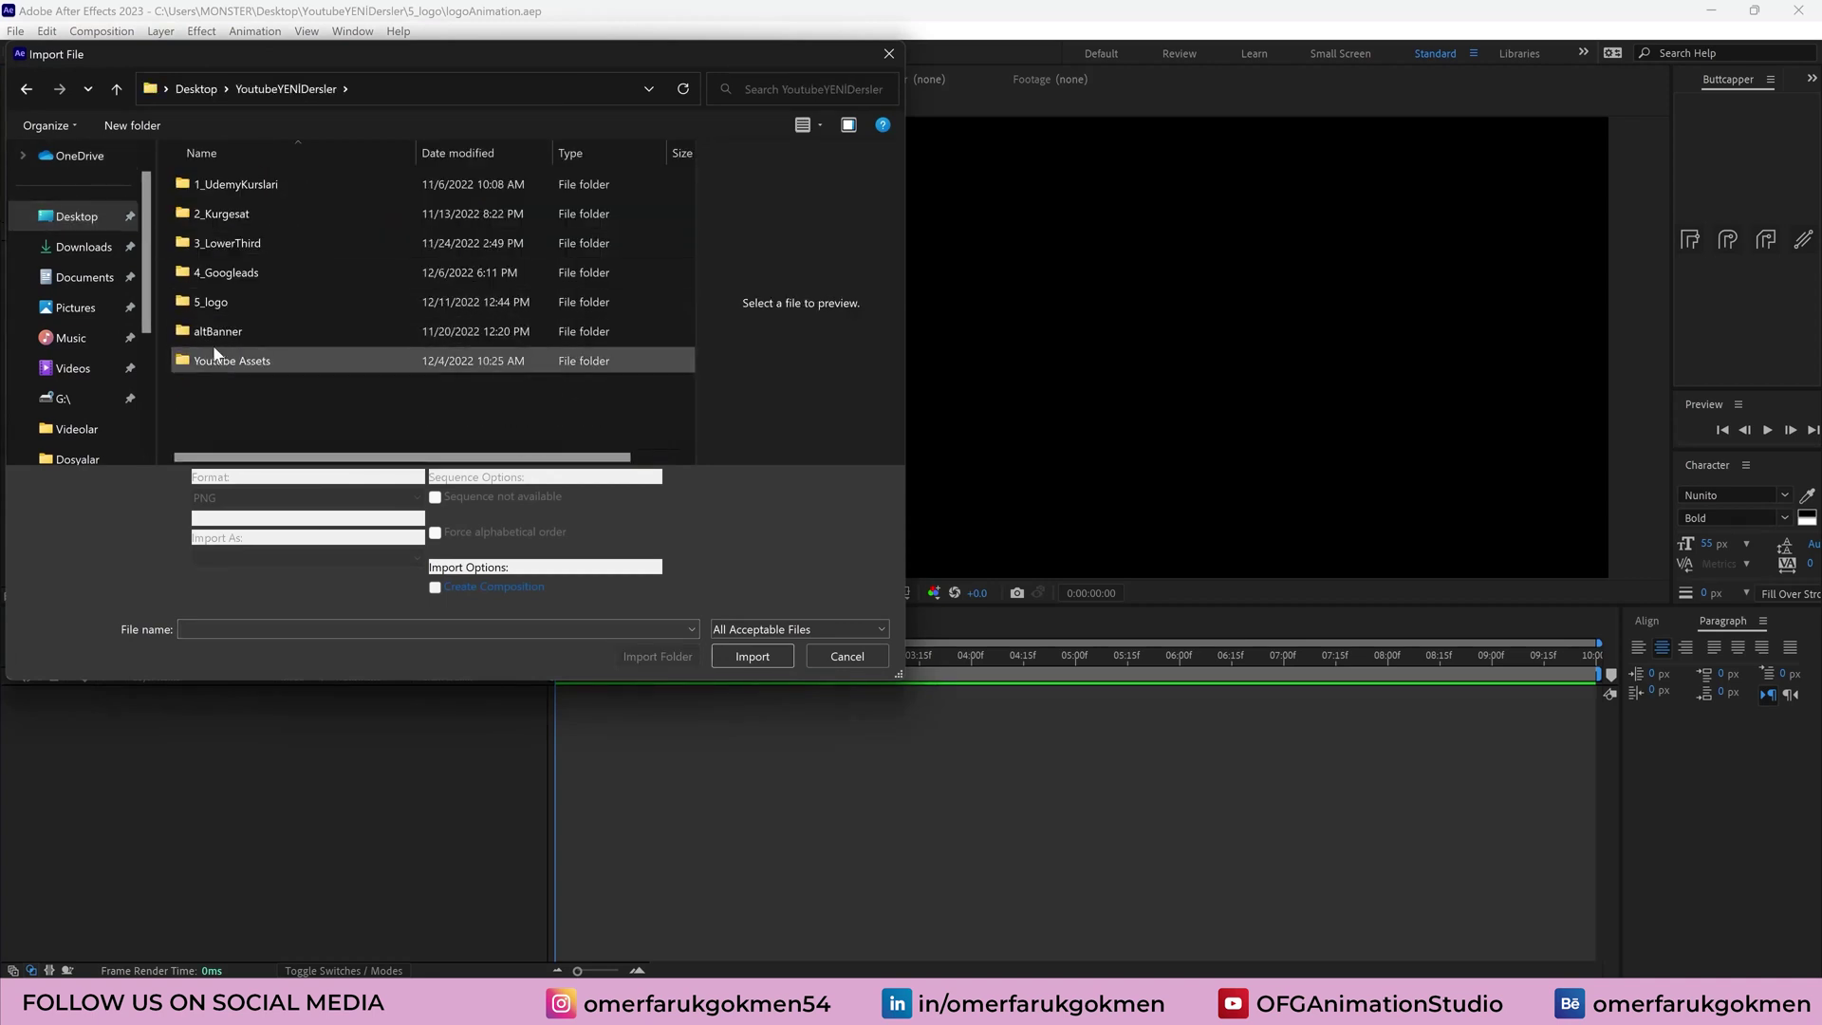
double_click(220, 302)
click(211, 190)
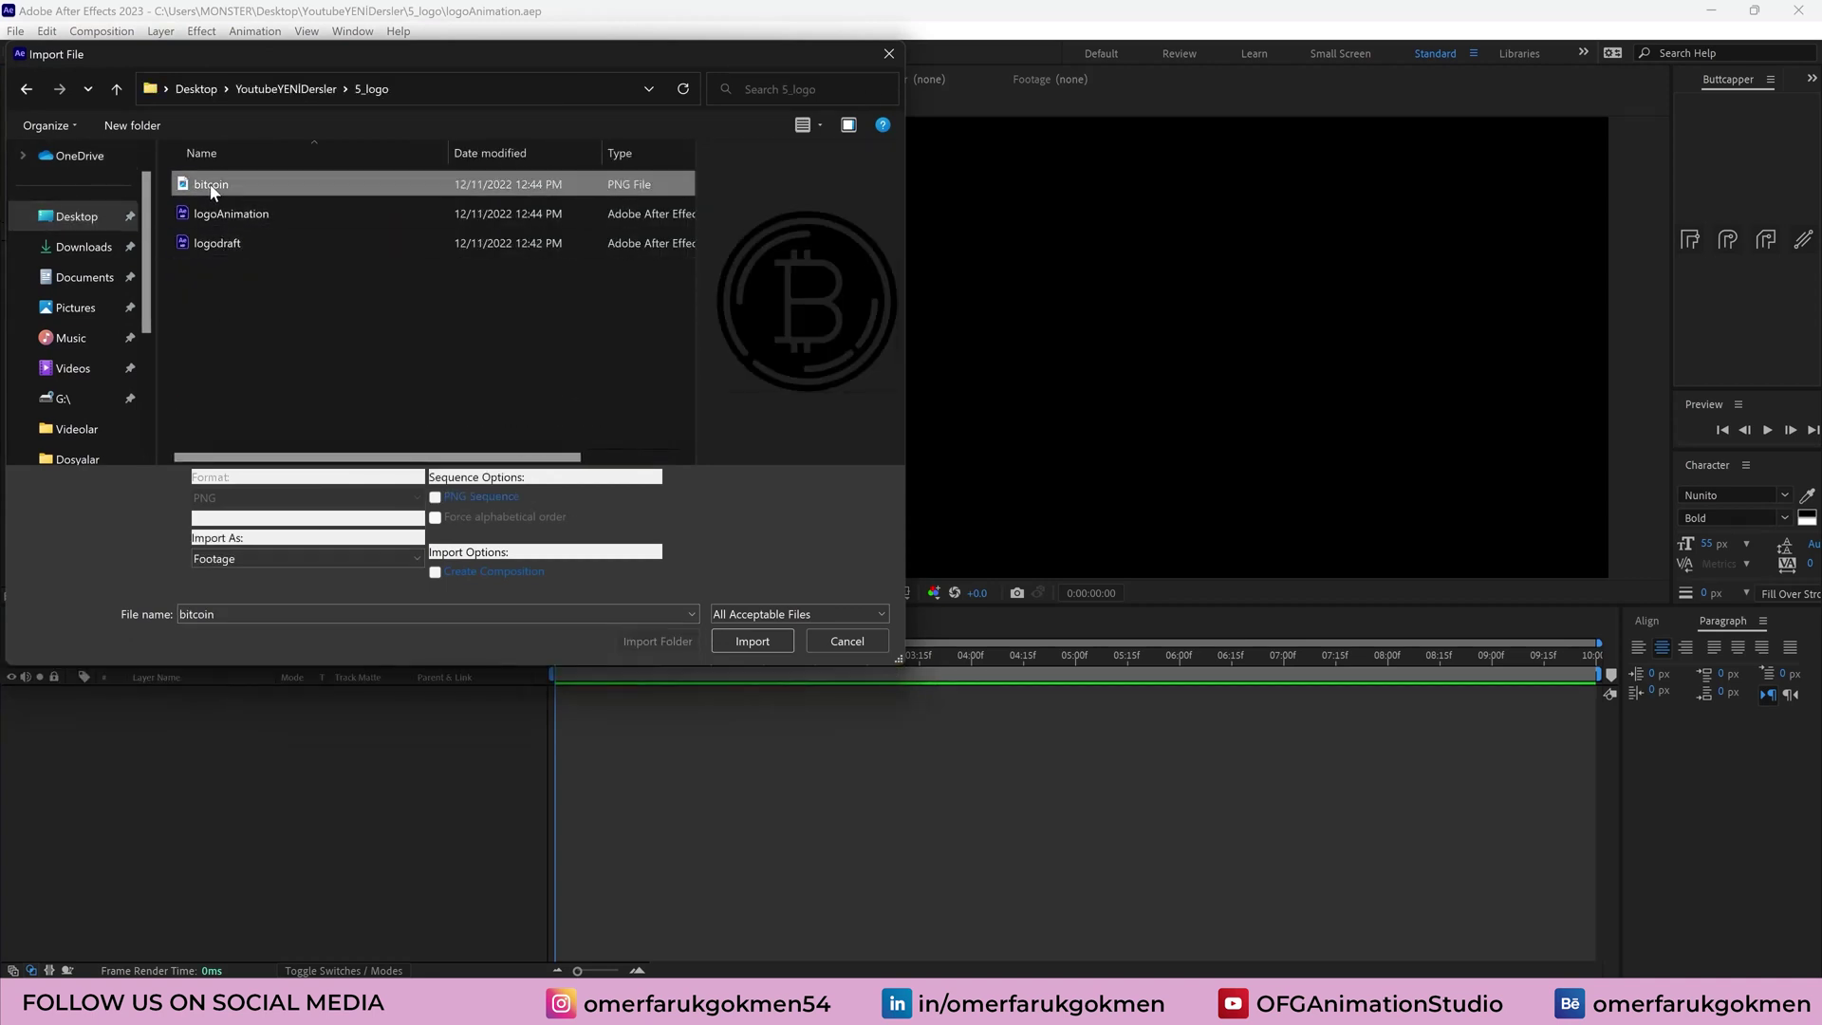
click(746, 638)
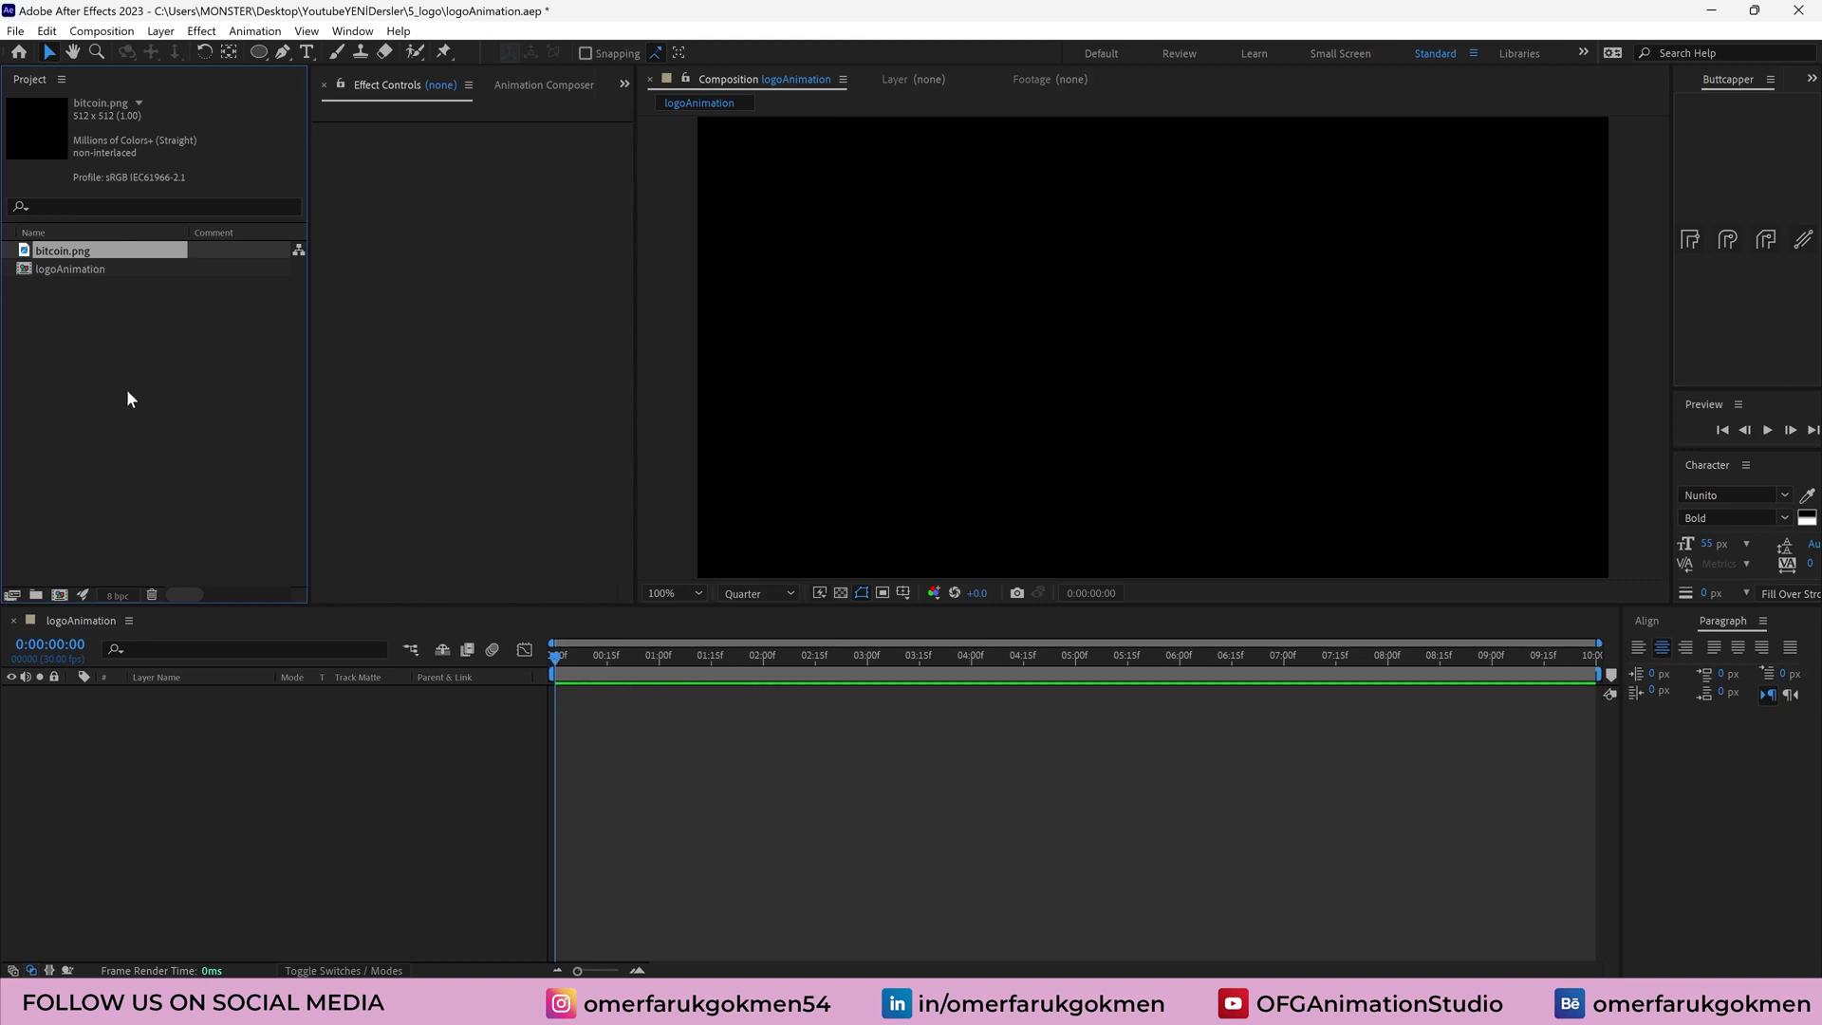
Choose the Ellipse Tool and configure it with a turquoise solid fill and no stroke
click(121, 713)
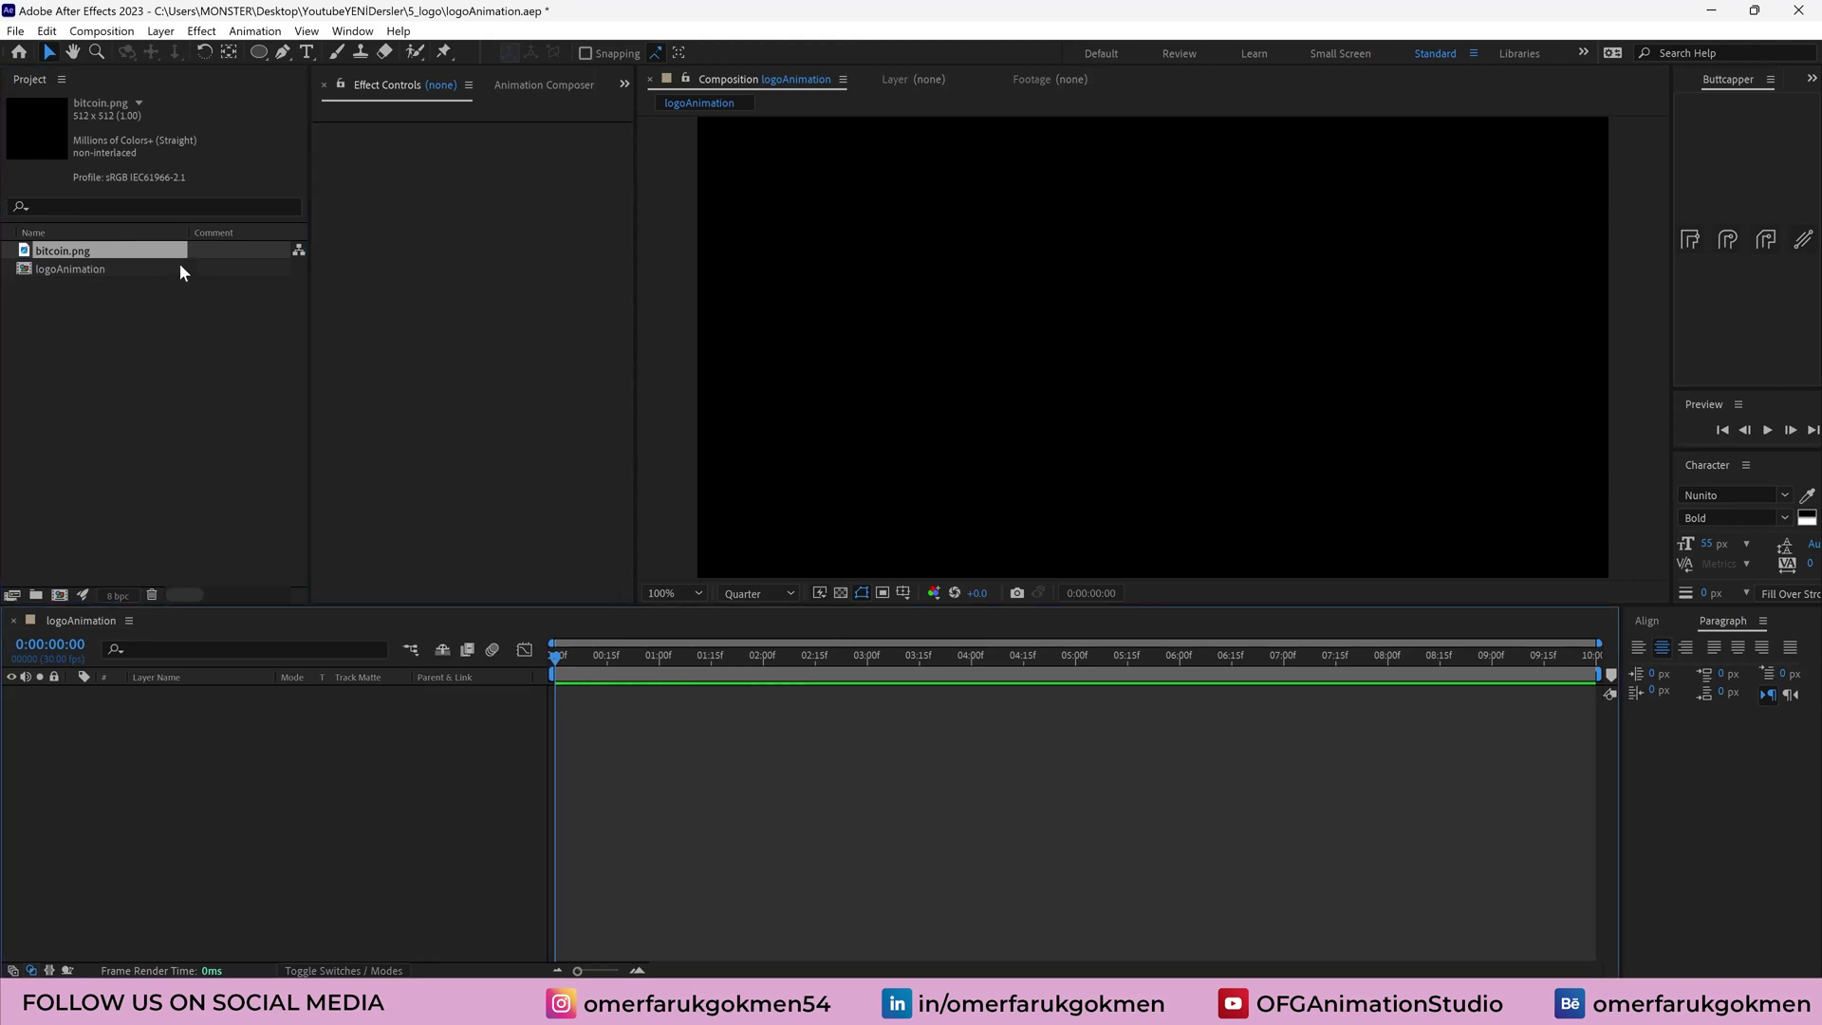
click(258, 53)
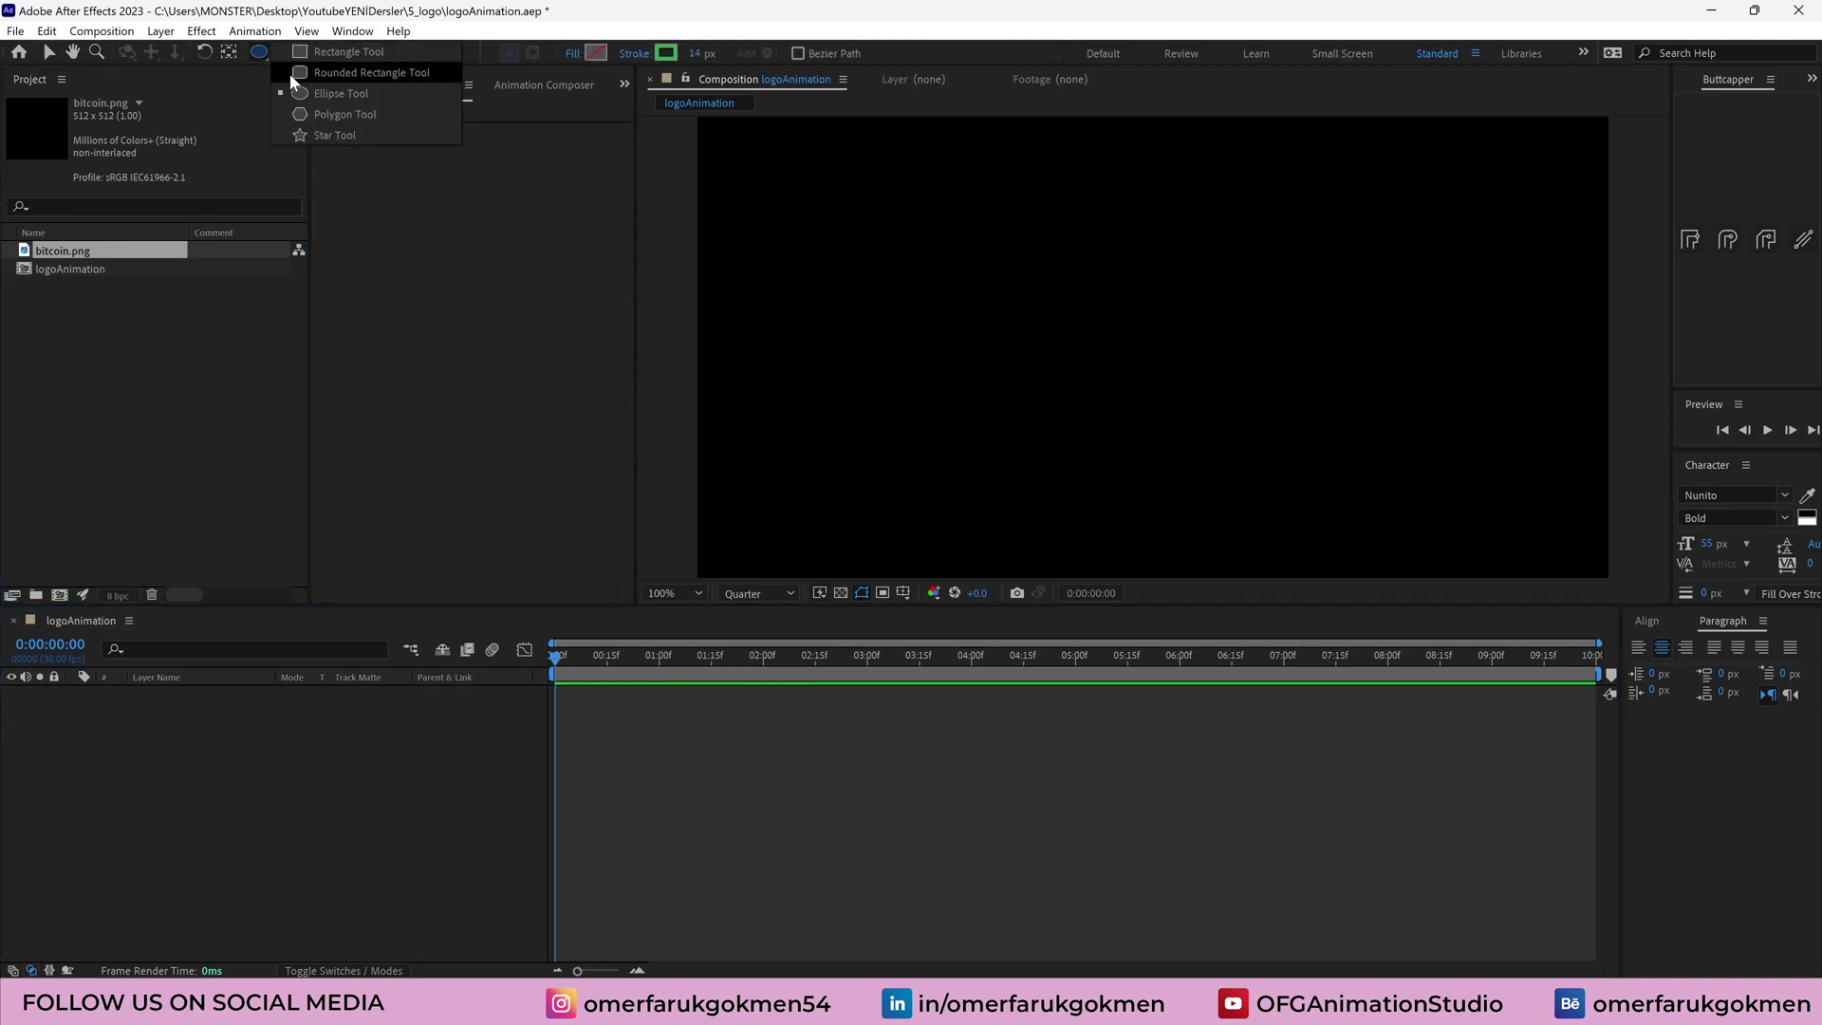
click(310, 92)
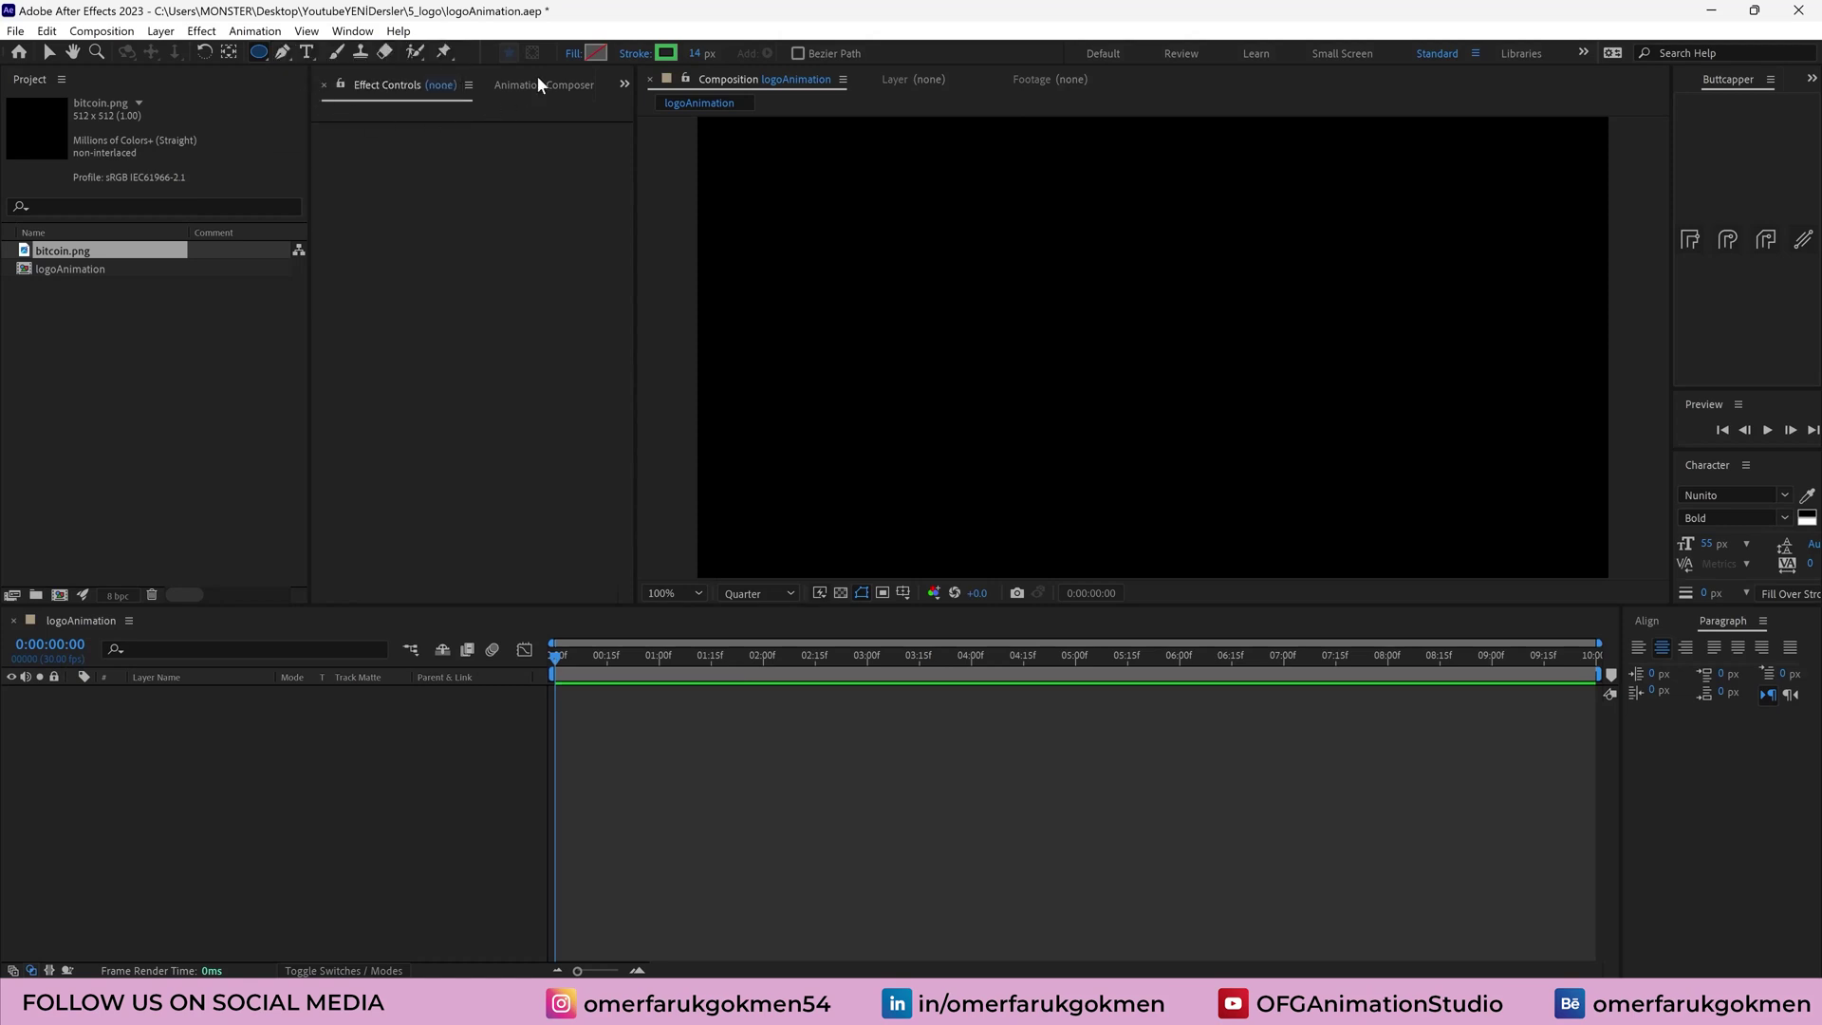
click(590, 54)
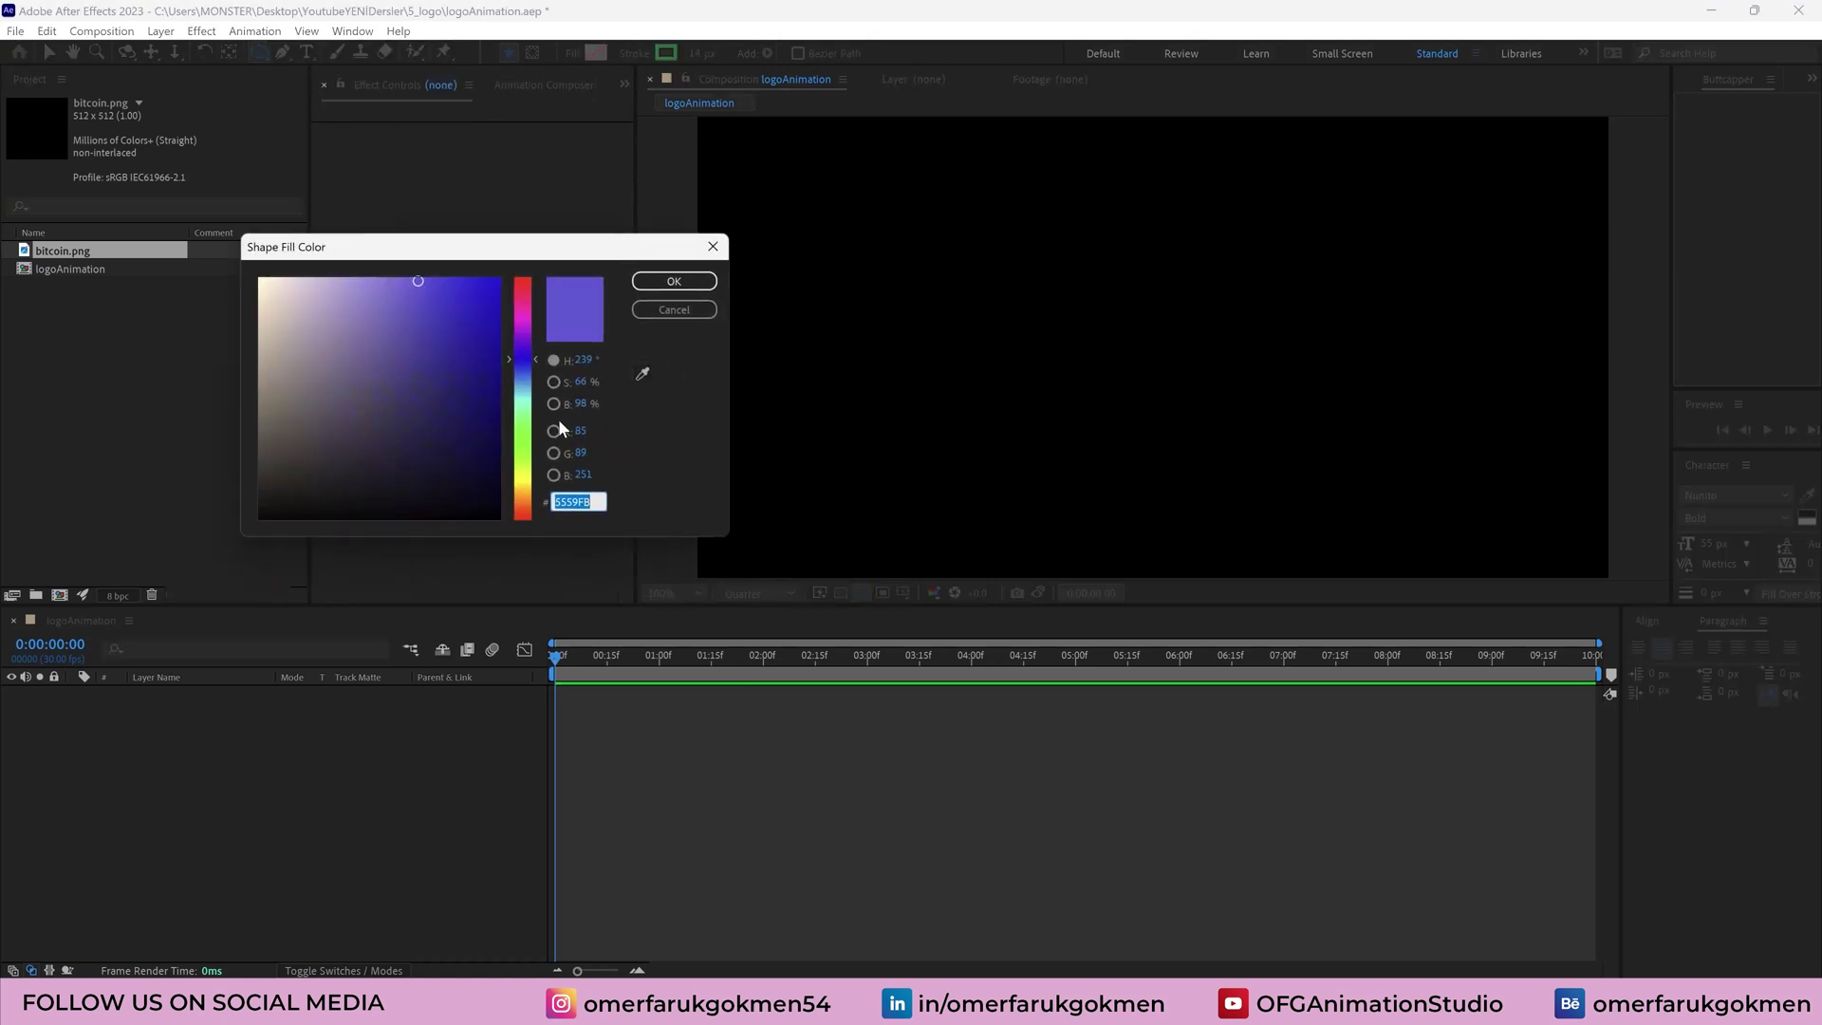
drag(510, 430, 522, 409)
click(674, 281)
click(636, 53)
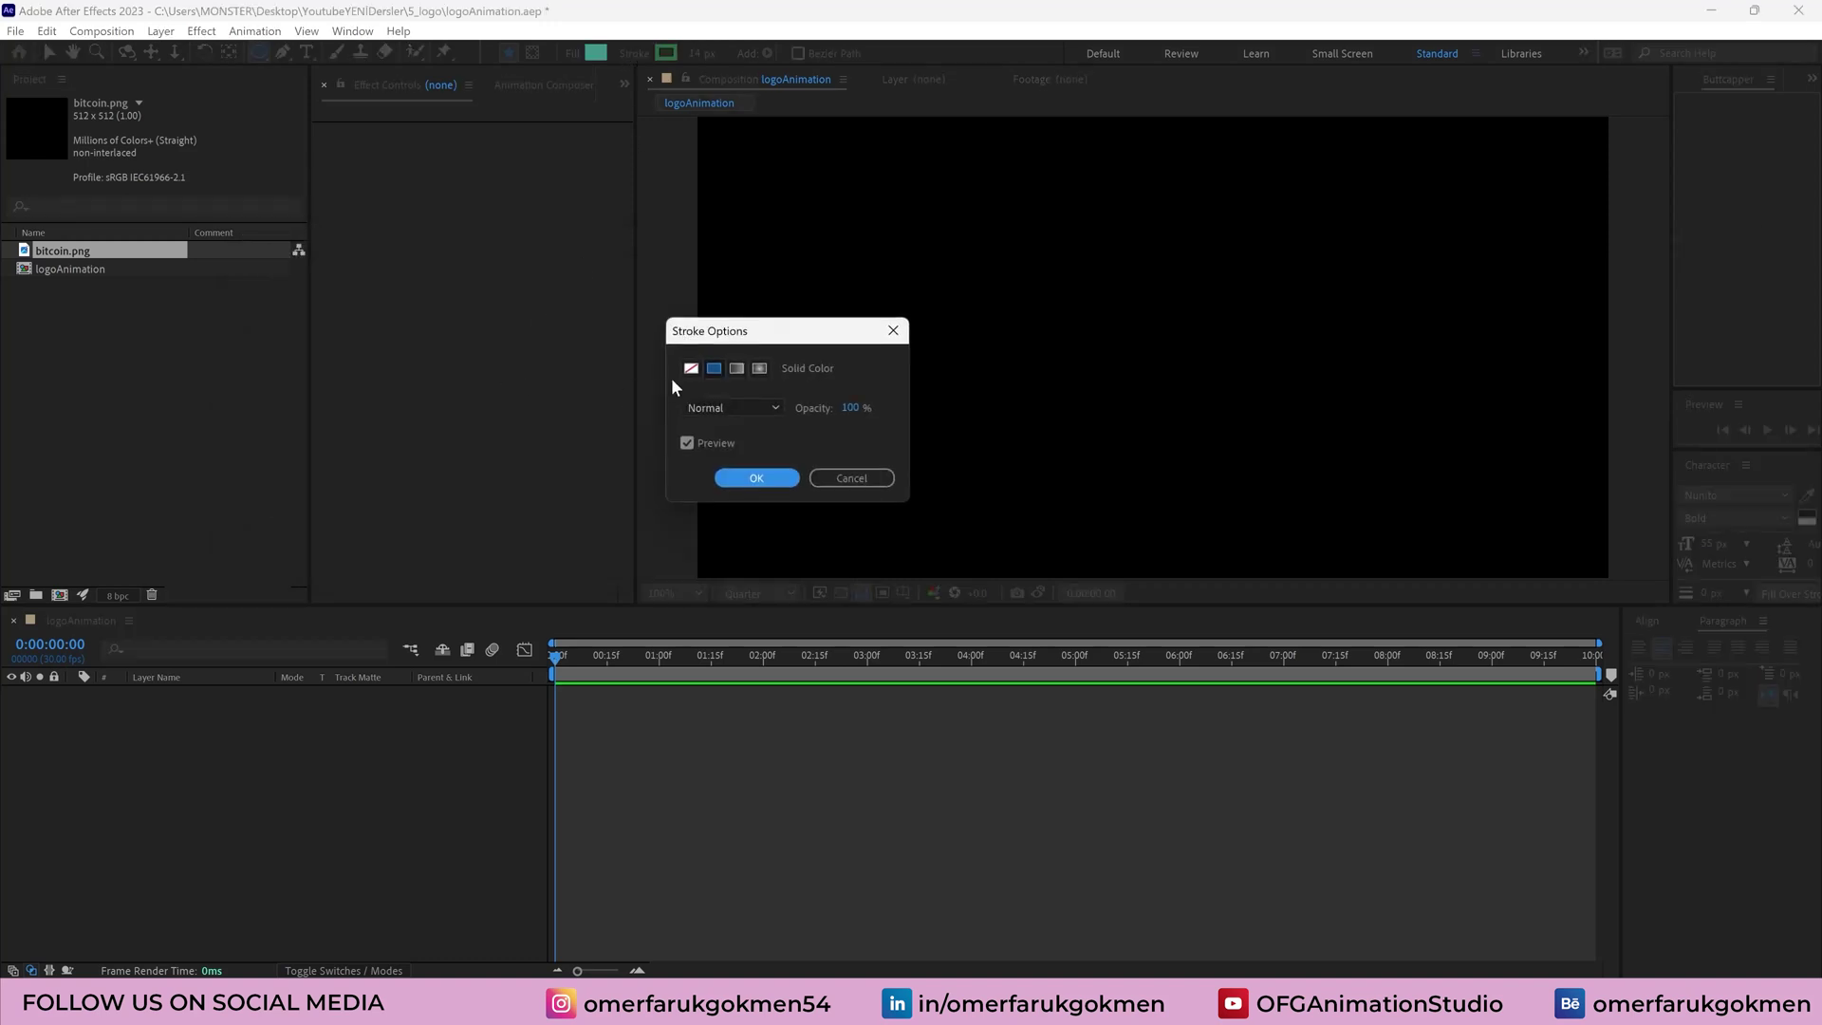
click(696, 367)
click(750, 477)
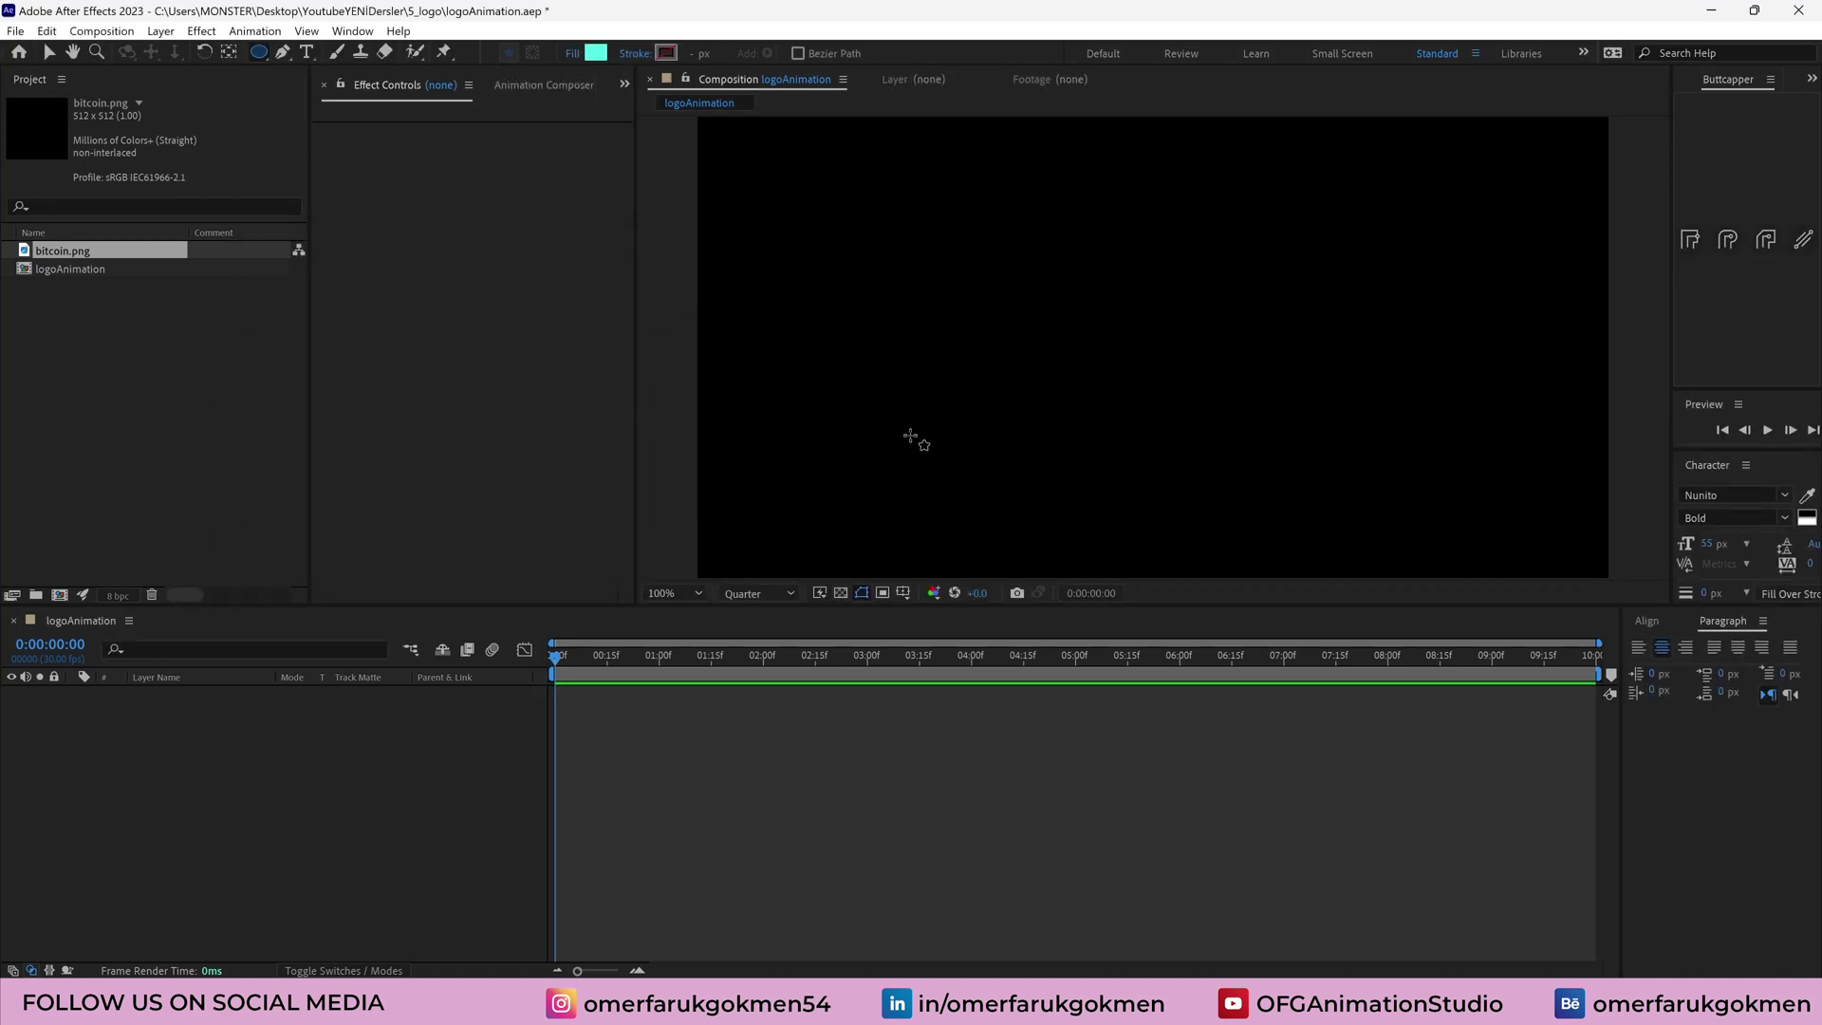
Display the proportional grid and draw a small circle centred on the middle of the composition
click(901, 594)
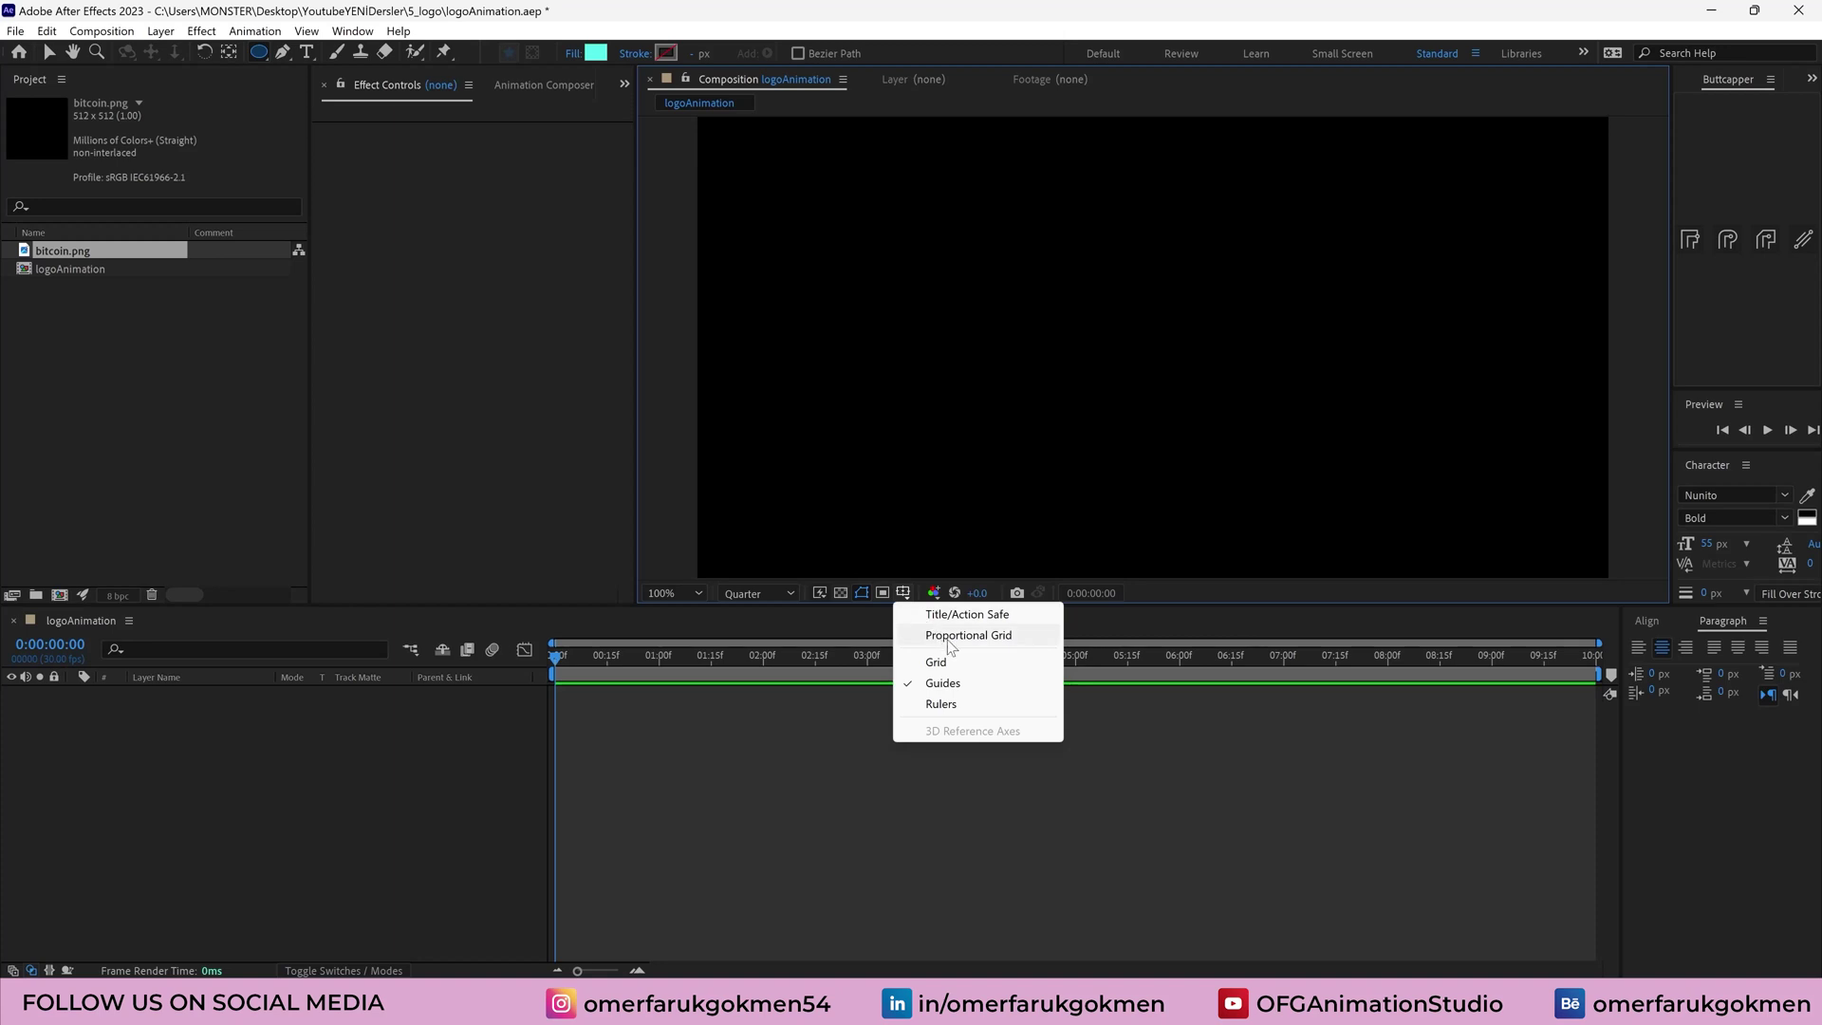
click(955, 636)
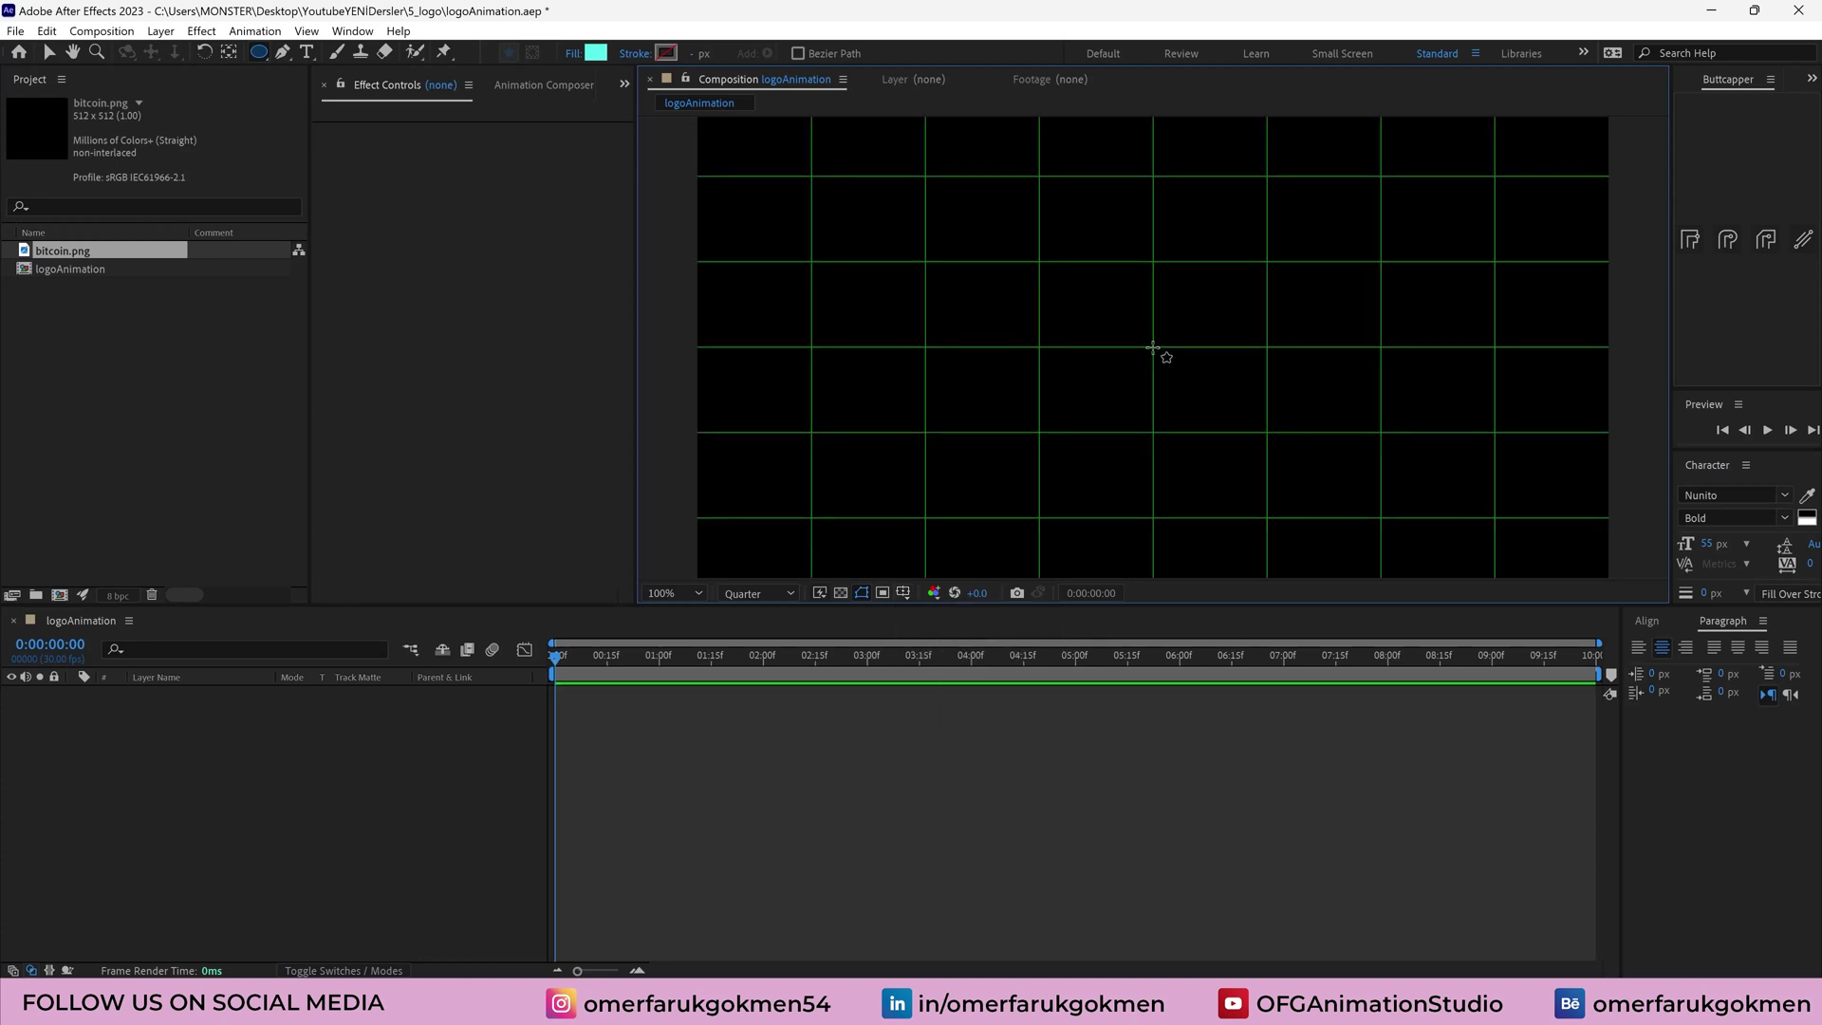
drag(1153, 348, 1110, 321)
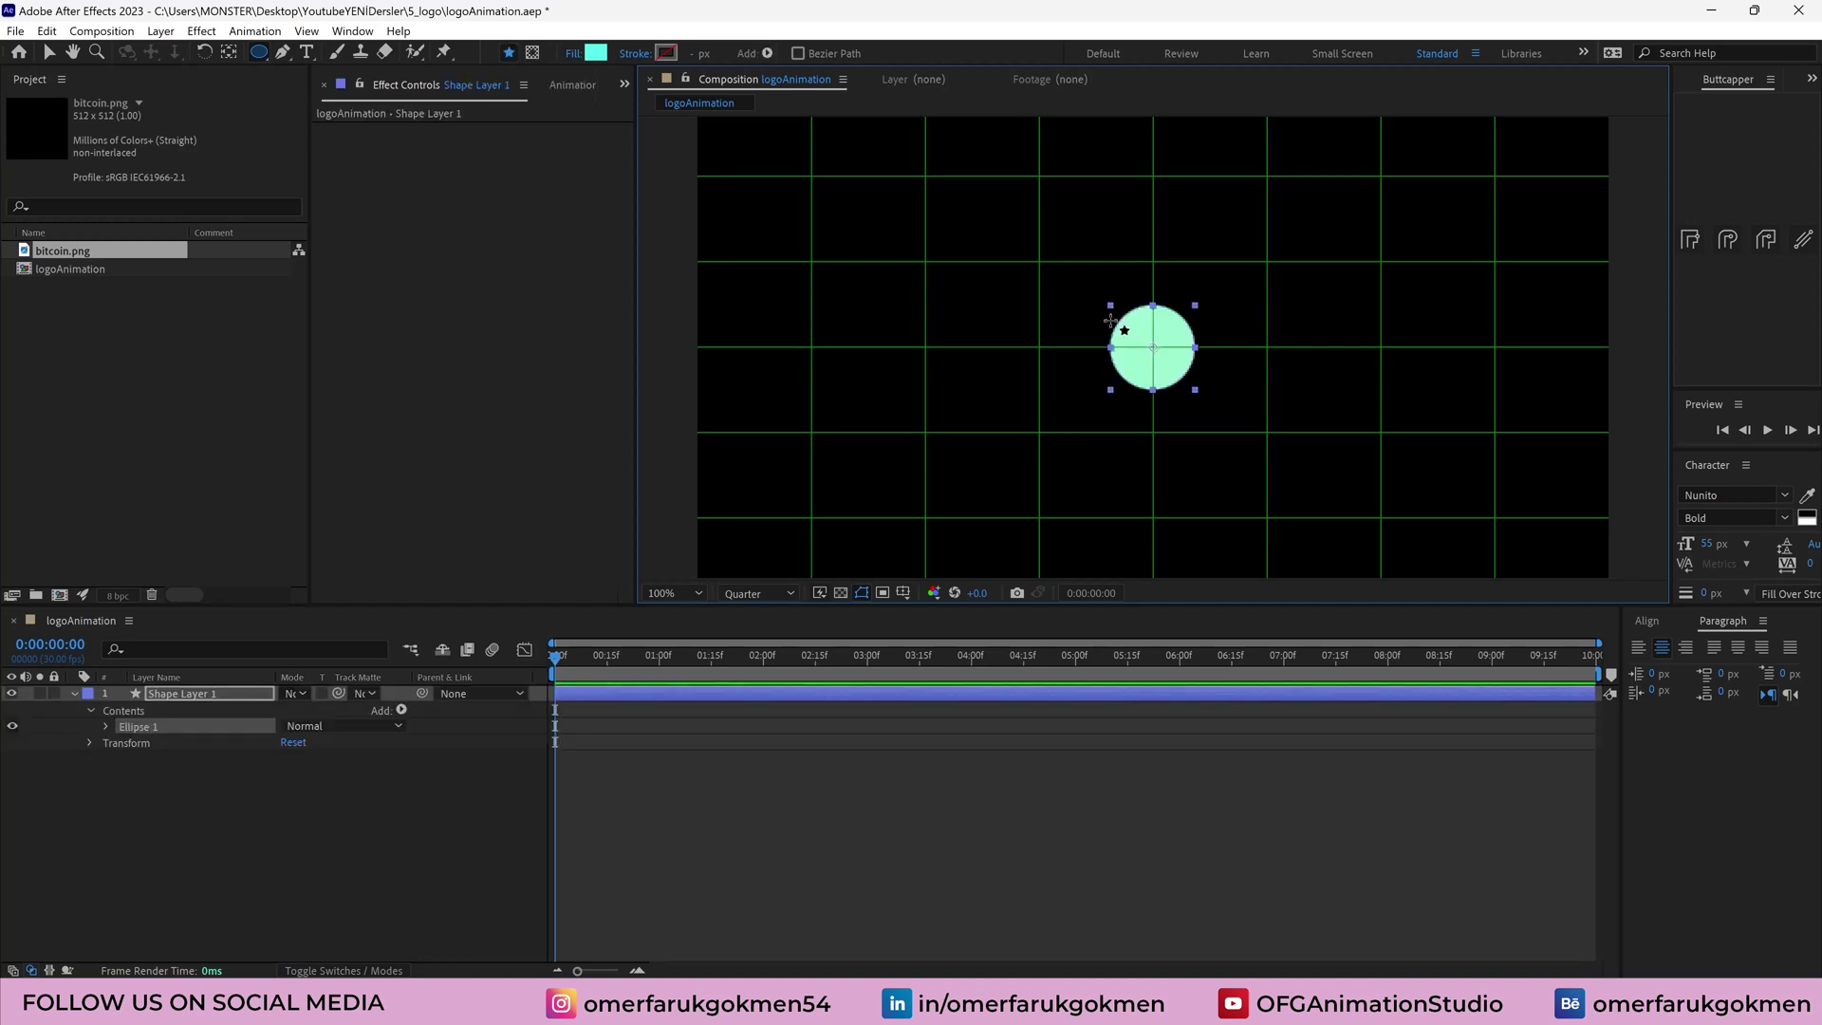
scroll(1222, 328, up, 3)
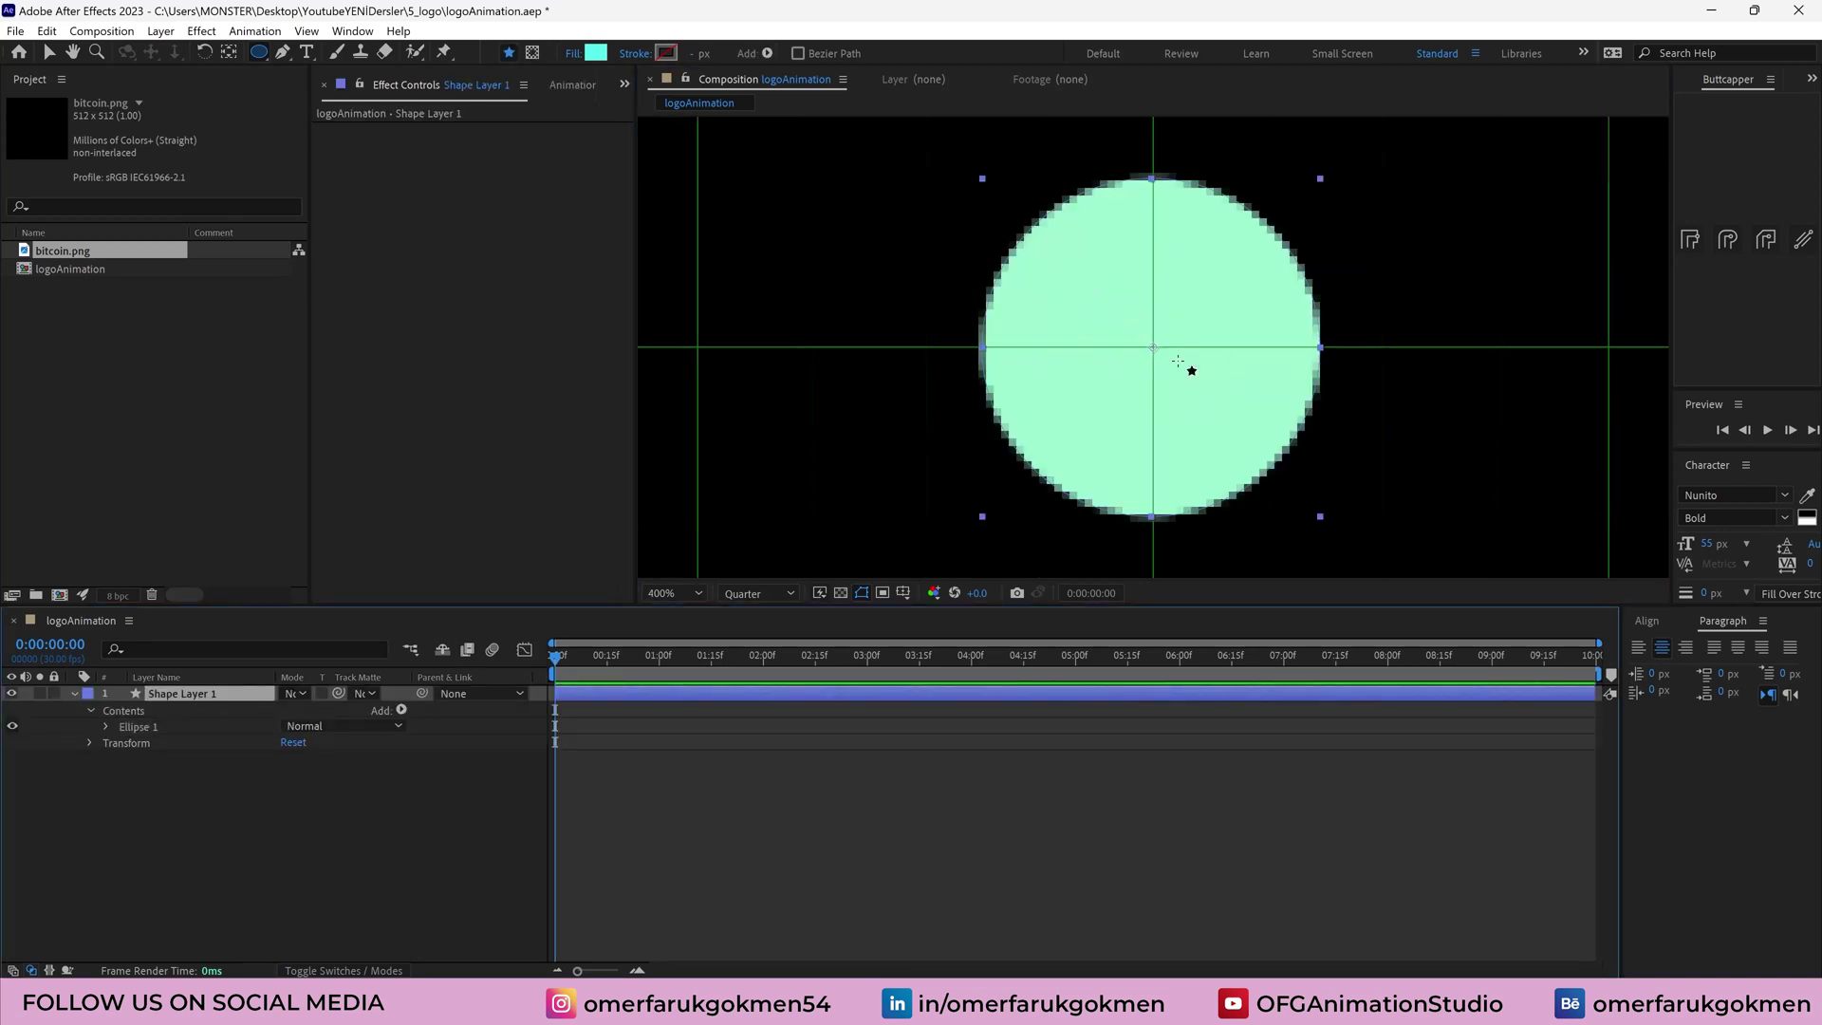
scroll(1162, 365, down, 1)
scroll(1156, 359, down, 6)
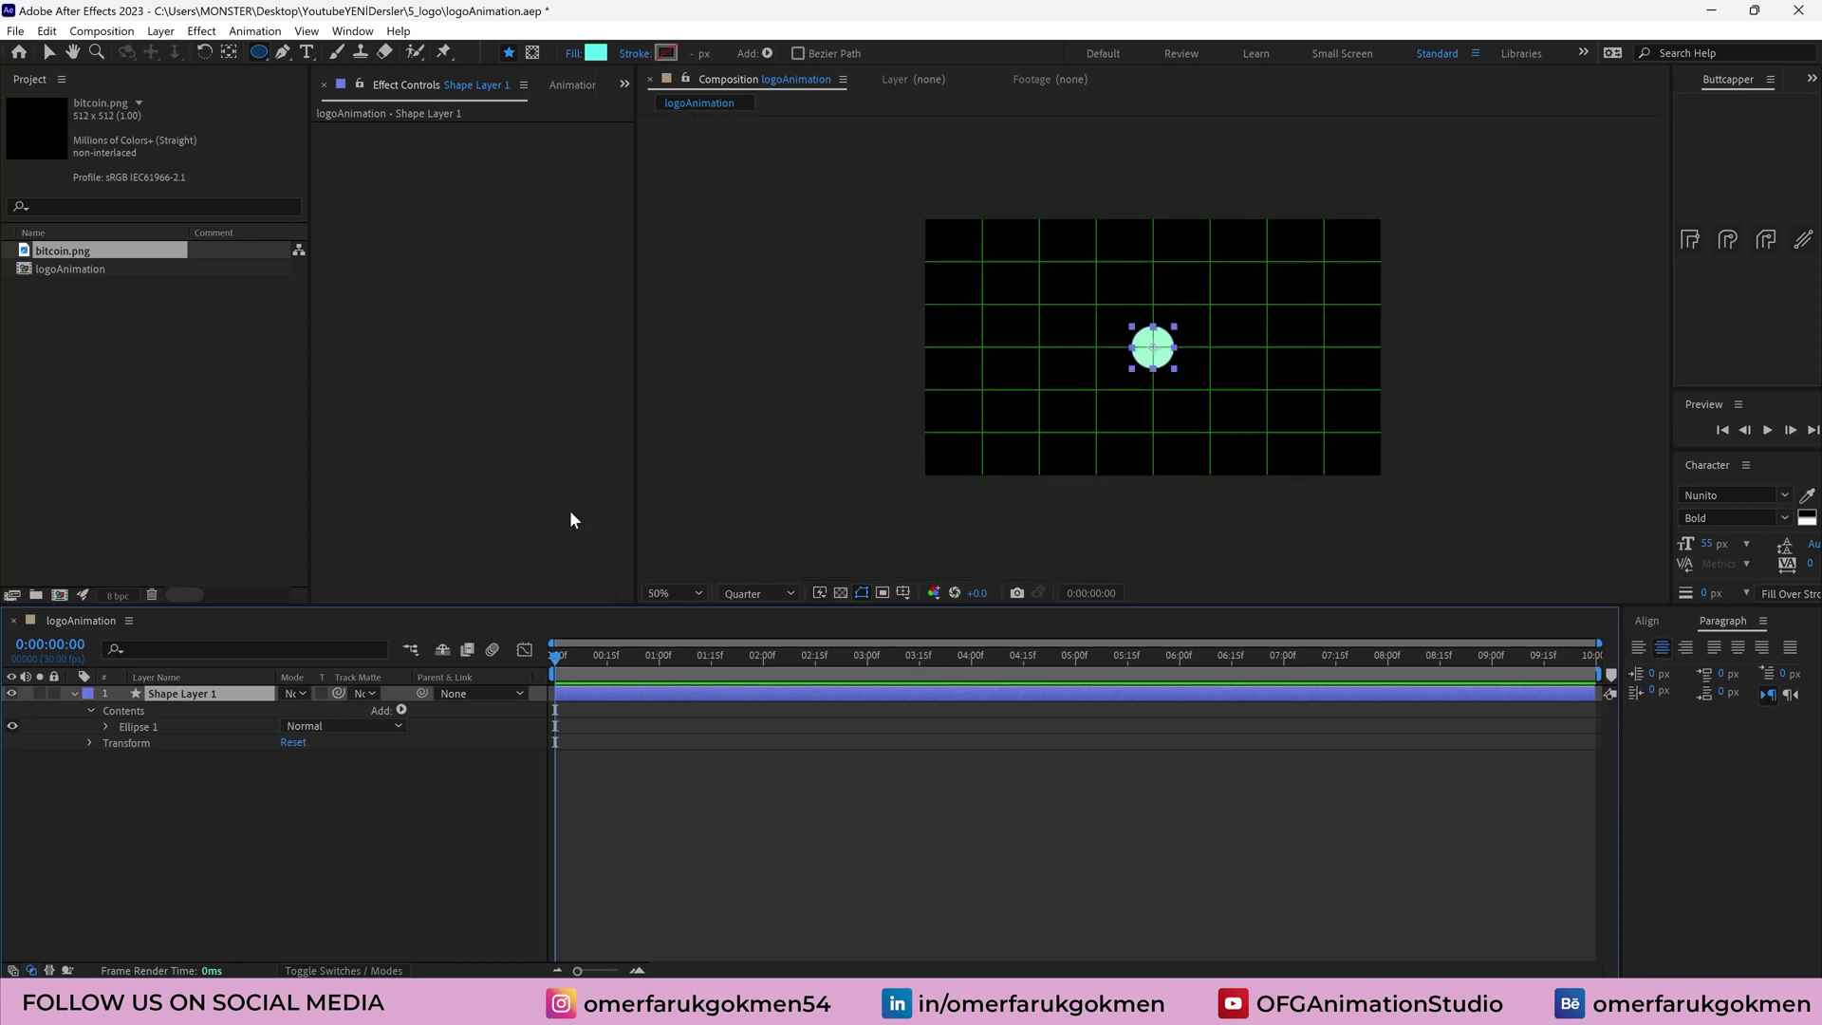
Rename the new circle's shape layer as circle01
key(v)
key(Return)
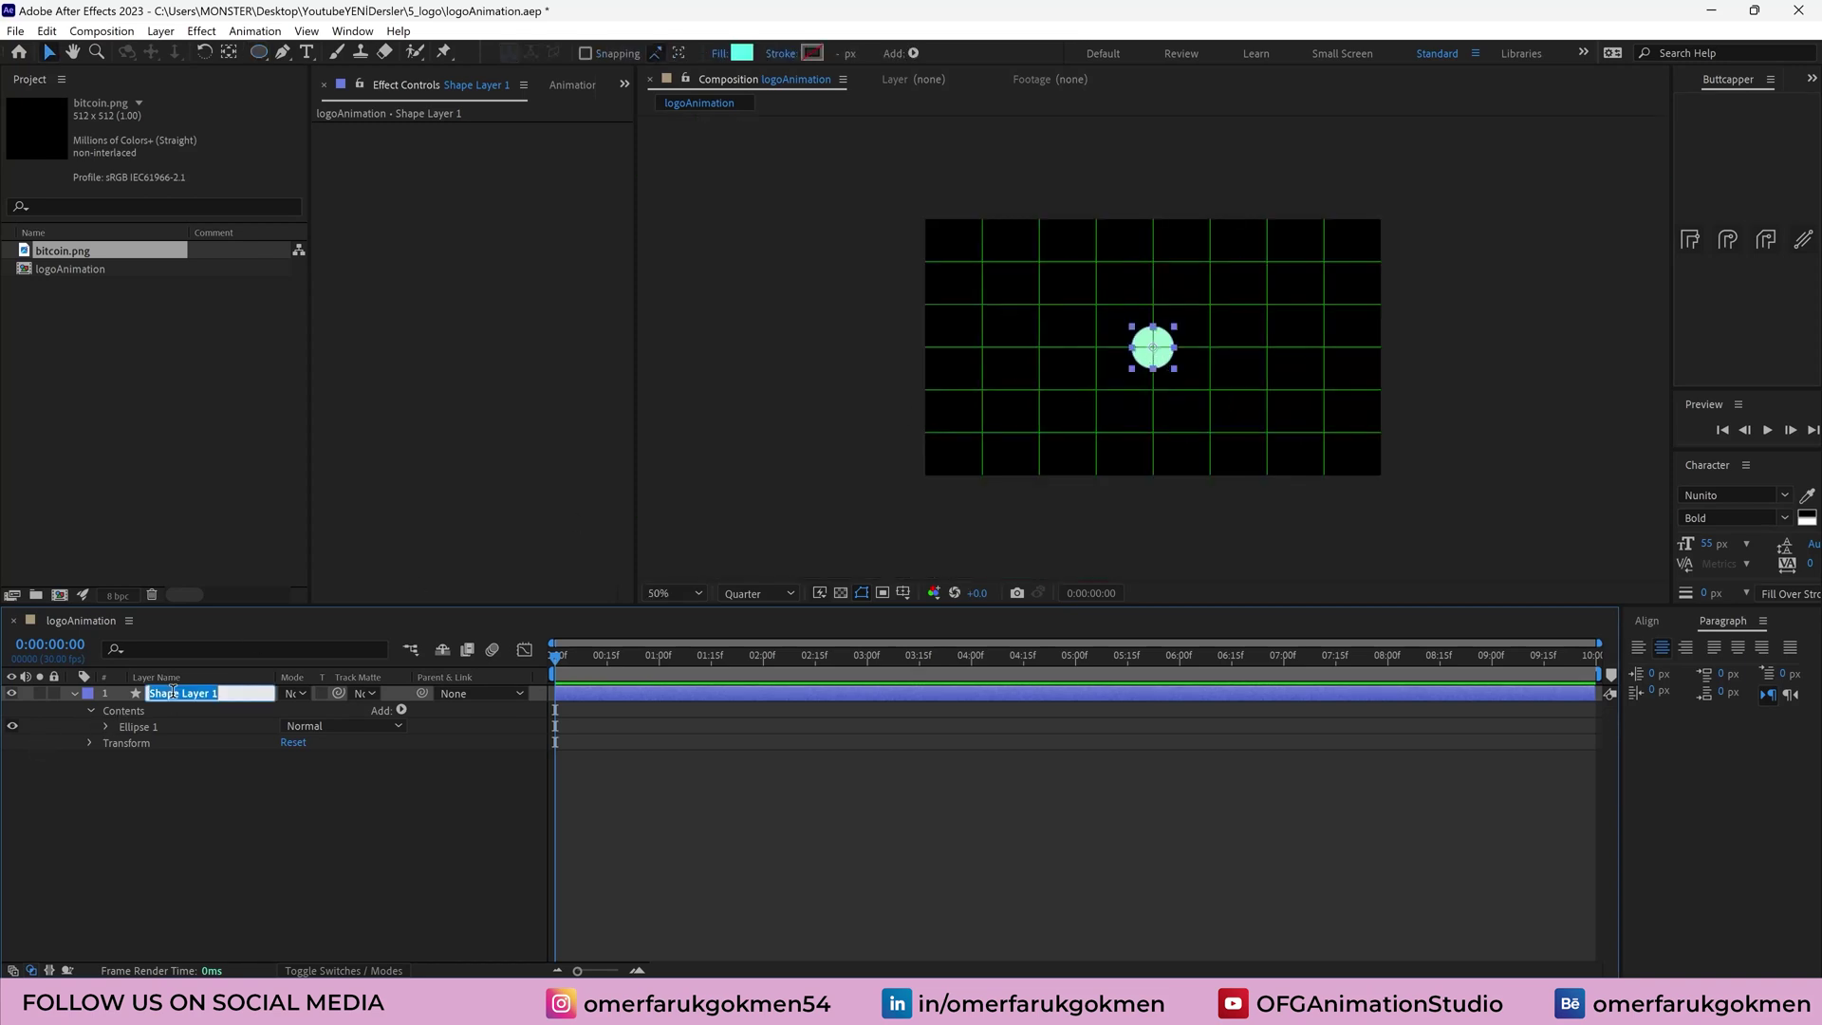
text(circle01)
key(Return)
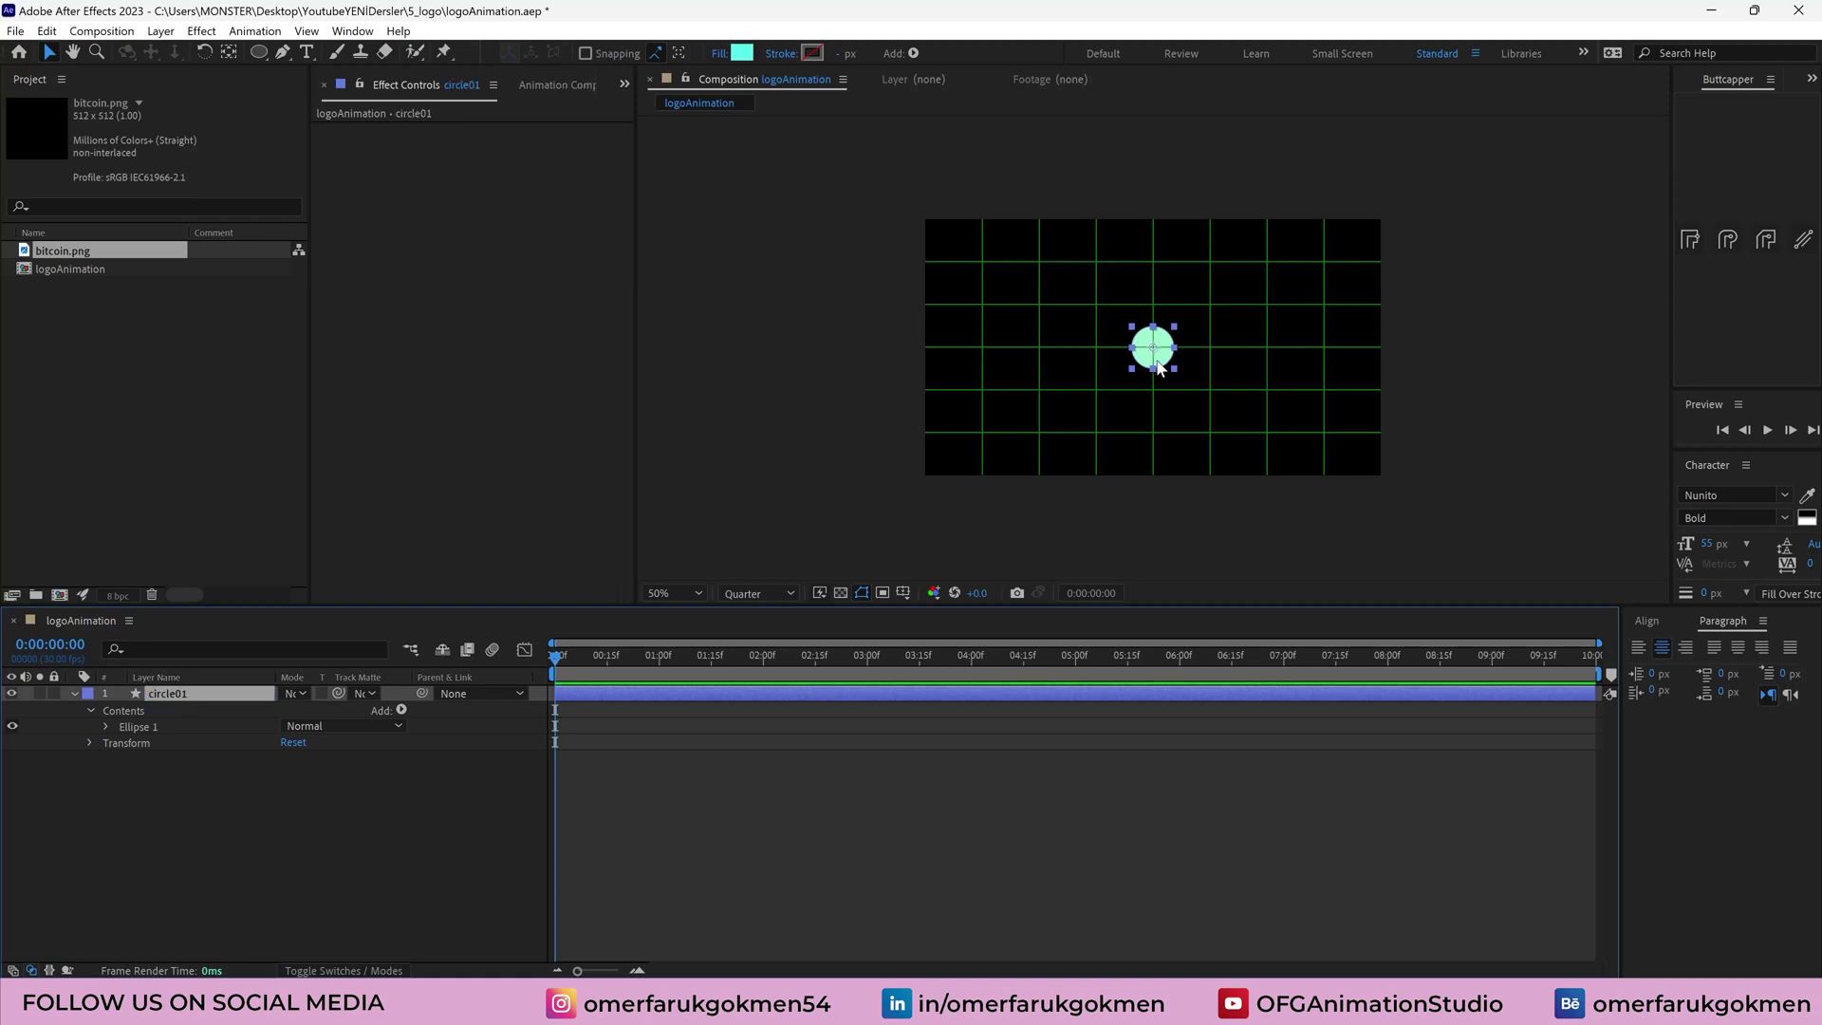
Animate the circle01 layer's Scale from 0% at the first frame to 100% at 0:00:00:15
key(s)
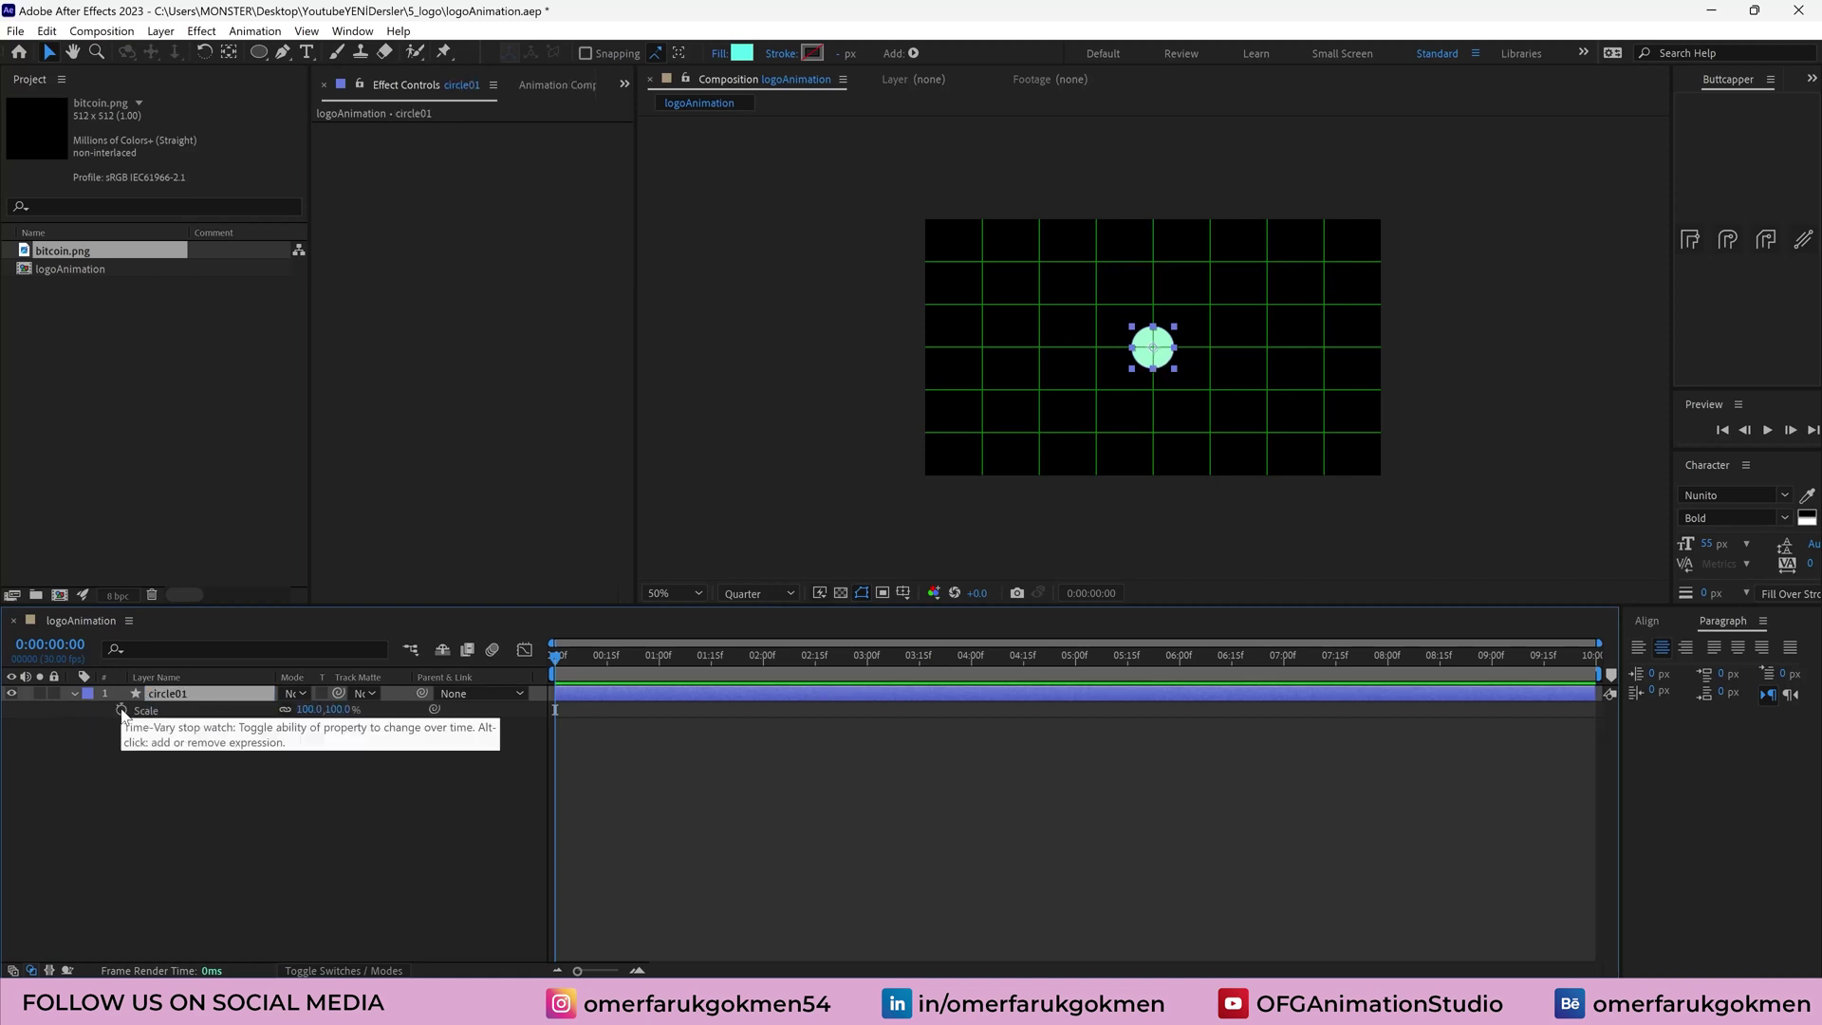
click(121, 709)
drag(556, 710, 606, 712)
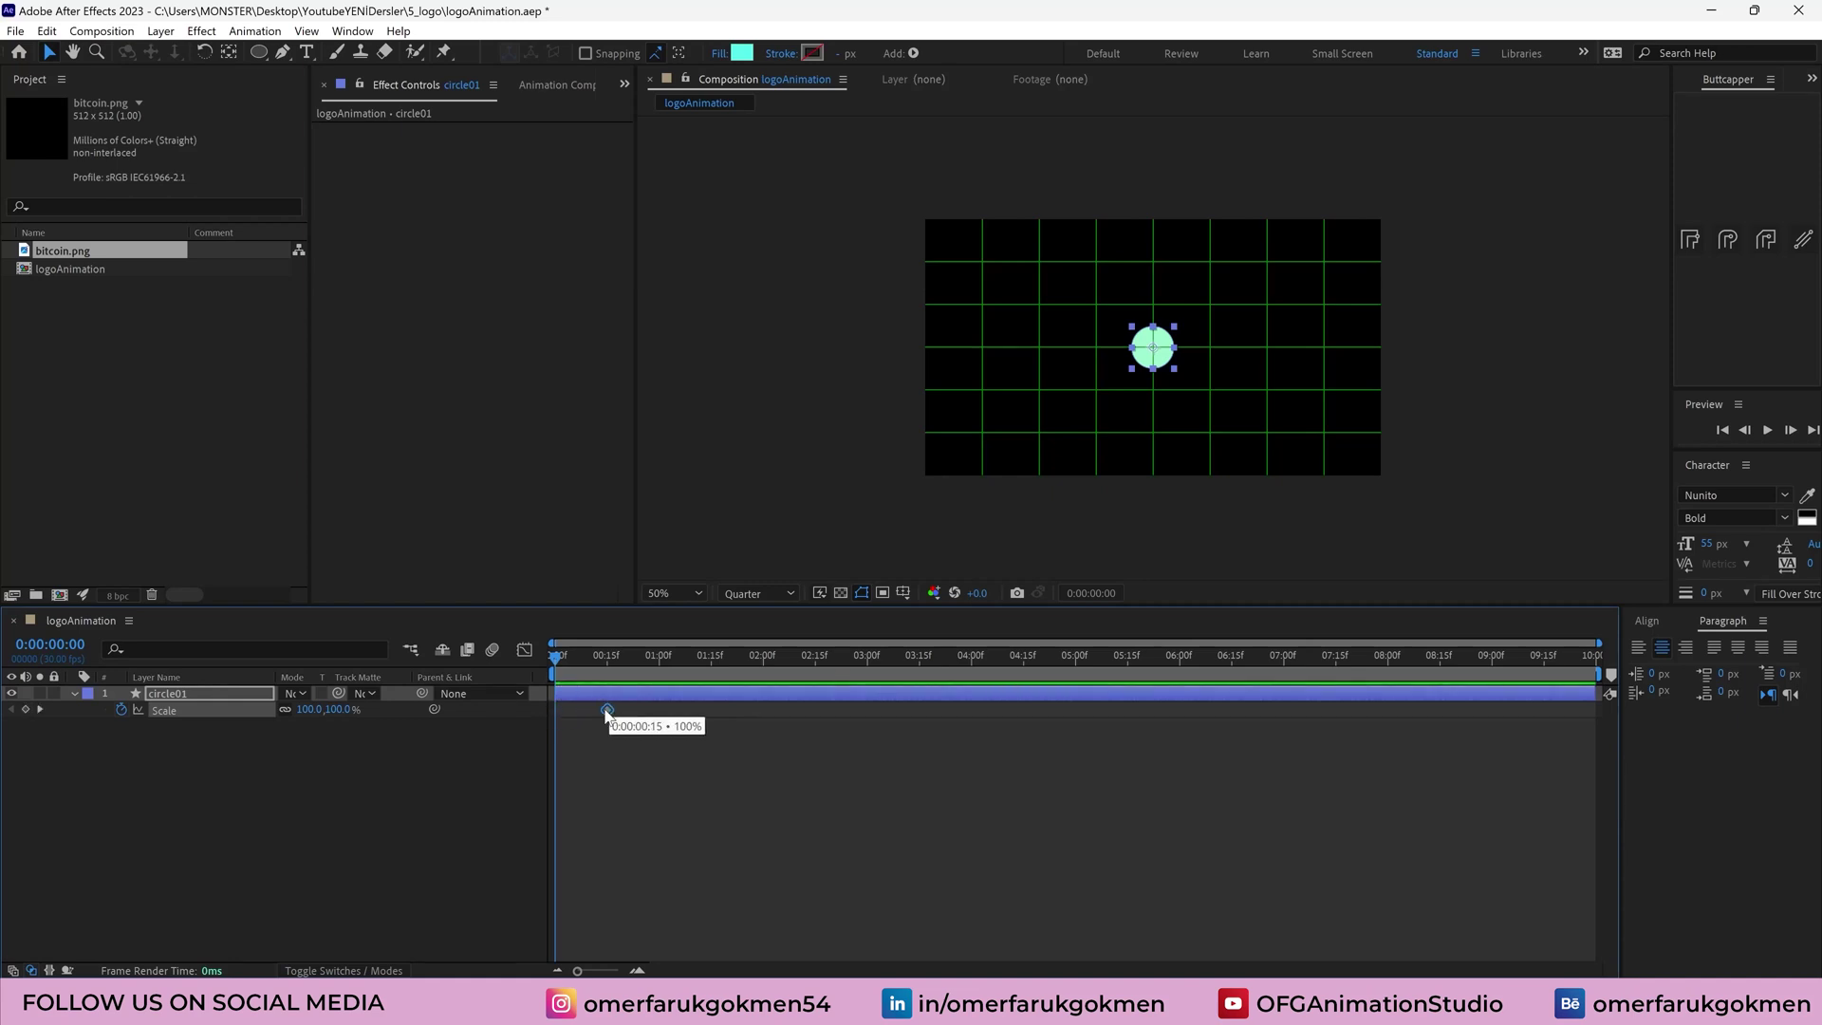
click(339, 710)
text(0)
key(Return)
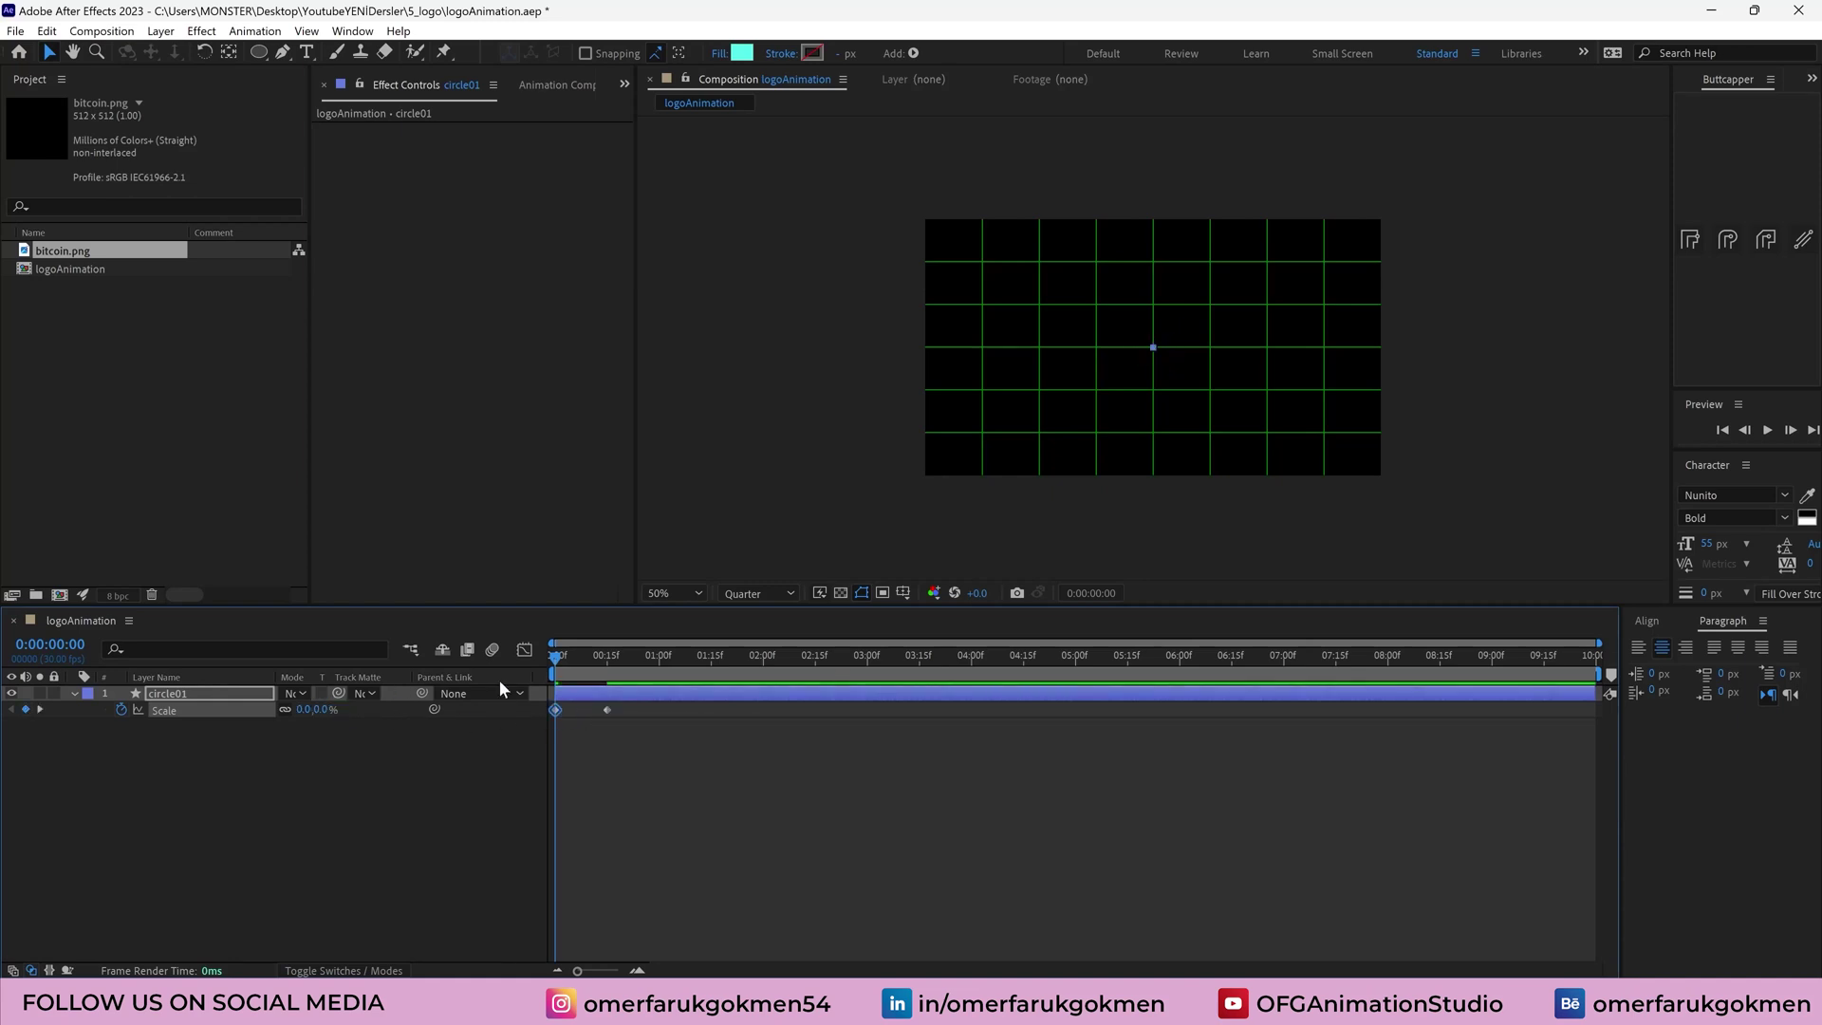
mouse_move(557, 662)
mouse_down()
mouse_move(619, 656)
mouse_move(556, 656)
mouse_up()
Add a Stroke Width keyframe to circle01's ellipse stroke at the first frame and list only the layer's keyframed properties
click(141, 695)
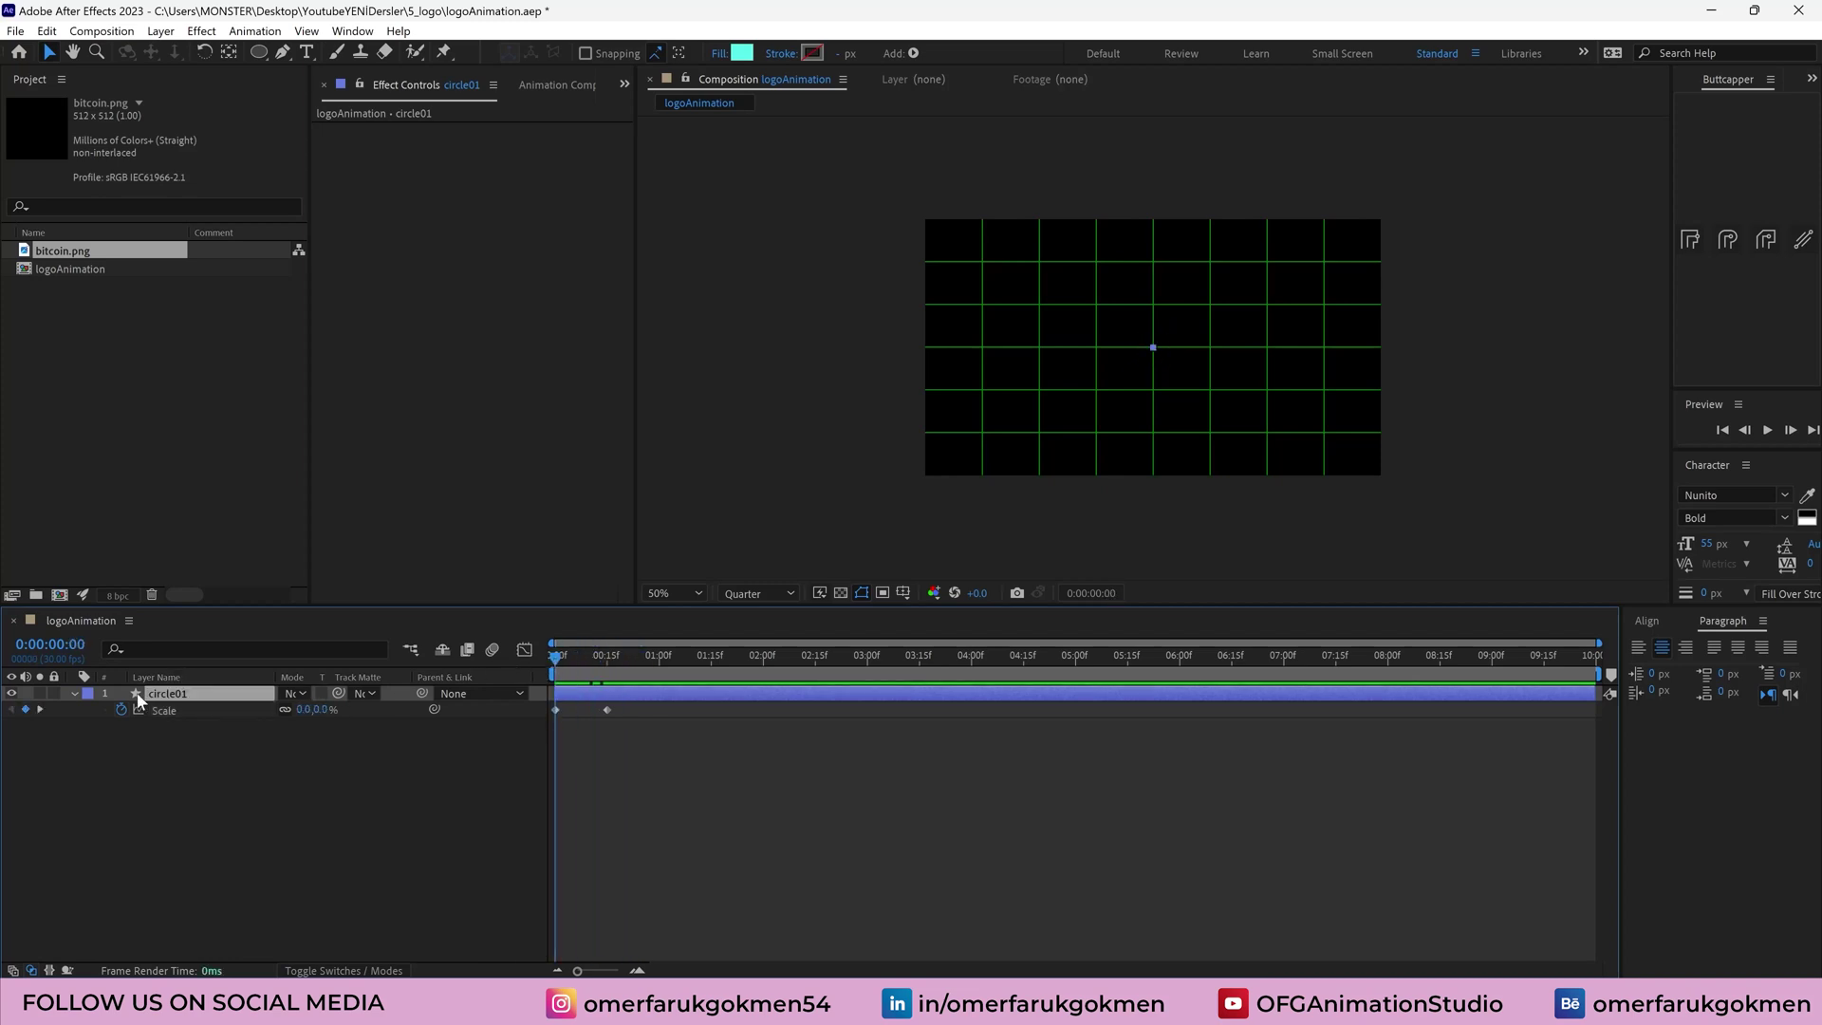
click(73, 695)
click(74, 695)
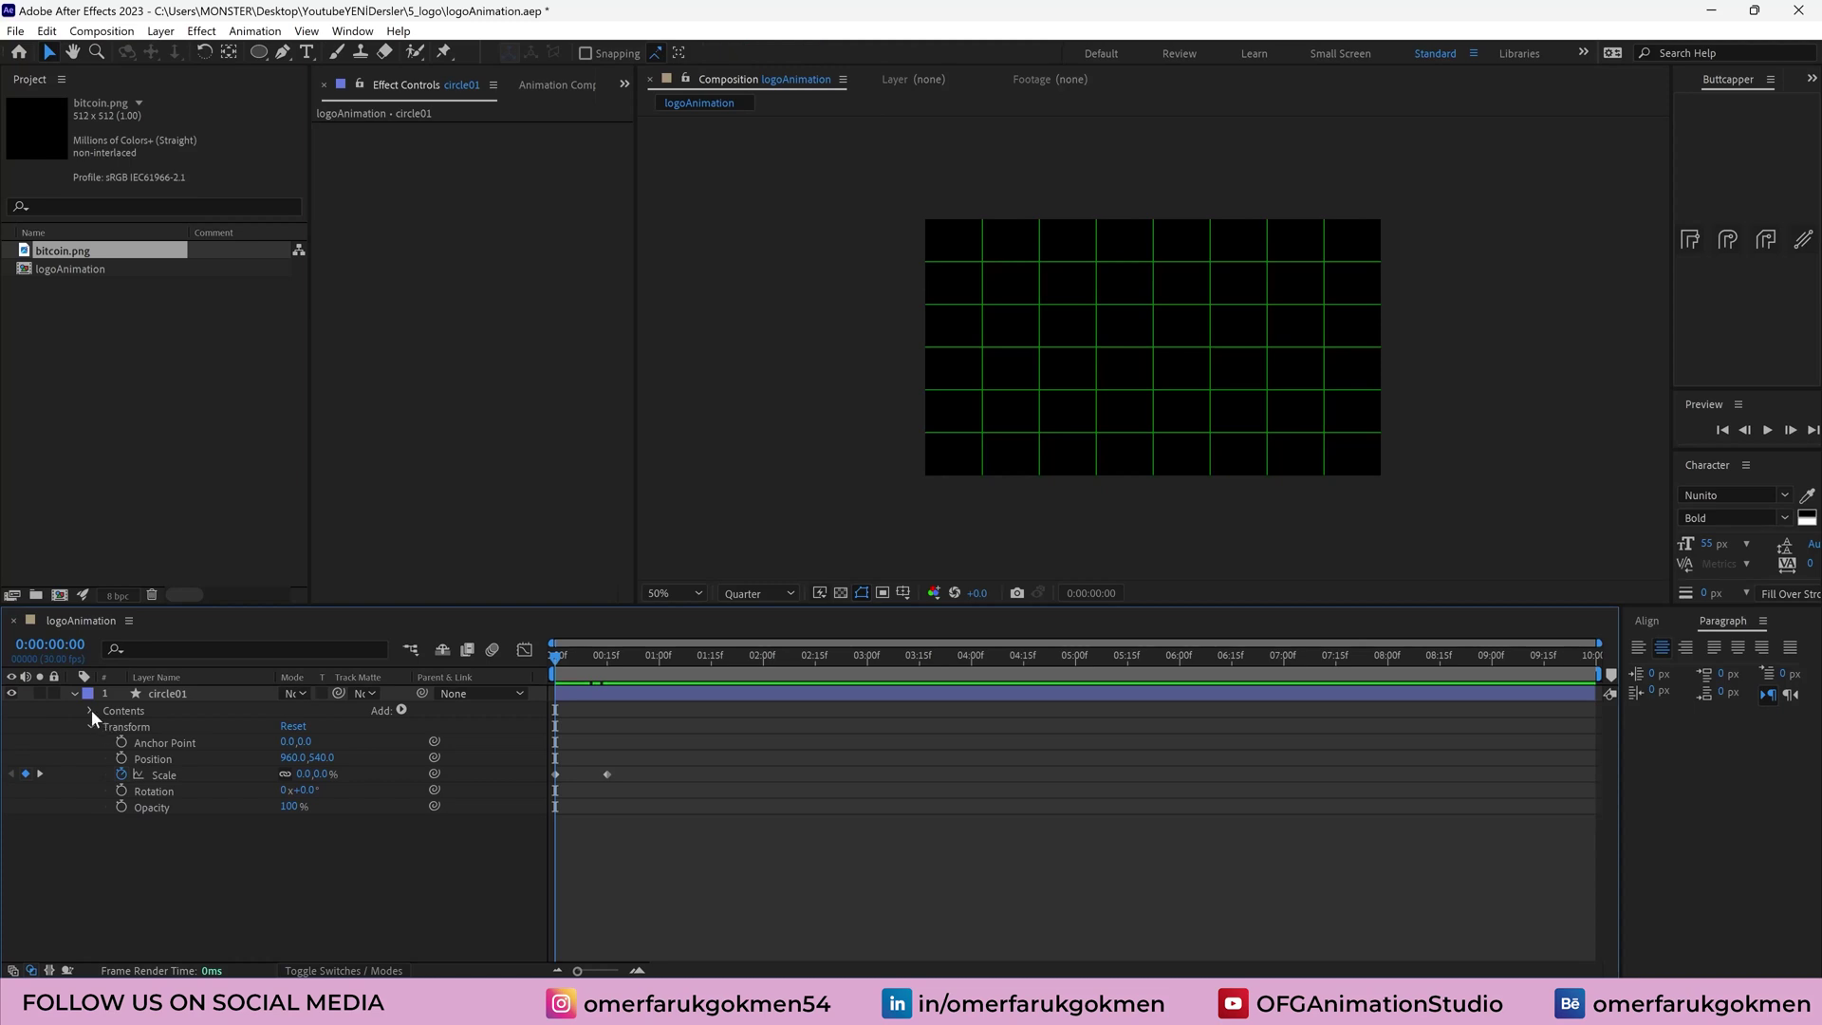
click(90, 710)
click(106, 726)
click(121, 759)
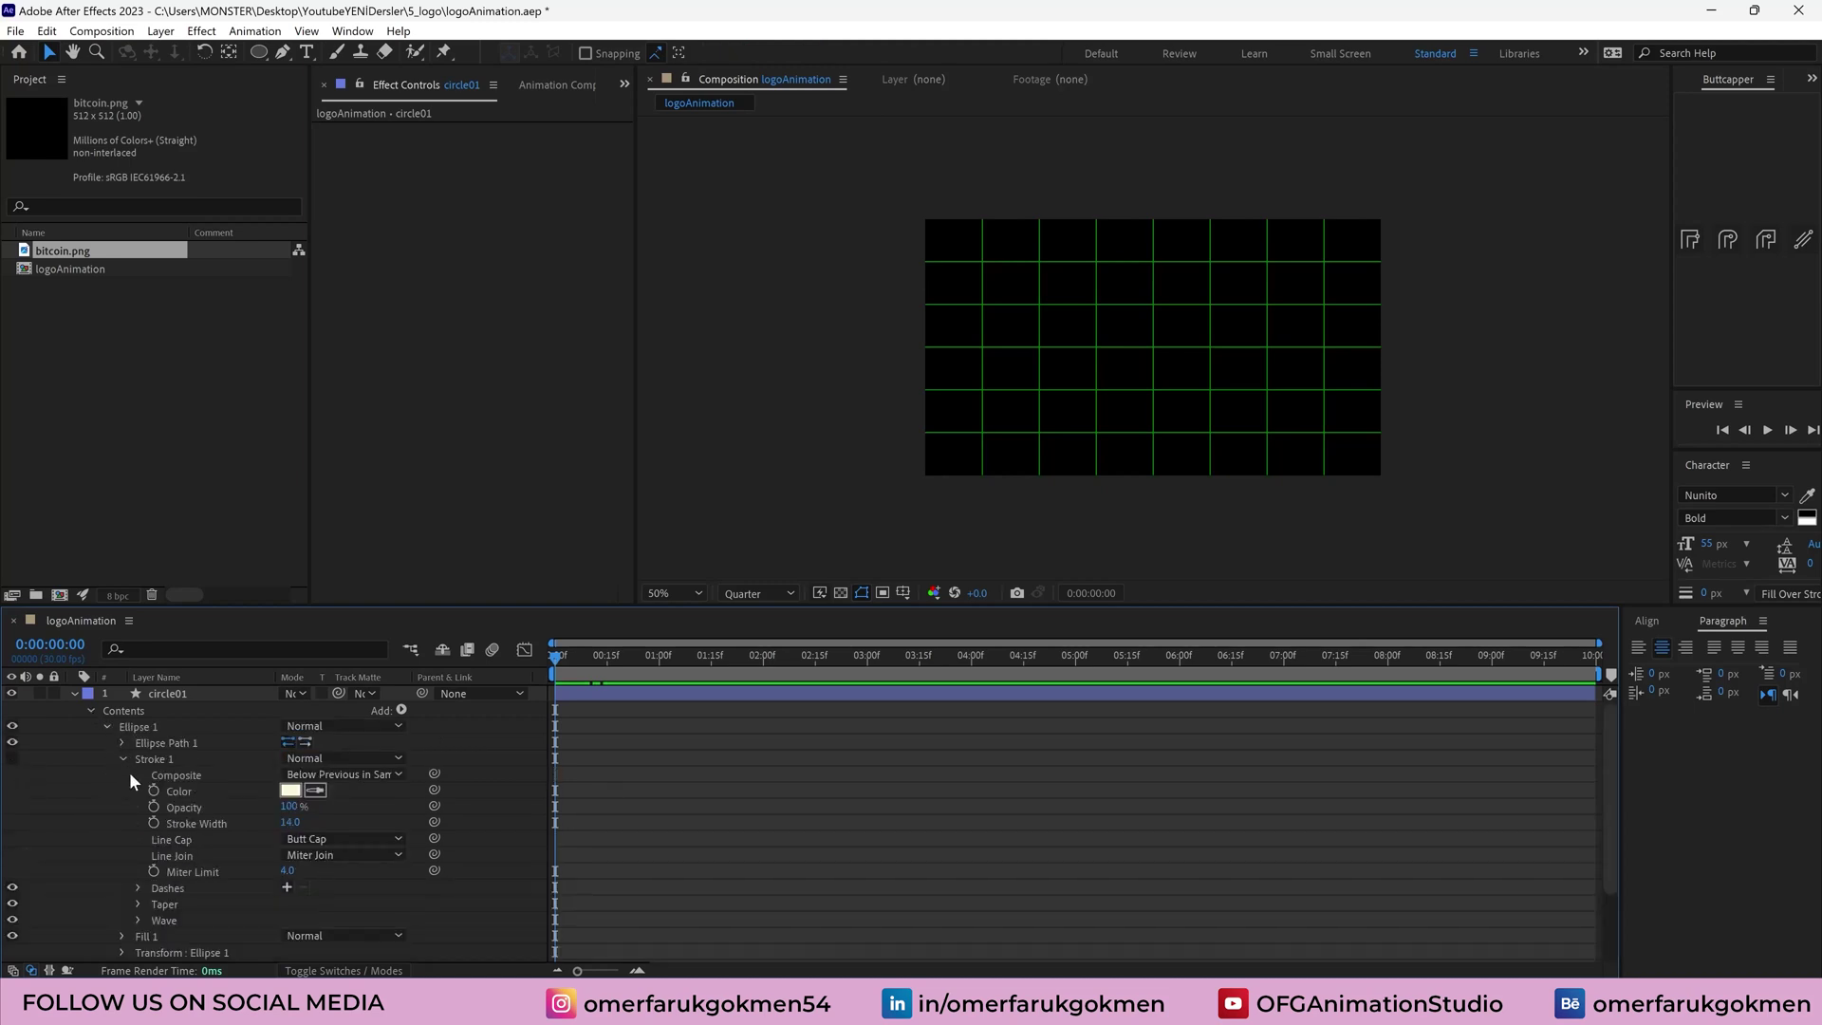
click(152, 822)
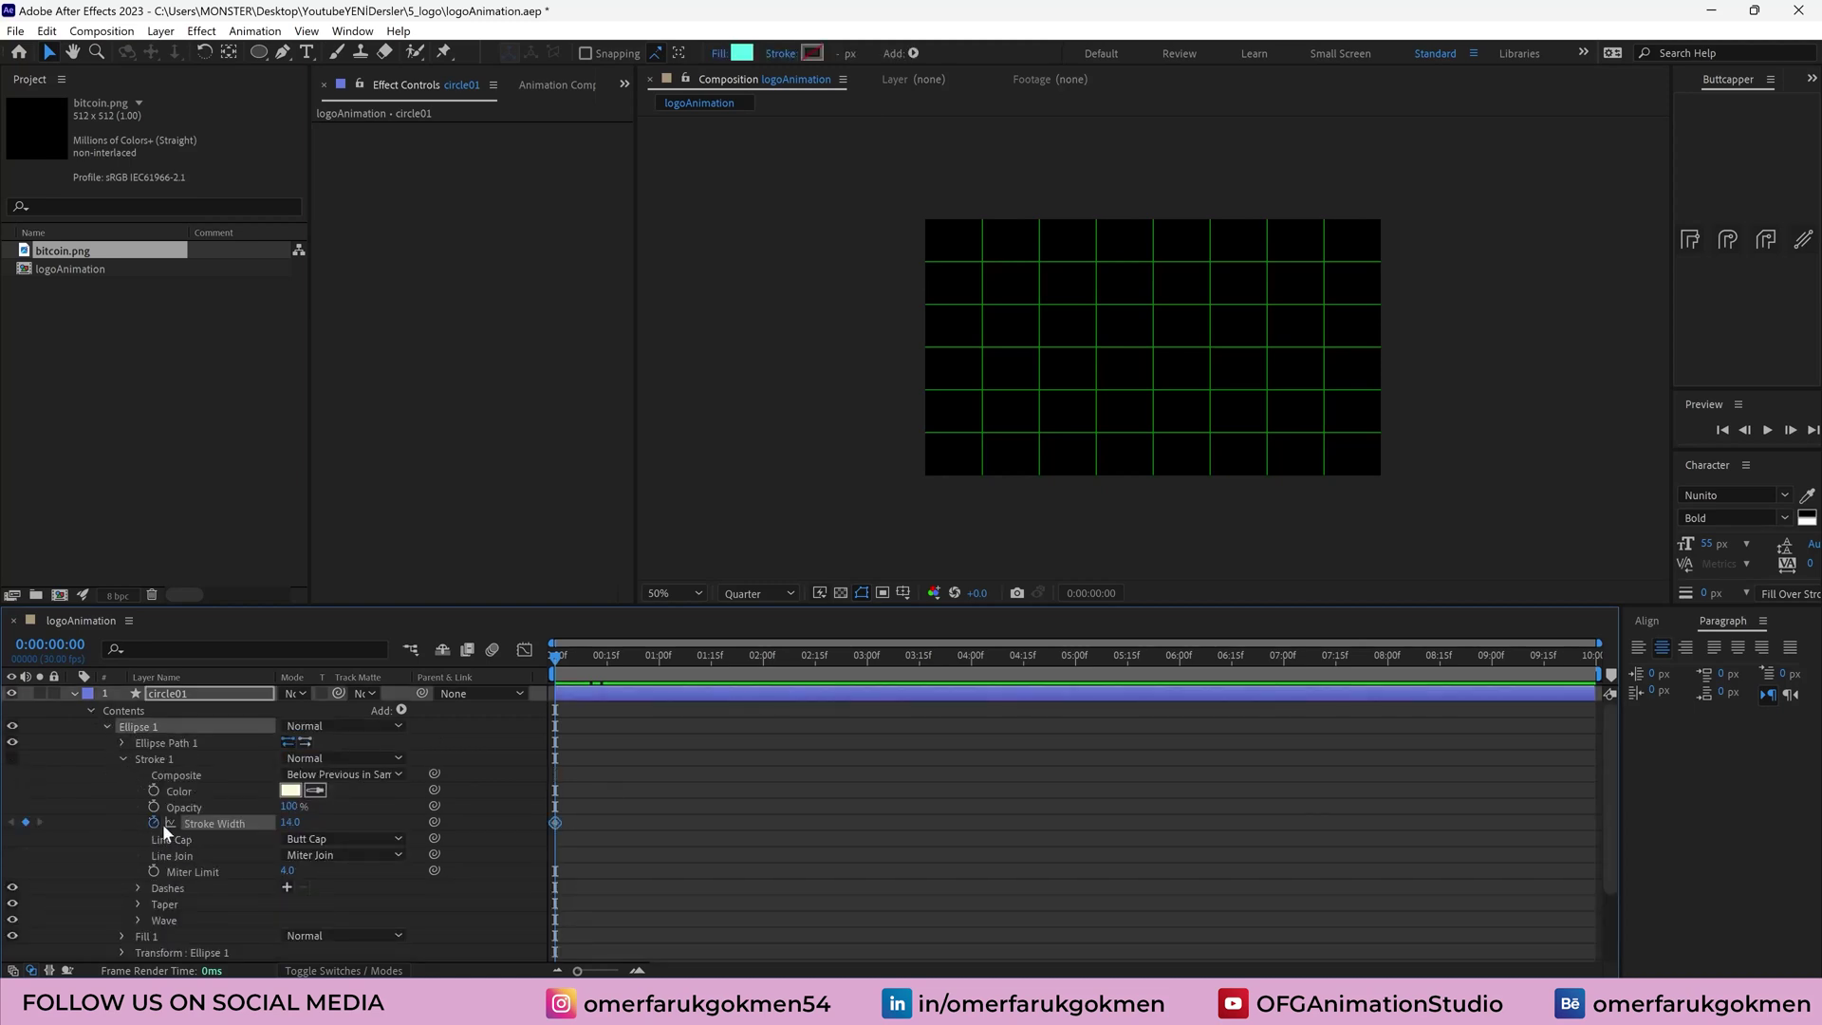
key(u)
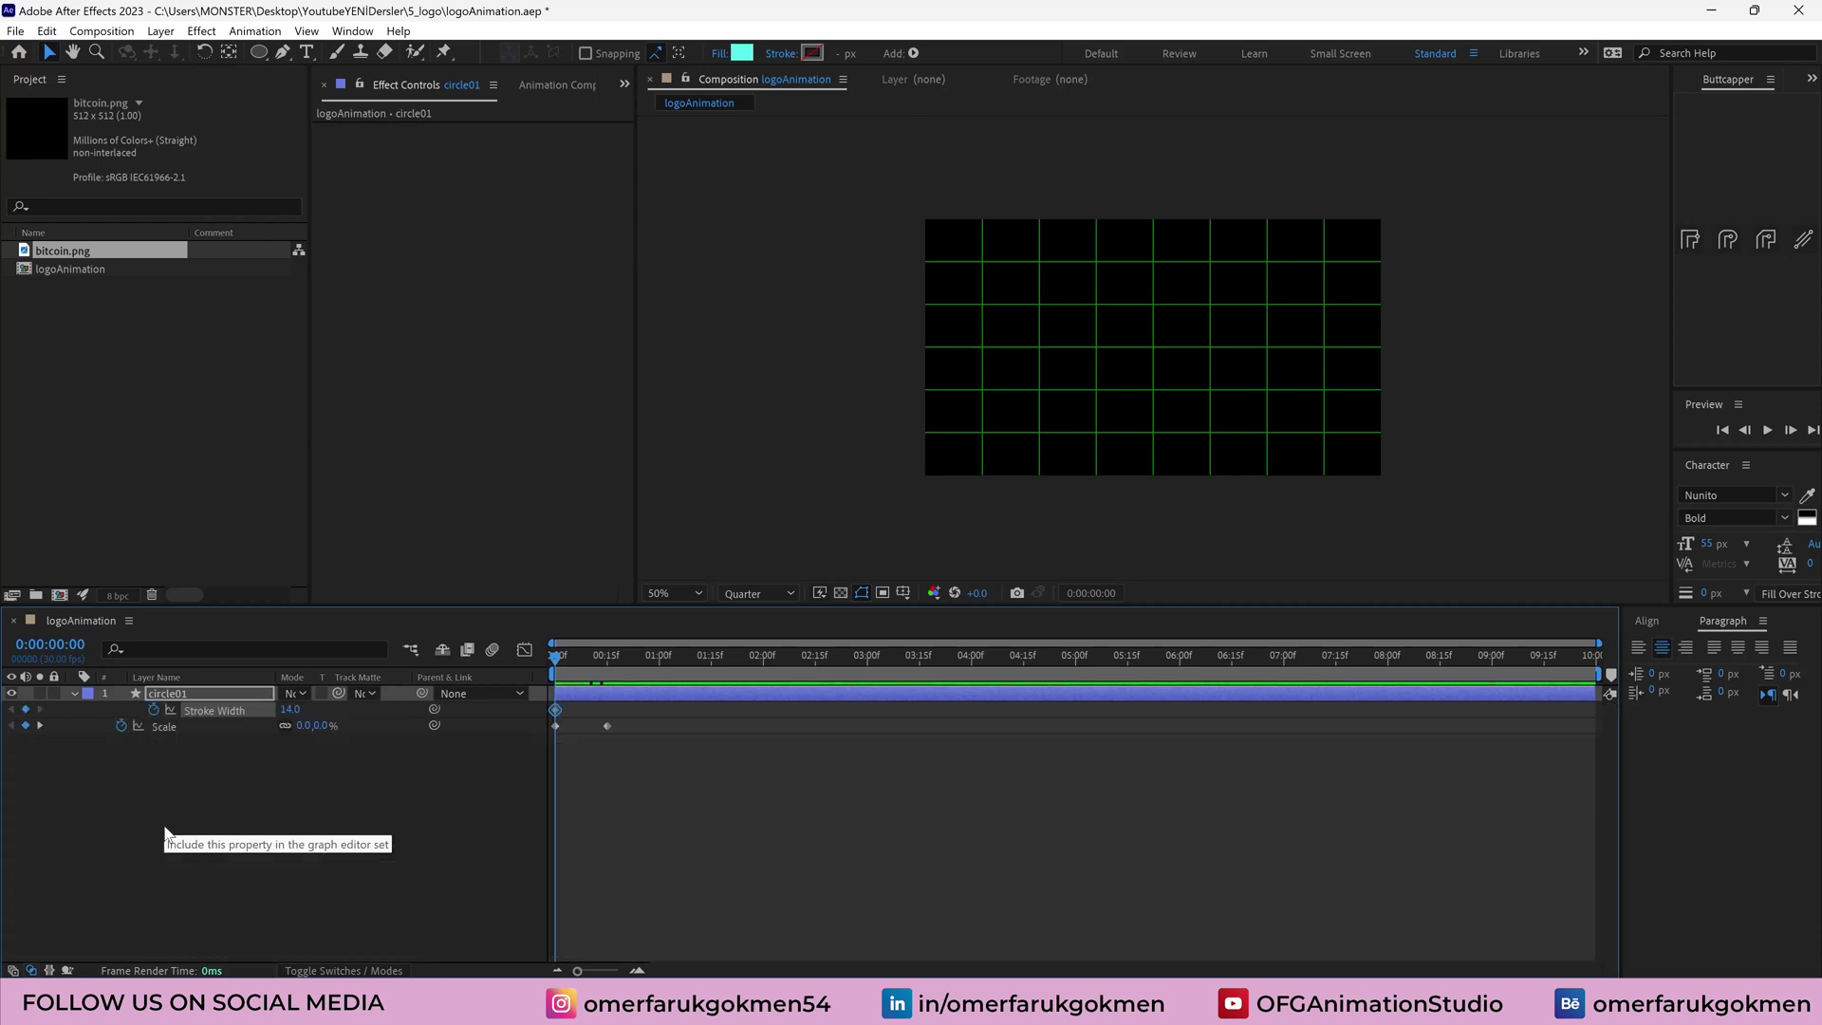
click(287, 711)
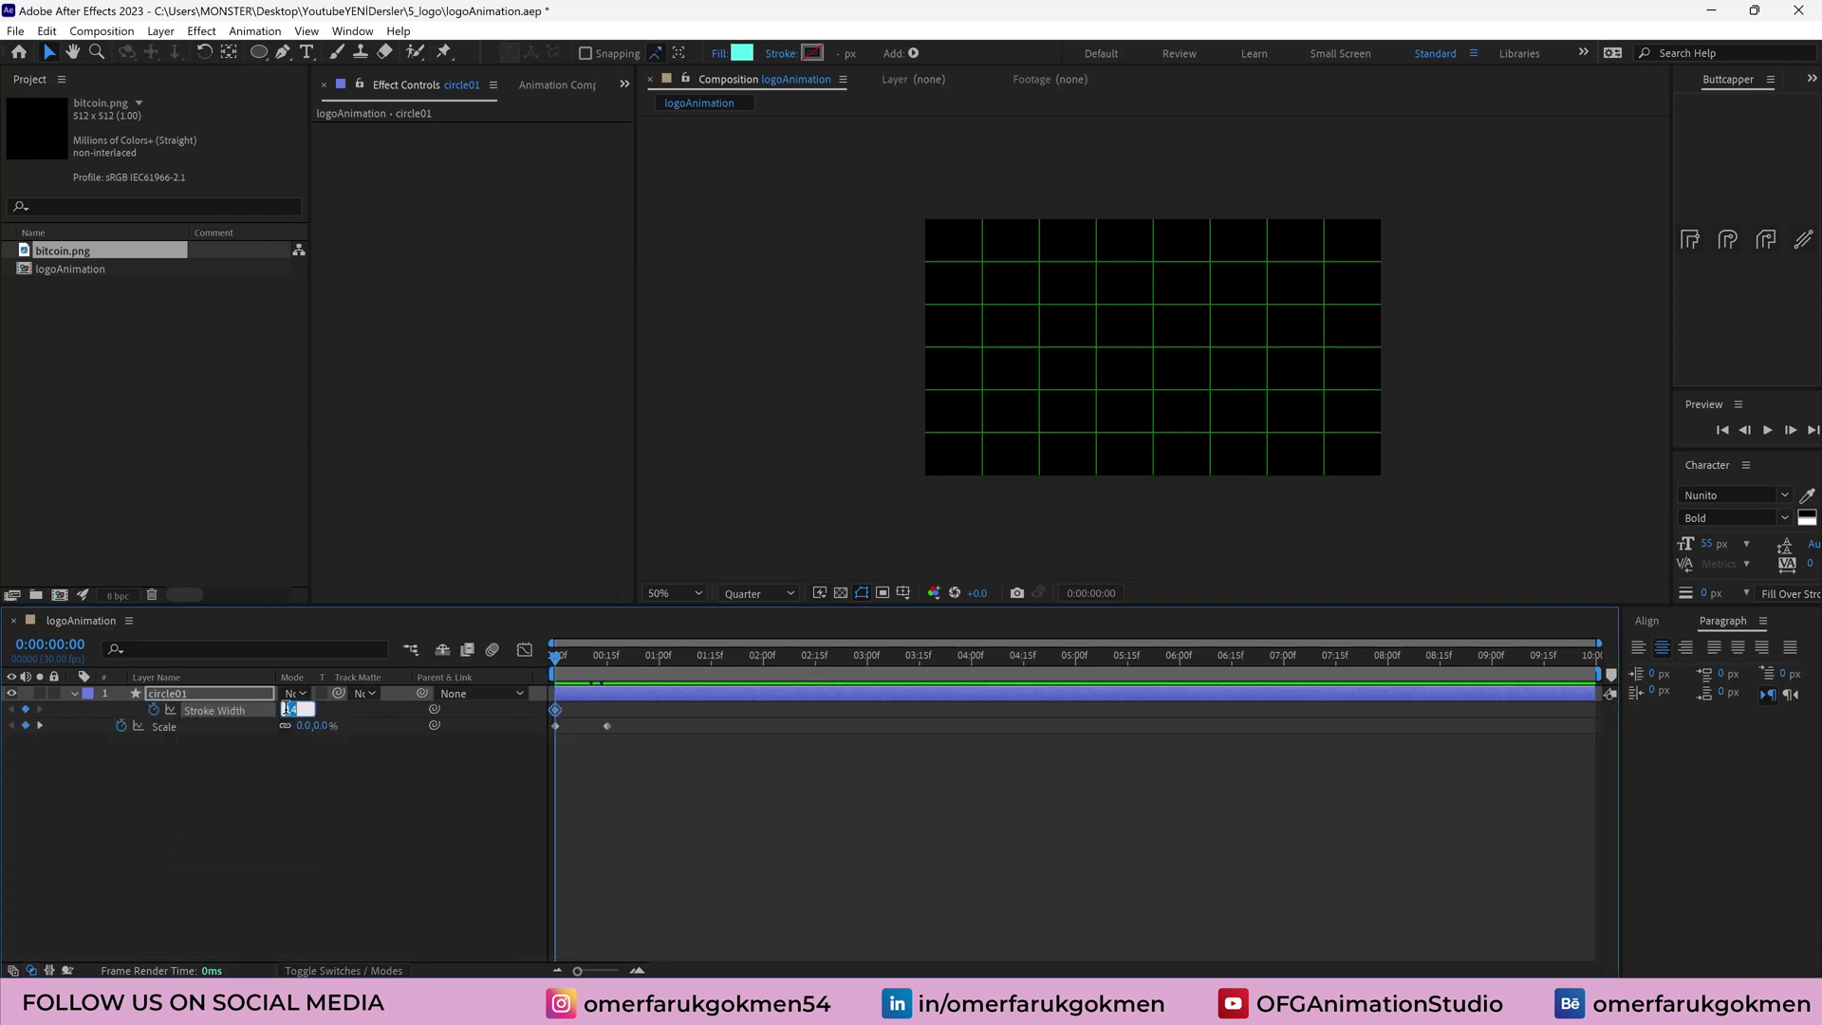
click(310, 760)
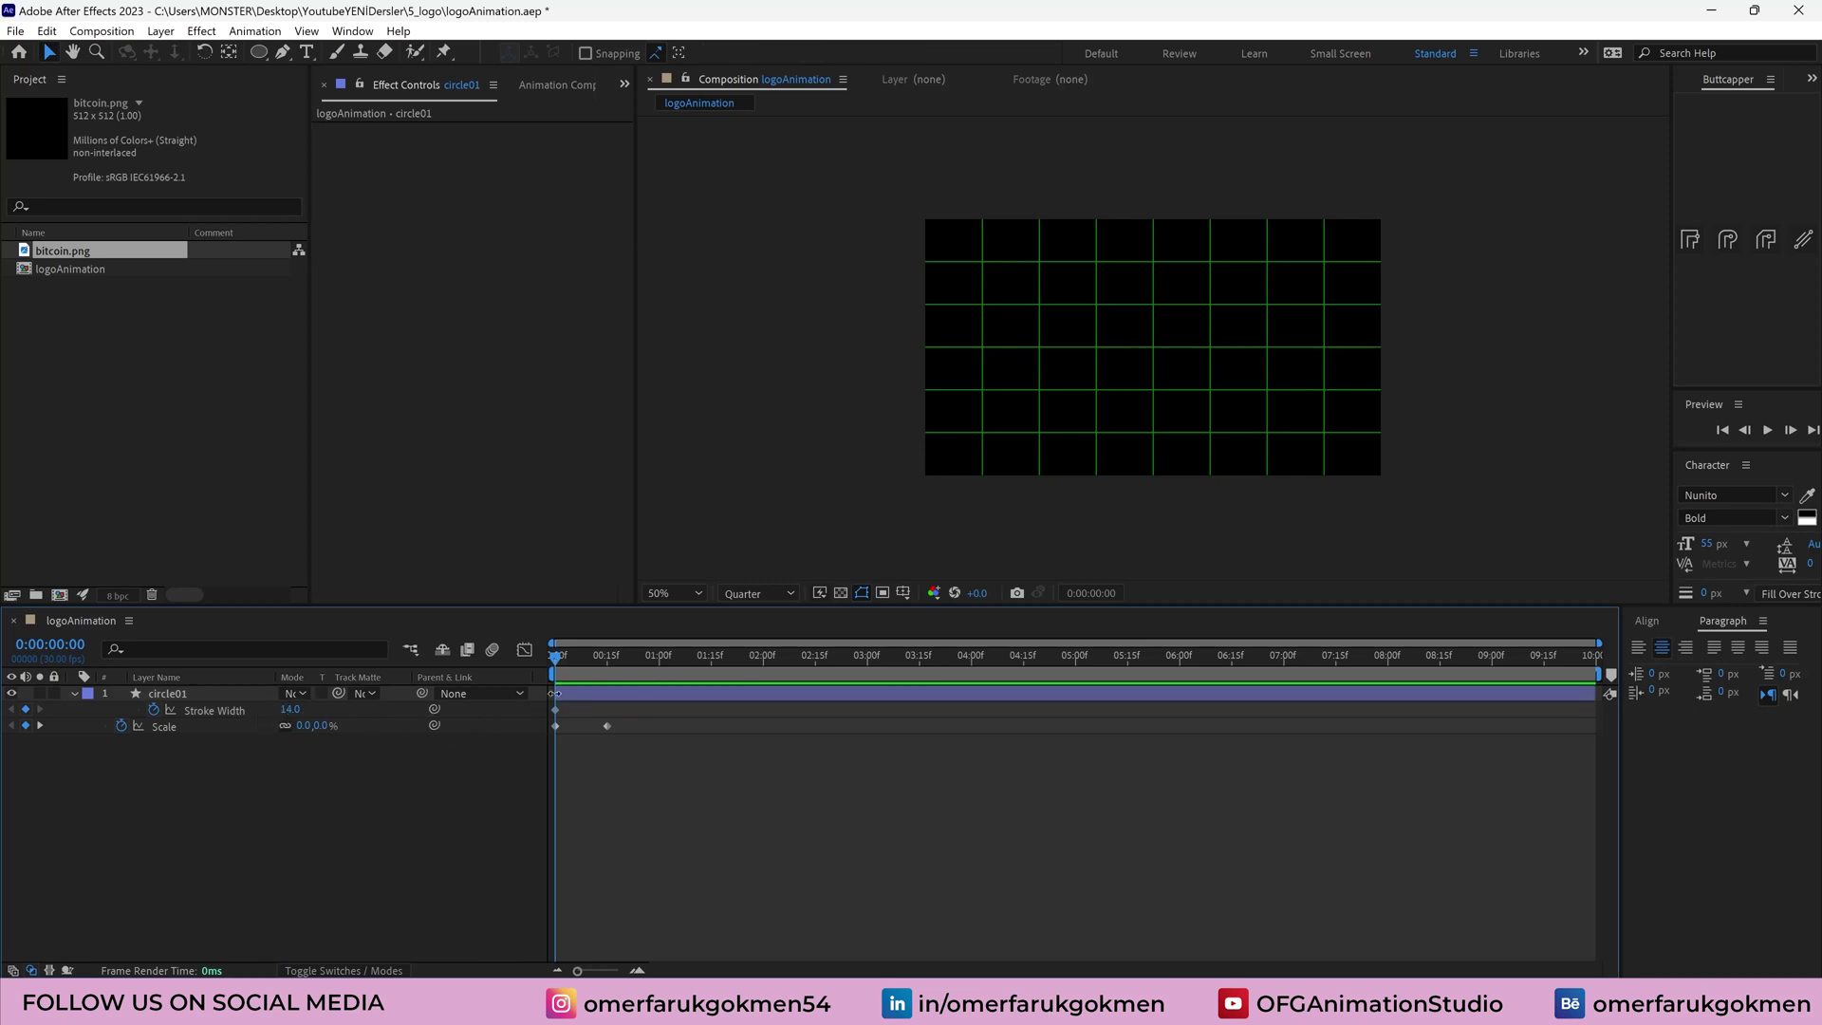
Set the Stroke Width to 0 at 0:00:00:07 and copy its starting keyframe to 0:00:00:15
drag(565, 658, 583, 661)
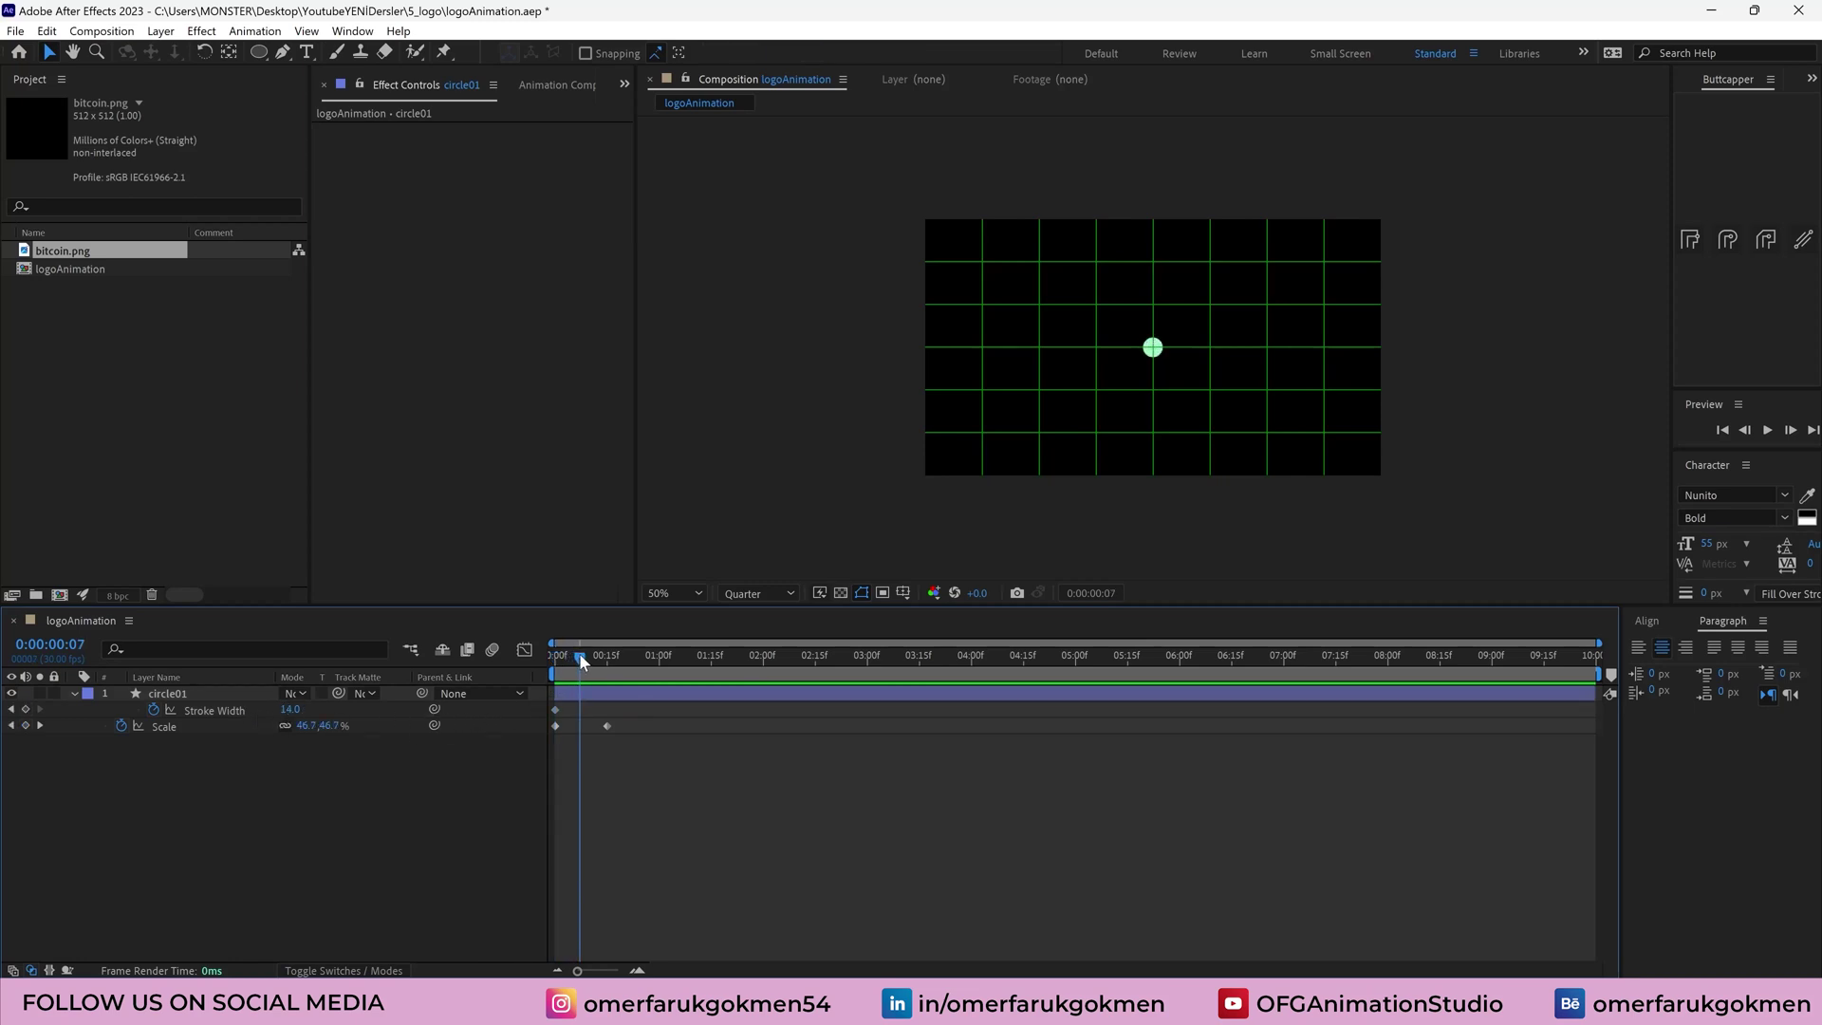
click(290, 711)
text(0)
key(Return)
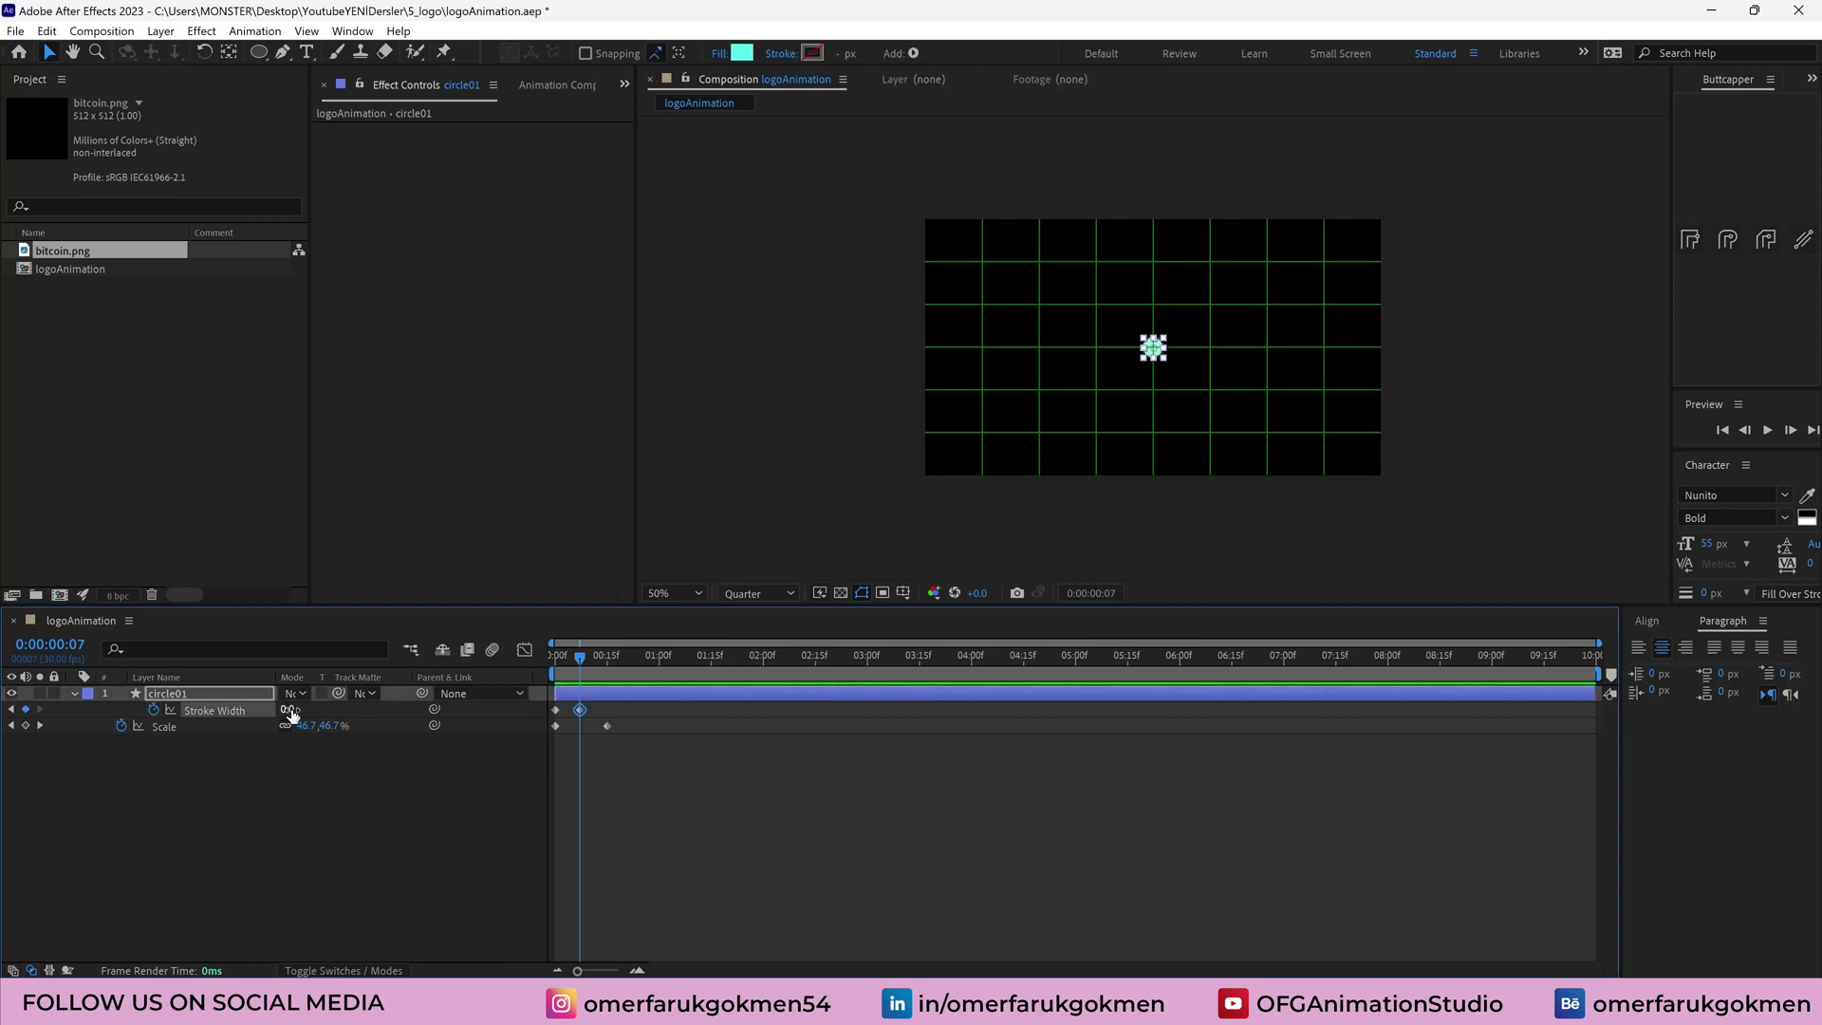
click(609, 660)
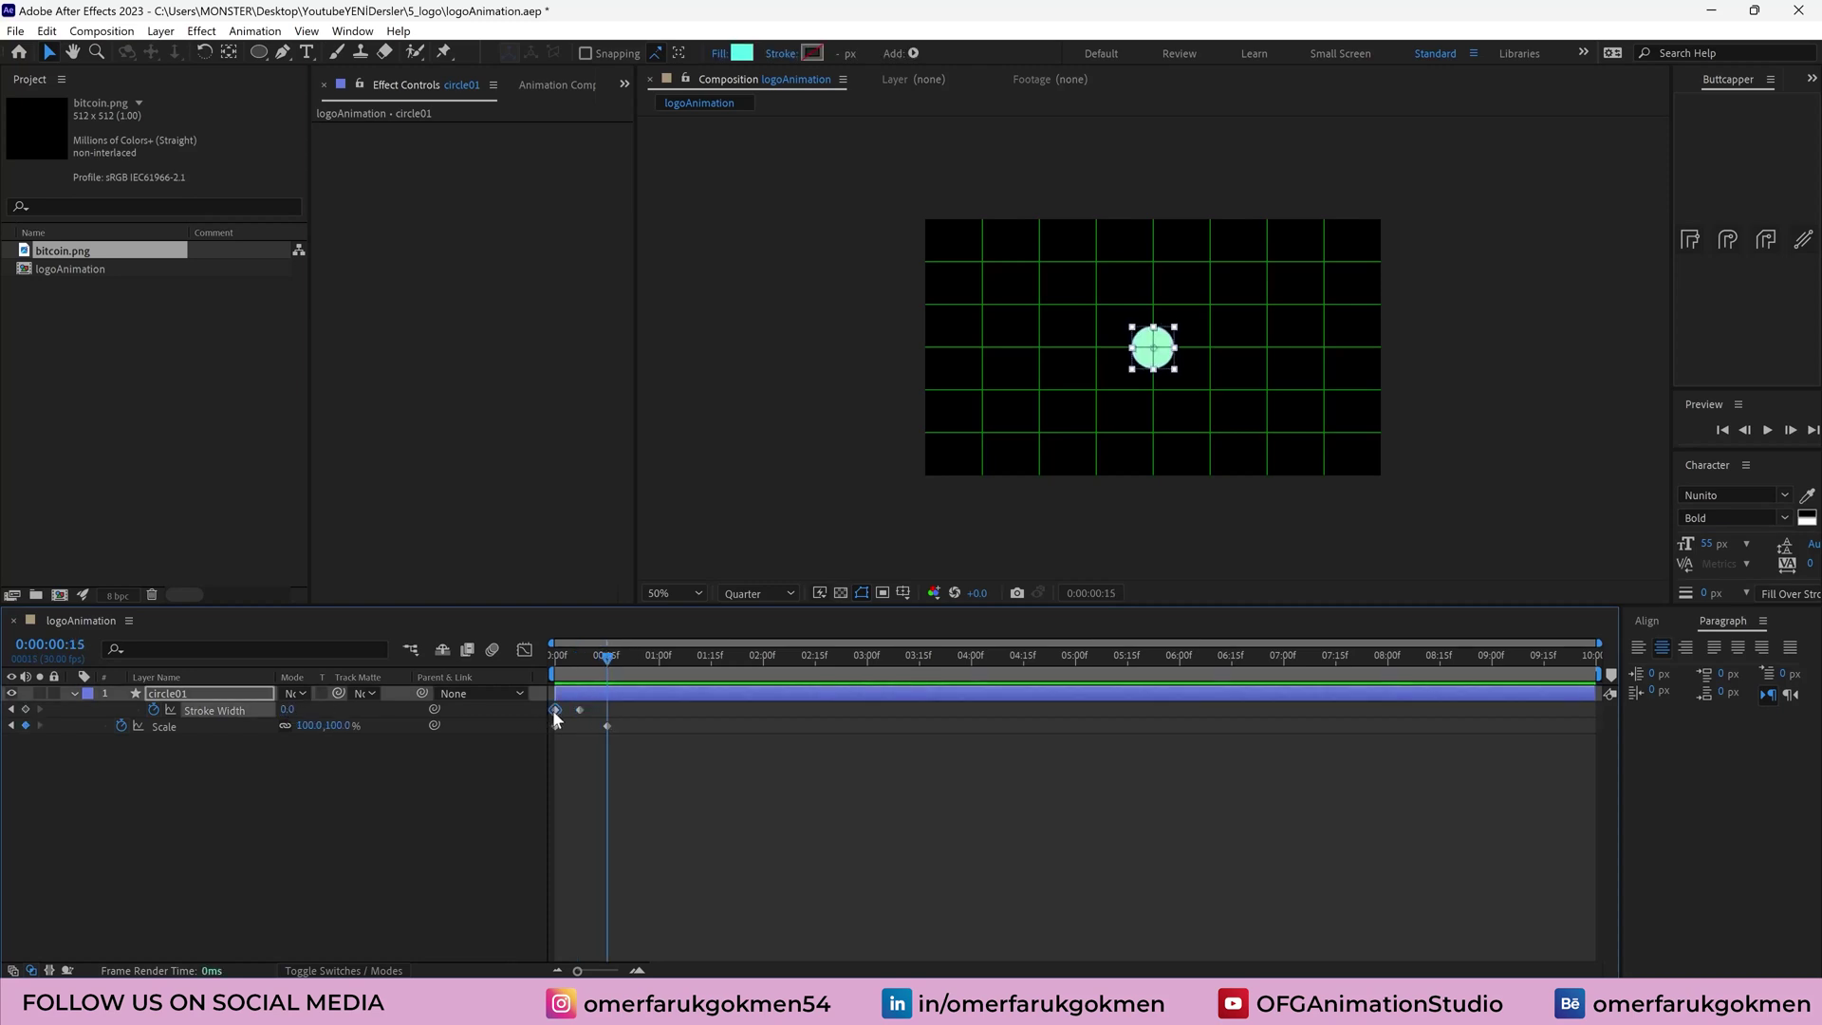
key(ctrl+c)
key(ctrl+v)
Apply Easy Ease to all Stroke Width and Scale keyframes of circle01 and preview the animation
drag(636, 714, 549, 735)
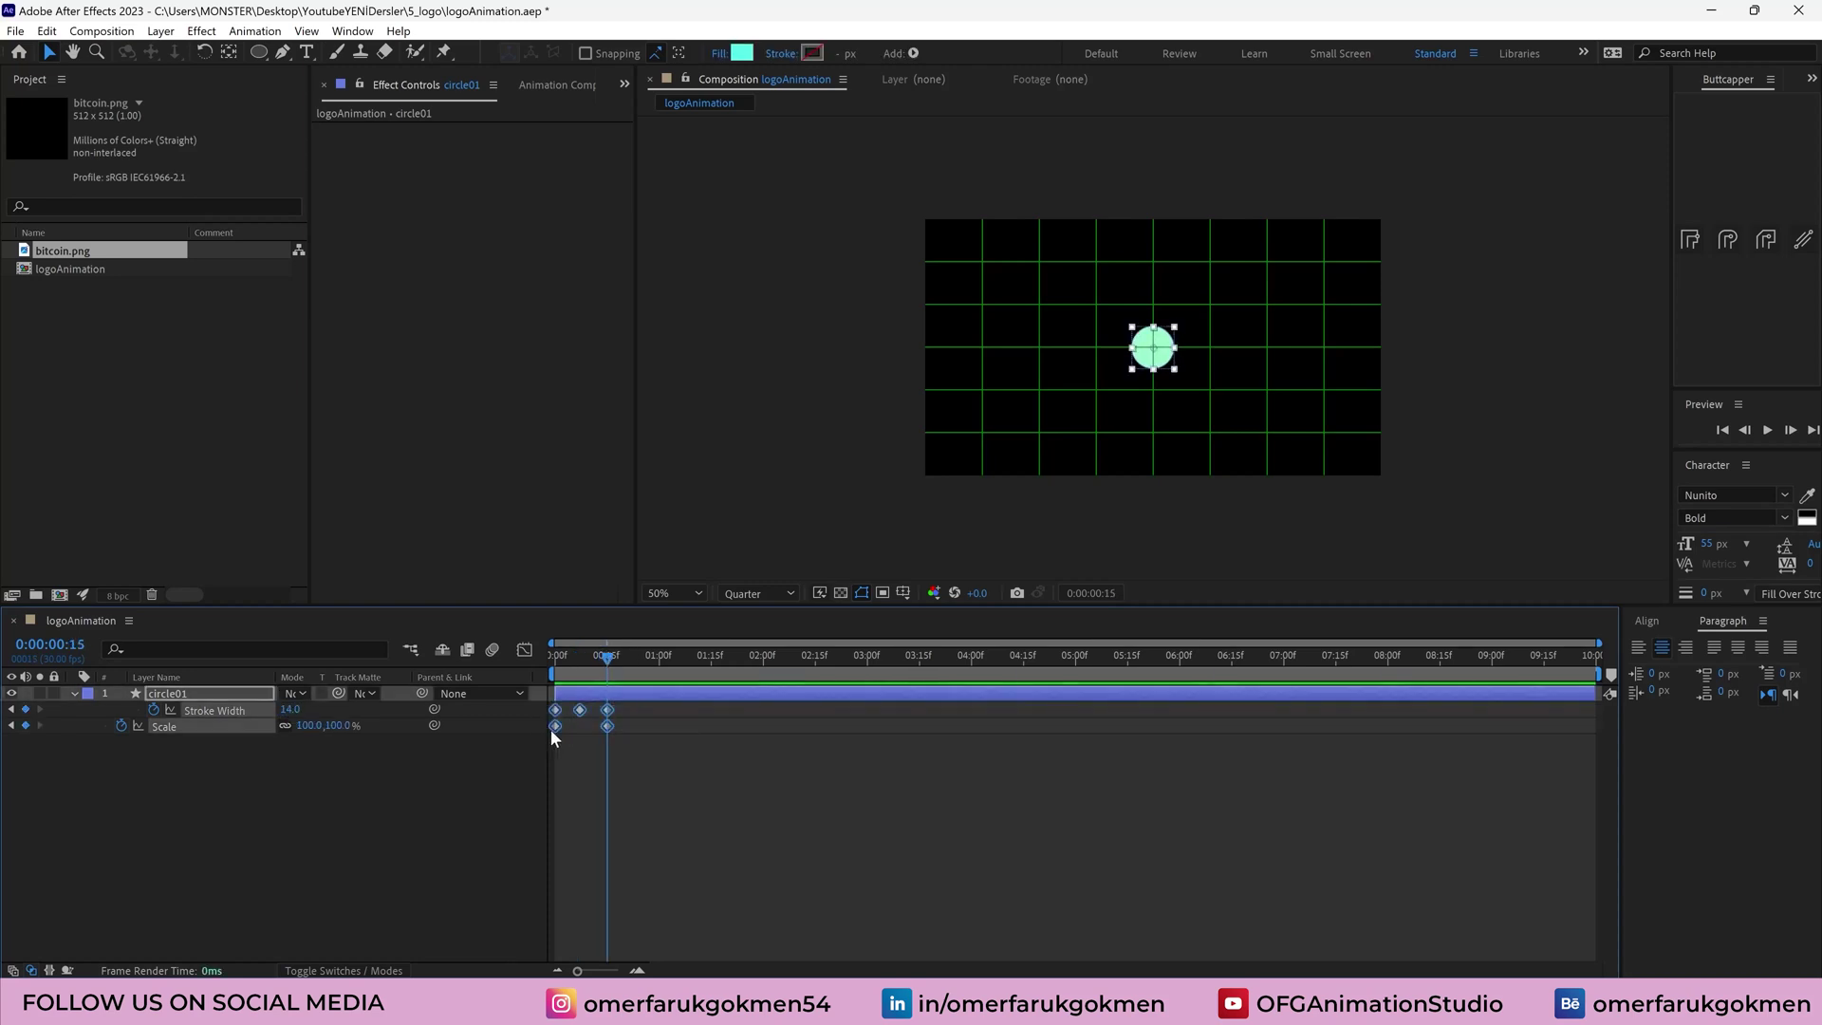
right_click(556, 725)
mouse_move(634, 714)
click(822, 778)
key(space)
key(space)
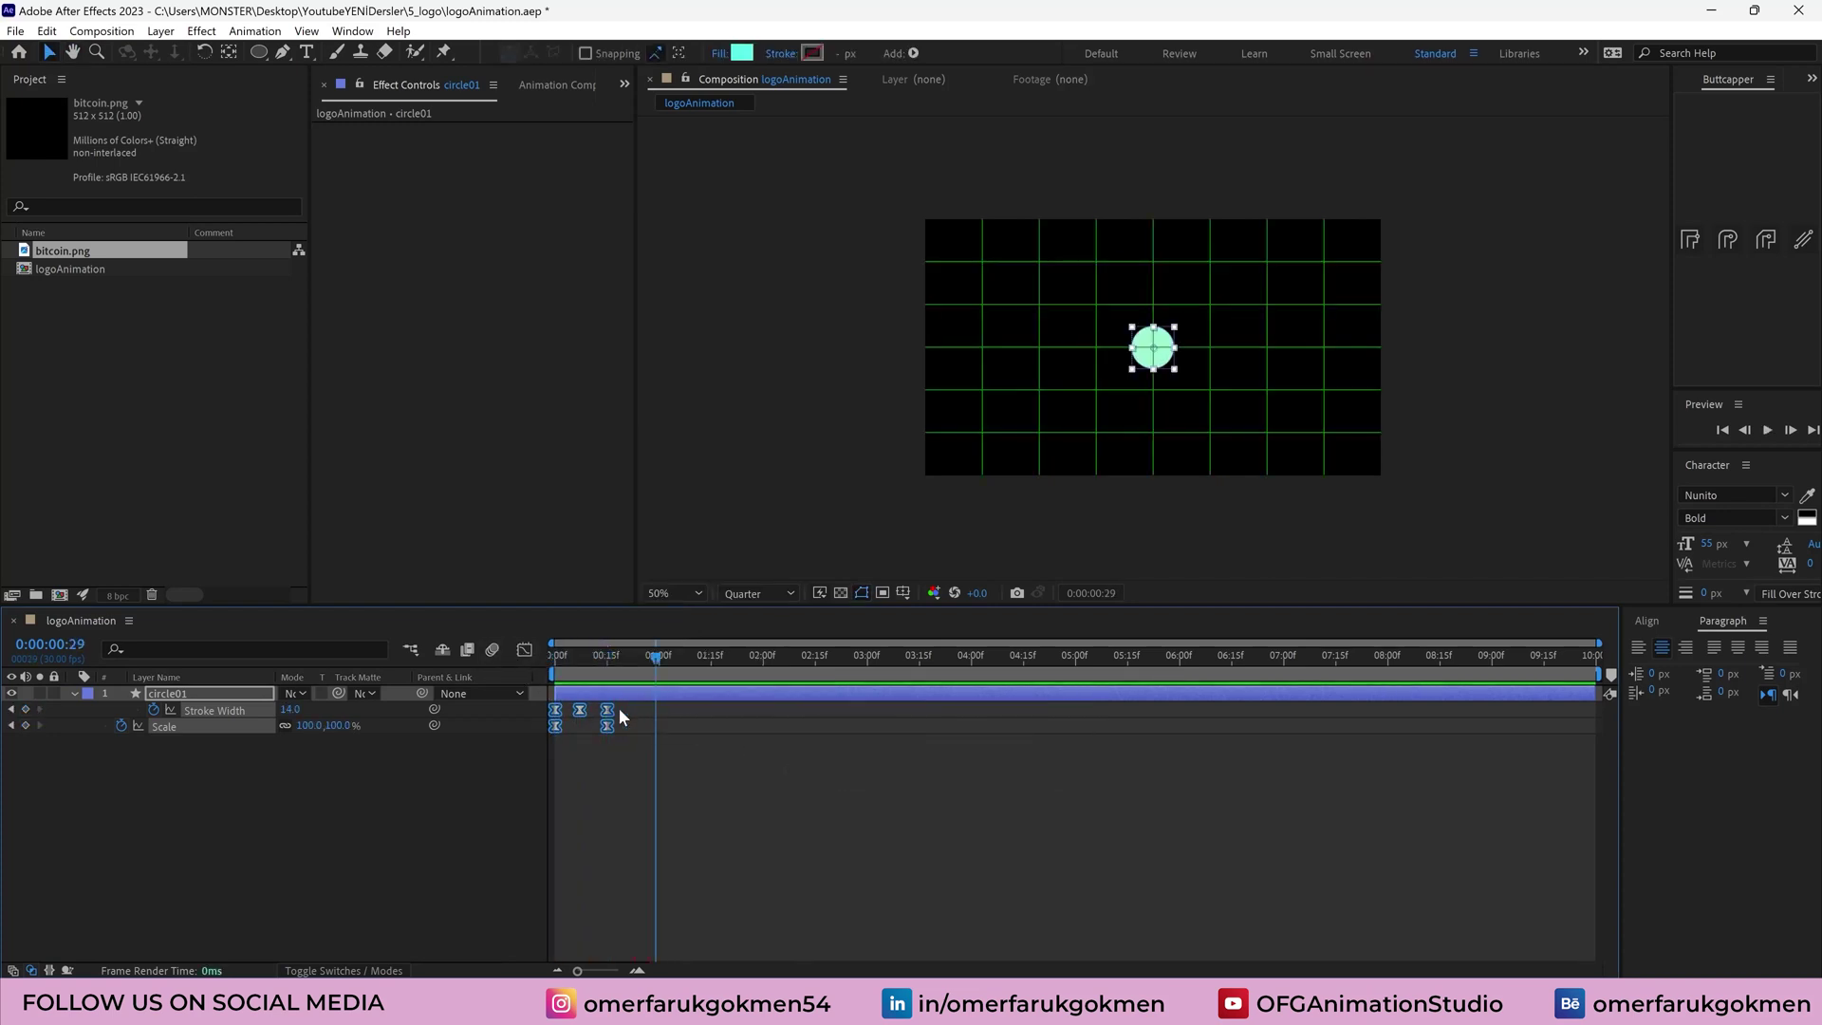
Examine the speed curves of all Stroke Width and Scale keyframes in the Graph Editor, fitted to the view
drag(627, 709, 543, 731)
click(524, 651)
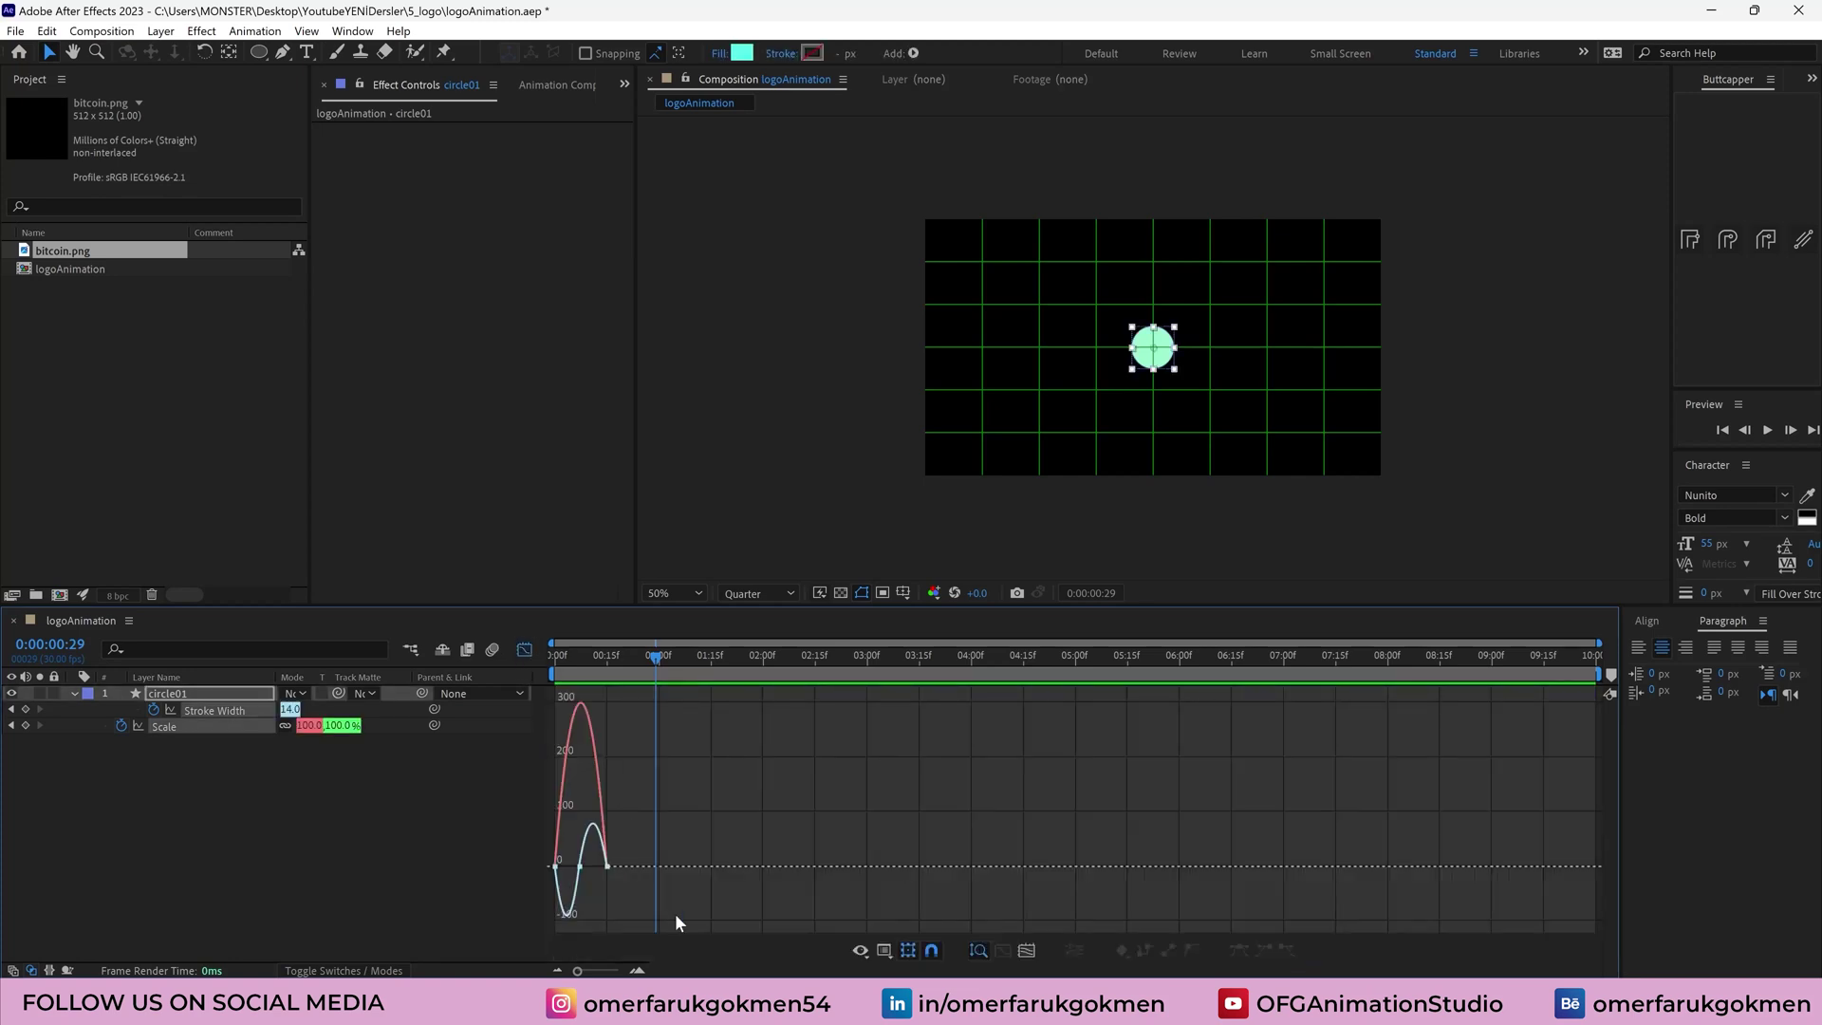
click(1025, 950)
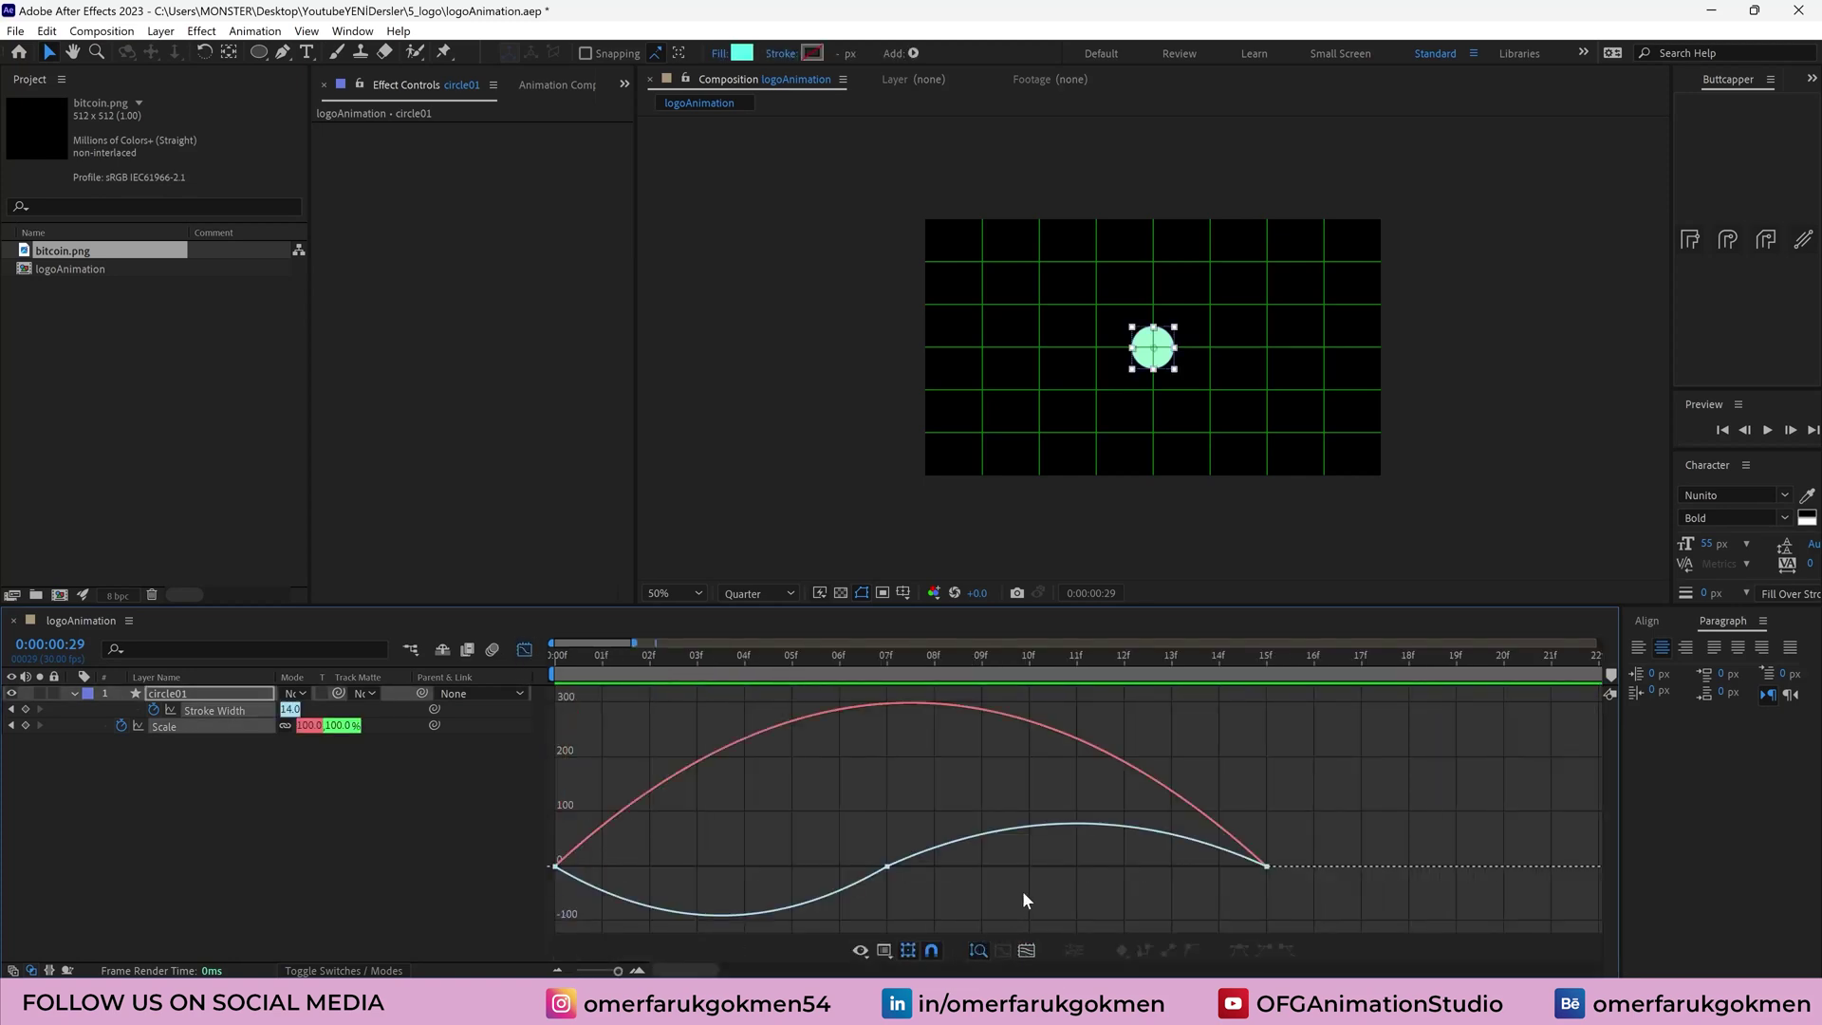
click(524, 650)
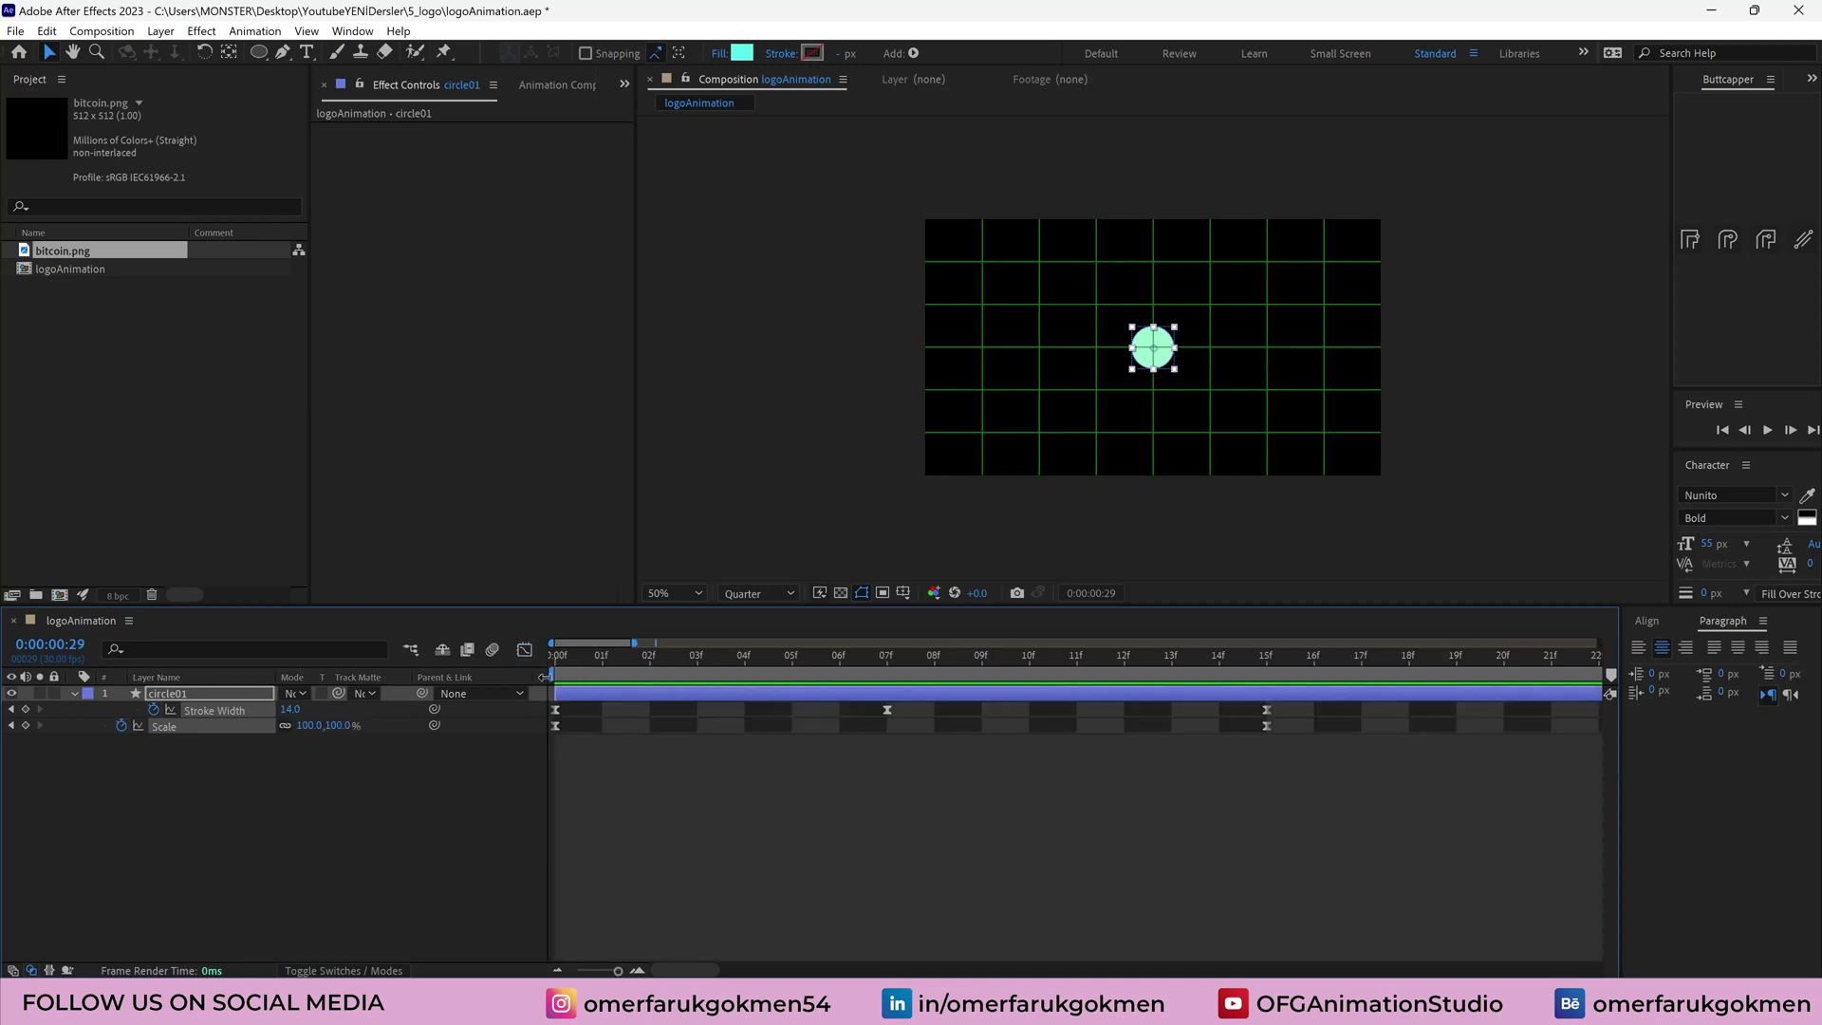
Lengthen the ease into circle01's last Scale keyframe in the Graph Editor so its speed peaks early, and preview the animation
click(583, 725)
drag(1292, 736, 527, 738)
click(524, 651)
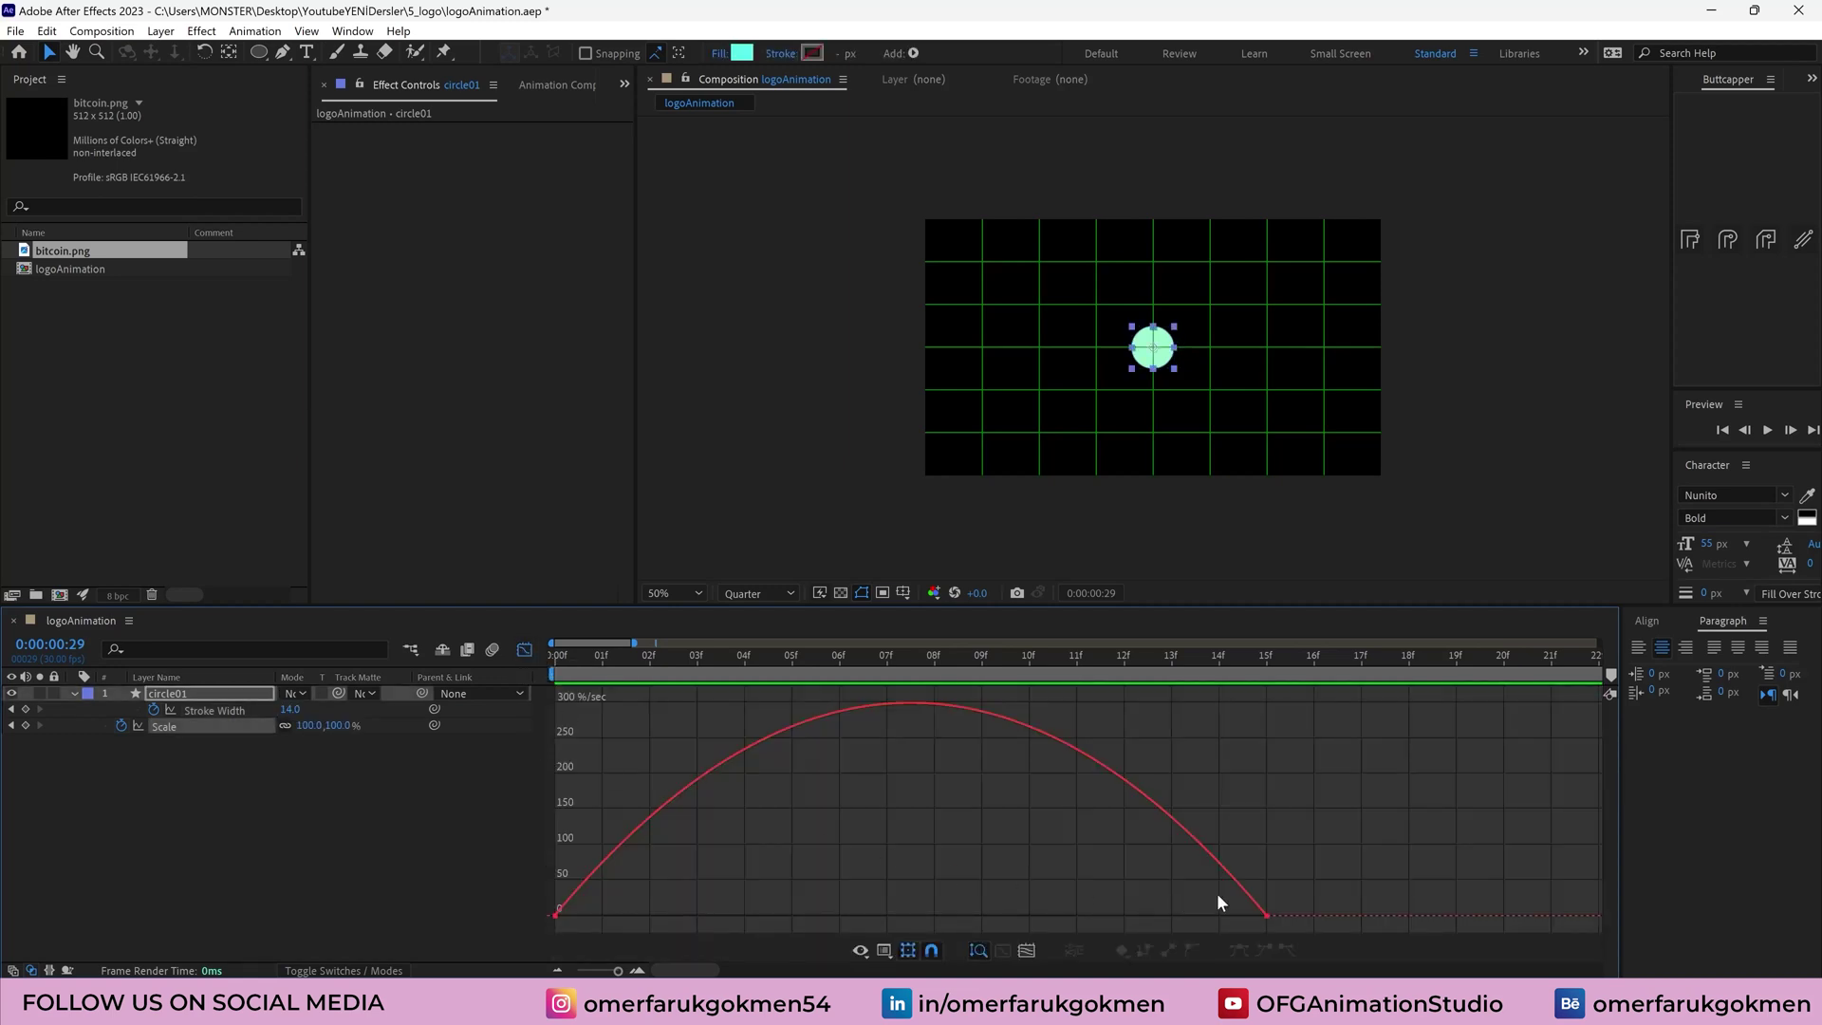
drag(1180, 926, 971, 916)
key(space)
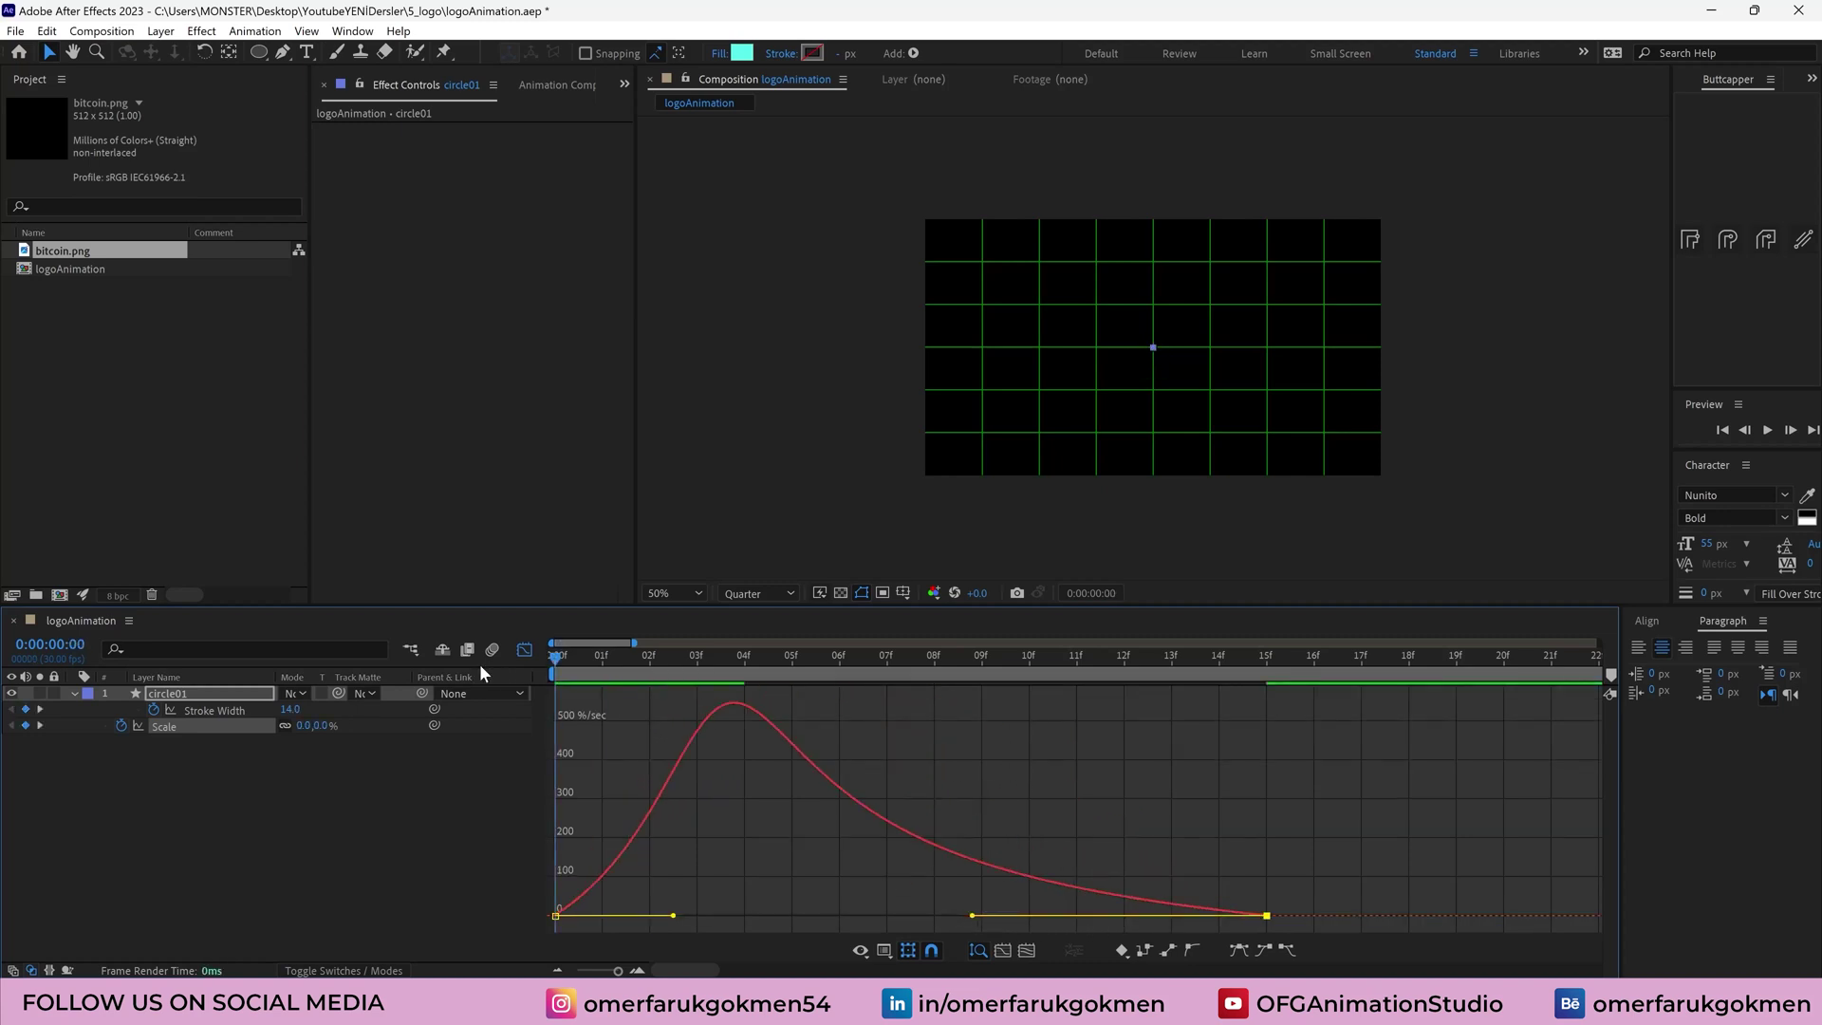
key(space)
Shorten the outgoing ease of circle01's first Scale keyframe to about 18% influence on the speed graph and preview it
key(semicolon)
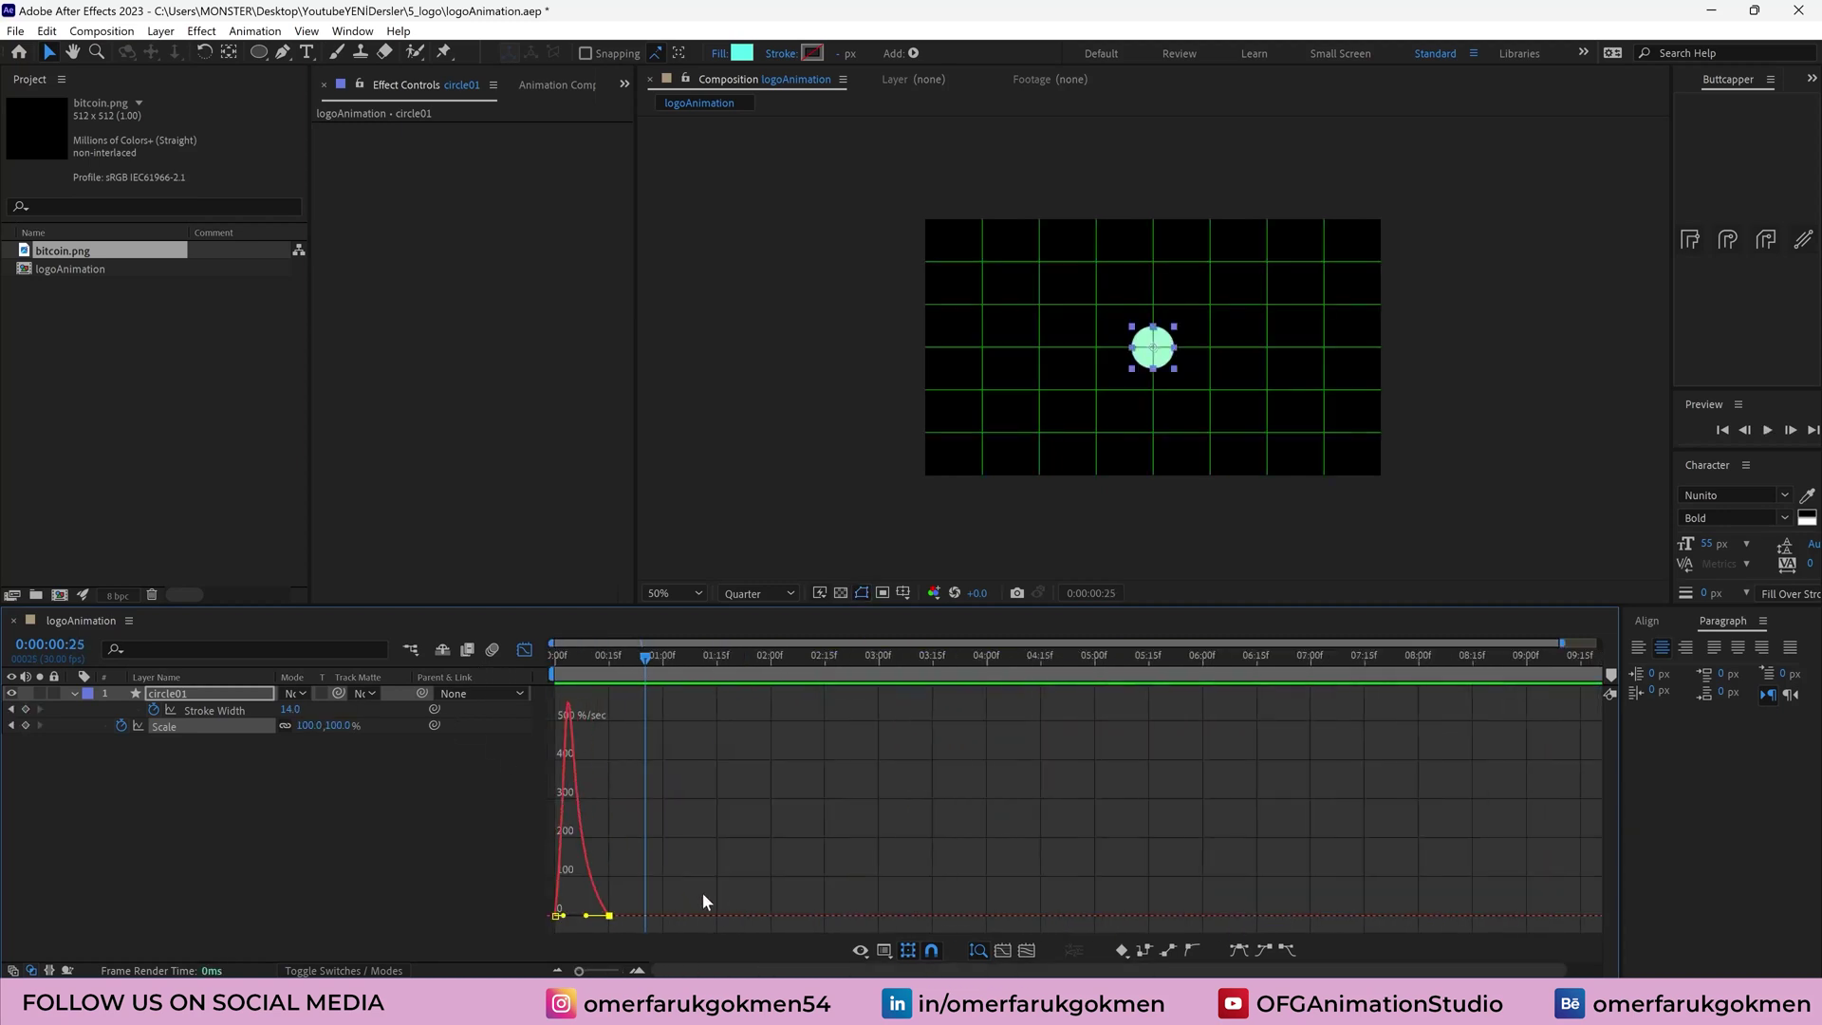
click(1000, 952)
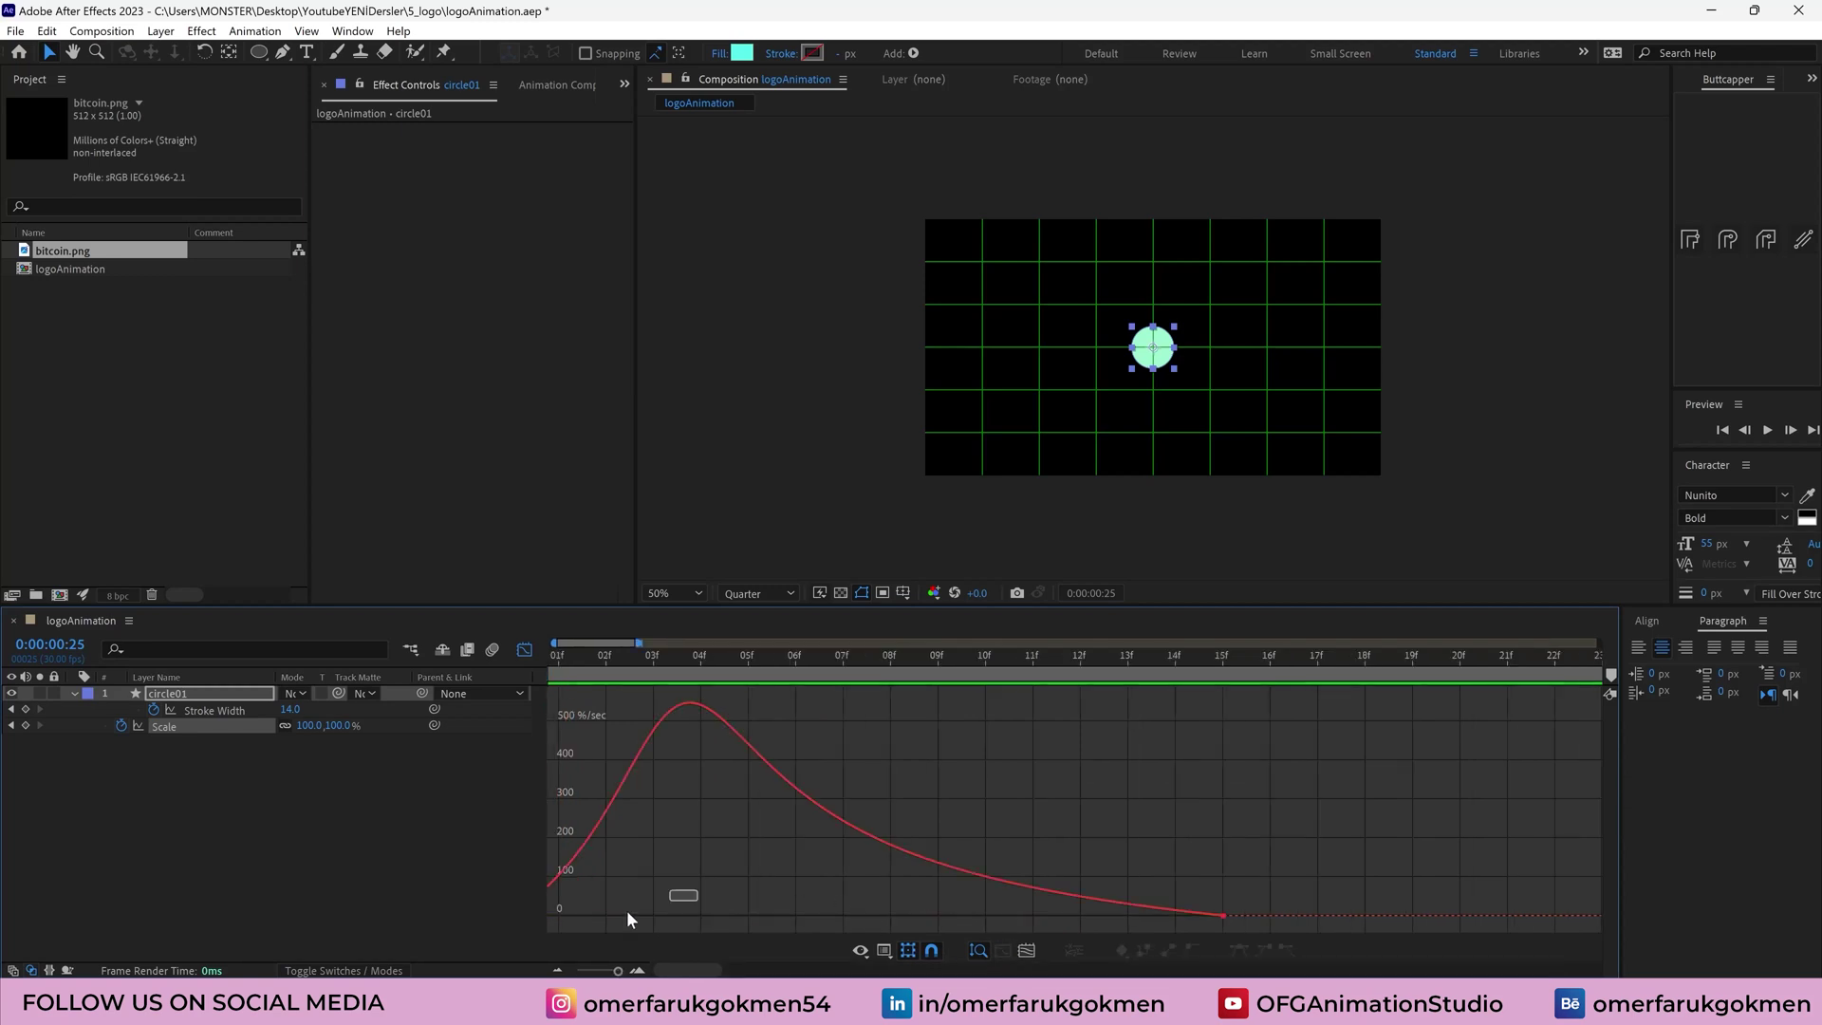
drag(672, 916, 616, 913)
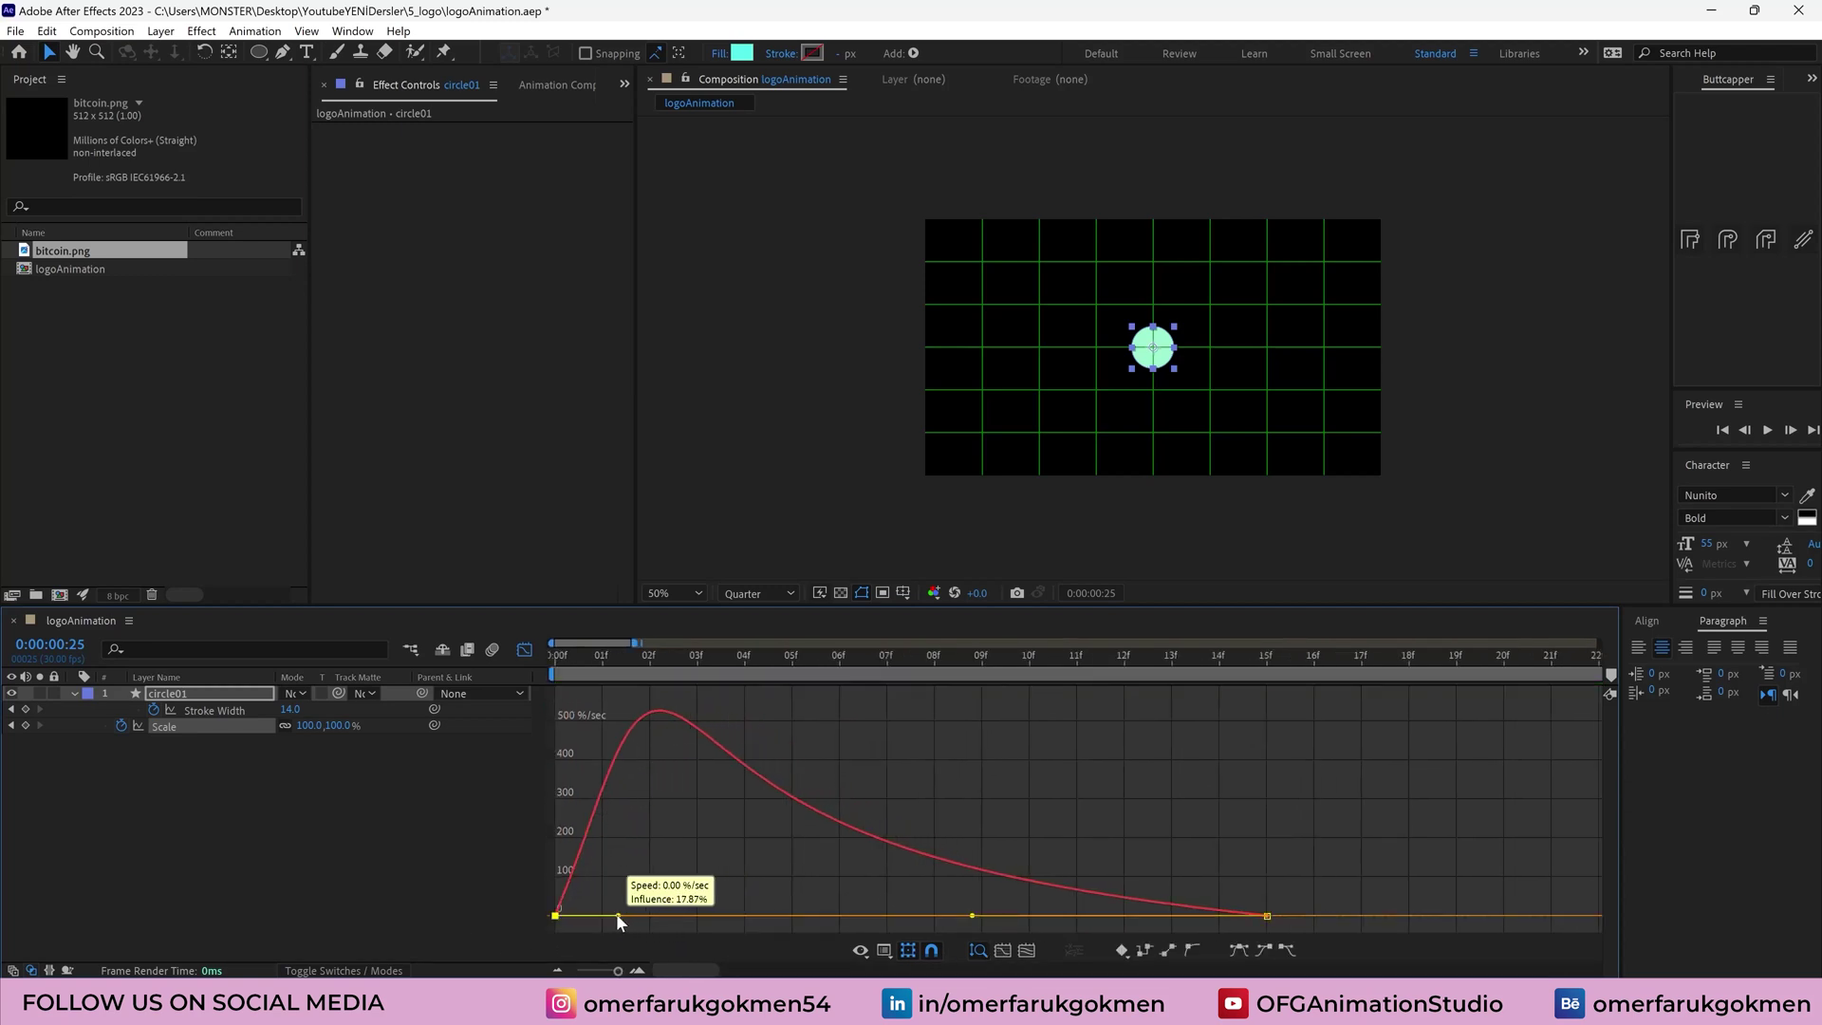
drag(601, 654, 457, 653)
key(space)
key(space)
Leave the Graph Editor for the layer bars, move the current time to 0:00:00:18 and deselect everything
click(524, 650)
click(169, 647)
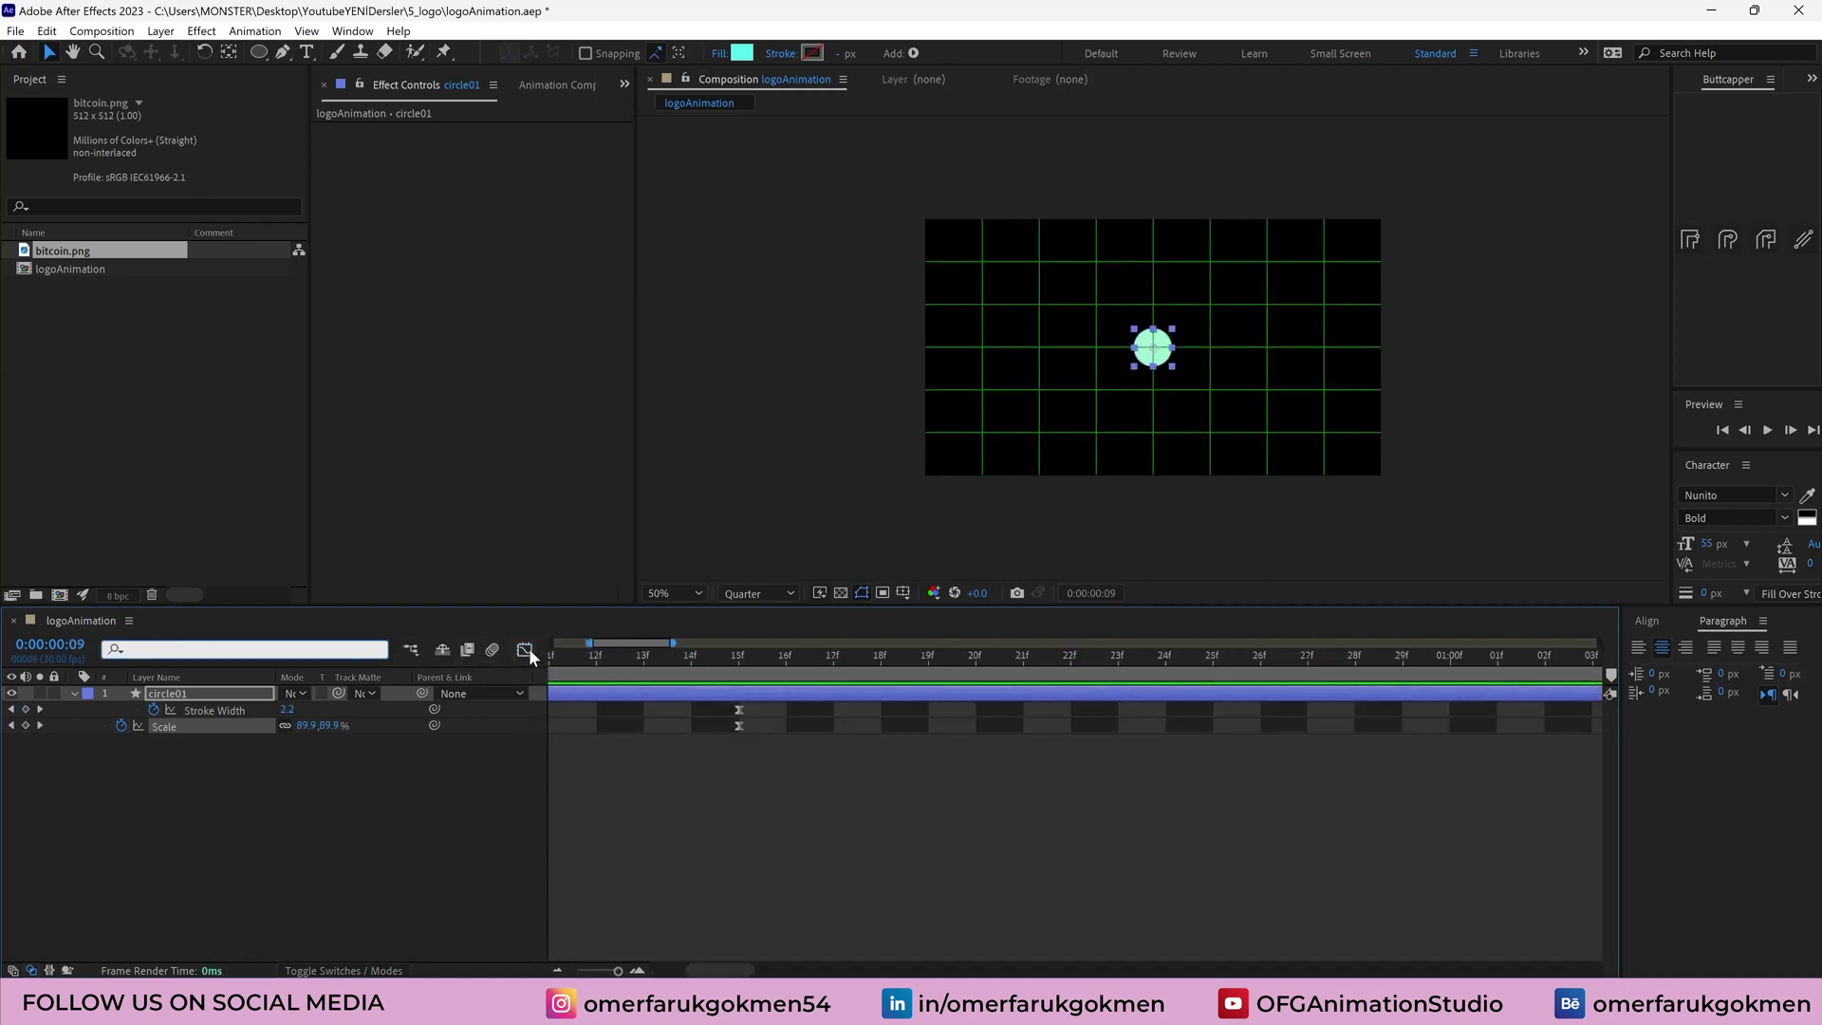
click(525, 649)
key(;)
click(524, 649)
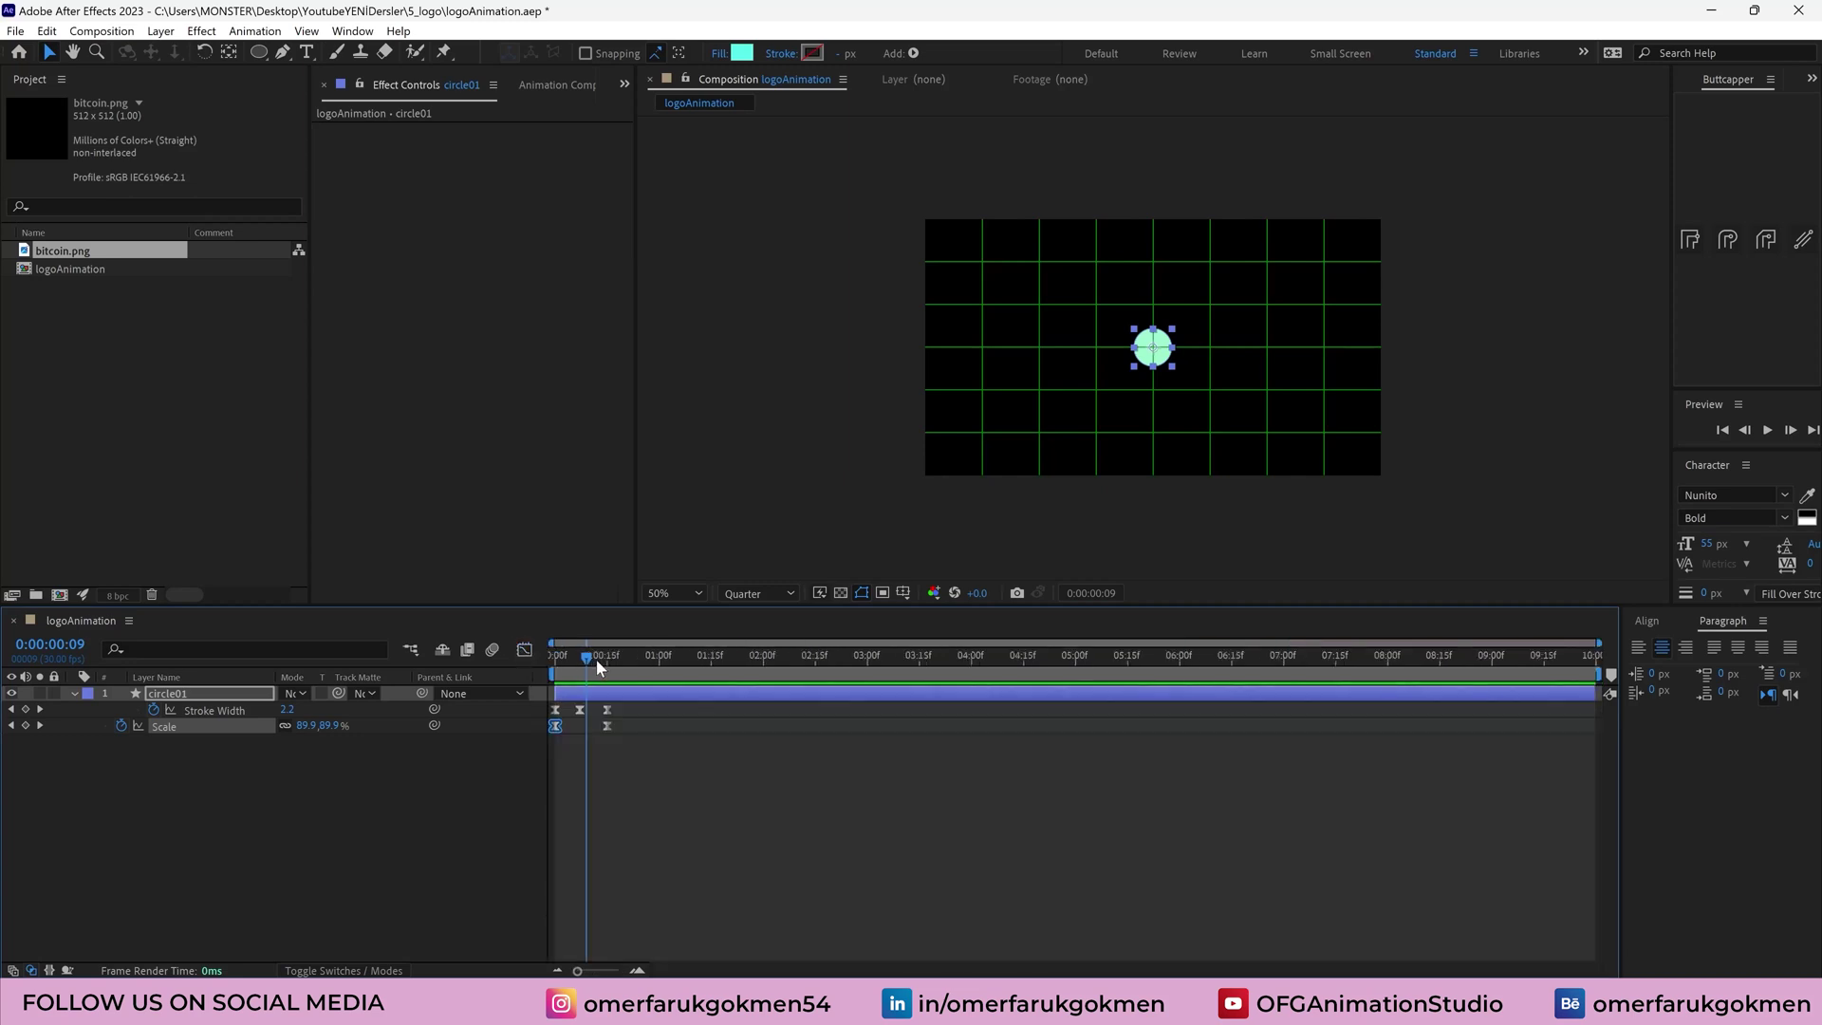
mouse_move(596, 661)
mouse_down()
mouse_move(539, 655)
mouse_move(639, 662)
mouse_move(618, 660)
mouse_up()
click(378, 763)
Duplicate the circle01 layer and list the copy's keyframed properties
click(192, 694)
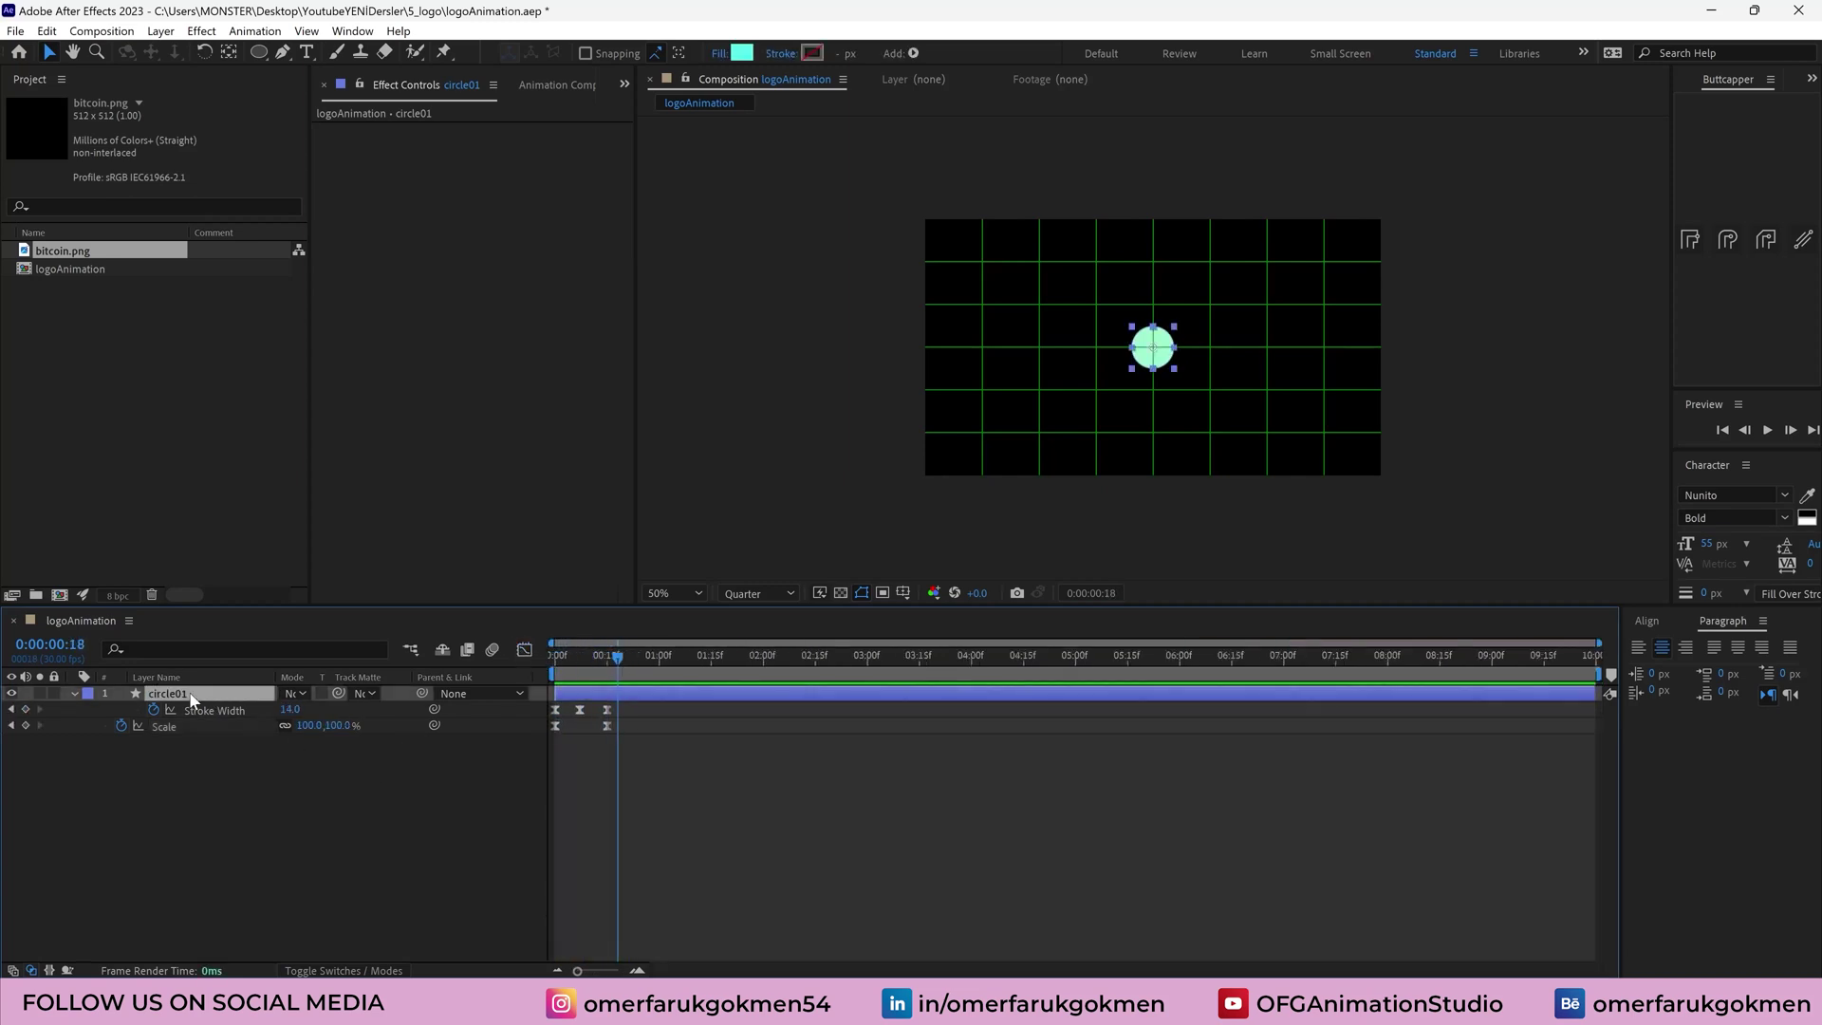
key(ctrl+d)
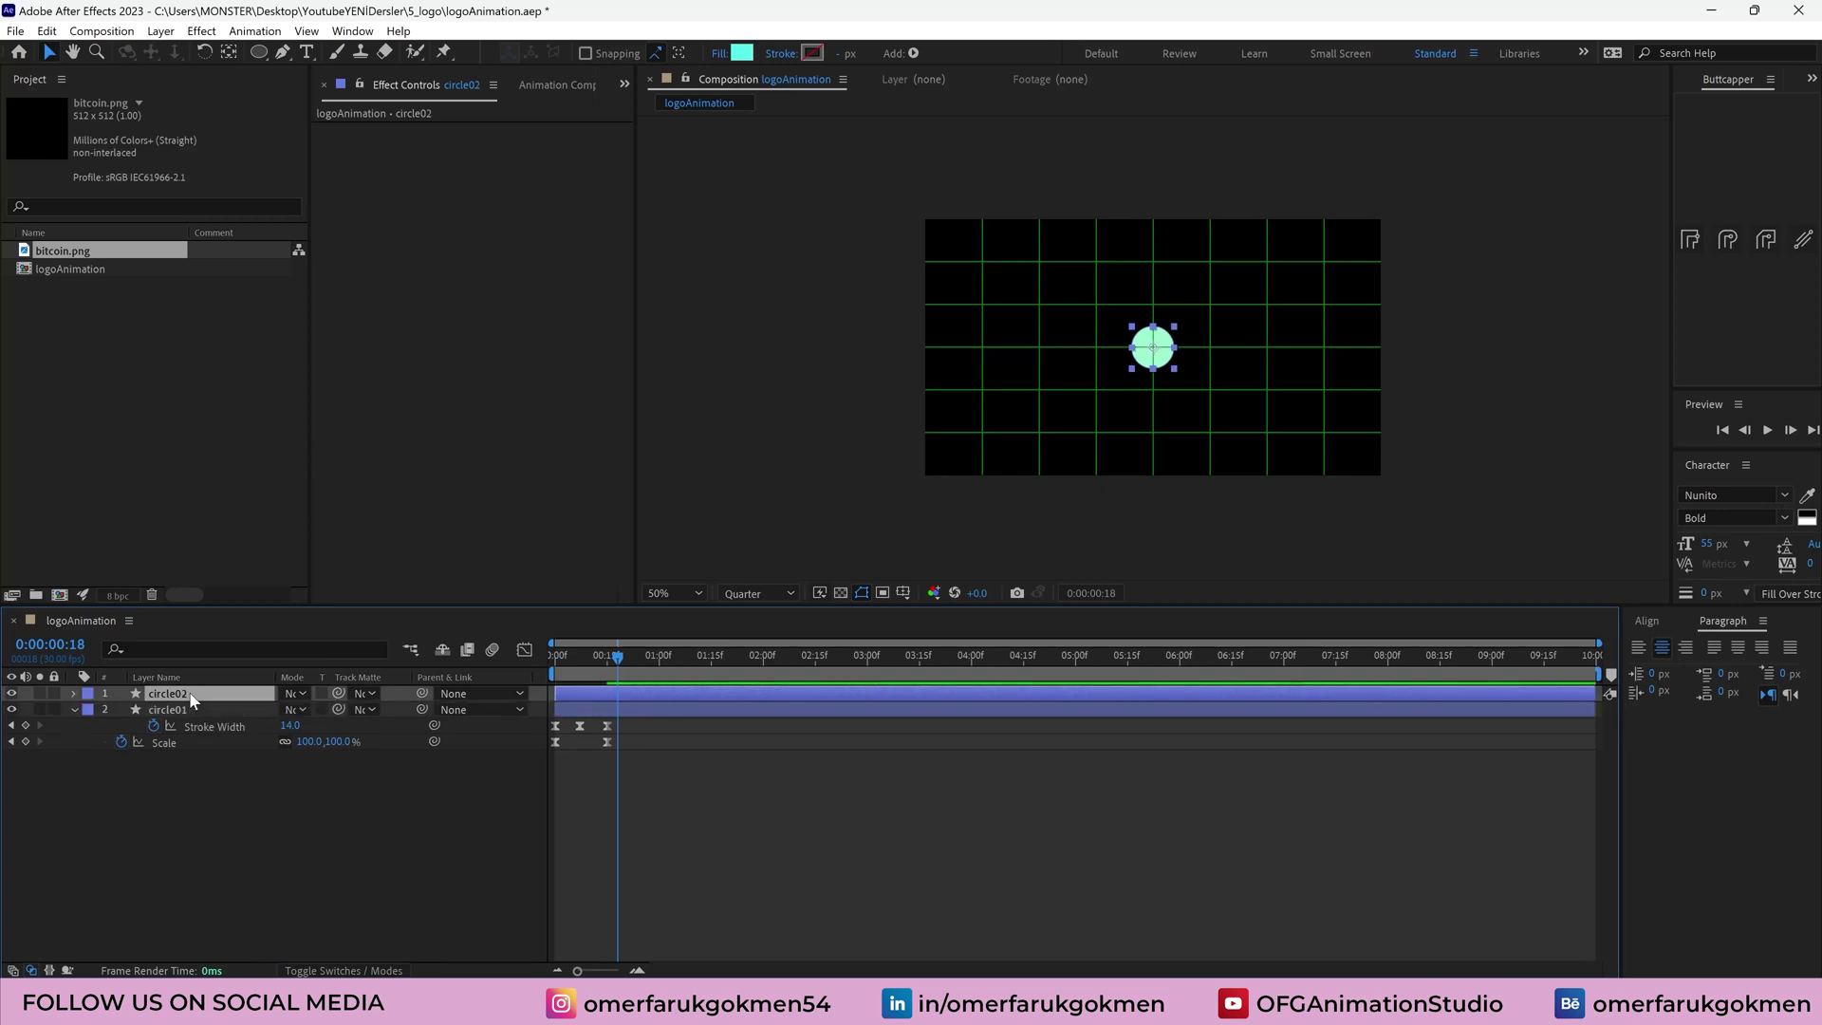
key(u)
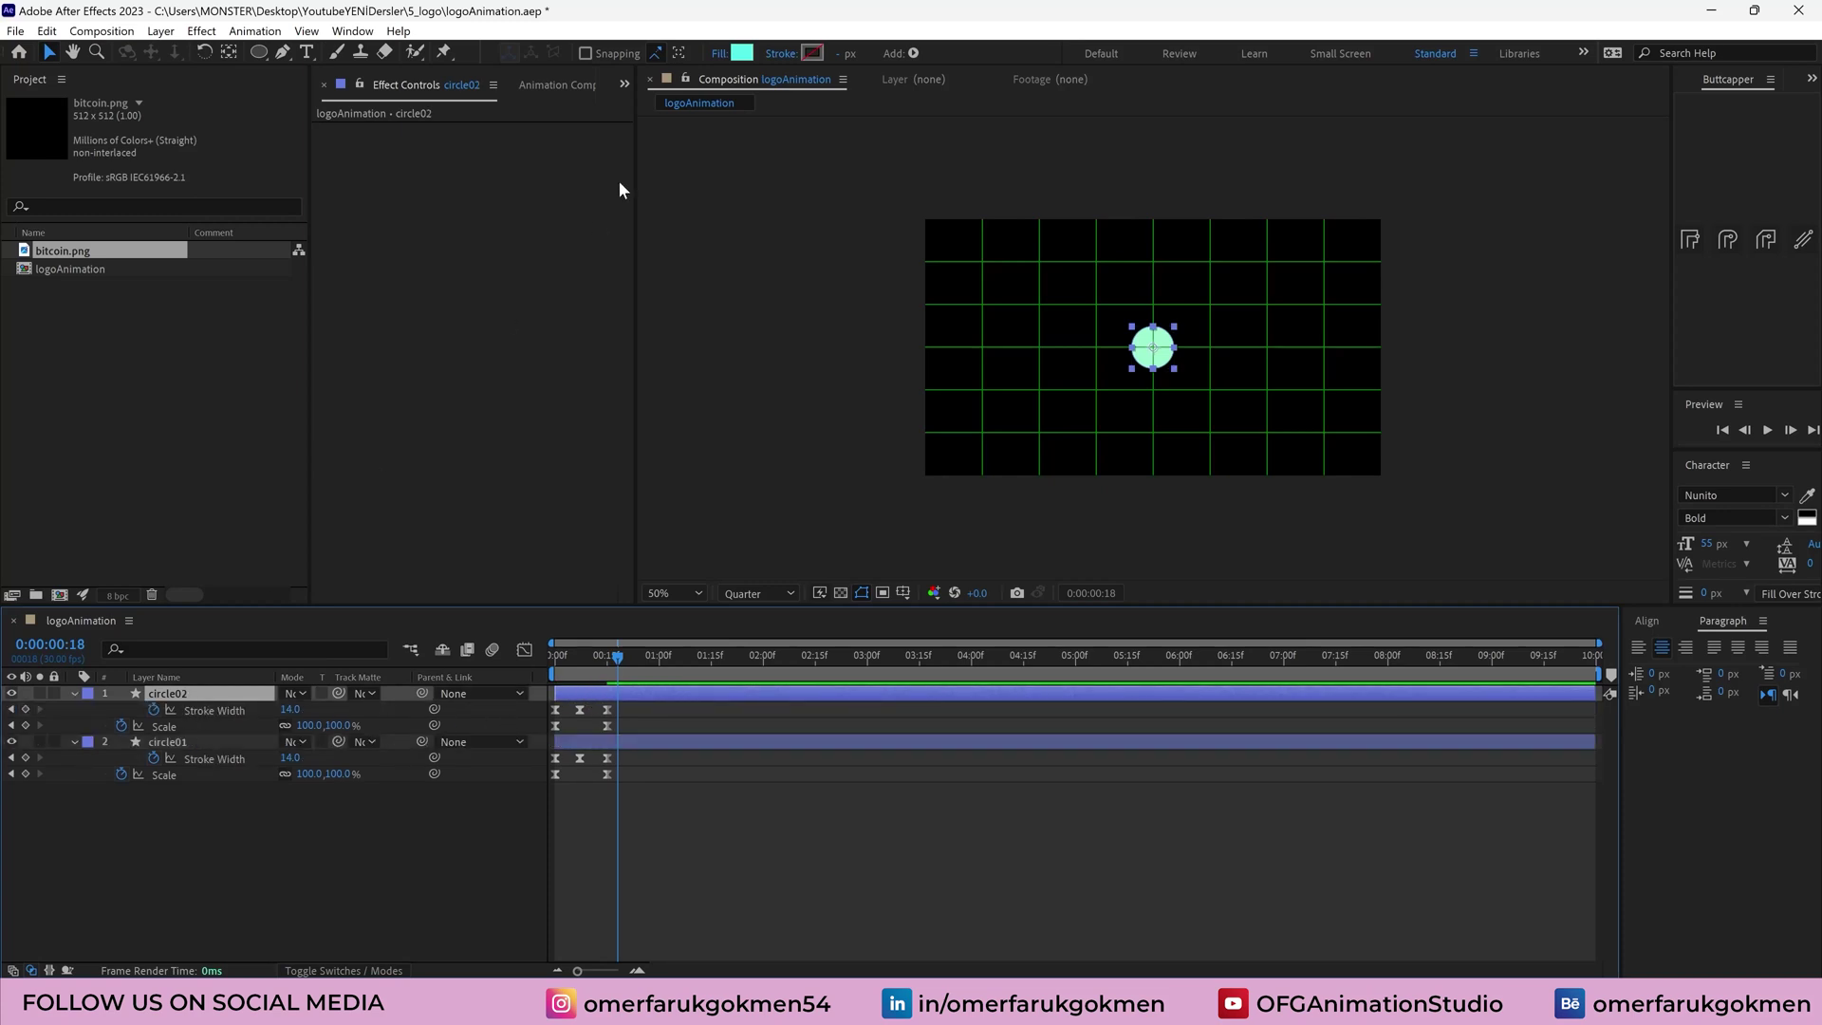
Set the fill of circle02 to None and its stroke to Solid Color
click(718, 54)
click(690, 368)
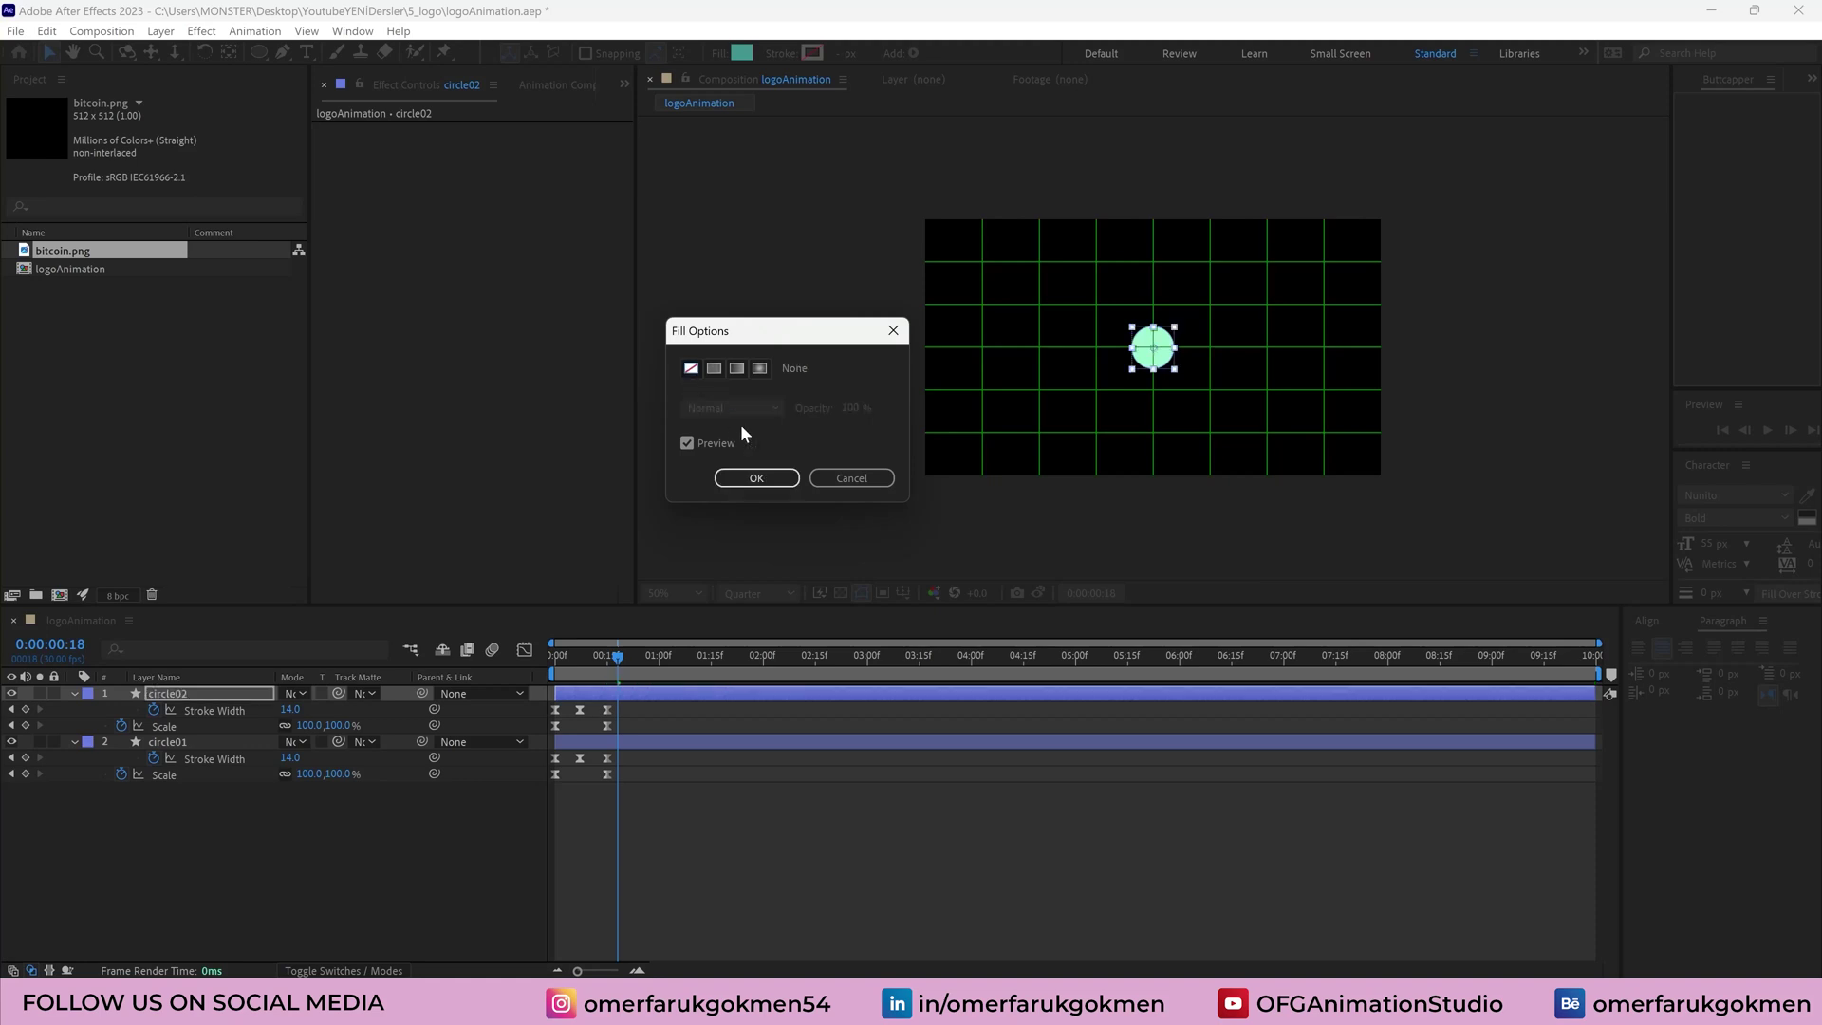
click(757, 479)
click(780, 54)
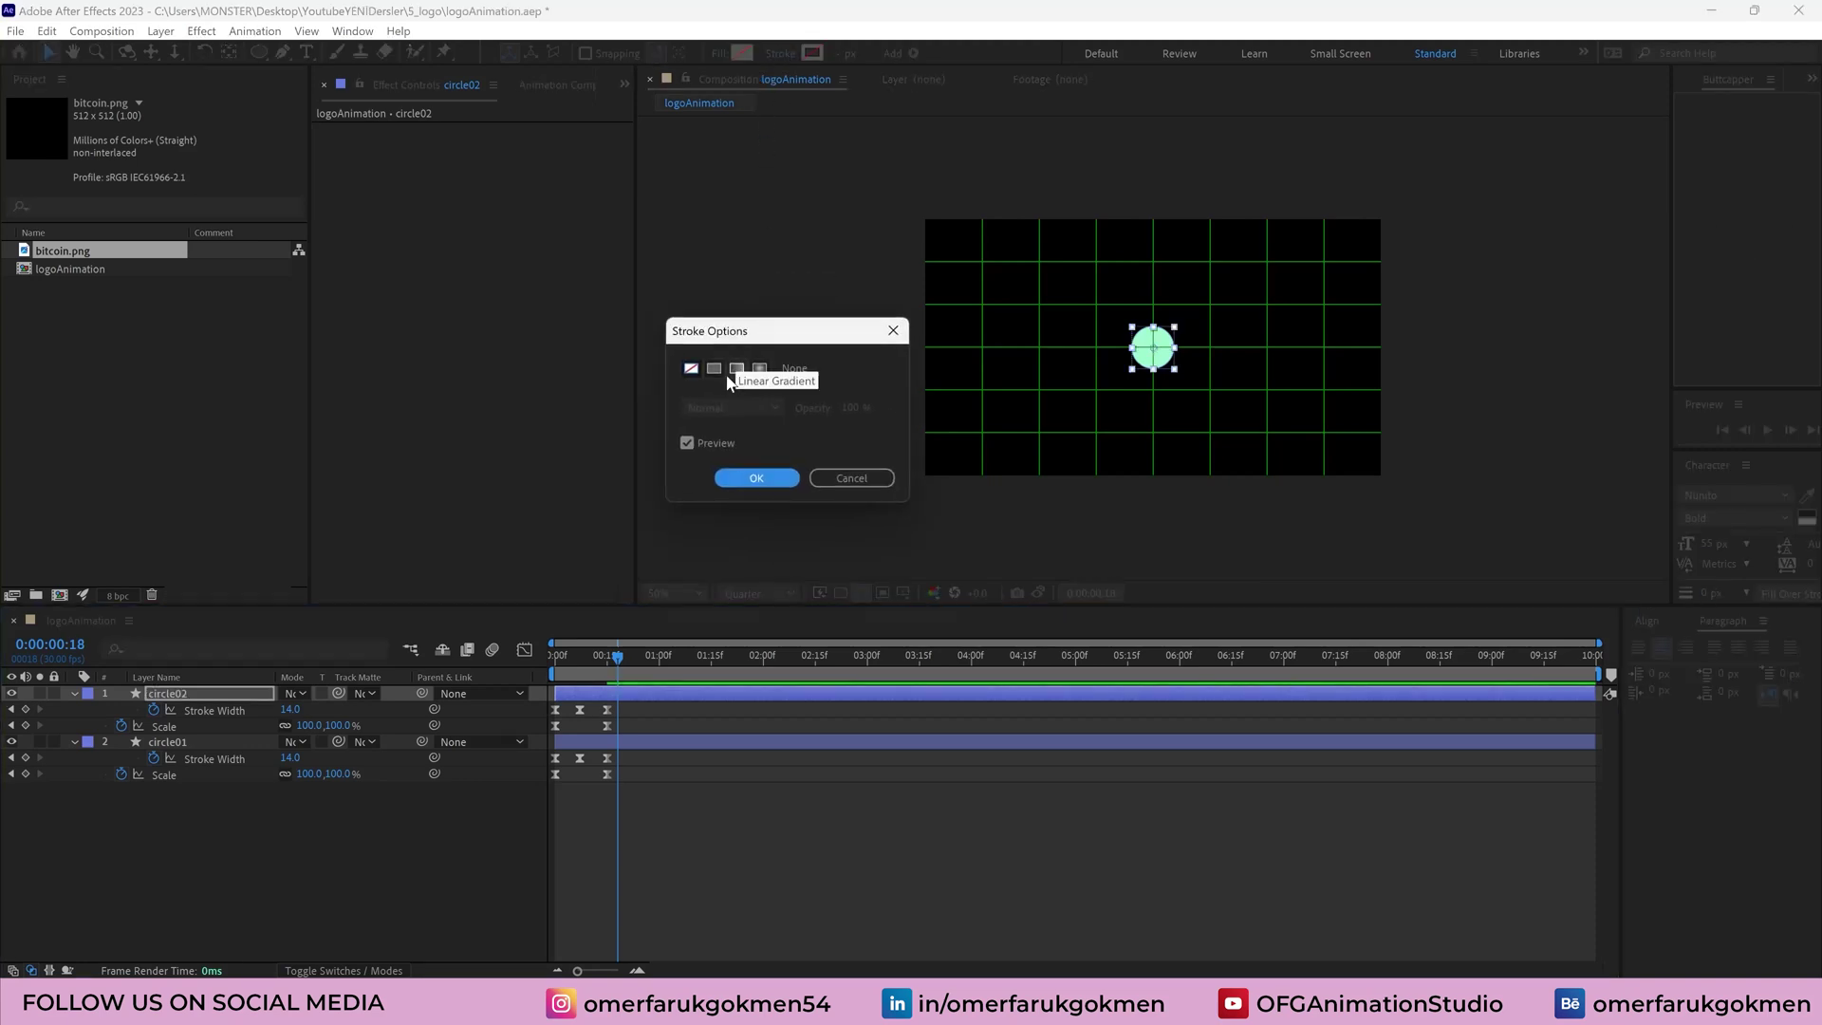
click(712, 367)
click(756, 478)
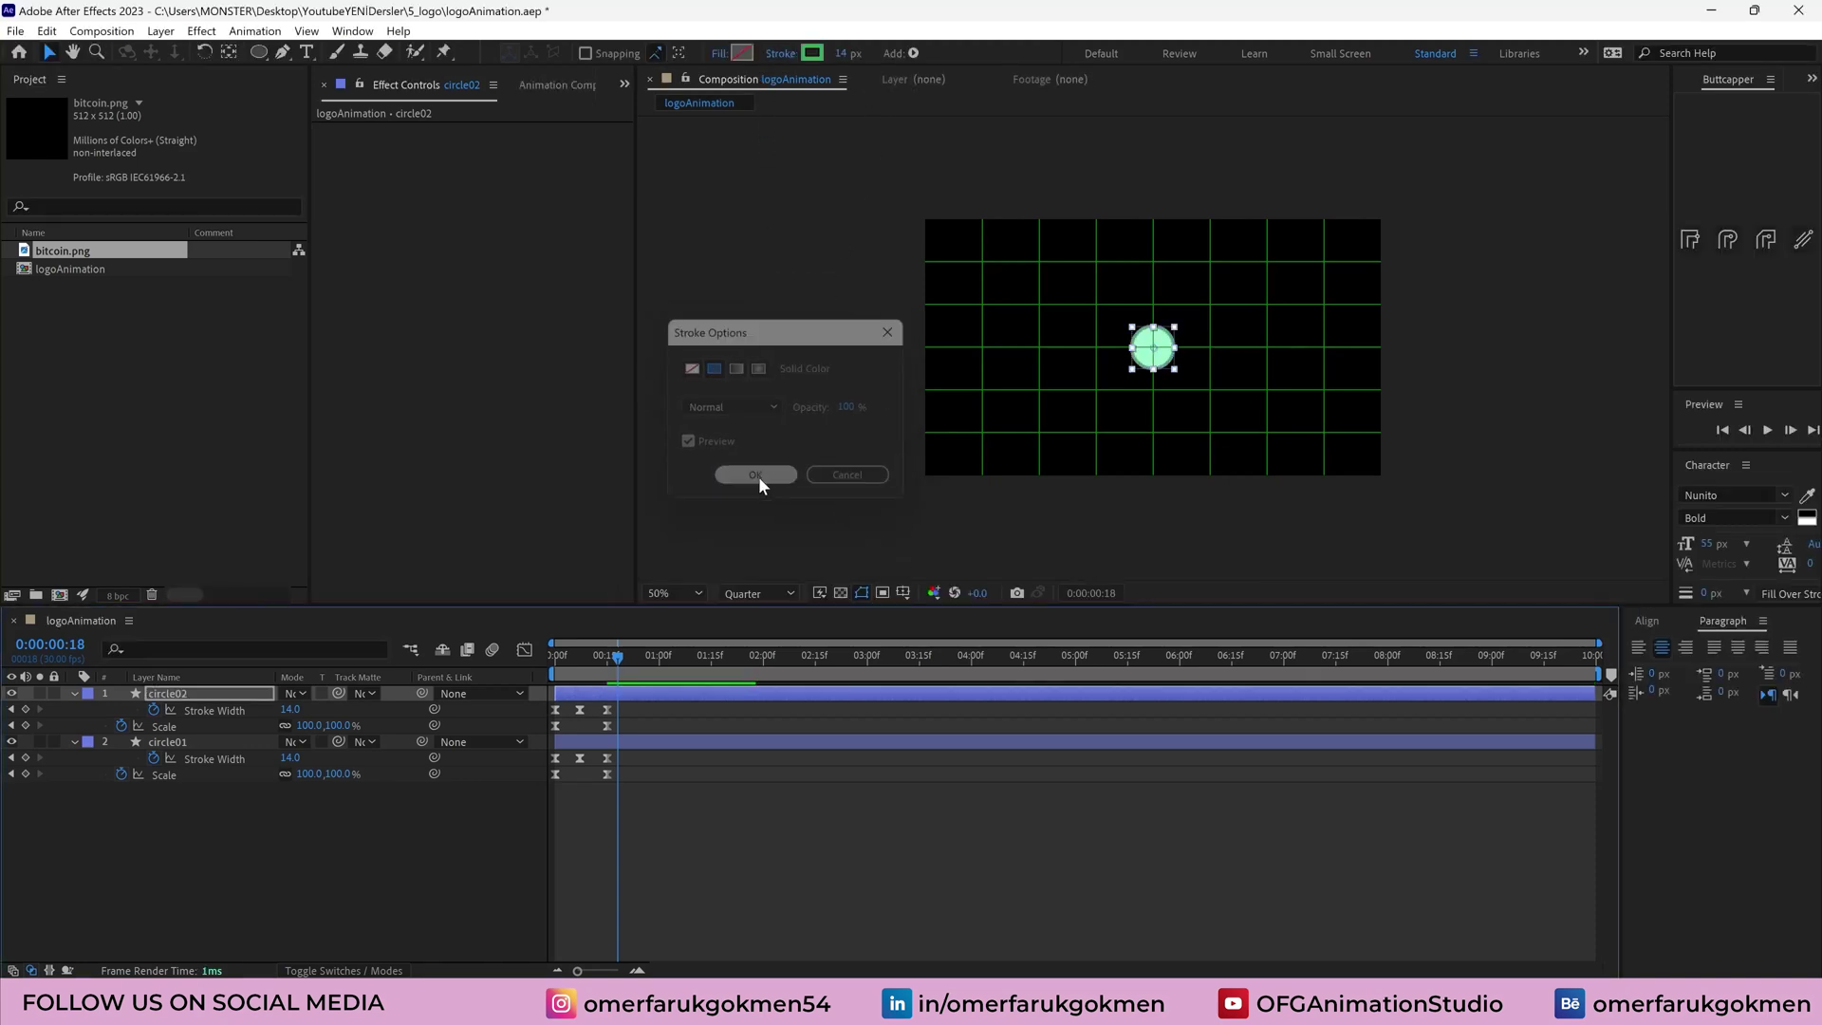
Delete all Stroke Width keyframes of circle01
click(167, 743)
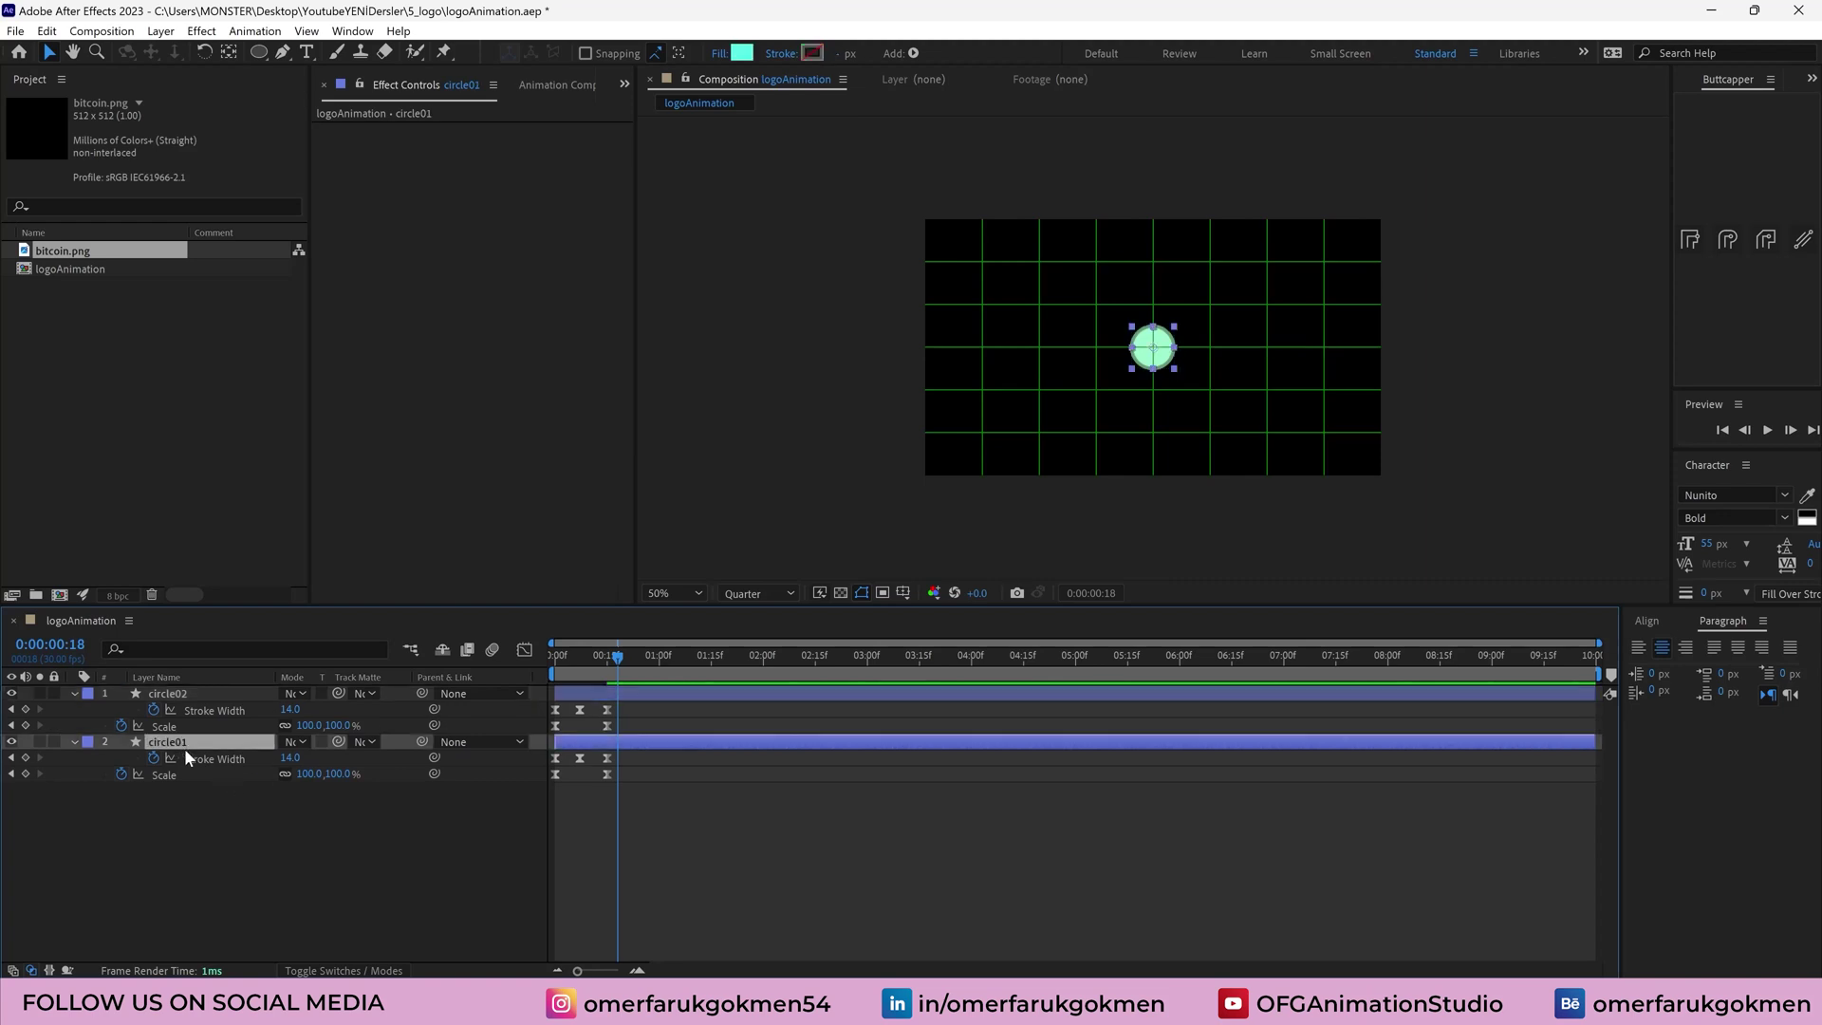
click(203, 759)
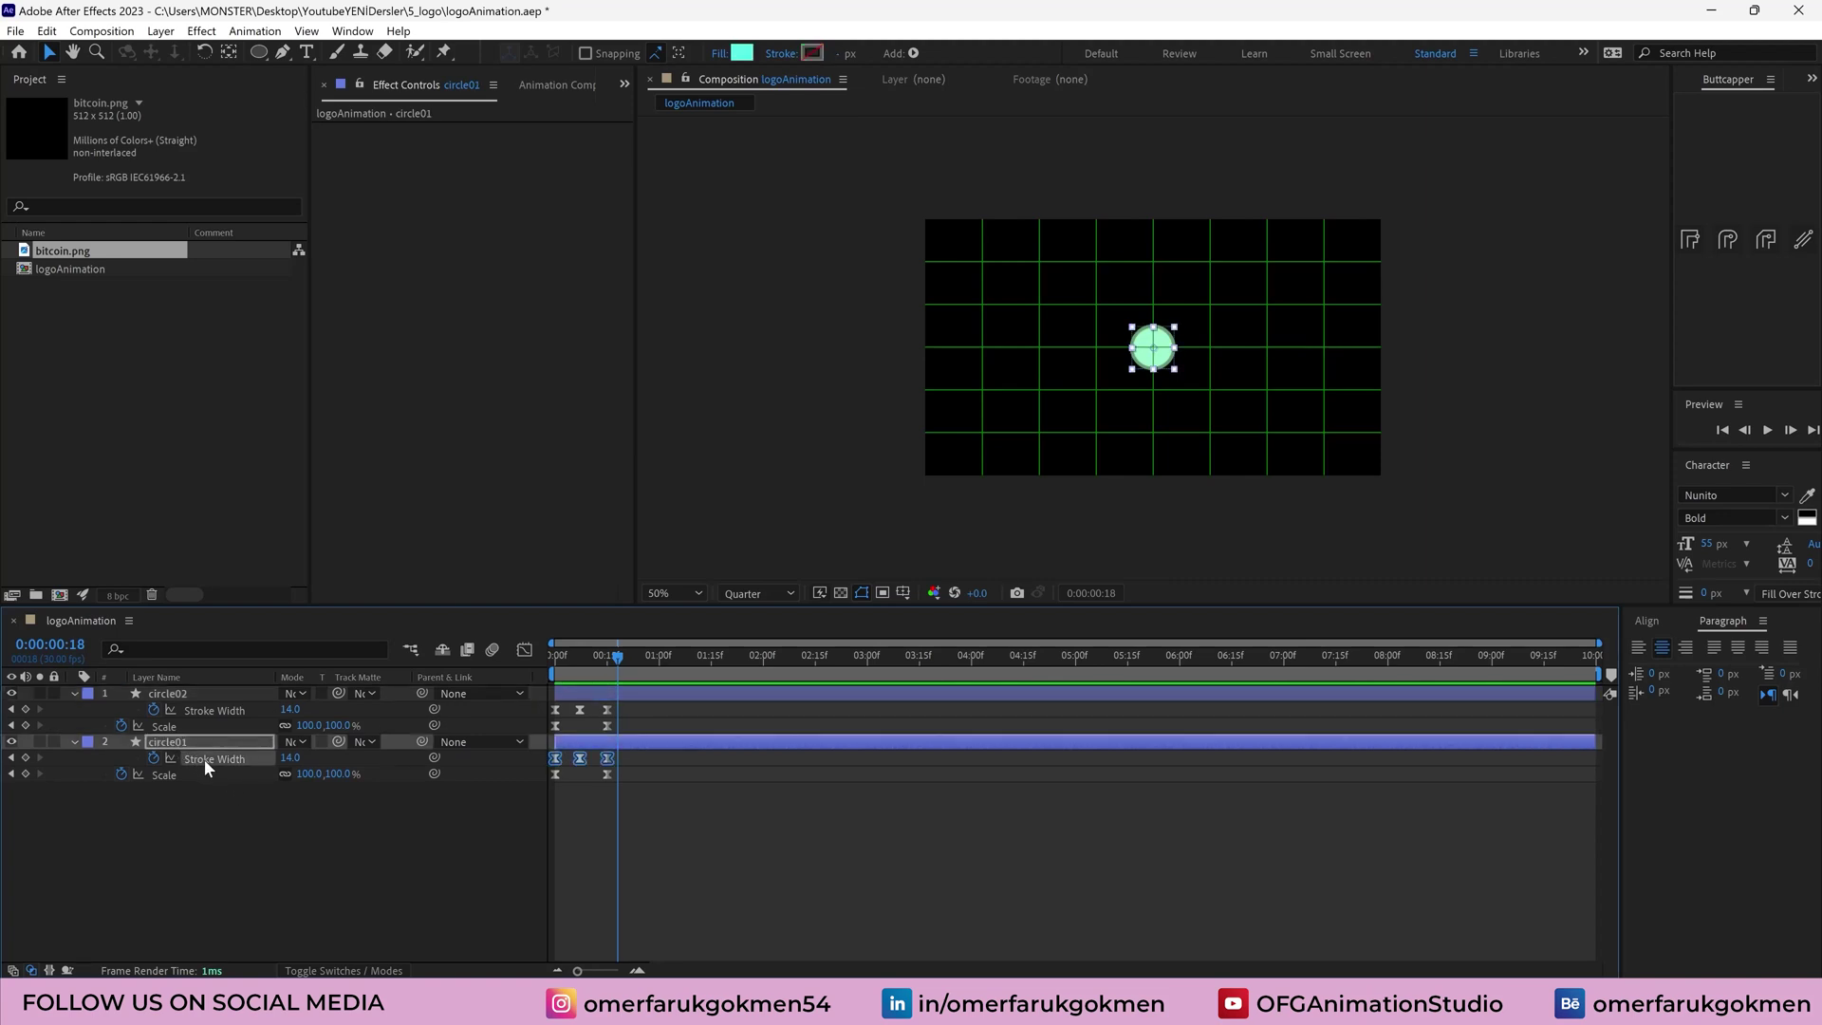
key(Delete)
At 0:00:00:15, set circle02's Scale to 138% and its Stroke Width to 10
mouse_move(607, 667)
mouse_down()
mouse_move(554, 664)
mouse_move(612, 655)
mouse_up()
click(595, 694)
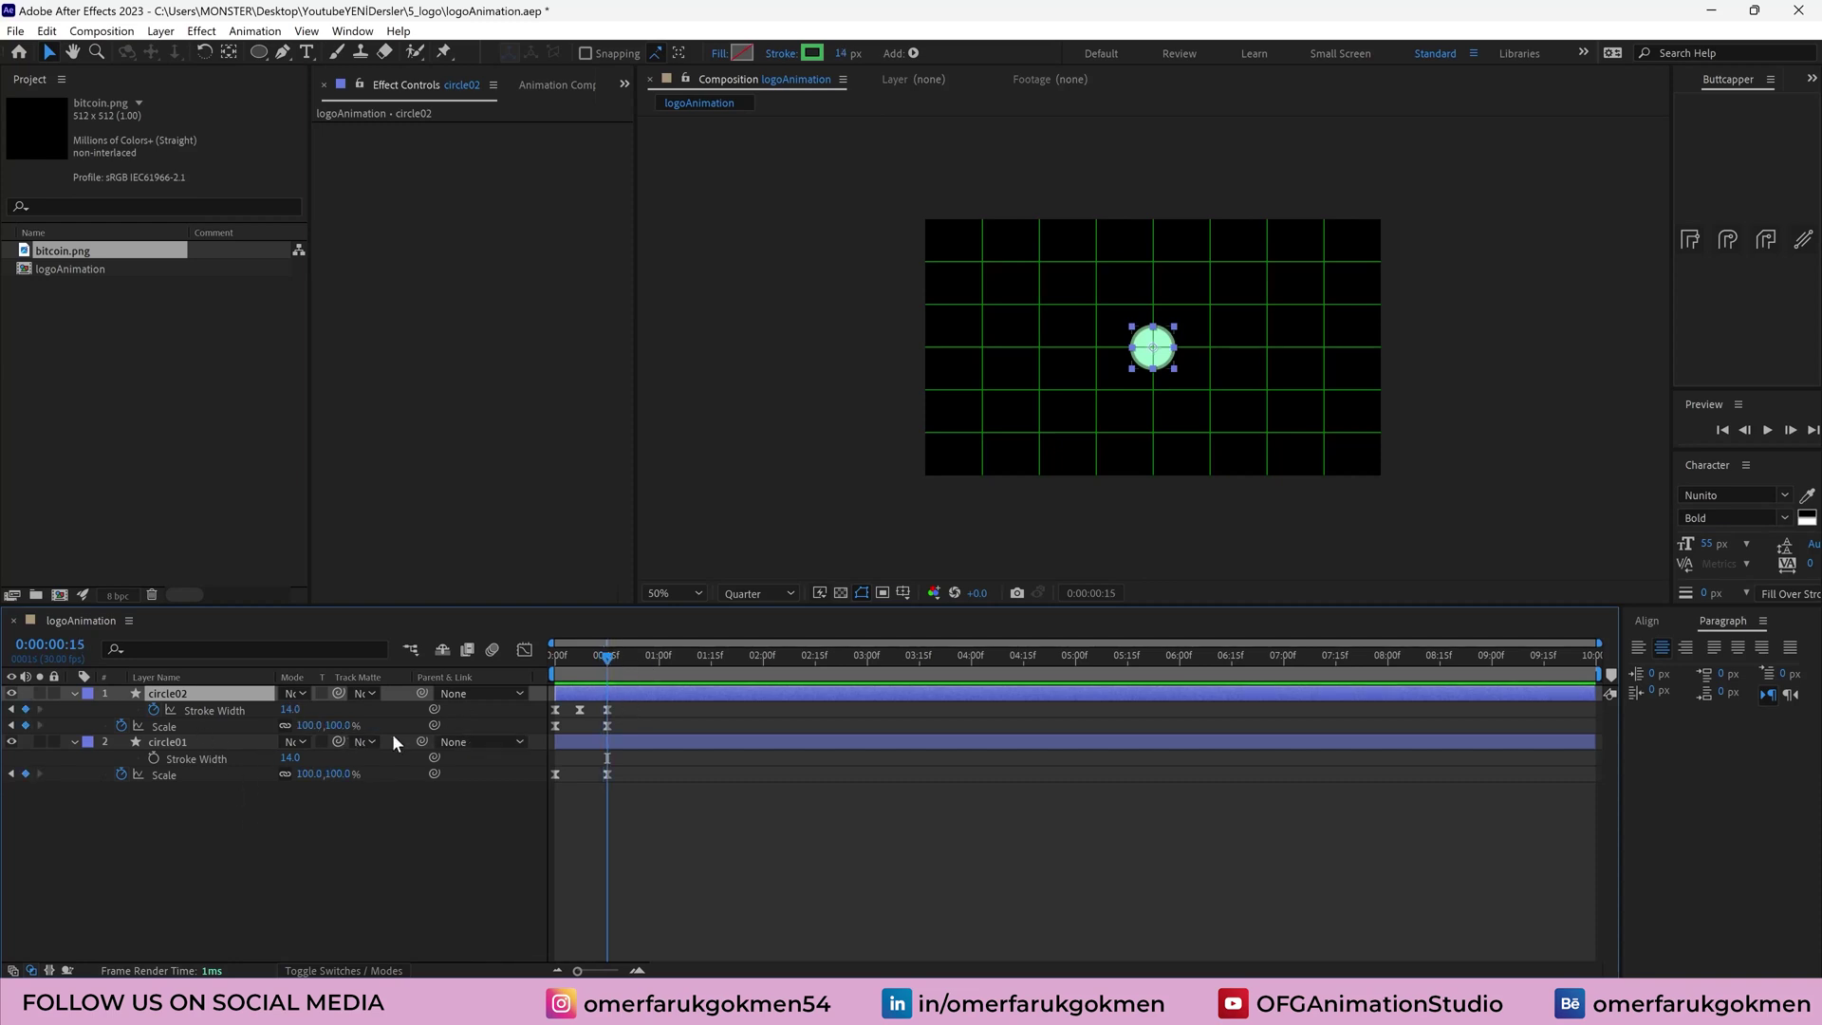
drag(338, 725, 379, 725)
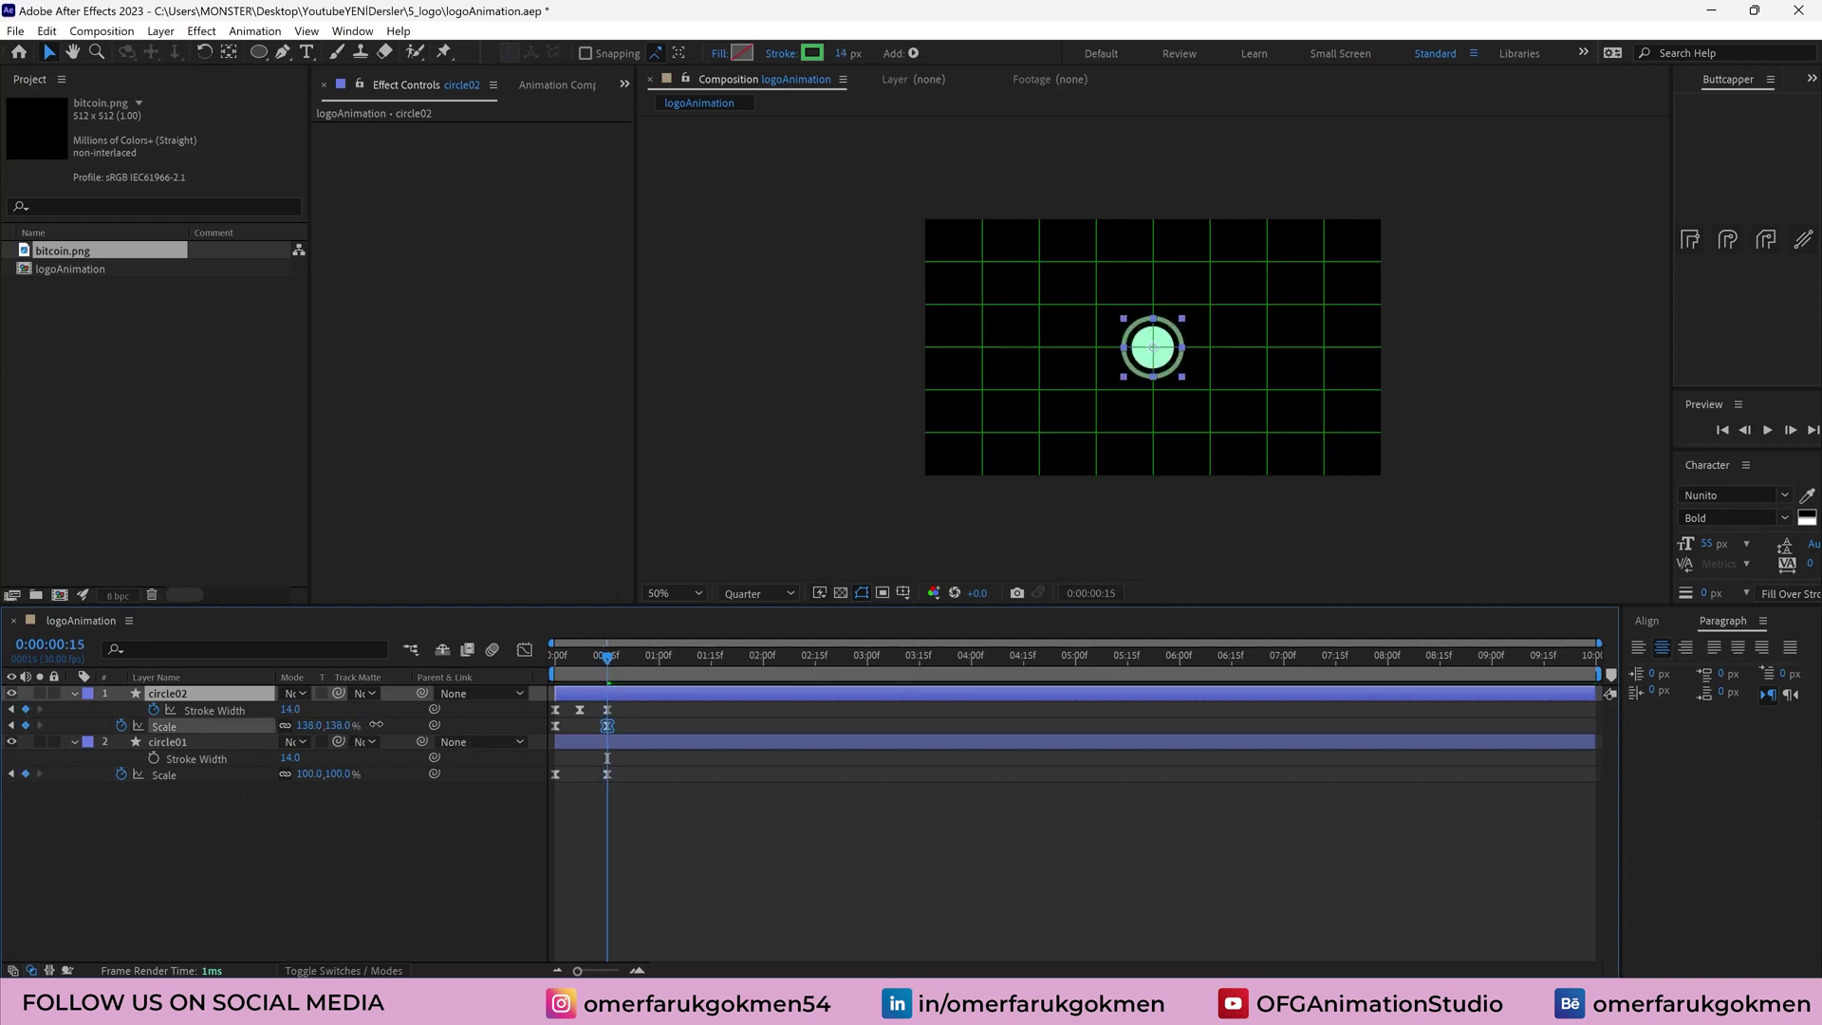
click(293, 712)
key(Return)
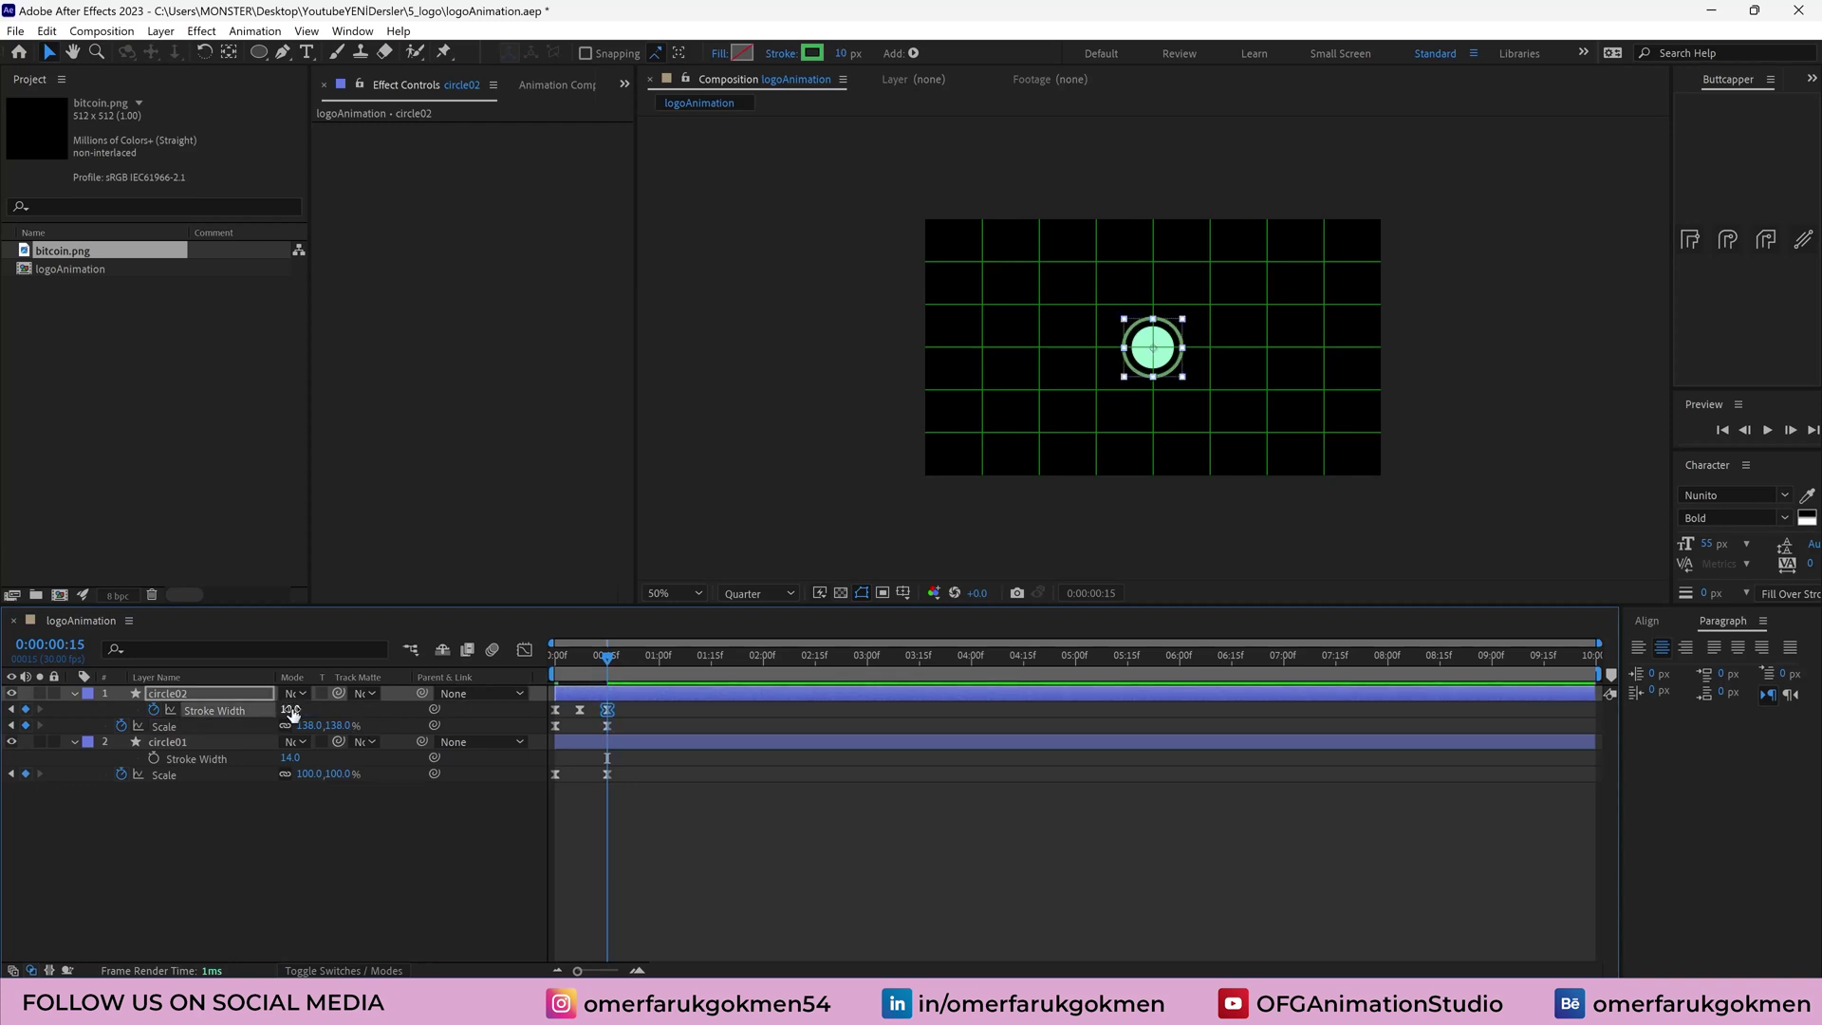
Set circle02's Stroke Width to 10 at the first frame and preview the animation
drag(610, 663, 556, 658)
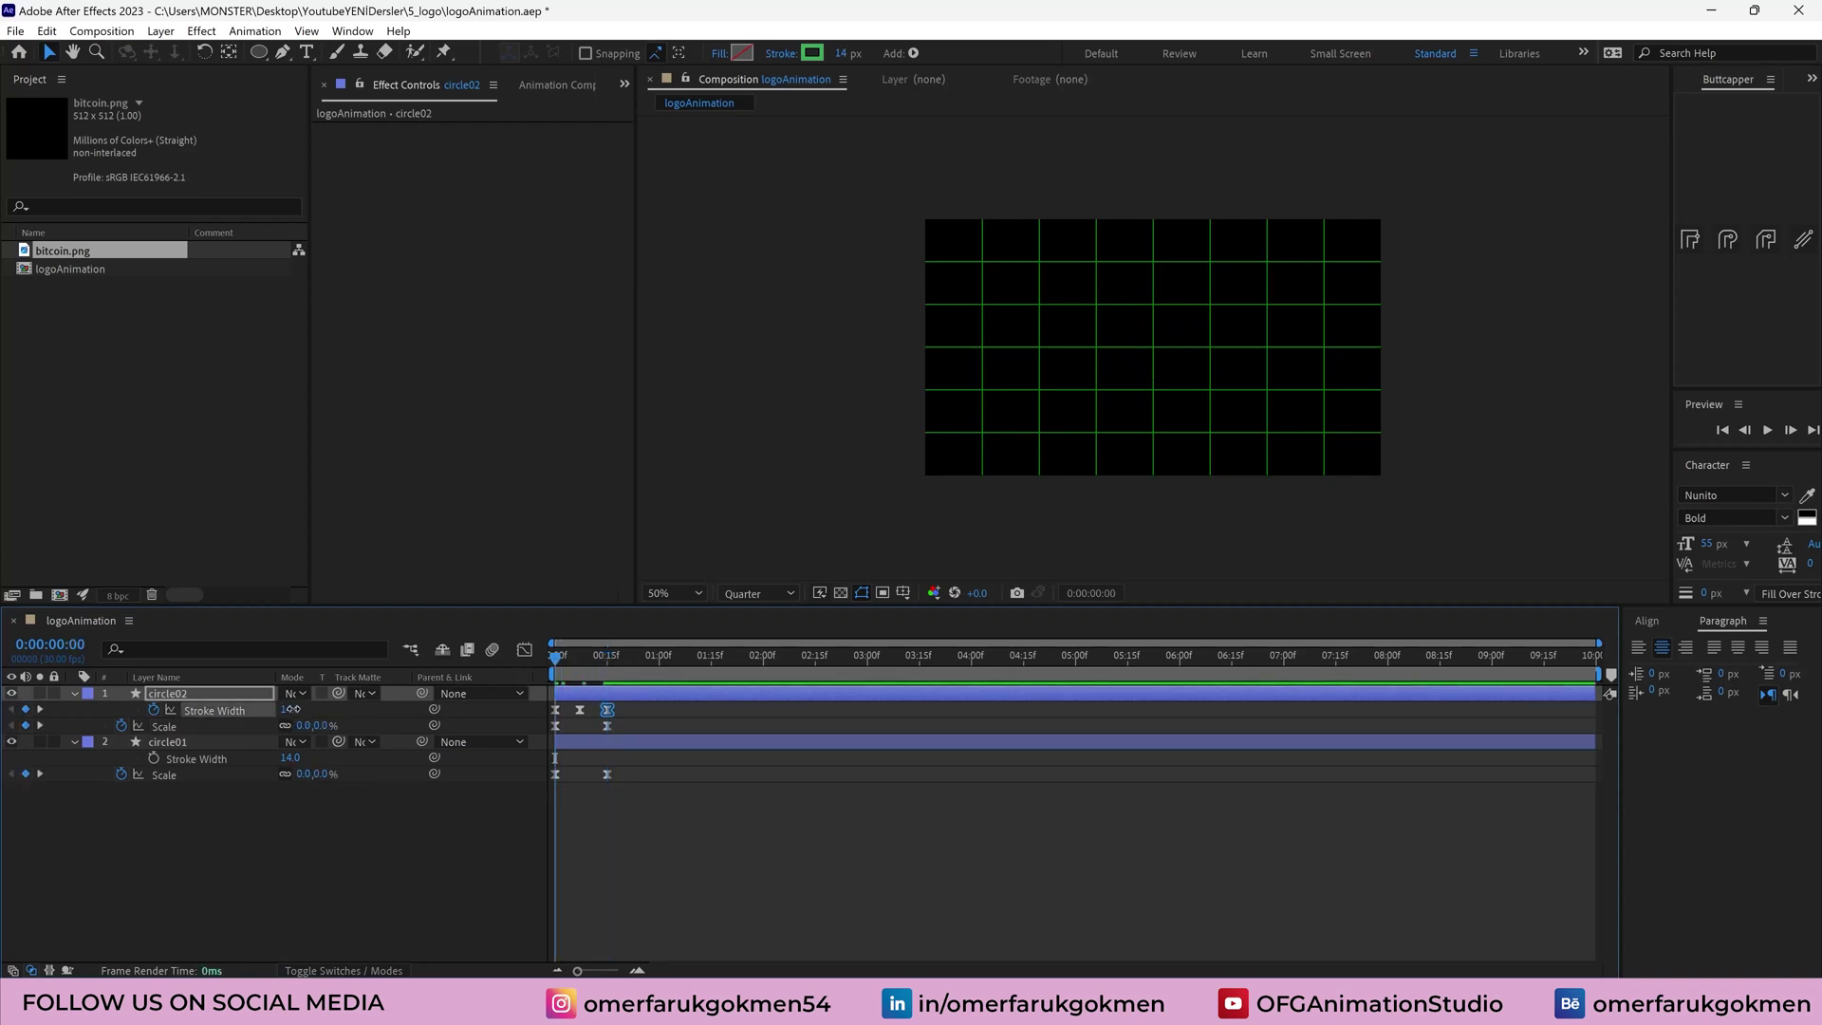
drag(288, 709, 293, 713)
key(space)
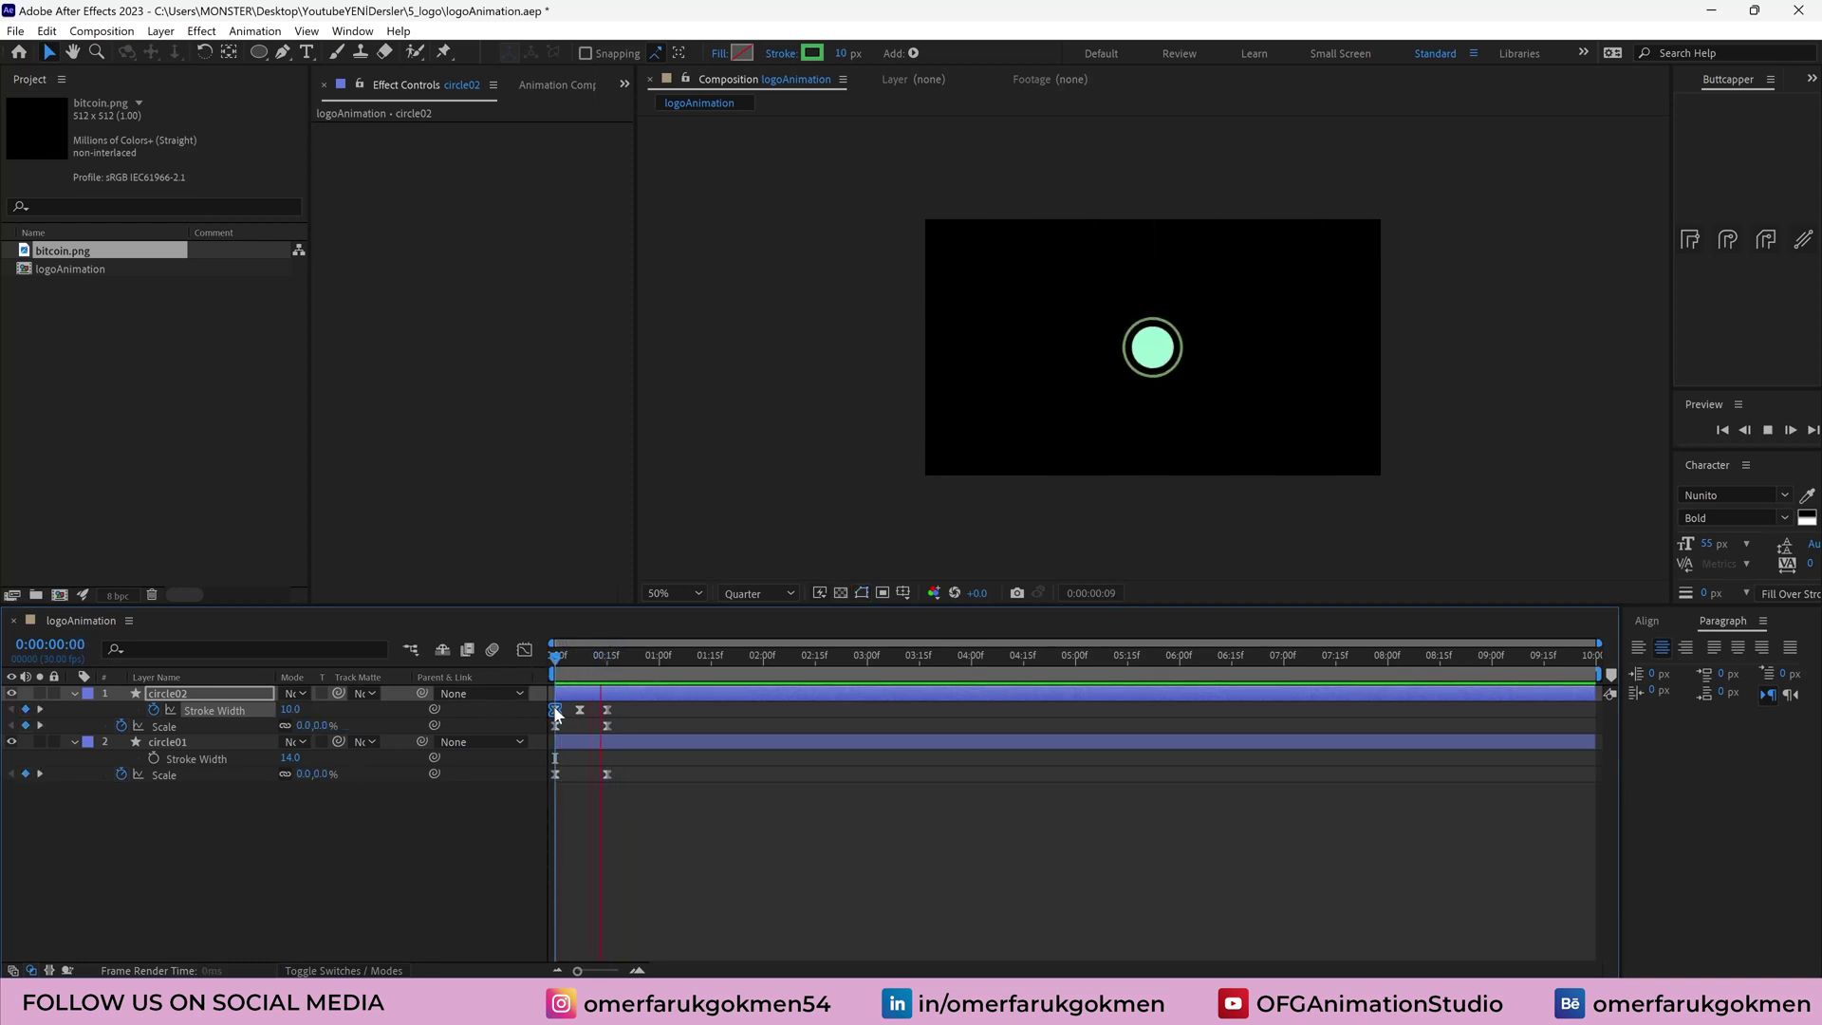
key(space)
Set circle02's Stroke Width to 0 at the first frame and to 10 at 0:00:00:07
drag(595, 661, 535, 672)
drag(602, 972, 617, 973)
drag(573, 660, 503, 669)
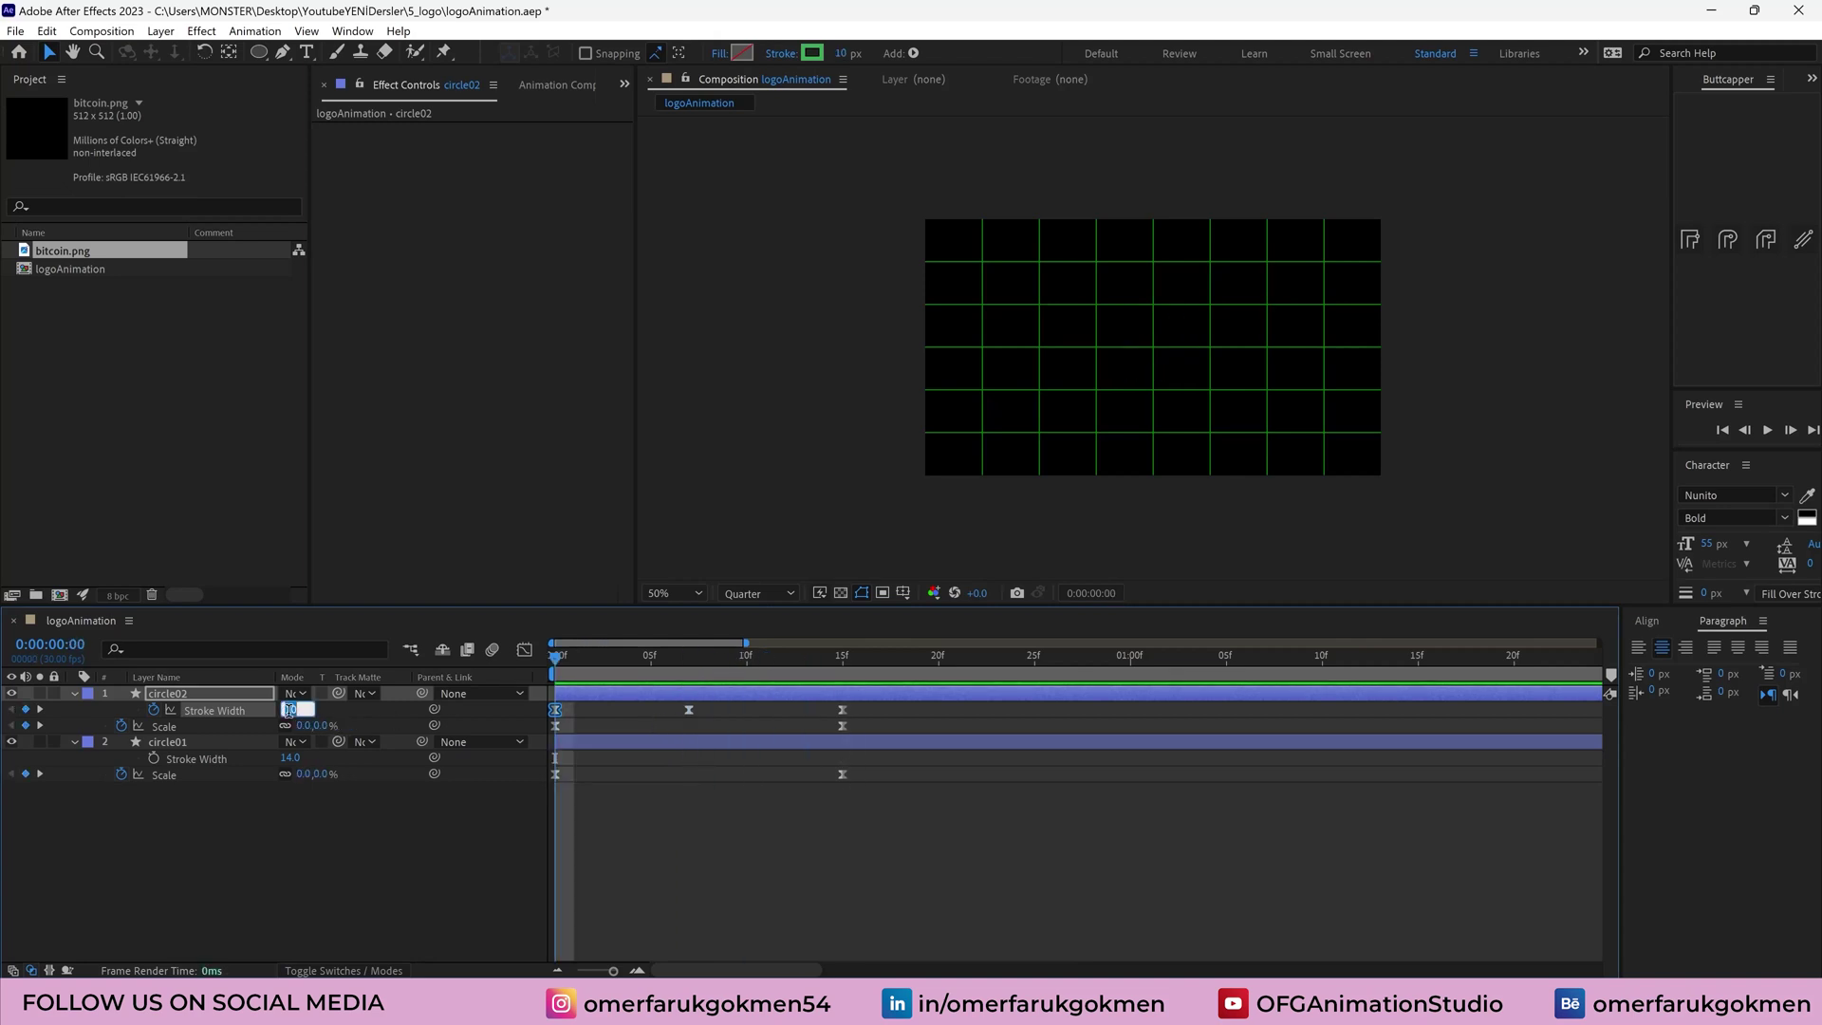
key(Return)
click(688, 654)
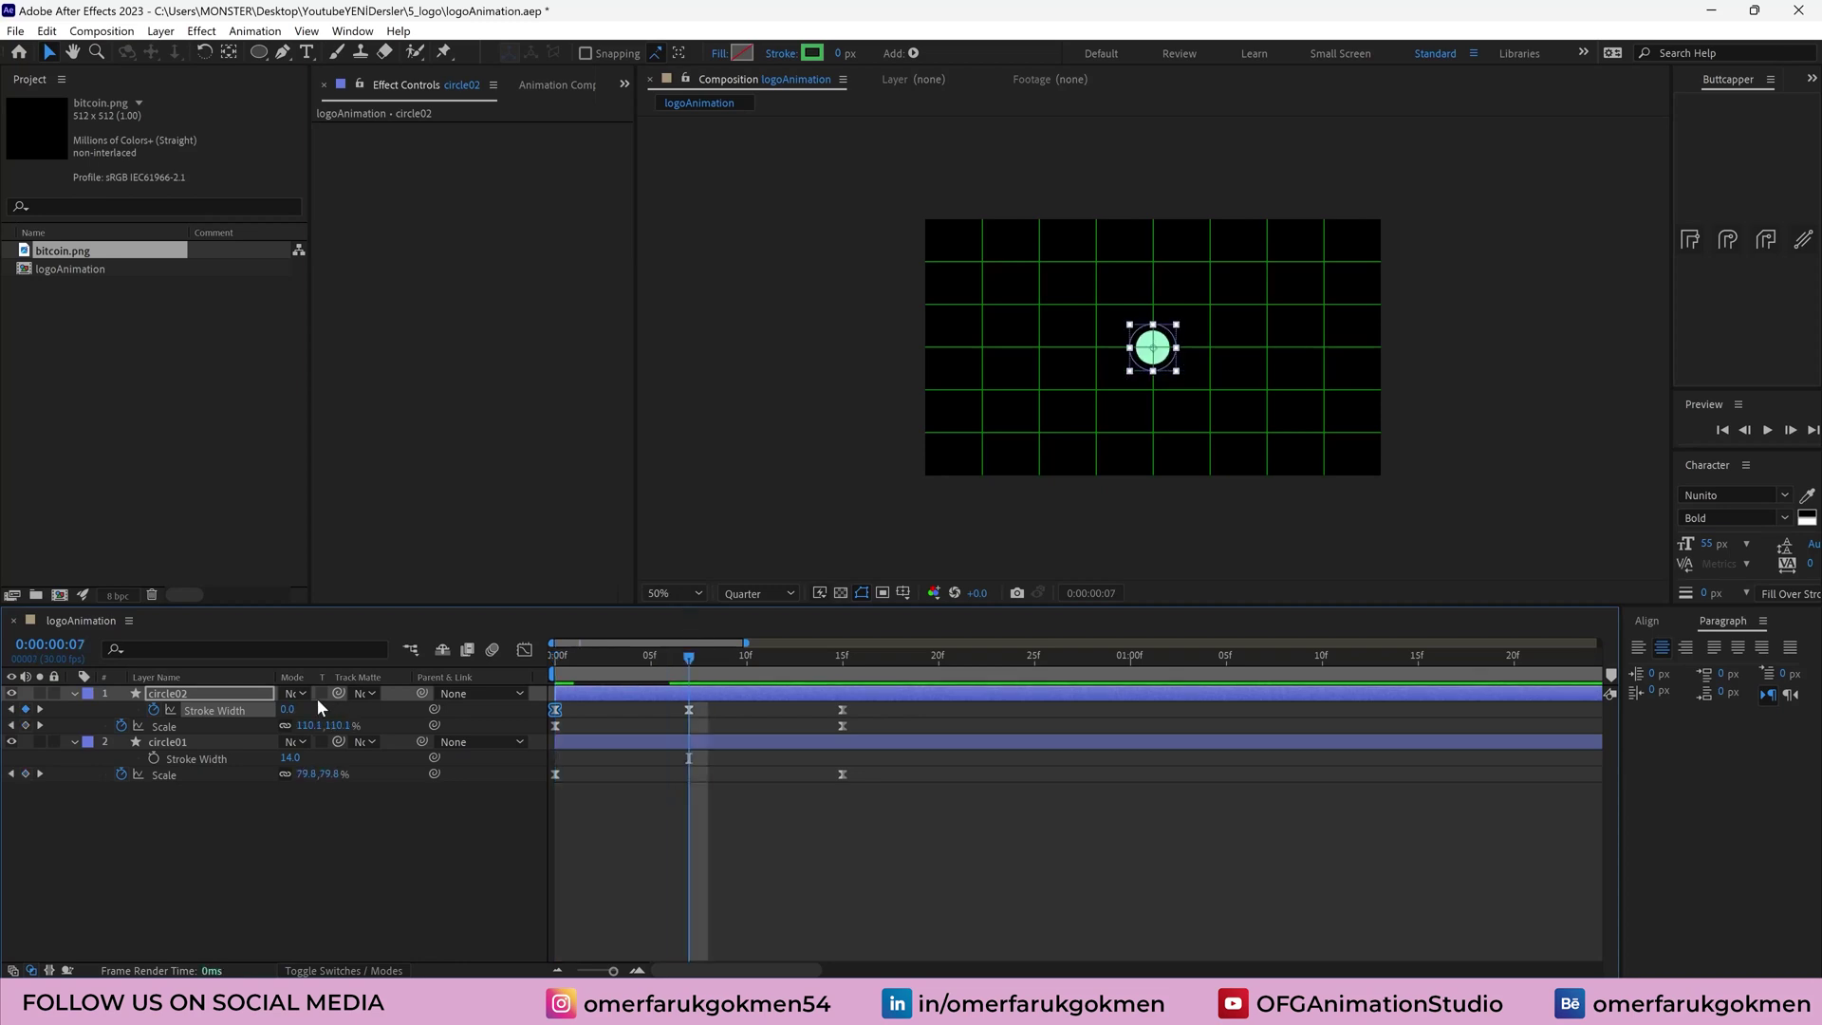
text(10)
key(Return)
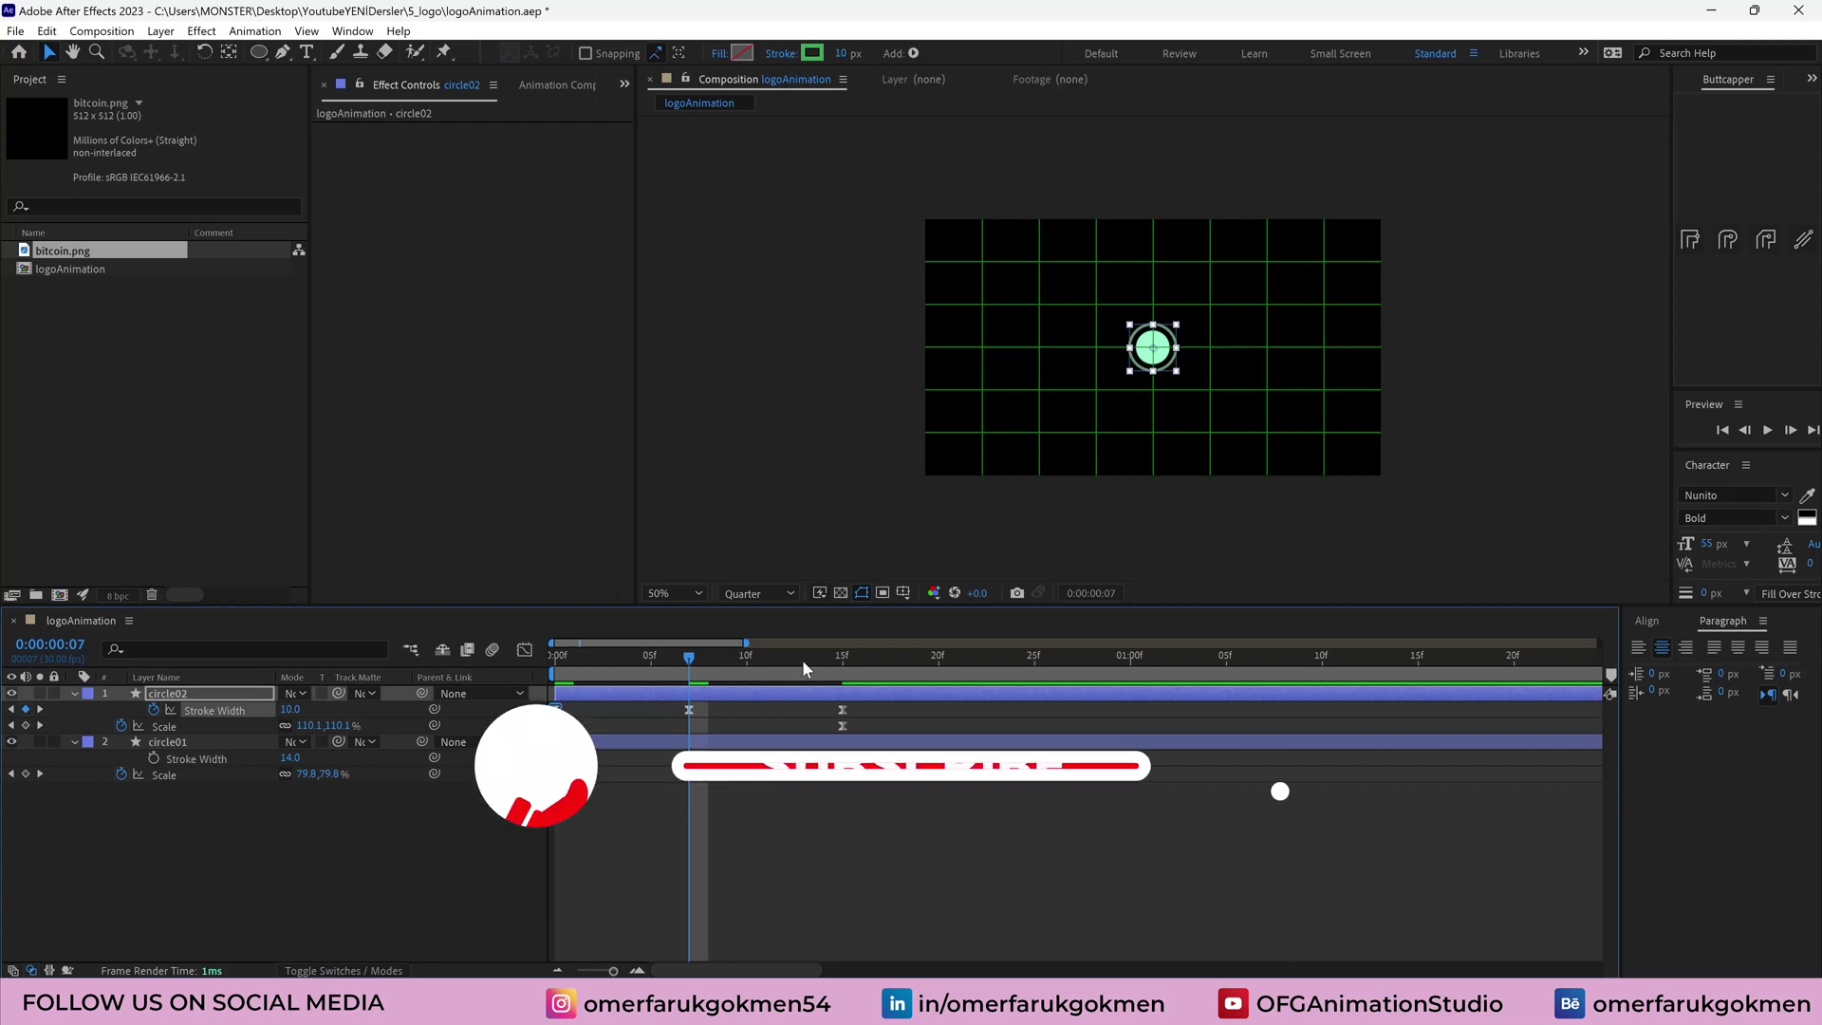
Set circle02's Stroke Width to 0 at 0:00:00:15 and preview the animation from the first frame
click(840, 667)
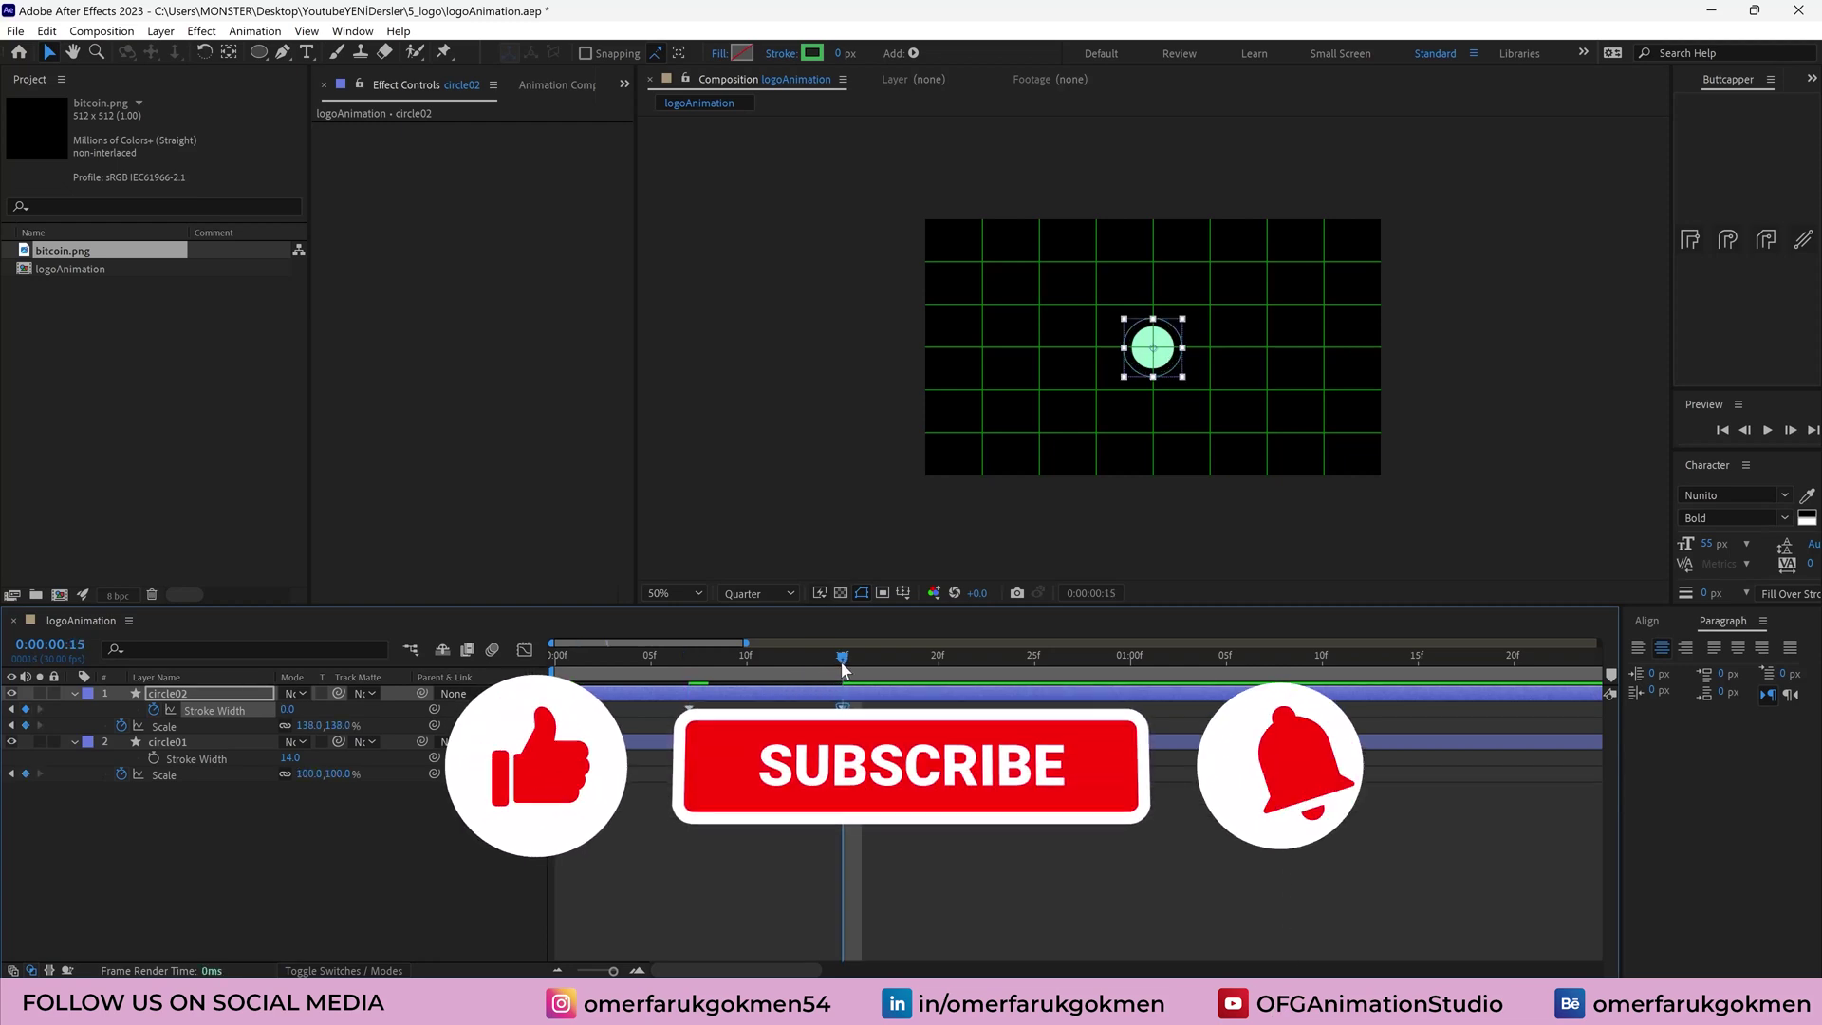
drag(841, 665, 517, 673)
key(space)
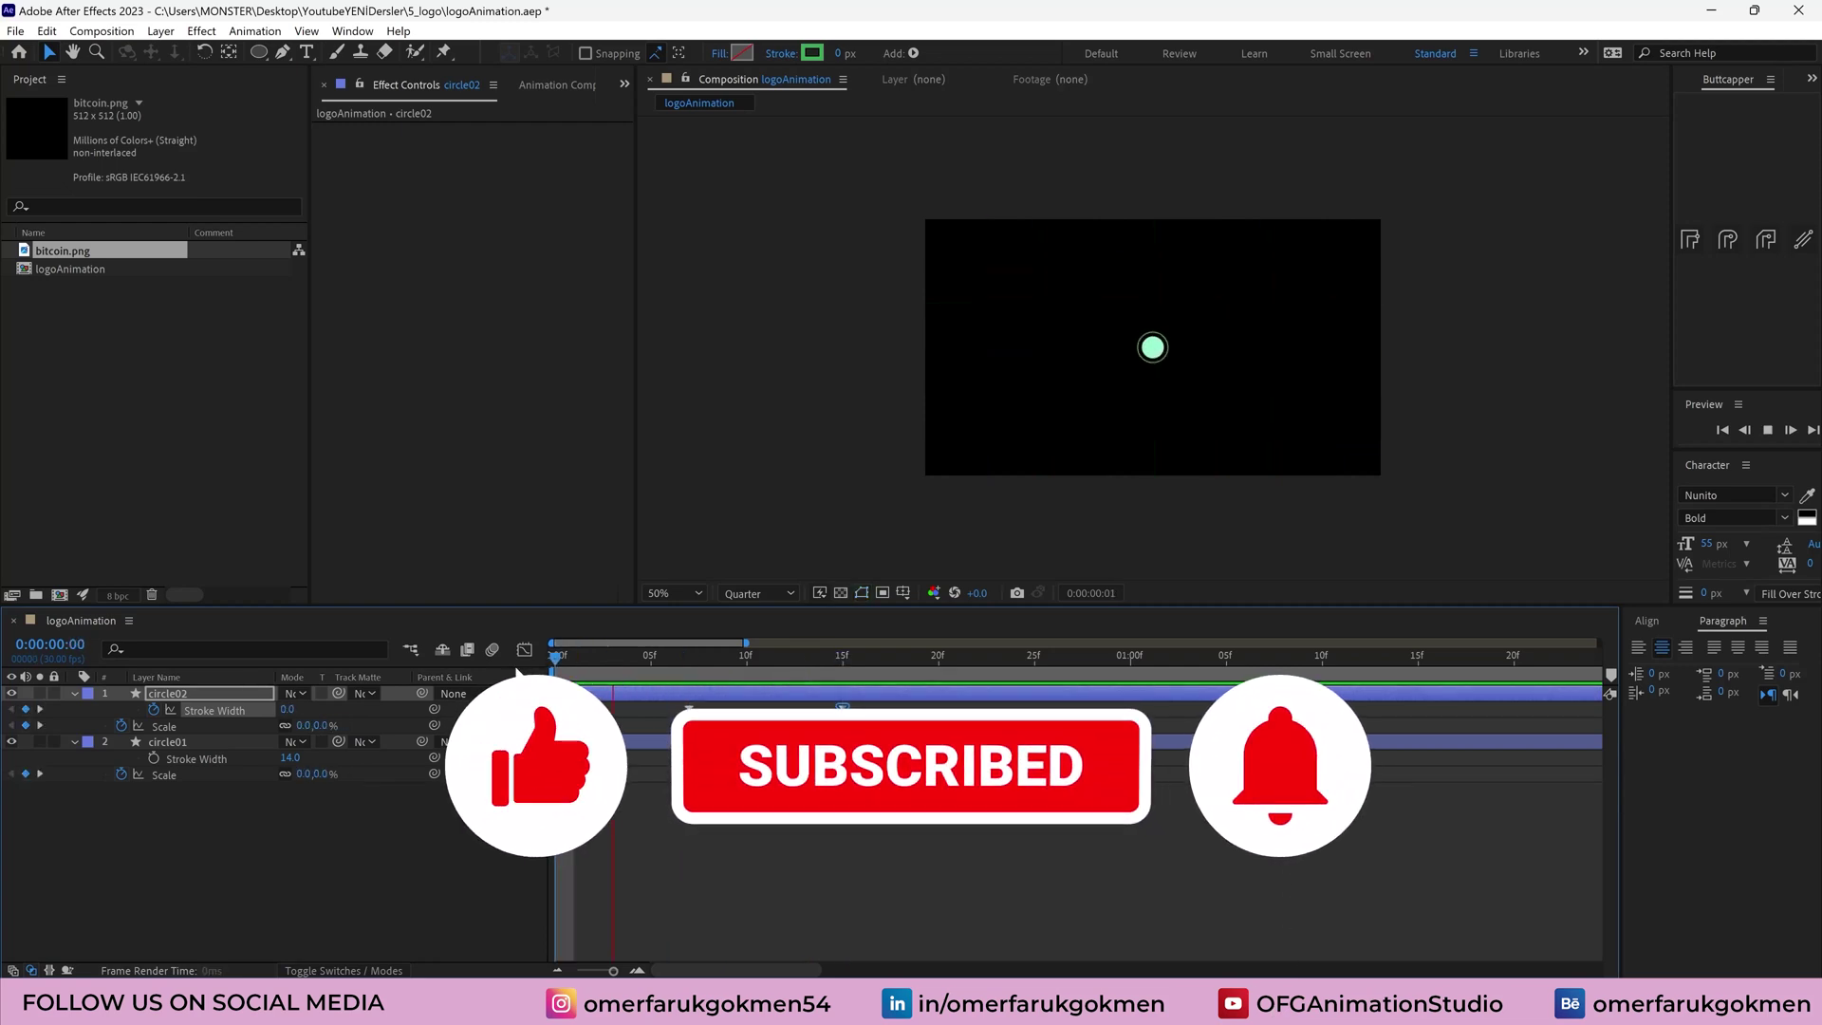
key(space)
drag(647, 655, 512, 658)
key(space)
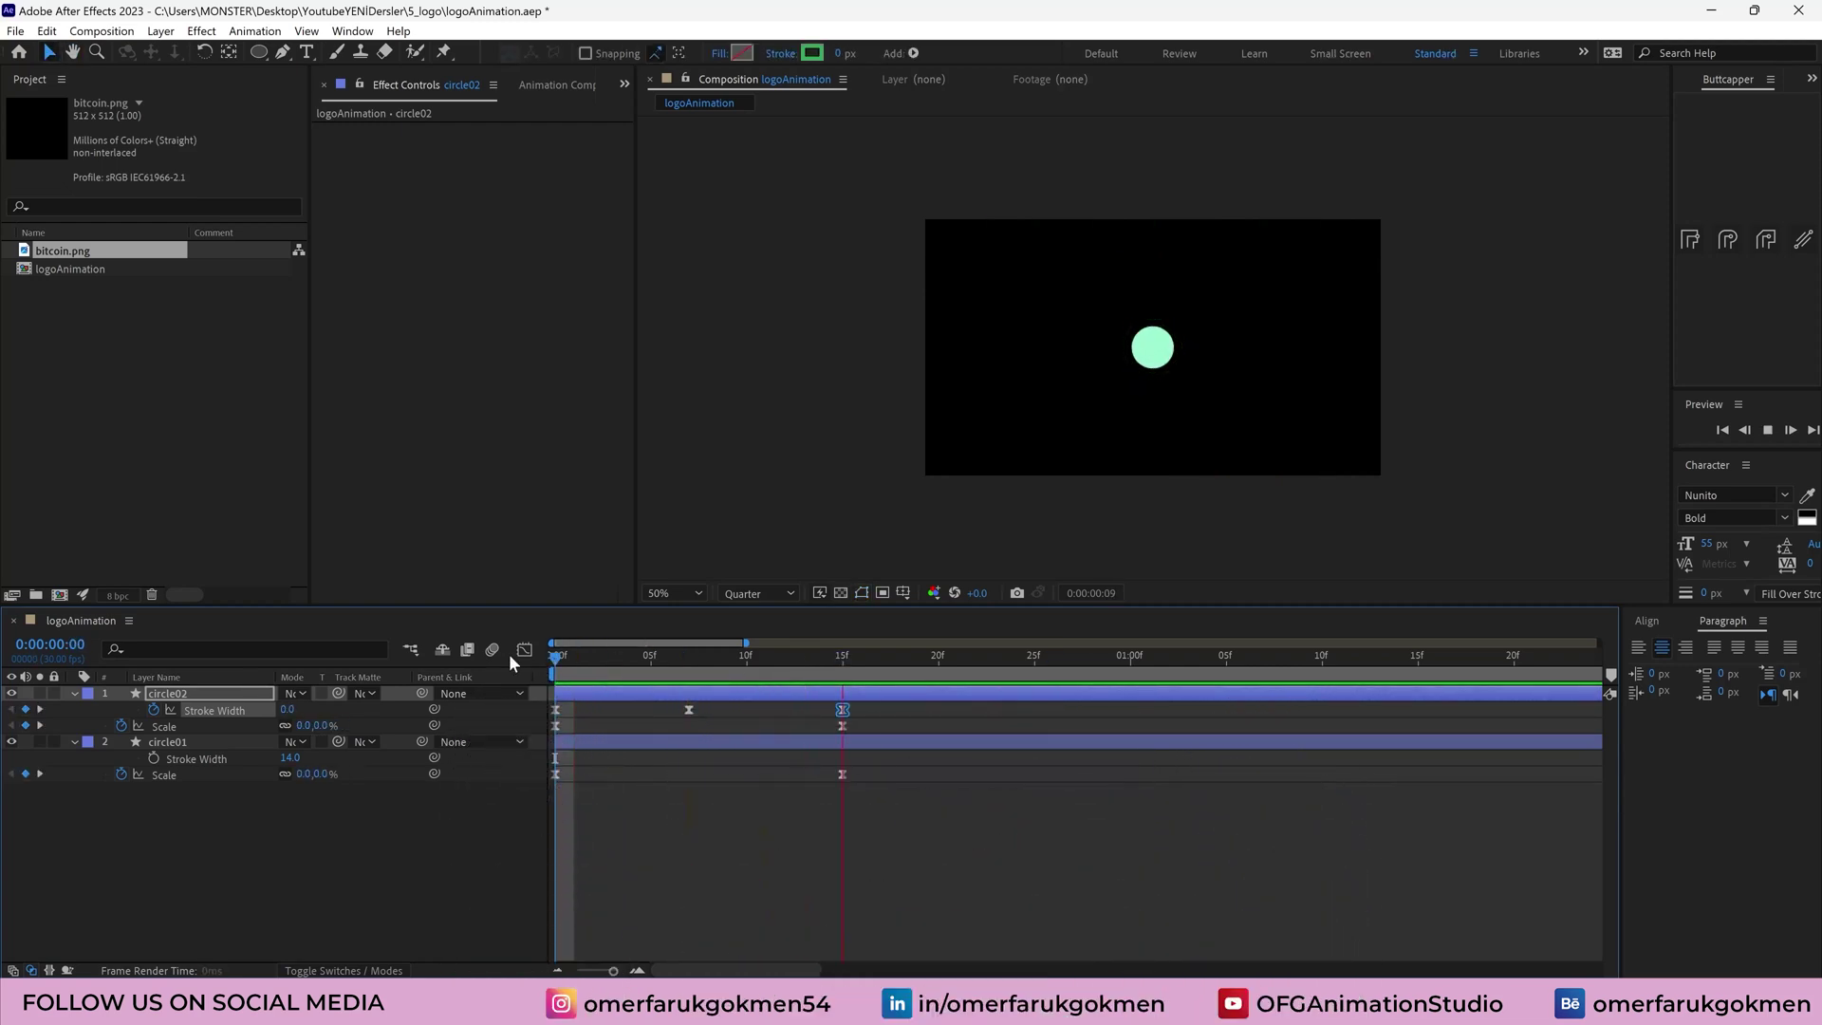
key(space)
key(space)
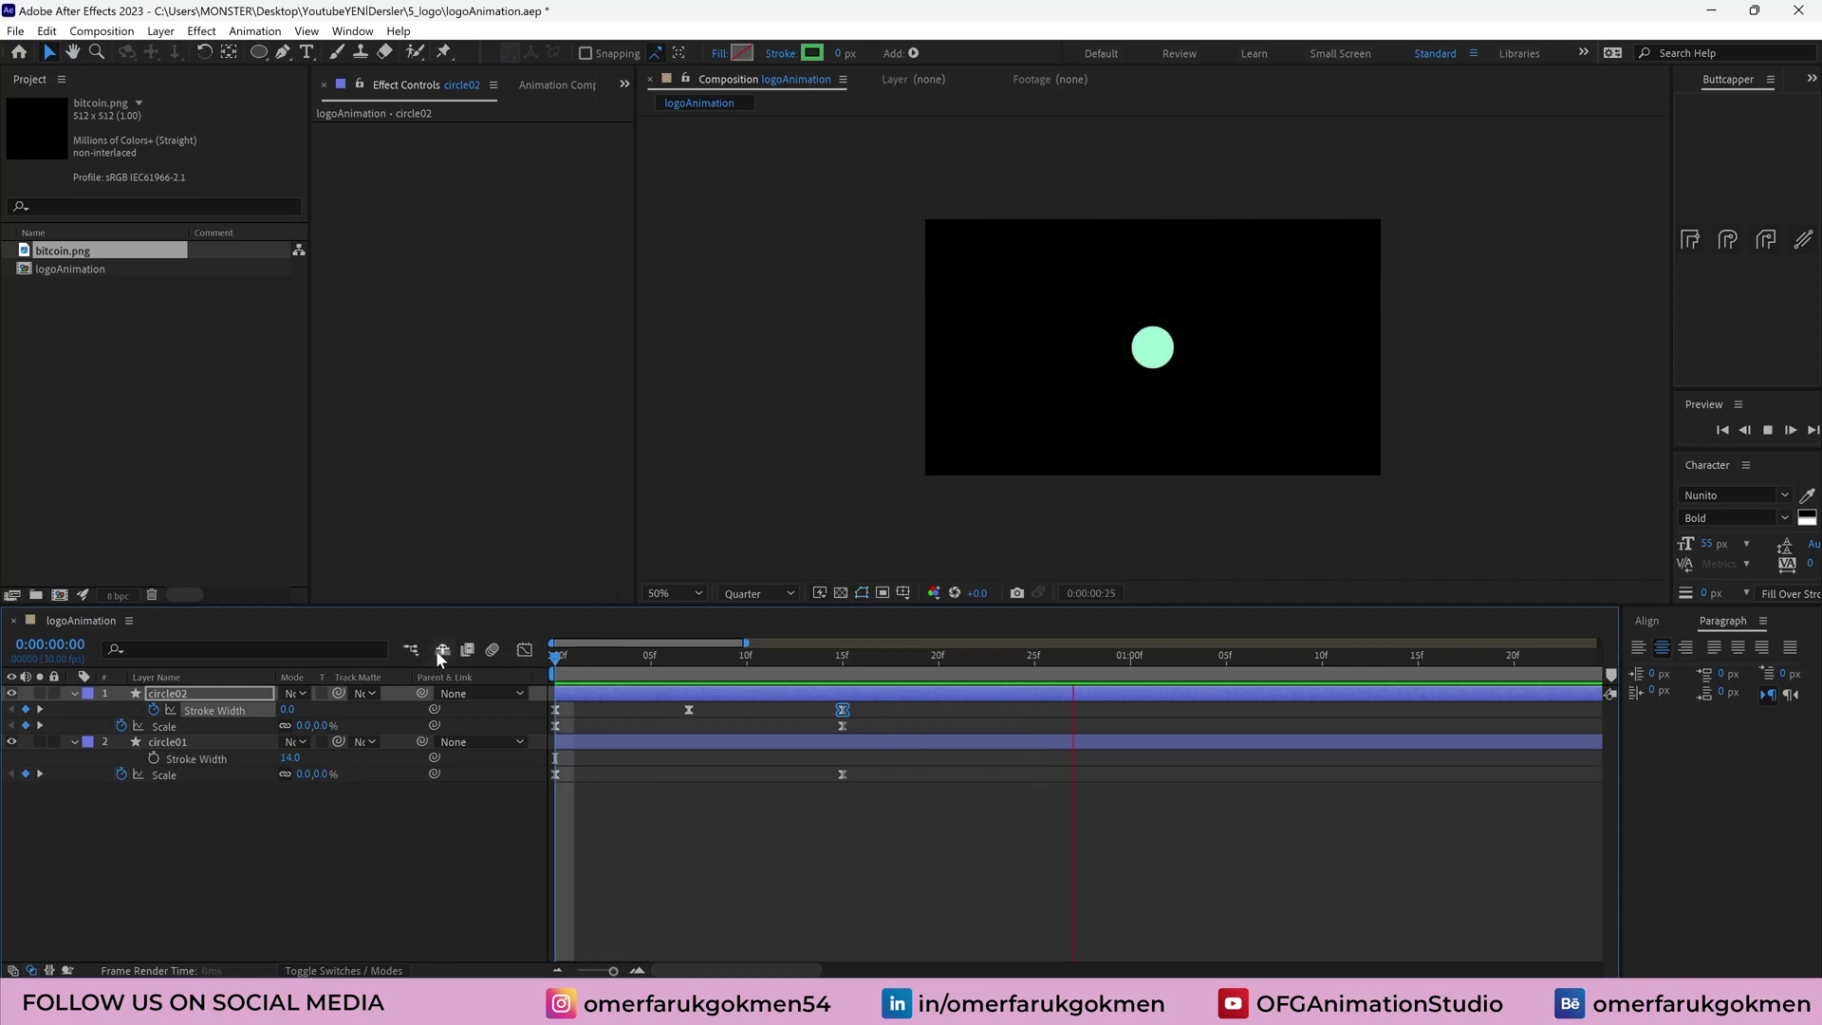
Collapse the listed properties of both circle layers and leave no layer selected
click(306, 647)
text(a)
key(BackSpace)
click(321, 800)
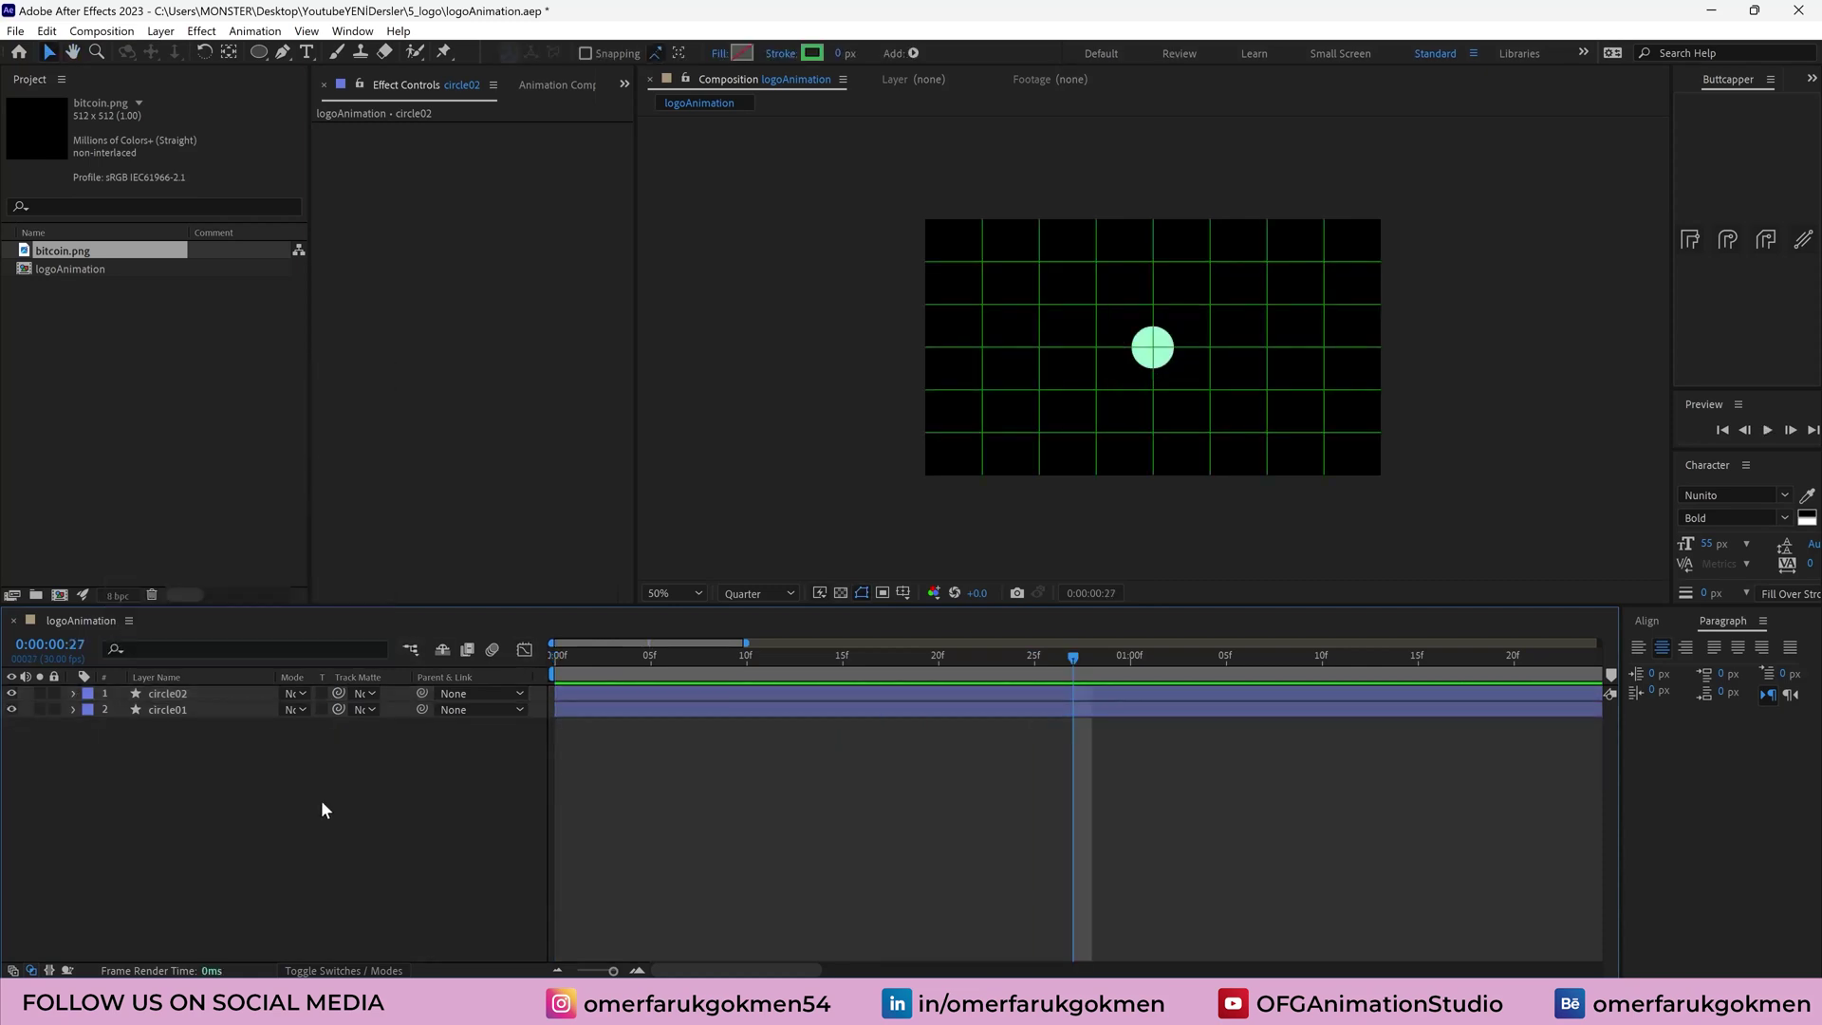
scroll(292, 764, down, 5)
scroll(292, 763, up, 5)
scroll(569, 745, down, 6)
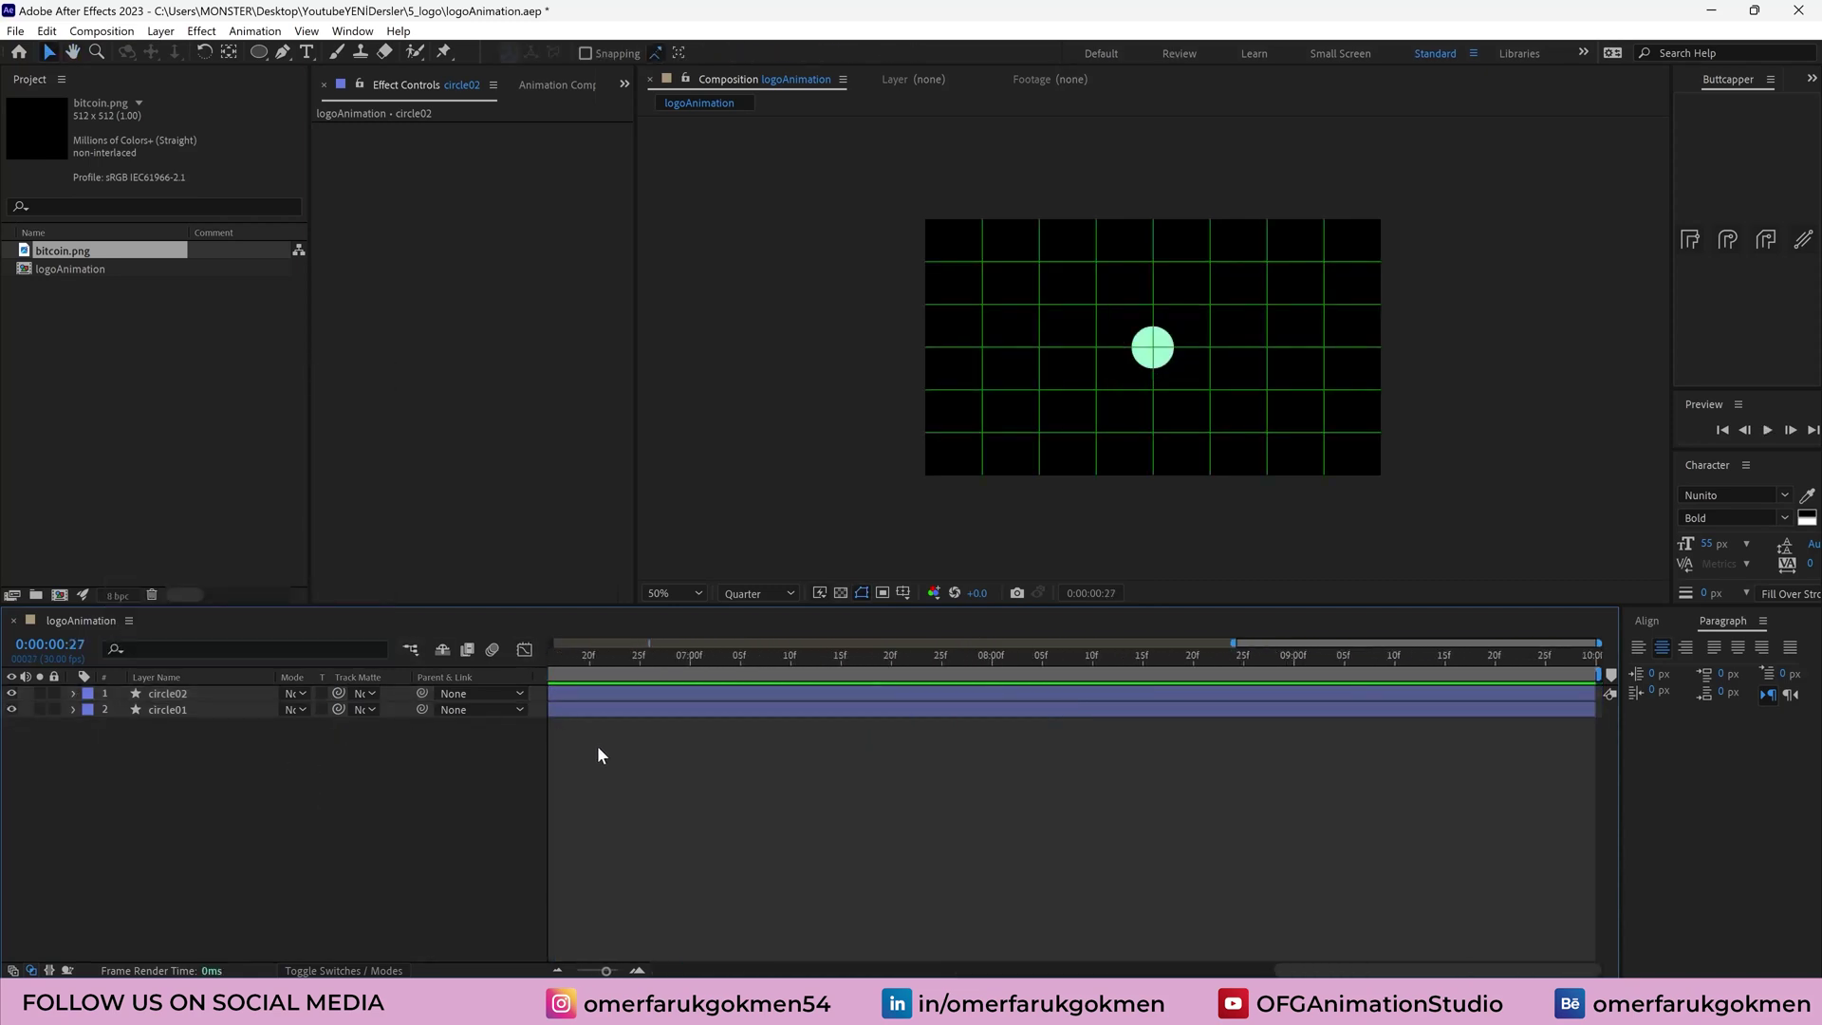
scroll(600, 759, down, 4)
scroll(662, 930, down, 5)
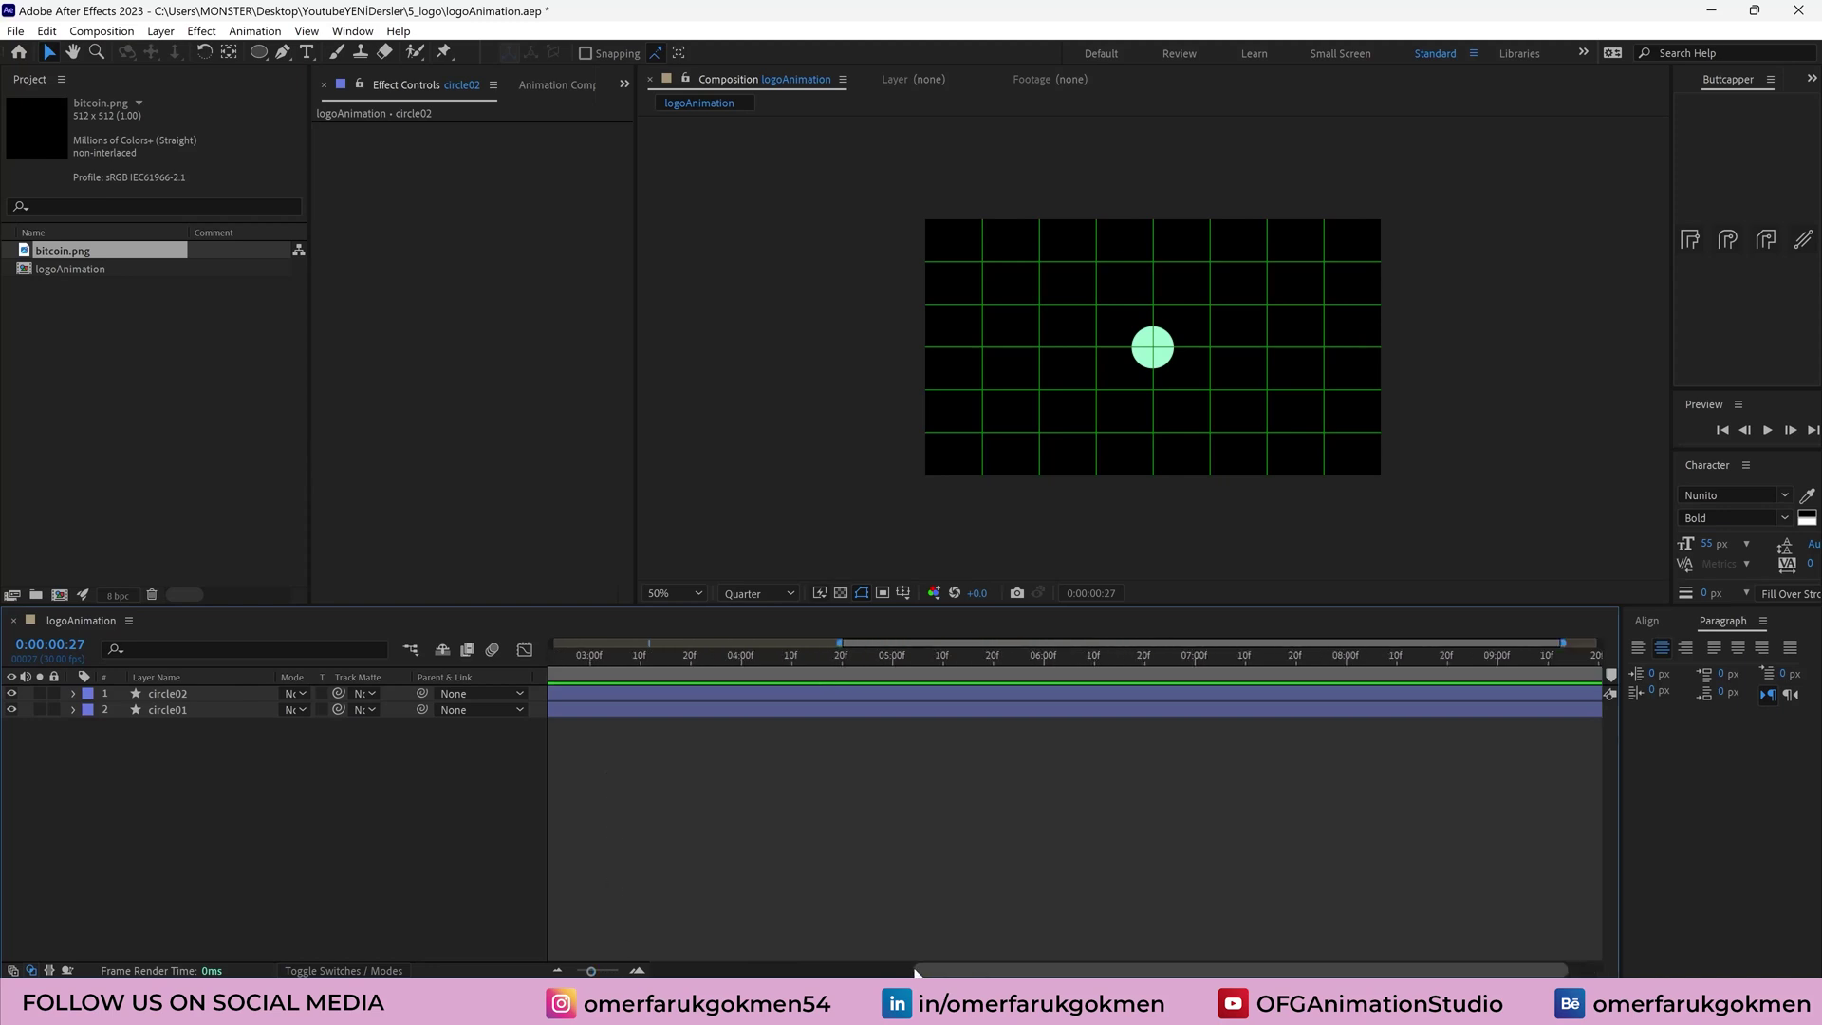
Pre-compose circle01 and circle02 together as circle01, moving all attributes into the new composition
click(177, 712)
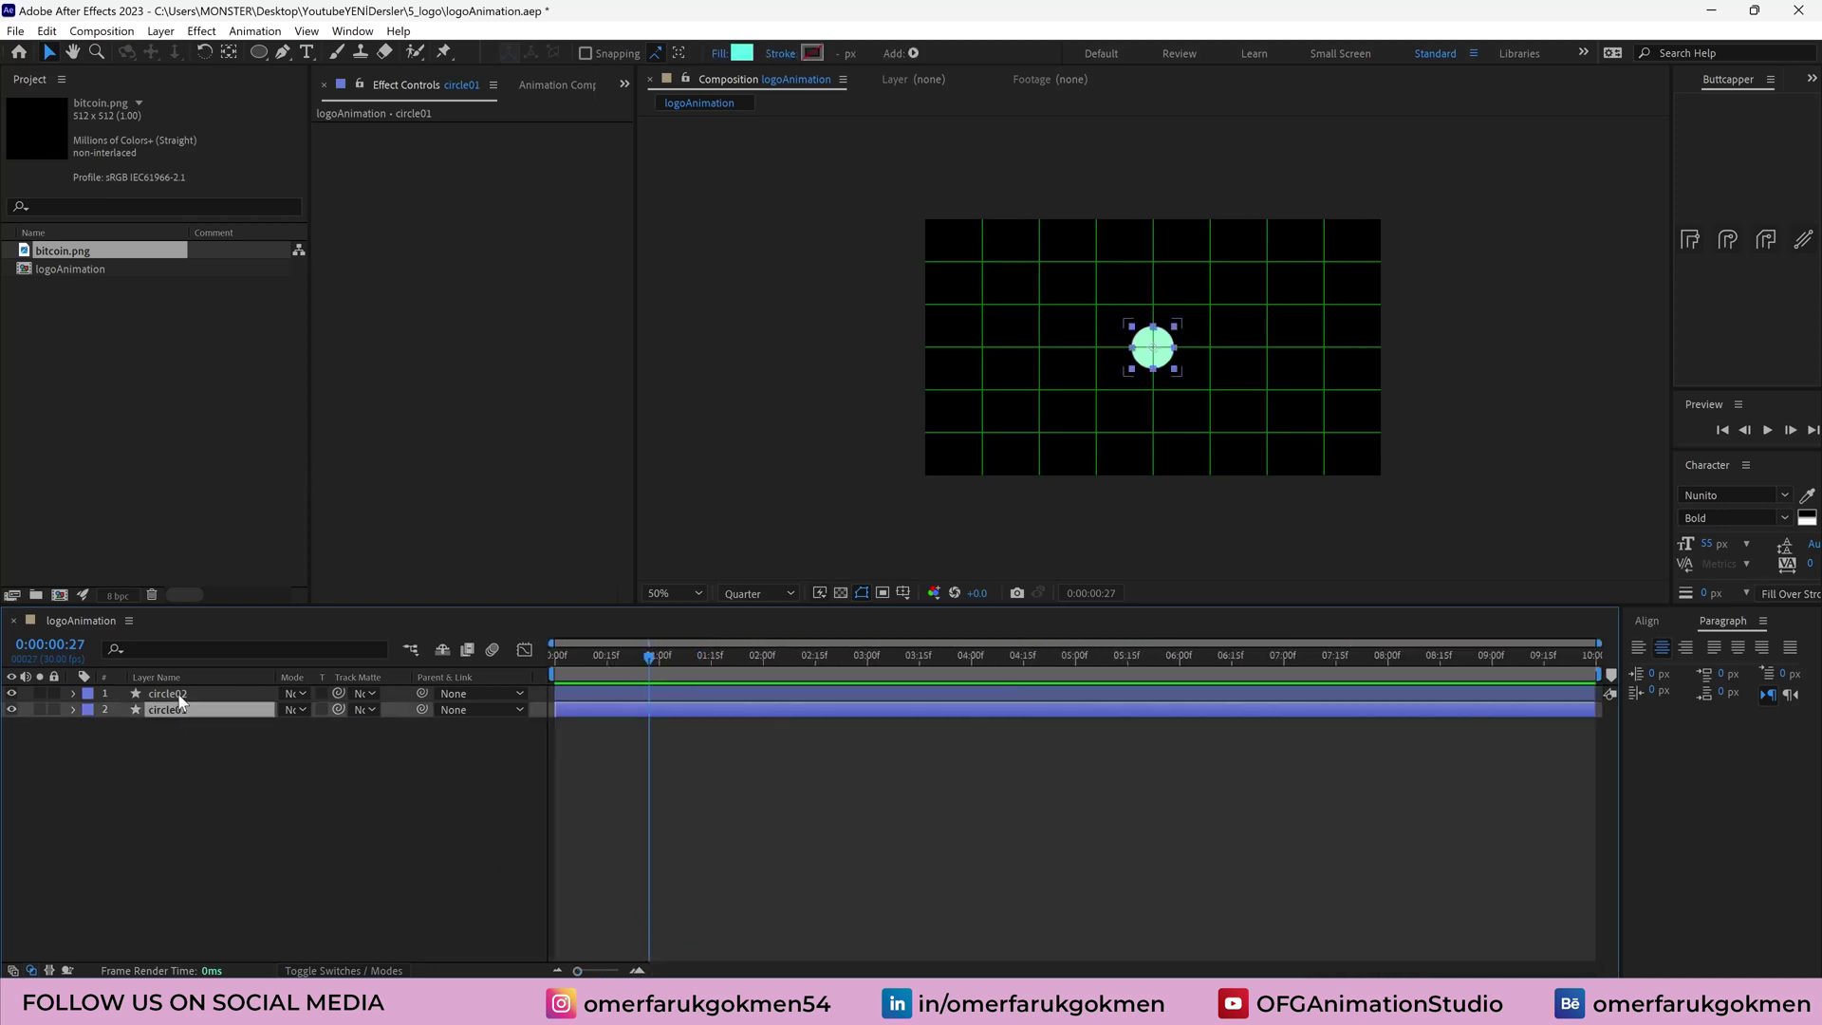
shift+click(178, 695)
key(ctrl+shift+c)
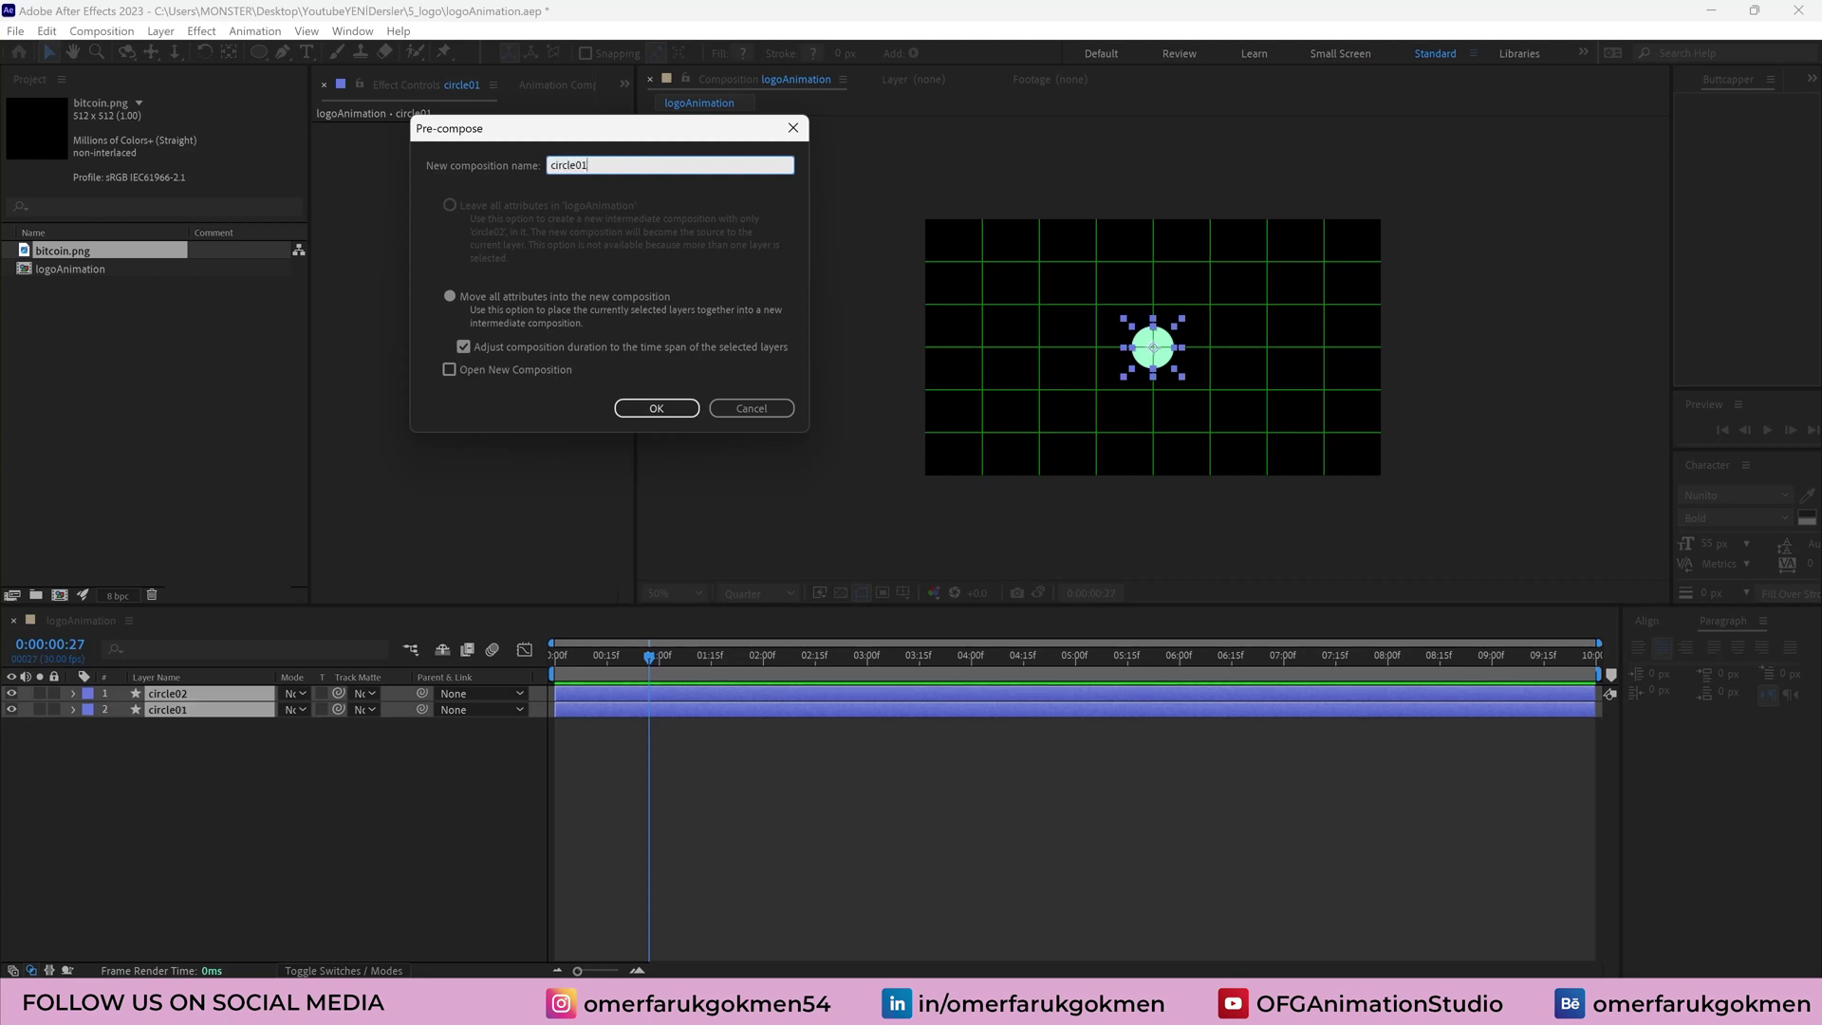
key(Return)
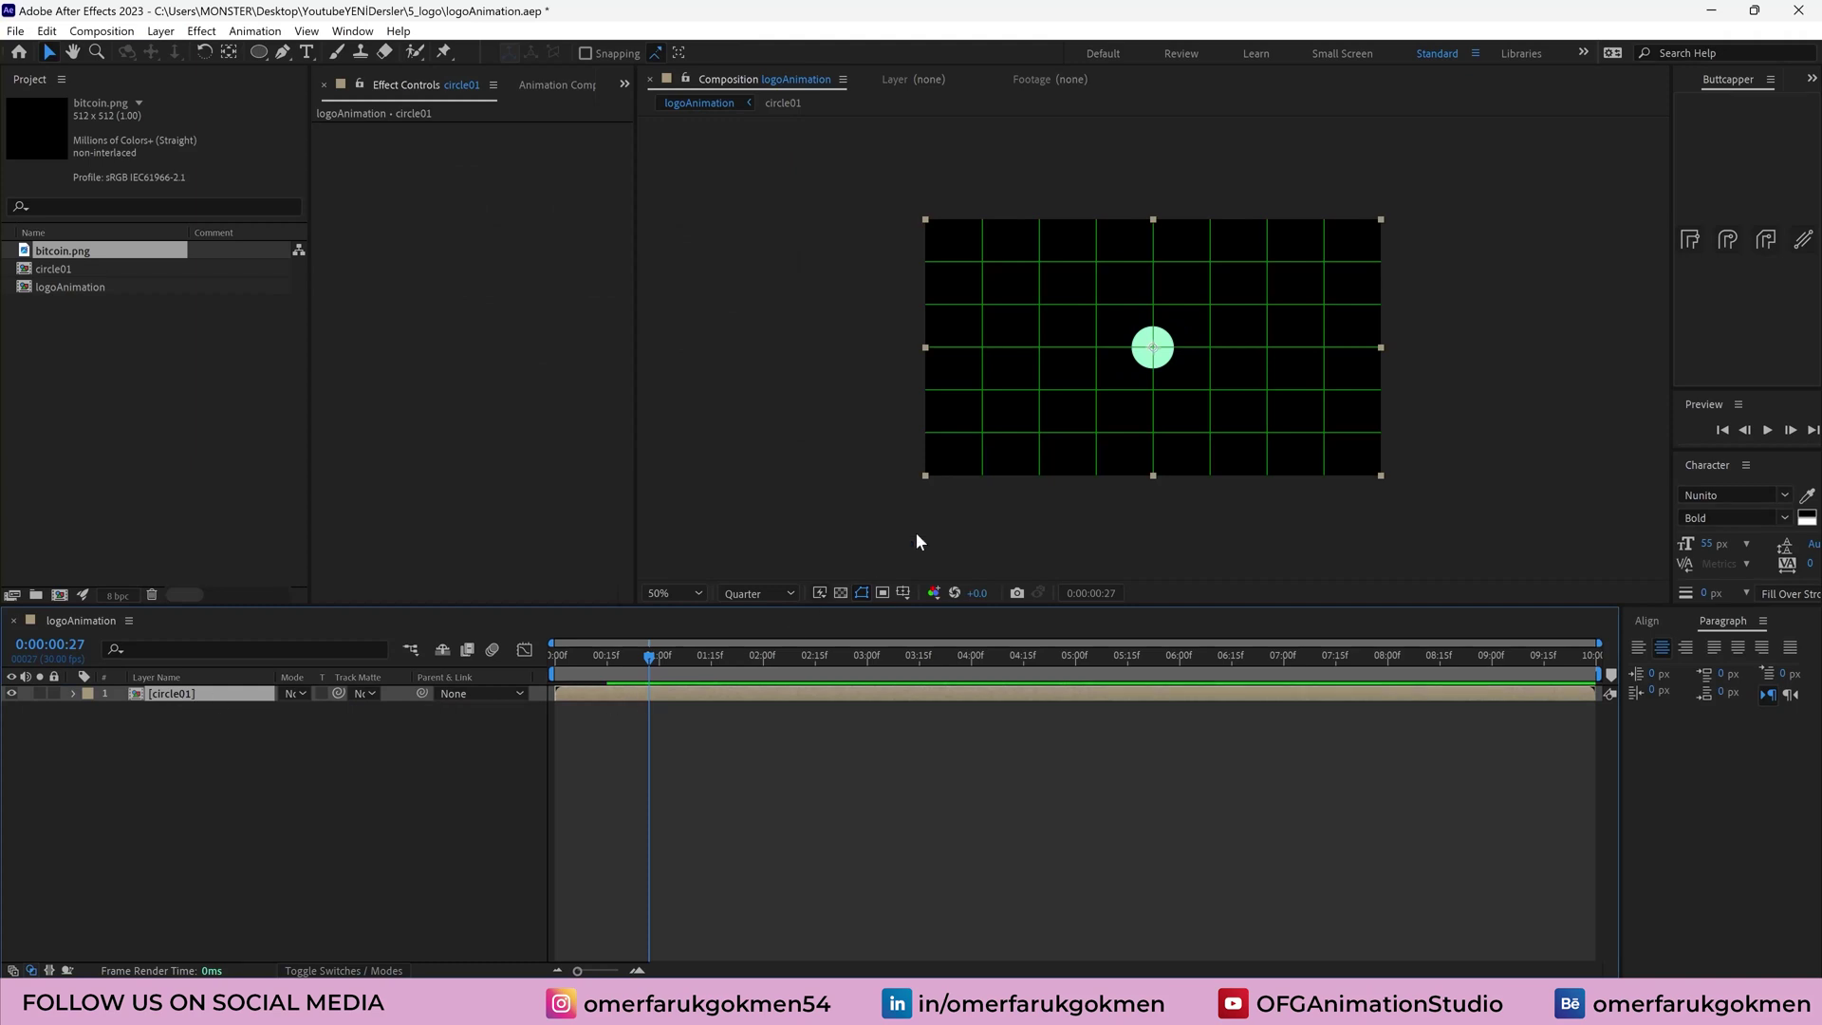
Move the circle01 precomp to the left quarter gridline of the frame and place a duplicate of it on the right quarter gridline
drag(1152, 358, 1042, 355)
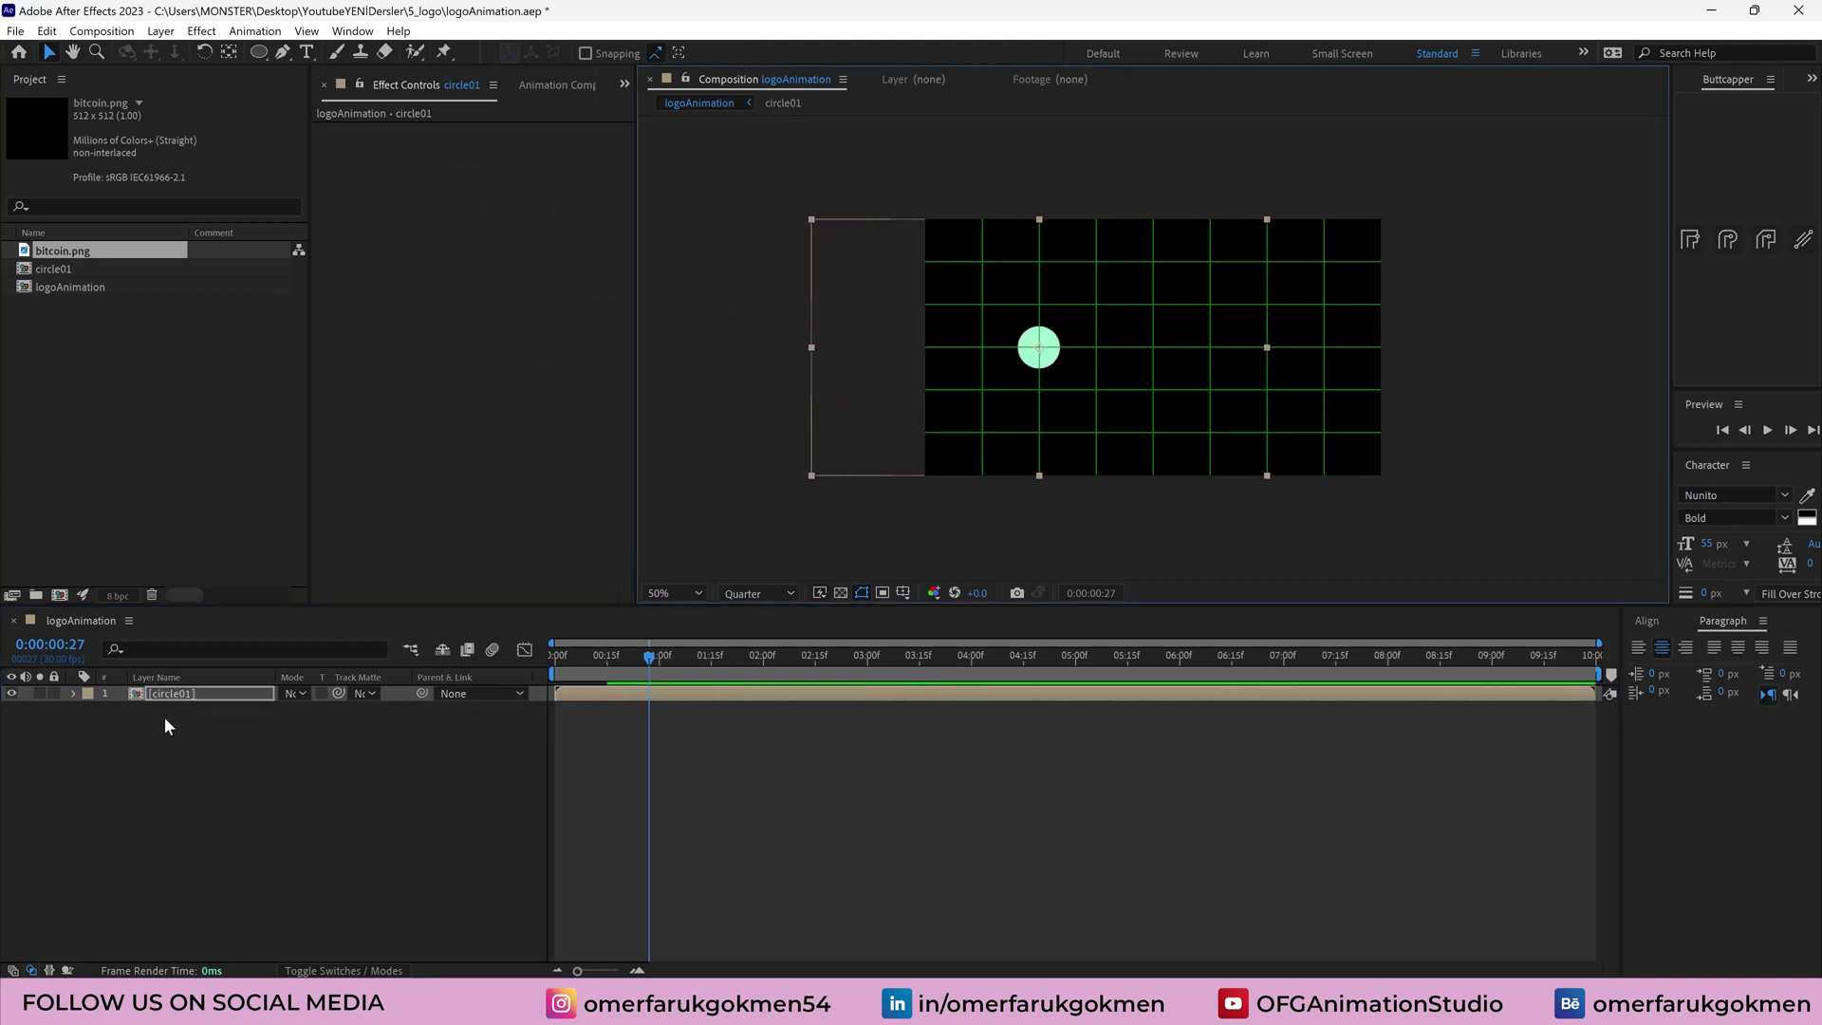
click(167, 692)
key(ctrl+d)
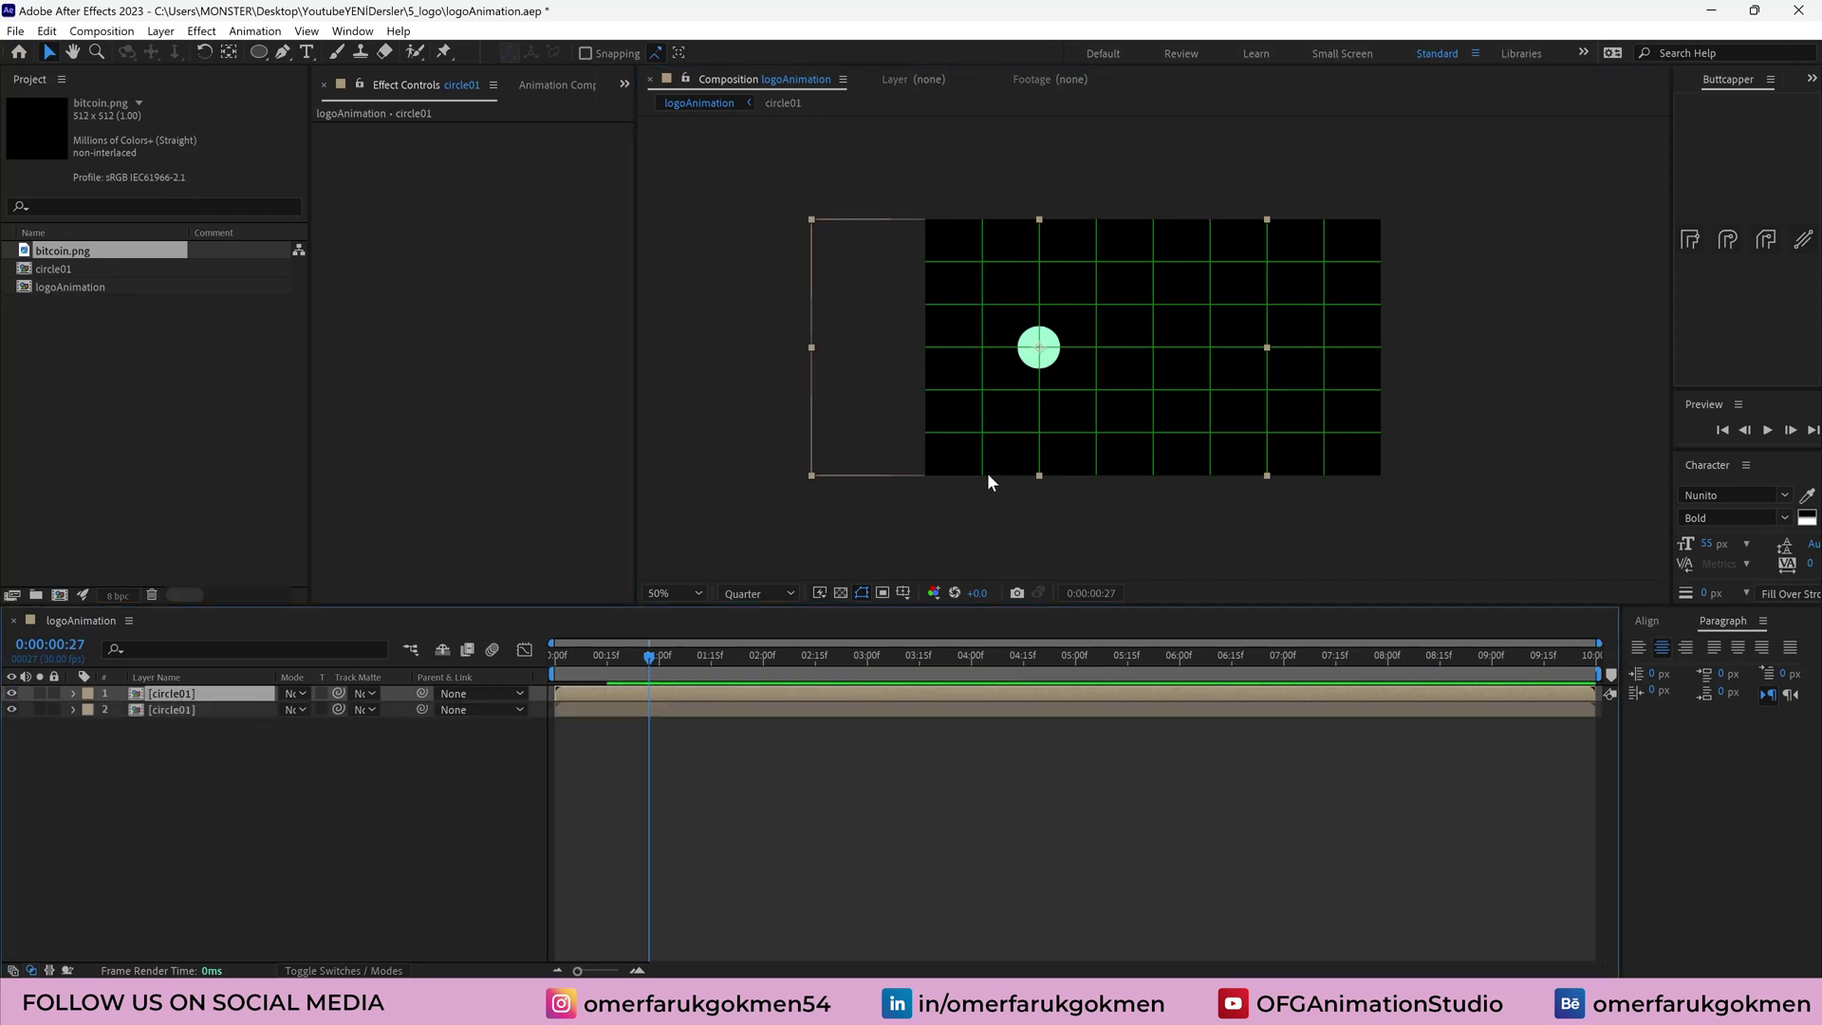
drag(1038, 369, 1268, 371)
Shift the upper circle01 layer a few frames later in the timeline and preview the staggered circles
drag(615, 663, 539, 661)
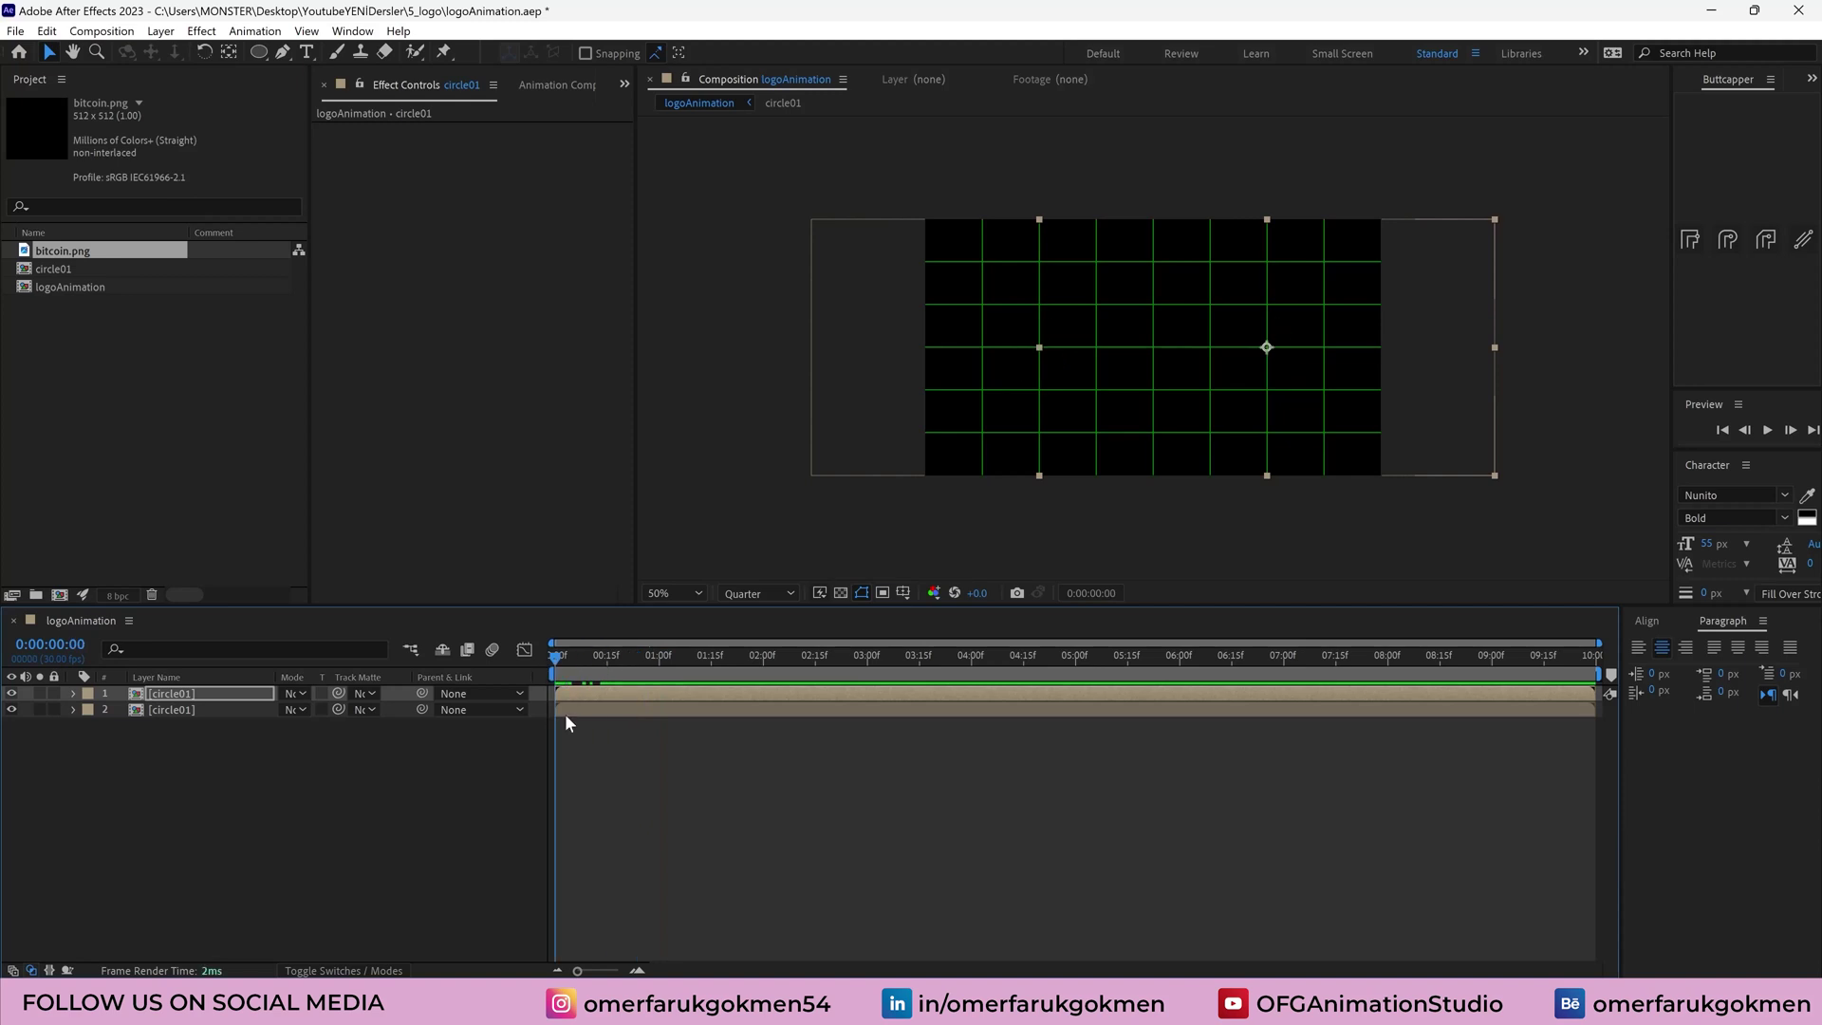
click(586, 963)
drag(583, 691, 600, 687)
key(space)
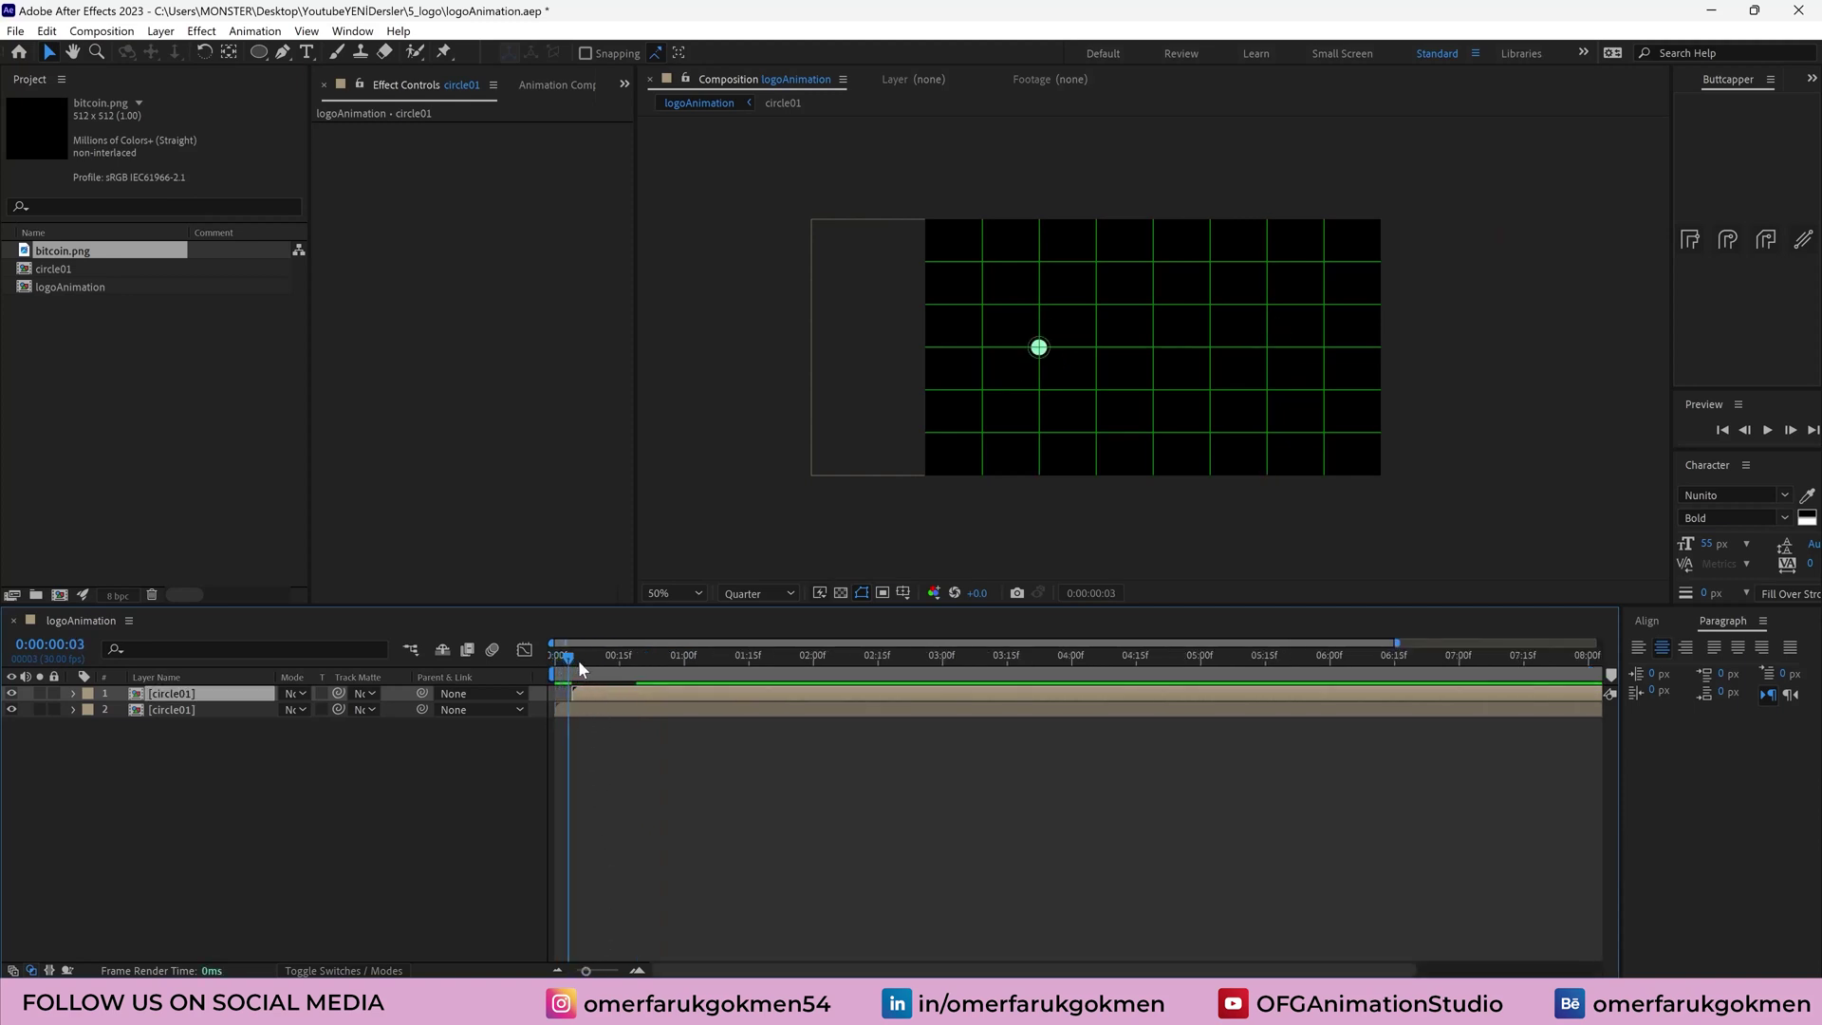
Play the composition from the start and check the timing offset between the two growing circles
key(space)
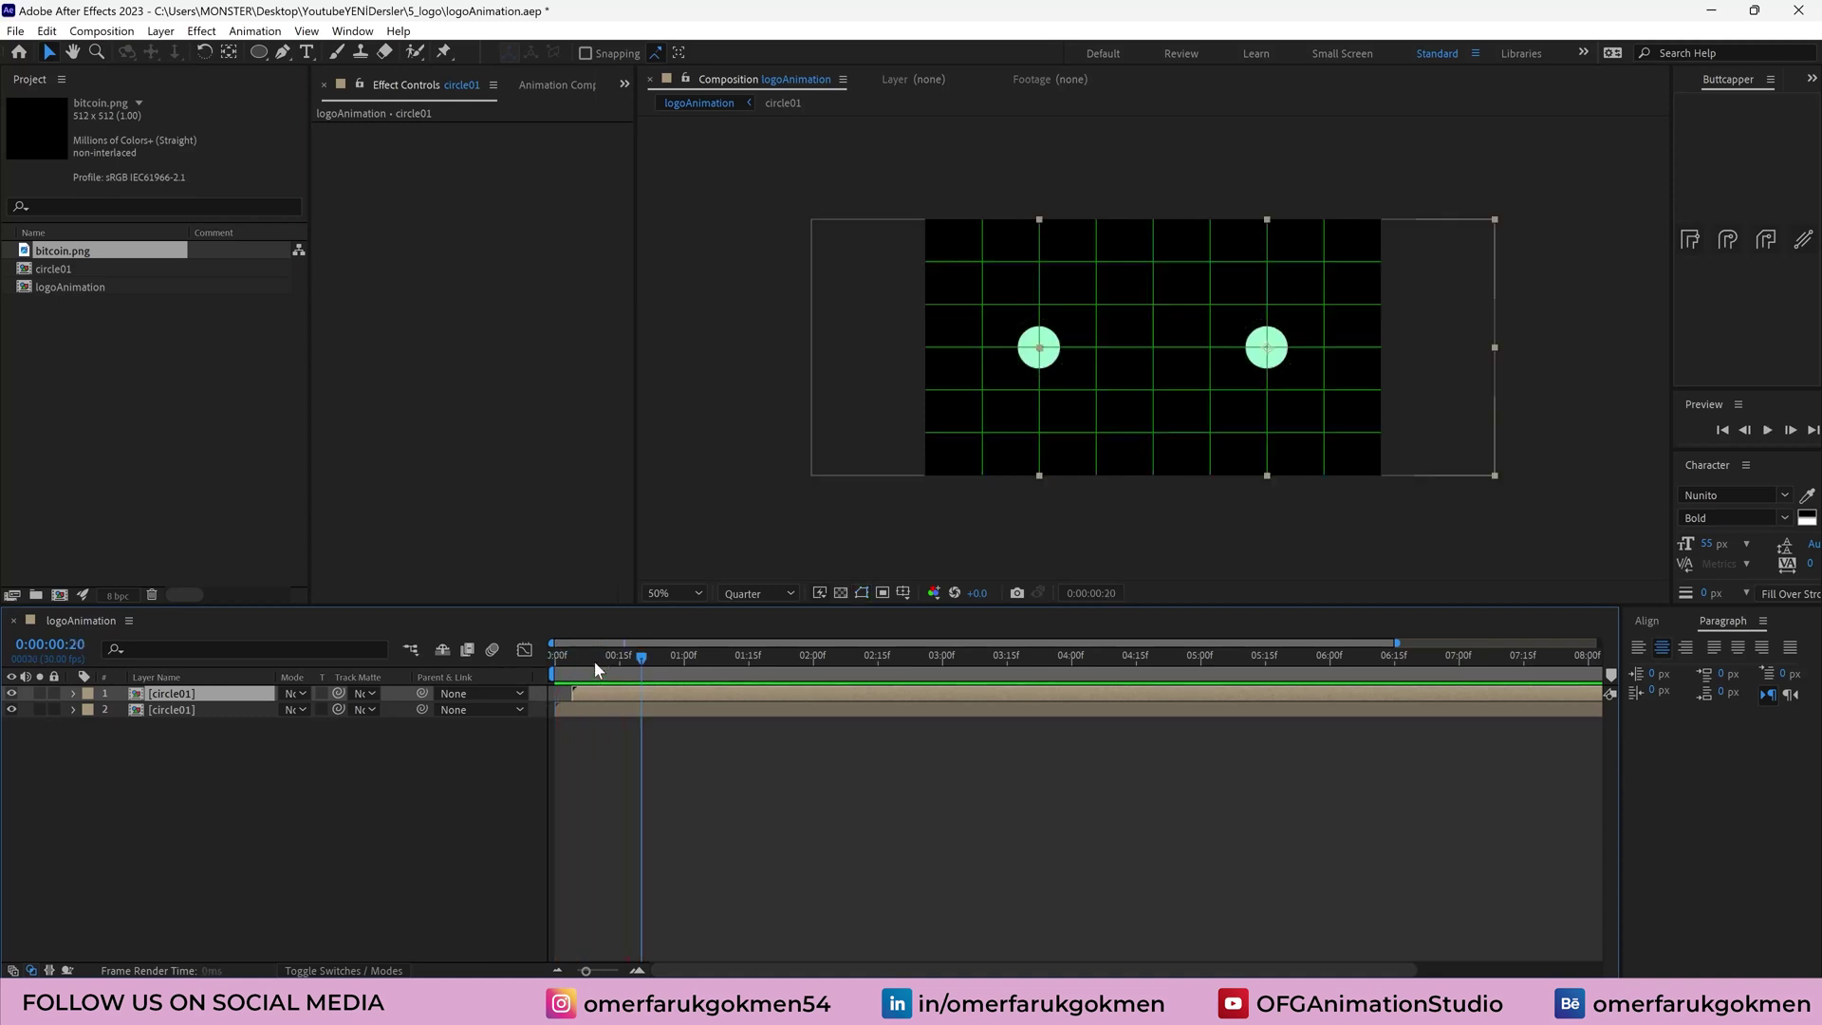
key(space)
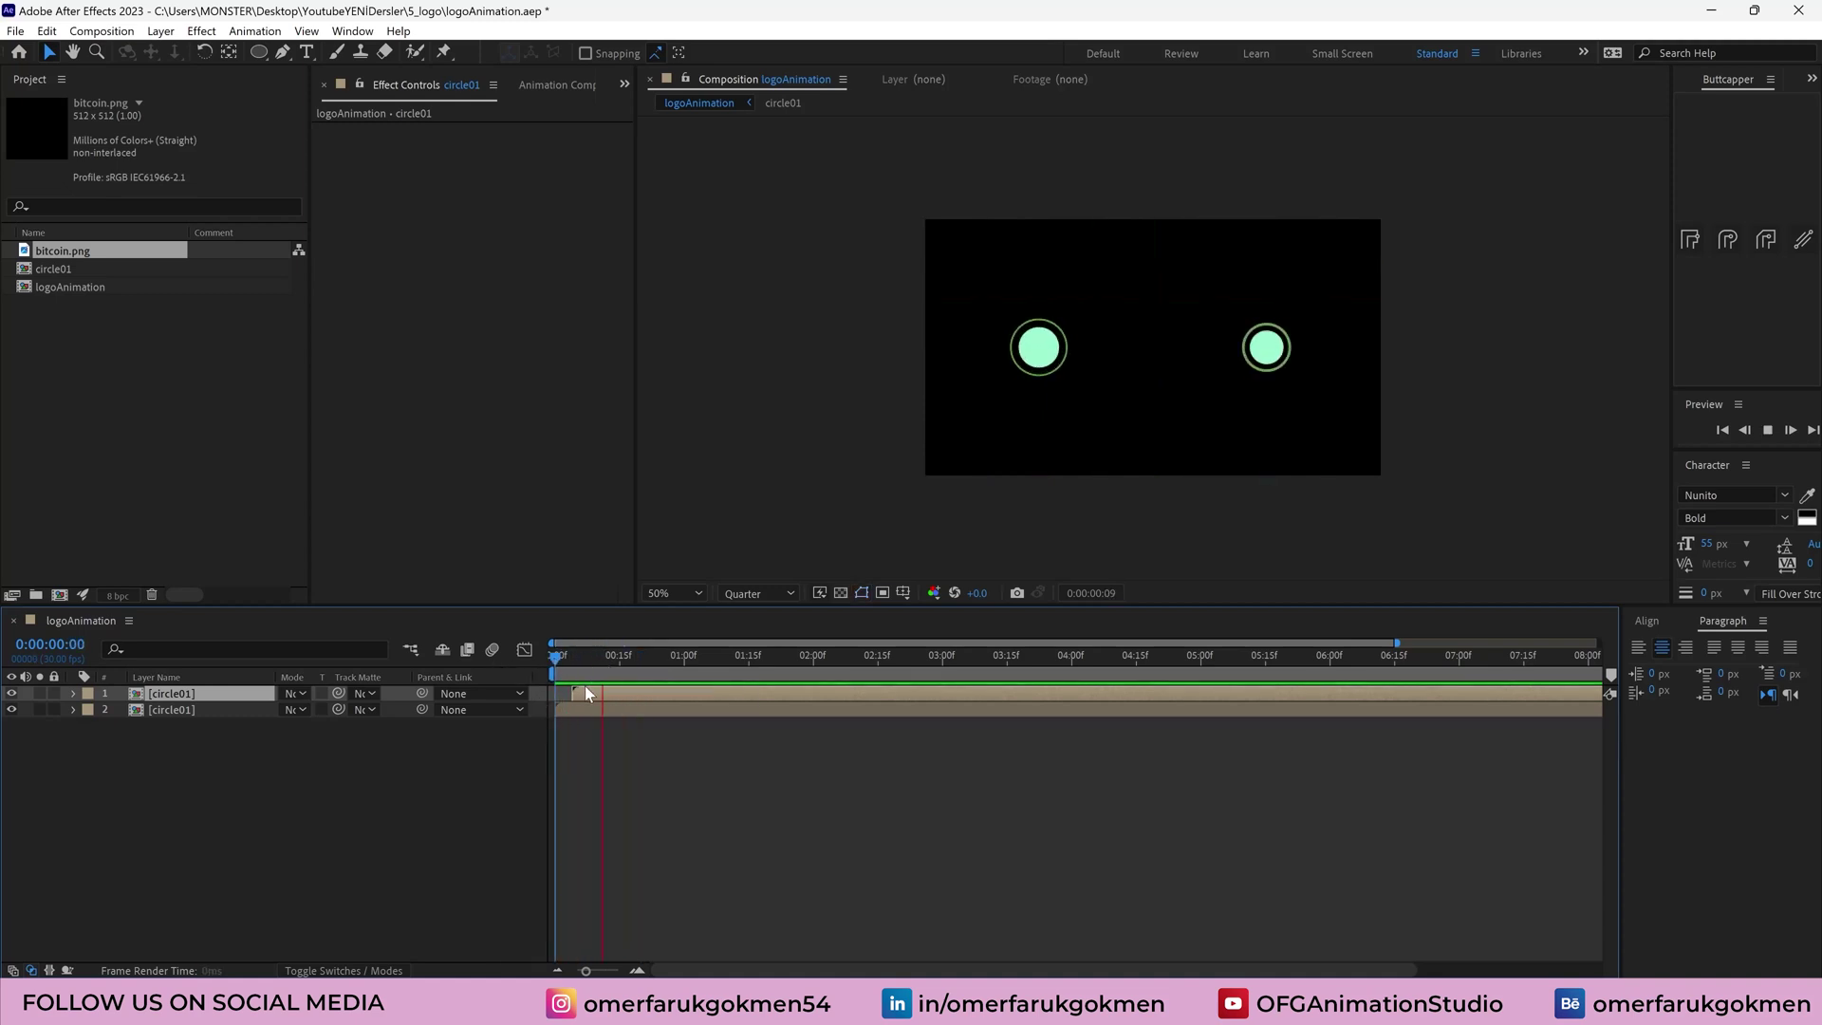
key(space)
Add position keyframes to both circle01 layers at 0:00:00:23
click(570, 664)
drag(570, 670, 657, 671)
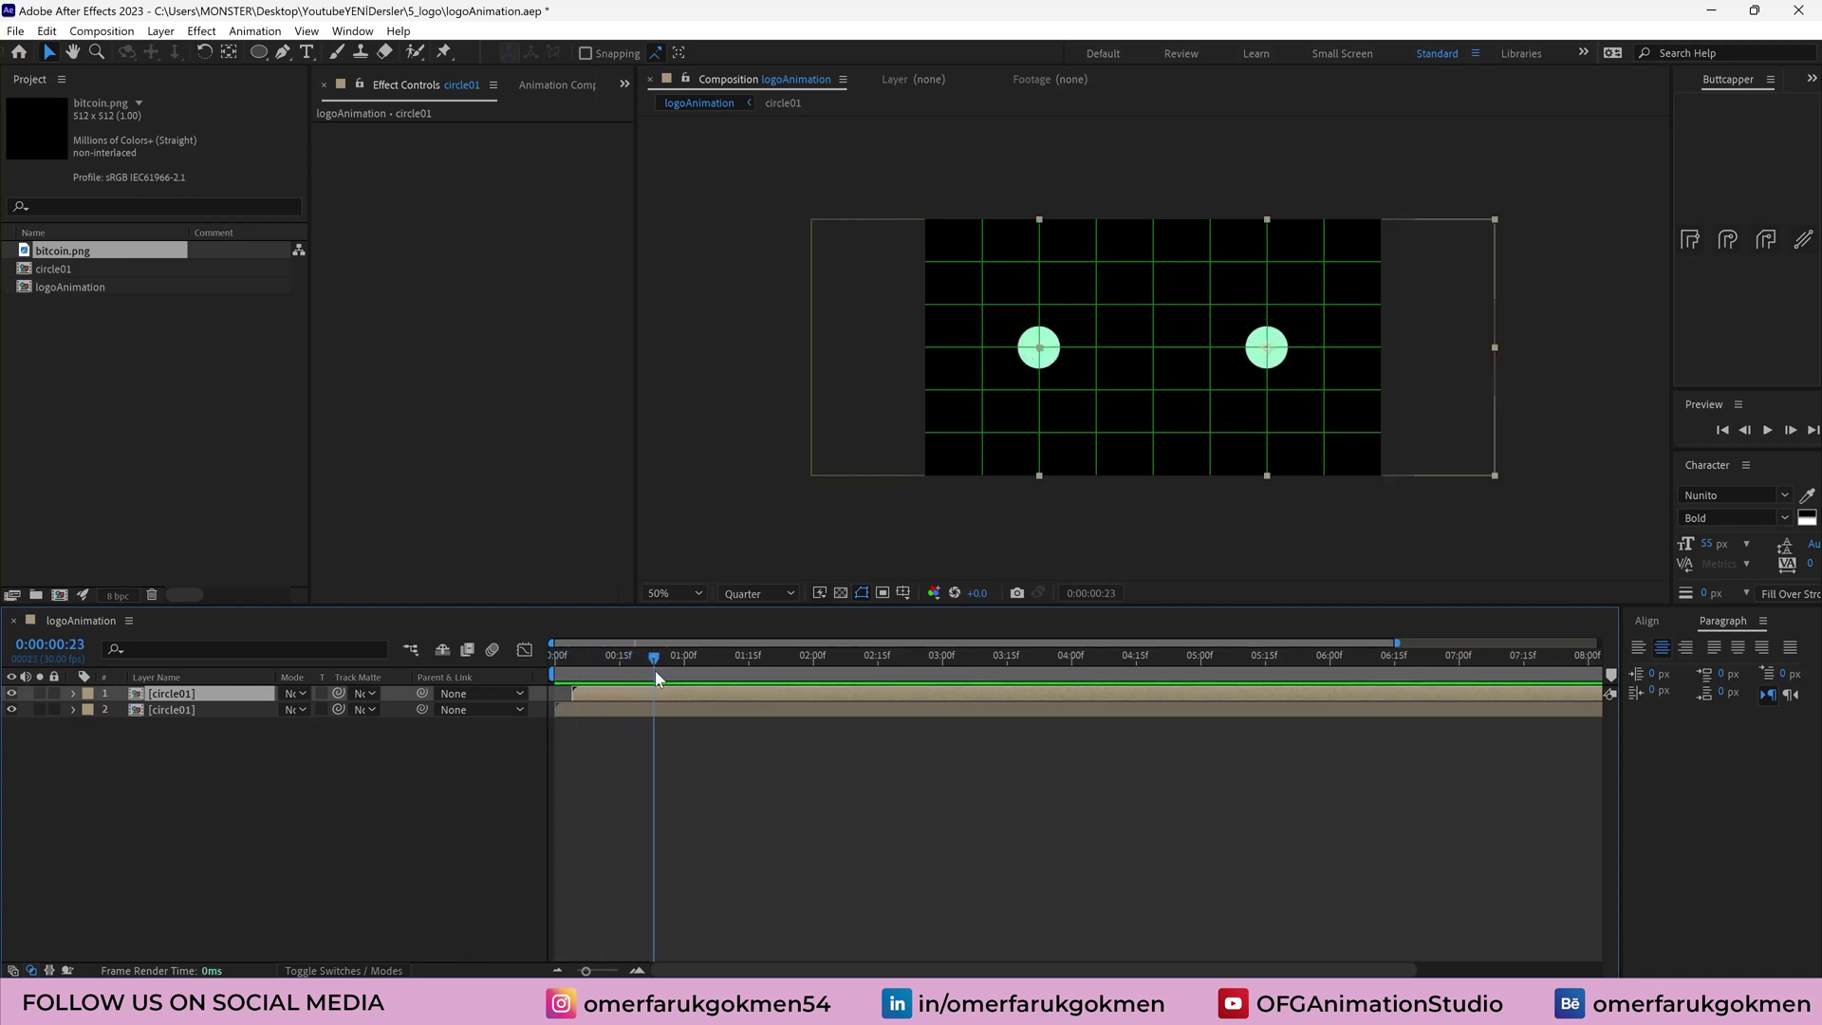
click(220, 747)
click(174, 712)
shift+click(178, 695)
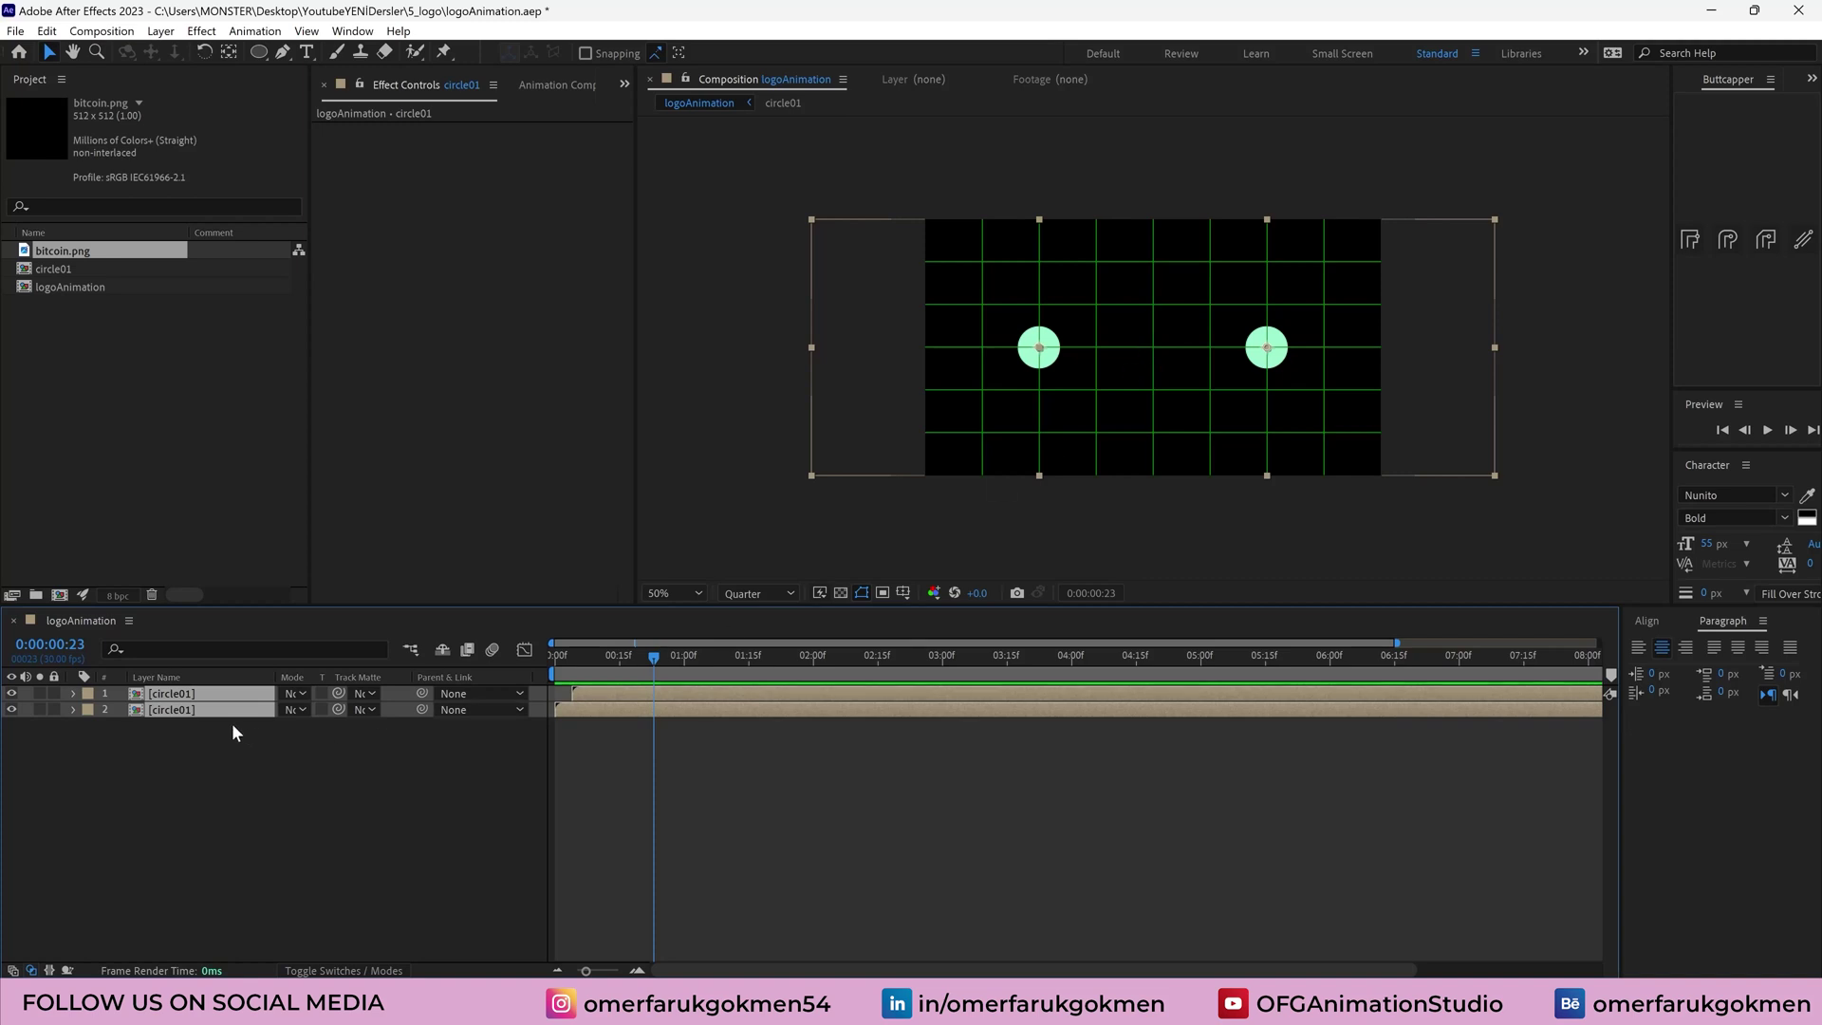
key(alt+shift+p)
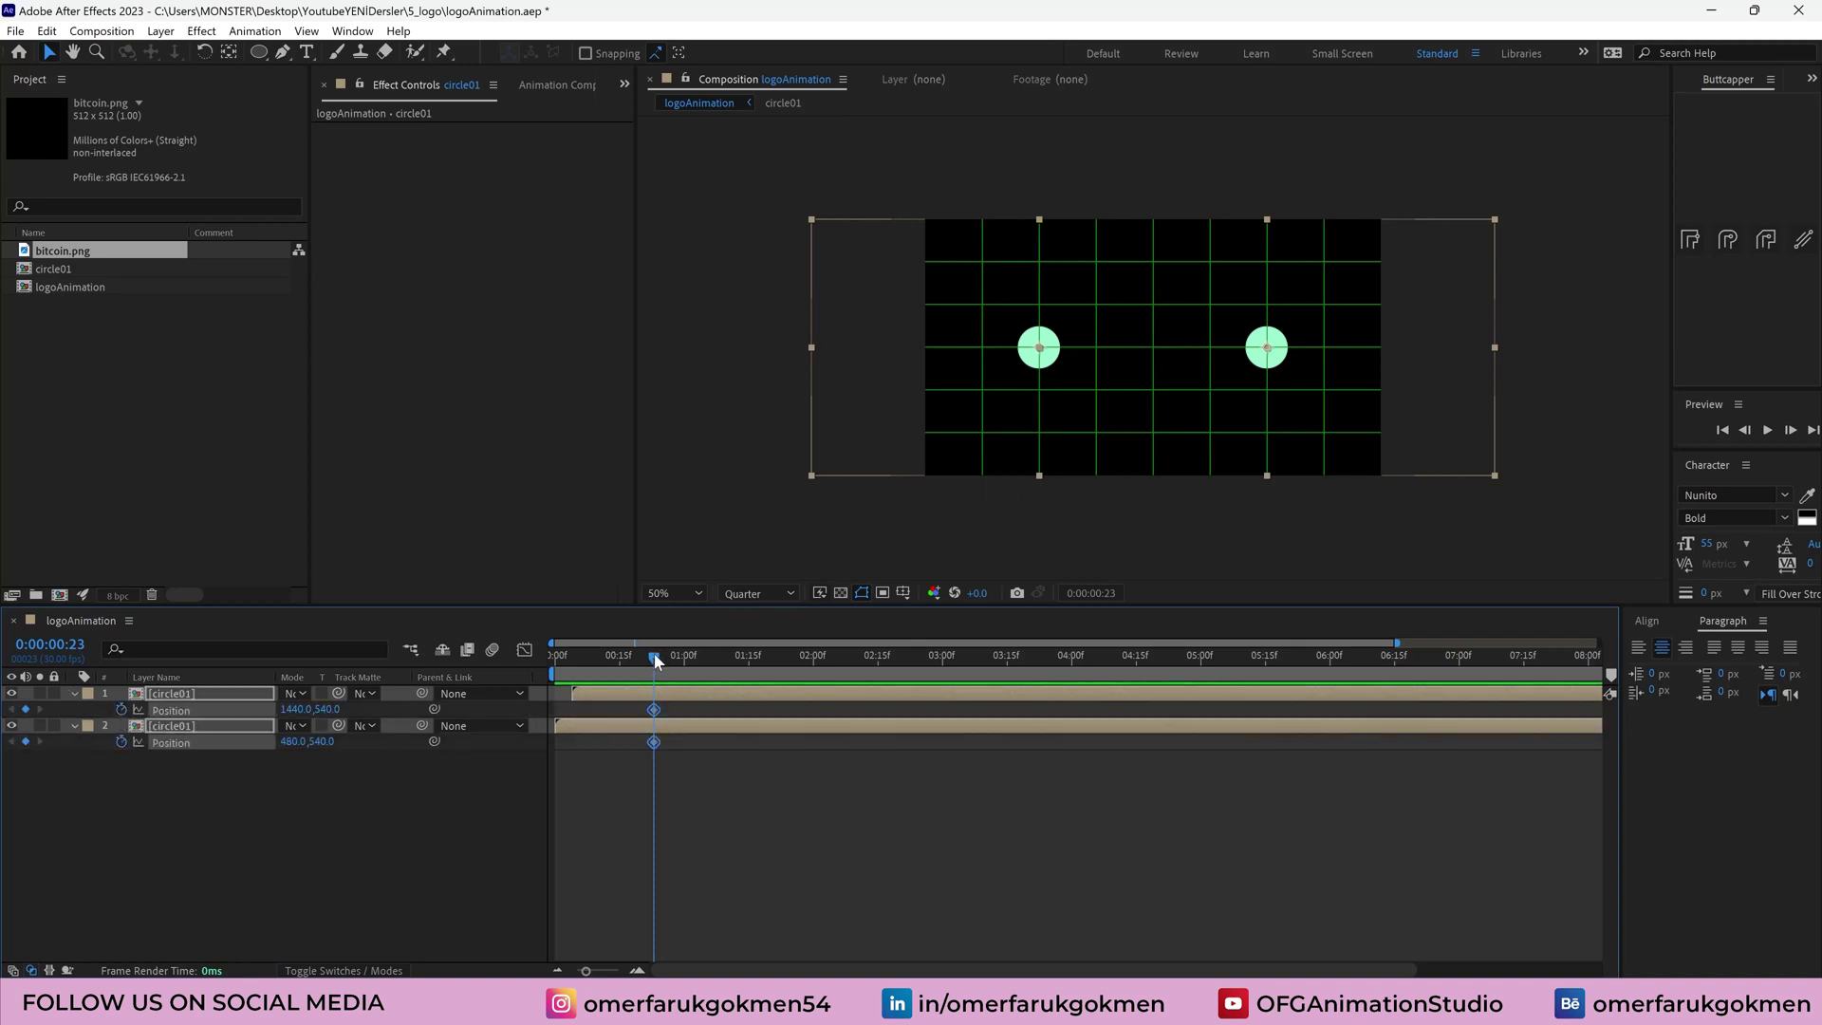
At 0:00:00:28, shift both circles slightly outward, setting the upper layer's X position to 1479 and the lower layer's to 432
mouse_move(652, 655)
mouse_down()
mouse_move(708, 658)
mouse_move(676, 663)
mouse_up()
click(690, 714)
click(684, 696)
click(685, 723)
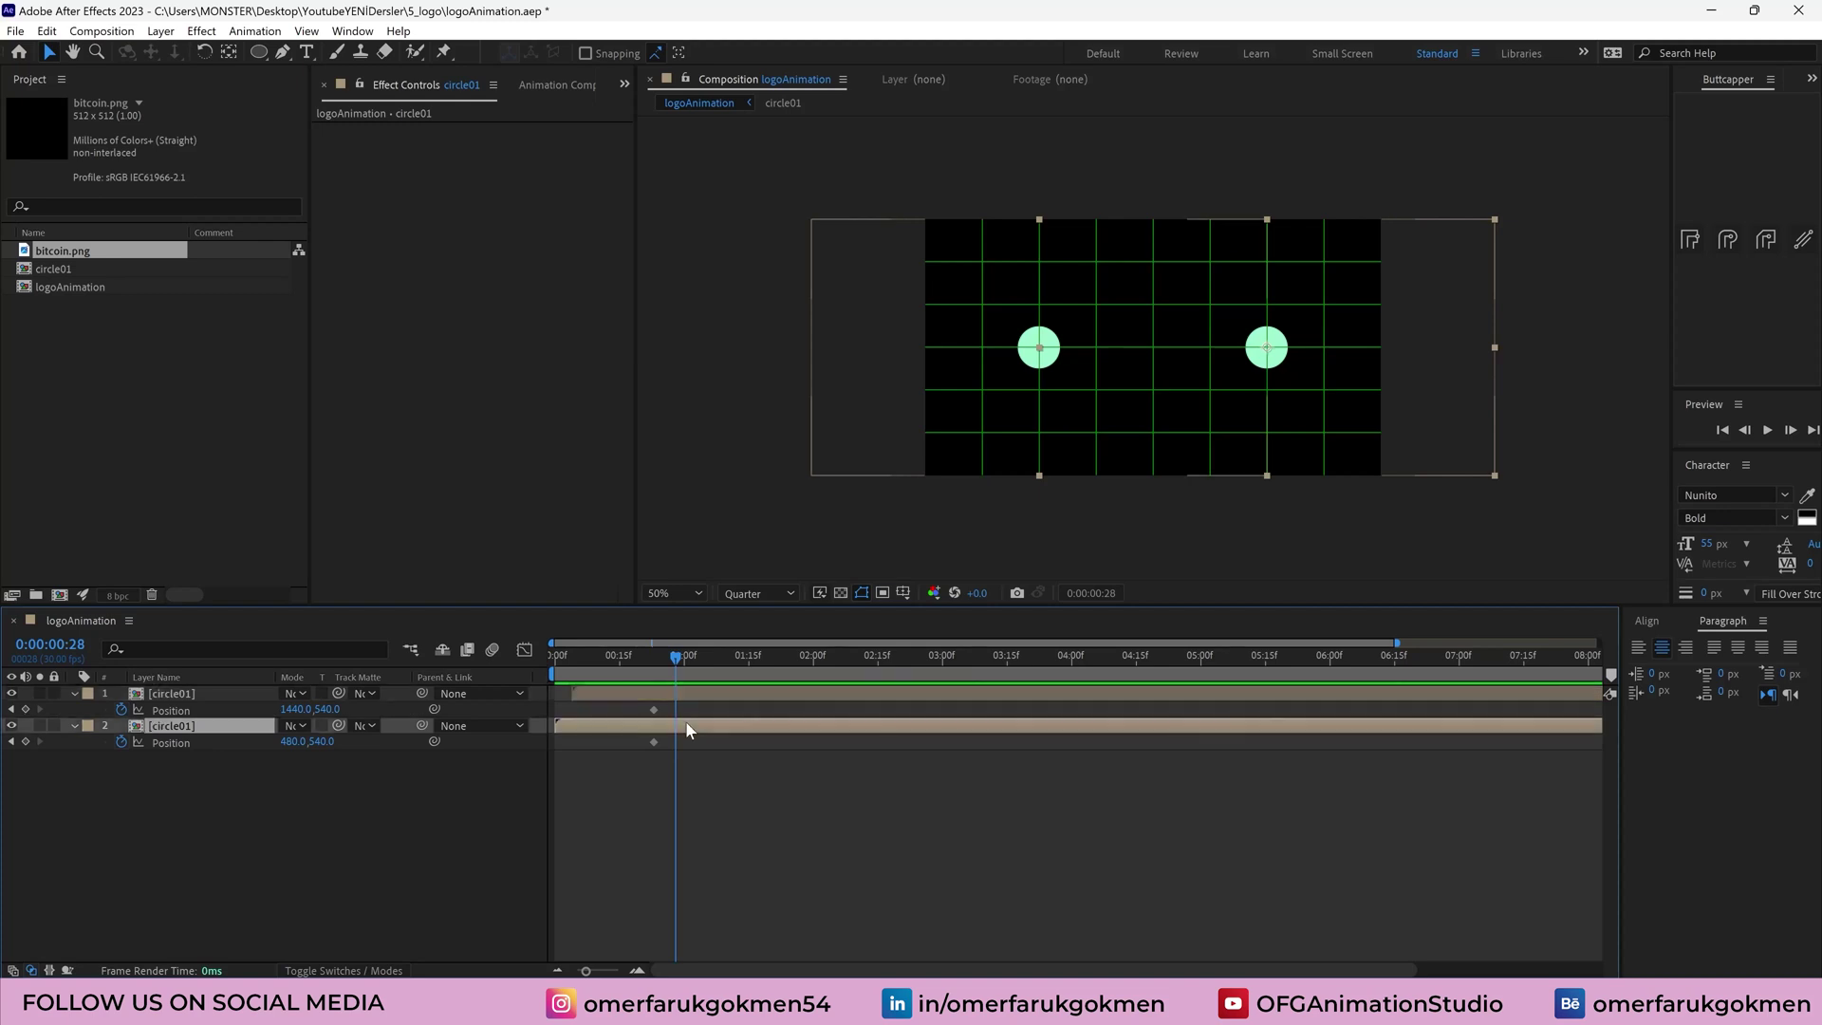
click(634, 750)
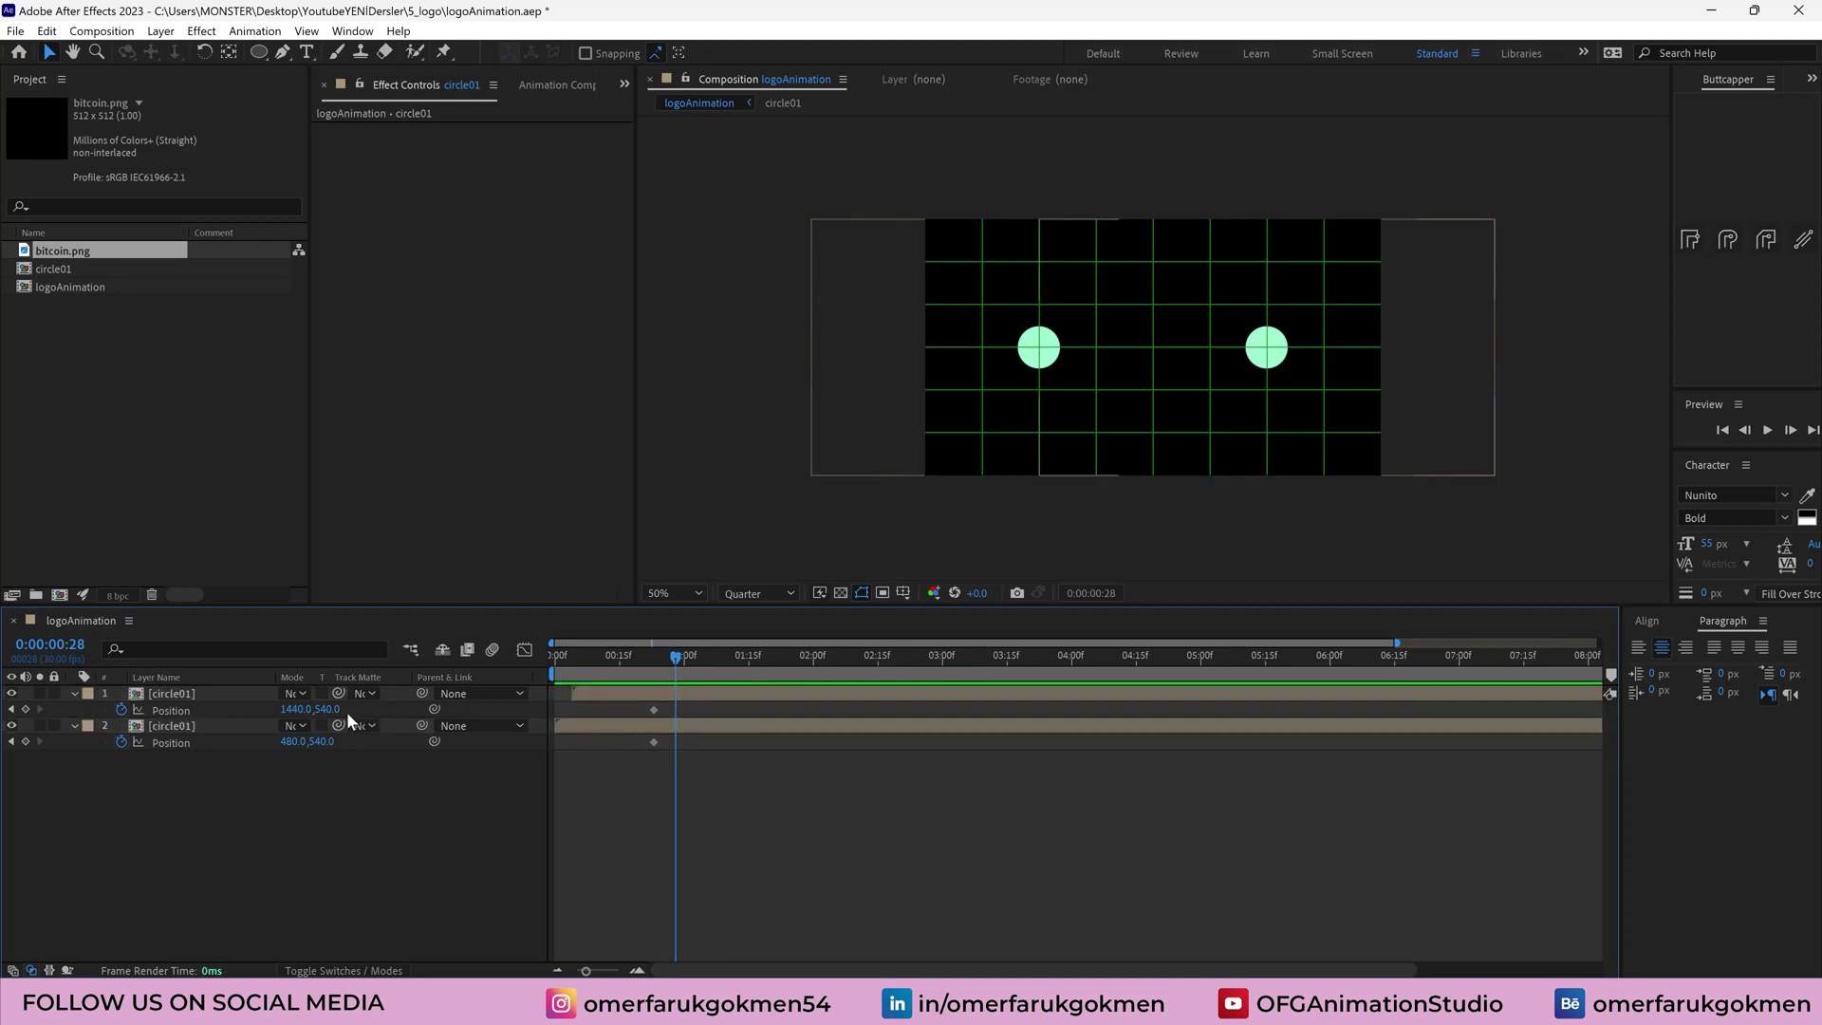
drag(300, 714, 266, 744)
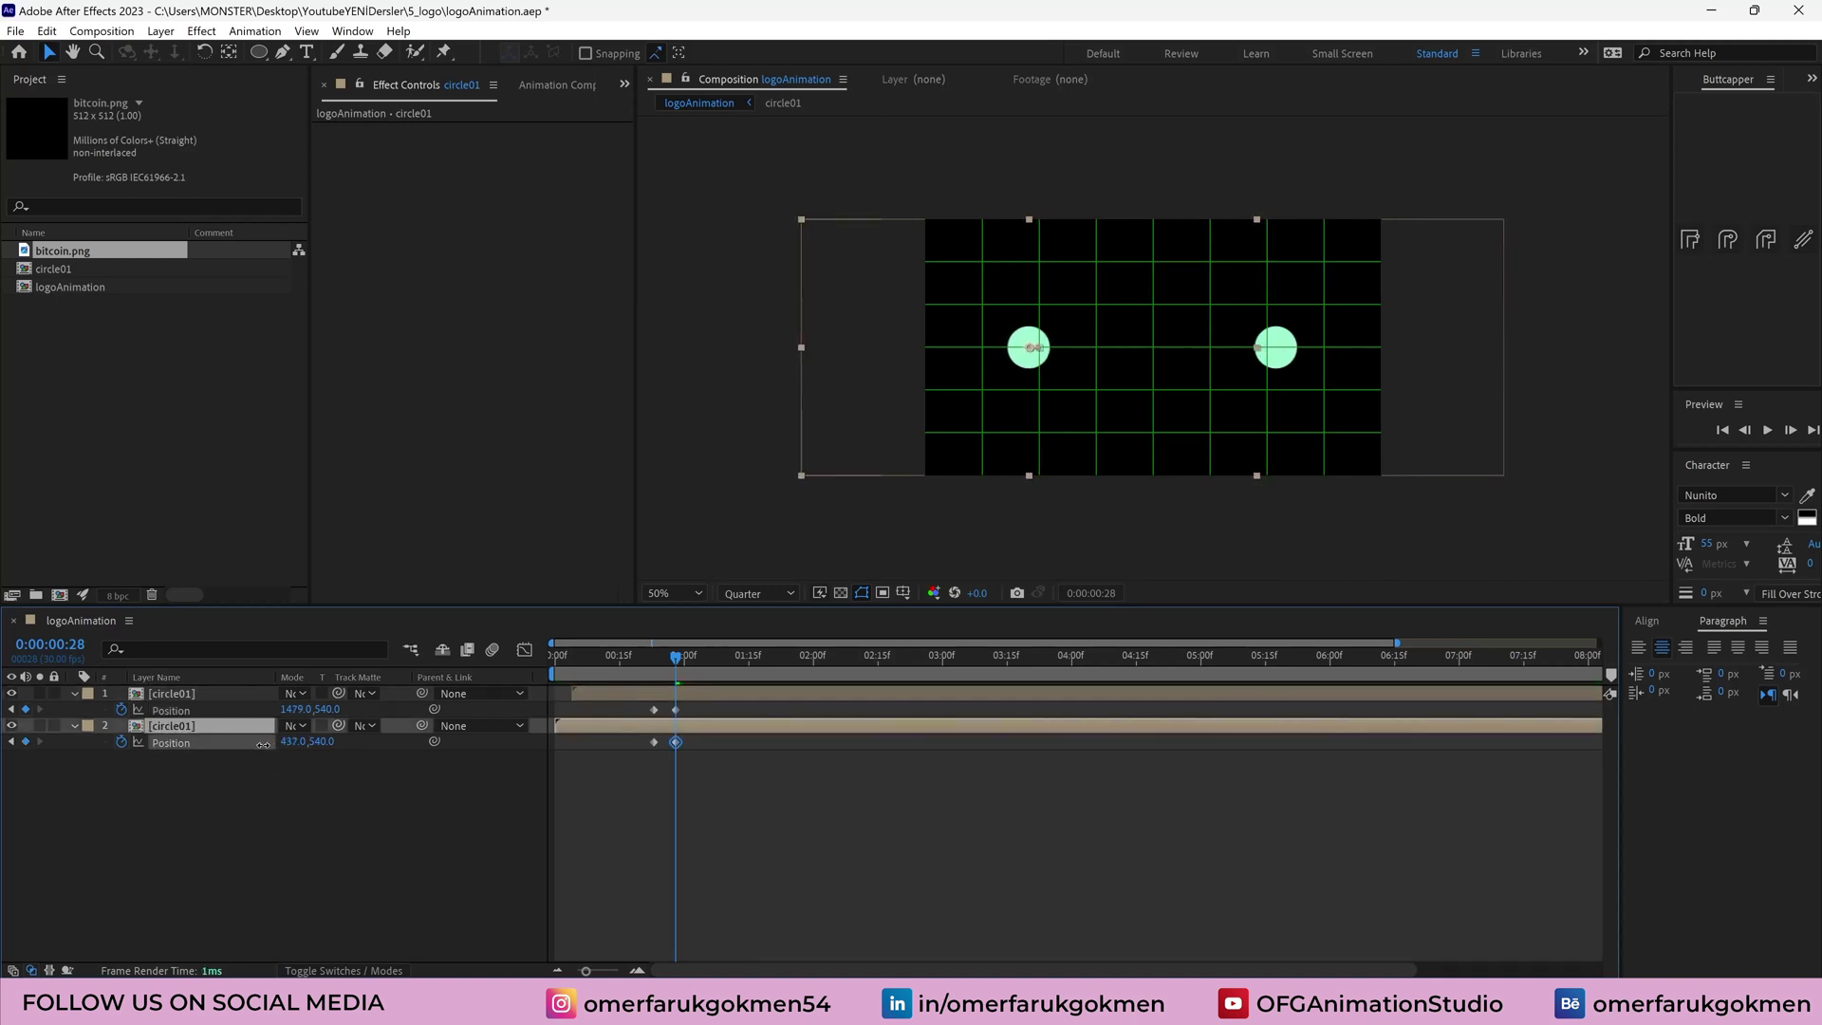
At 0:00:01:24, move both circles to the frame's centre, at about 958, 540 for the lower layer and 961, 540 for the upper
drag(675, 657, 789, 668)
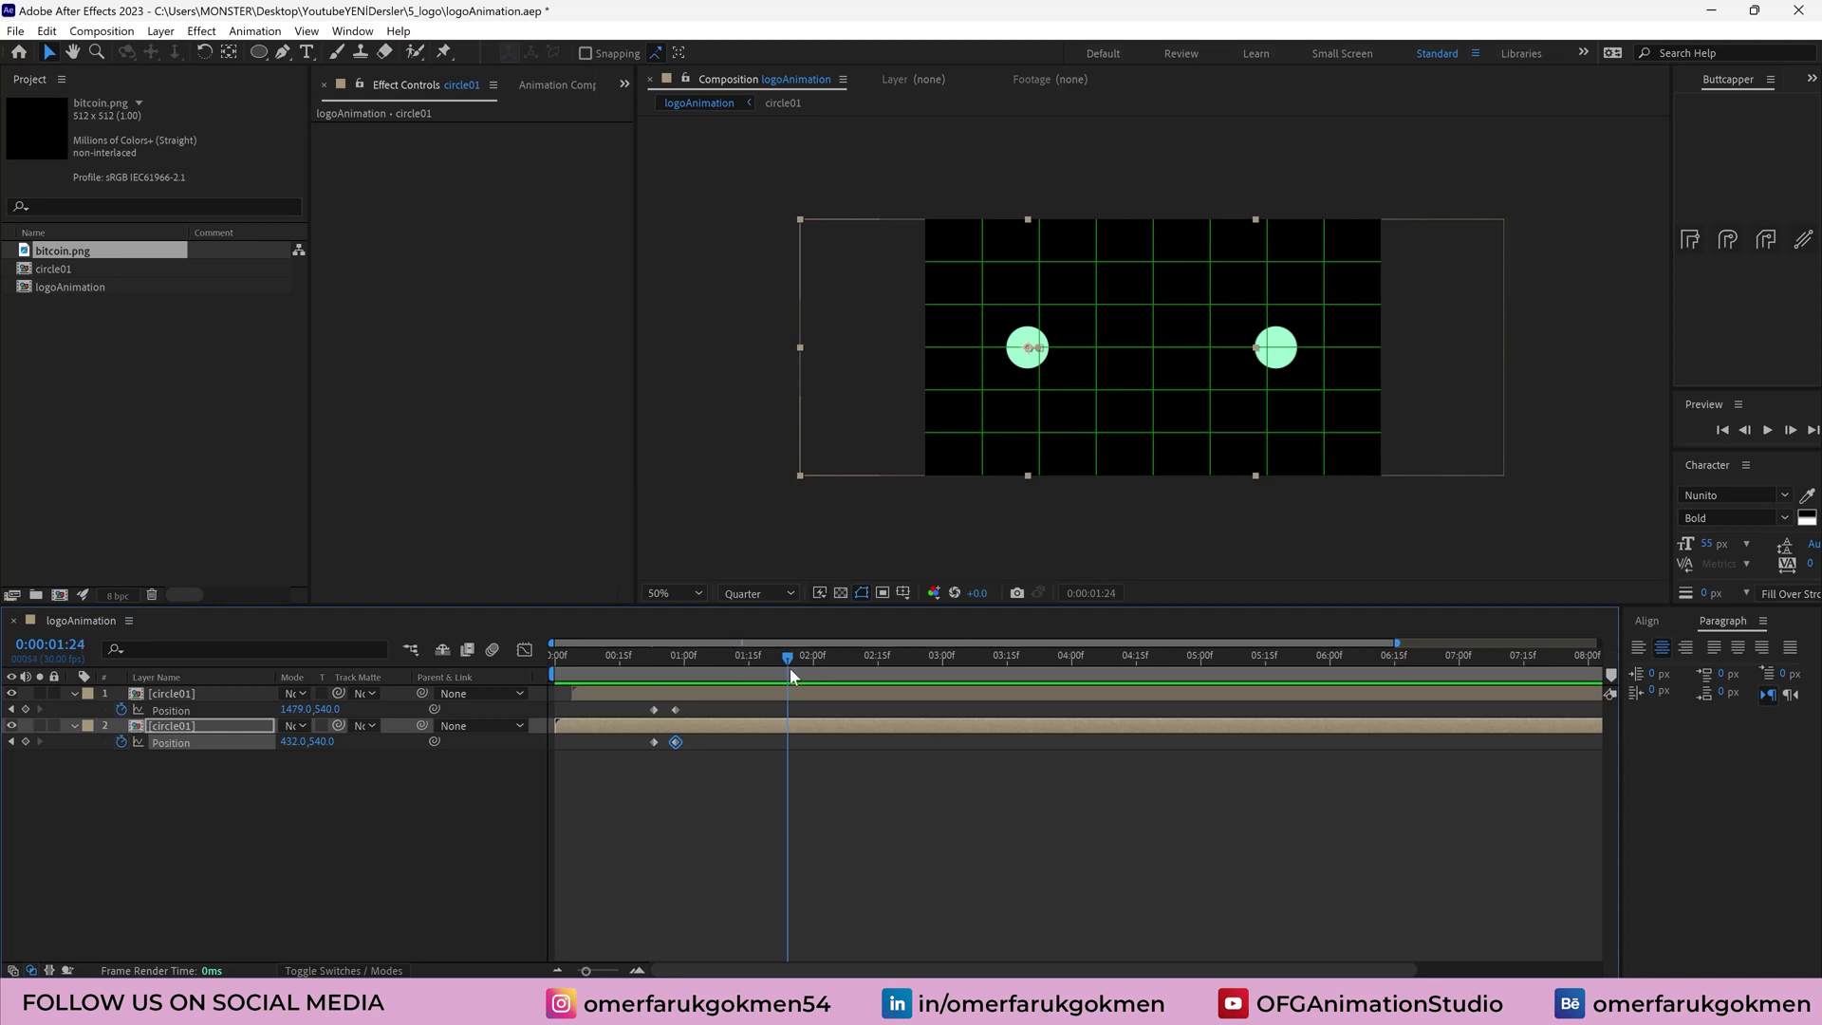
click(362, 778)
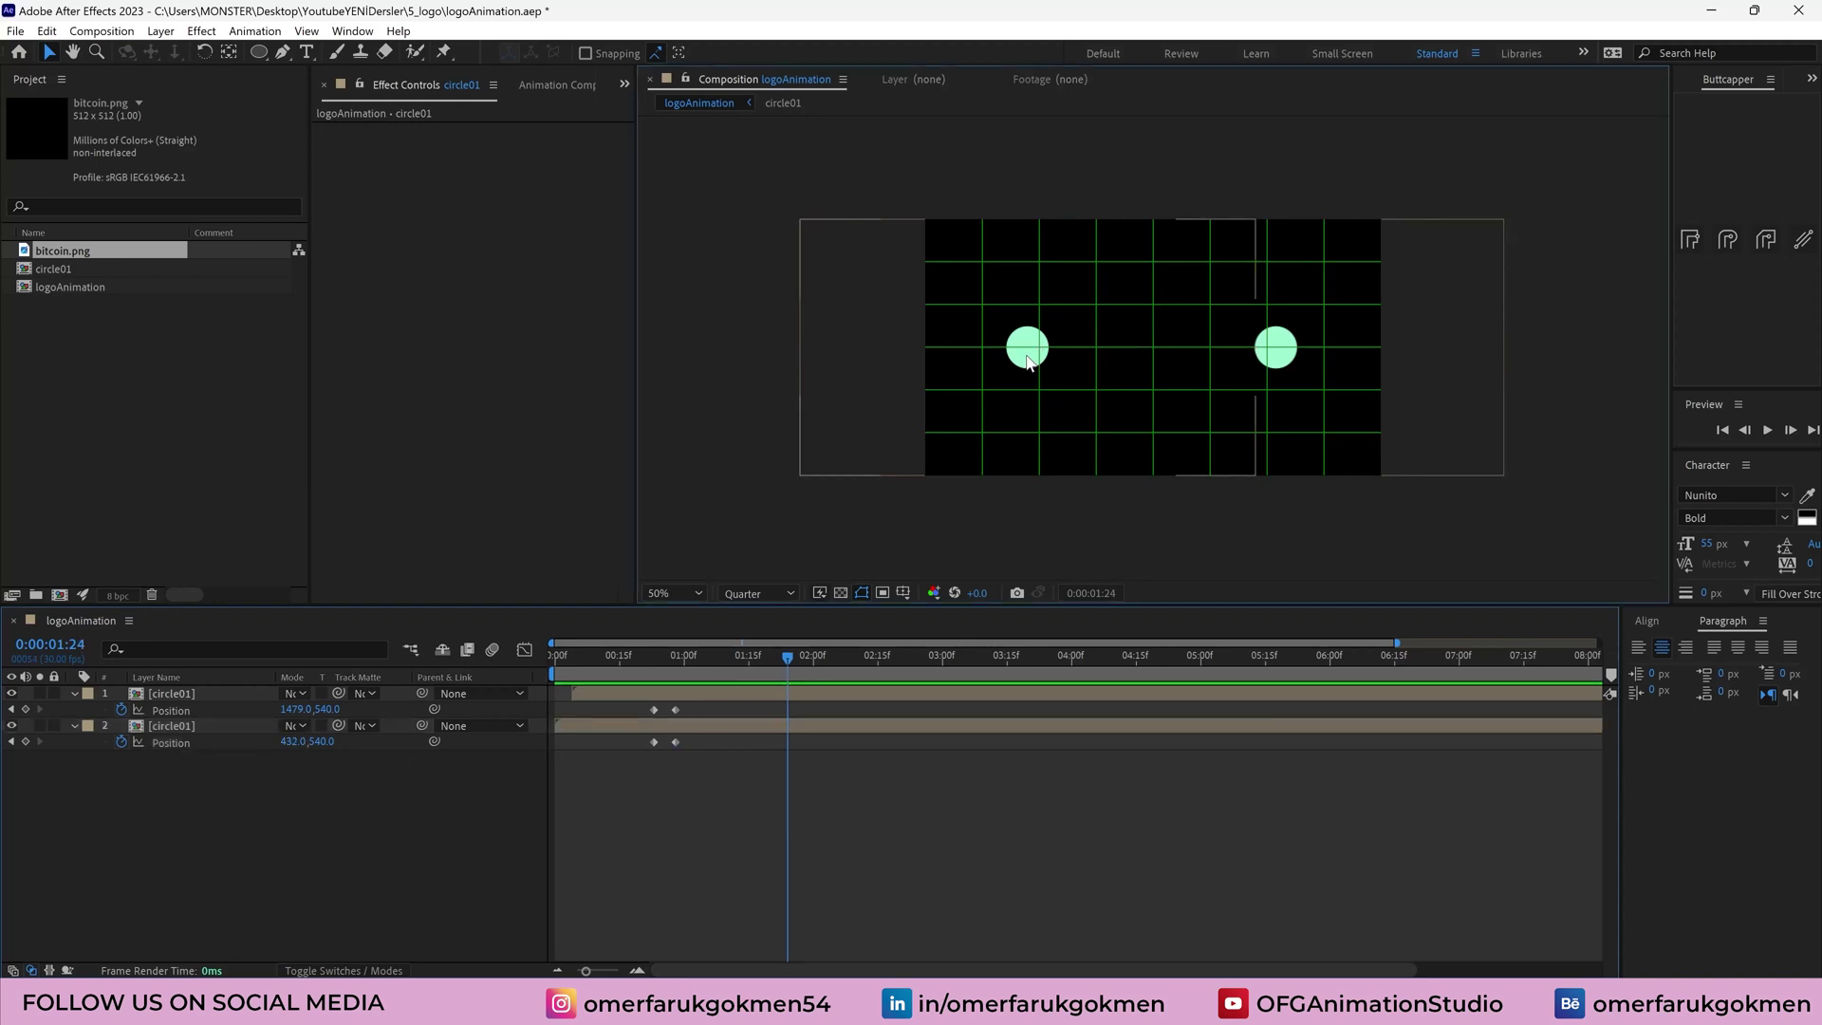
drag(1027, 361, 1152, 360)
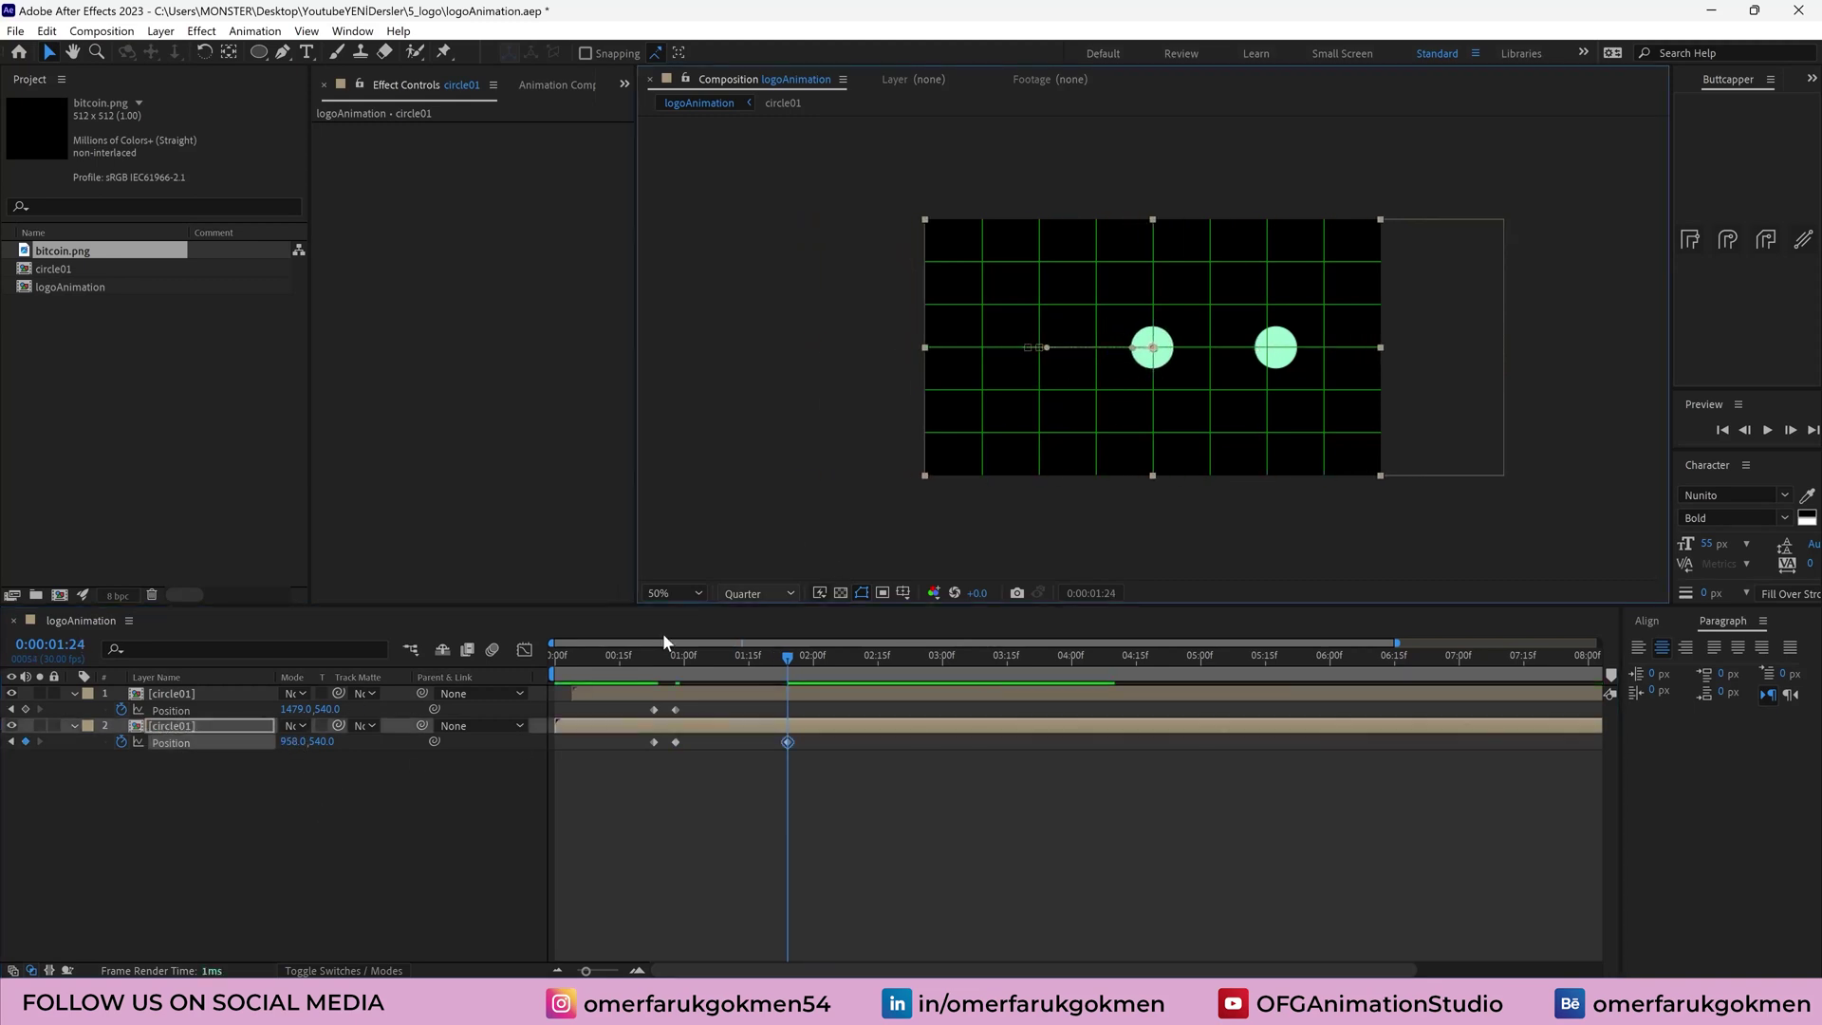
click(160, 695)
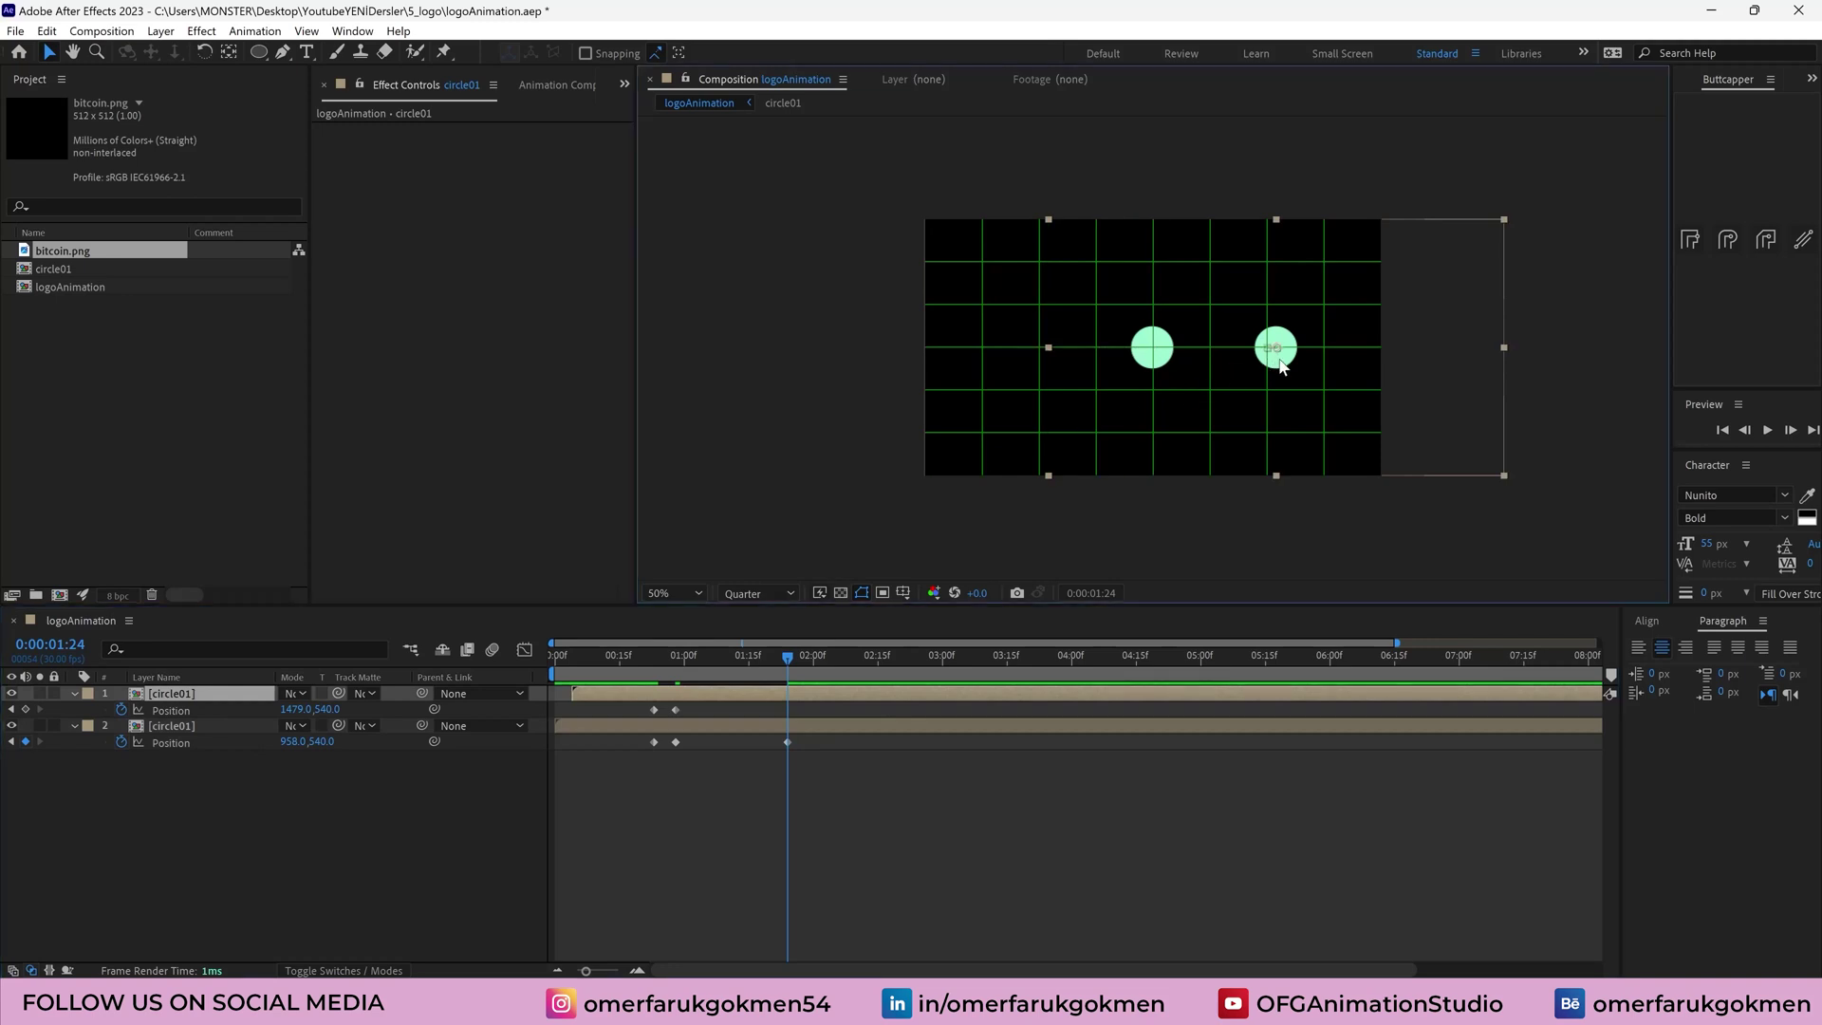
drag(1265, 353, 1156, 357)
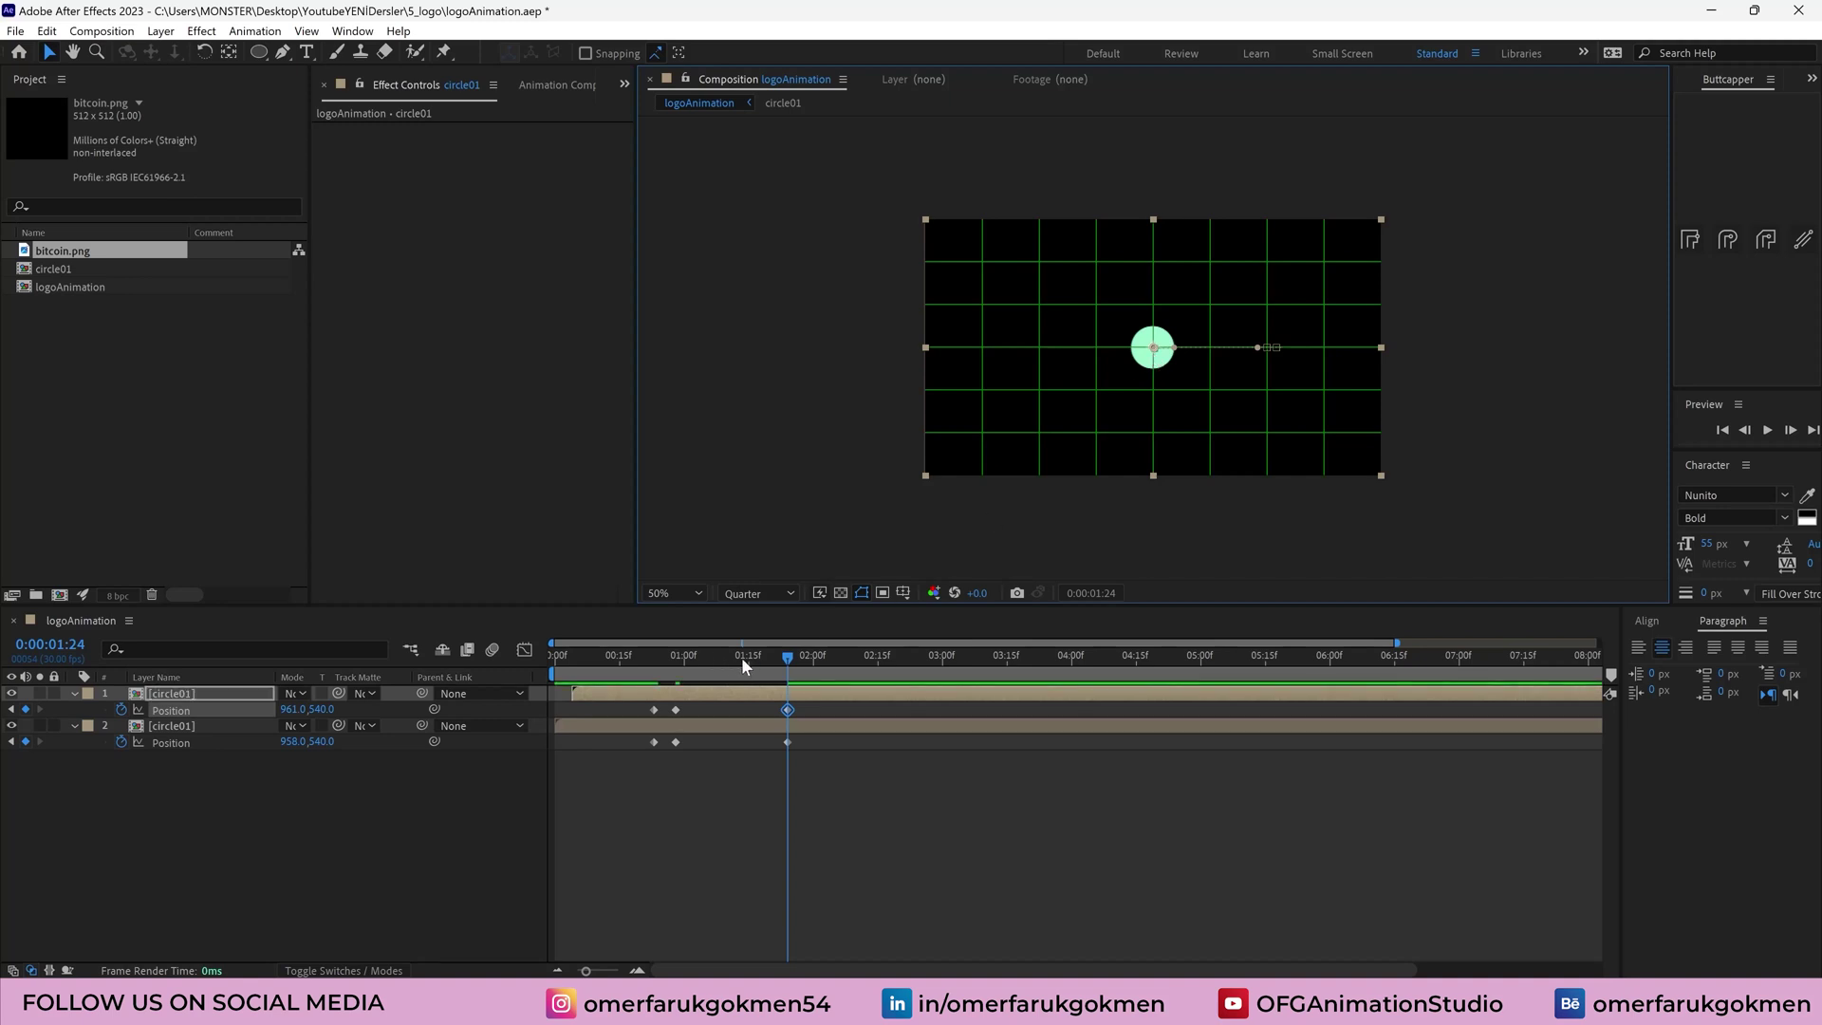
Apply Easy Ease to all position keyframes of both circle01 layers
drag(742, 657, 693, 658)
drag(811, 759, 808, 660)
right_click(673, 743)
mouse_move(756, 733)
click(925, 794)
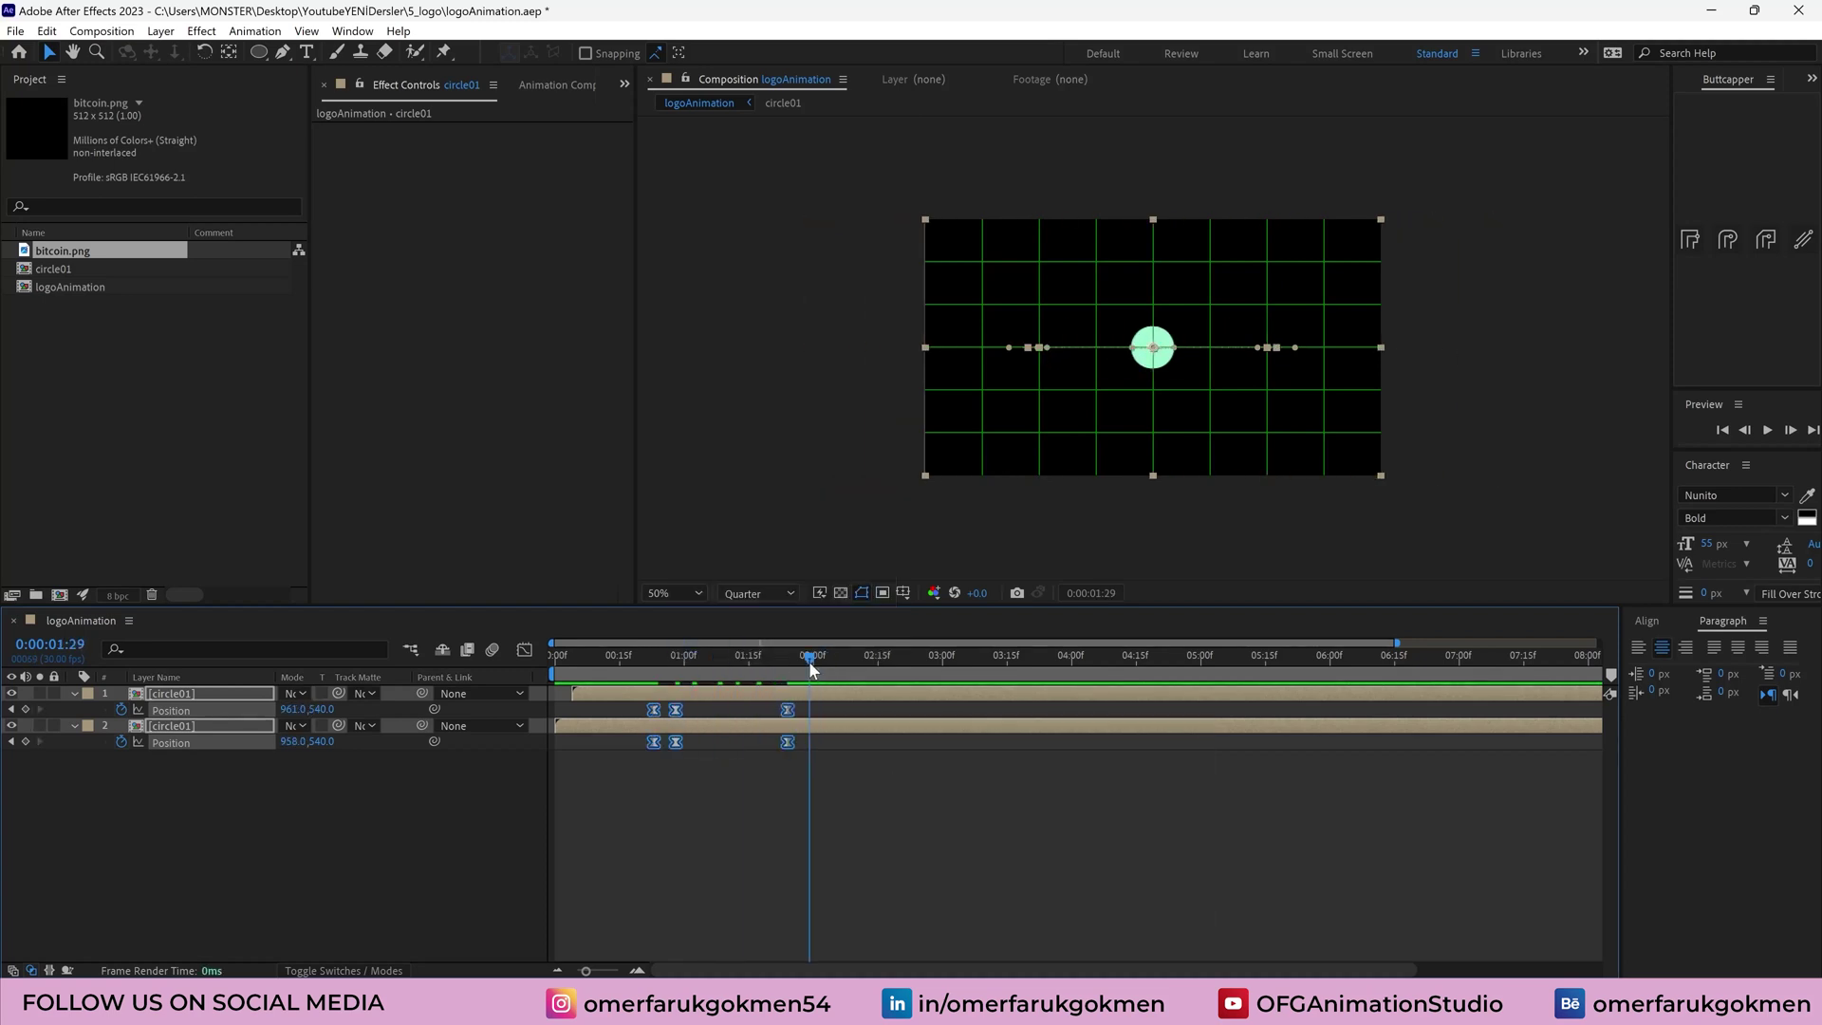
End the work area at 0:00:01:29 and preview the circles moving together
key(n)
key(space)
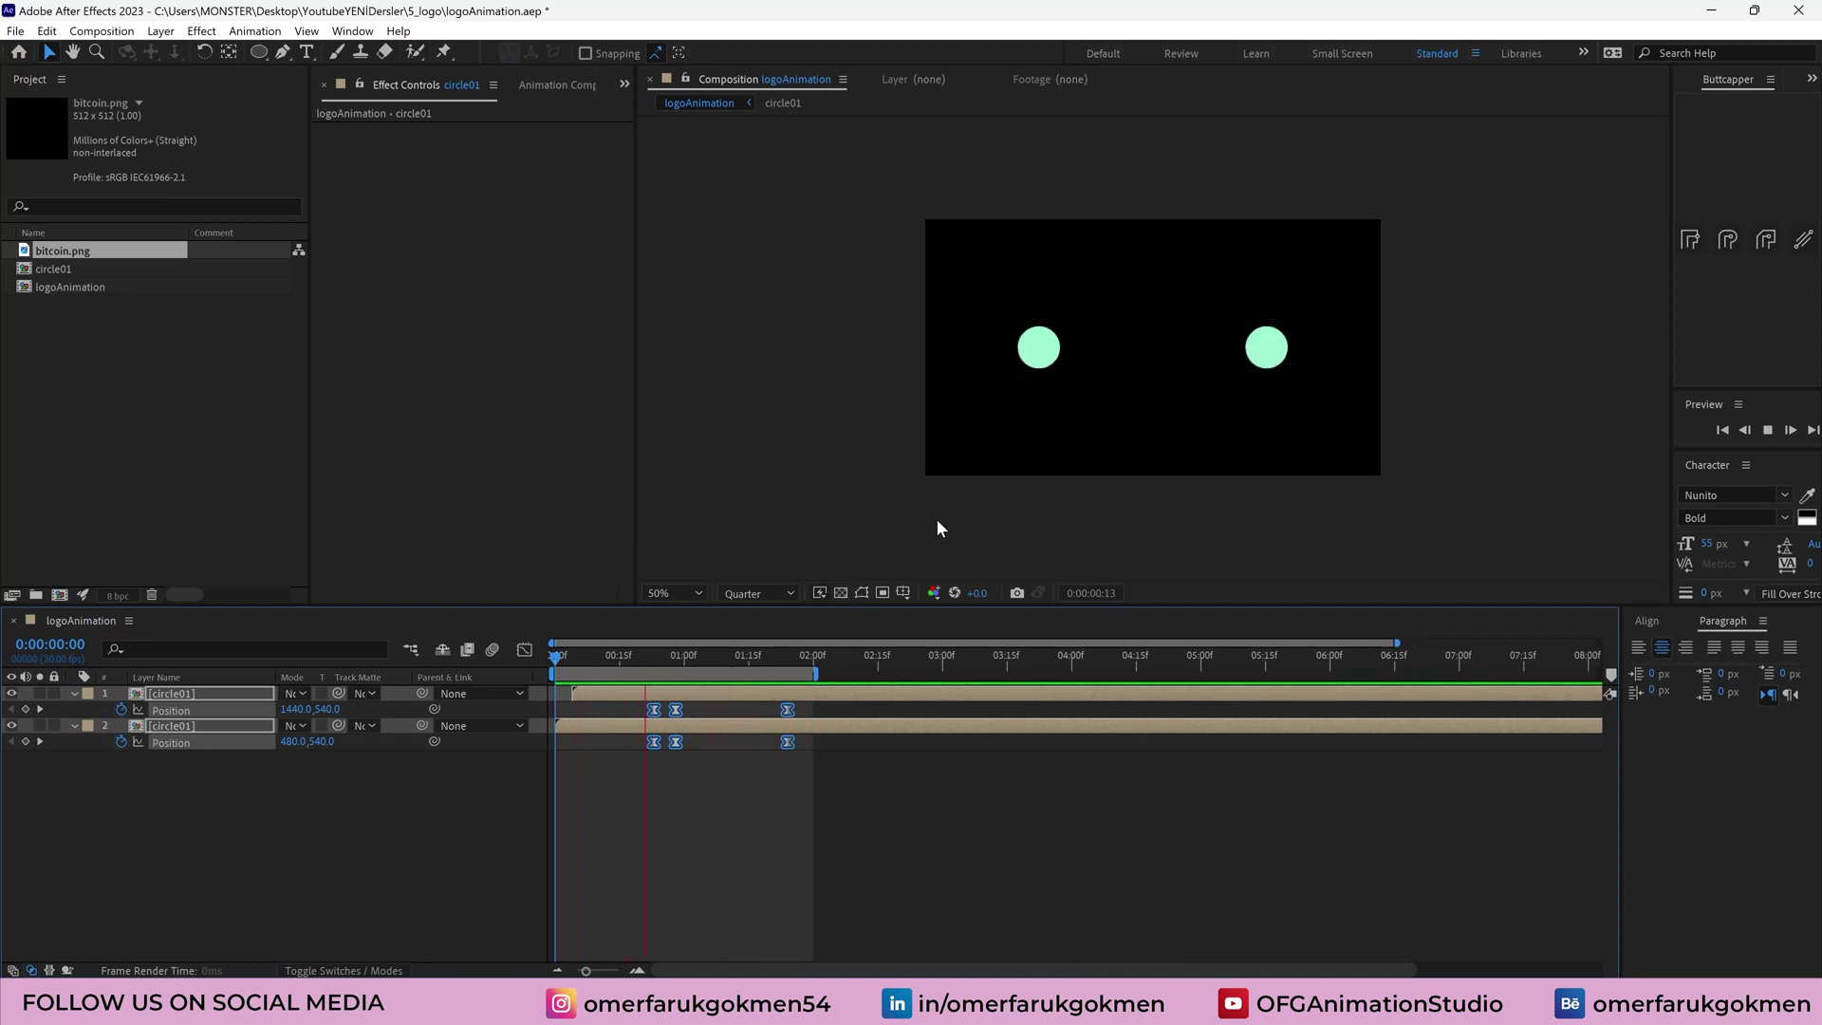
key(space)
Set the spatial interpolation of all position keyframes on both circle layers to Linear
drag(813, 708, 618, 749)
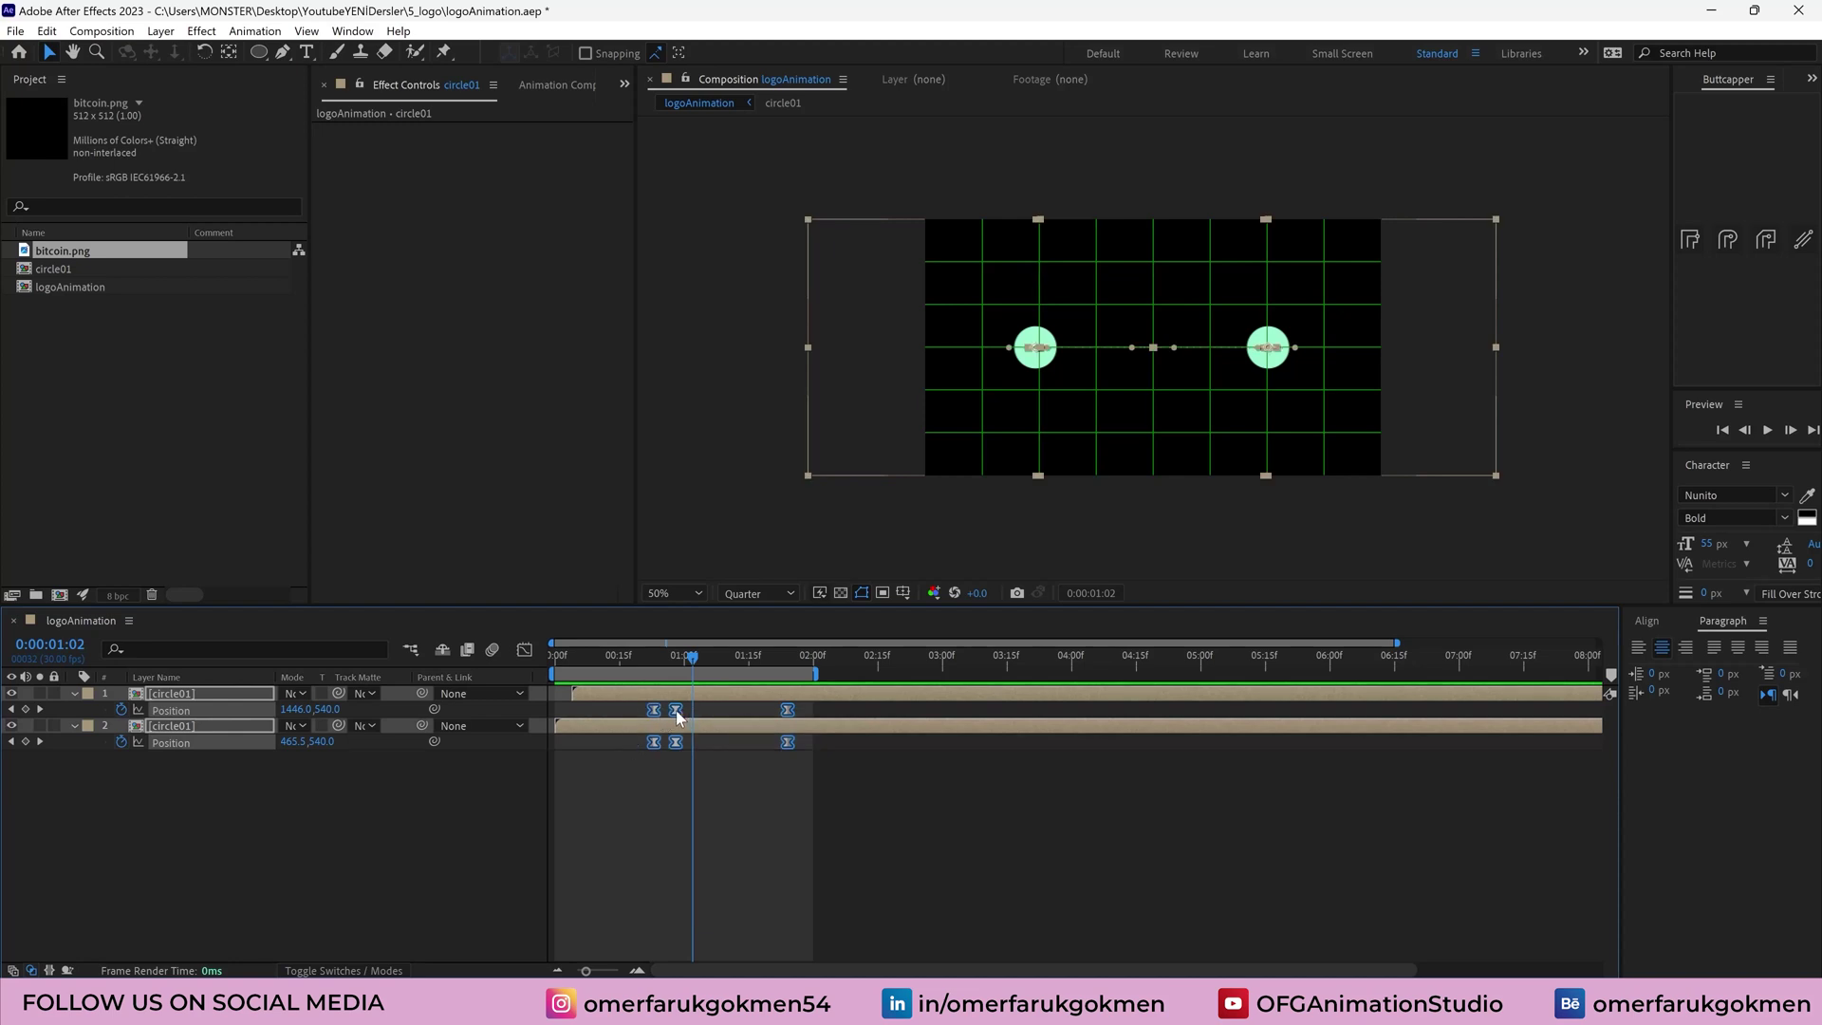
right_click(677, 711)
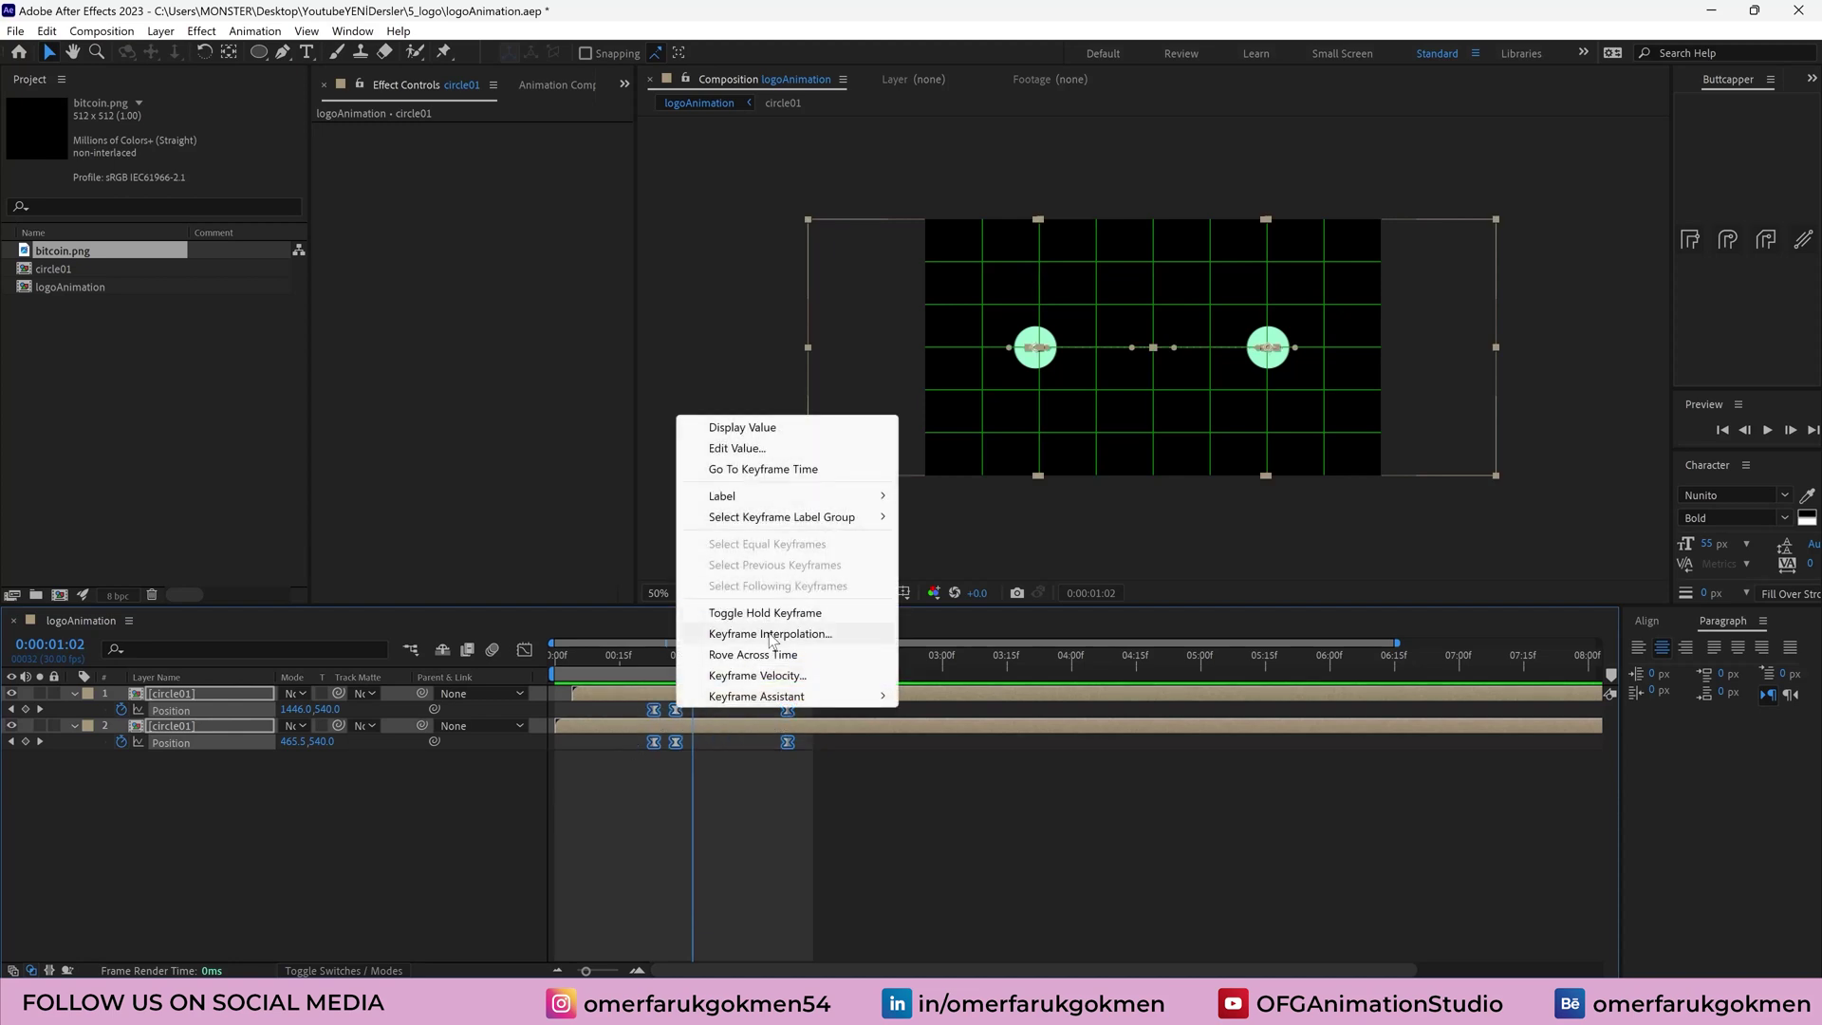
click(773, 634)
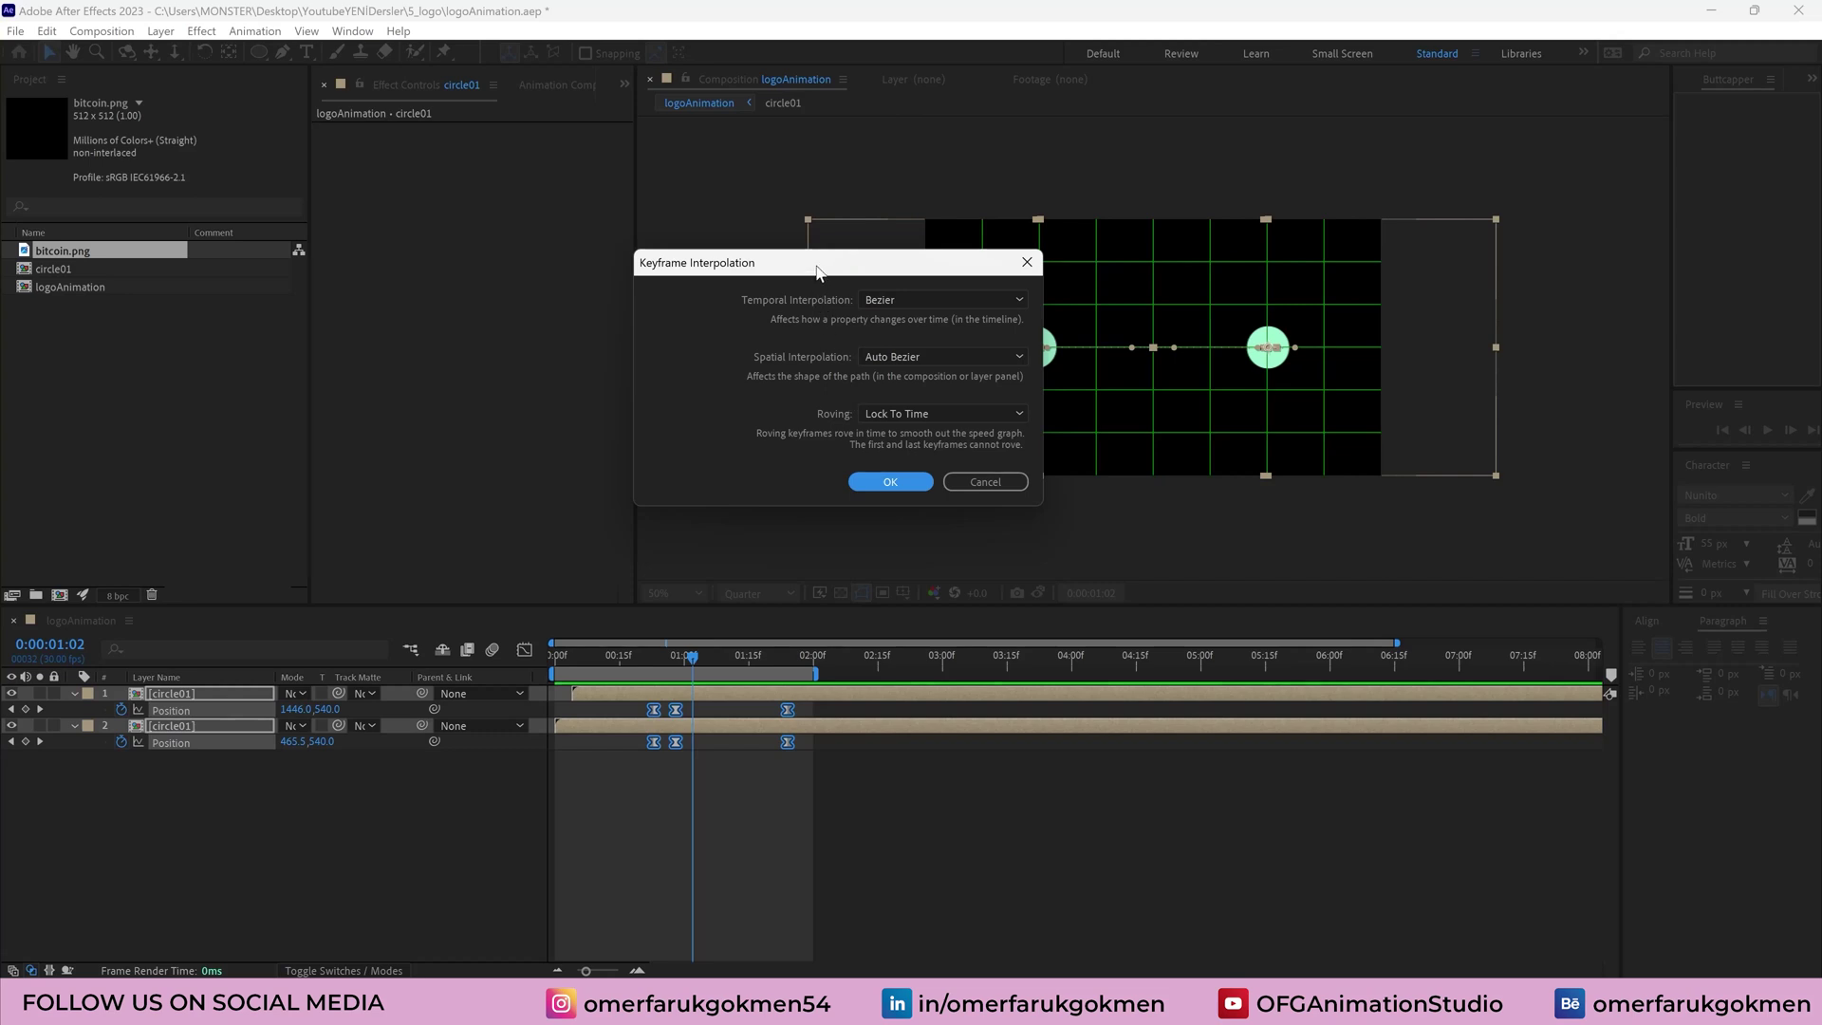
drag(818, 272, 627, 278)
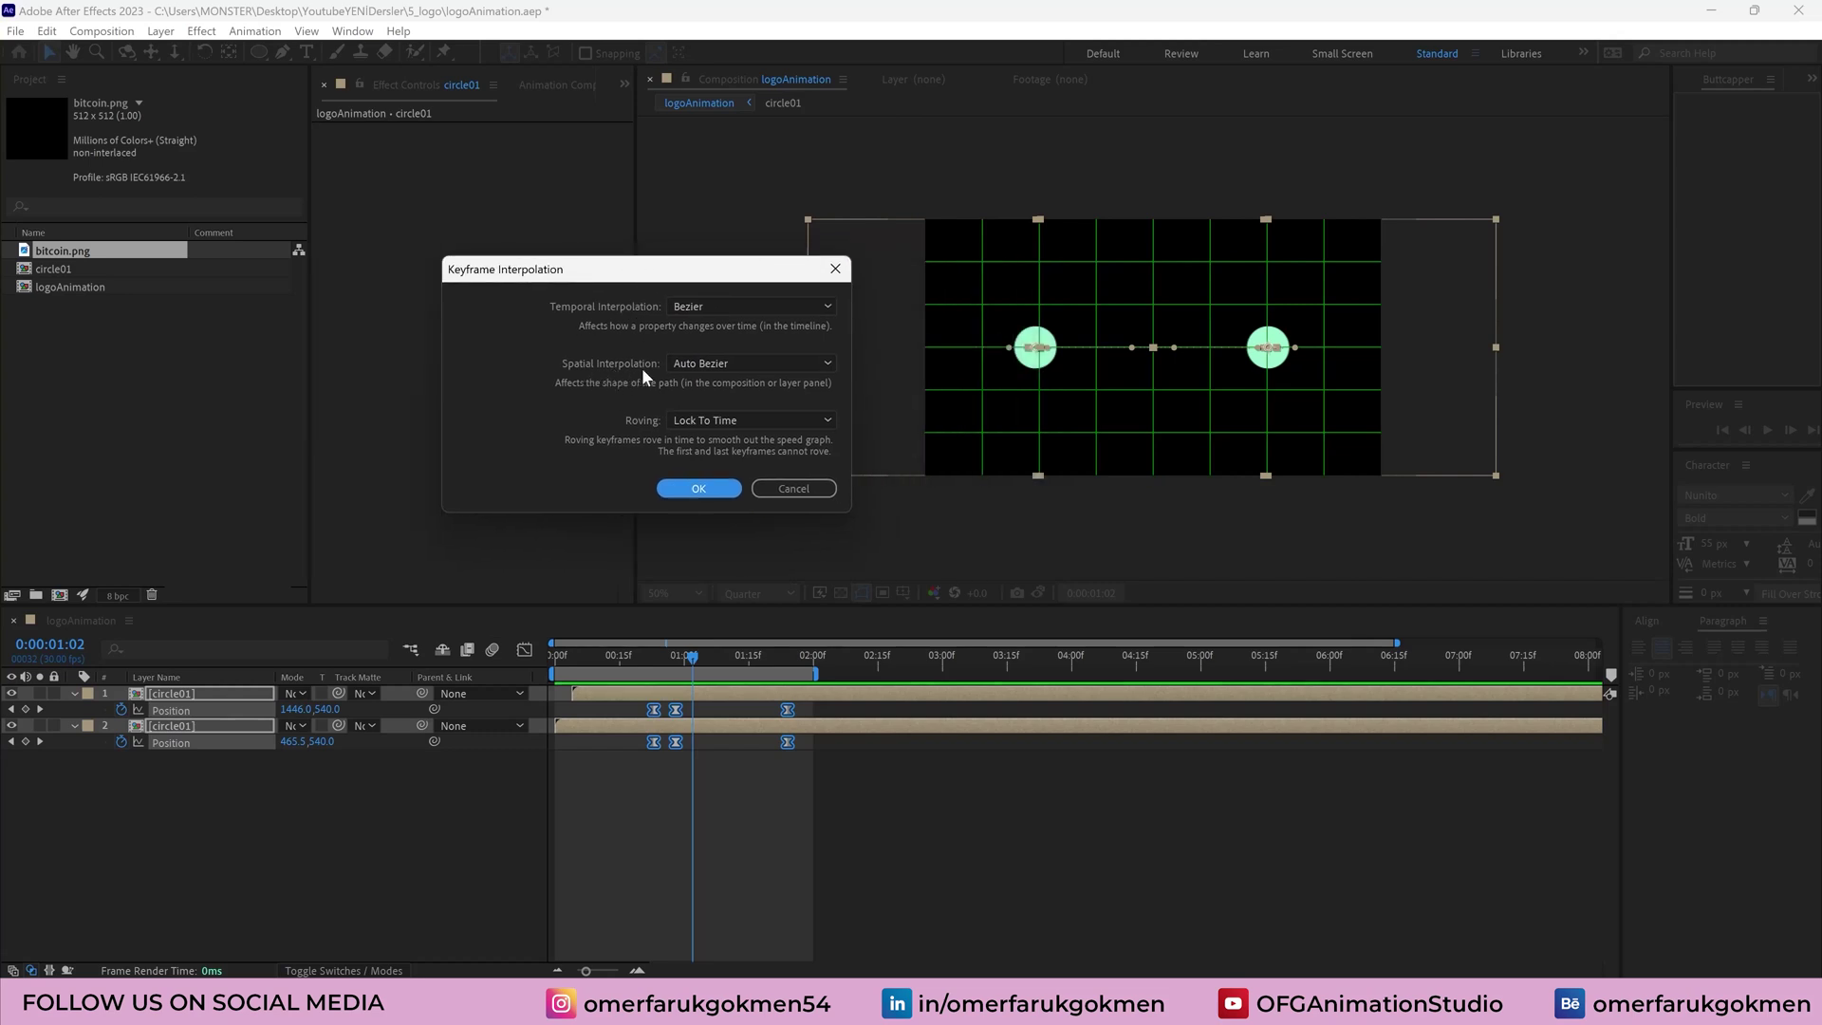
click(687, 366)
click(703, 405)
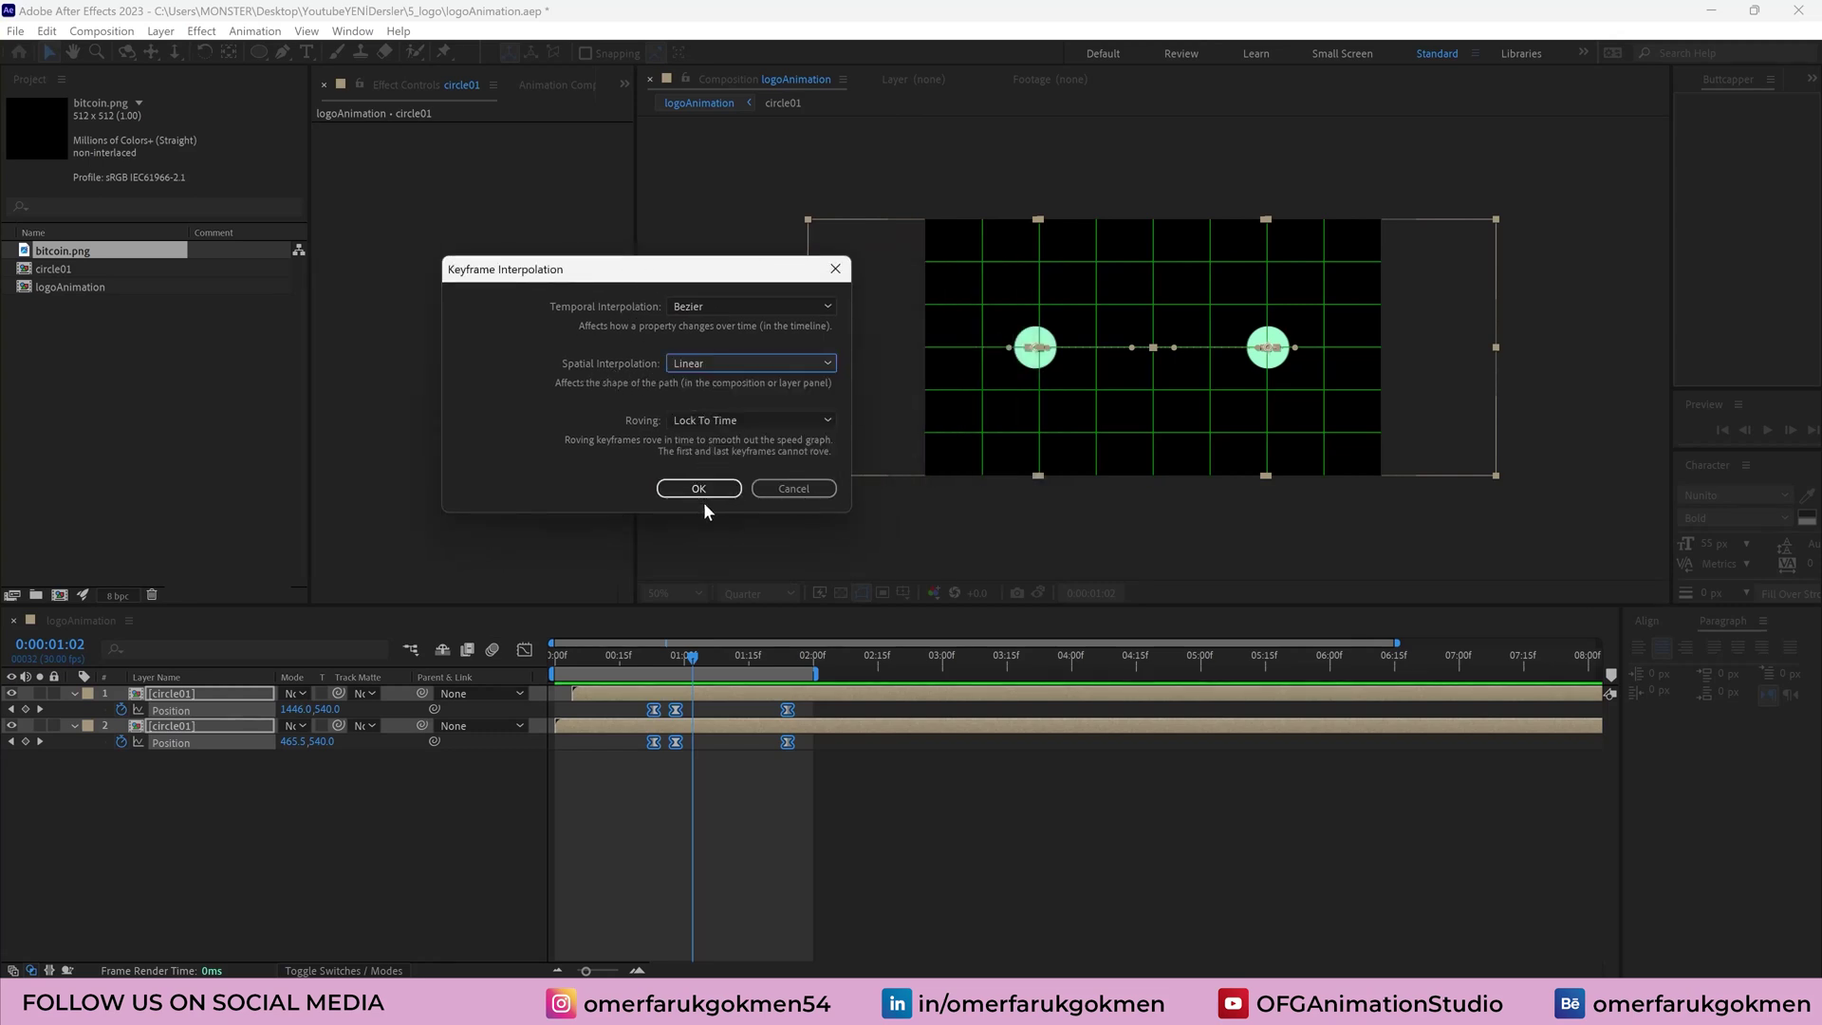
click(699, 488)
Preview the circles' movement along the linear paths and clear the keyframe selection
drag(693, 659, 651, 657)
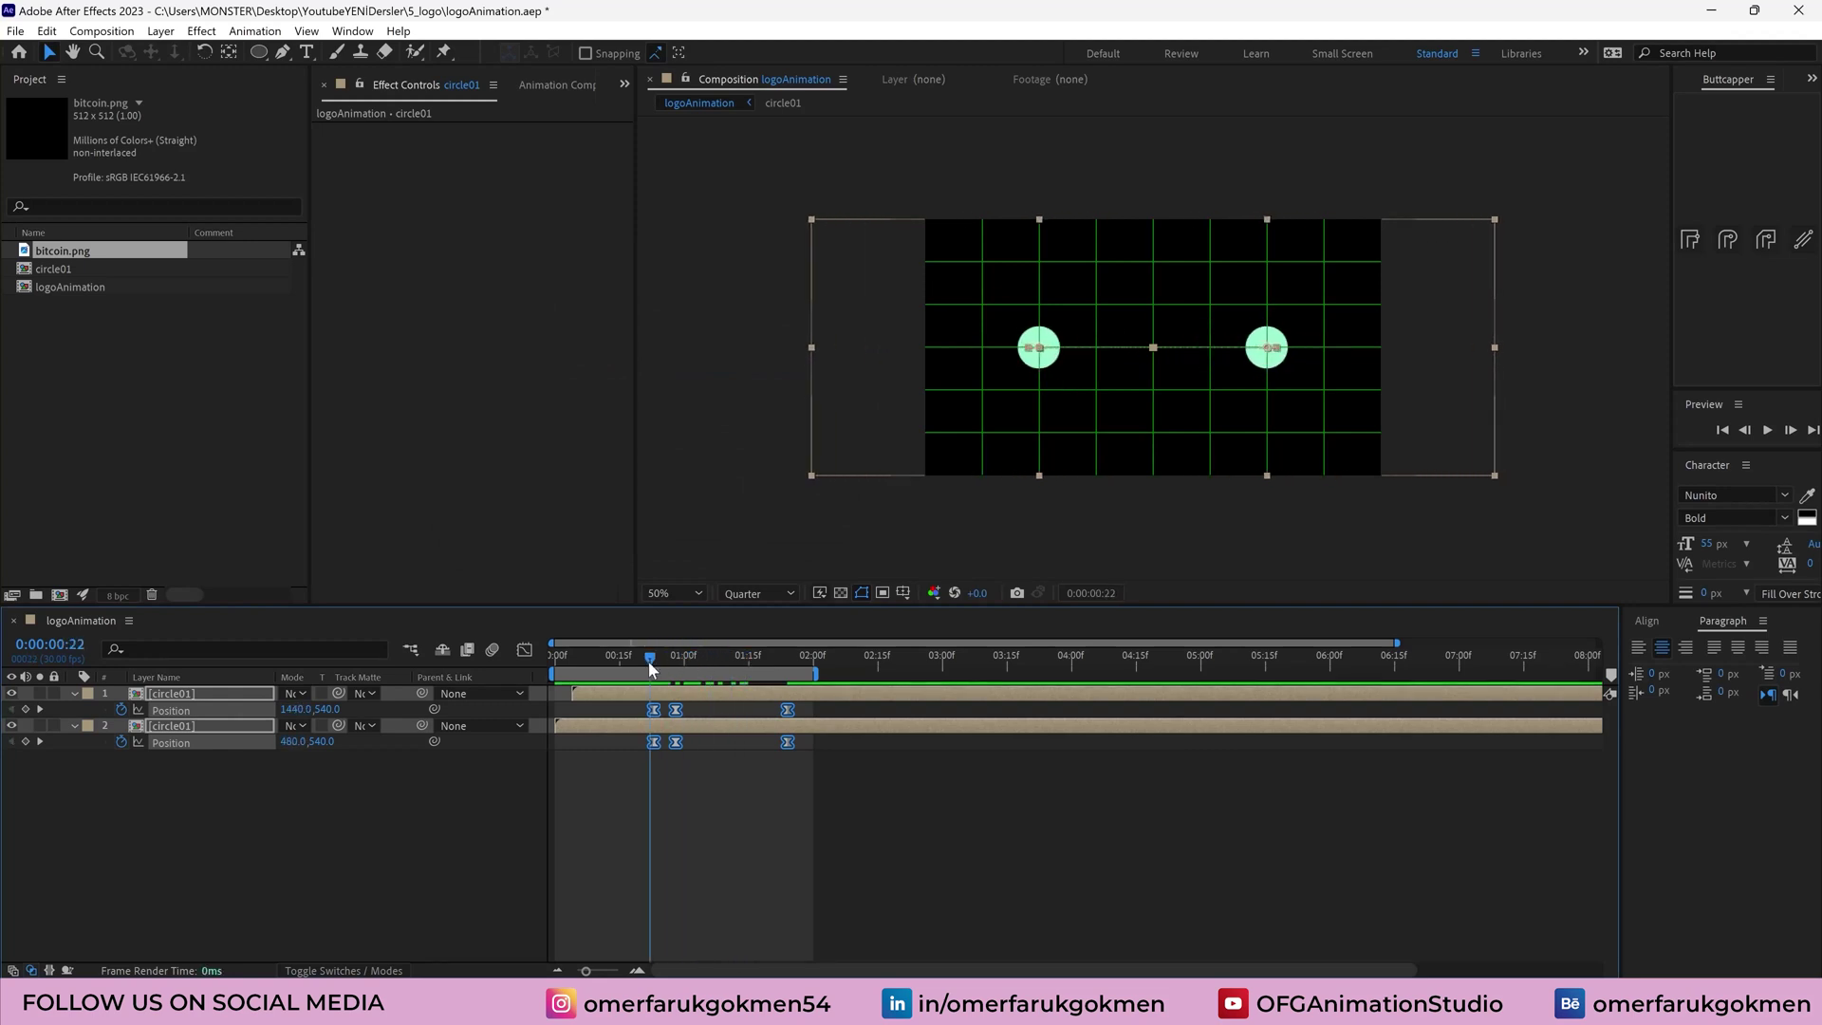
key(space)
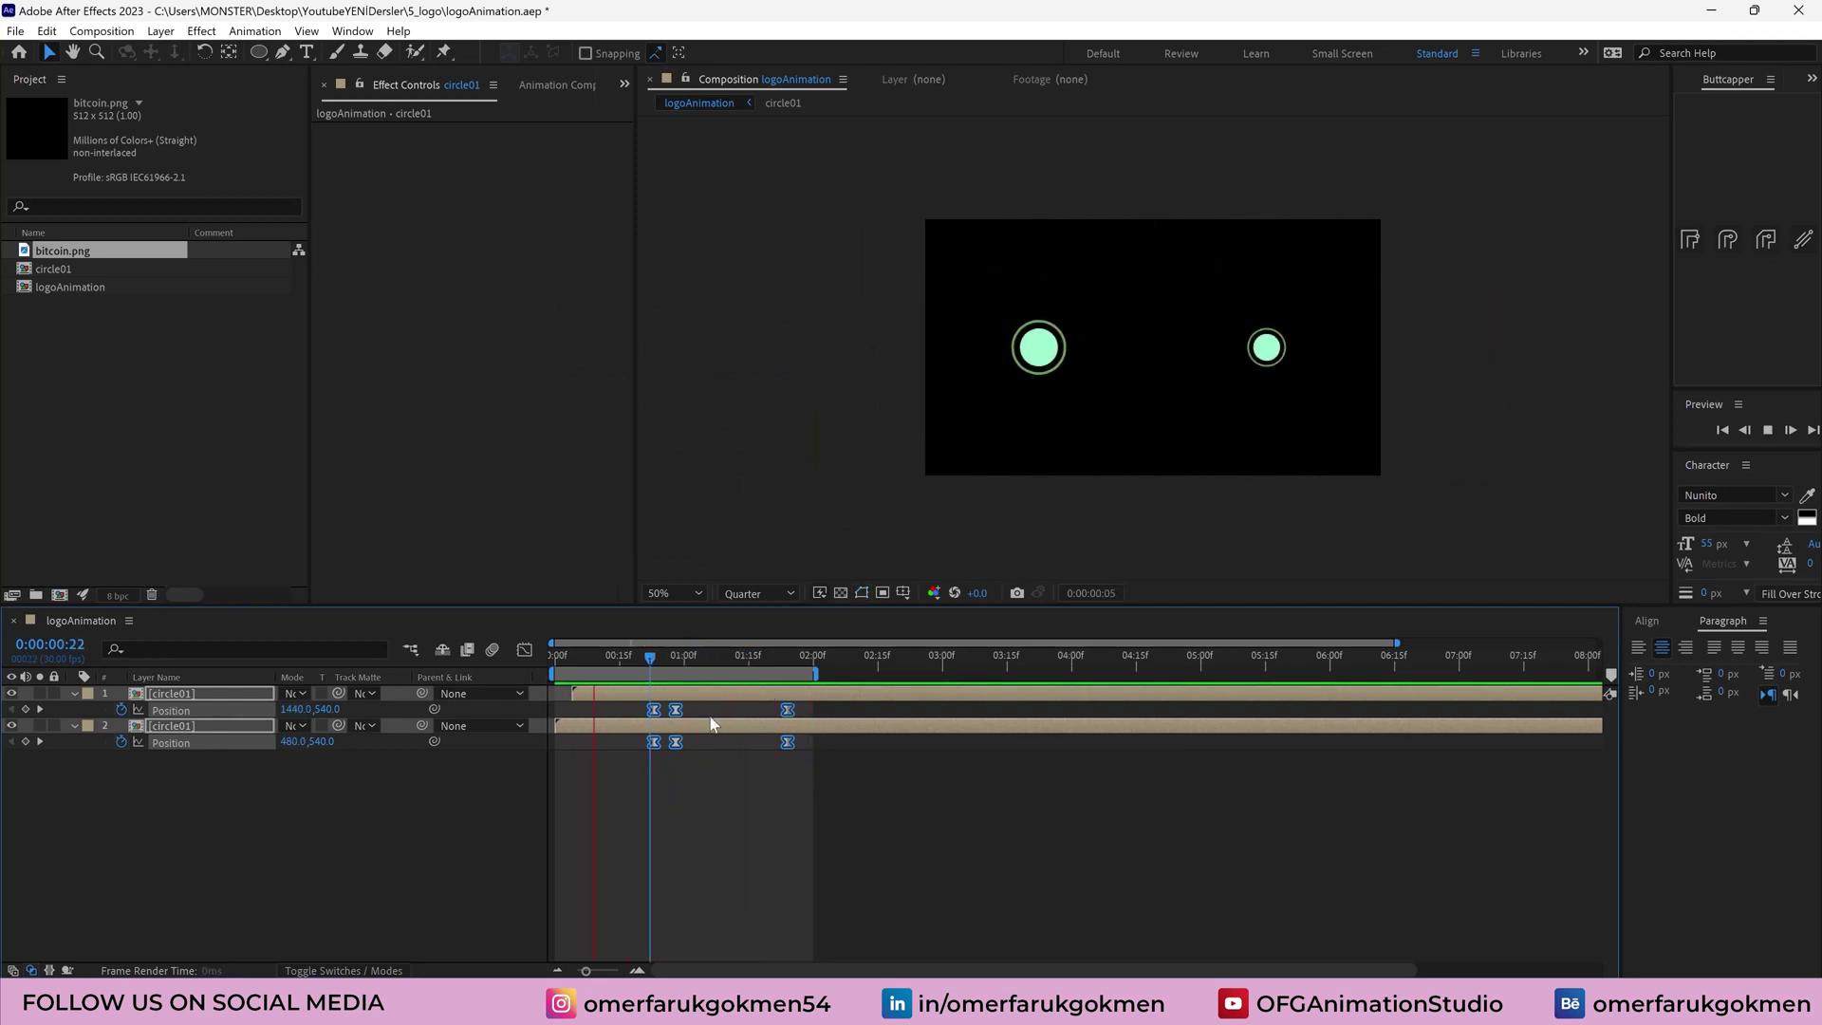
mouse_move(688, 659)
mouse_down()
mouse_move(642, 658)
mouse_move(724, 665)
mouse_up()
click(799, 718)
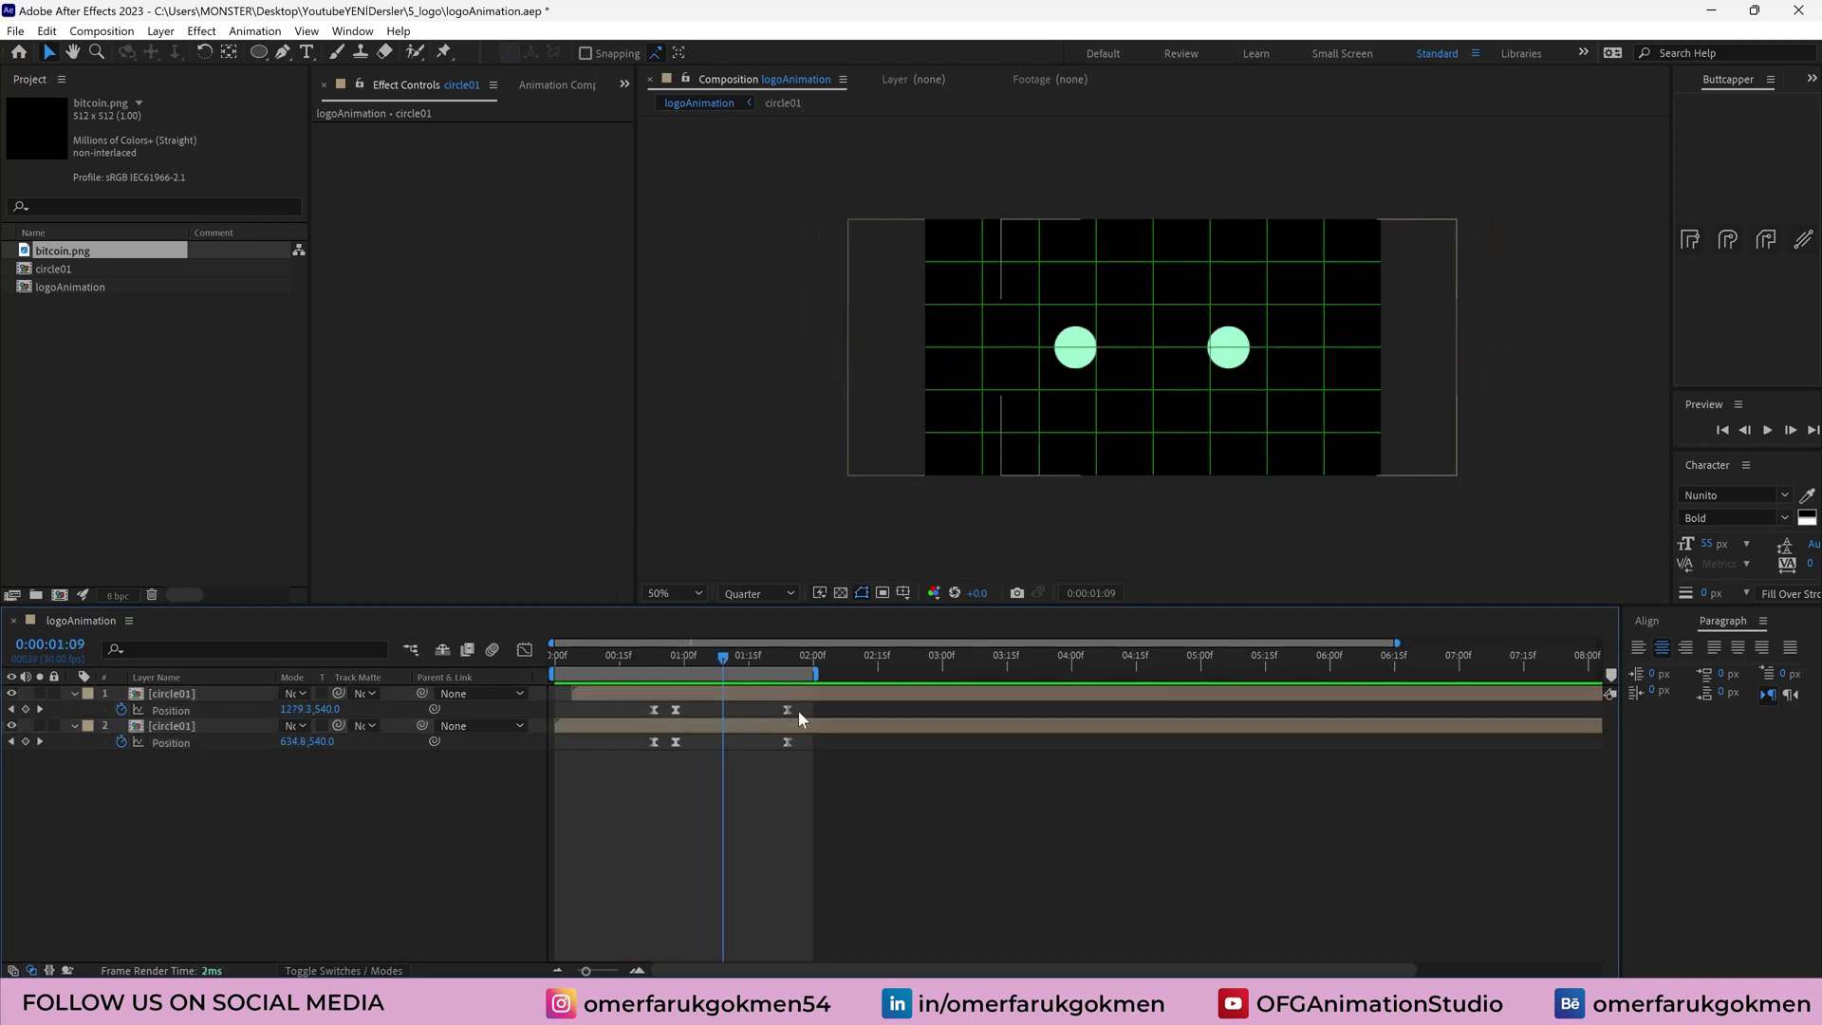
Show both layers' position keyframes in the Graph Editor and lengthen the middle keyframes' incoming ease so the outward move peaks early
drag(806, 707, 617, 745)
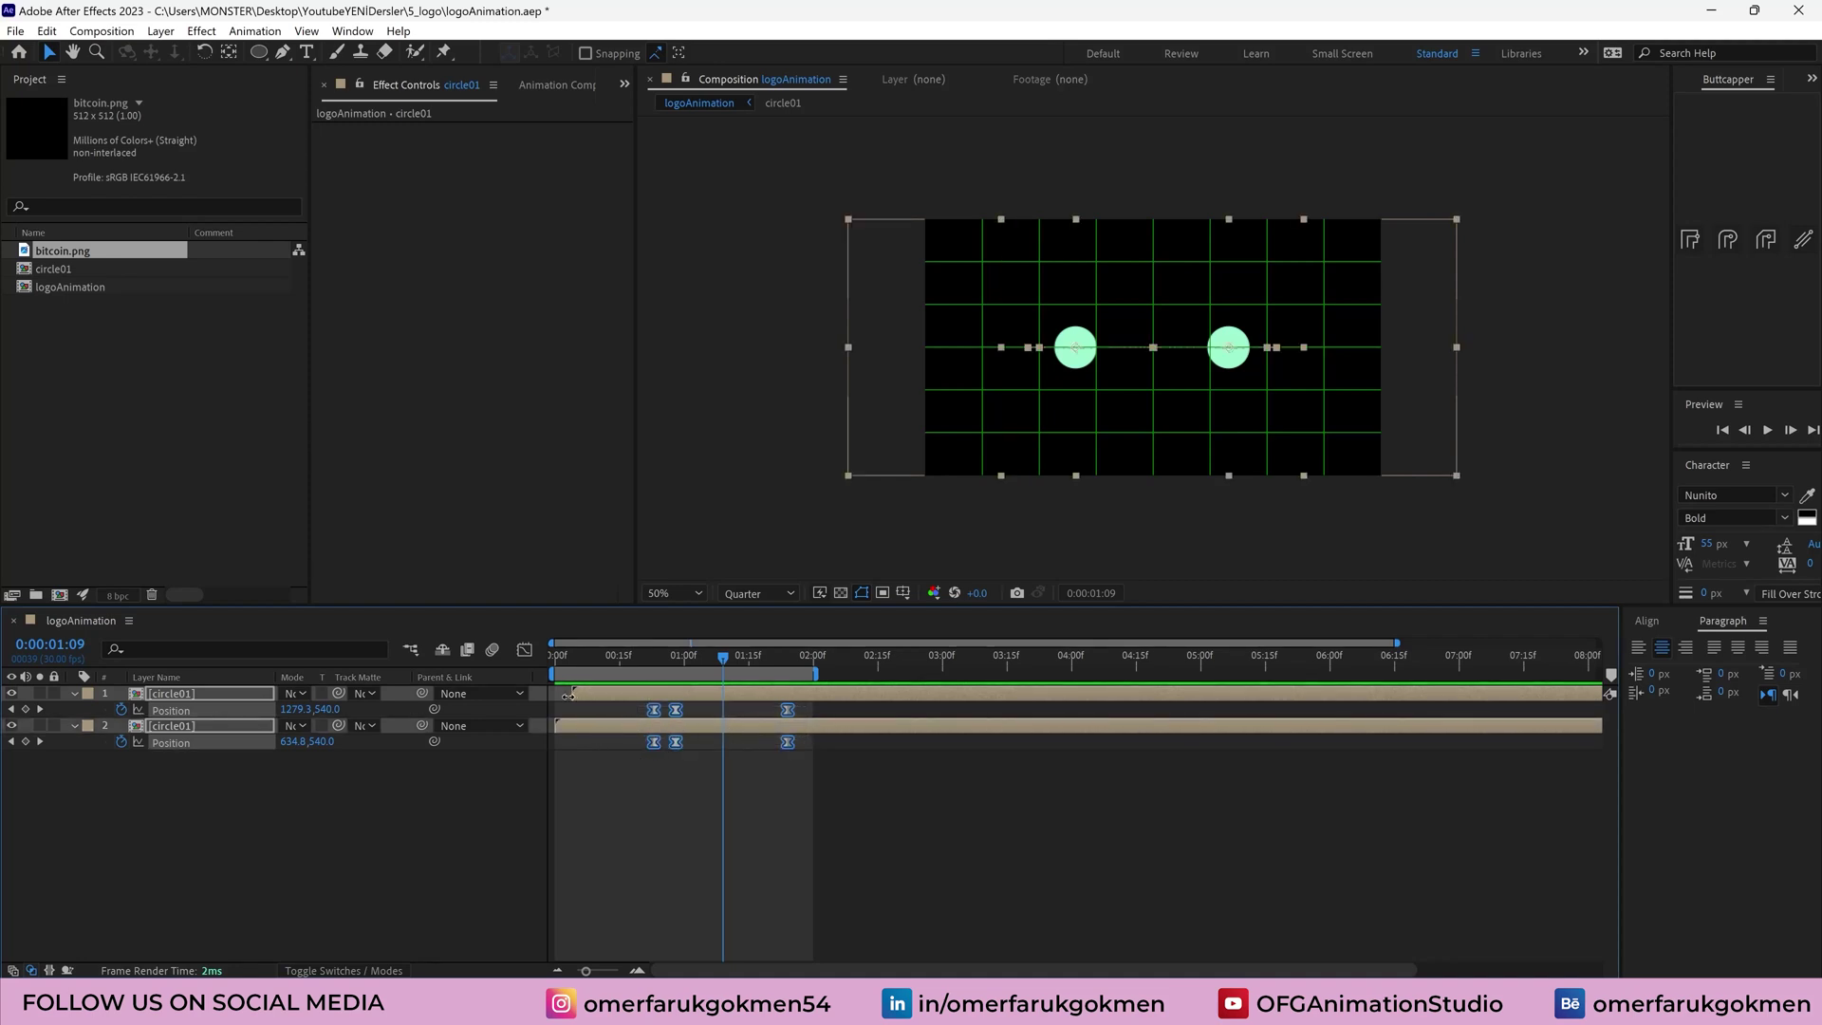
click(525, 651)
click(1023, 950)
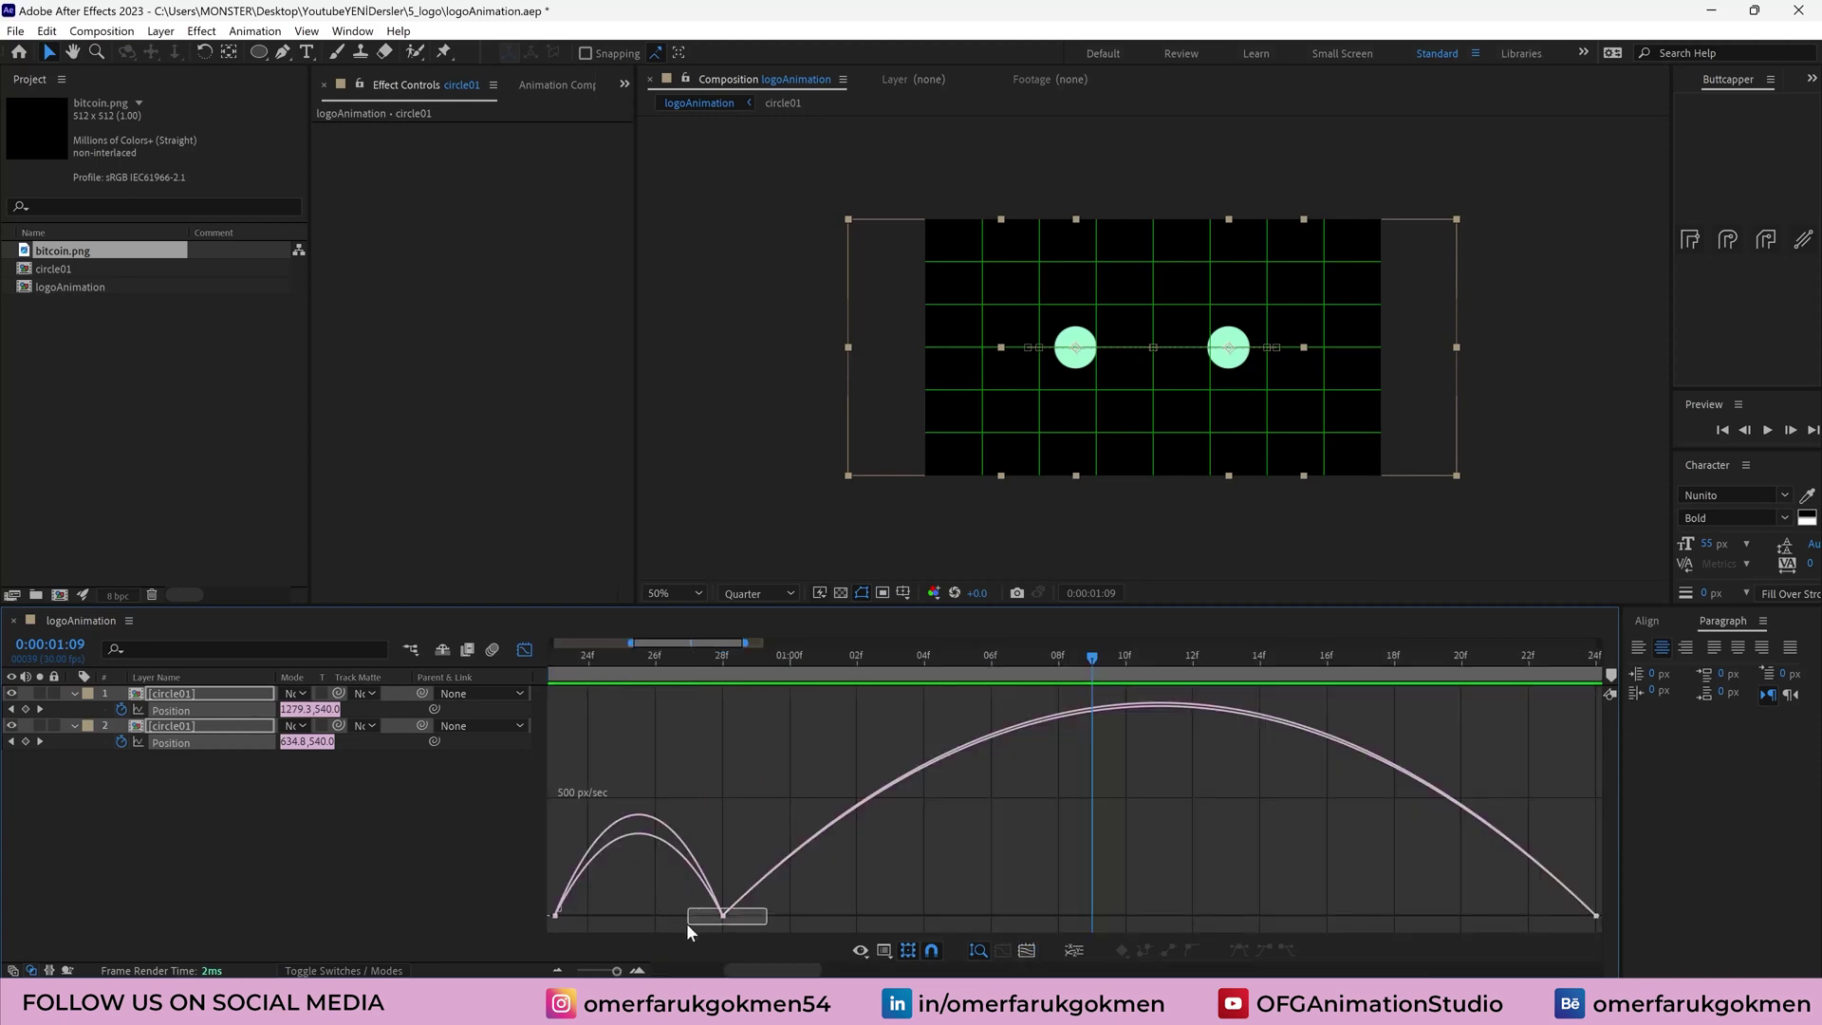
drag(686, 923, 669, 909)
Start the work area at 0:00:00:17, just before the first position keyframes
drag(644, 654, 488, 672)
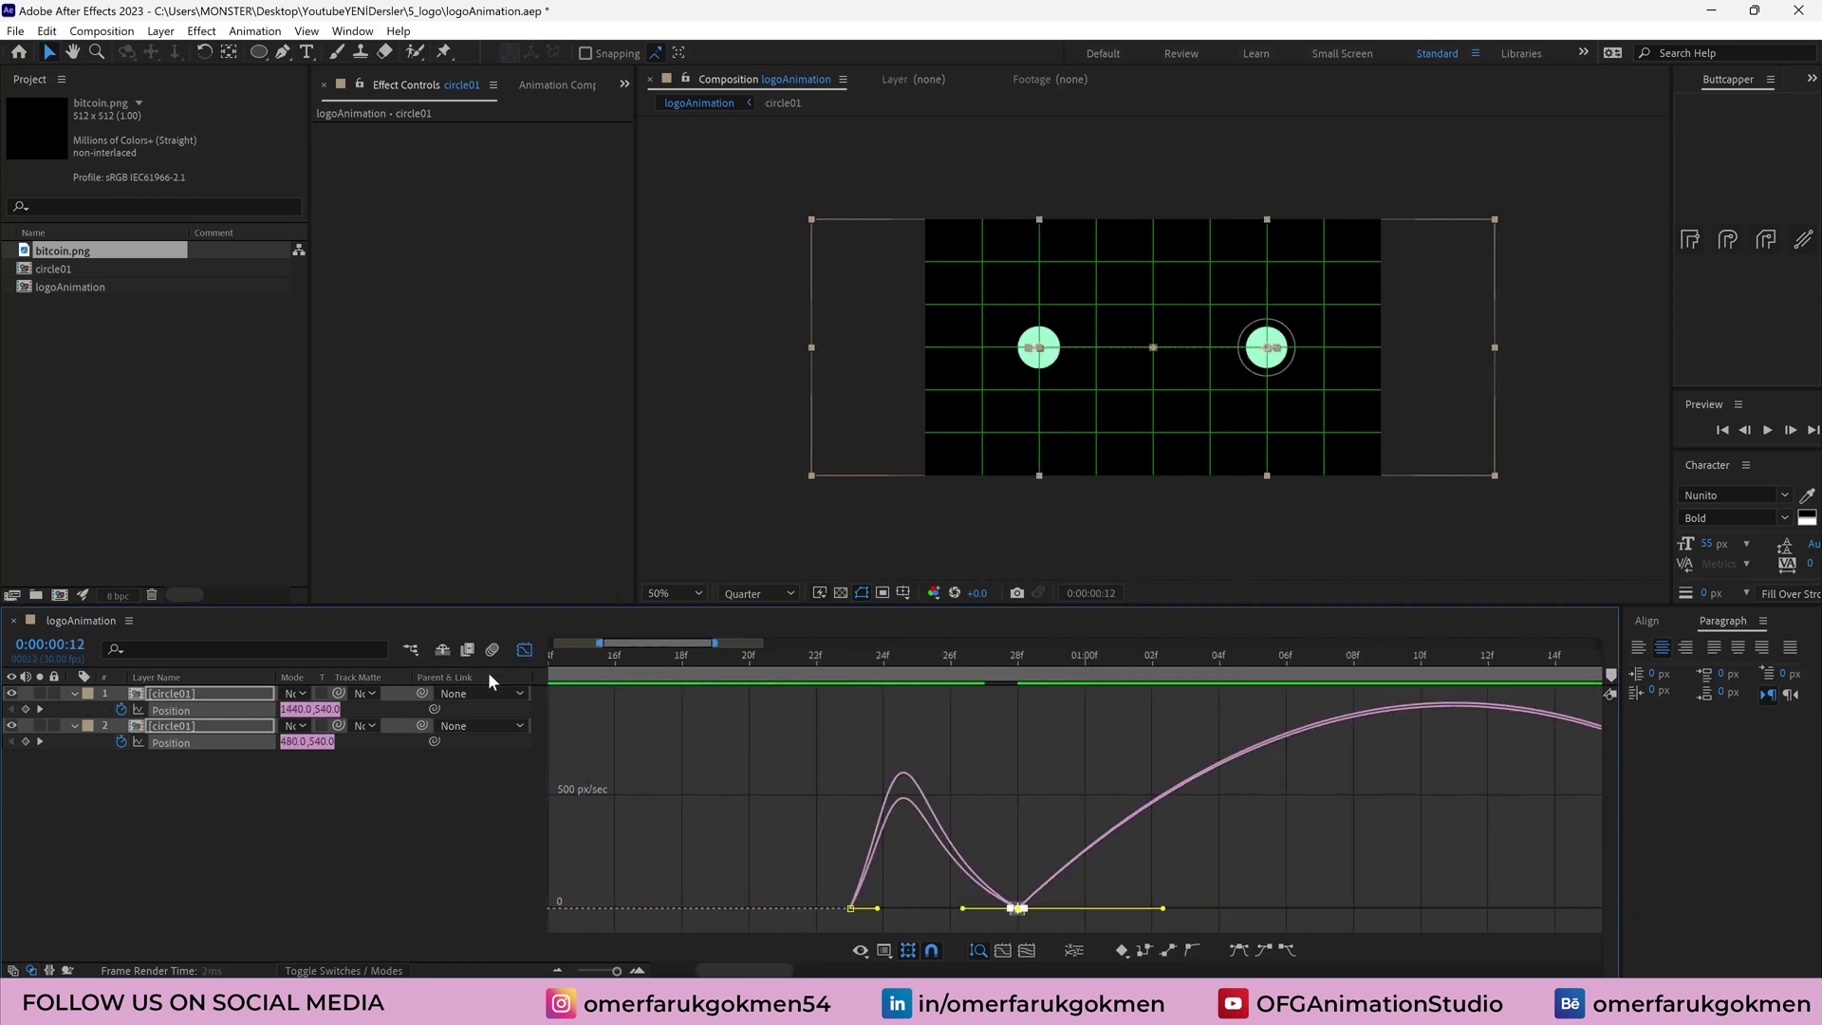
click(660, 664)
key(b)
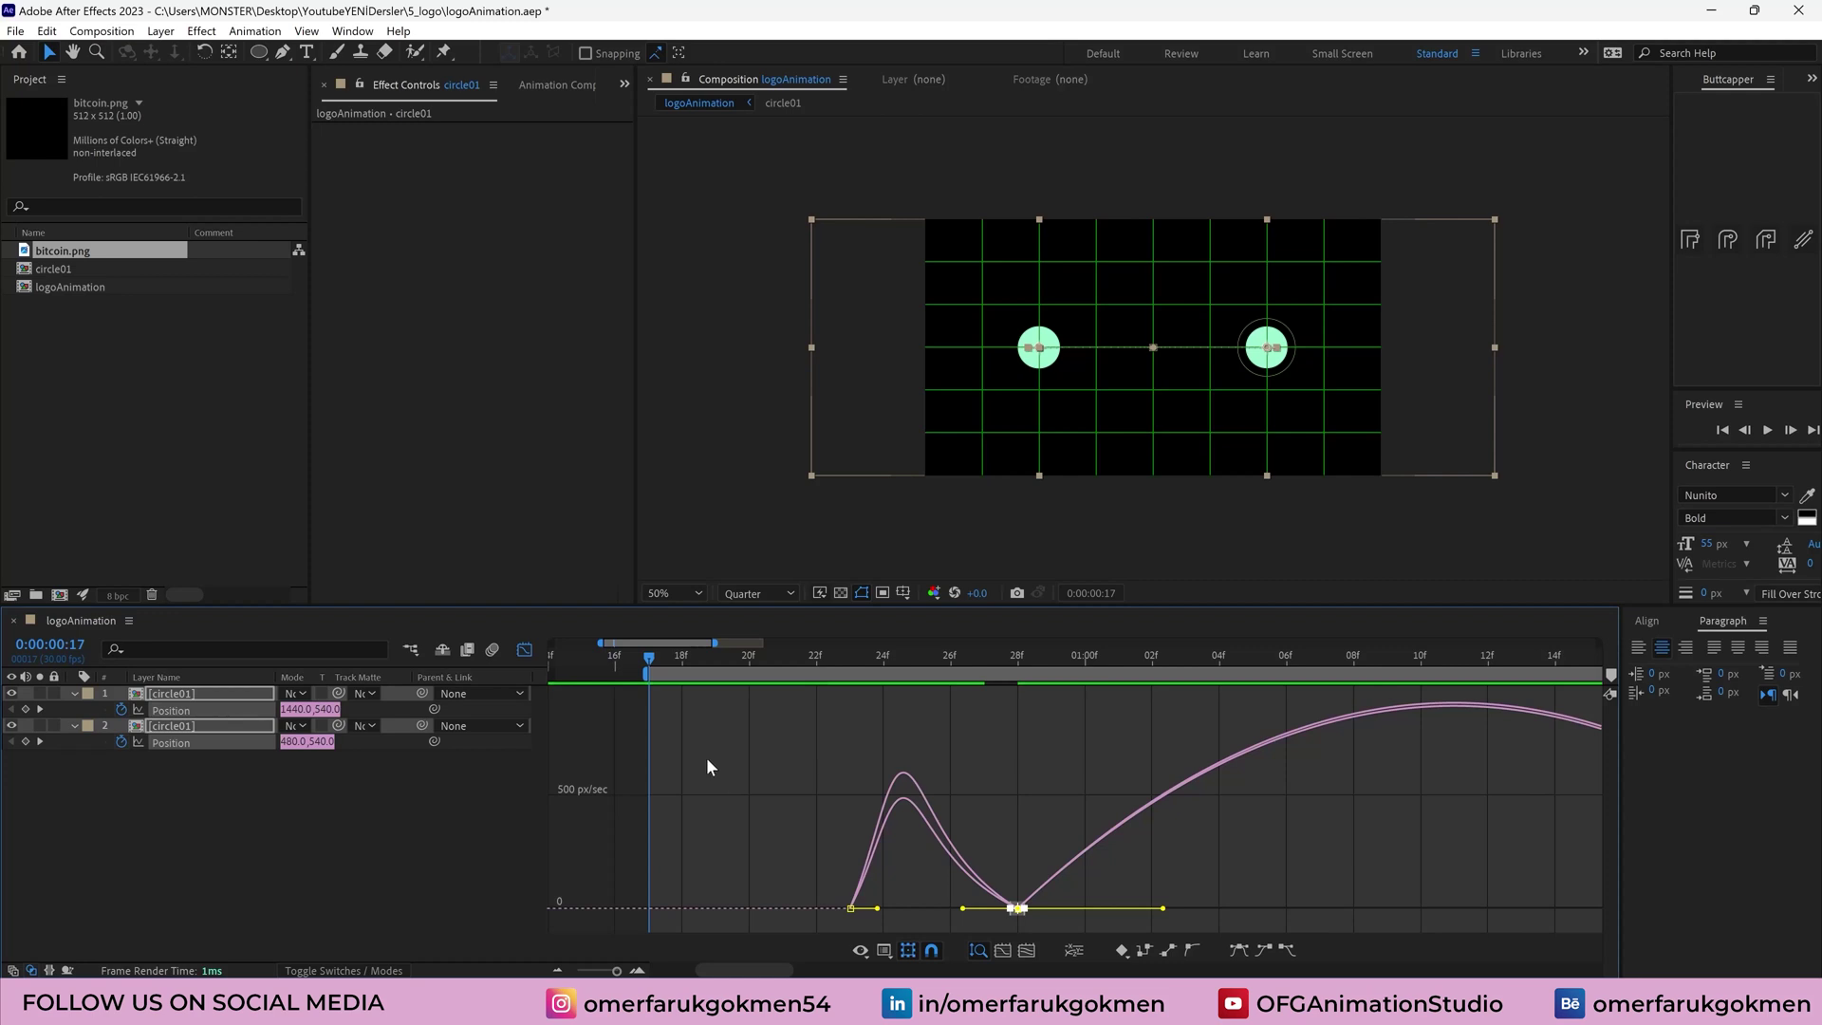
Stretch the ease handles of the middle and last position keyframes toward each other, forming a sharp speed peak between them
drag(649, 656, 1011, 683)
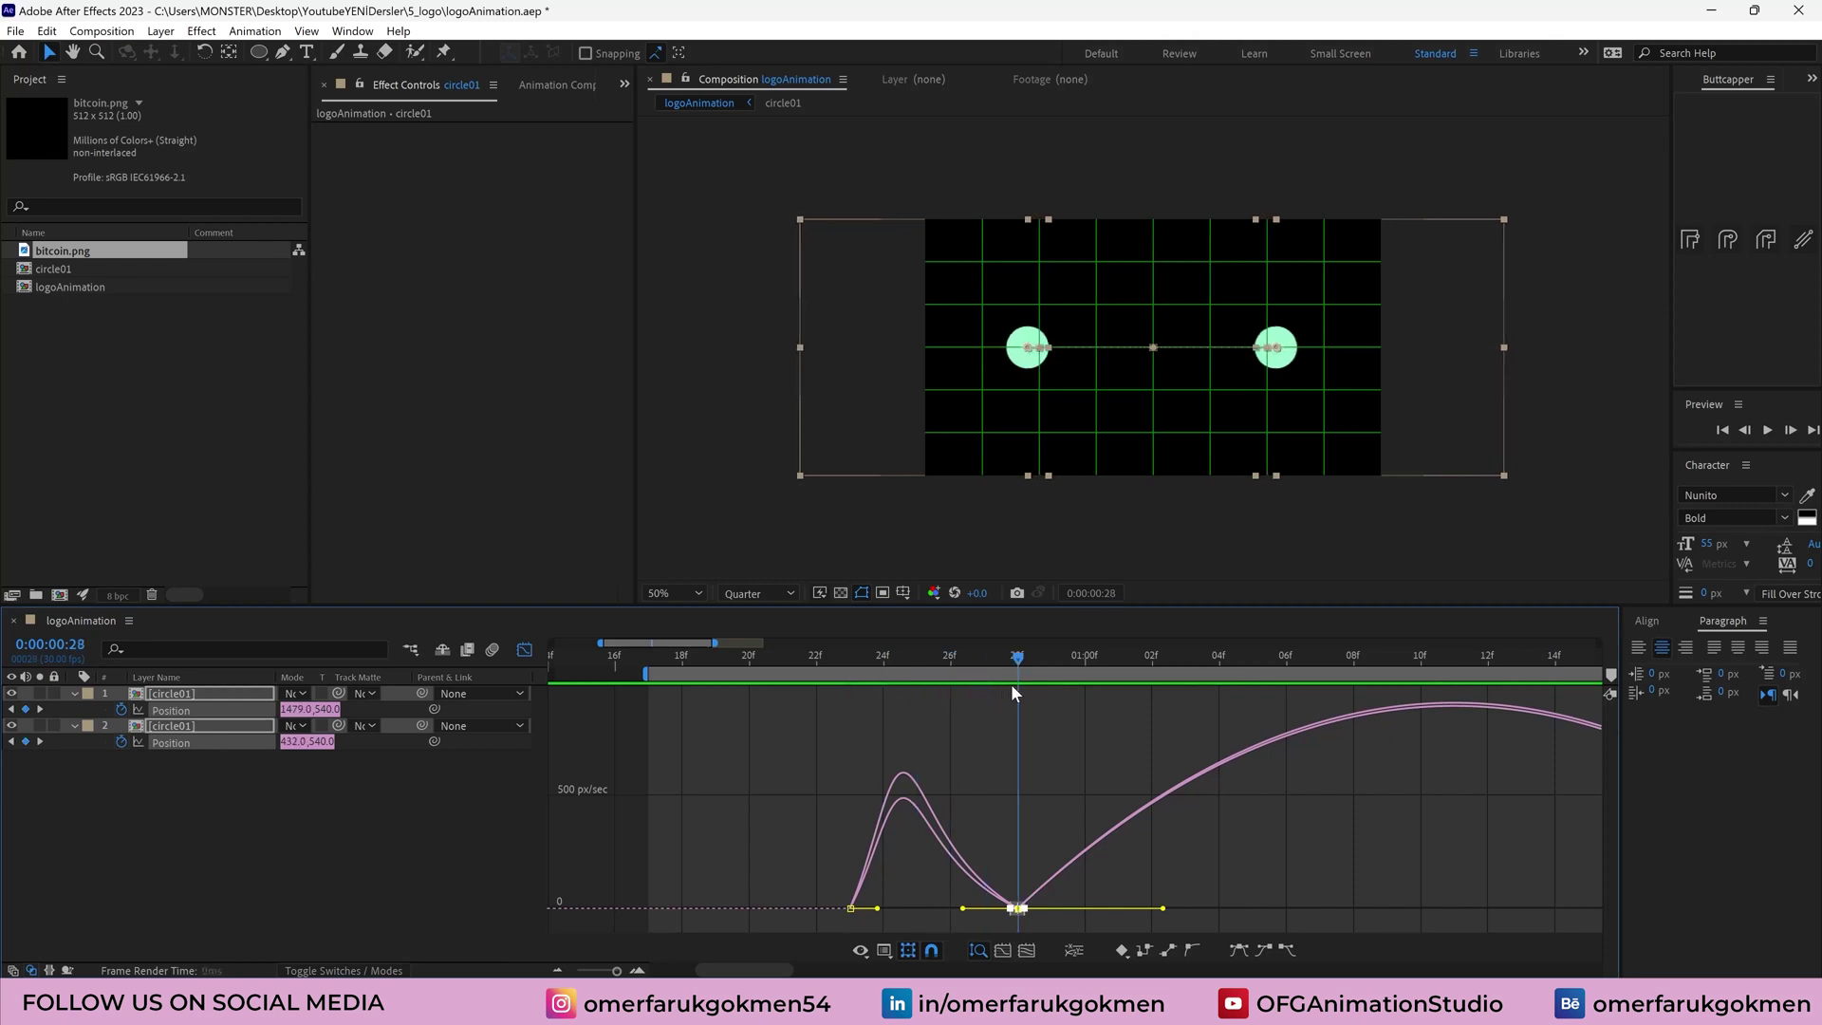
key(minus)
drag(845, 659, 1065, 707)
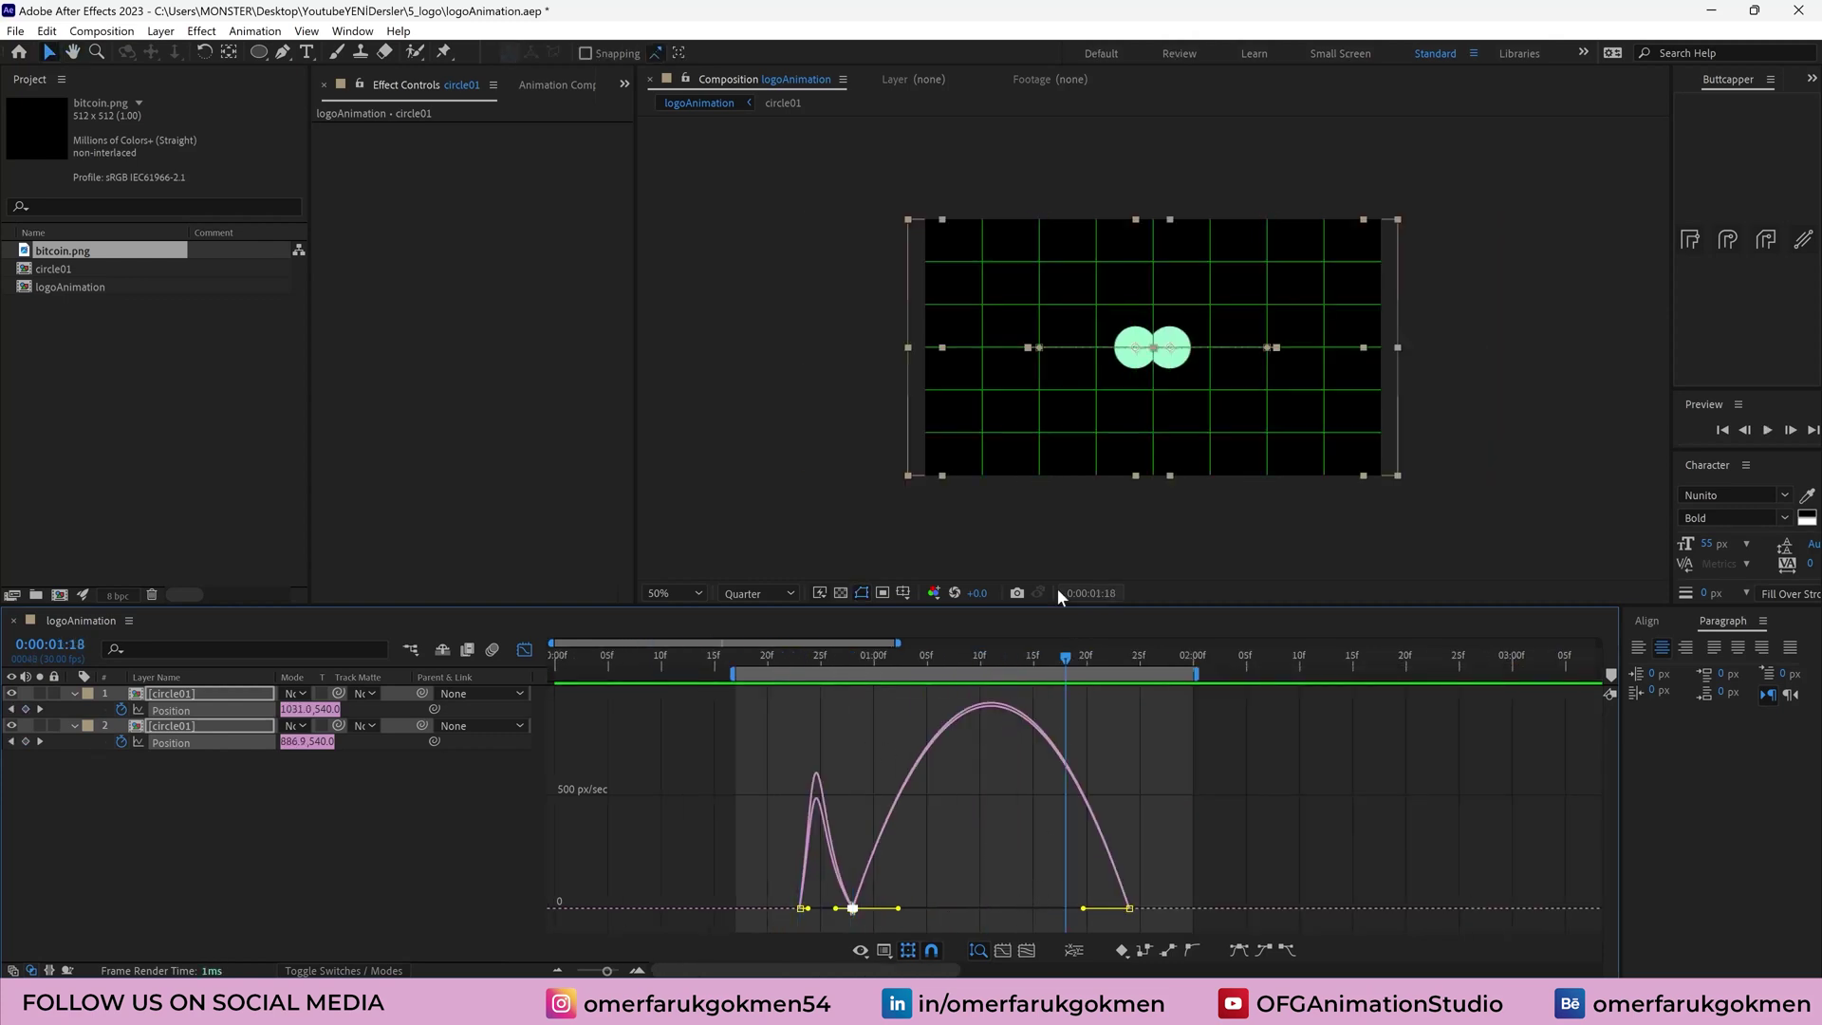
drag(862, 662, 902, 662)
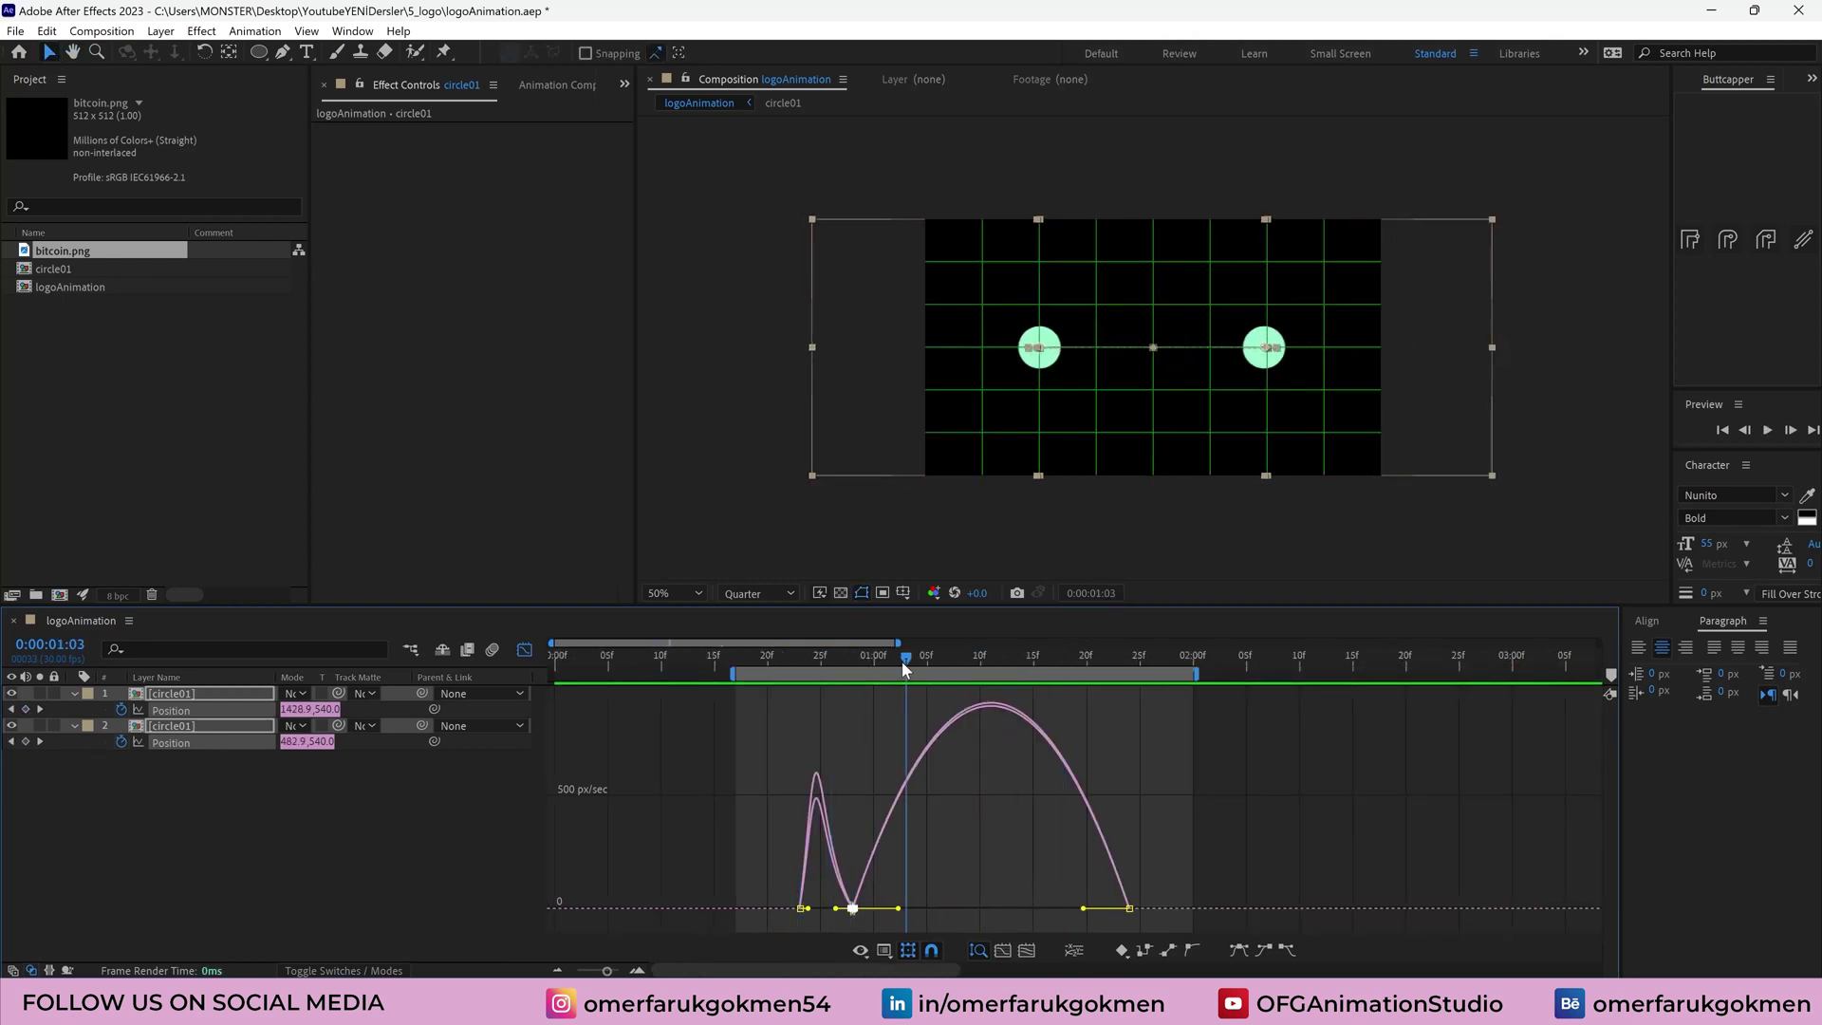
drag(1166, 886, 1061, 920)
mouse_move(1167, 885)
mouse_down()
mouse_move(1057, 919)
mouse_move(1081, 908)
mouse_move(813, 925)
mouse_move(968, 905)
mouse_up()
drag(1169, 890, 990, 911)
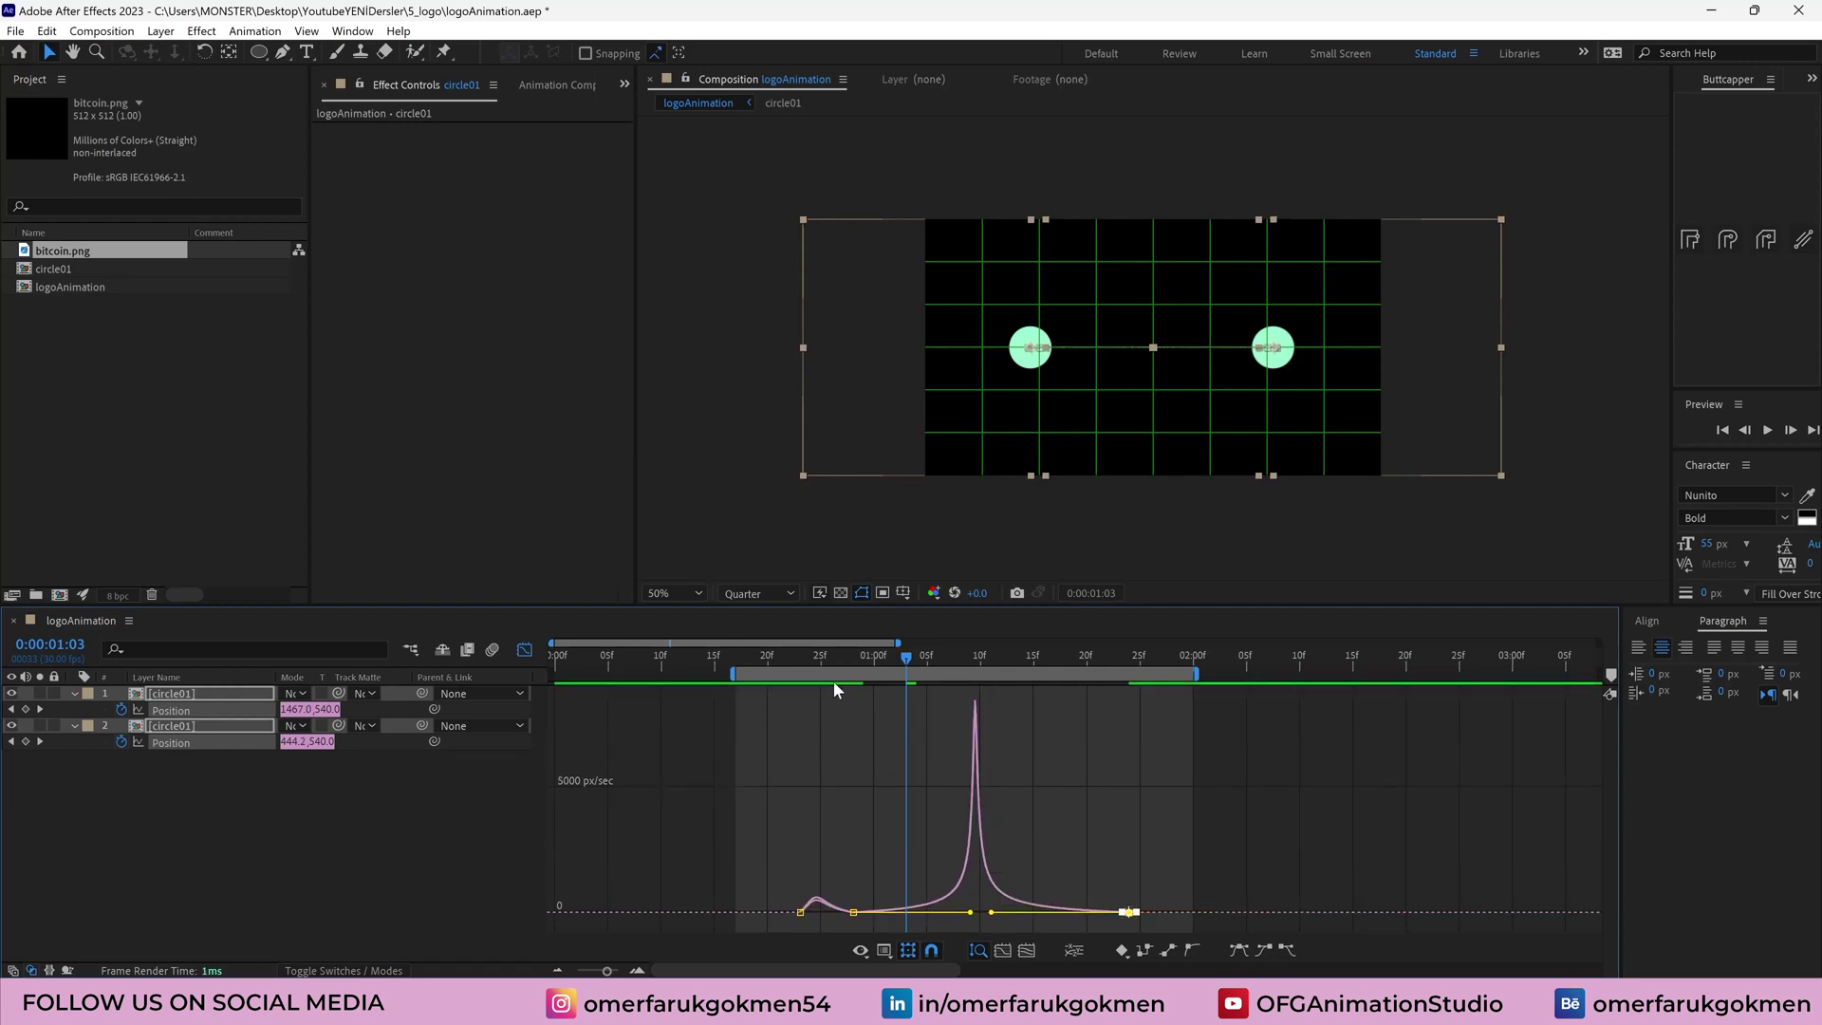
Preview the work area to check the sharpened easing of the two circles
click(810, 657)
drag(808, 661, 780, 670)
key(space)
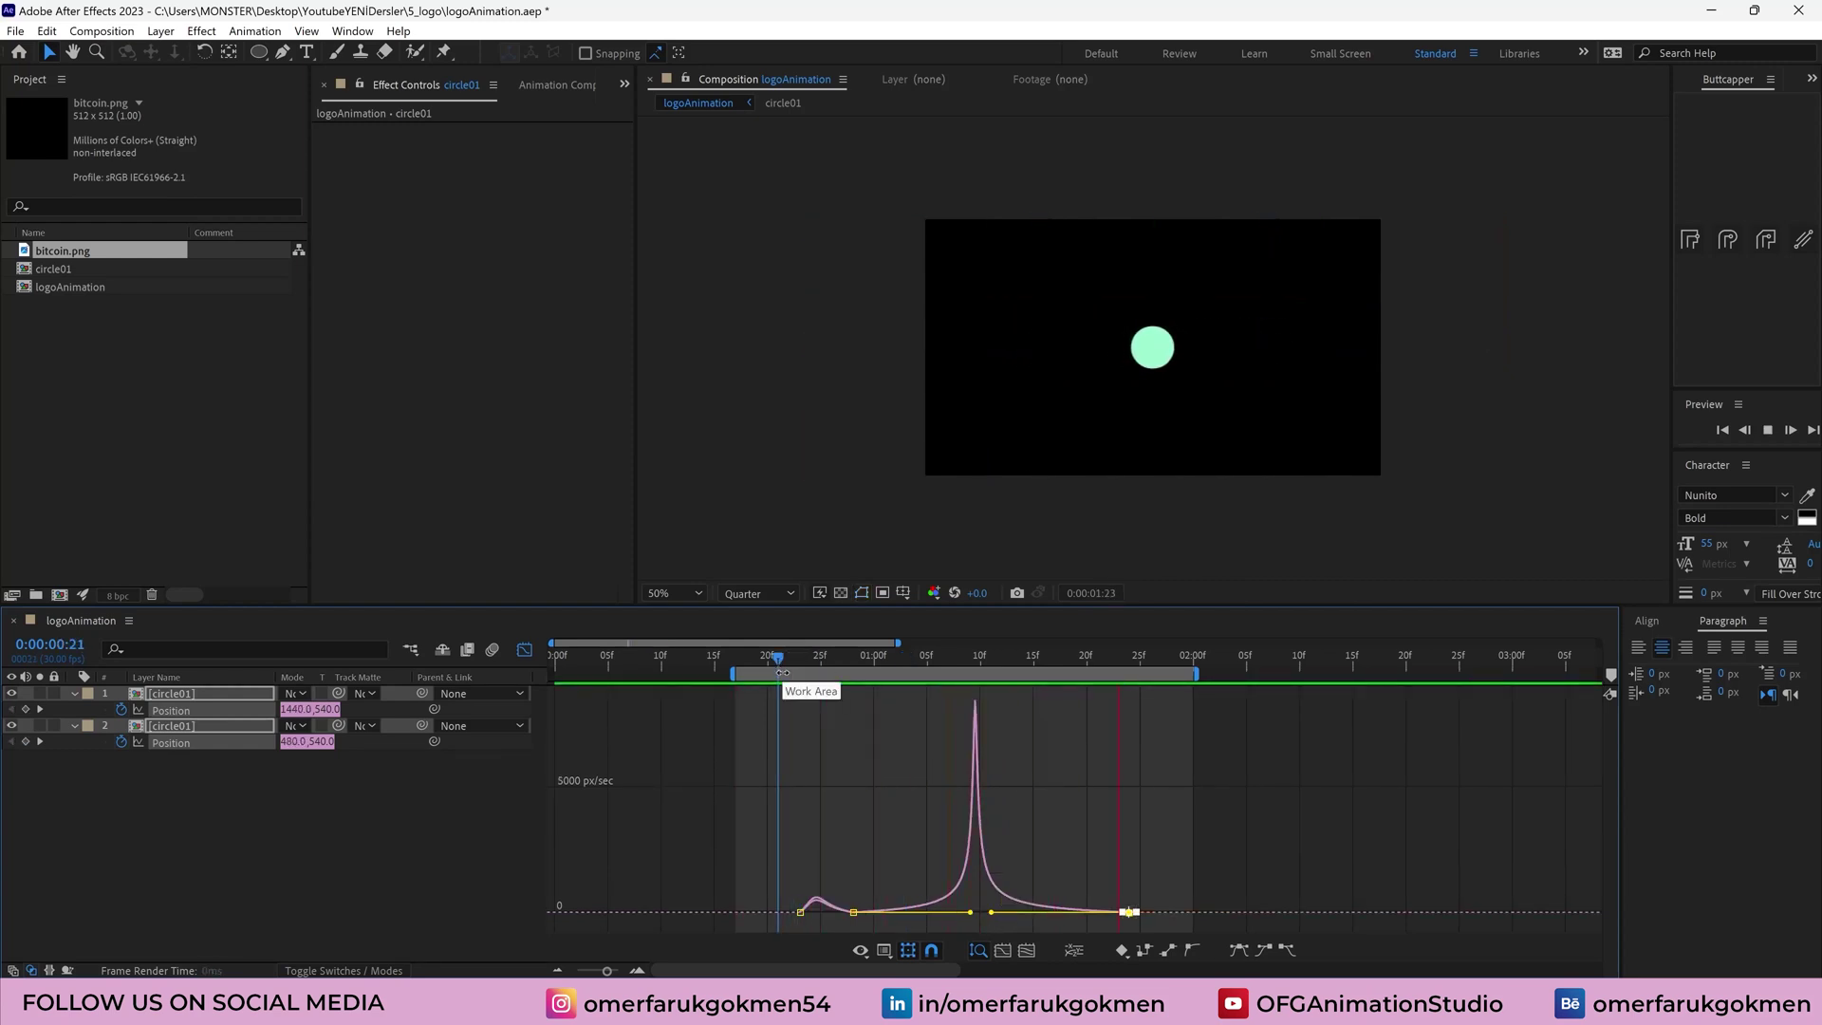
key(space)
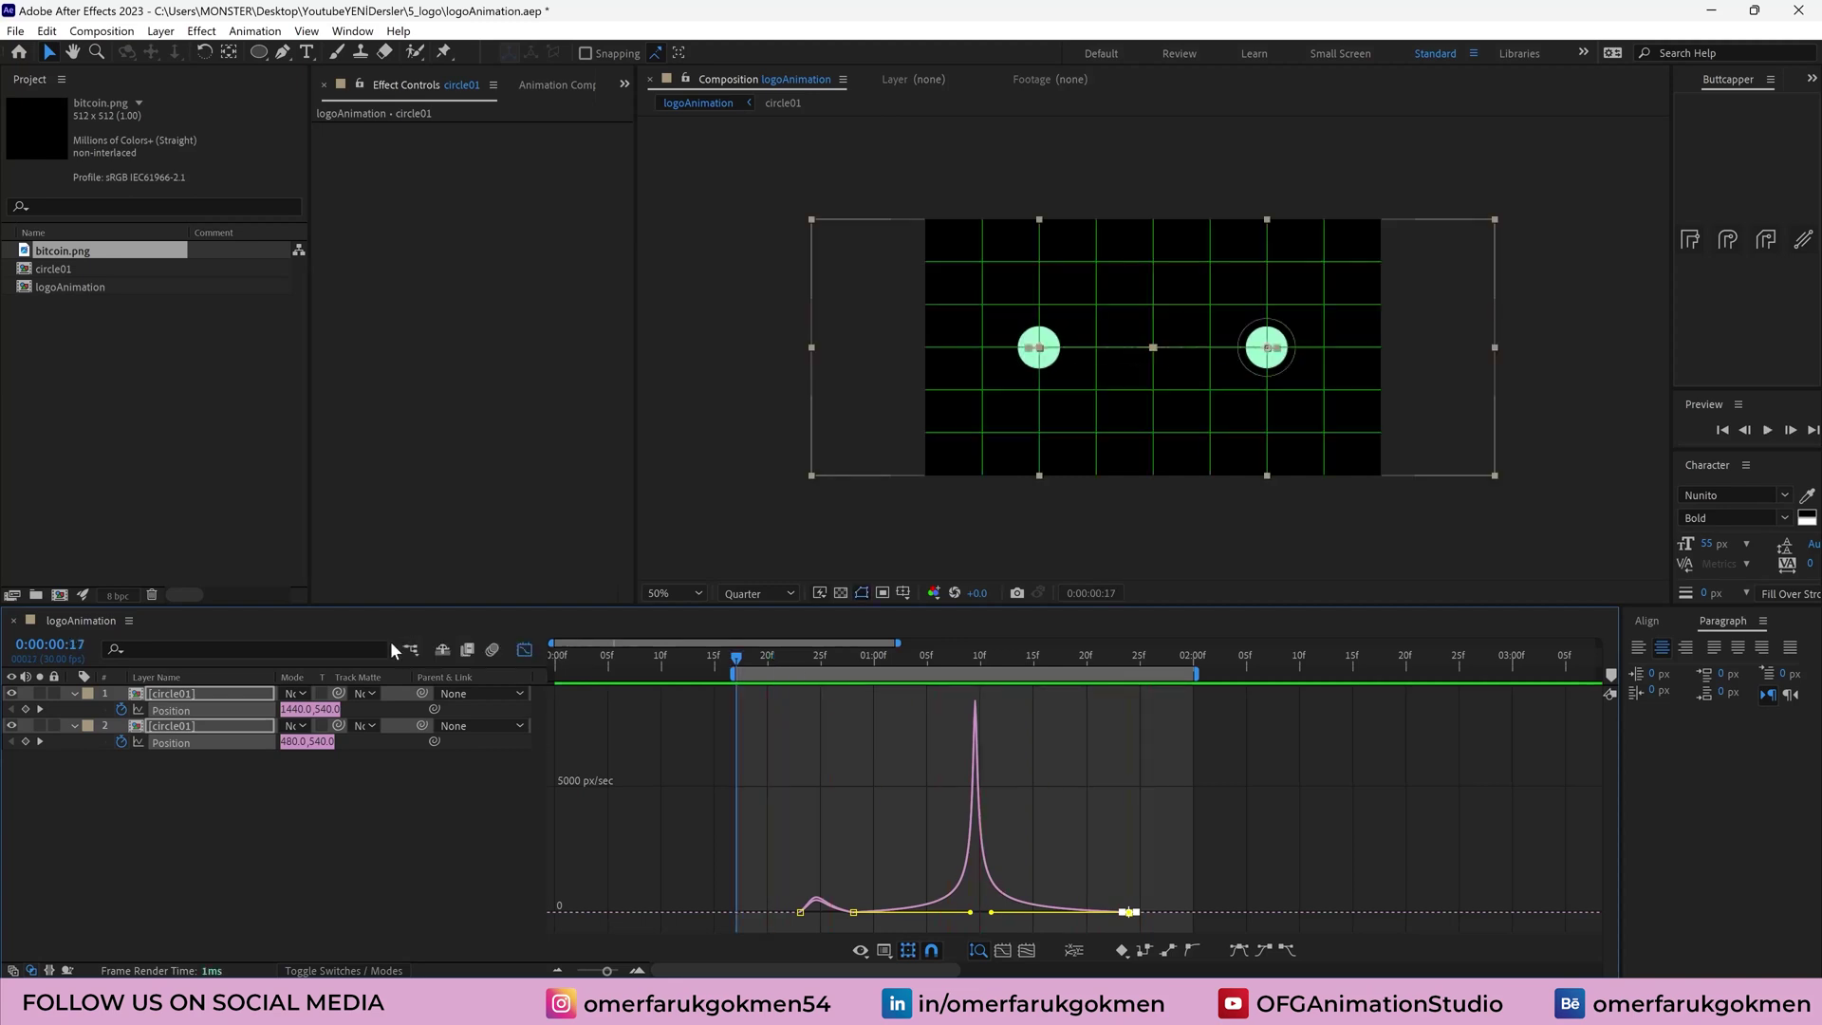
Close the Graph Editor and move the current time to 0:00:01:21, where the circles overlap
click(312, 646)
click(526, 648)
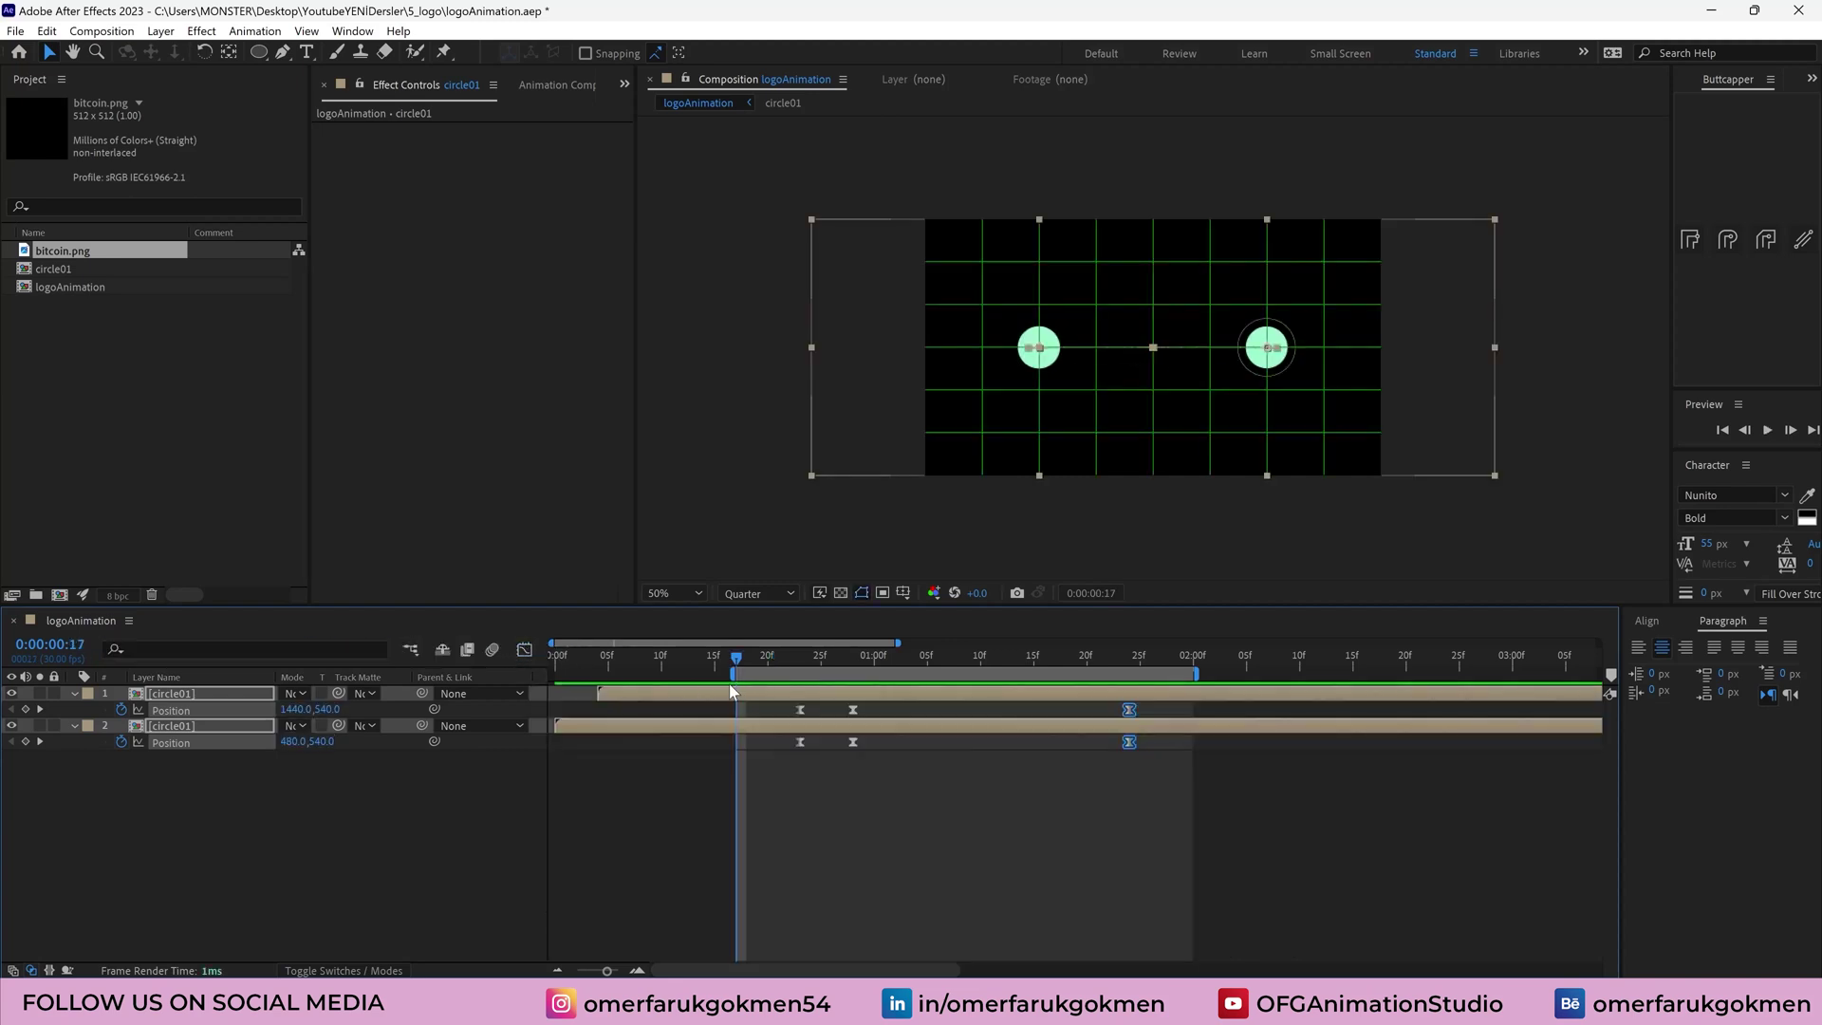
drag(545, 661, 1098, 676)
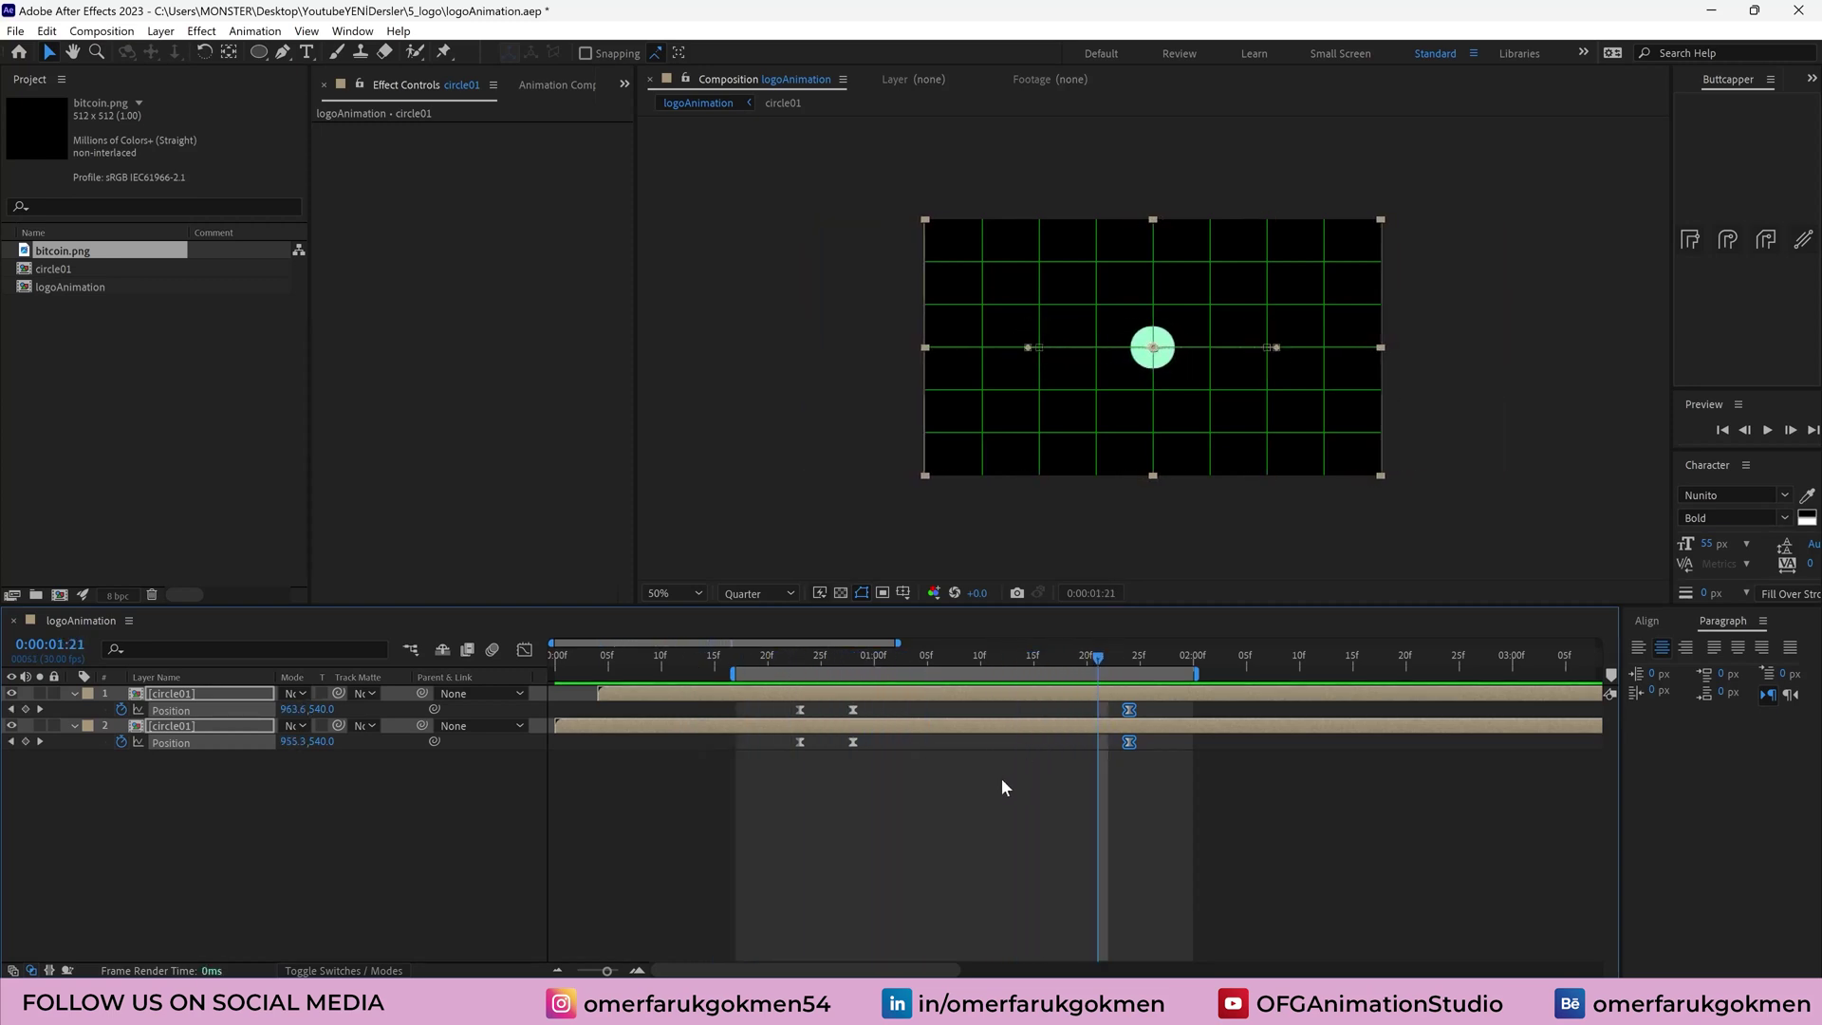
Deselect the layers and set the Ellipse tool's fill to sky blue, 55D0FB
click(1000, 777)
click(260, 52)
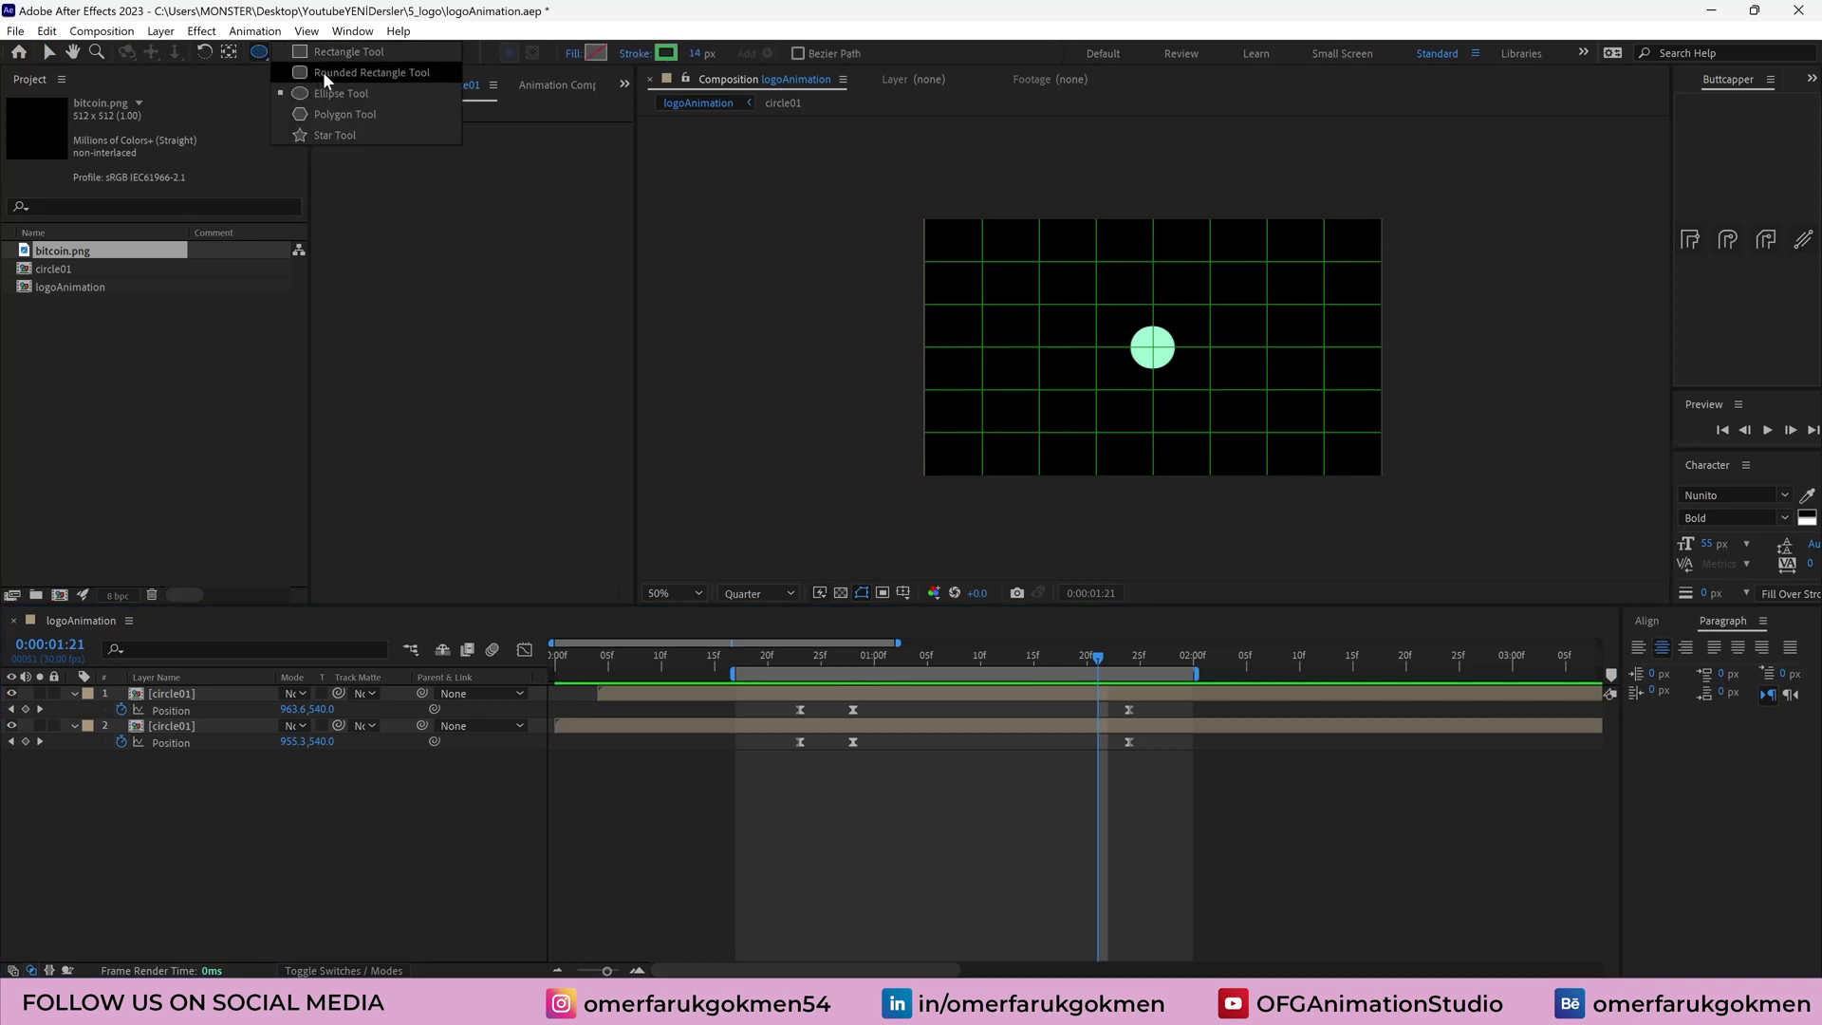
click(332, 93)
click(585, 55)
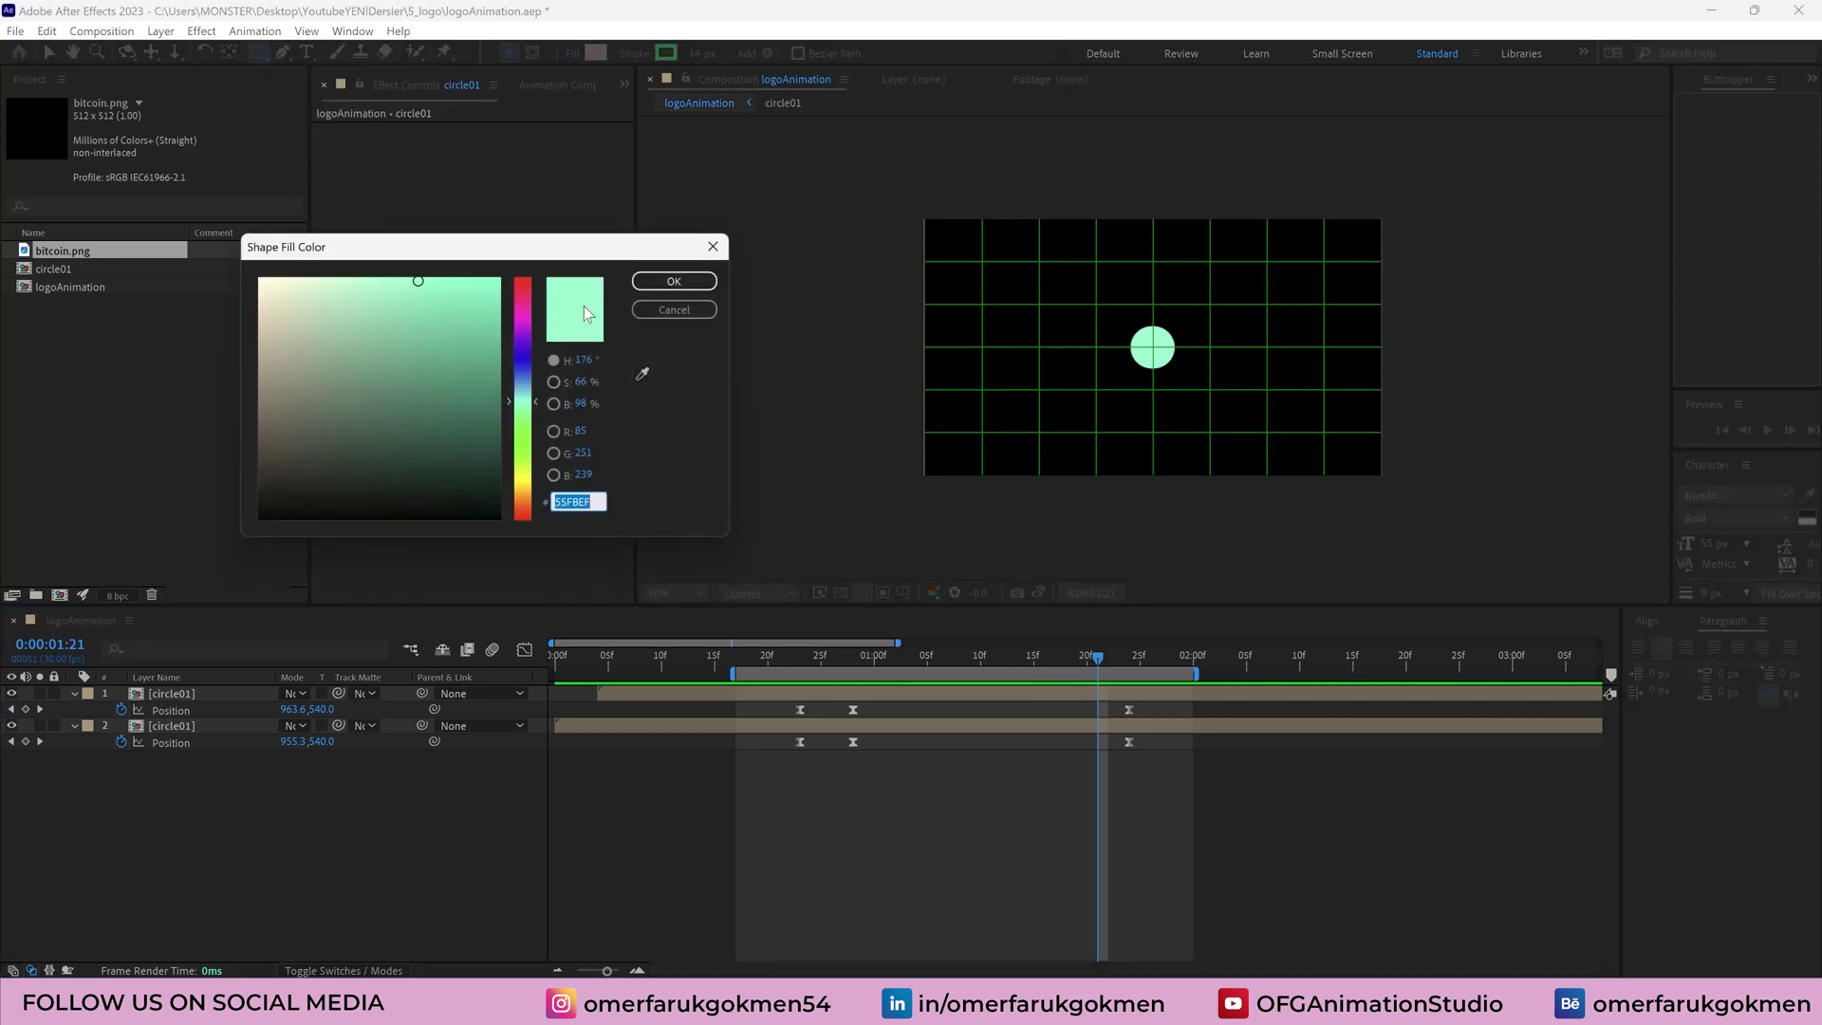
drag(531, 408, 530, 394)
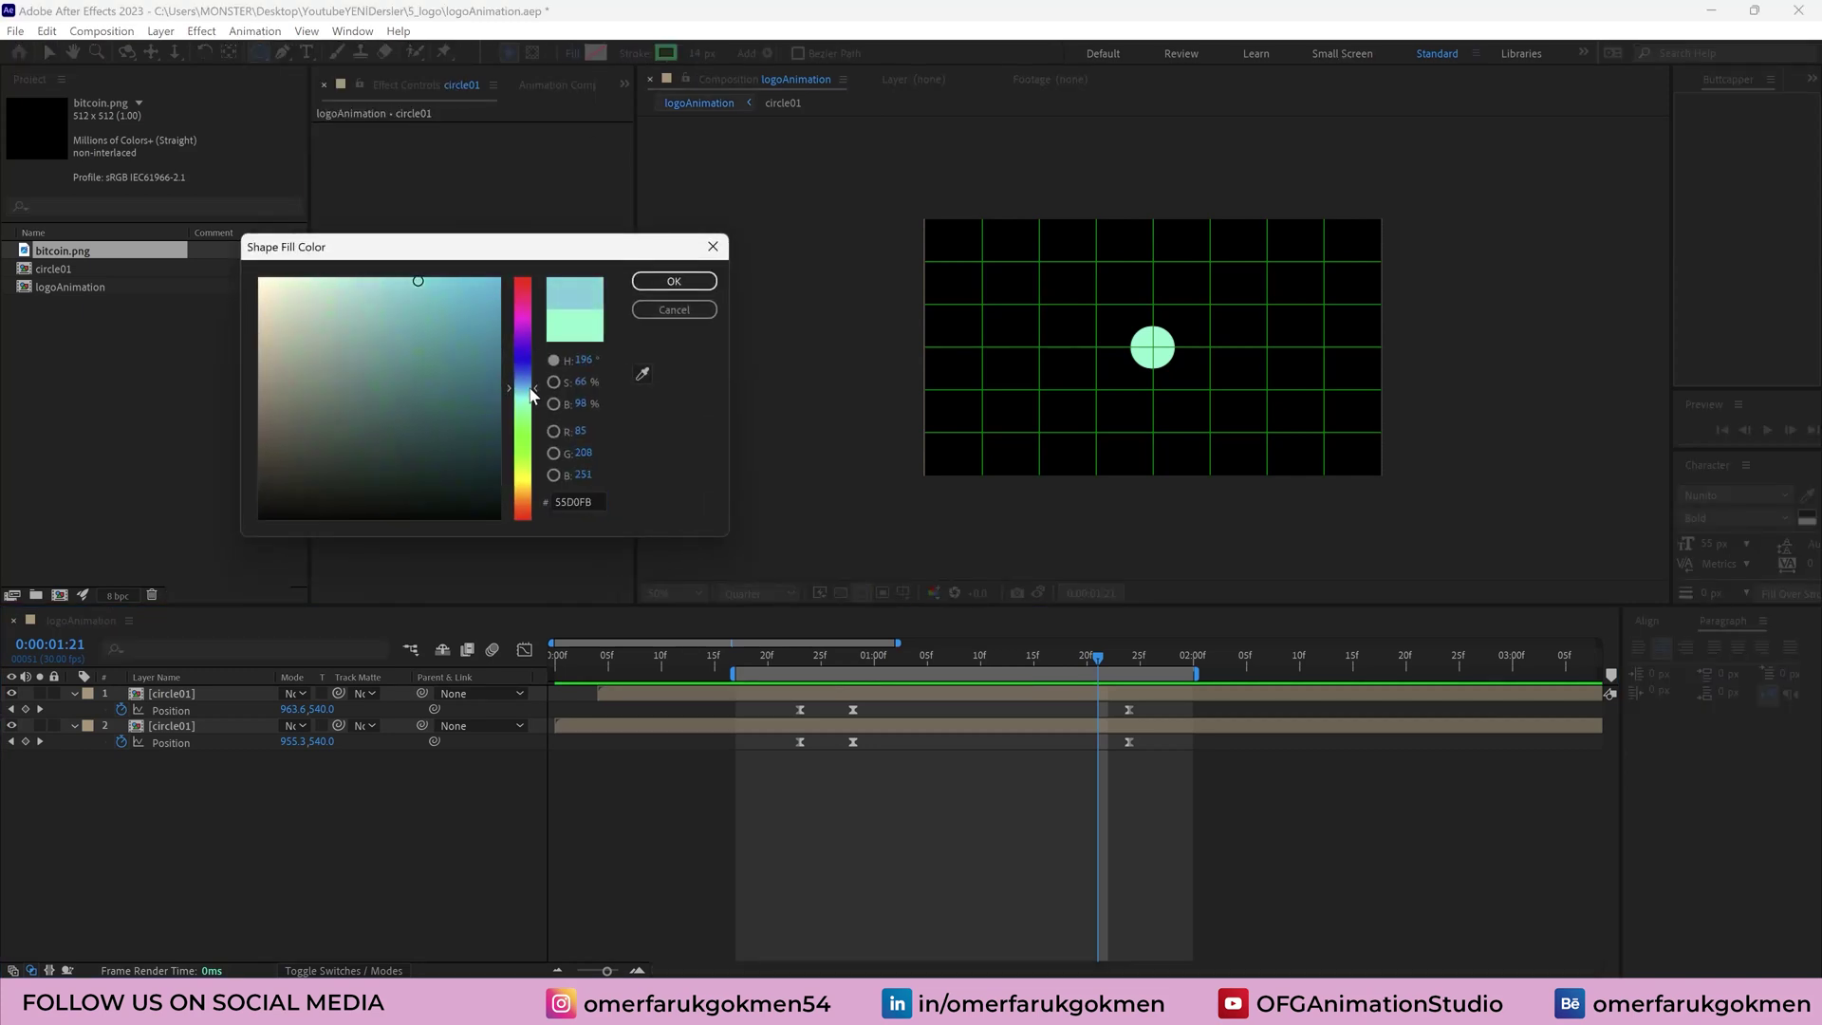
click(660, 284)
Set the stroke to none and draw a circle about 348 px wide at the composition's centre
click(634, 54)
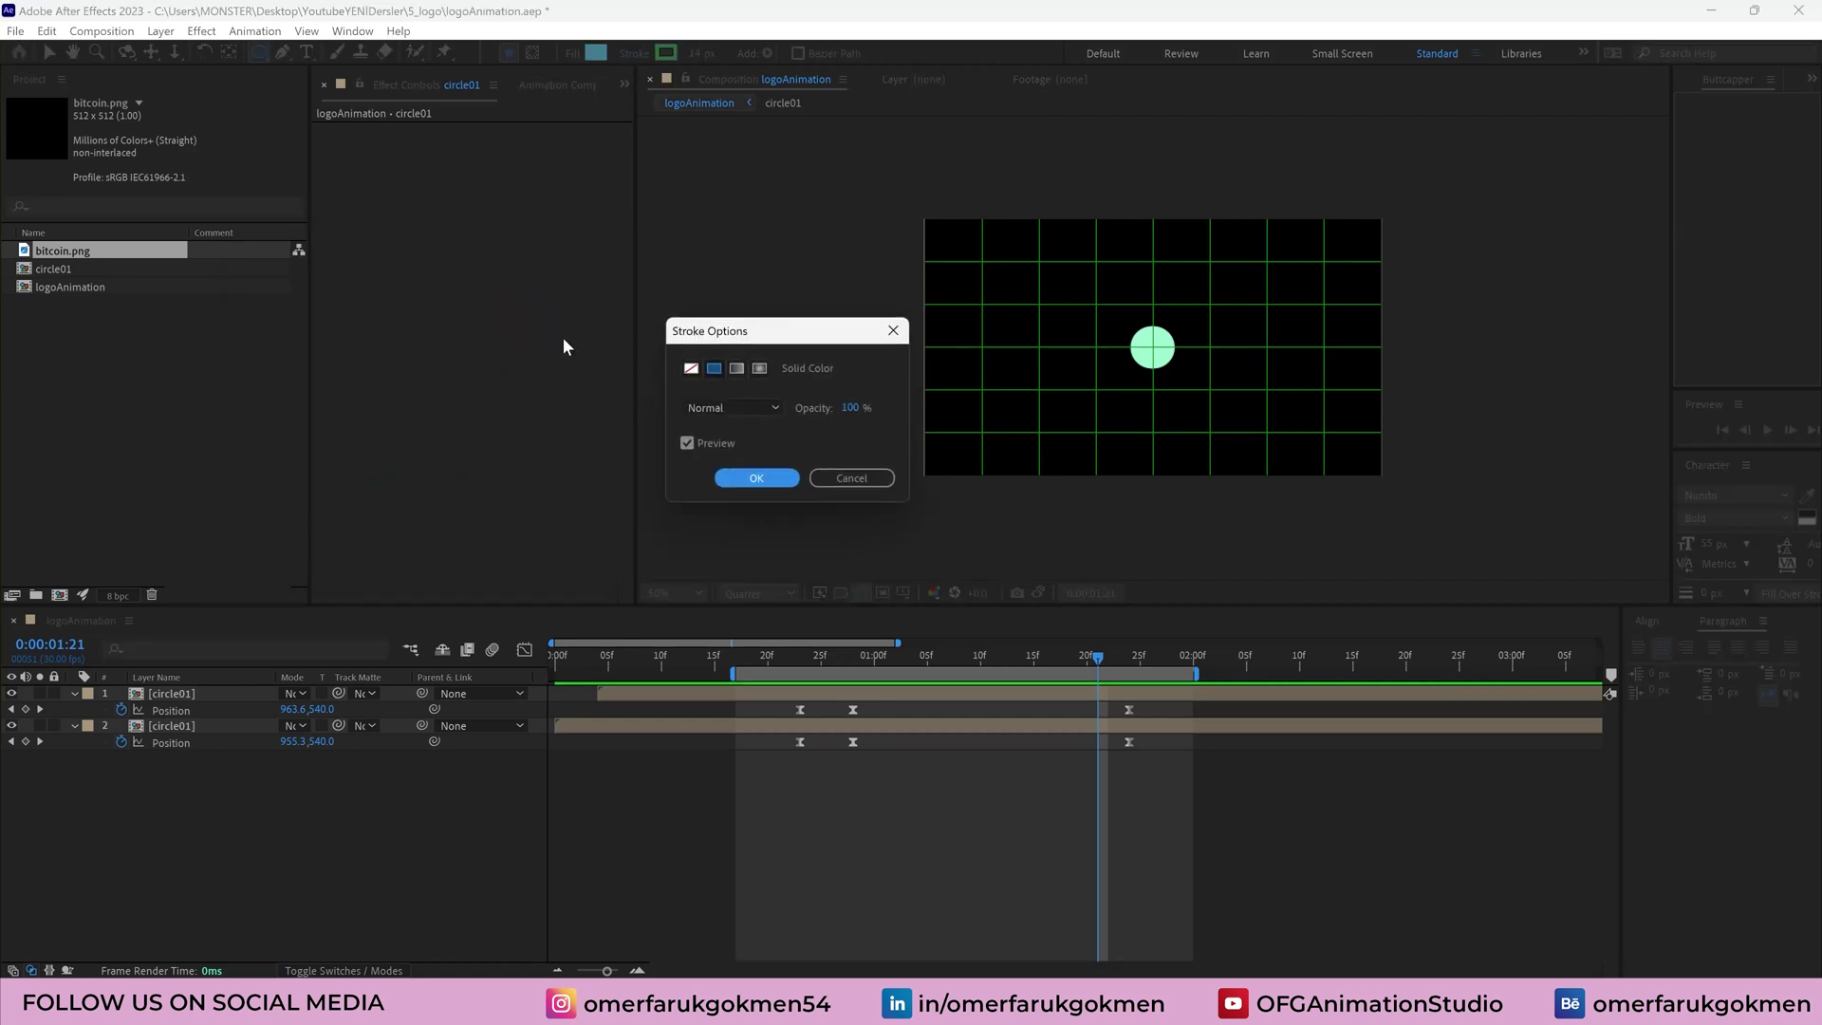
click(690, 370)
click(757, 477)
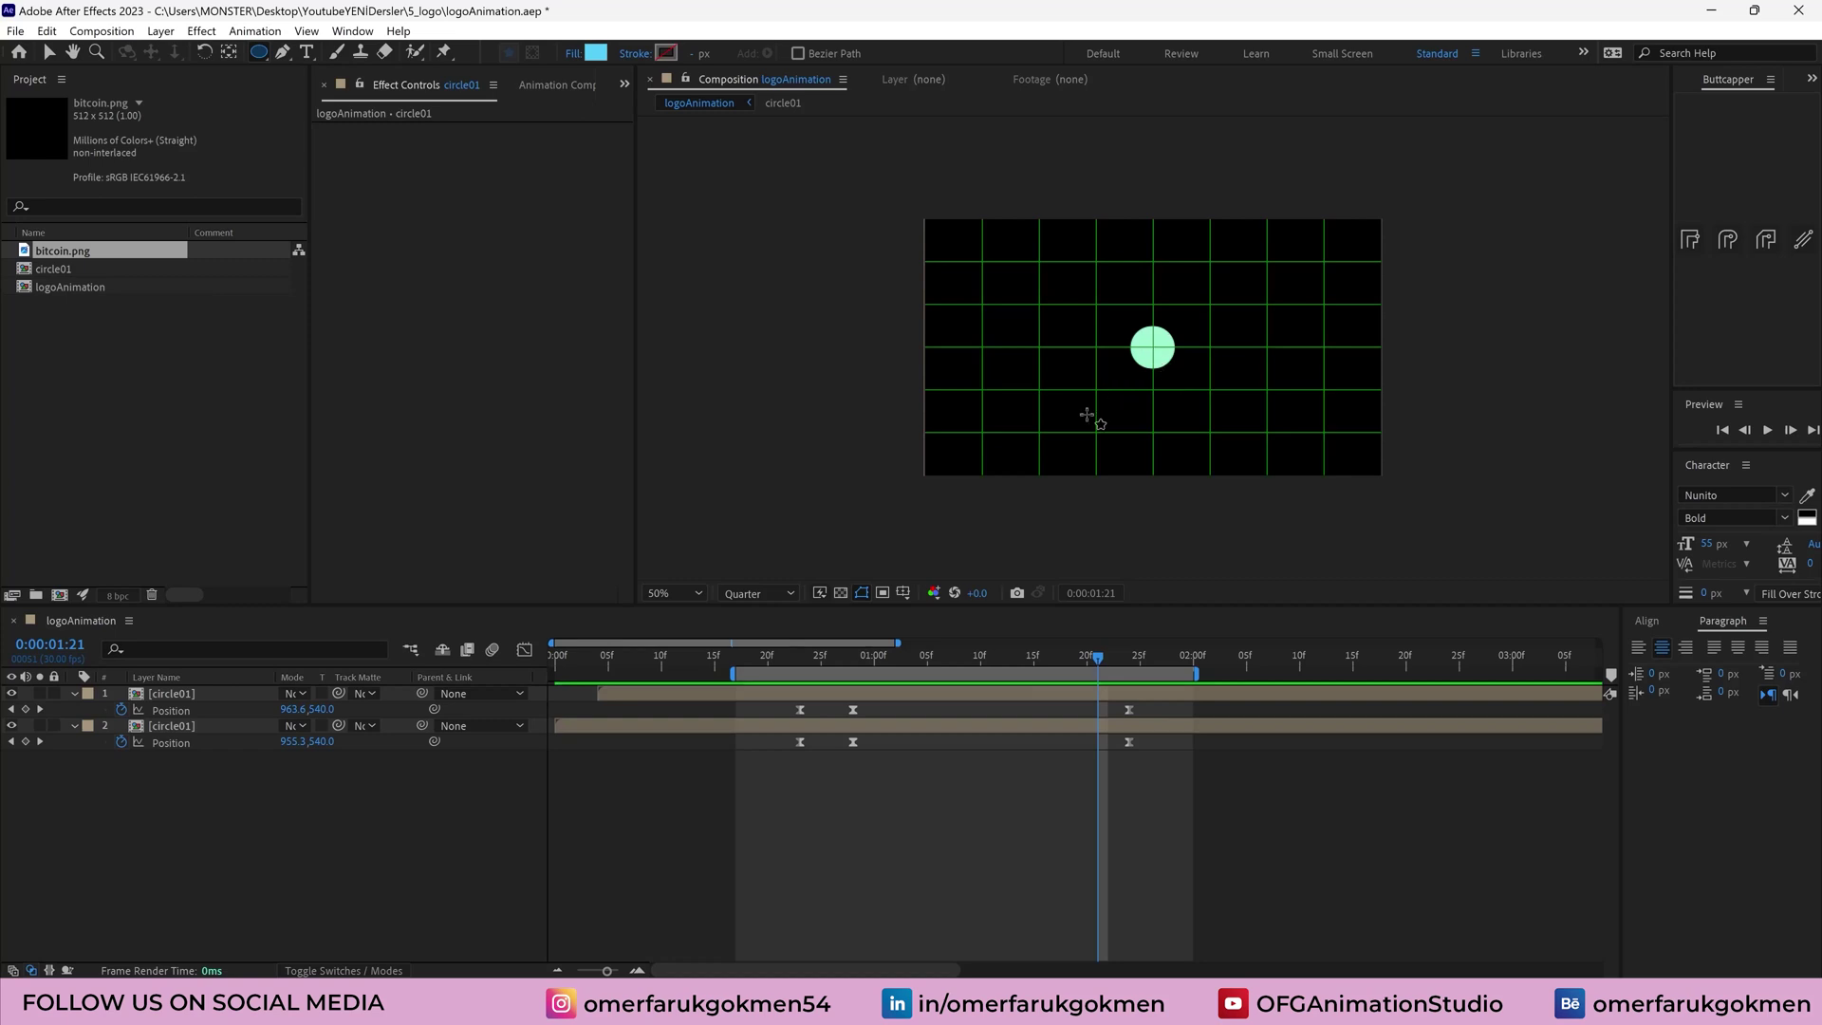
drag(1154, 348, 1112, 330)
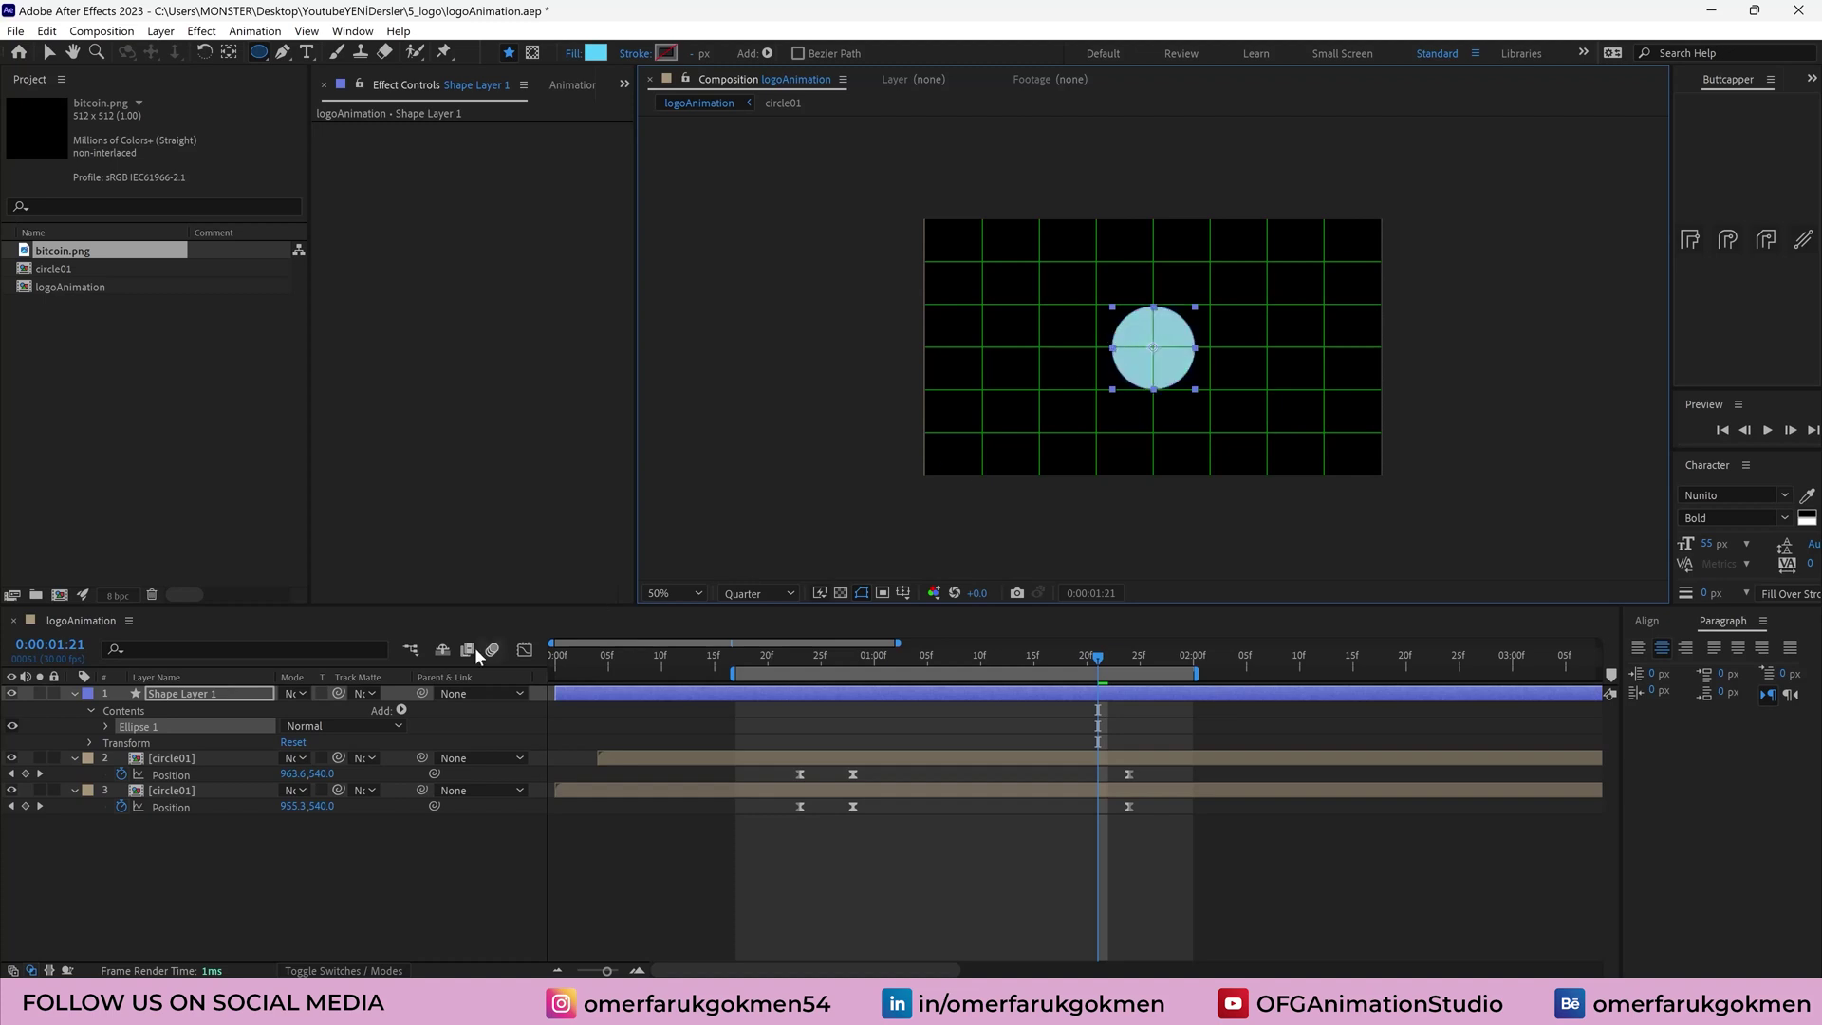
Add a 100% Scale keyframe to the blue circle's layer and move it to about 0:00:01:26
click(74, 695)
key(s)
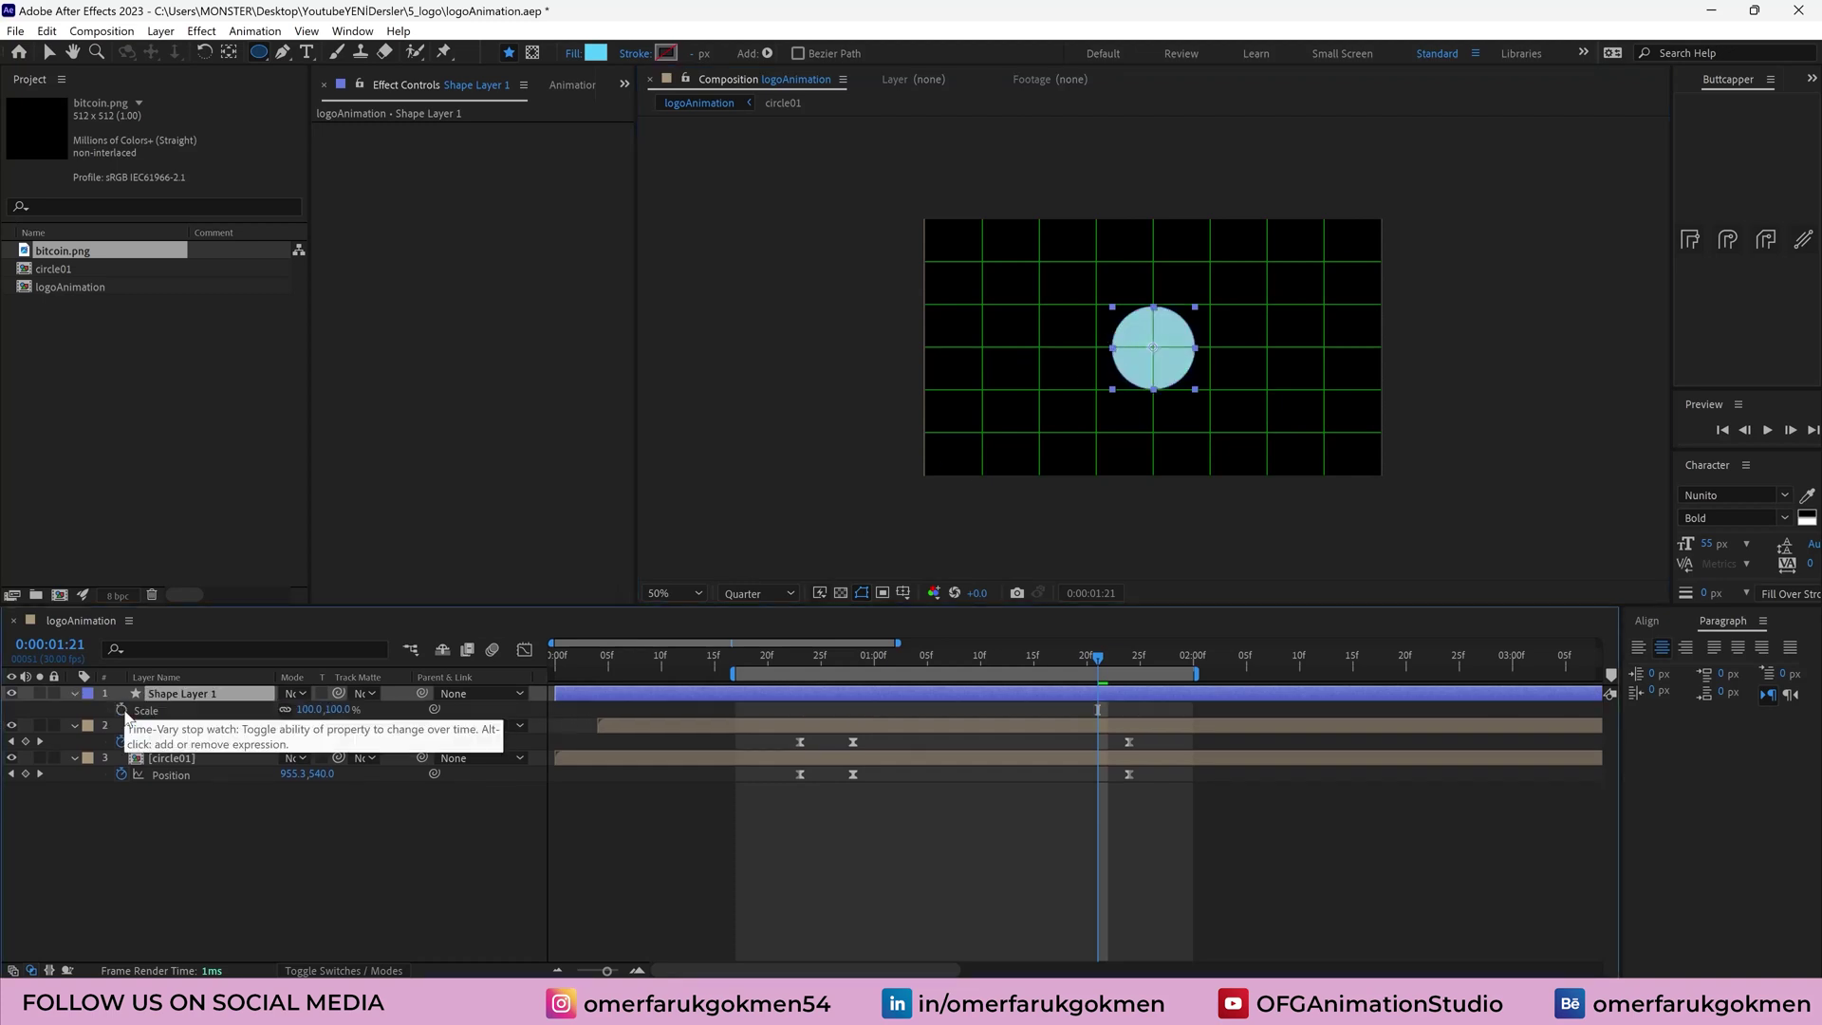
click(122, 710)
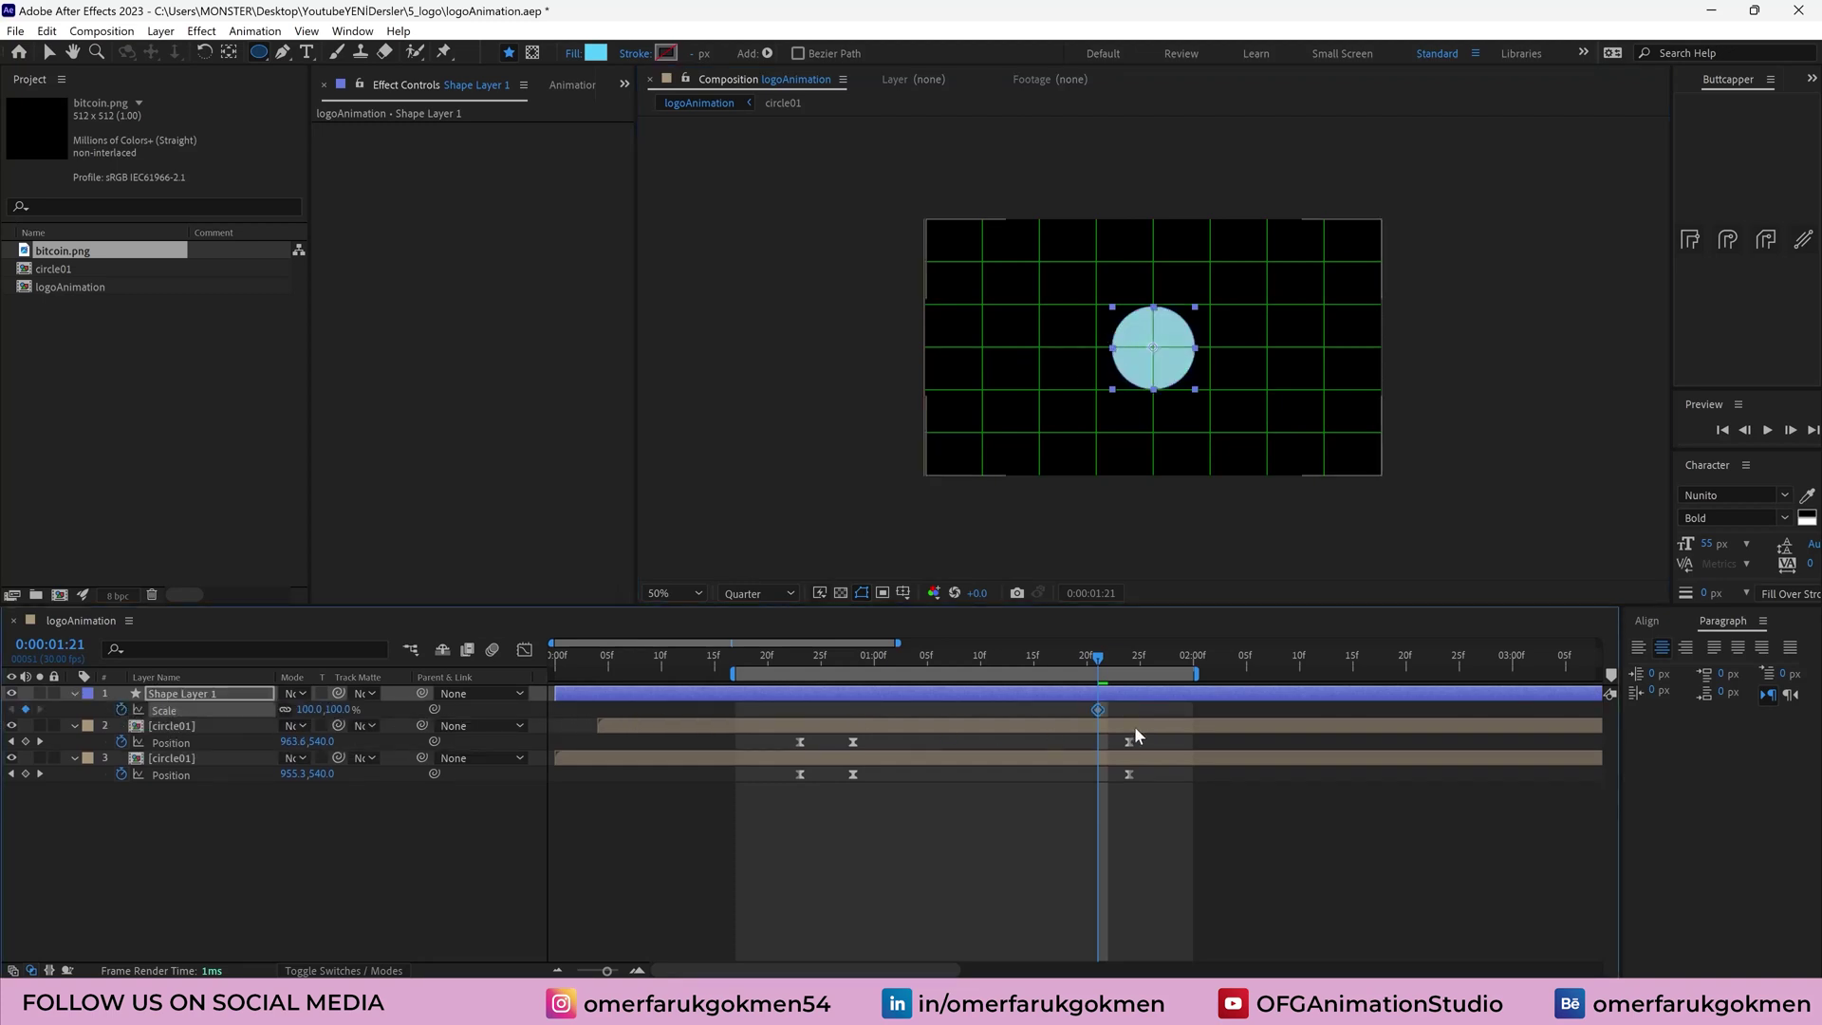
click(1098, 711)
key(u)
key(u)
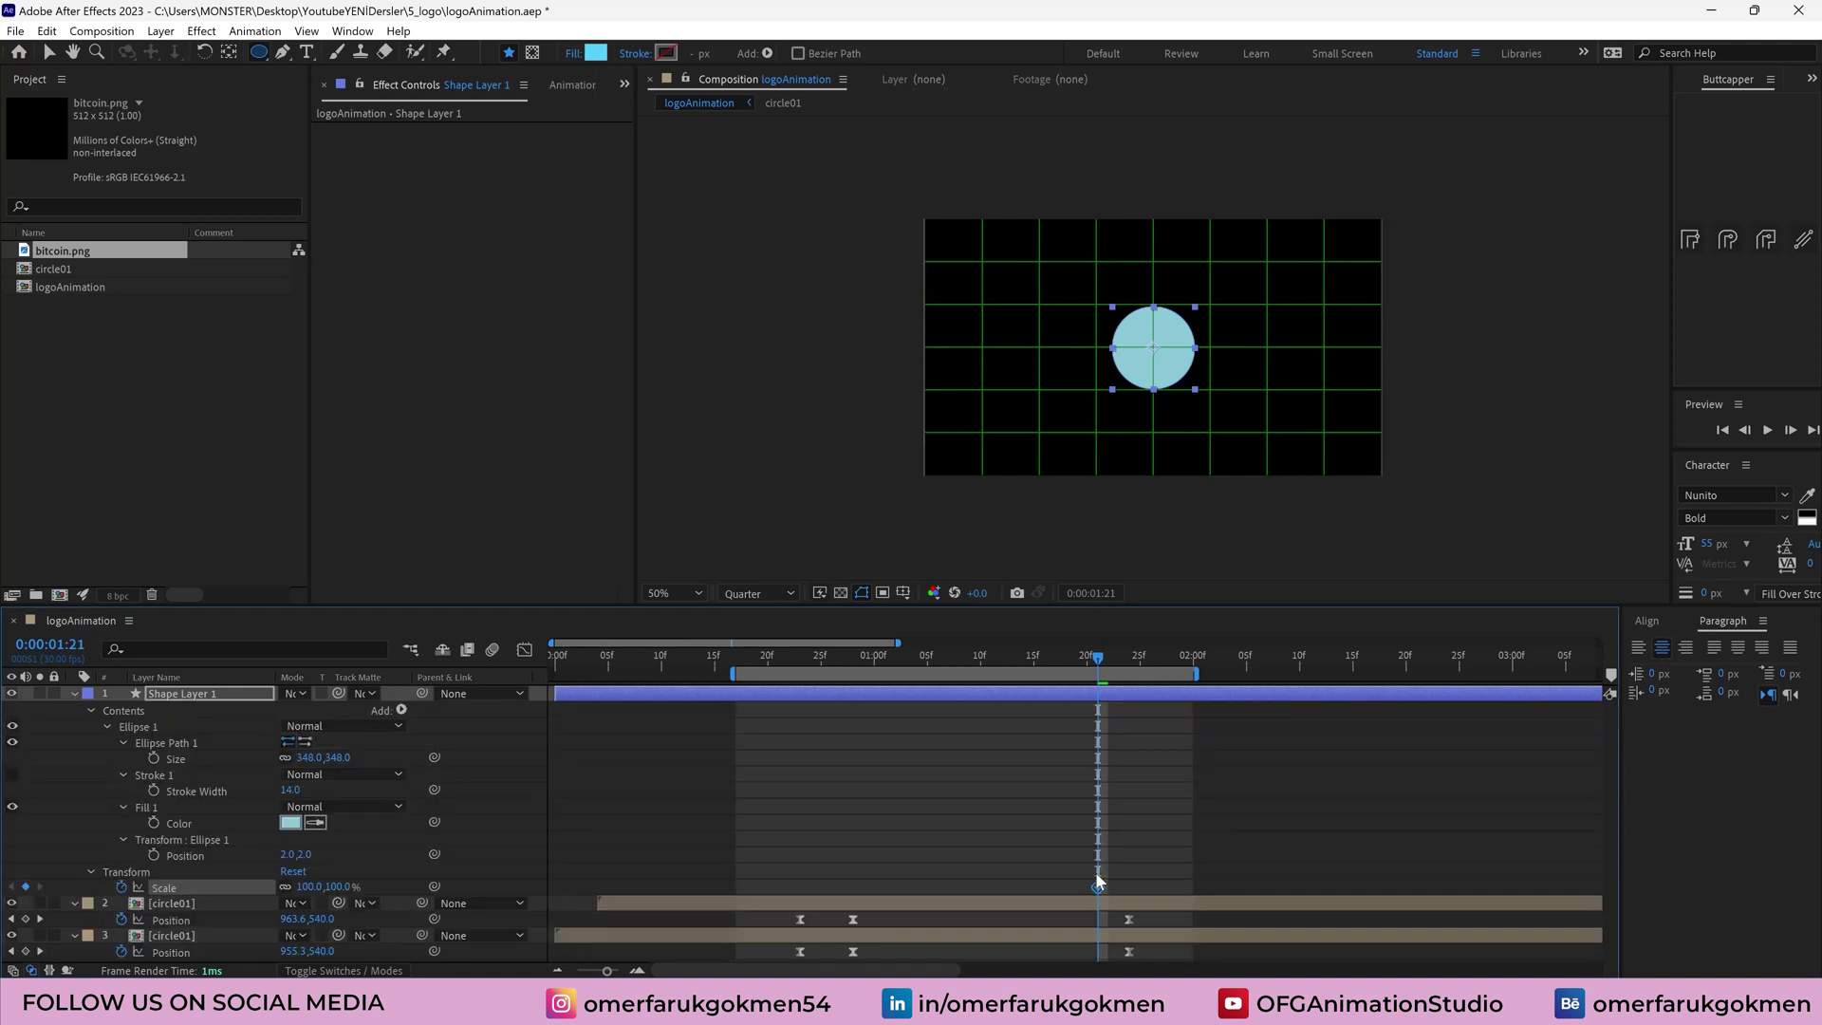
key(u)
click(1098, 710)
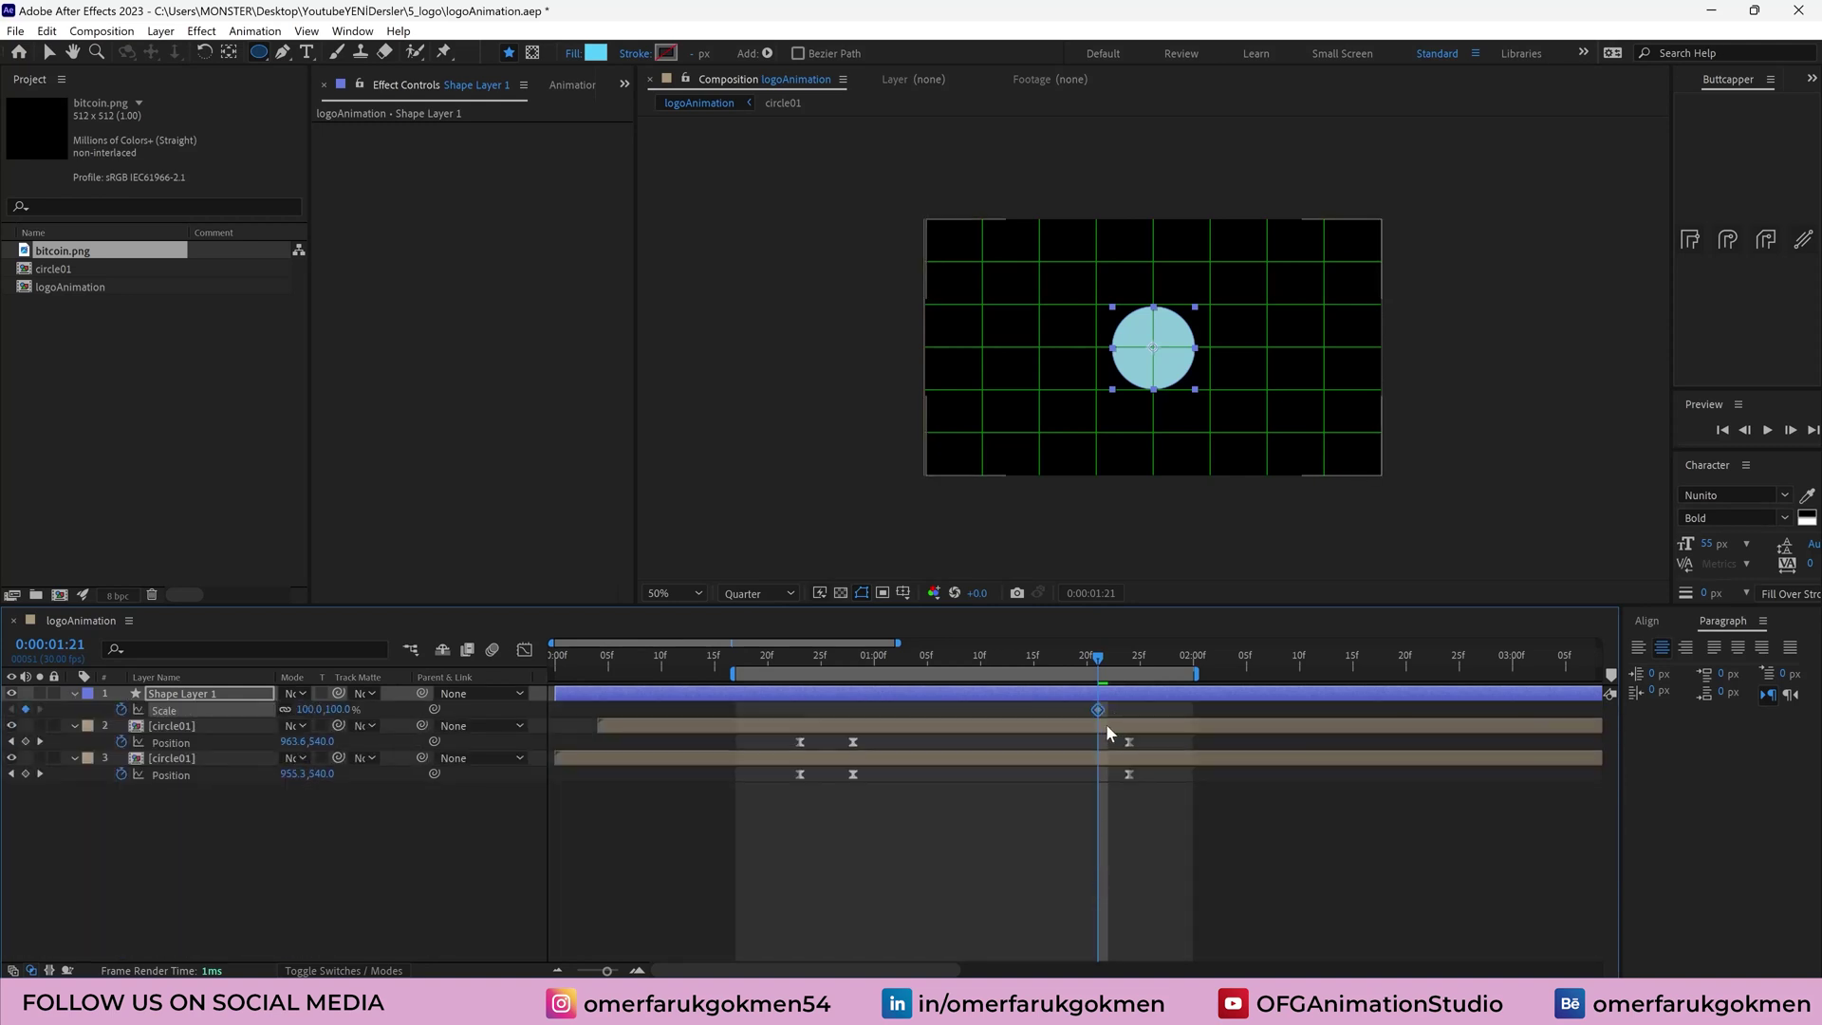
drag(1098, 710, 1151, 710)
Set the blue circle's Scale to 0% at 0:00:01:14 and 819% at its last keyframe, so it fills the frame
click(962, 675)
drag(962, 675, 1022, 678)
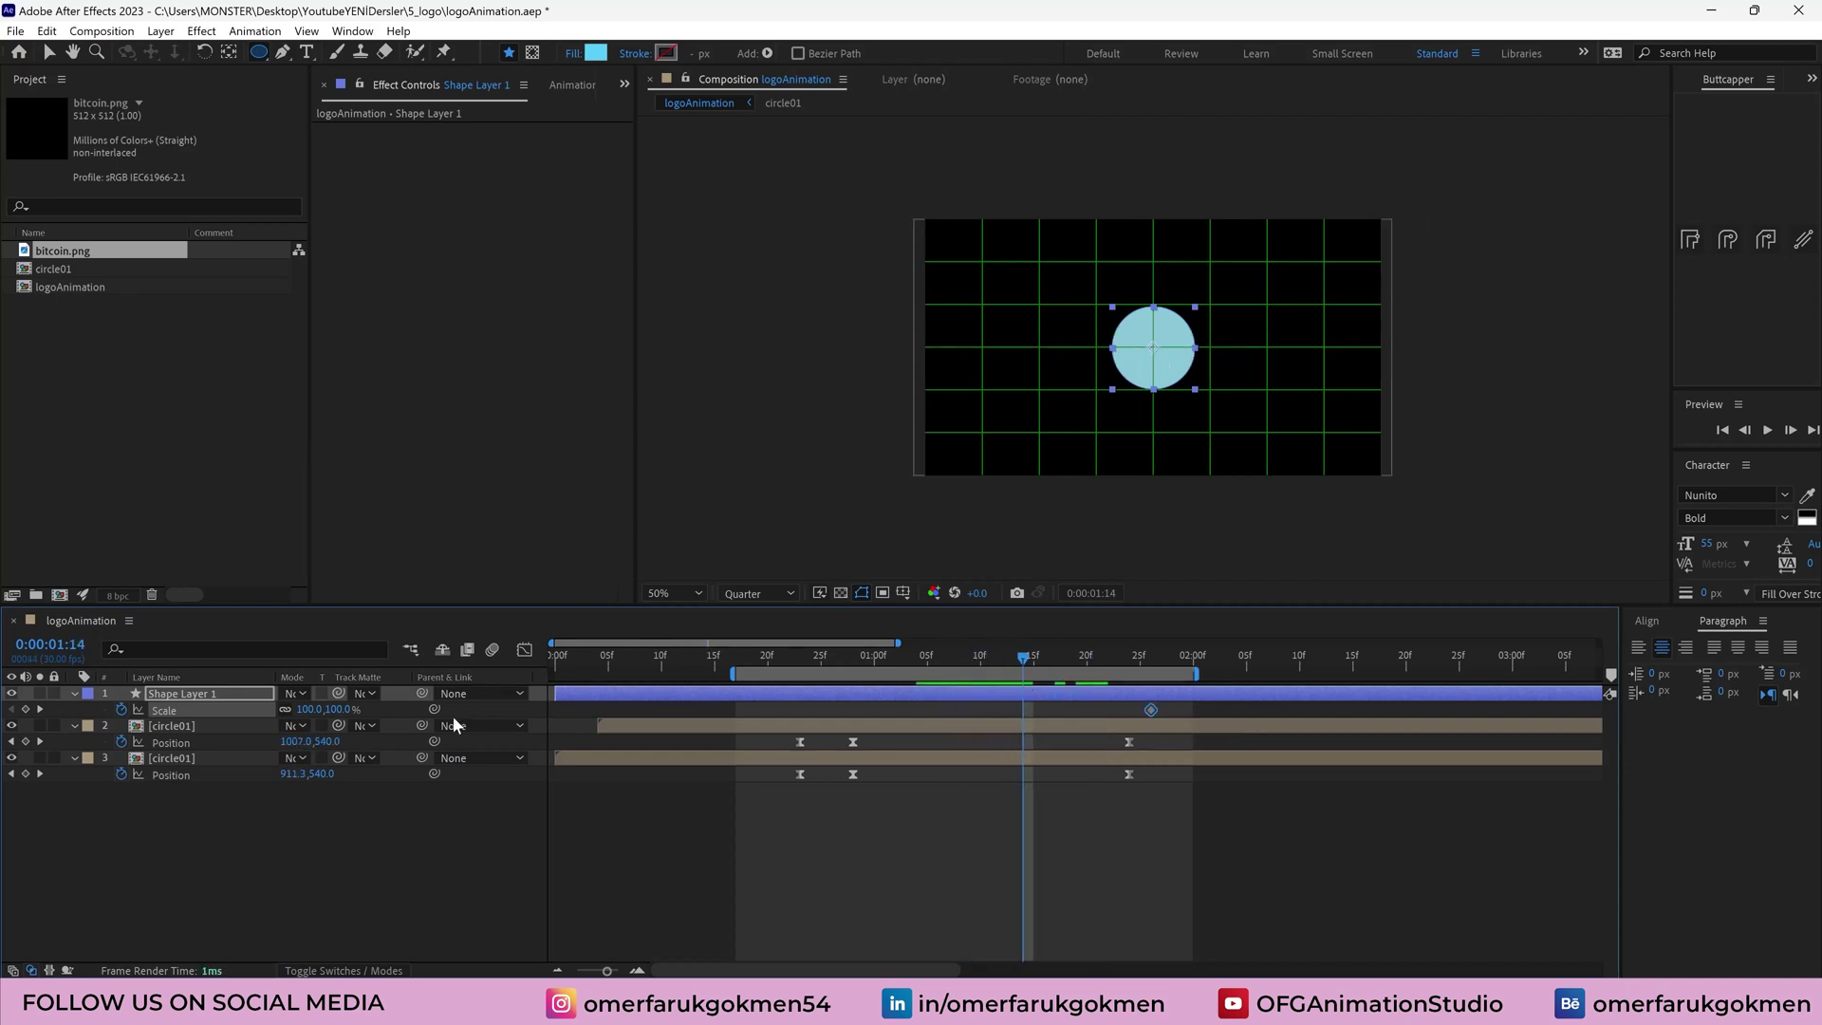
click(308, 711)
key(Return)
drag(1016, 661, 1151, 663)
drag(311, 710, 984, 705)
Start the work area at 0:00:01:04 and preview the blue circle's growth
drag(1076, 655, 898, 664)
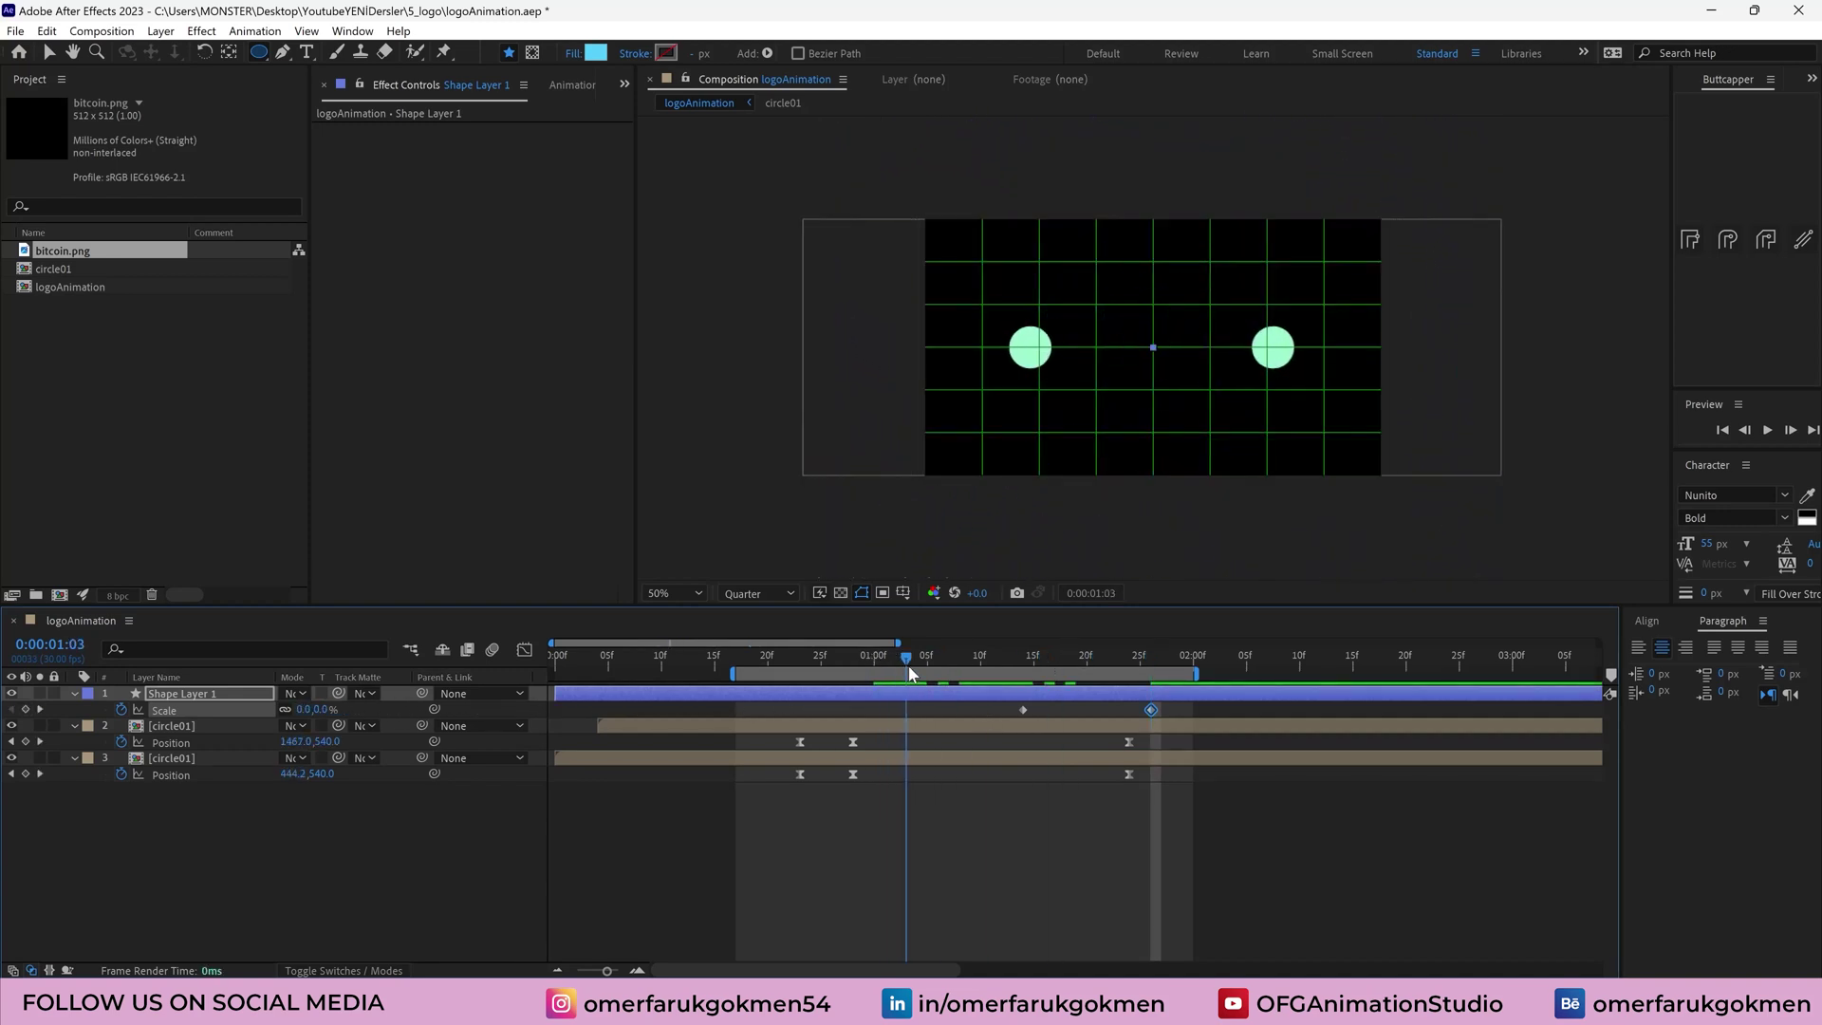
click(913, 662)
key(b)
key(space)
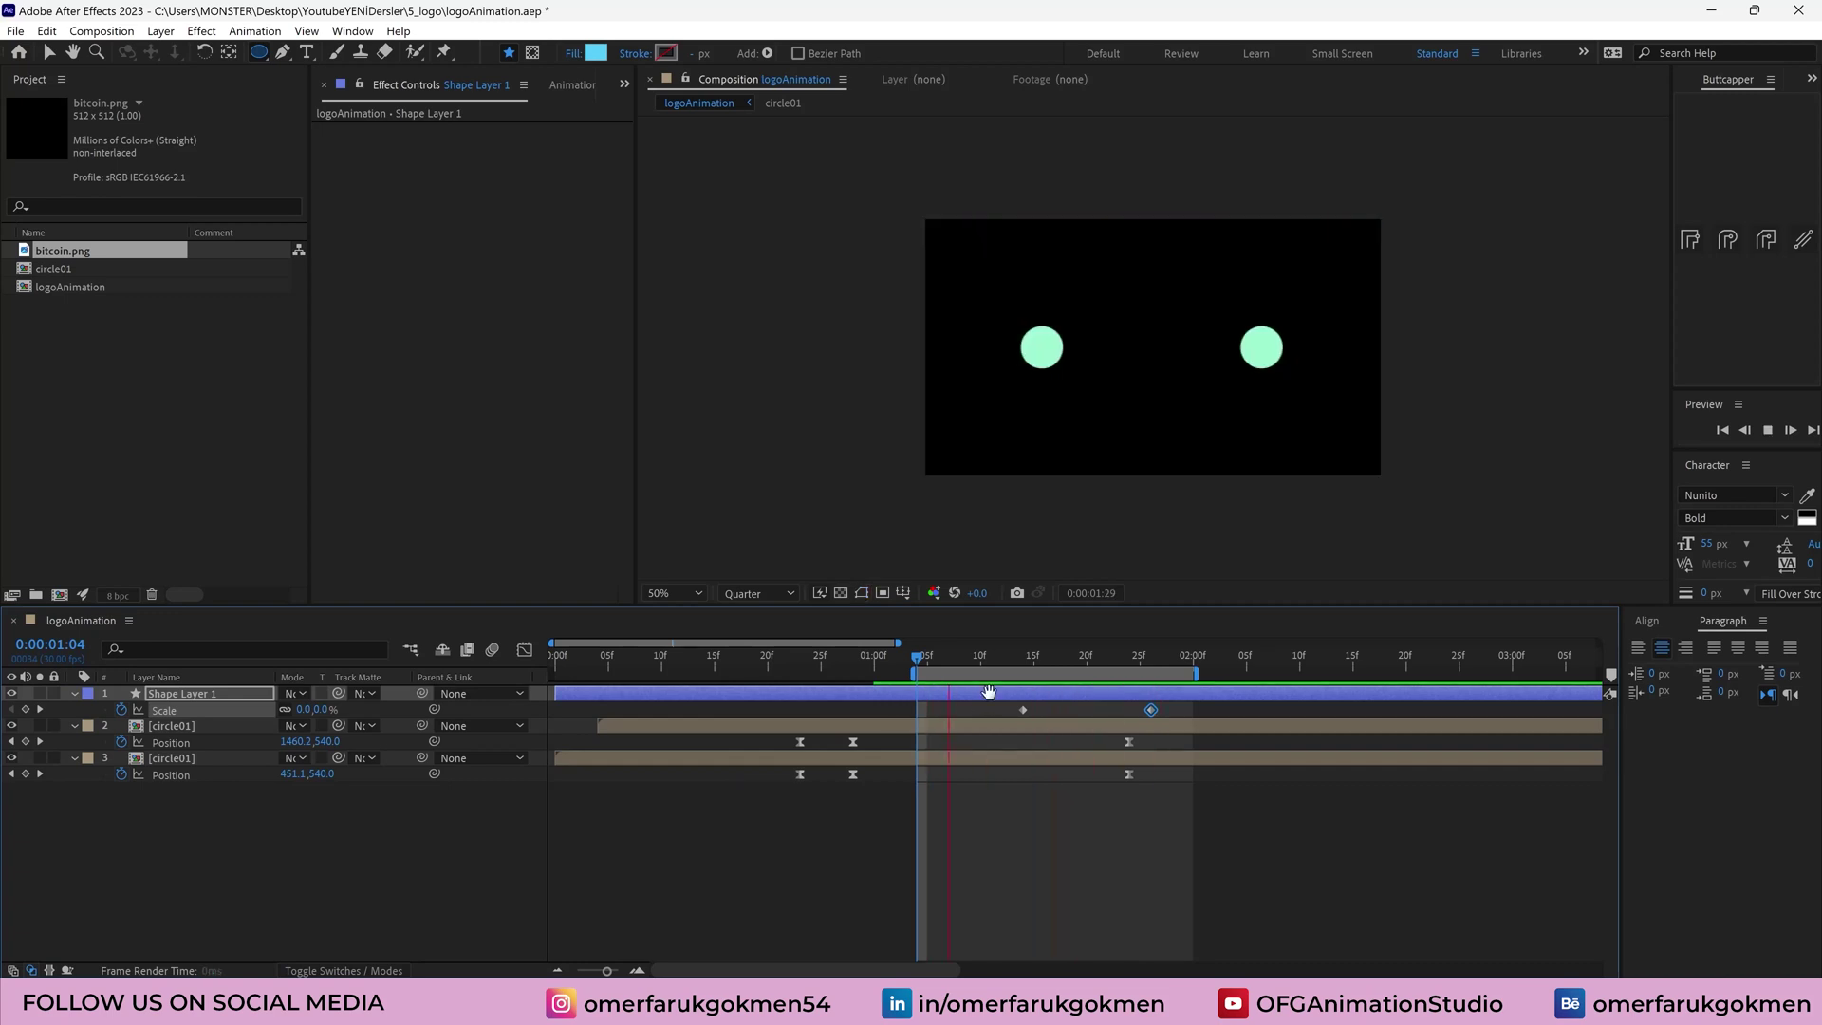
key(space)
Extend the work area to 0:00:02:10 and move the blue circle's Scale keyframes to 0:00:01:13 and 0:00:01:22
click(1104, 709)
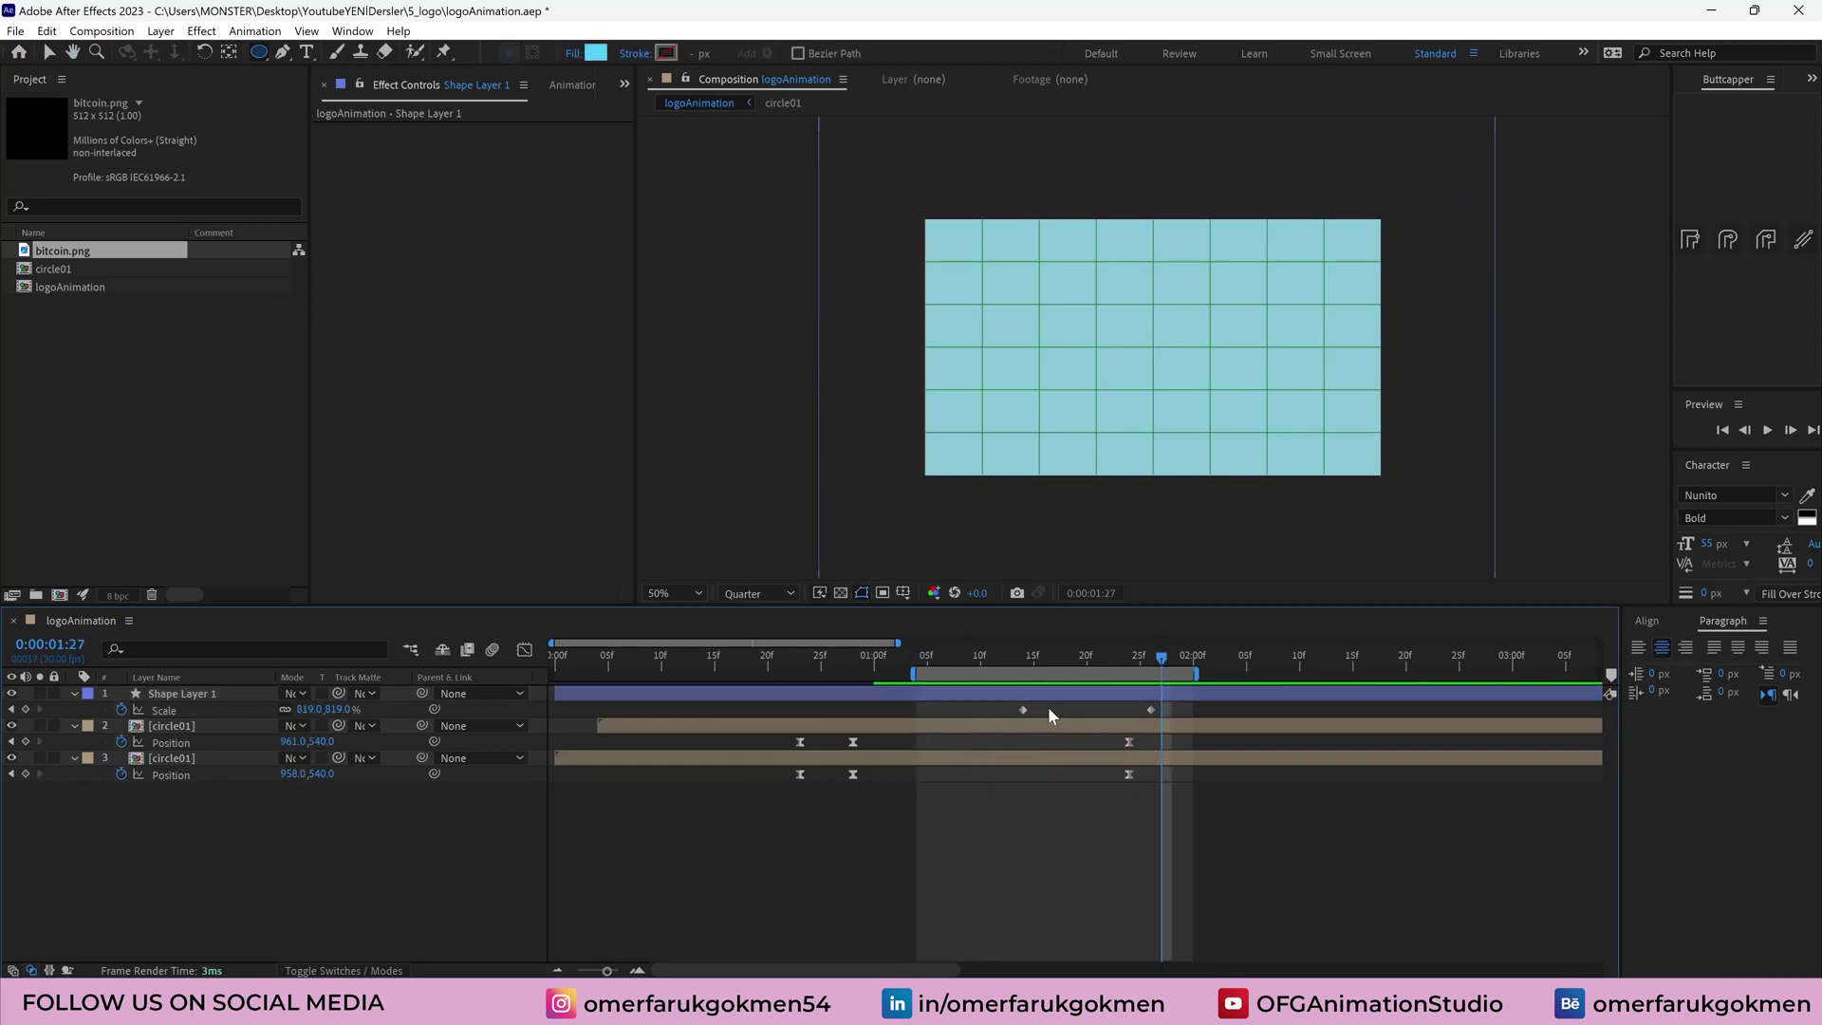
click(1001, 659)
drag(1004, 664, 1013, 709)
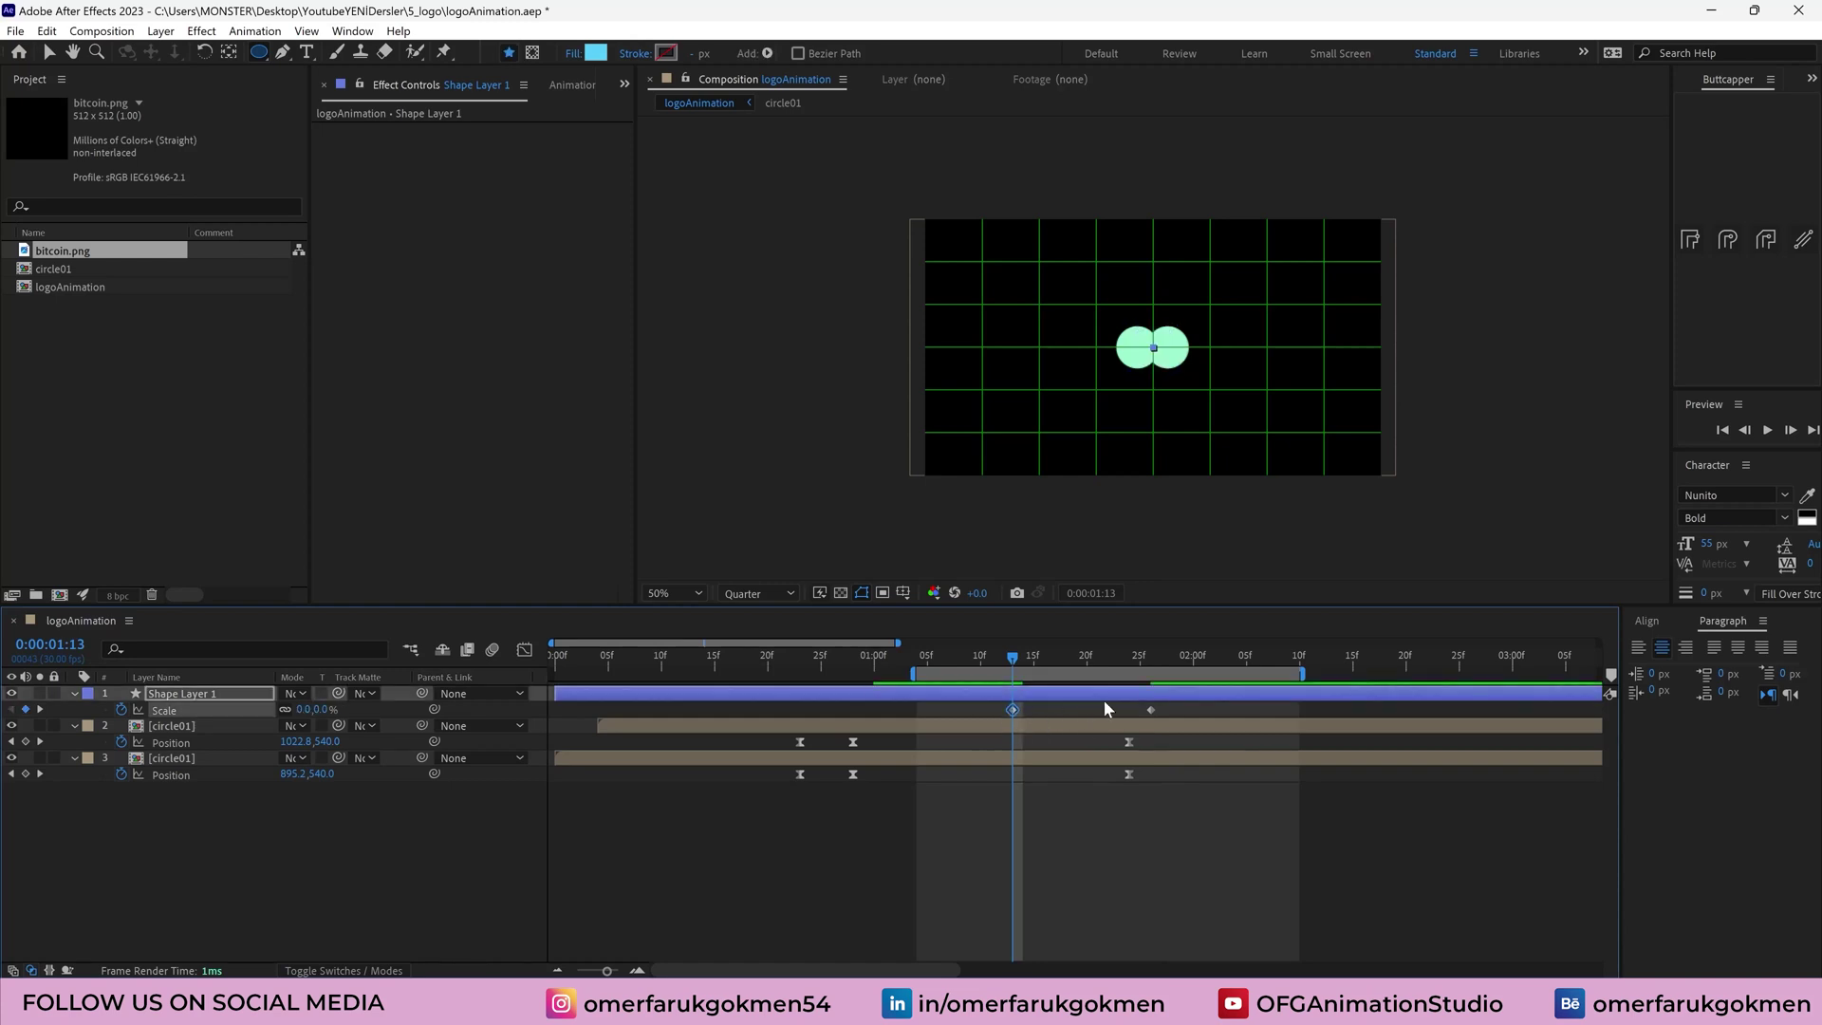
drag(1152, 710, 1108, 709)
Apply Easy Ease to both Scale keyframes of the blue circle
click(992, 660)
shift+click(1012, 710)
right_click(1013, 710)
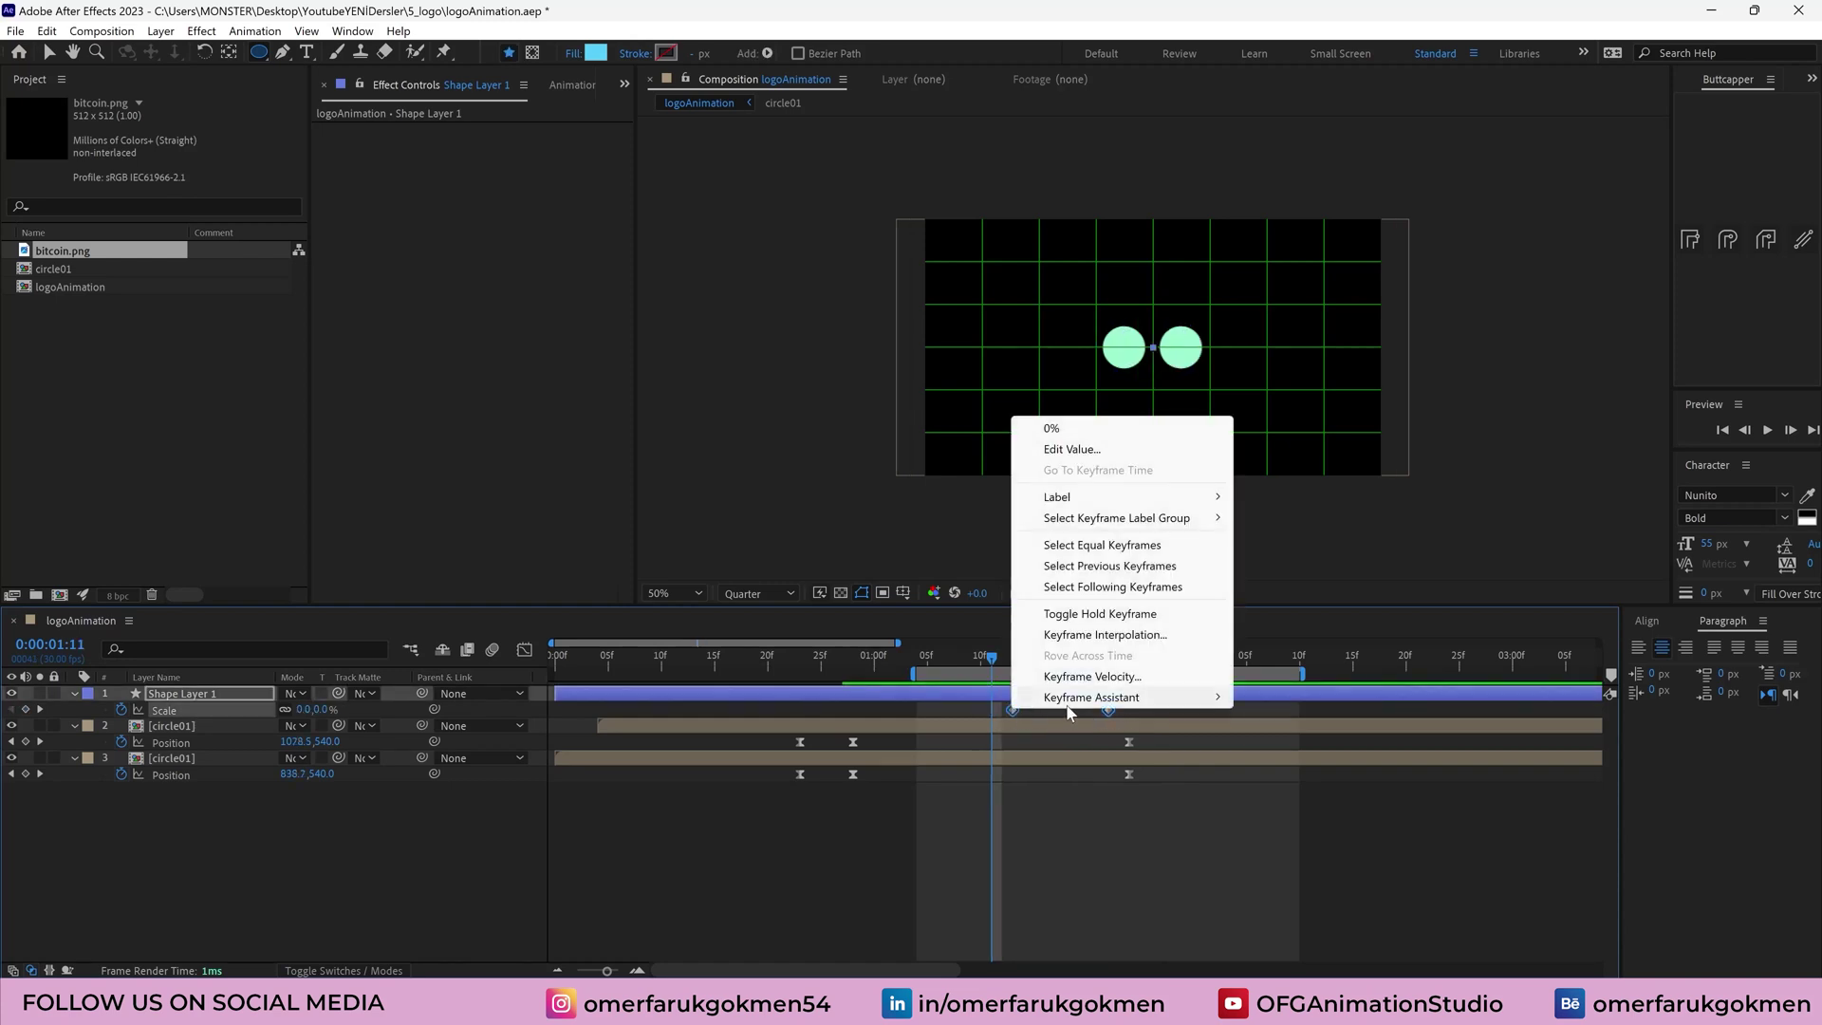
mouse_move(1074, 700)
click(1271, 759)
Stretch the last Scale keyframe's ease handle toward the first in the Graph Editor for an early speed peak, and preview it
click(524, 650)
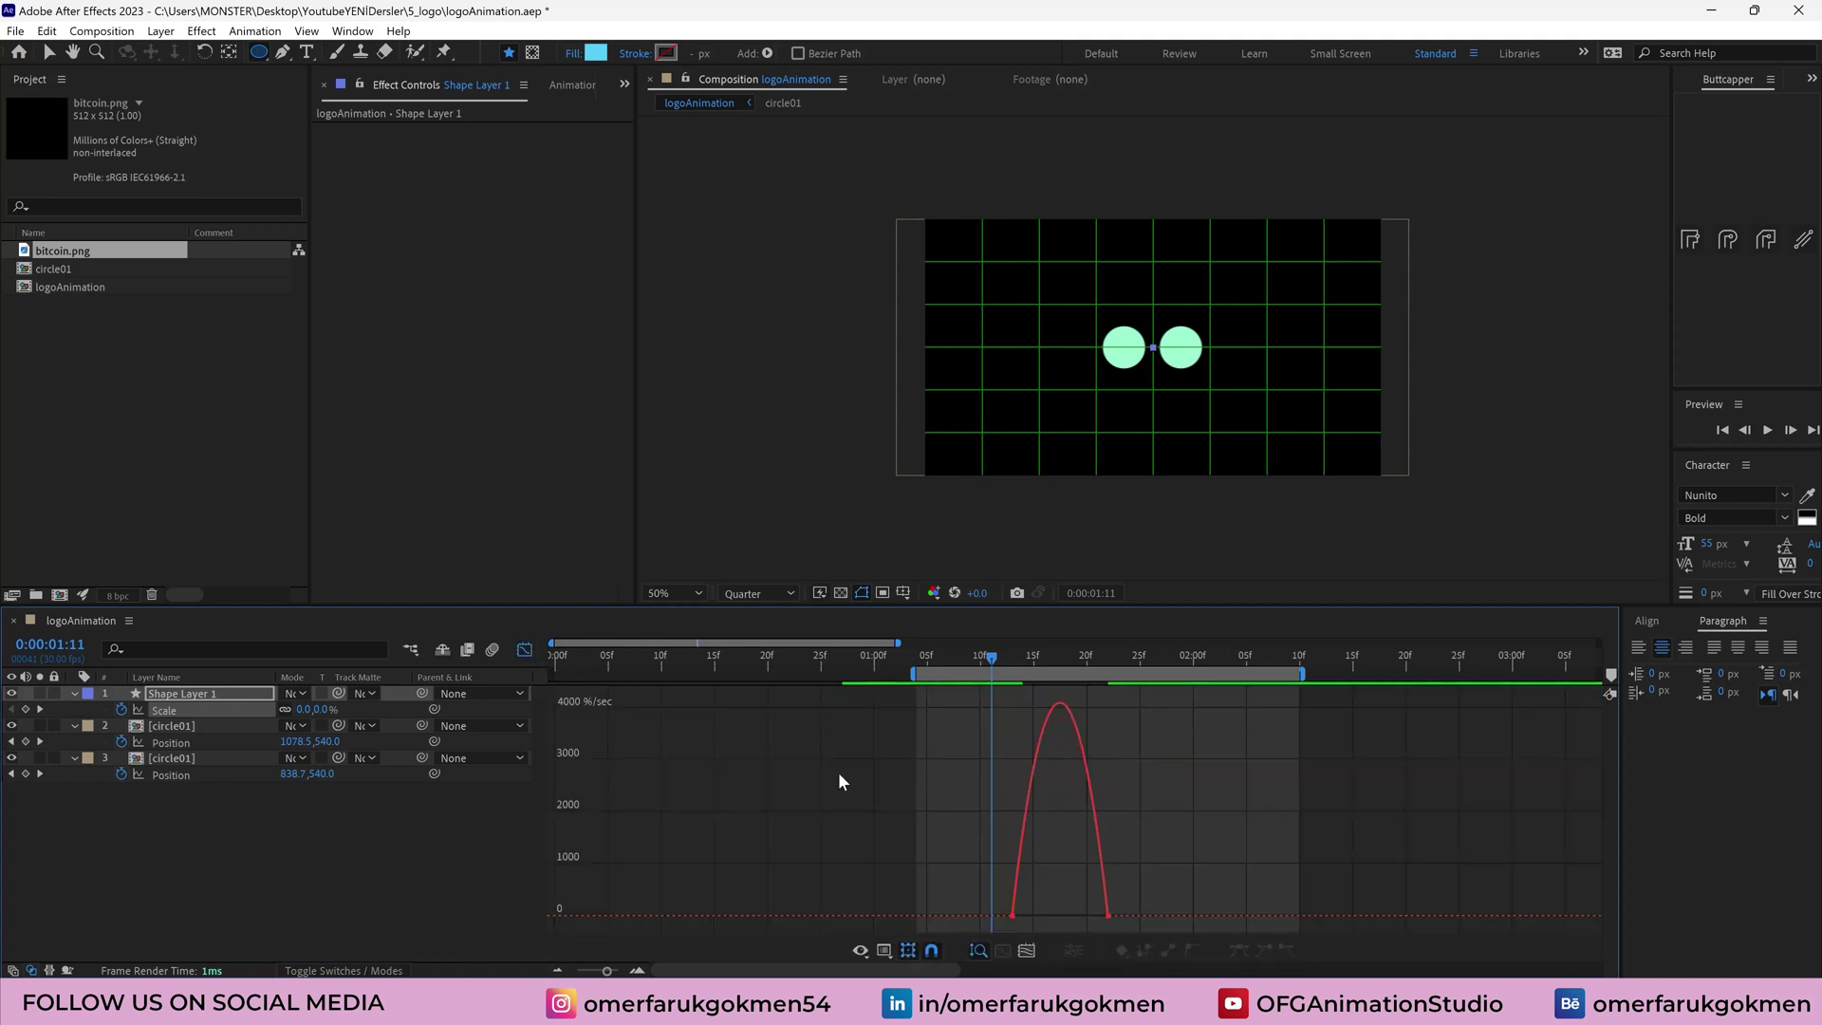
drag(1134, 934, 1037, 913)
mouse_move(984, 651)
mouse_down()
mouse_move(1063, 656)
mouse_move(981, 665)
mouse_up()
key(space)
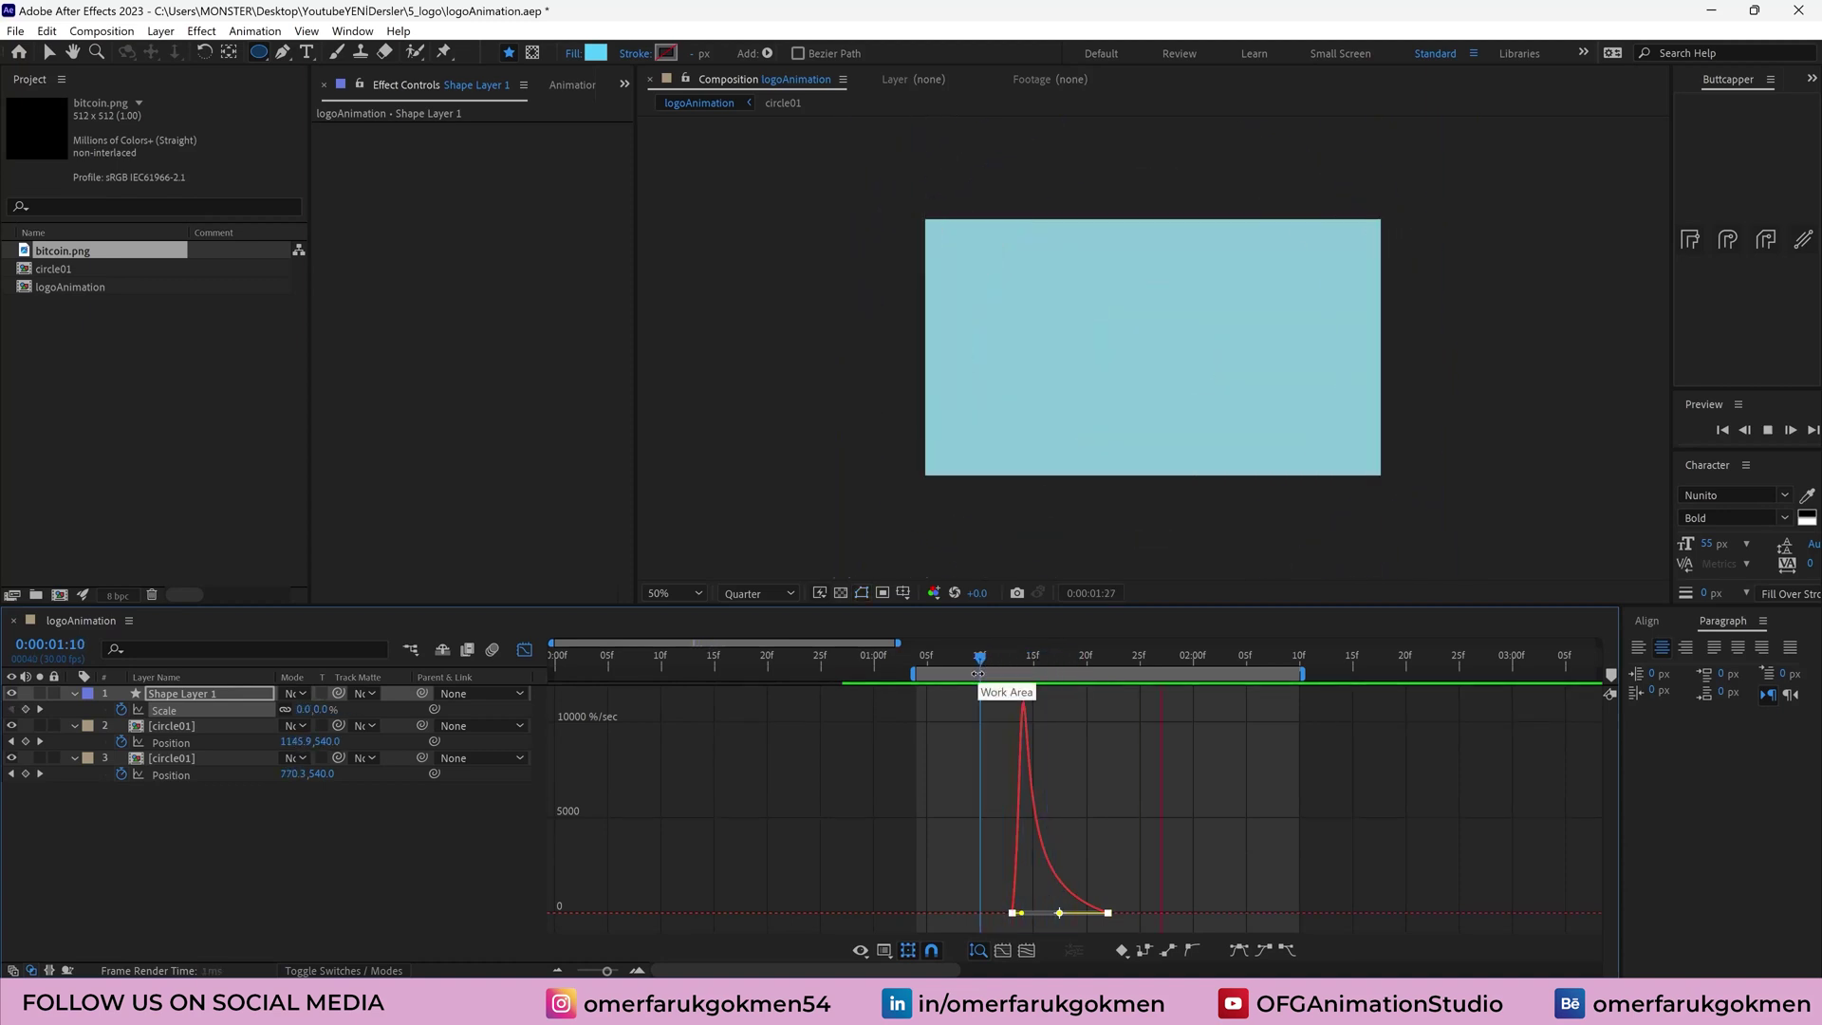
Close the Graph Editor and retime the blue circle's Scale keyframes to 0:00:01:14 and 0:00:02:03, previewing the growth
click(525, 651)
click(1046, 710)
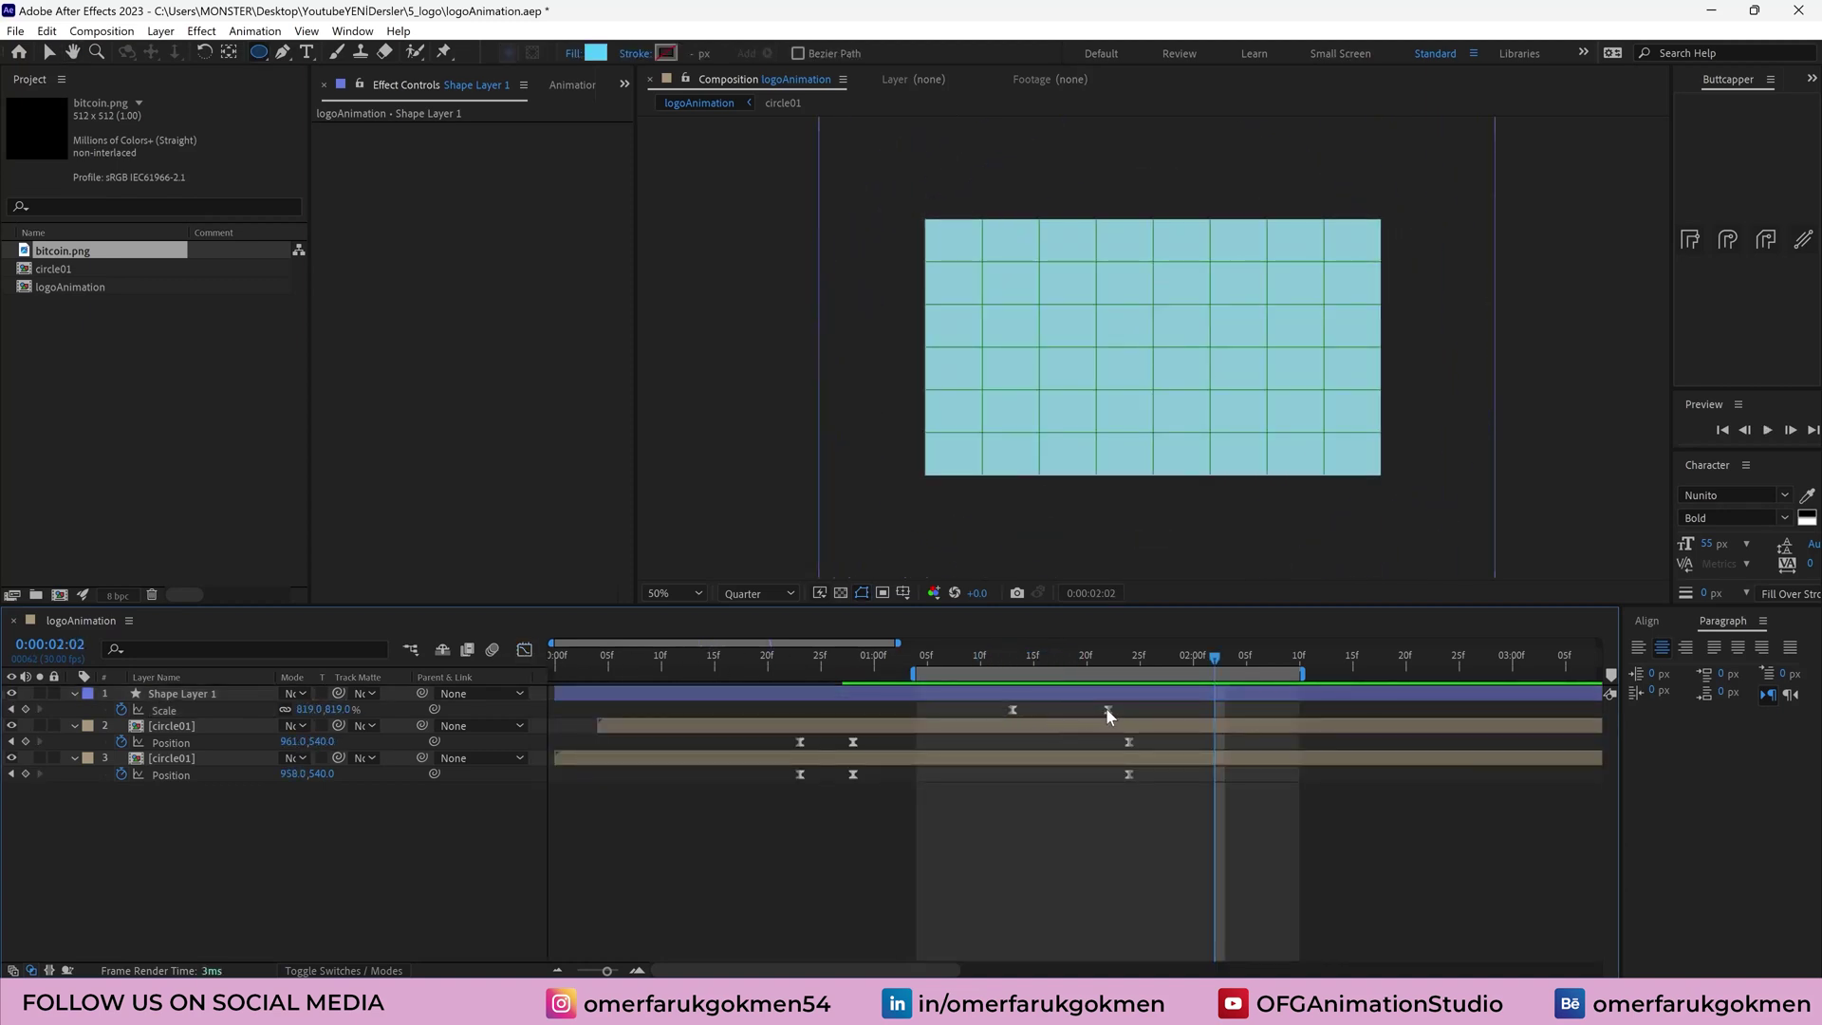
drag(1107, 710, 1152, 710)
key(space)
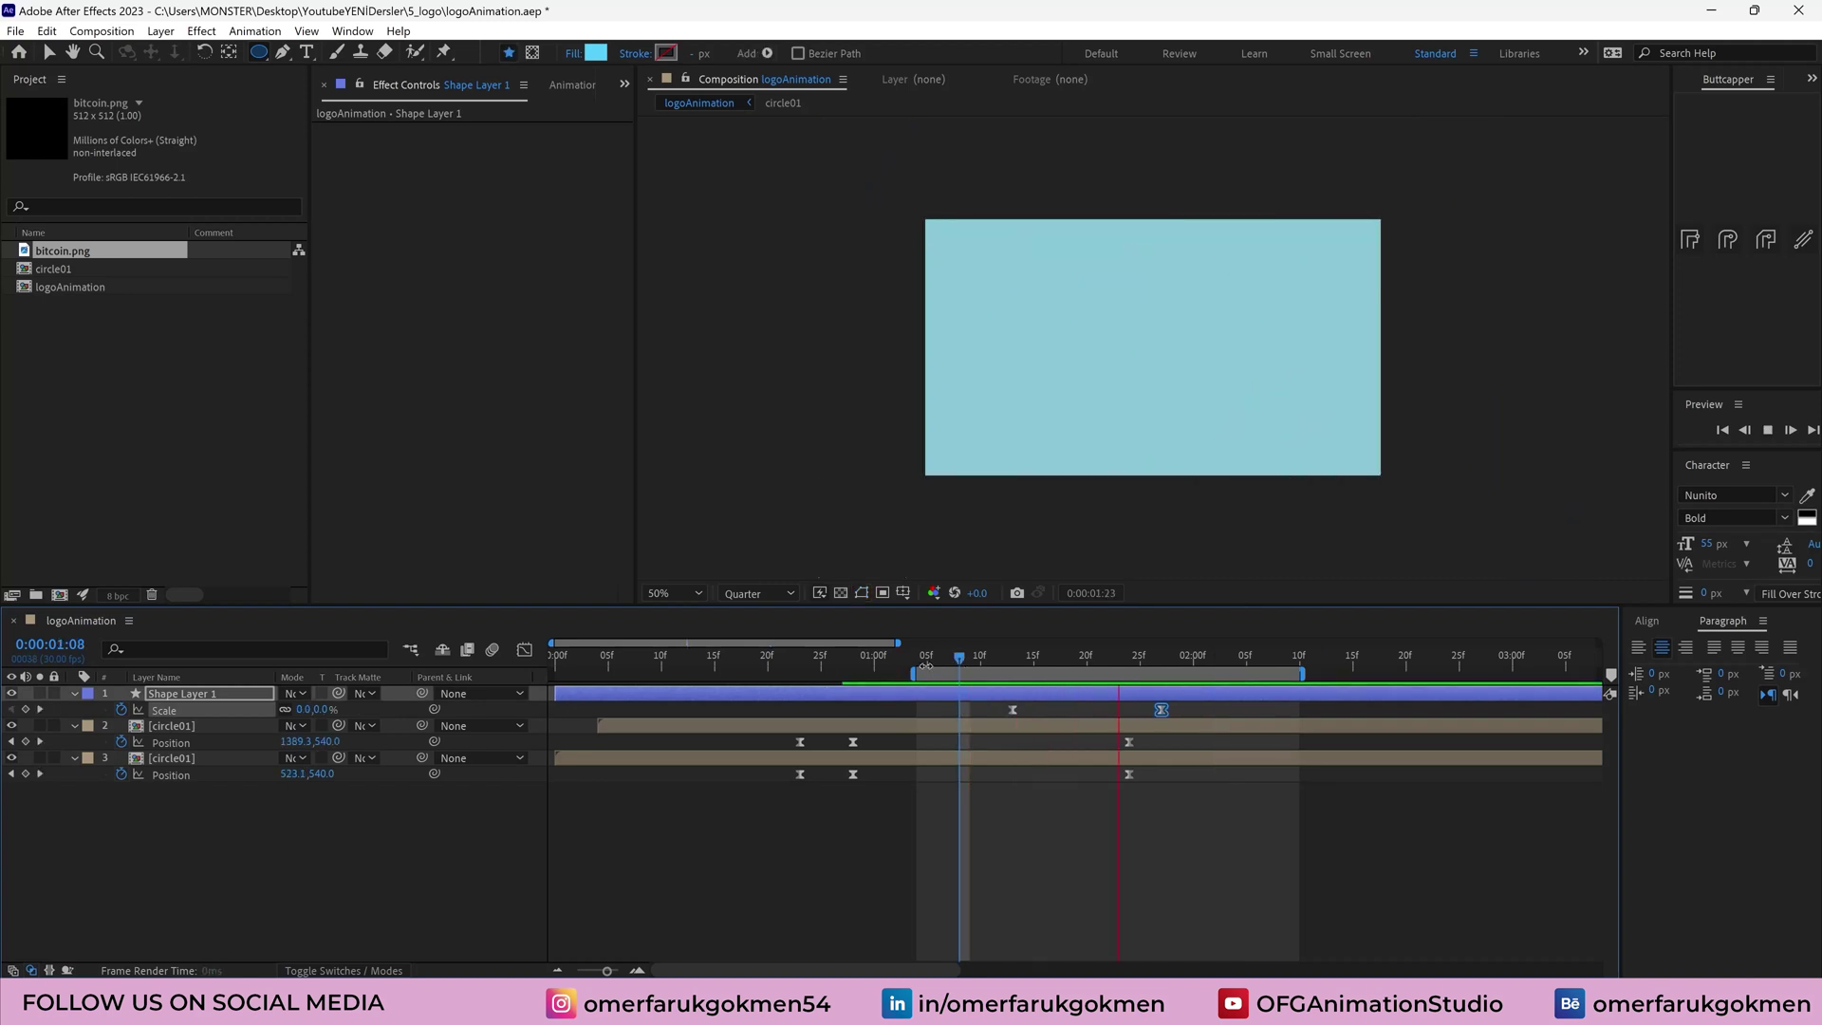
key(space)
drag(1162, 710, 1225, 711)
key(space)
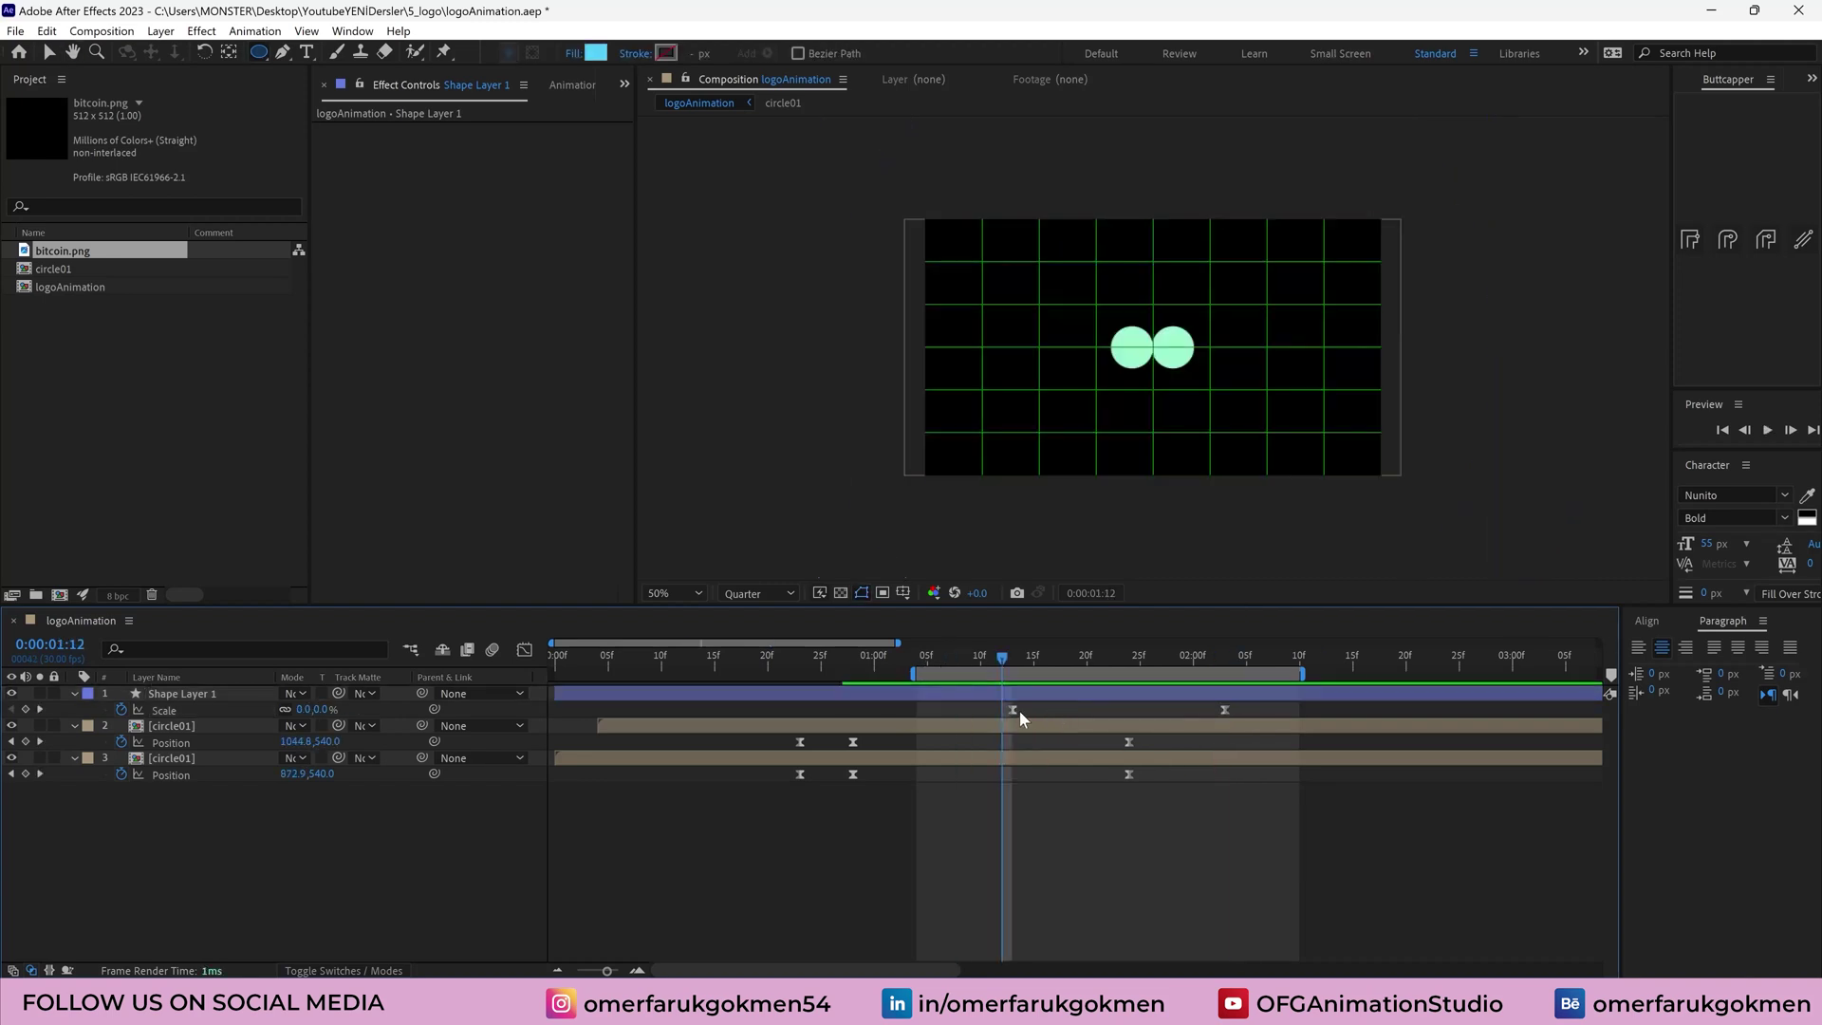
mouse_move(1012, 710)
mouse_down()
mouse_move(1085, 712)
mouse_move(1015, 710)
mouse_up()
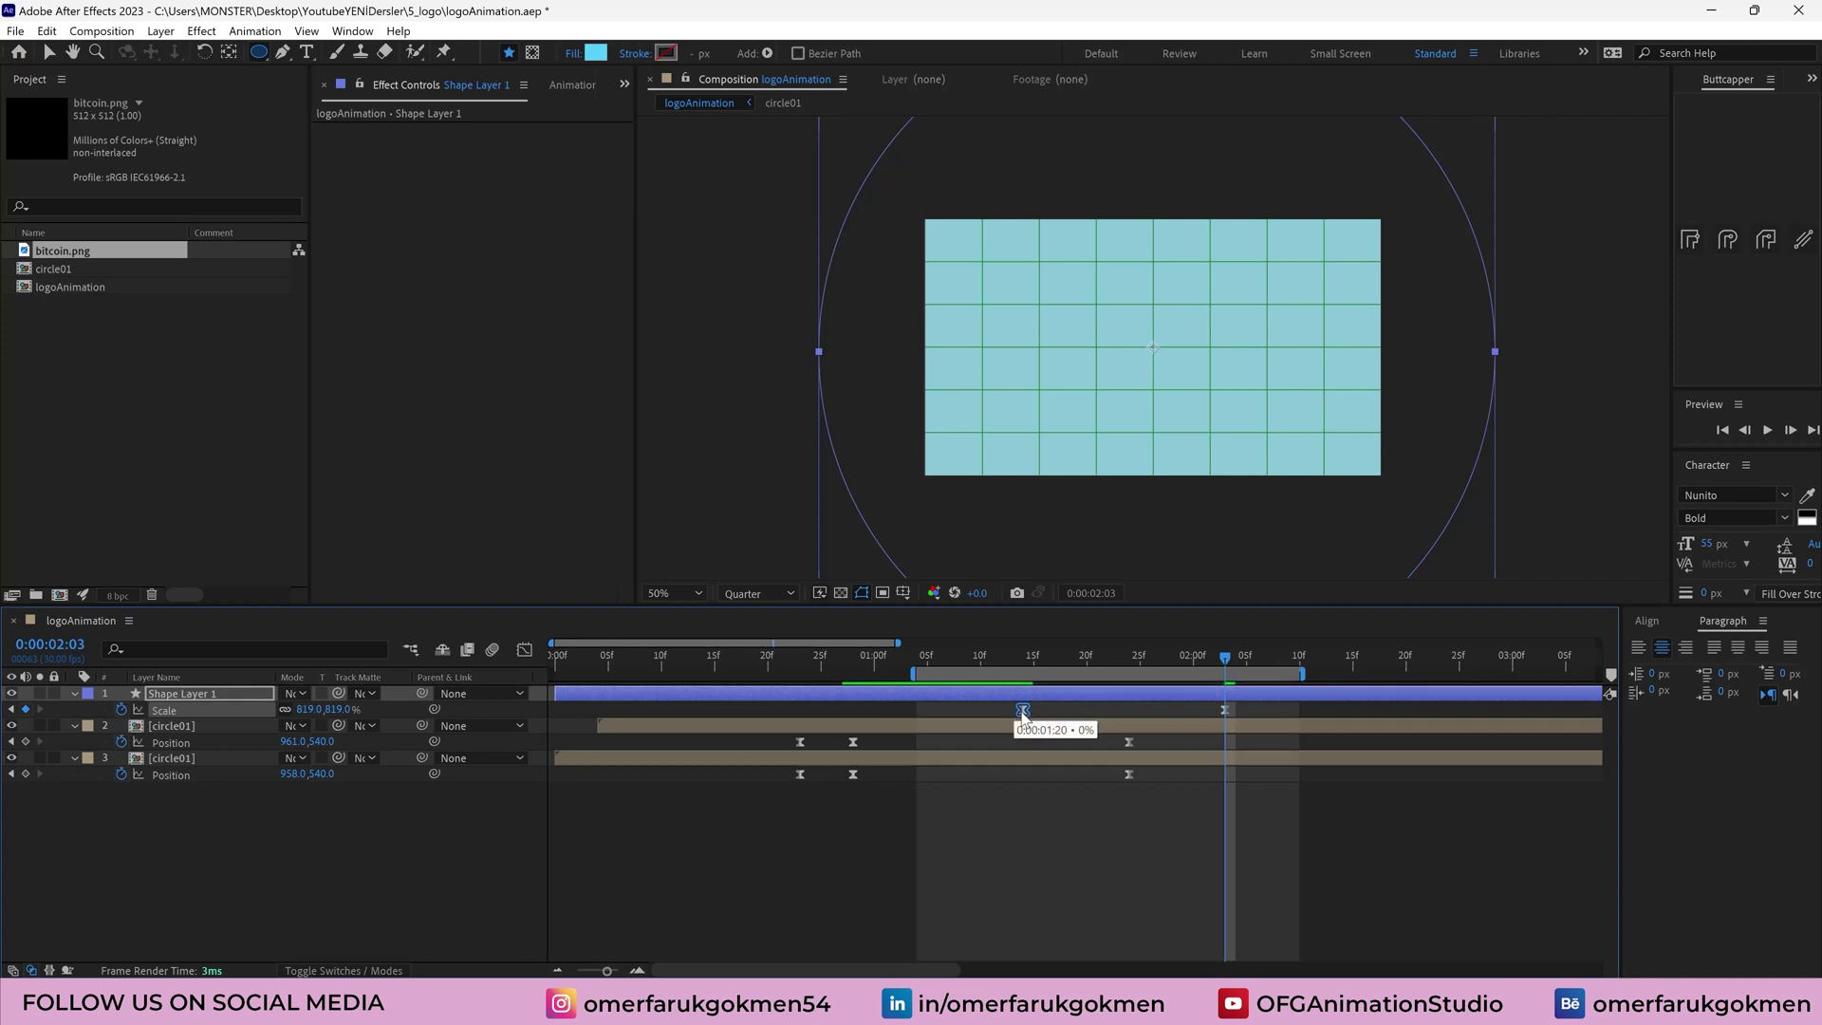
click(939, 658)
Reapply Easy Ease to both circles' middle and last Position keyframes and stretch the middle keyframe's outgoing handle for a late speed peak
drag(938, 661, 822, 780)
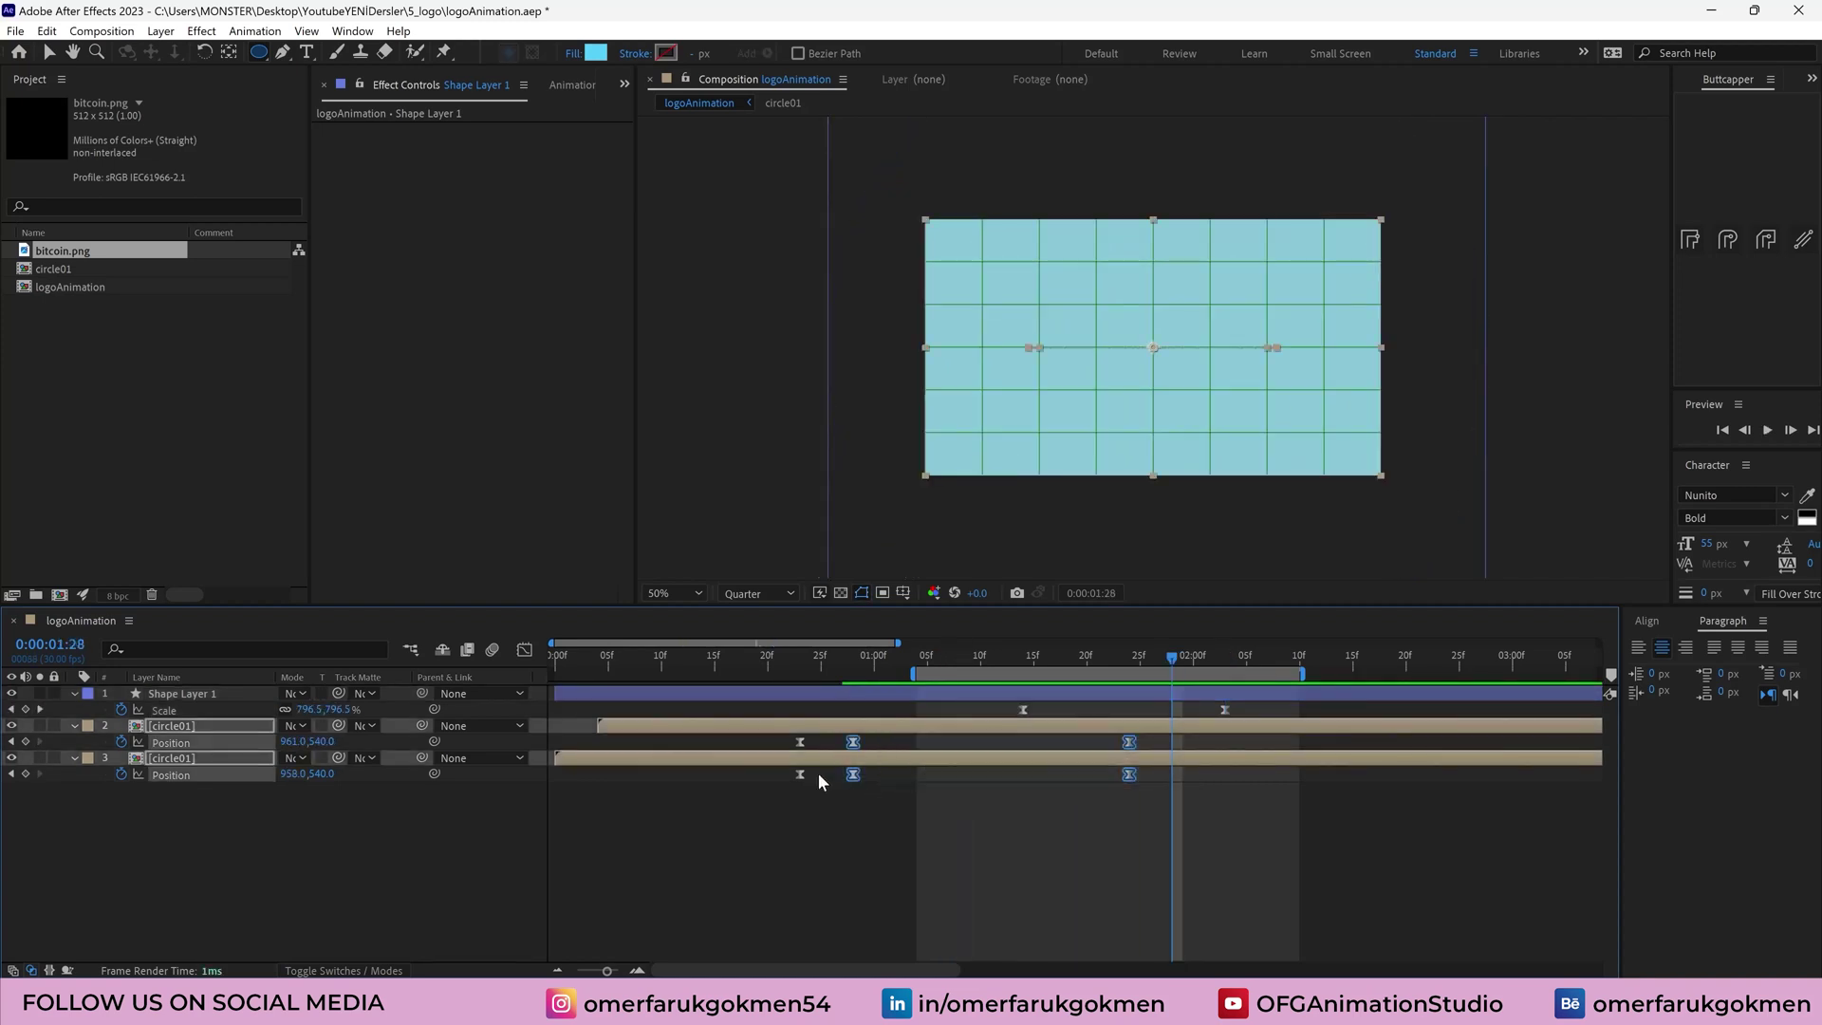
click(519, 652)
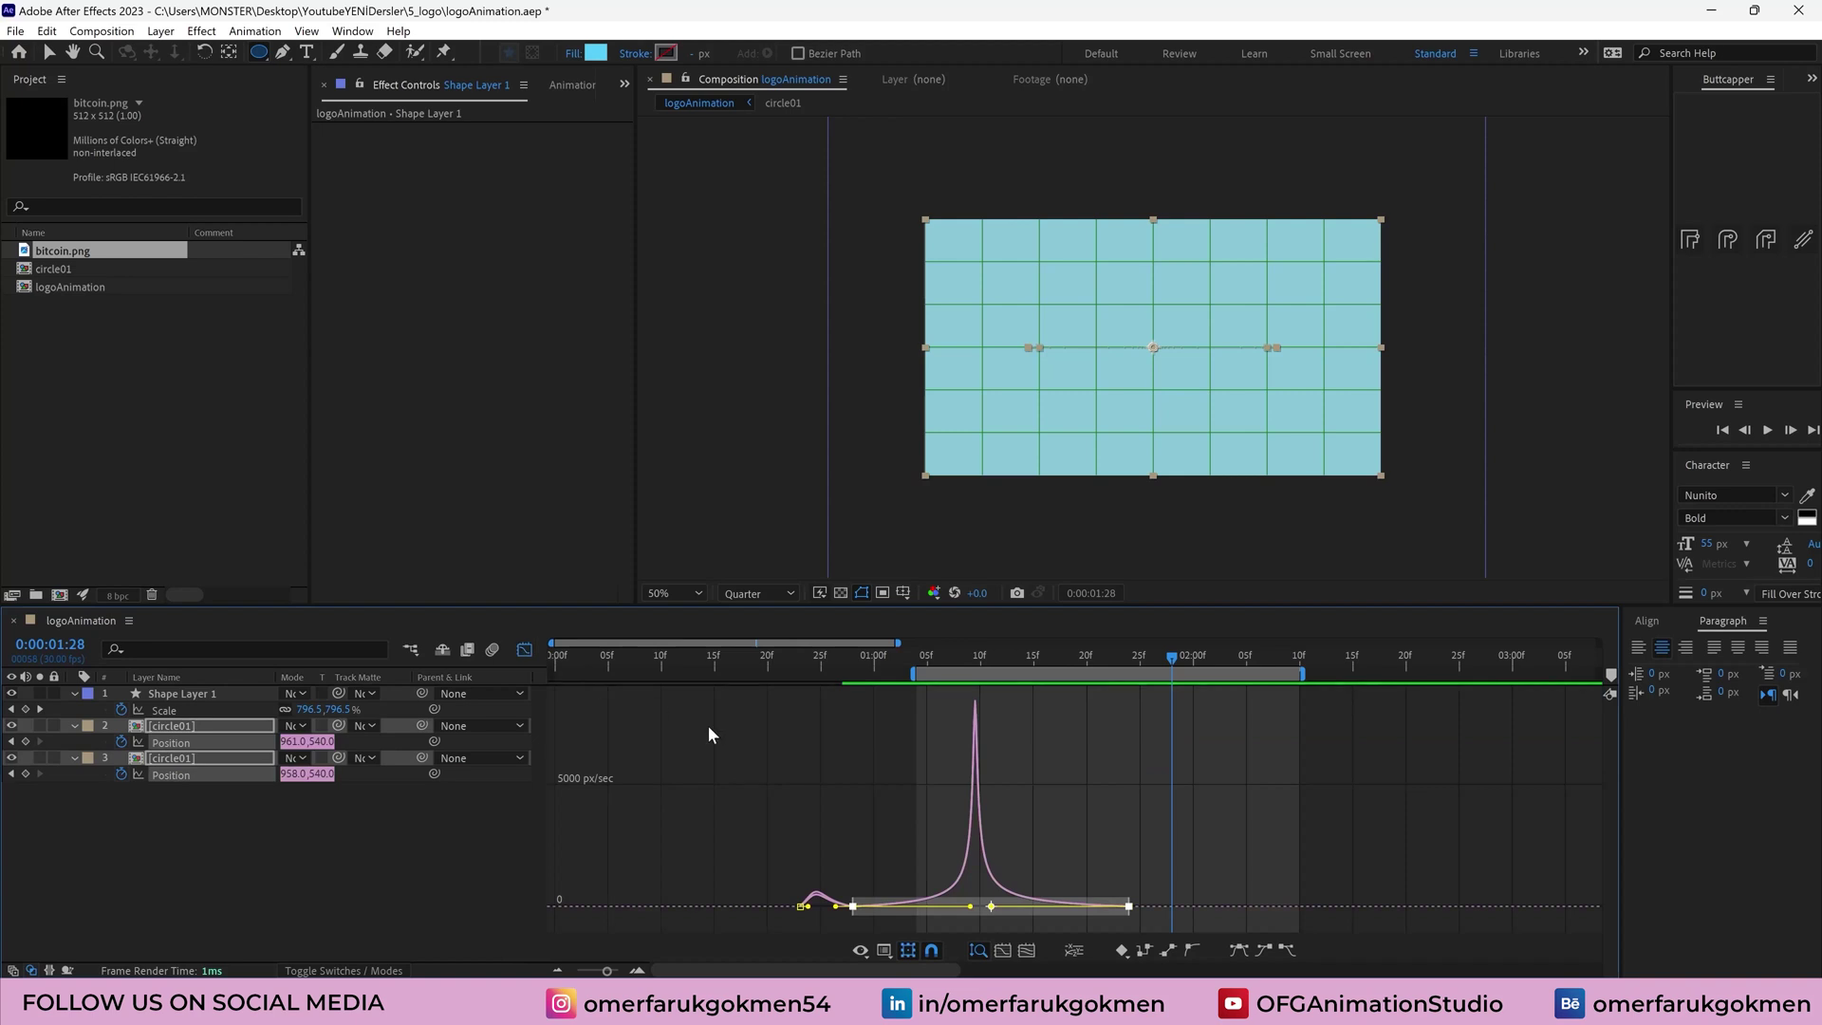
click(1241, 949)
click(1167, 848)
drag(883, 902, 989, 912)
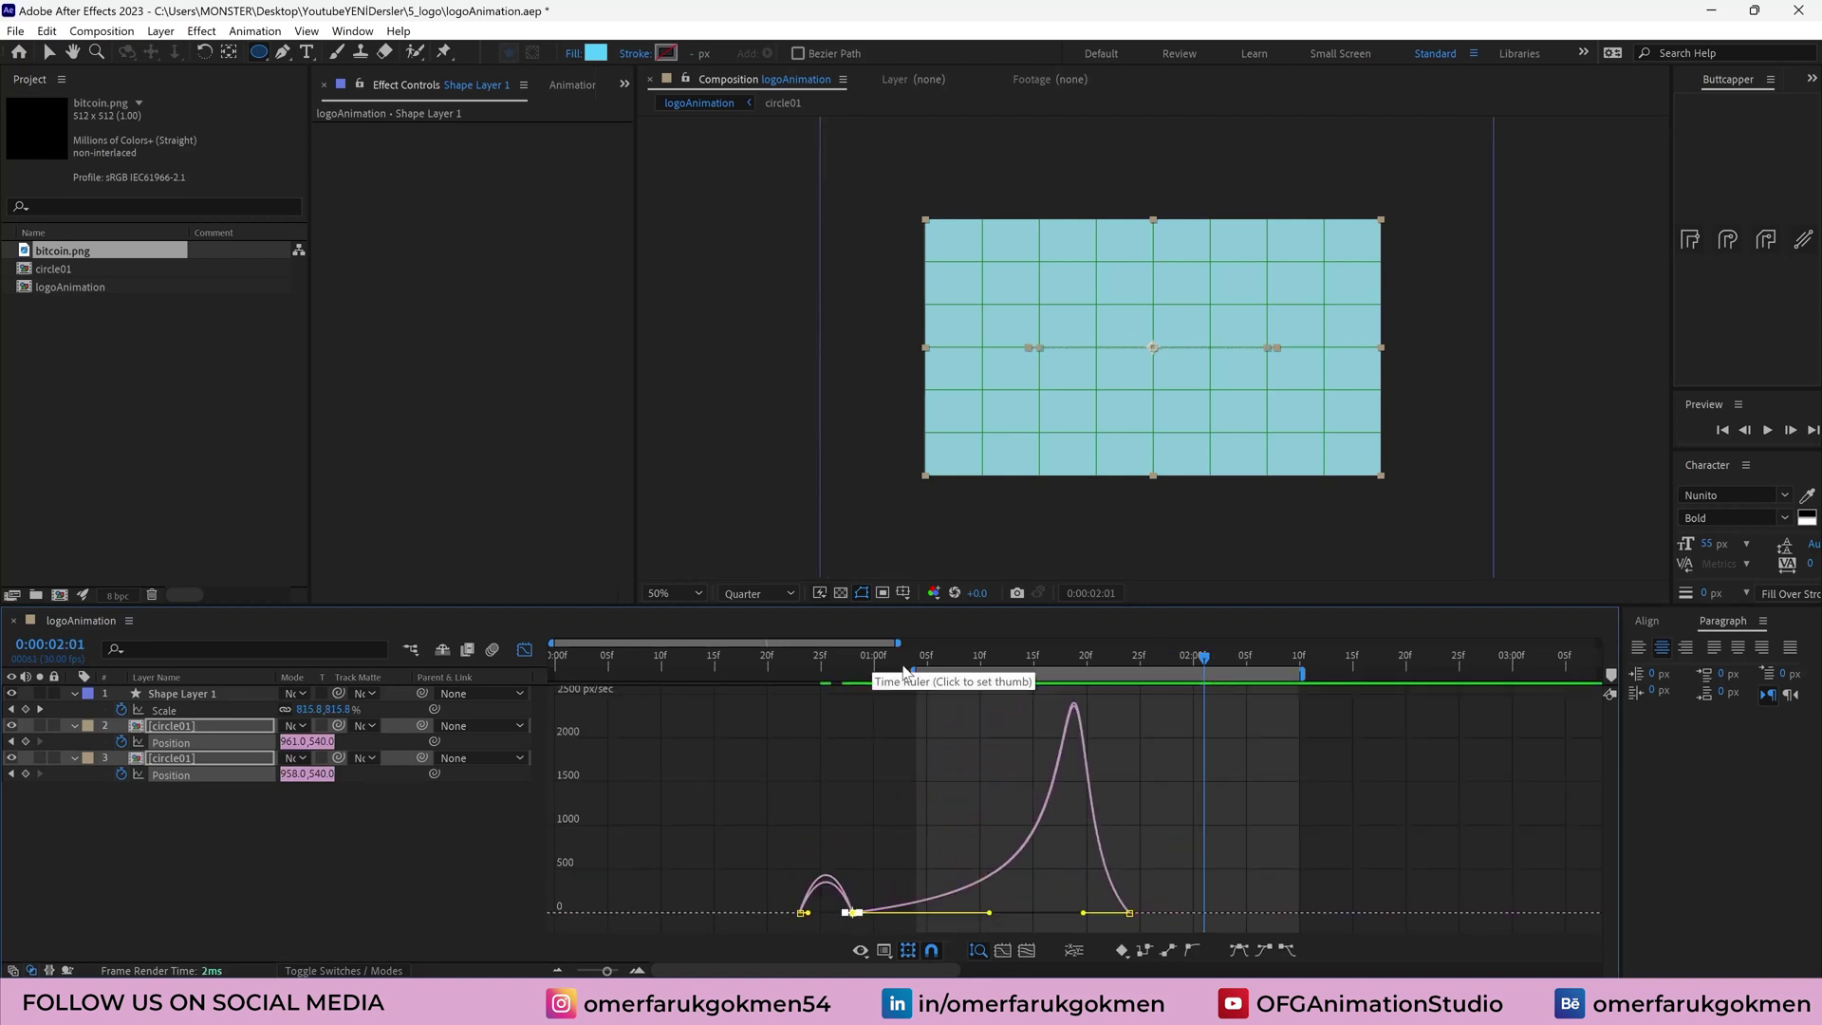
click(524, 650)
Shift both Scale keyframes to start at 0:00:01:23, extend the work area to about 0:00:02:16 and preview it
drag(1000, 705, 1239, 720)
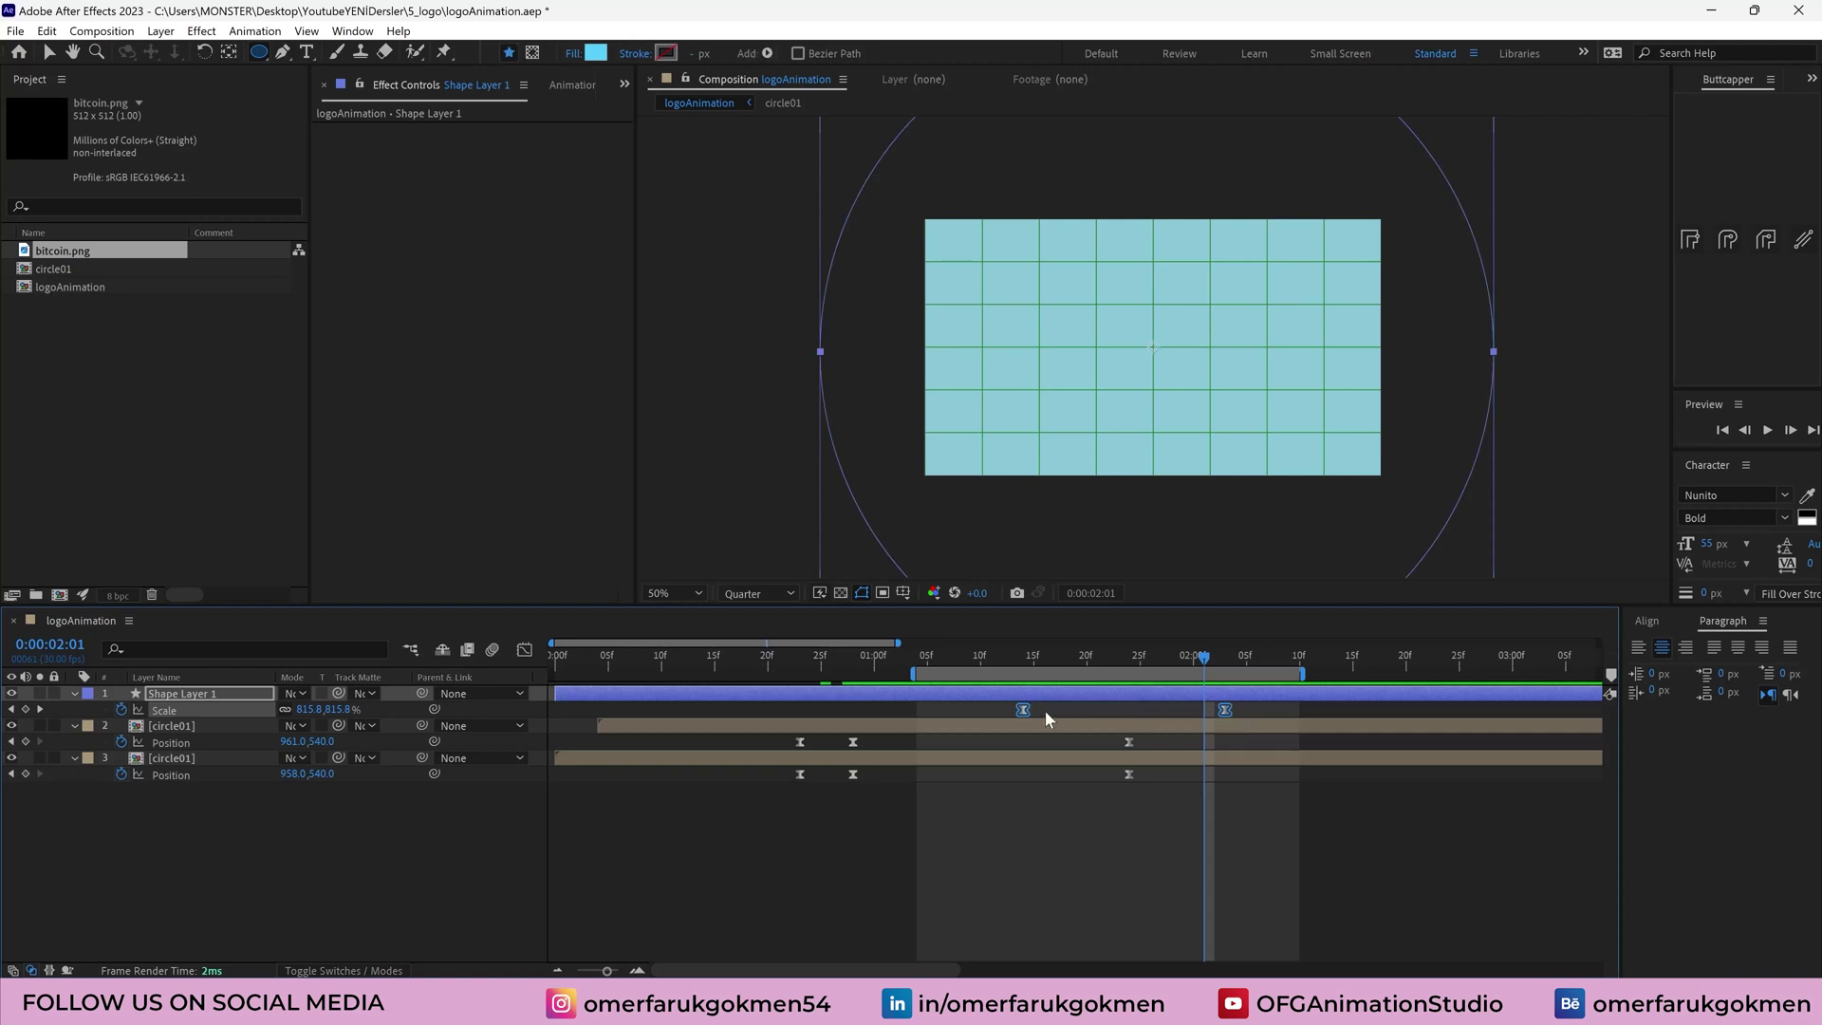
drag(1023, 710, 1119, 712)
drag(1304, 674, 1367, 675)
key(space)
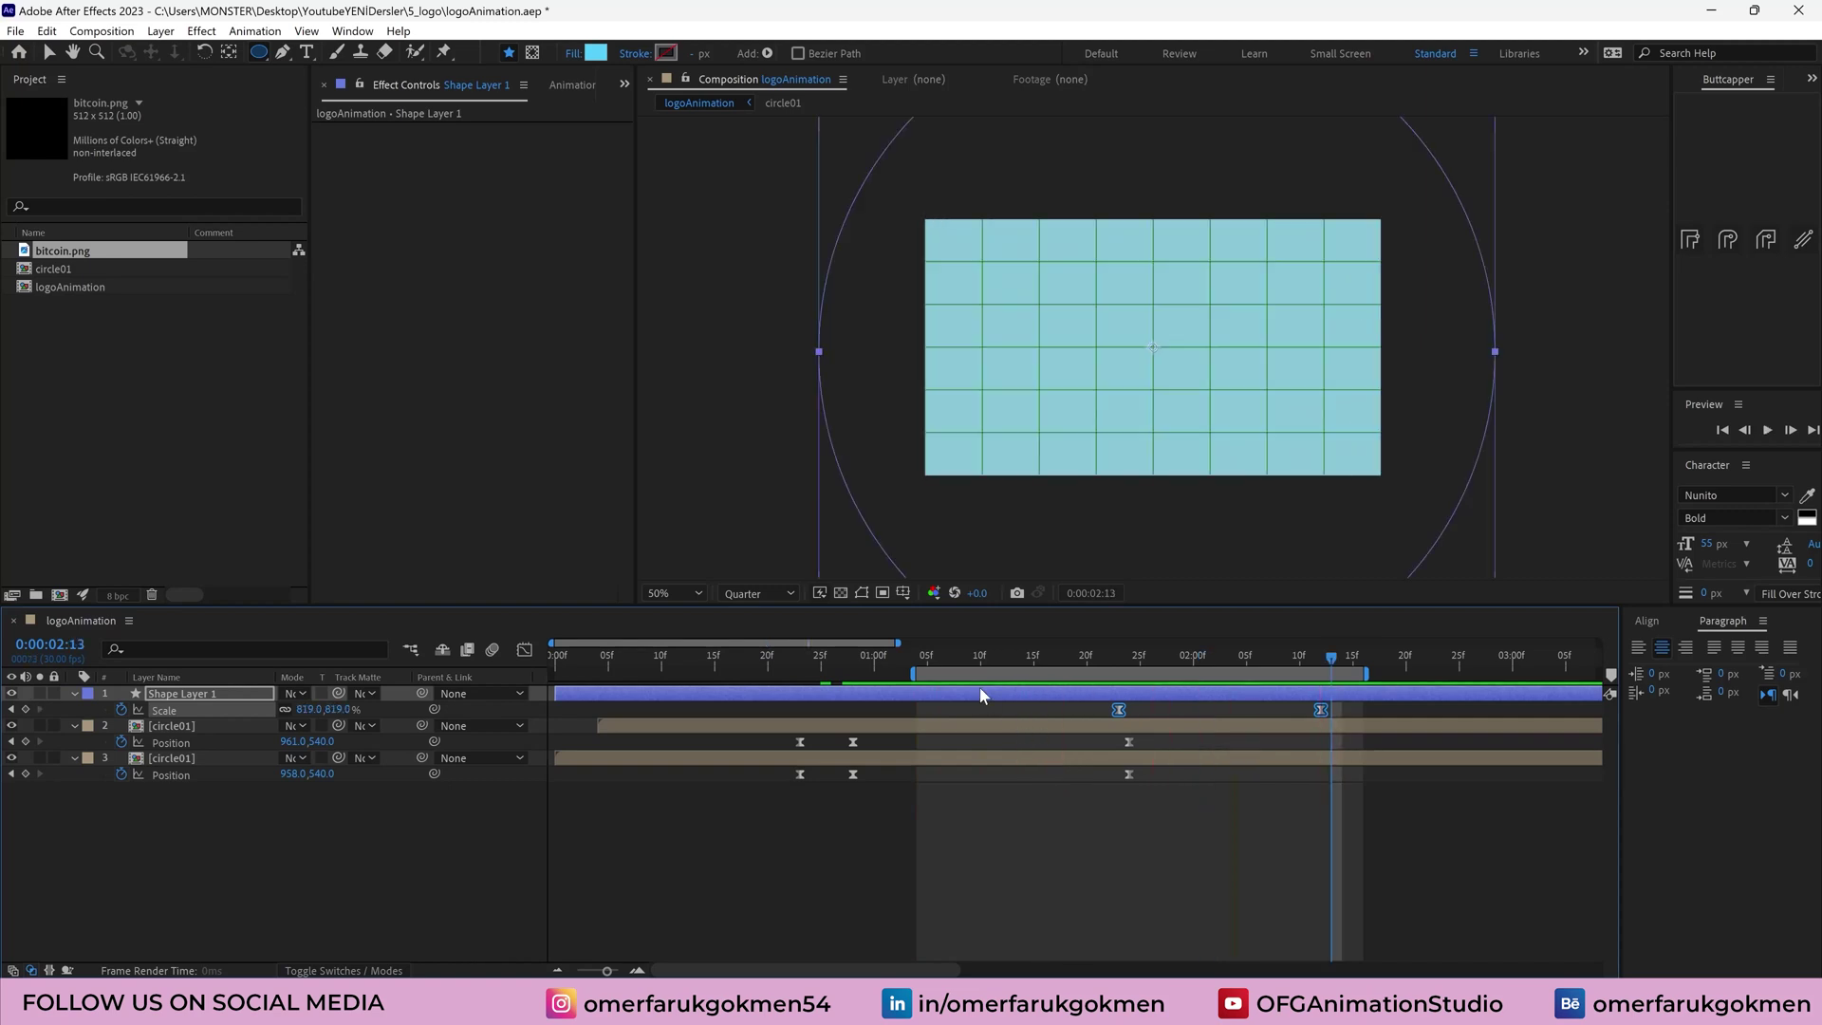
click(948, 657)
key(space)
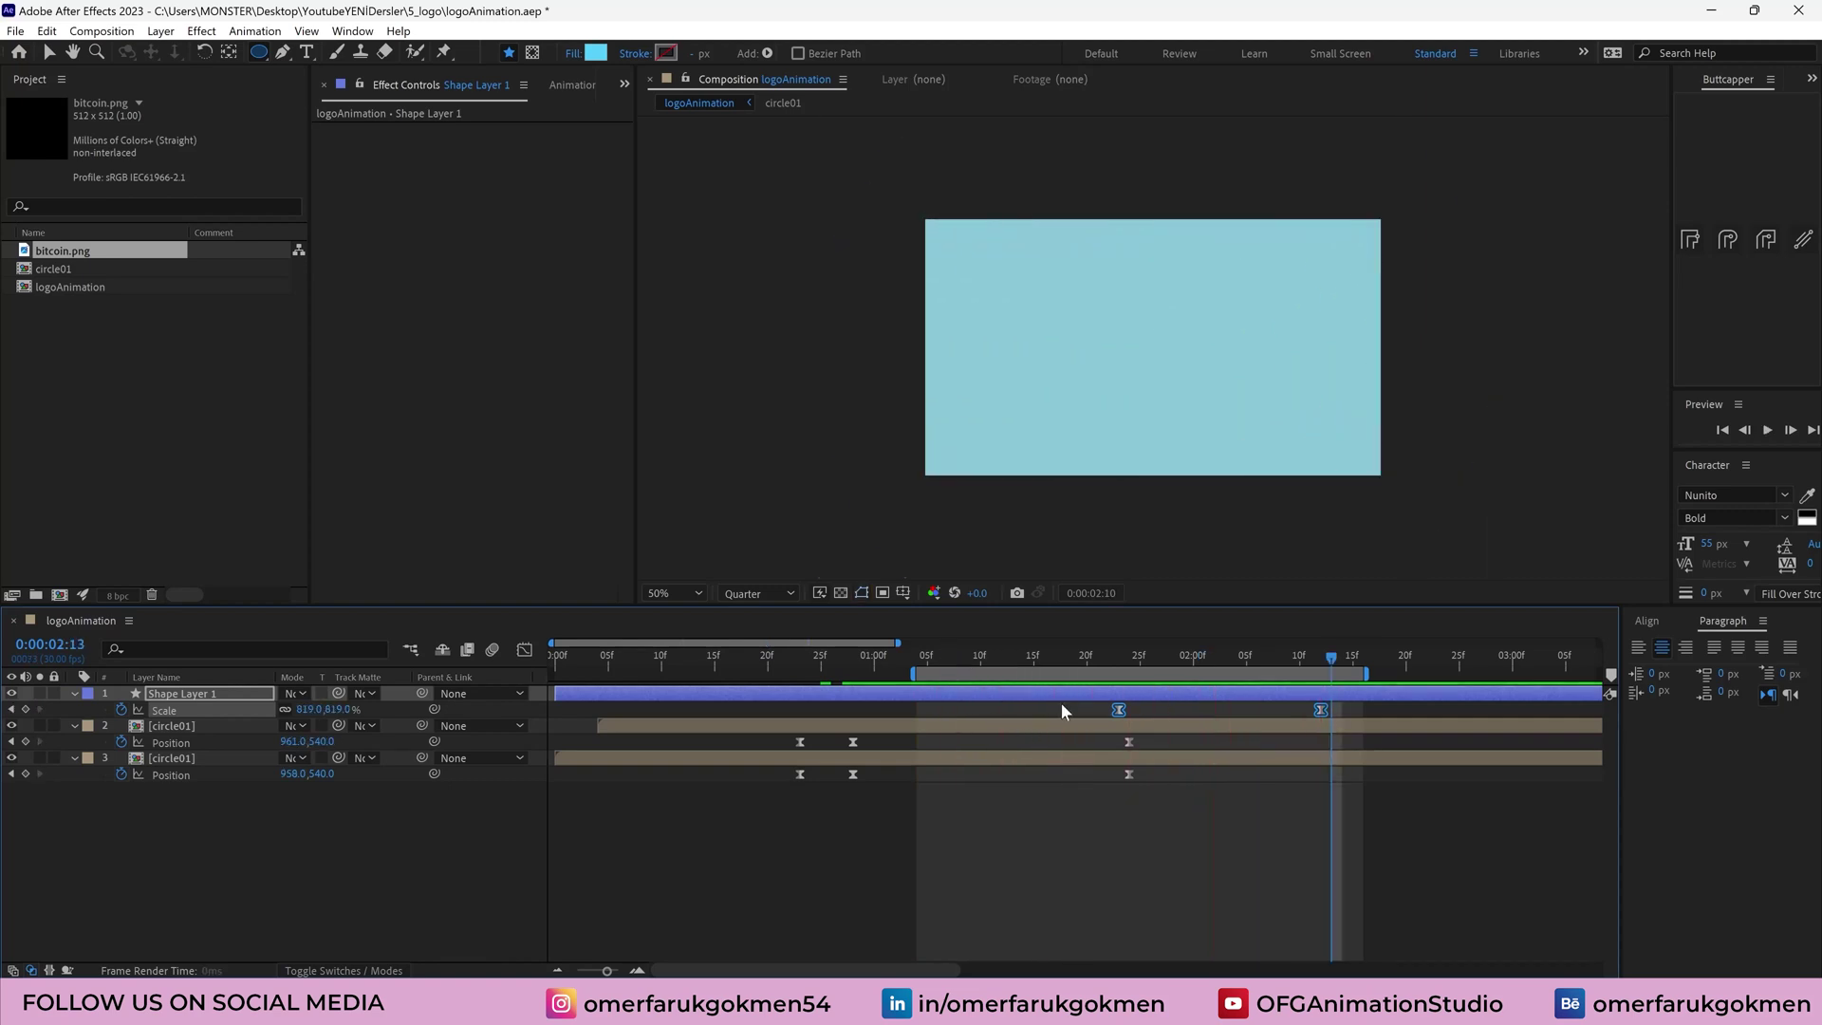
Move the first Scale keyframe to 0:00:01:20, preview the transition and save the project
click(1092, 710)
drag(1120, 711, 1090, 710)
key(space)
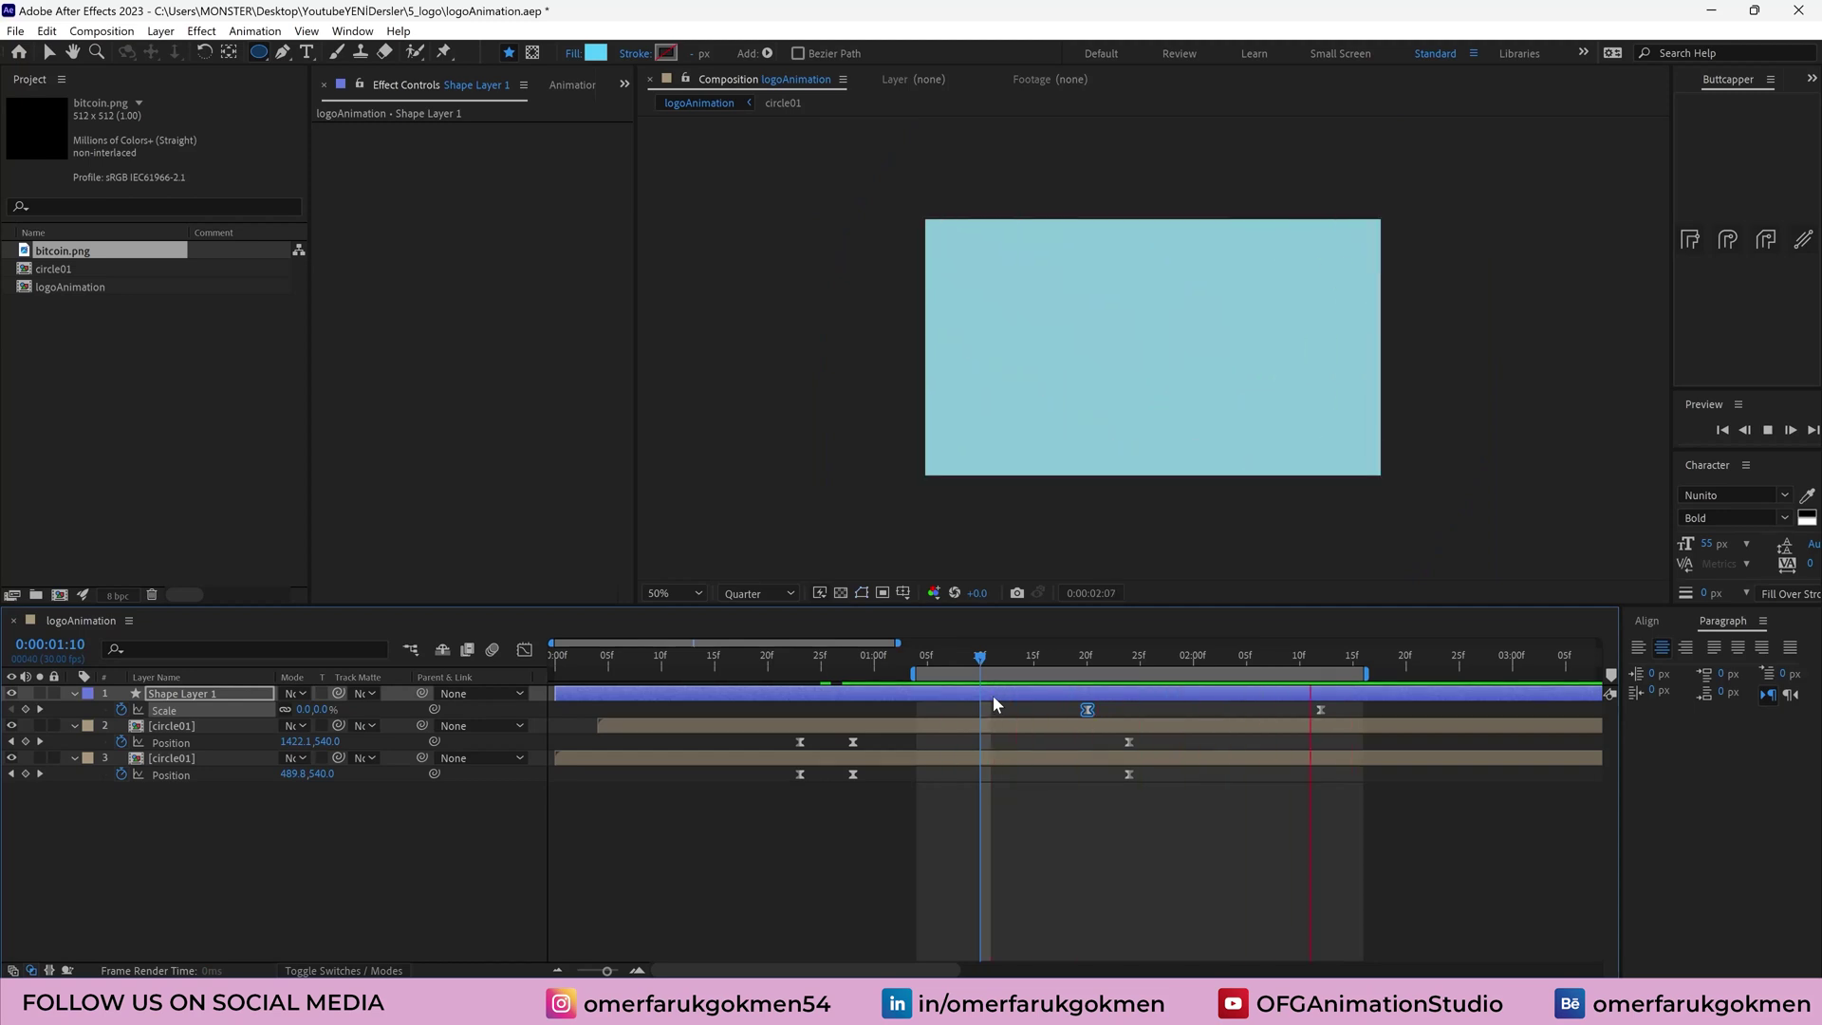
key(space)
key(ctrl+s)
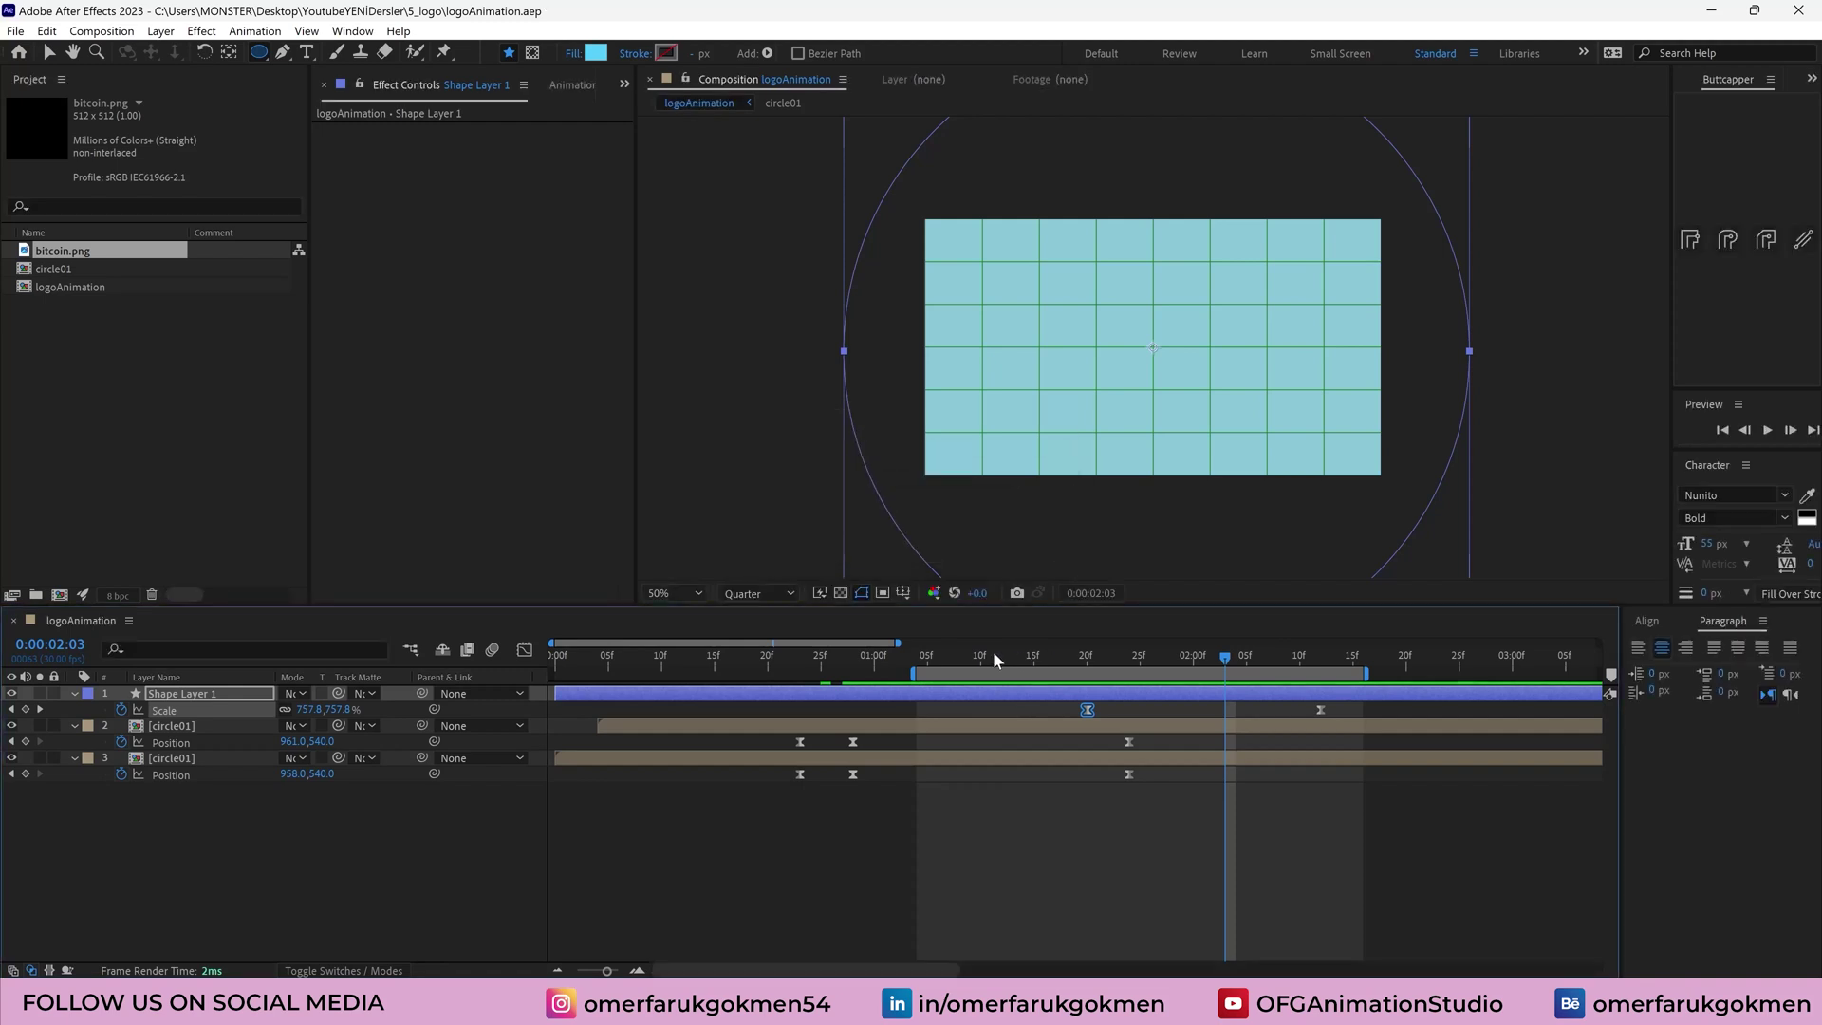
Move the current time to 0:00:02:04, deselect the layers and set the Pen tool's fill to none
drag(993, 653, 1234, 657)
click(270, 834)
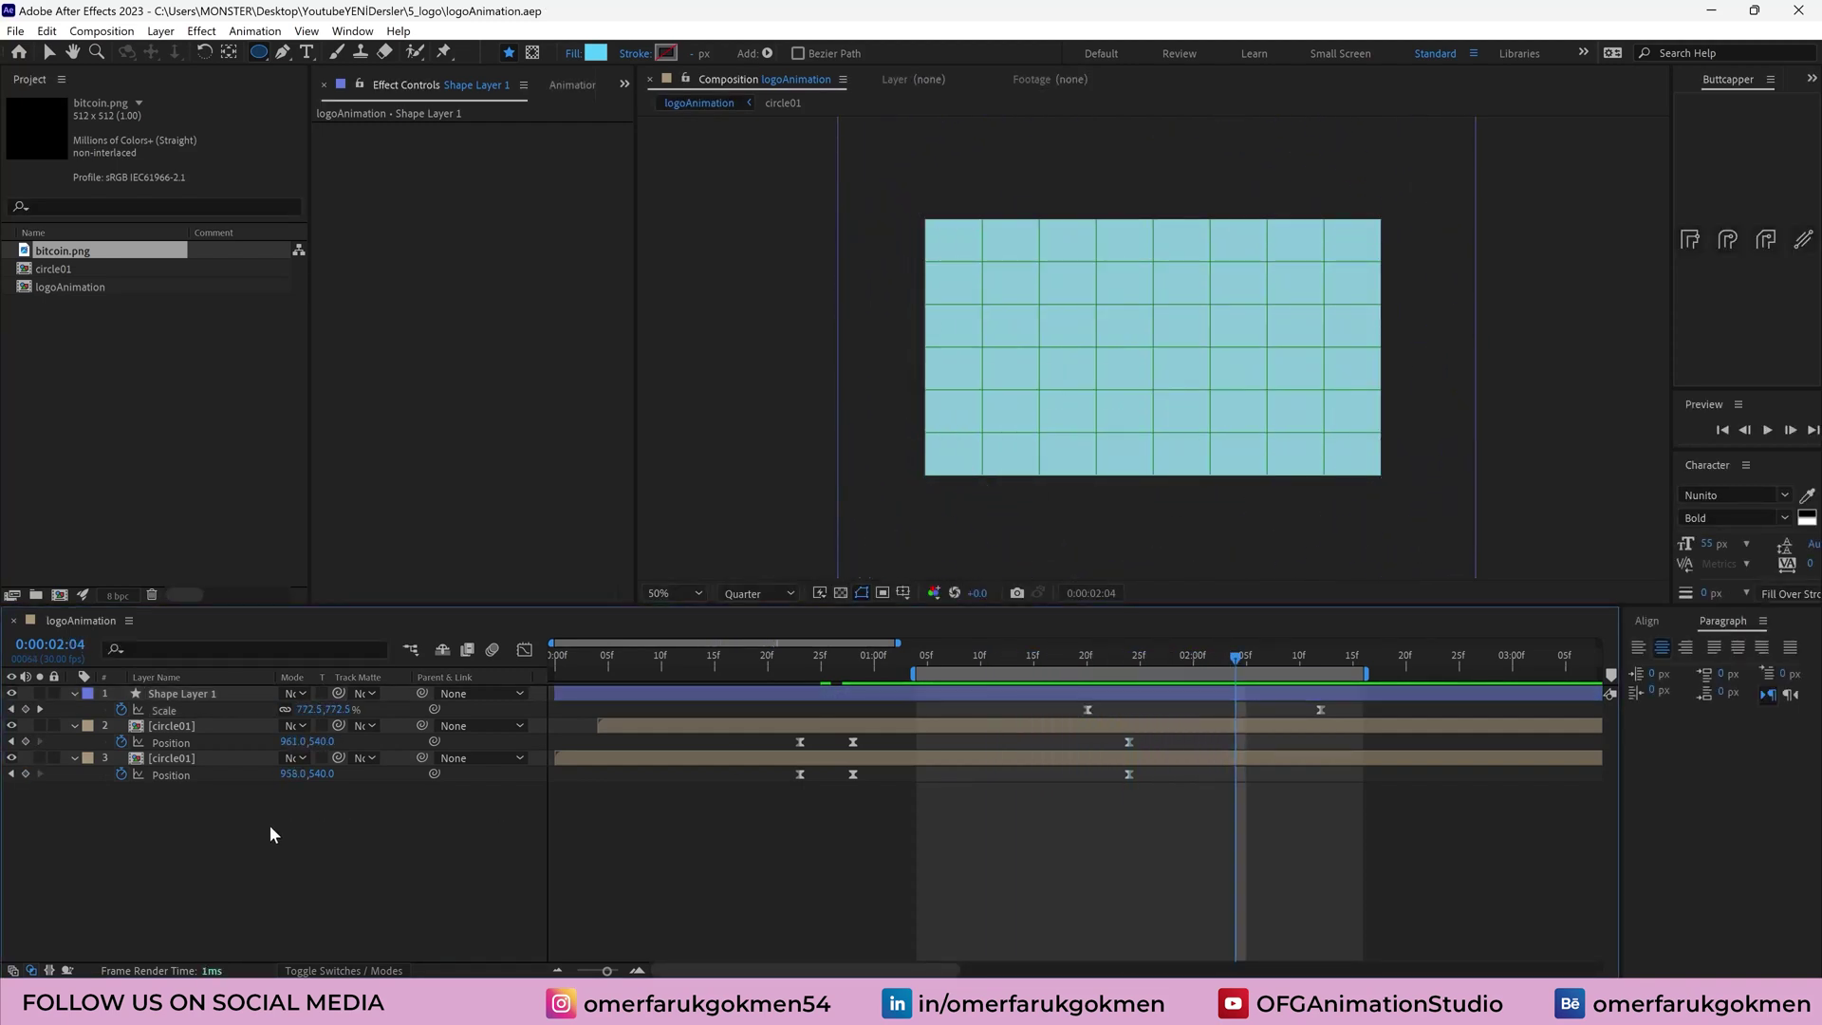
click(282, 59)
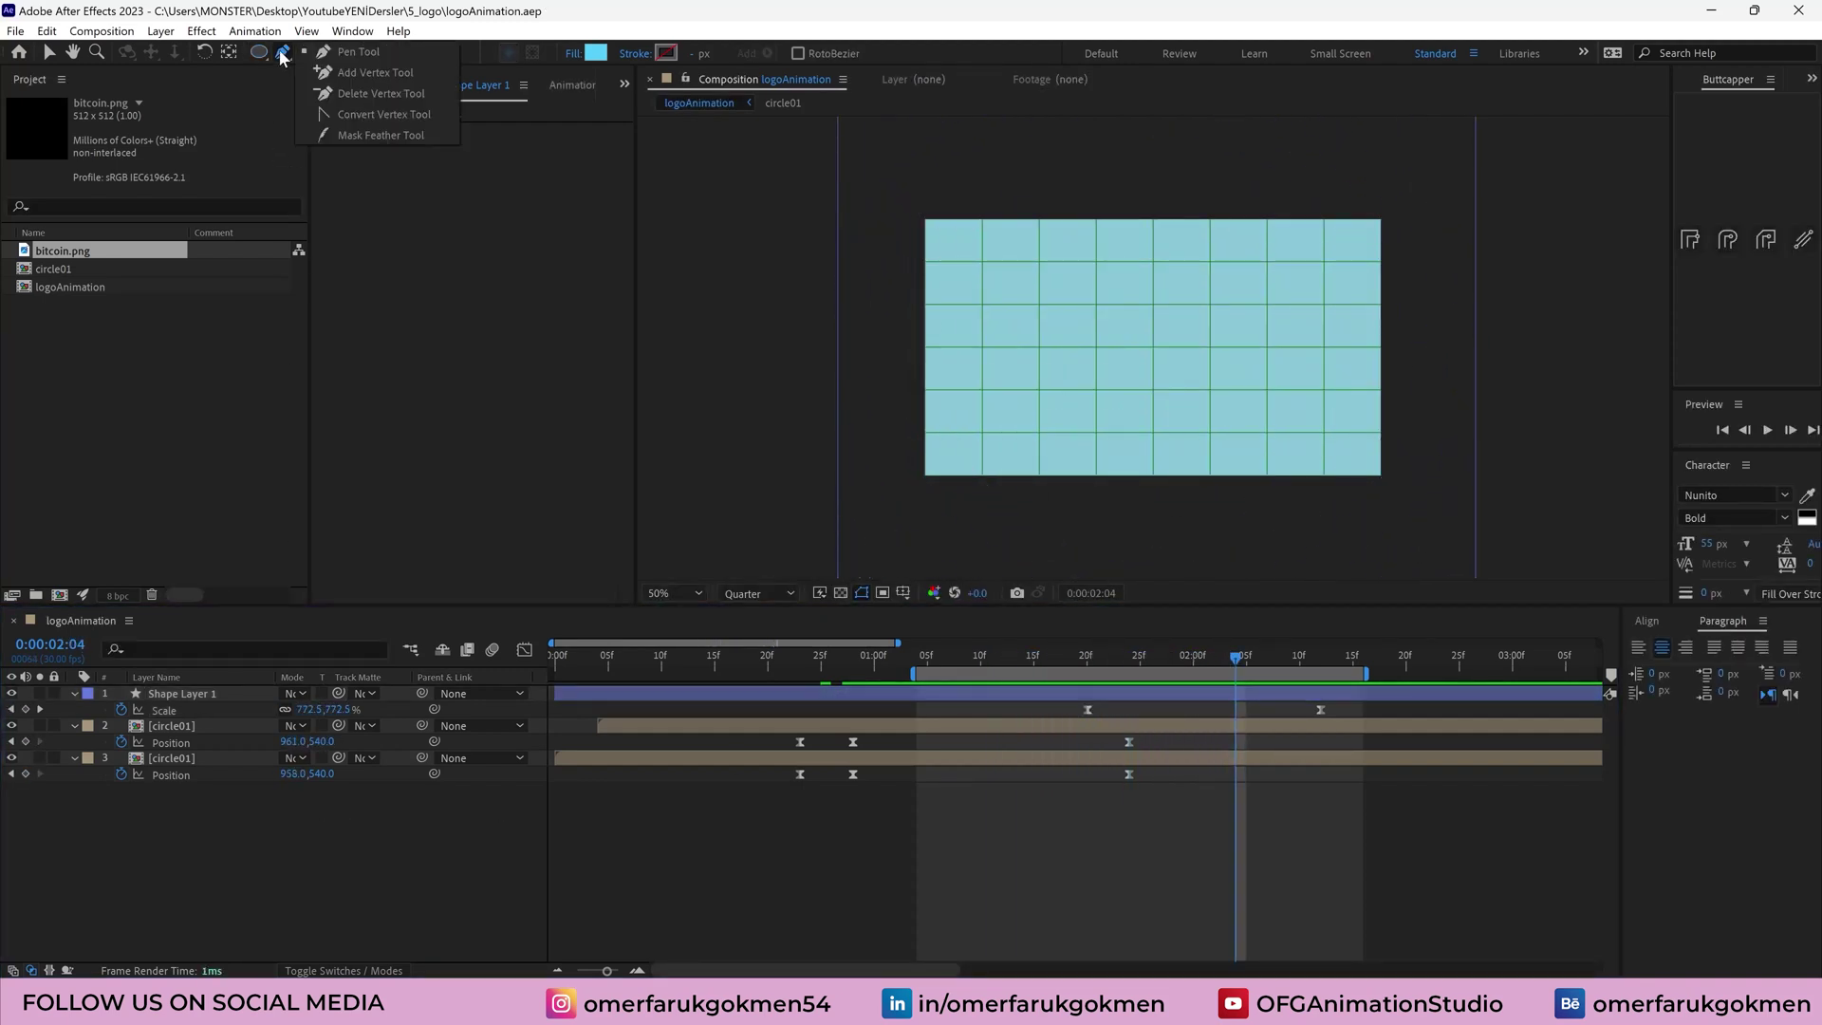
click(573, 54)
click(698, 369)
click(753, 475)
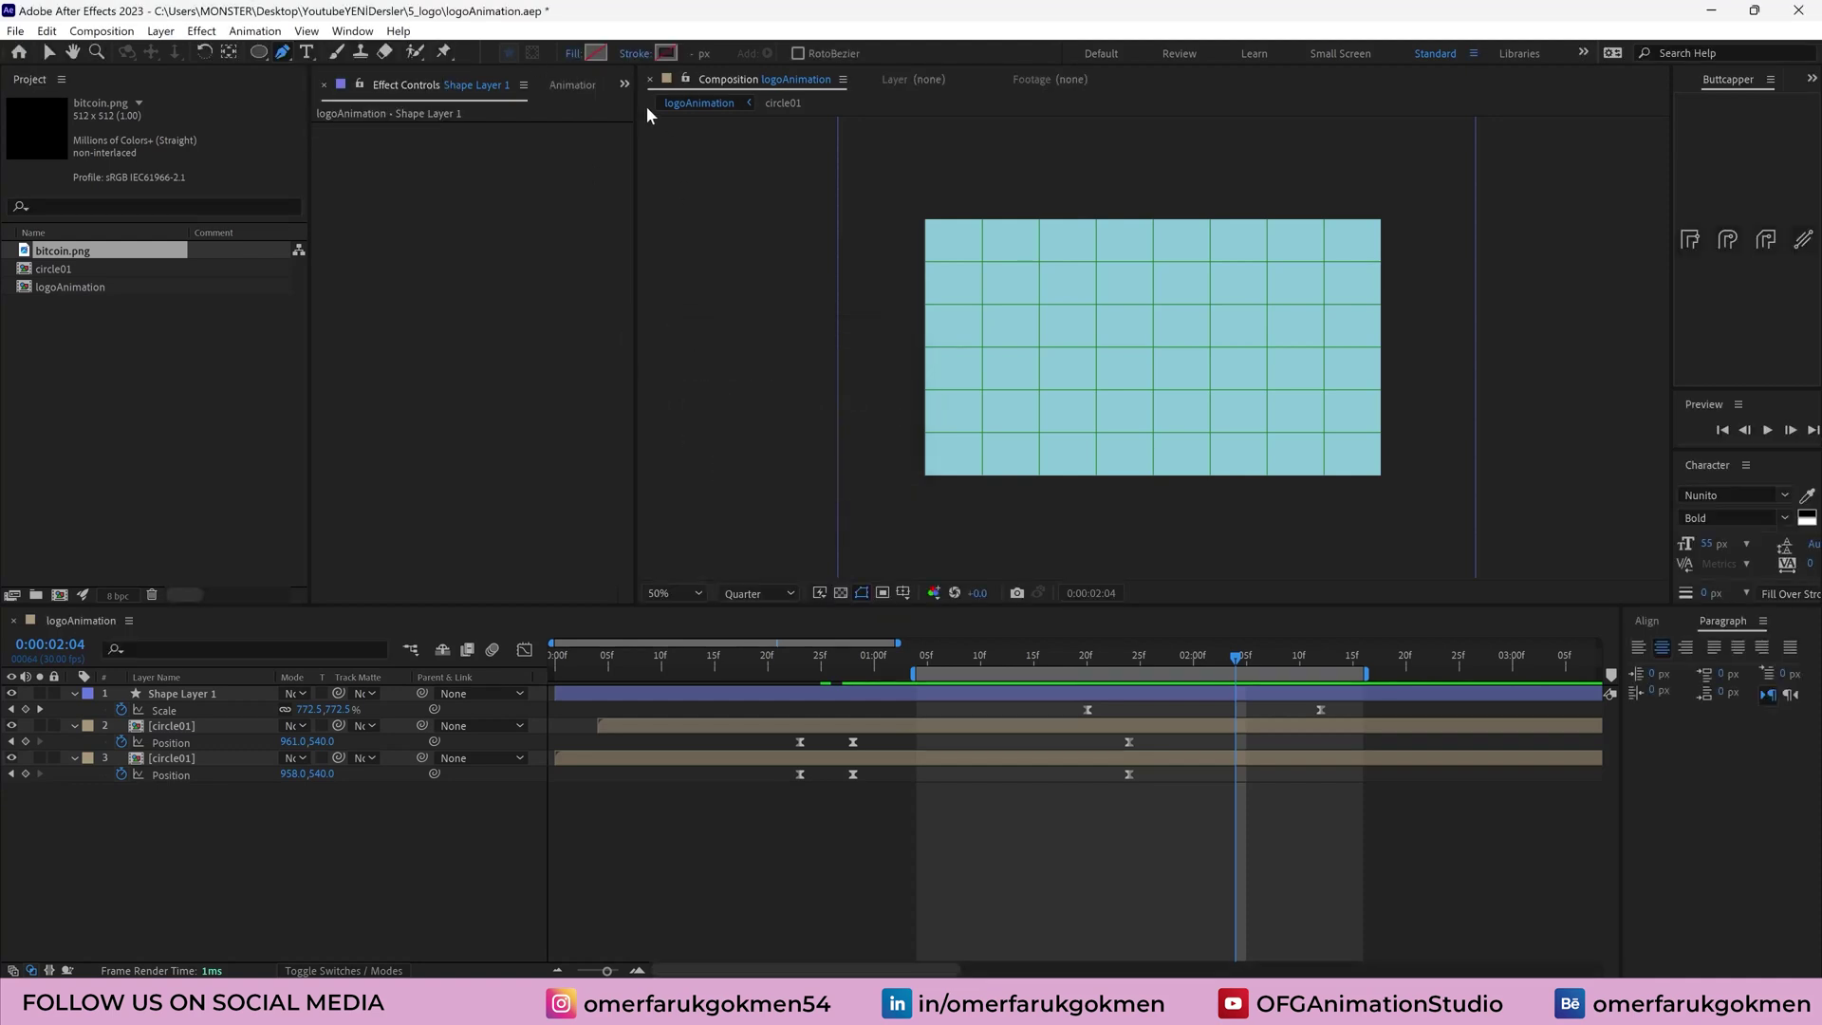
Set the Pen tool's stroke to a solid color in bright blue, about 2243E9
click(640, 54)
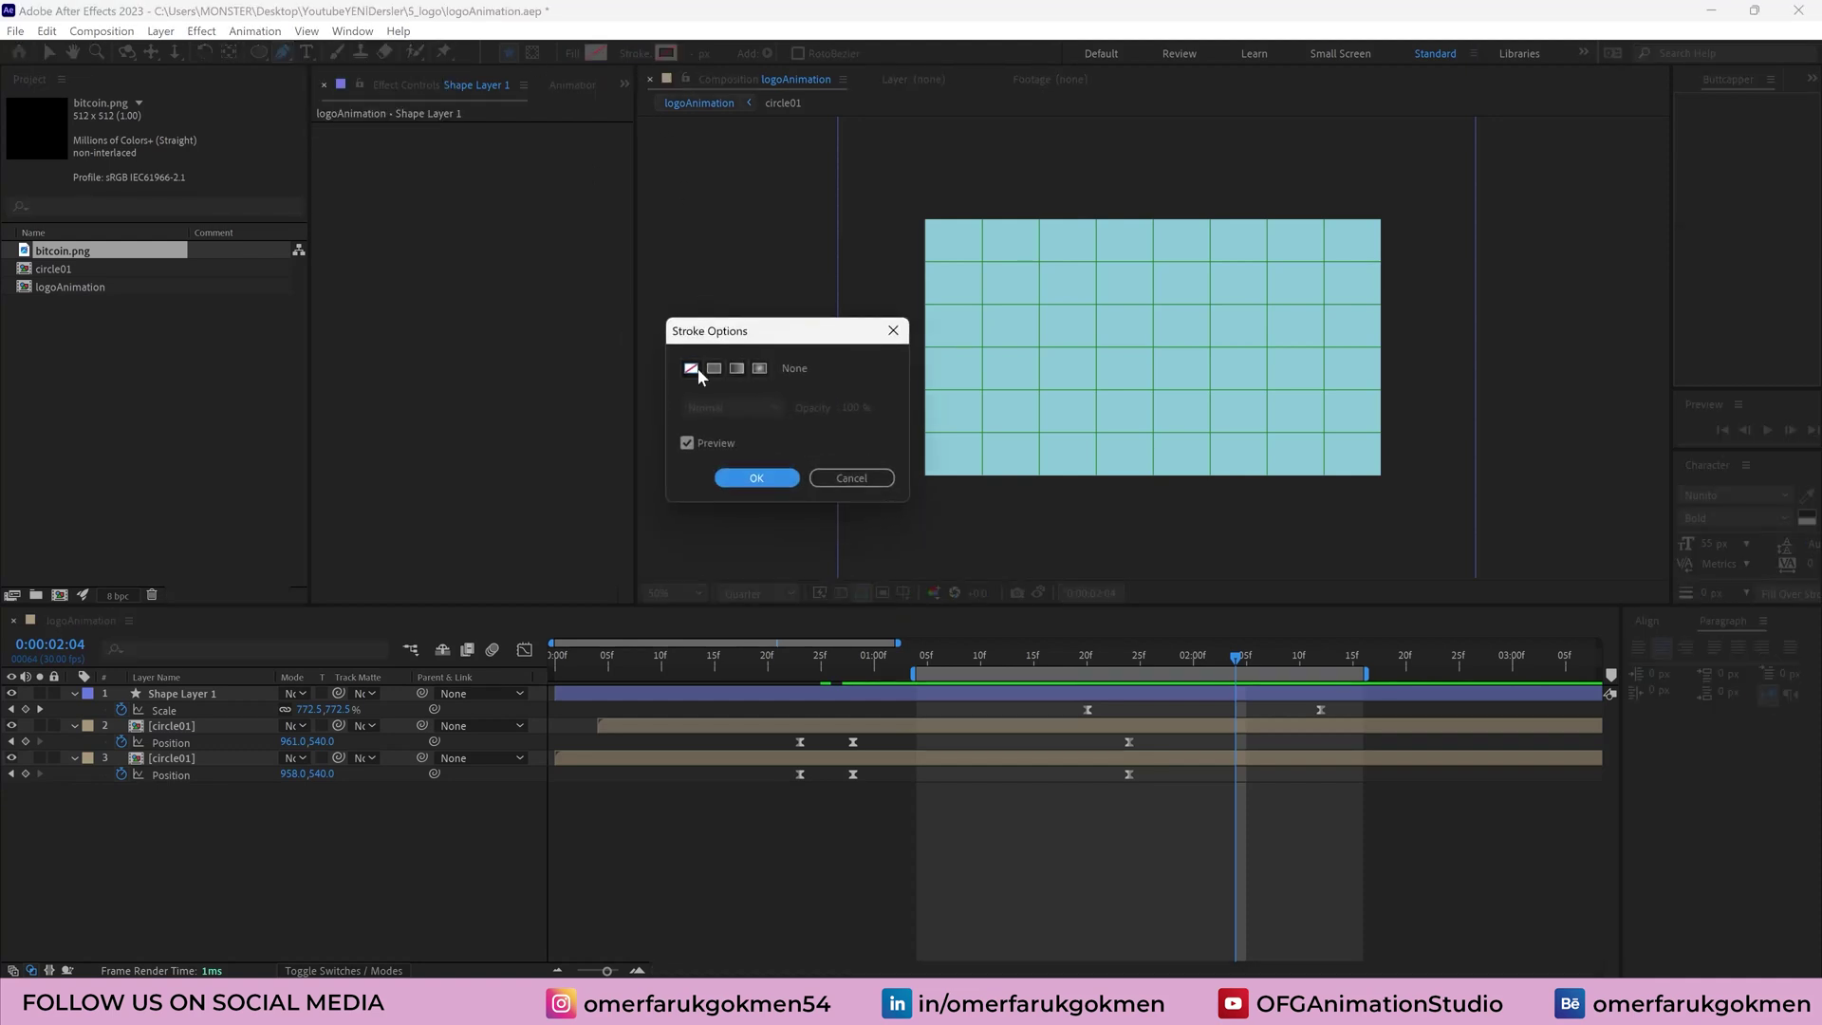
click(756, 477)
click(666, 53)
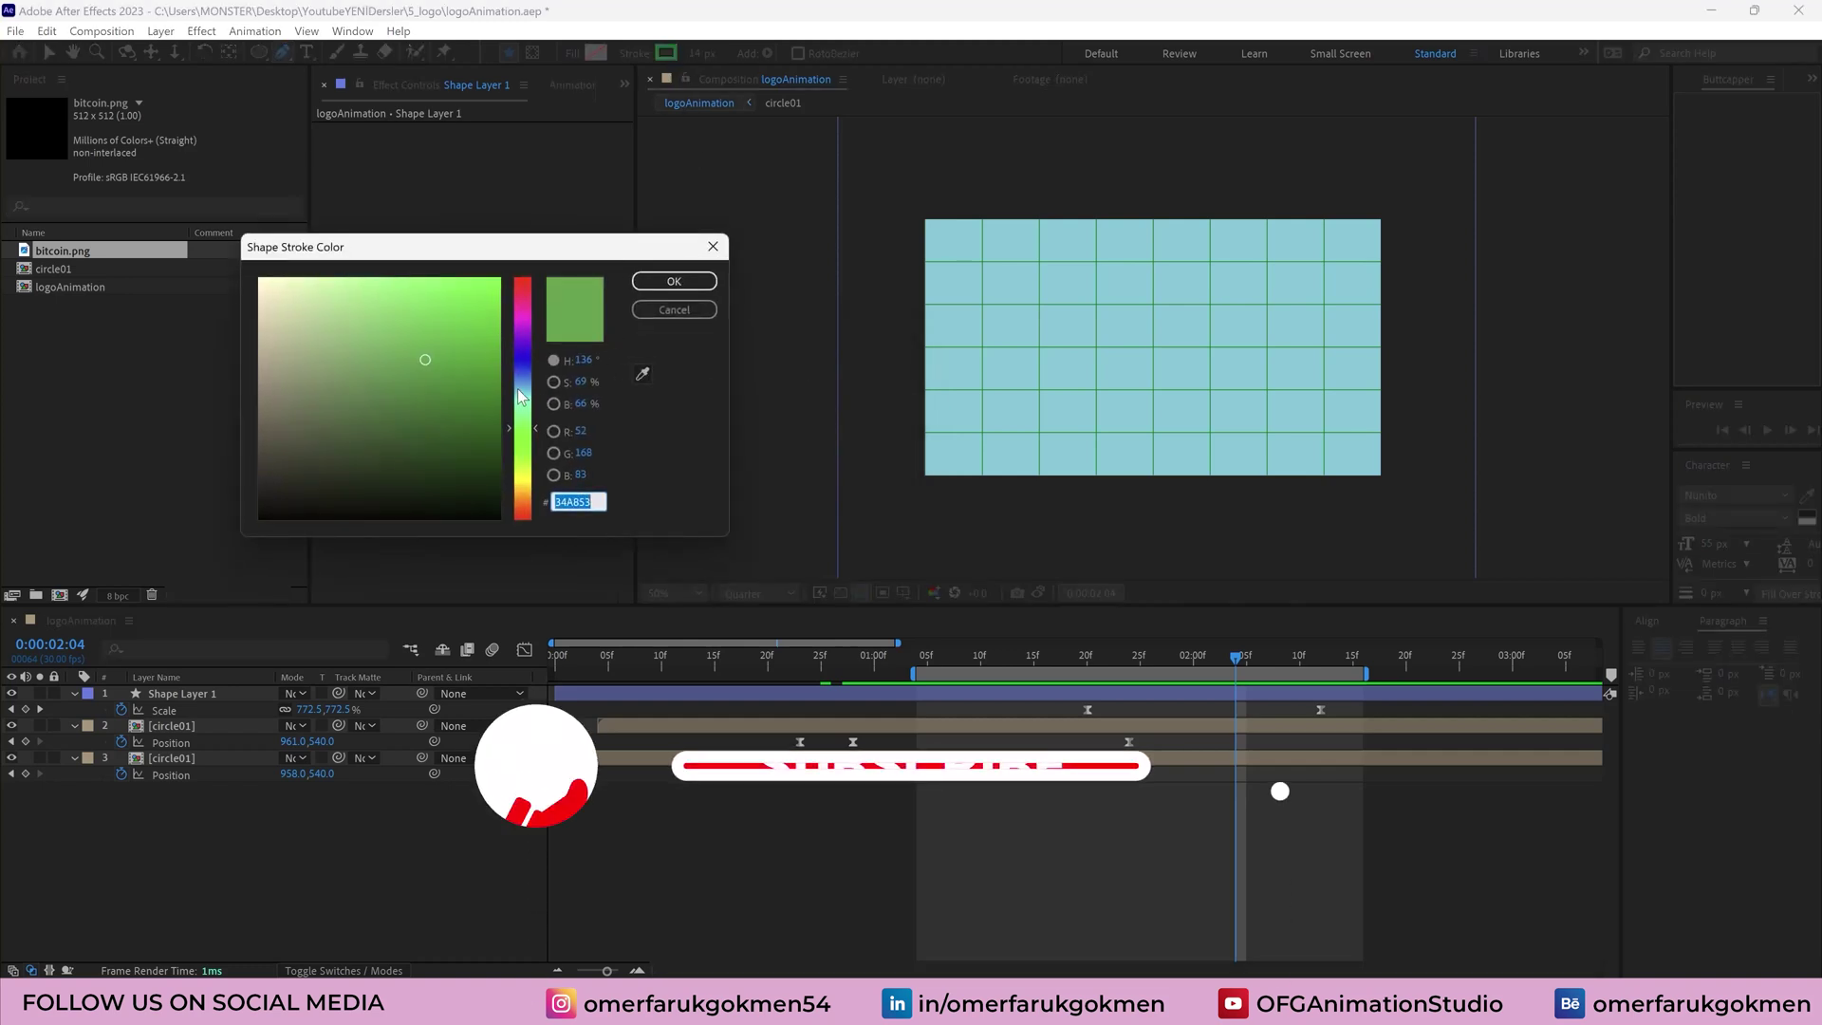
drag(519, 390, 521, 366)
click(464, 297)
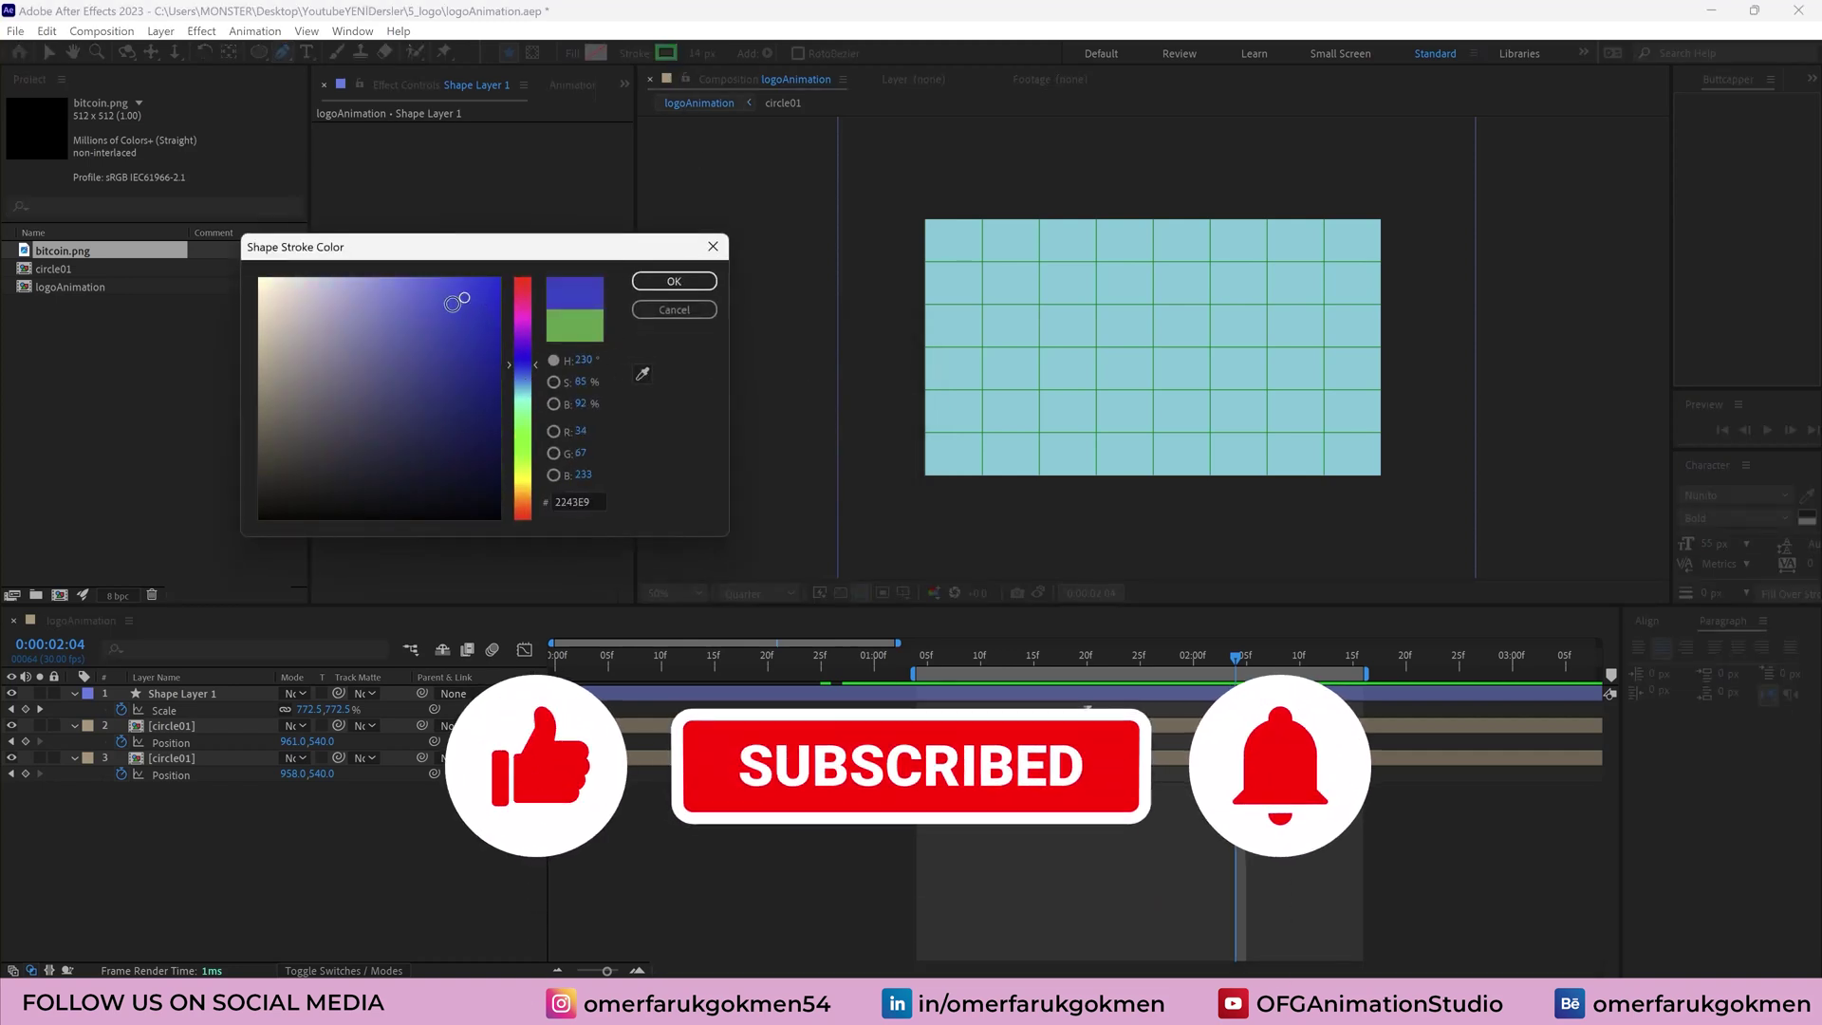
click(641, 284)
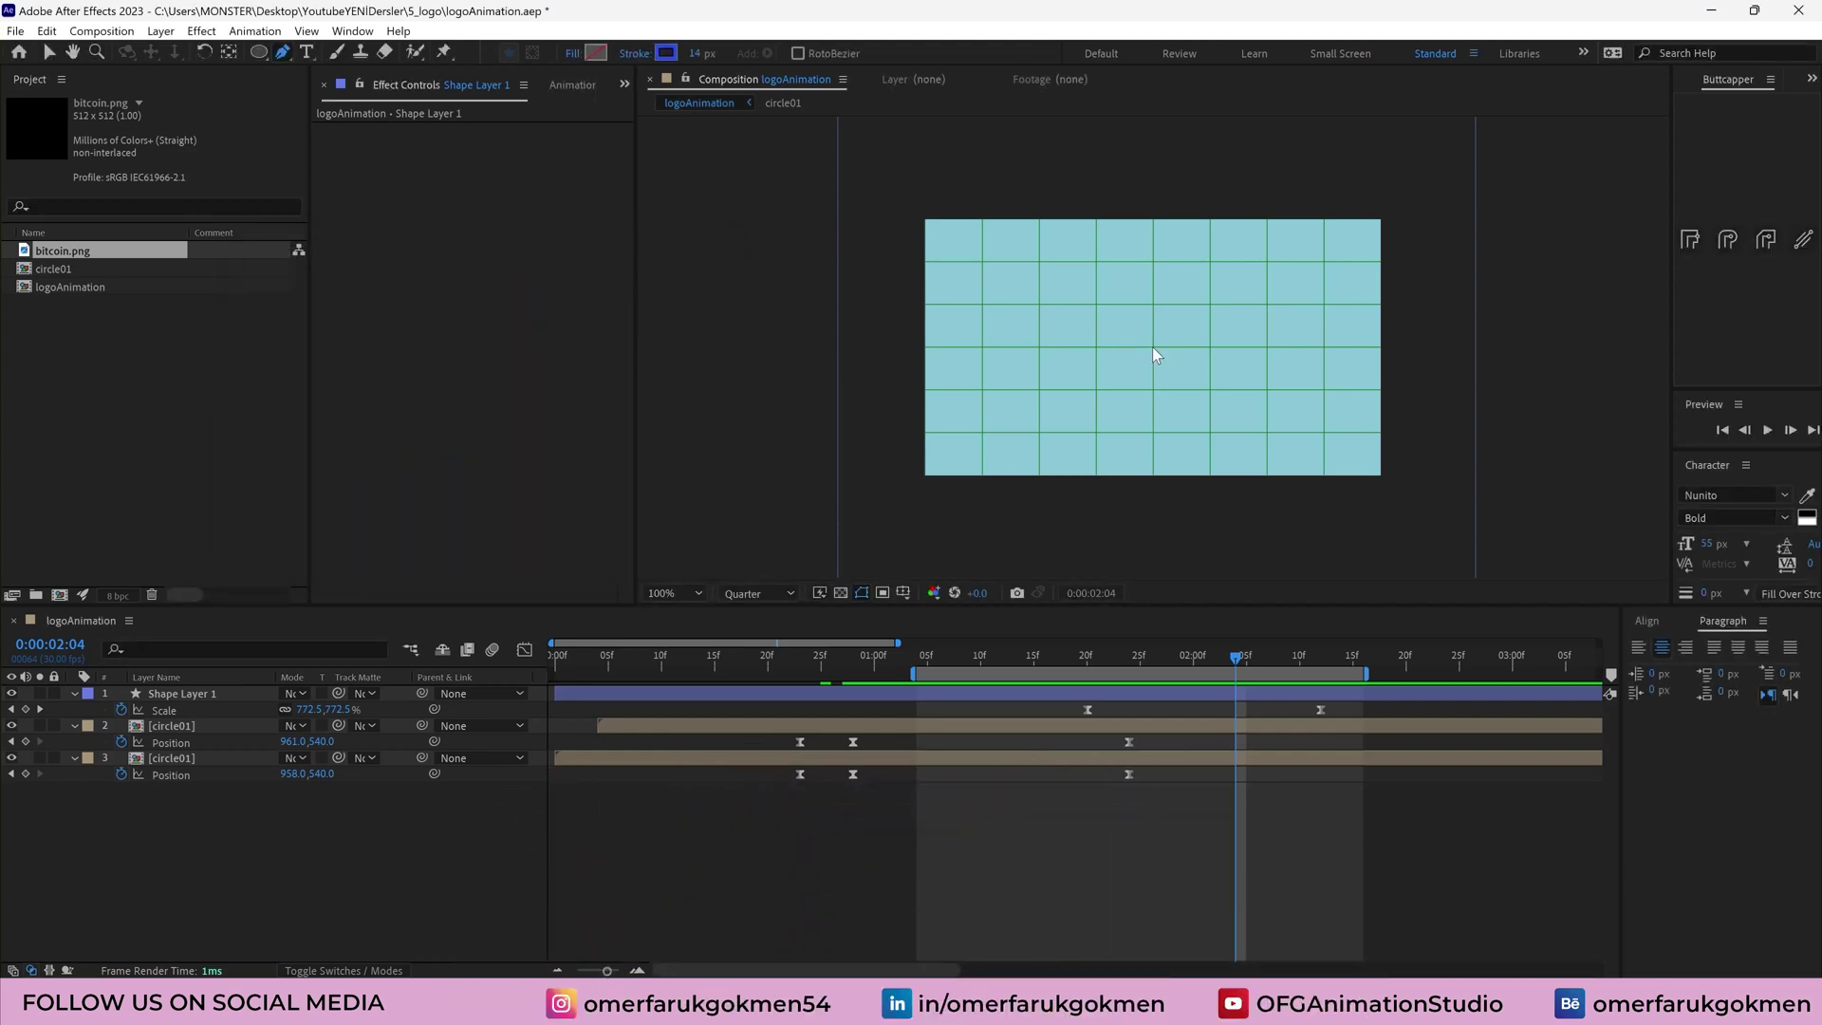
Draw a vertical line straight up from the composition's centre and extend its upper end to near the frame's upper edge
scroll(1154, 351, up, 2)
click(1155, 346)
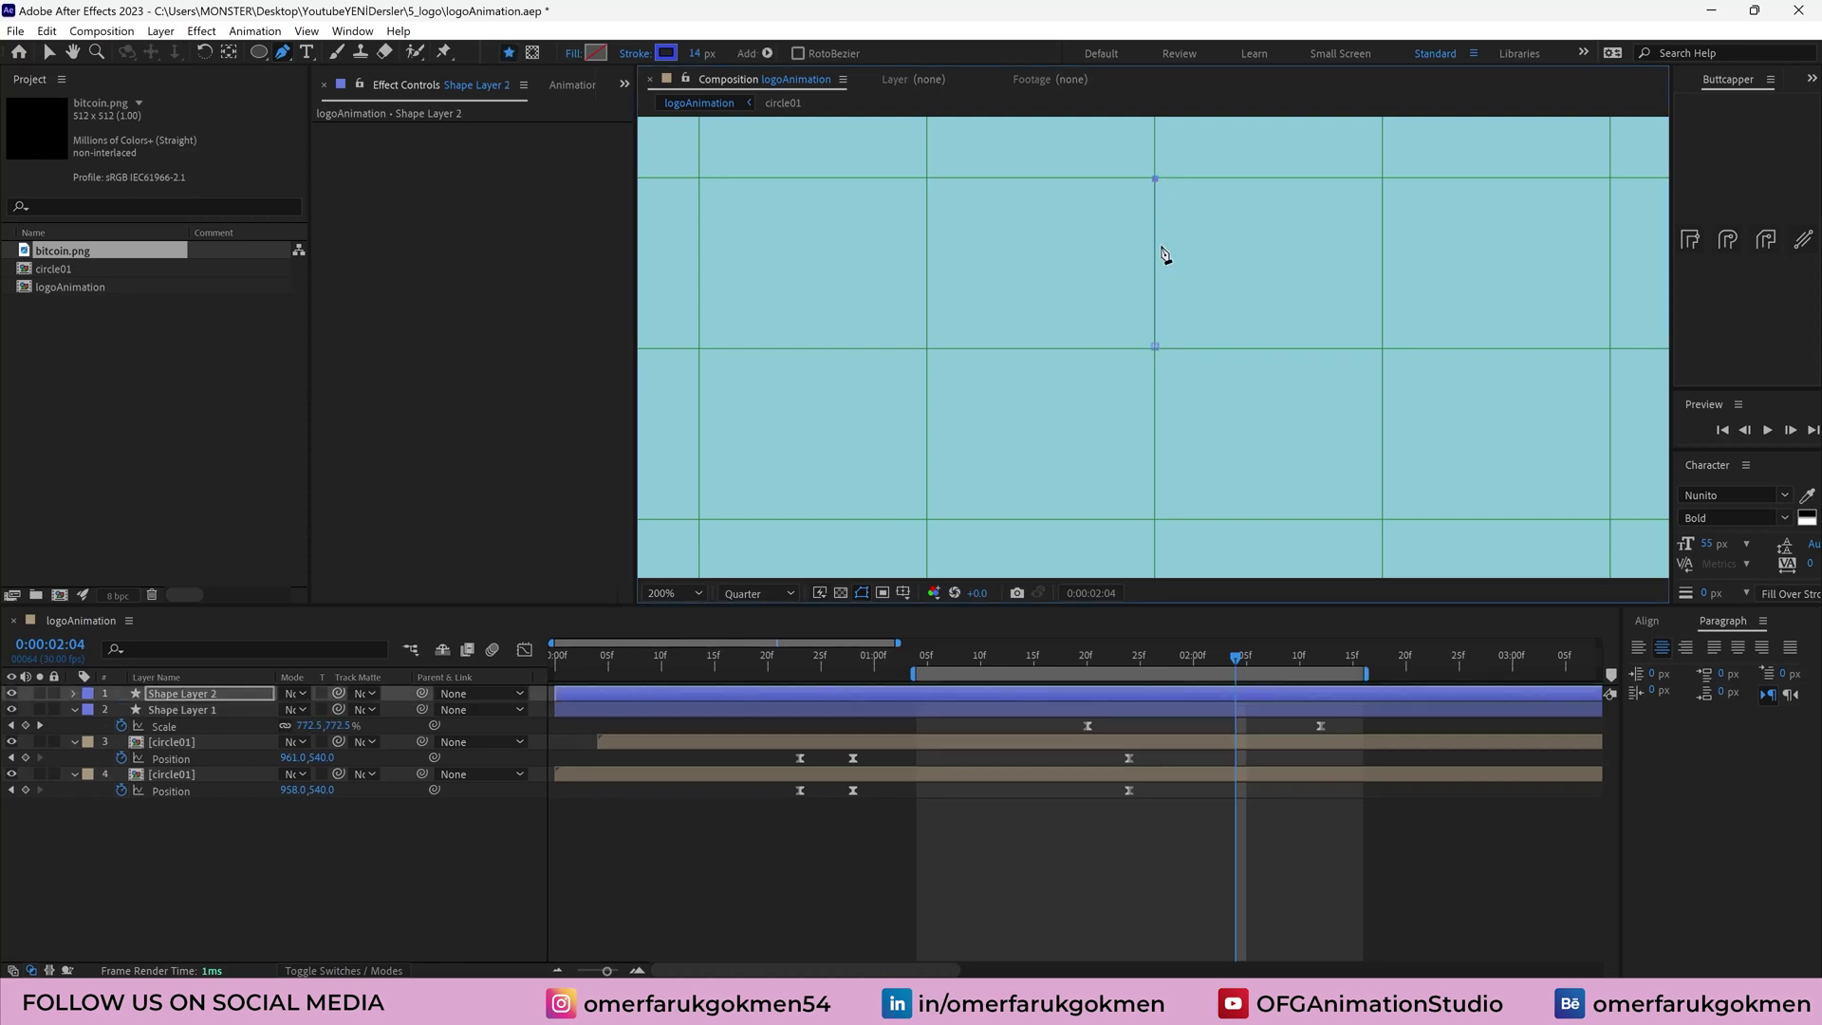
scroll(1166, 256, down, 4)
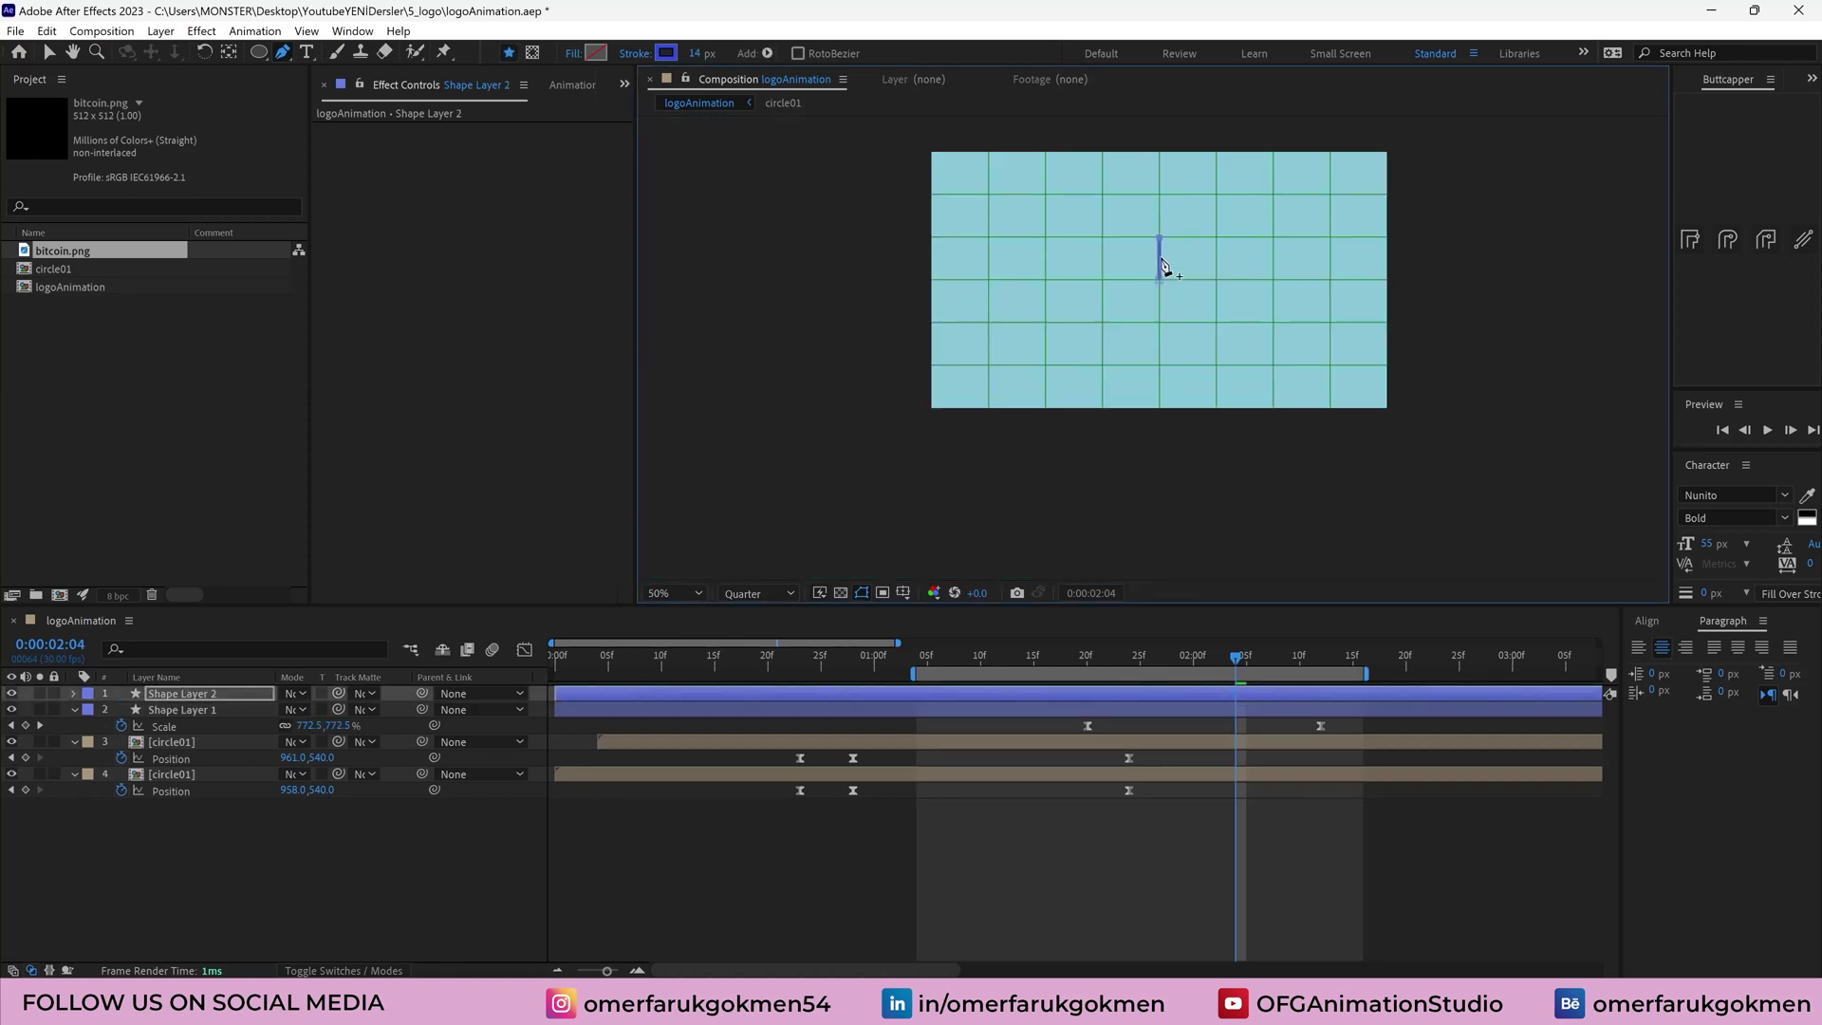
click(178, 695)
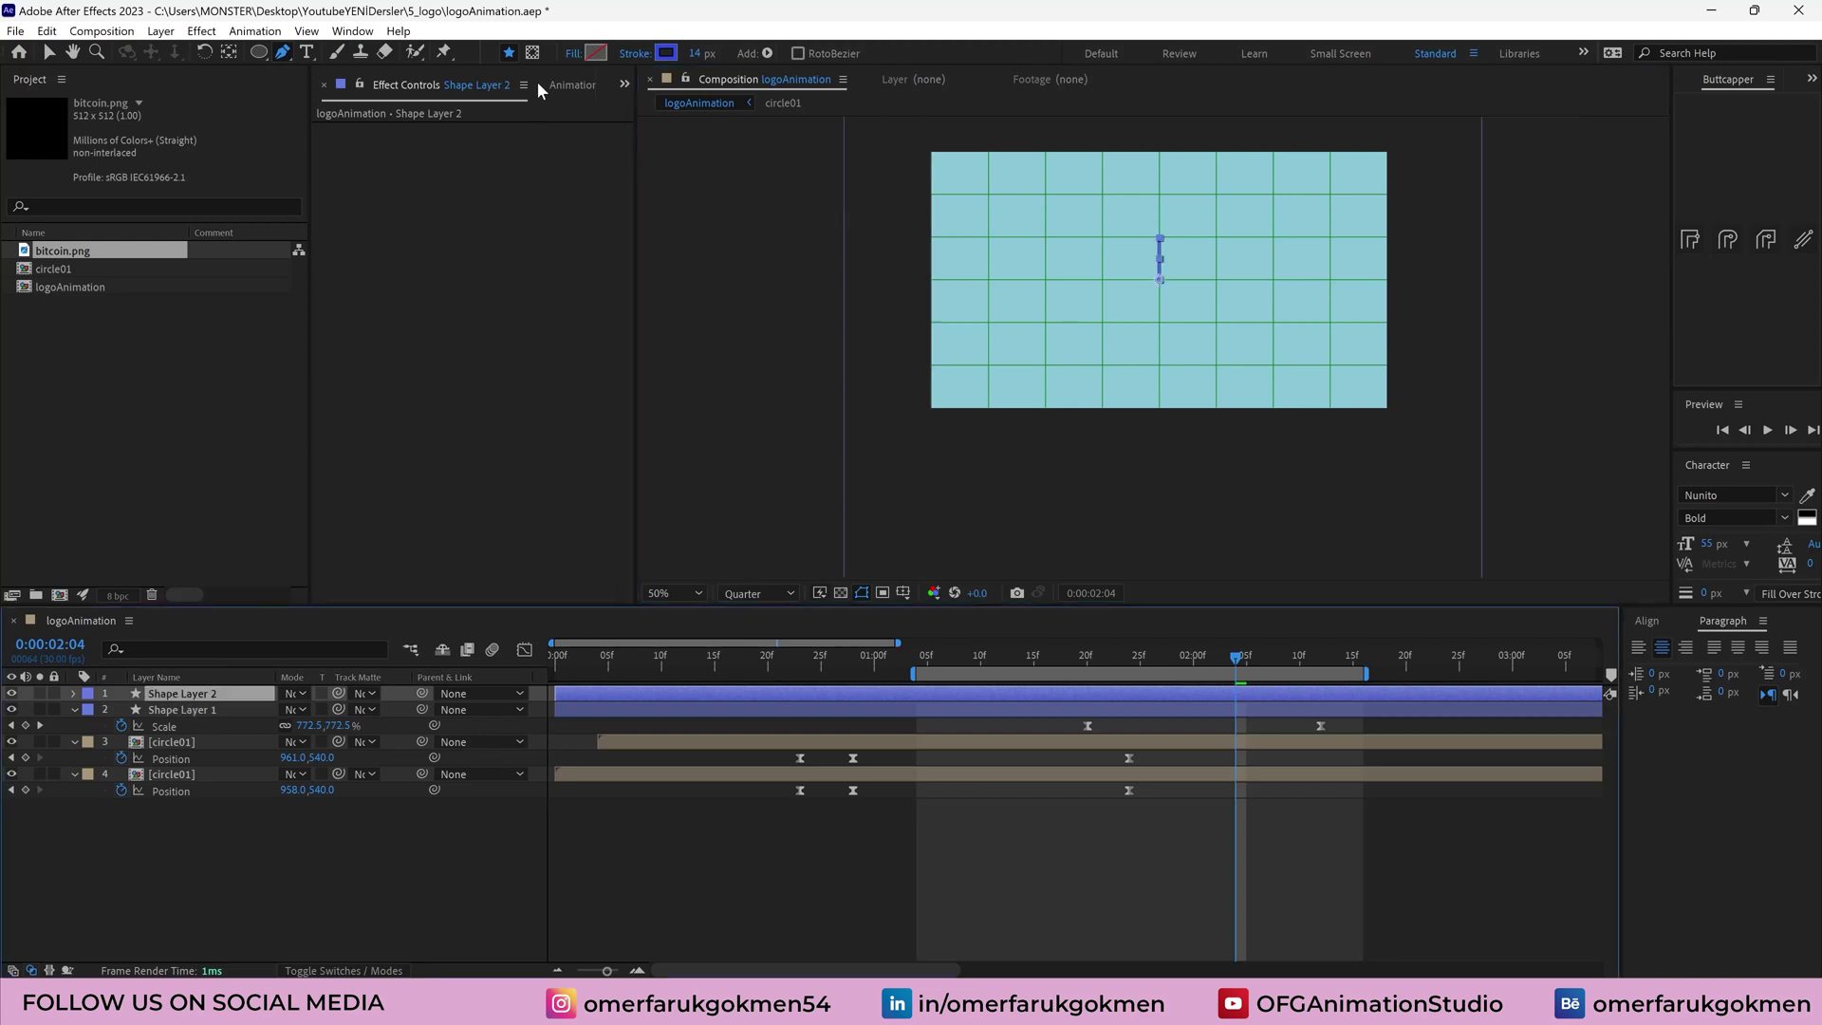
drag(1158, 236, 1159, 226)
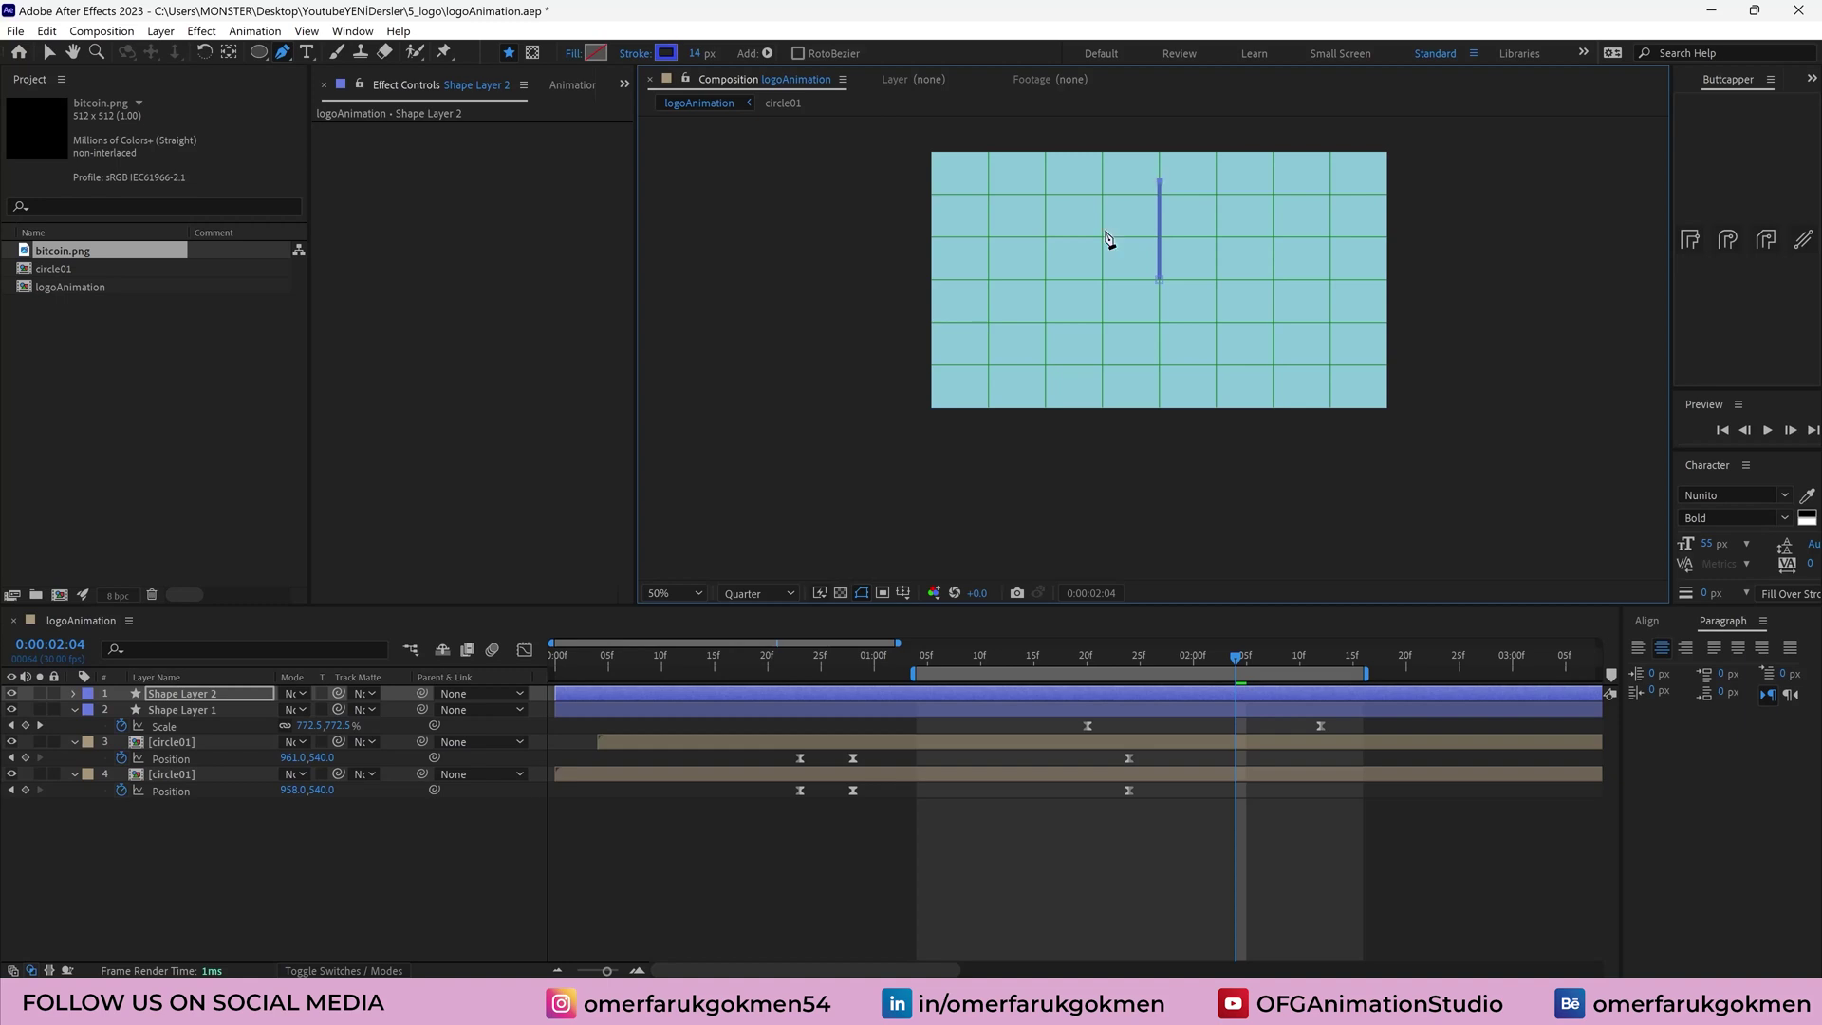
Add Trim Paths to the new line layer's contents
click(74, 694)
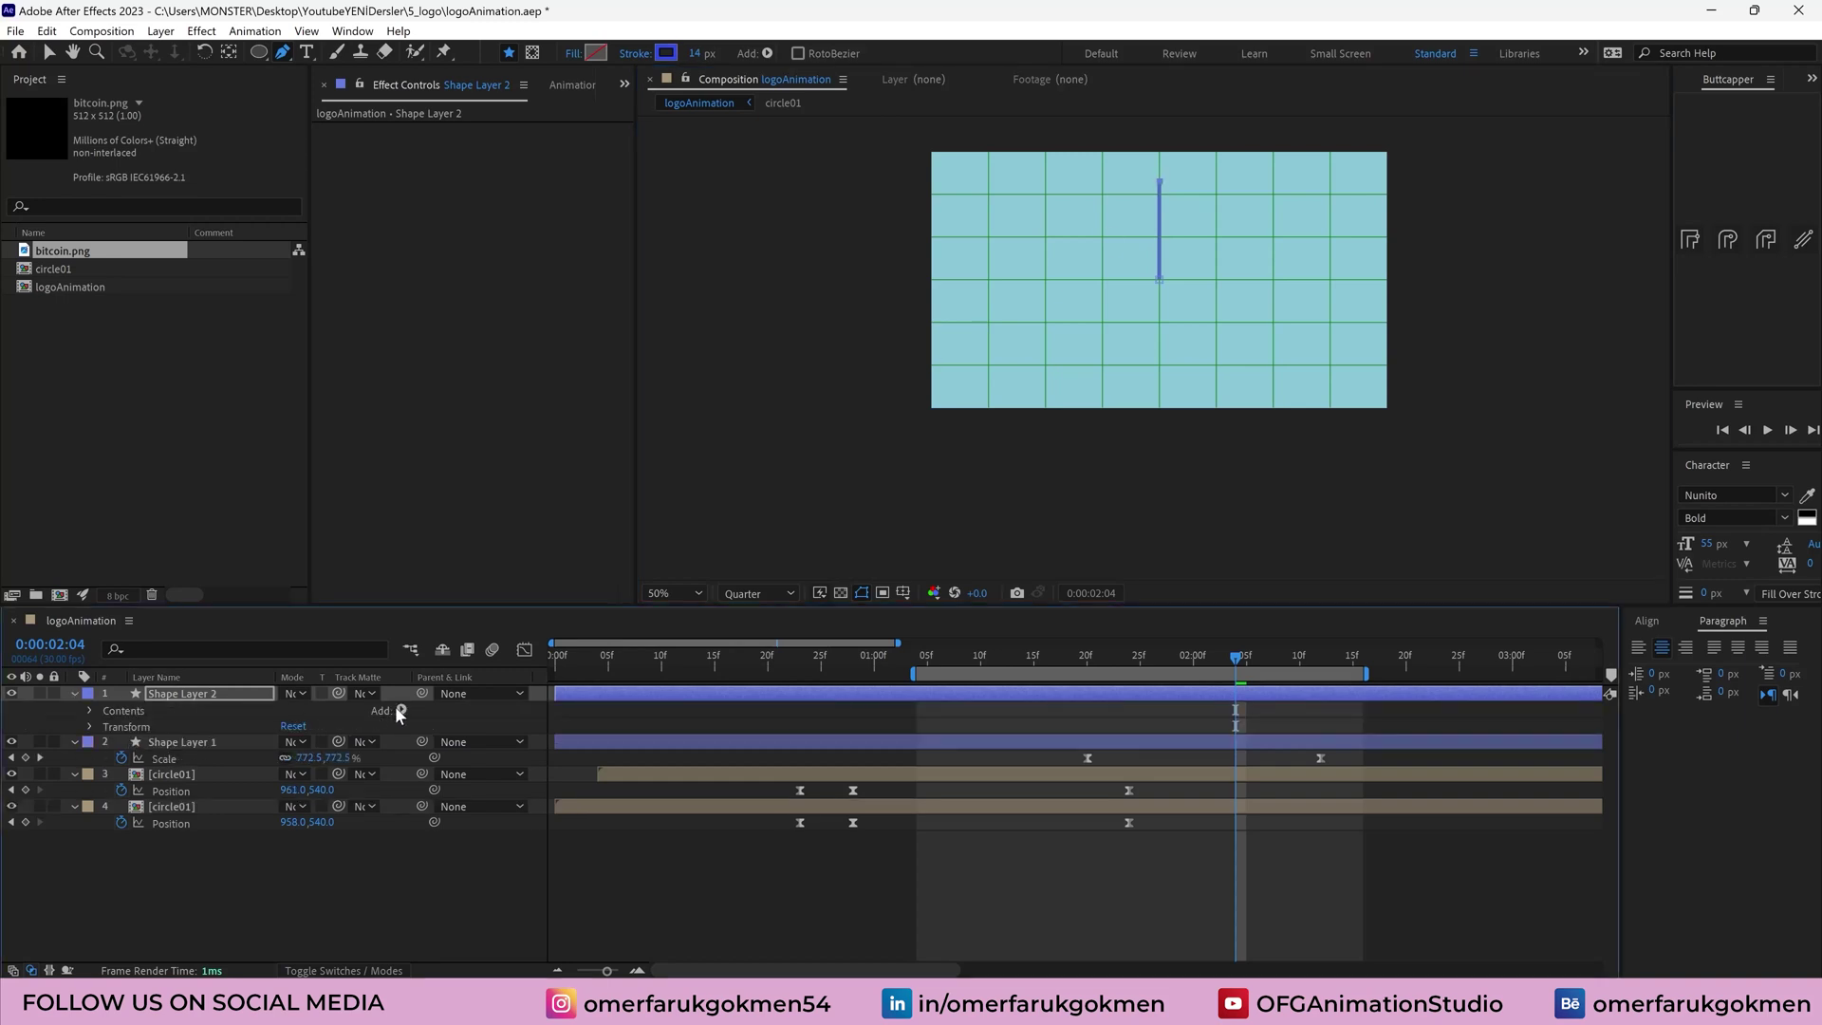
click(401, 710)
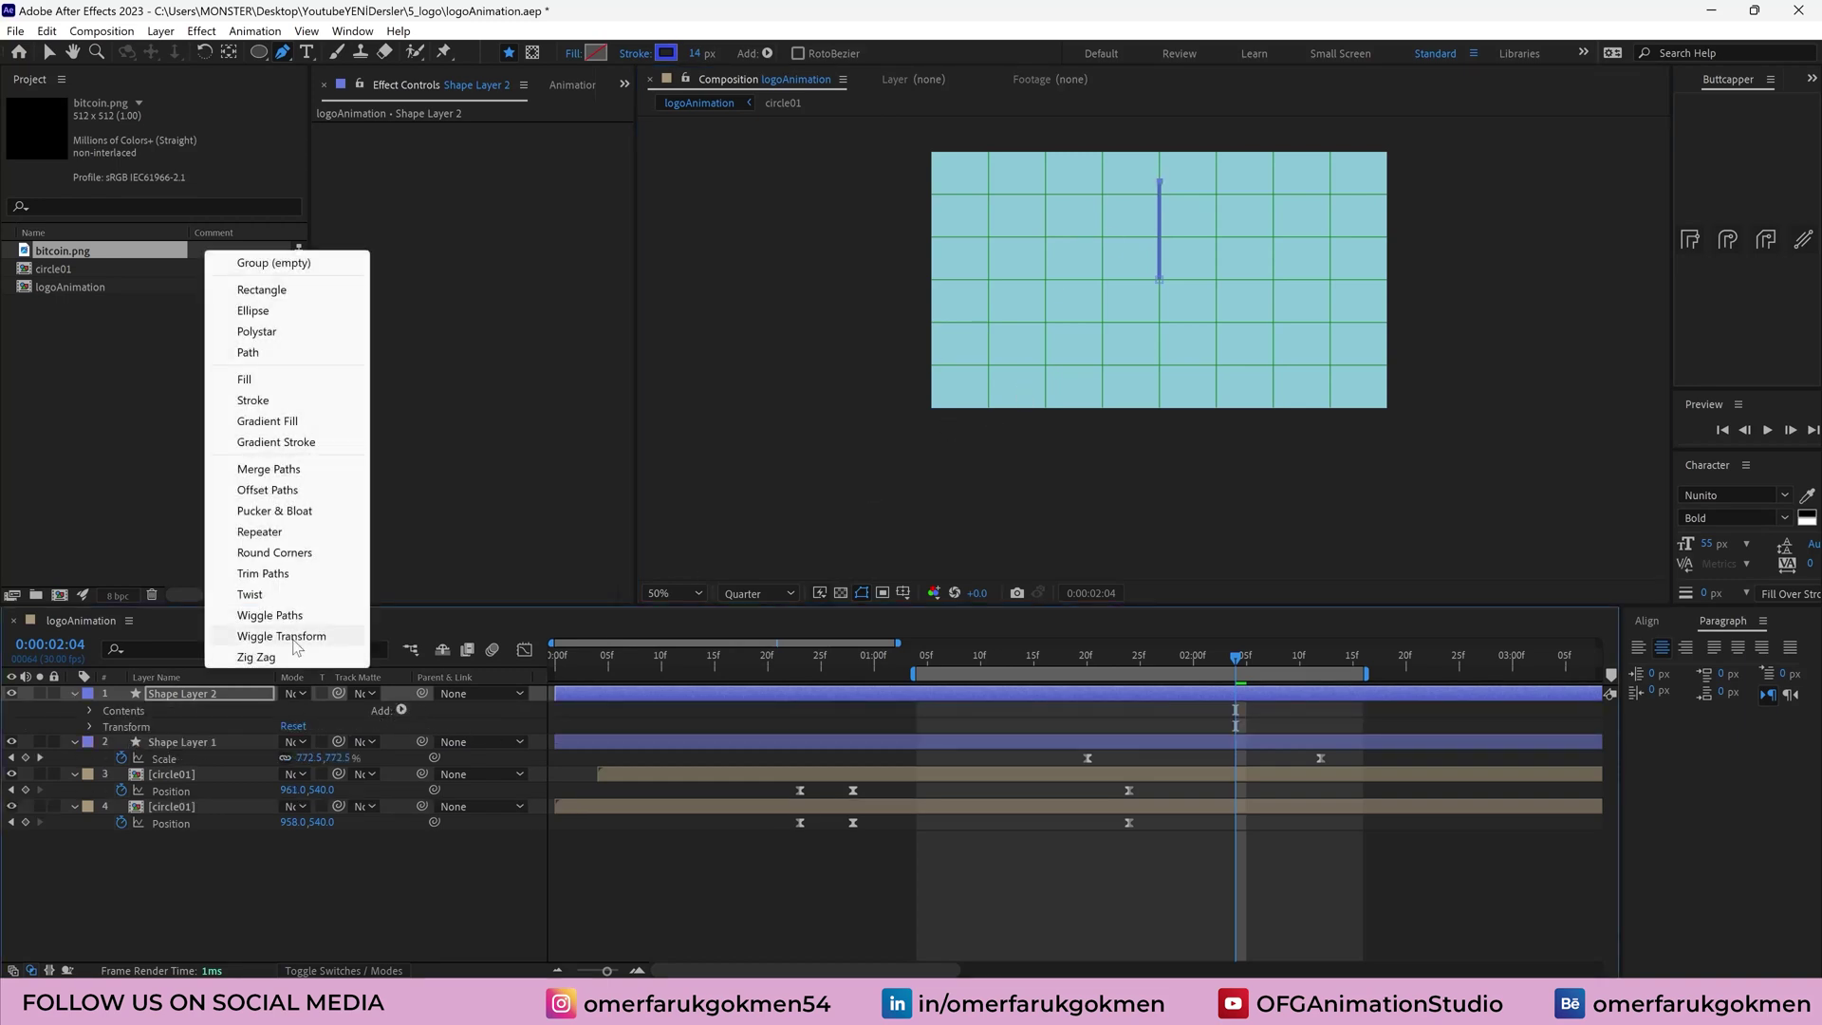
click(272, 575)
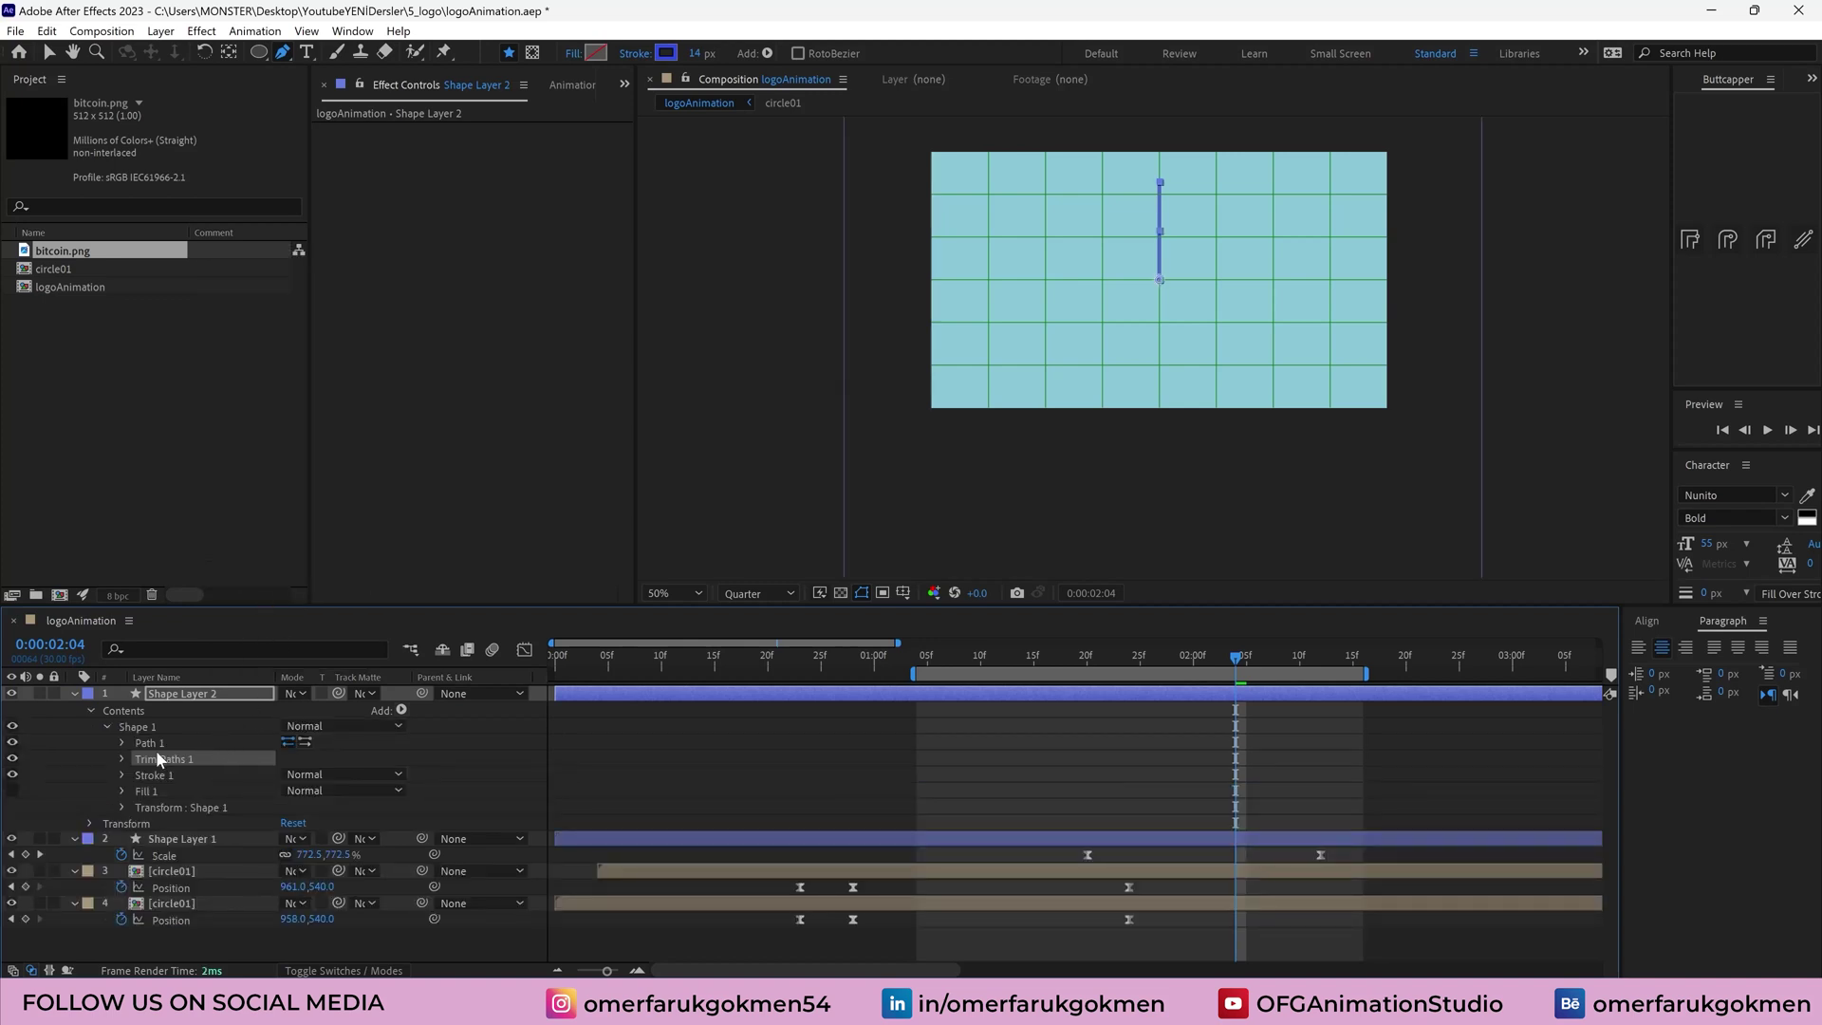
Add a Repeater to the line's shape and set it to 4 copies
click(400, 710)
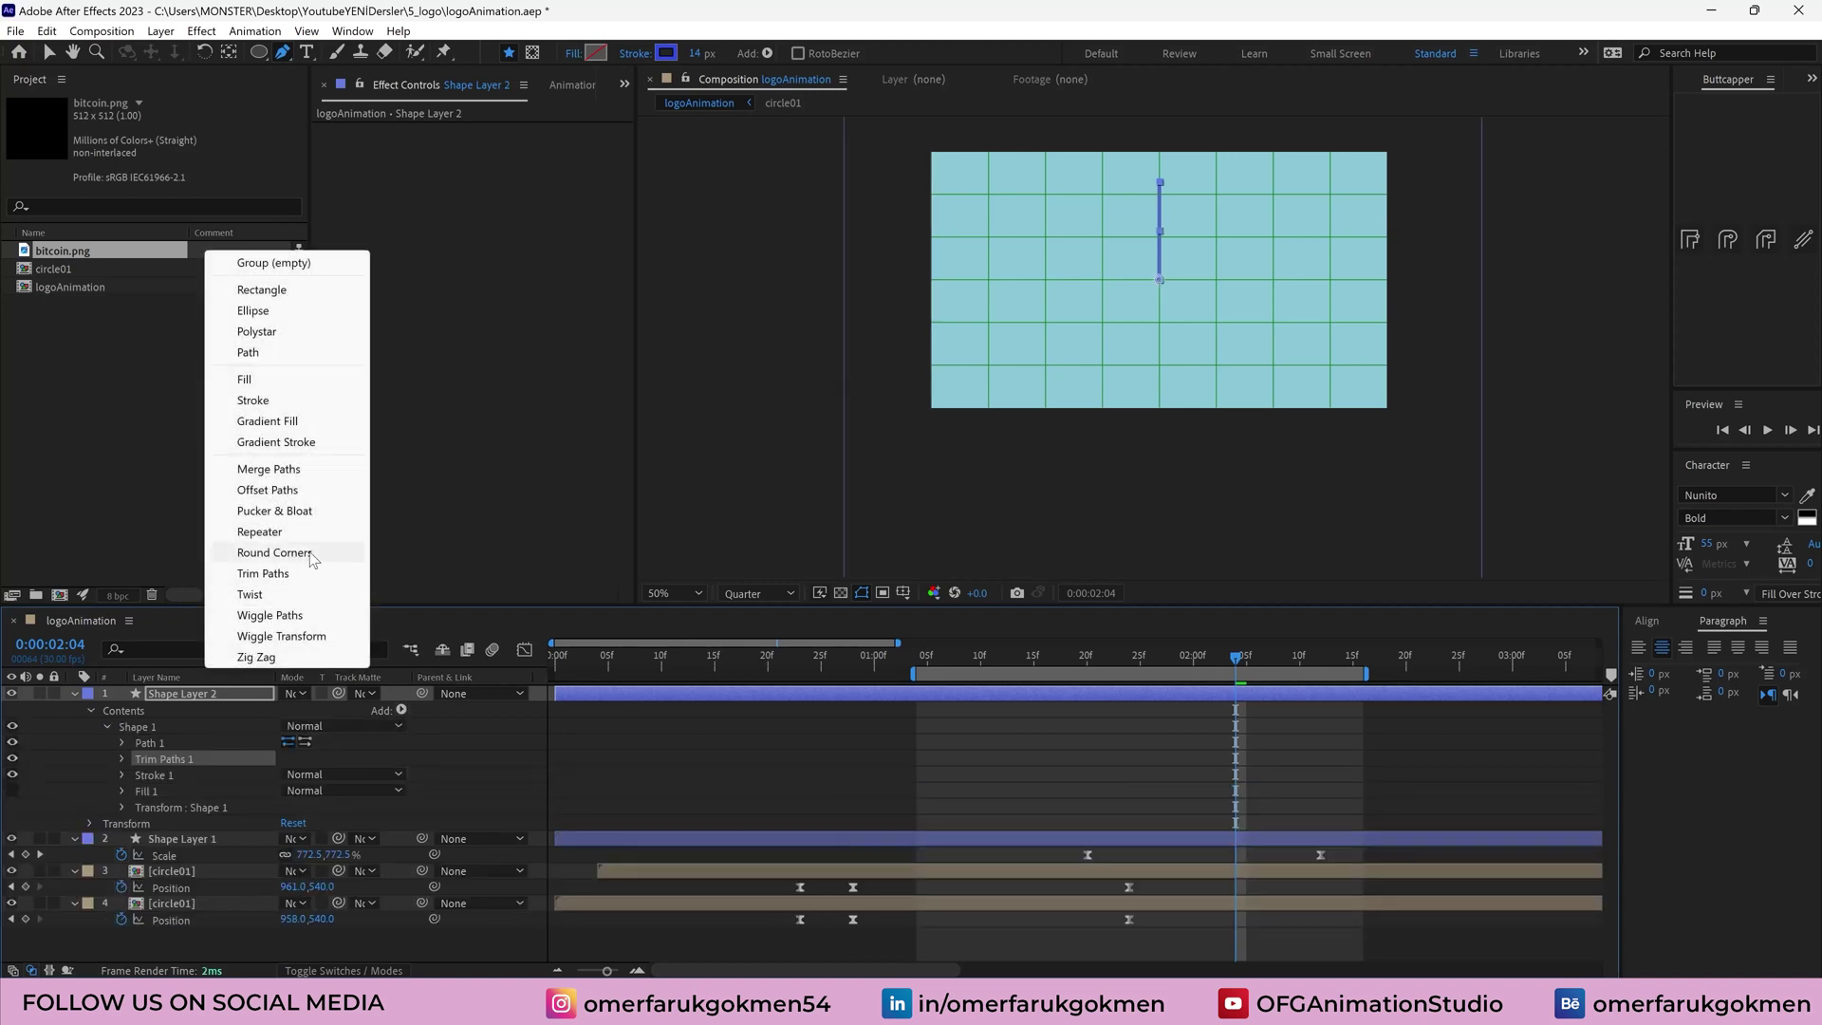
click(284, 543)
click(120, 806)
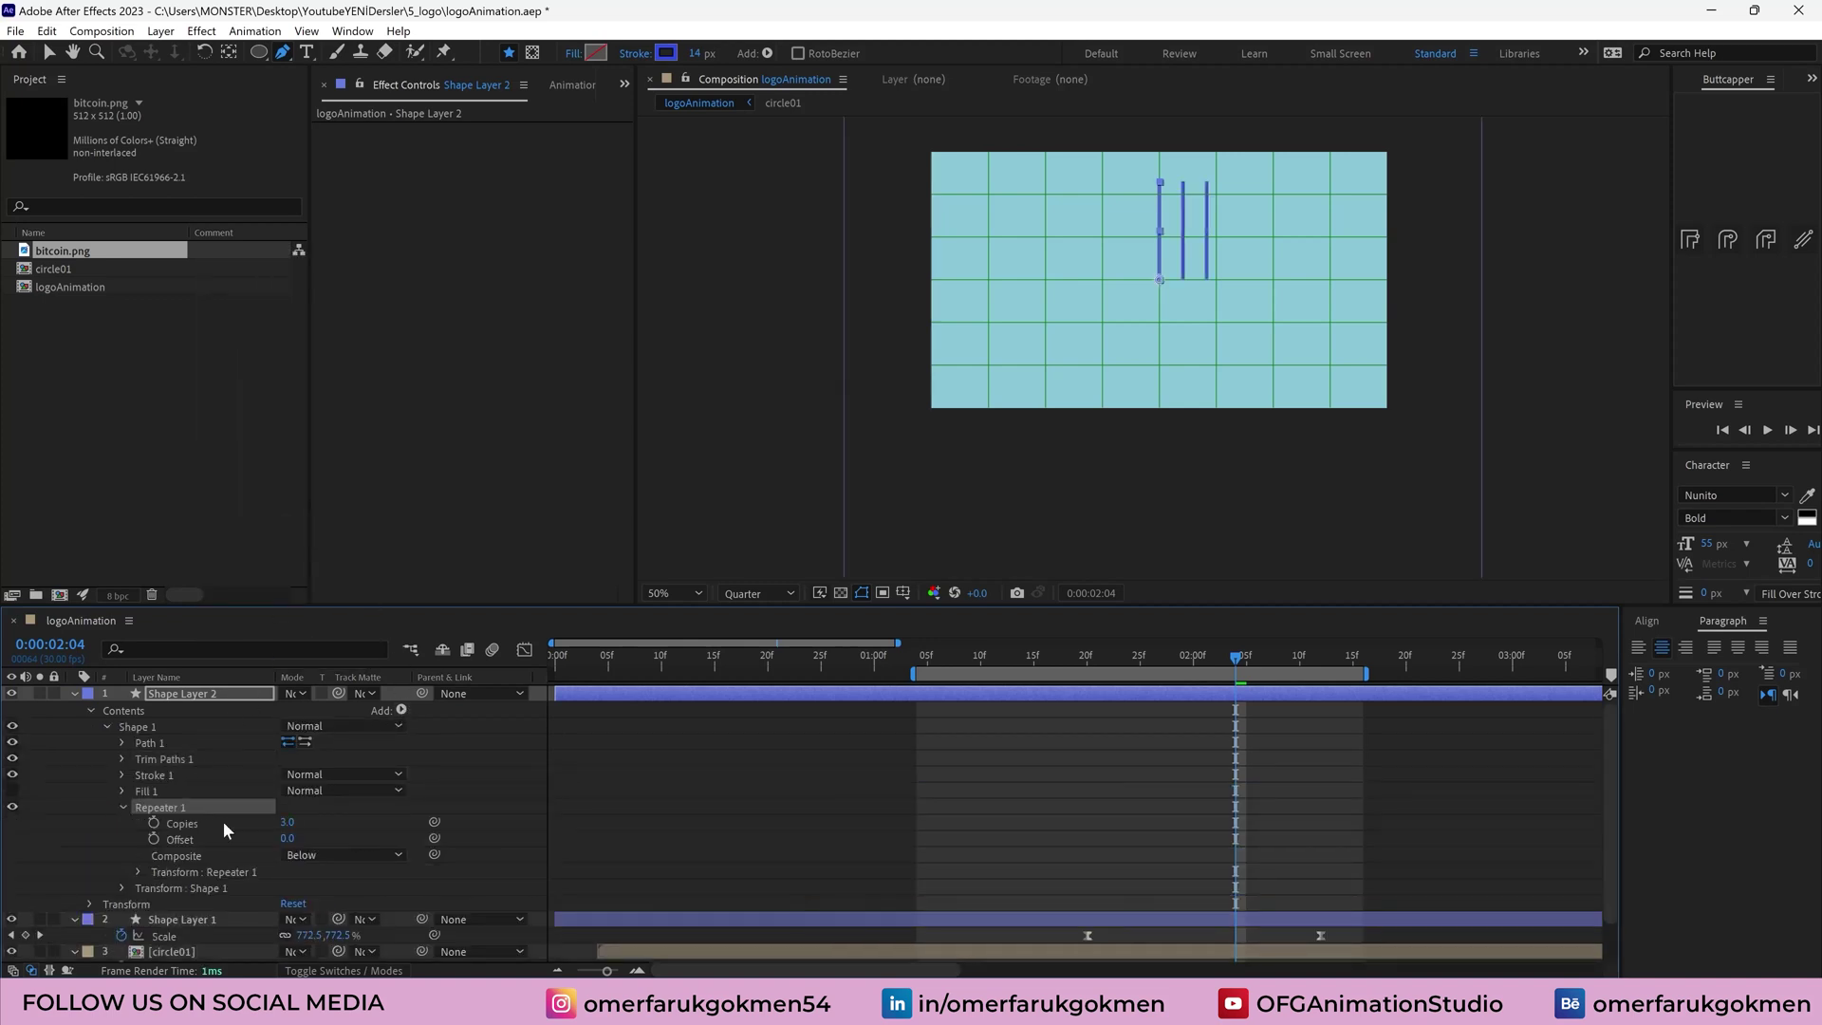
click(289, 822)
text(4)
key(Return)
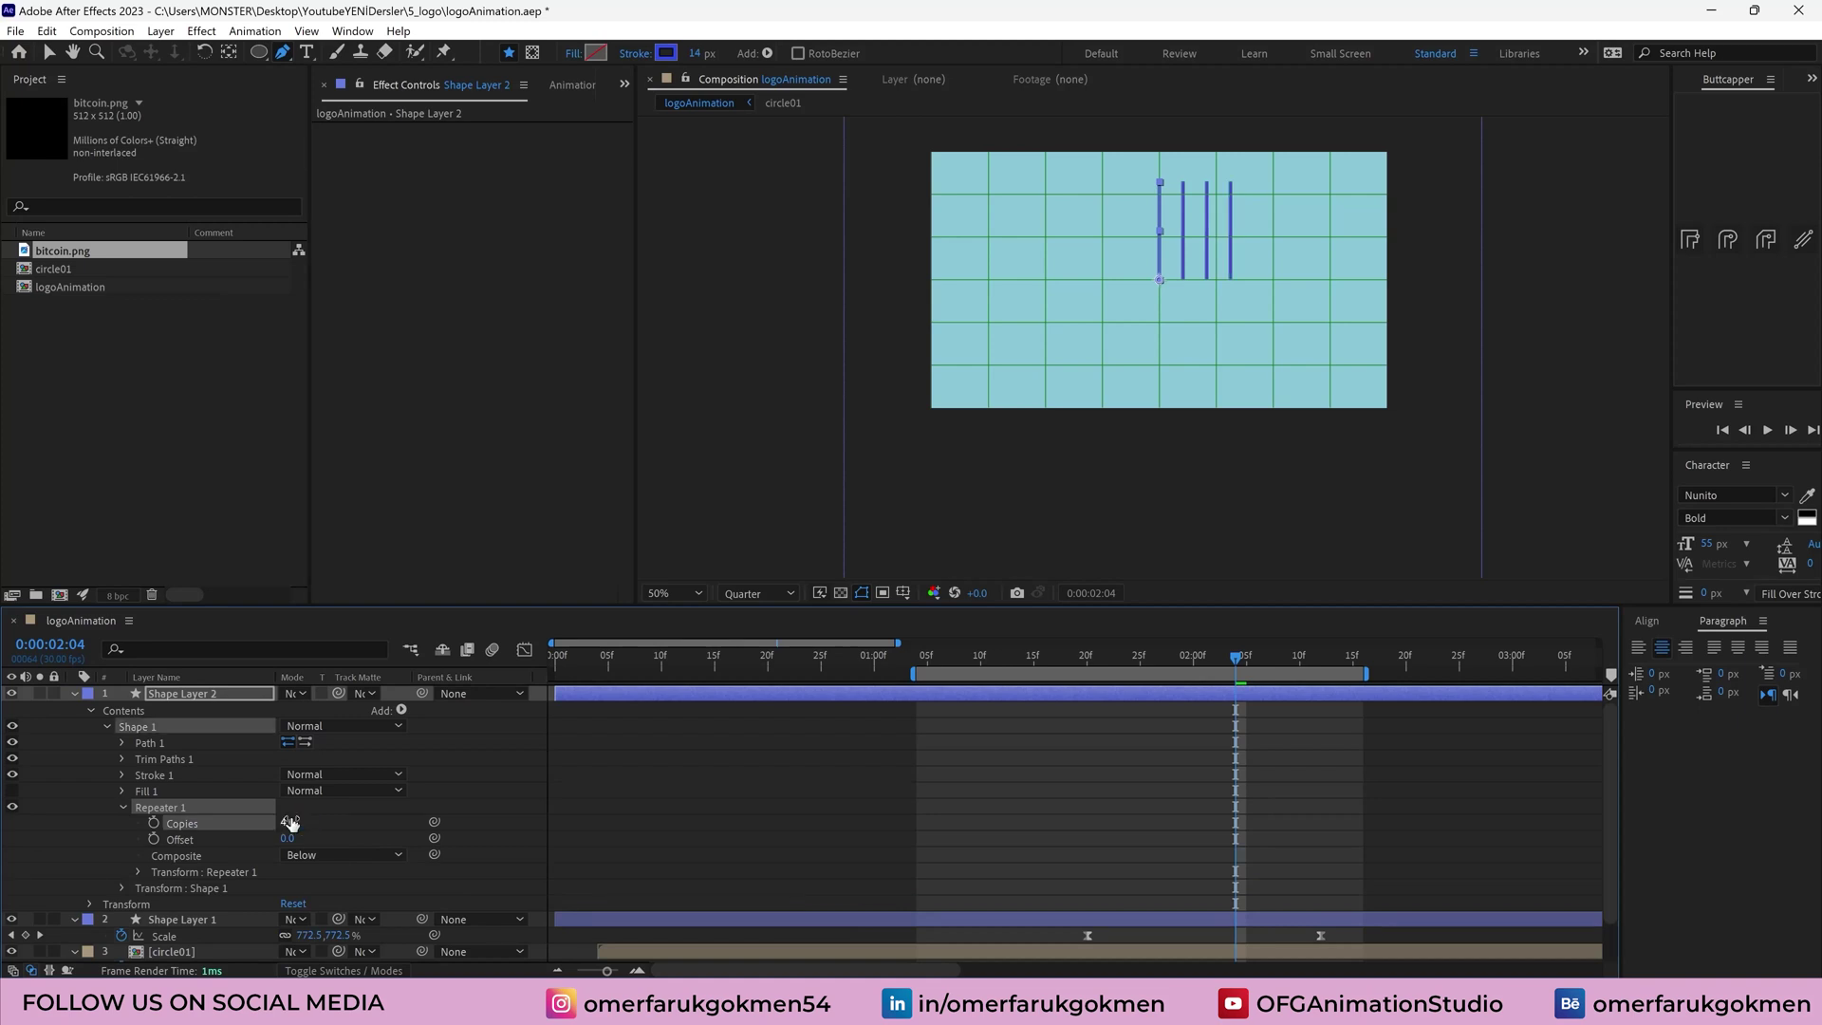
Set the Repeater's transform Position to 0,0 and its Rotation to 90° so the lines radiate from the centre
click(137, 871)
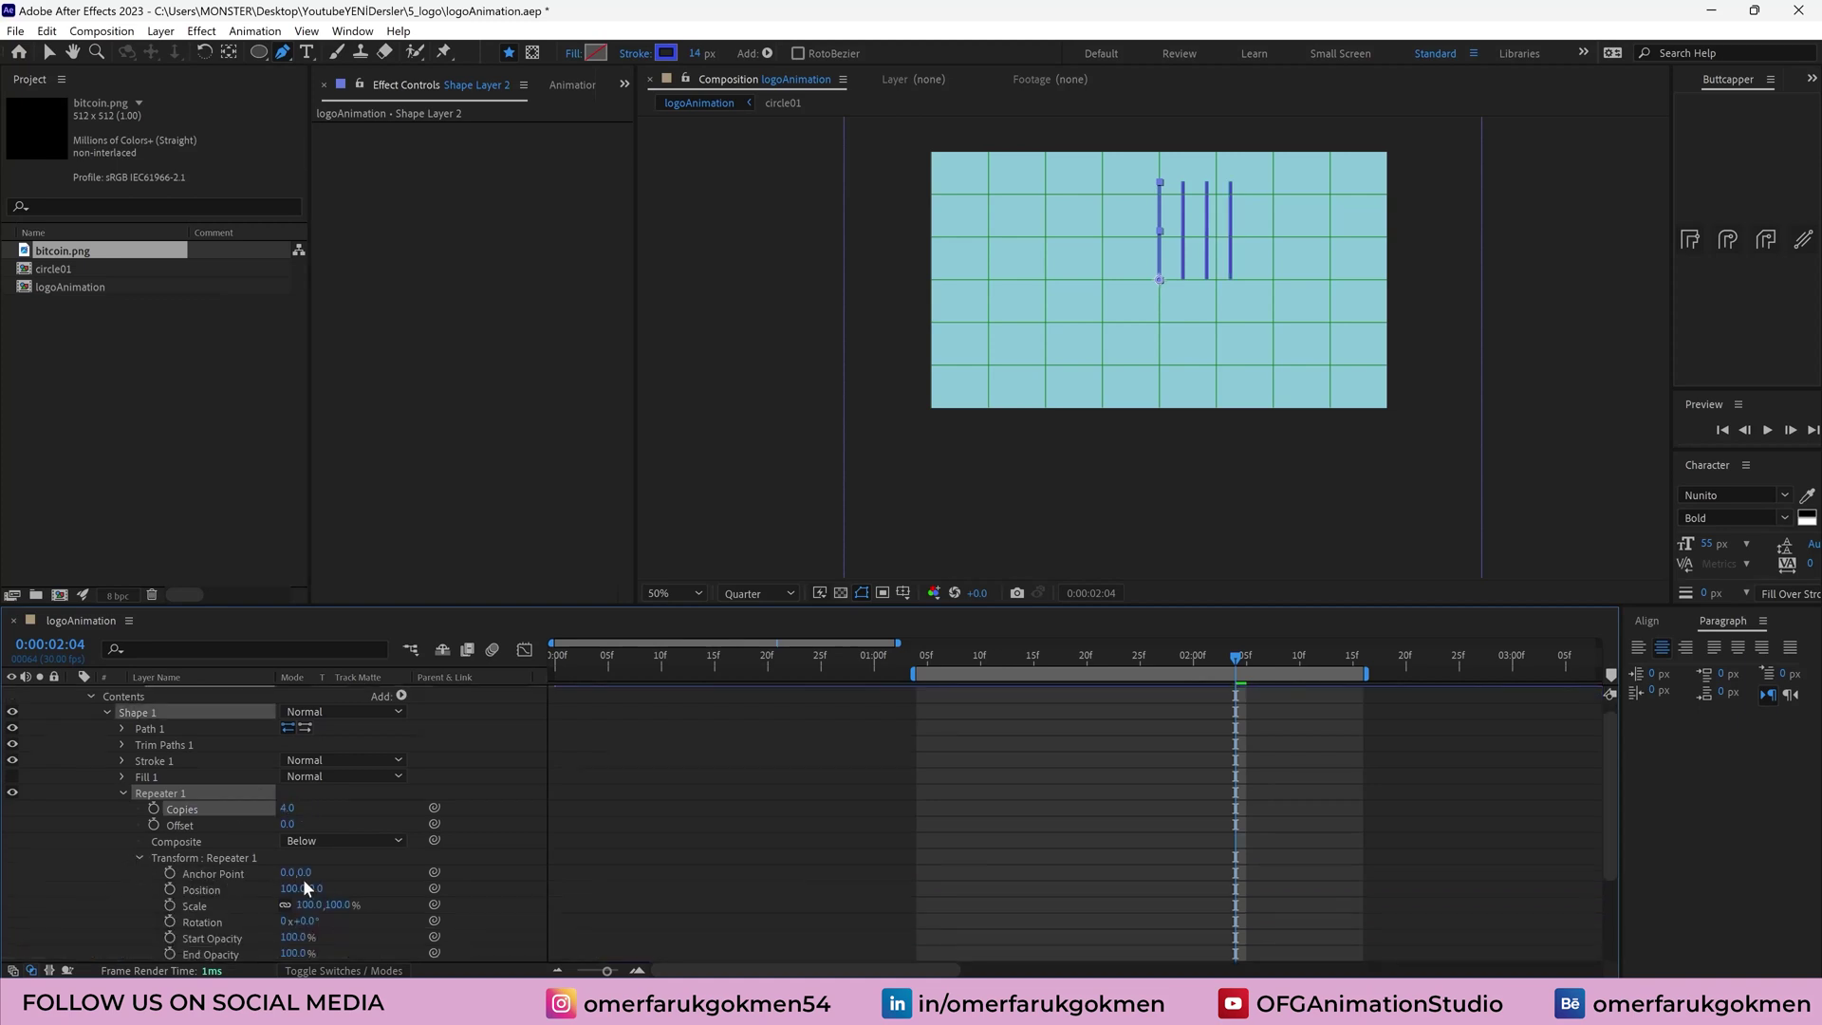
click(290, 890)
key(Return)
scroll(291, 891, down, 1)
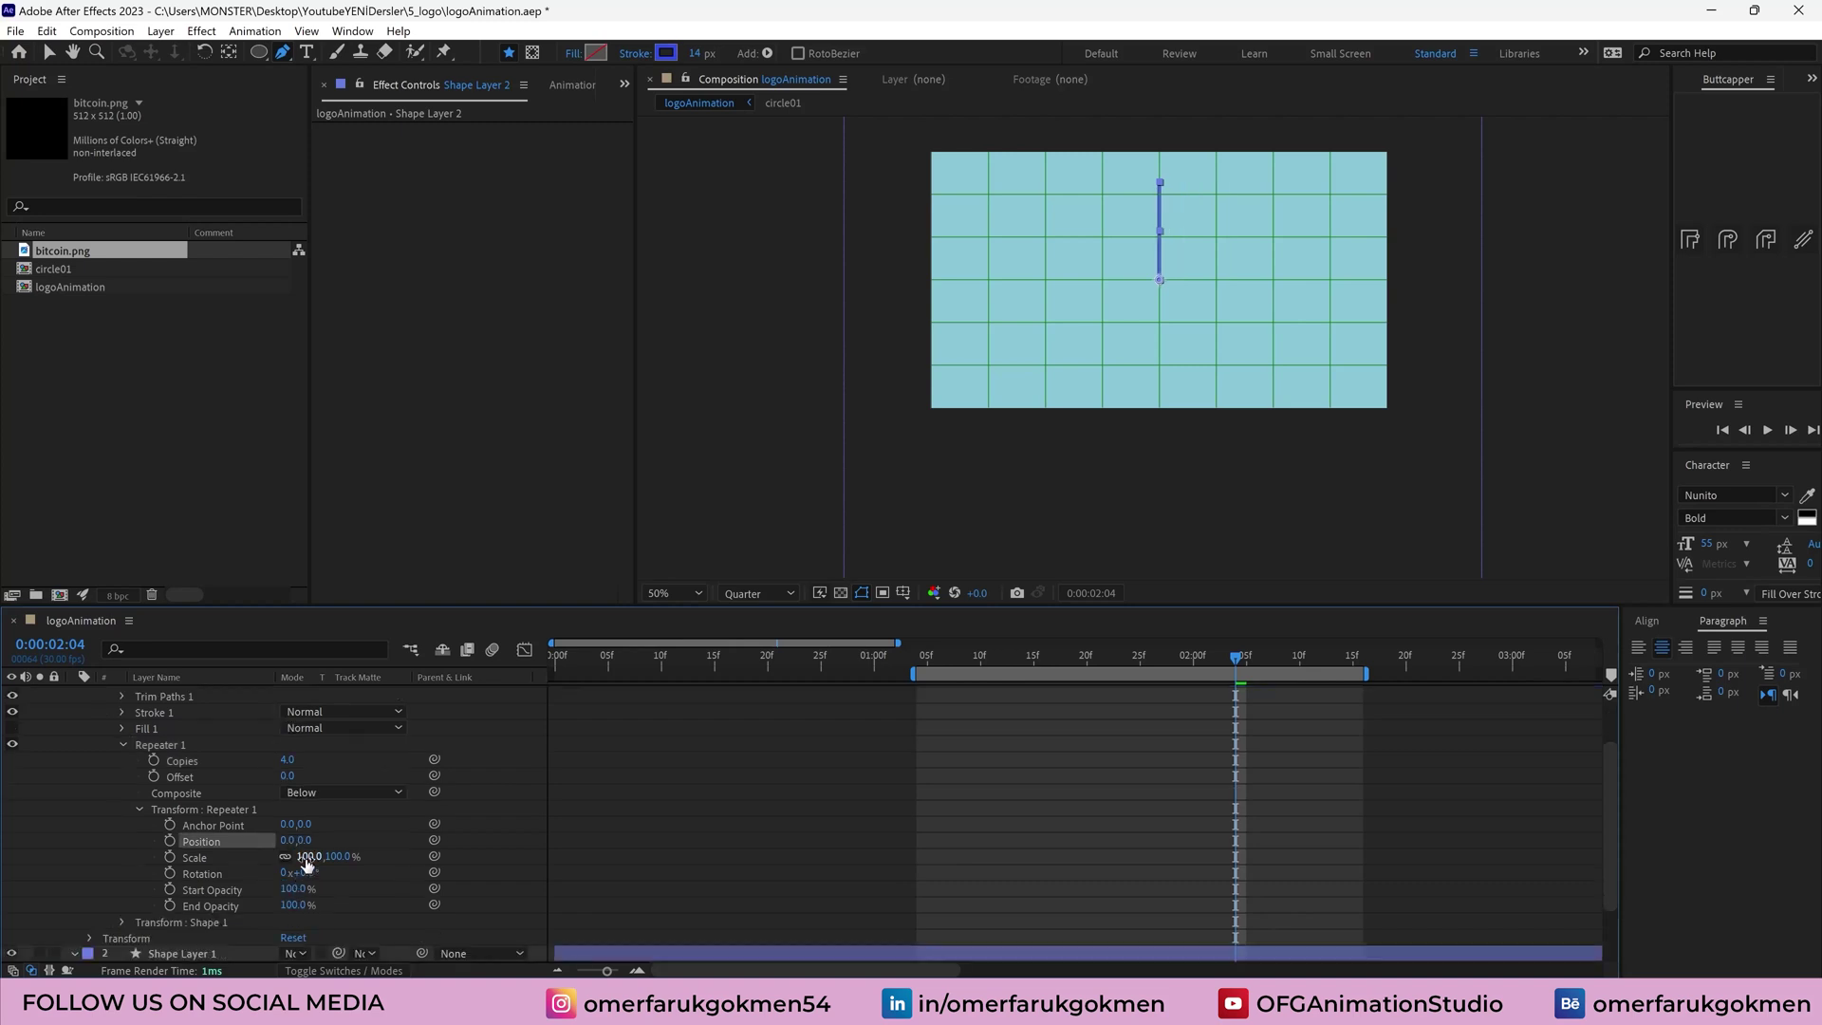
click(305, 874)
key(Return)
click(1158, 725)
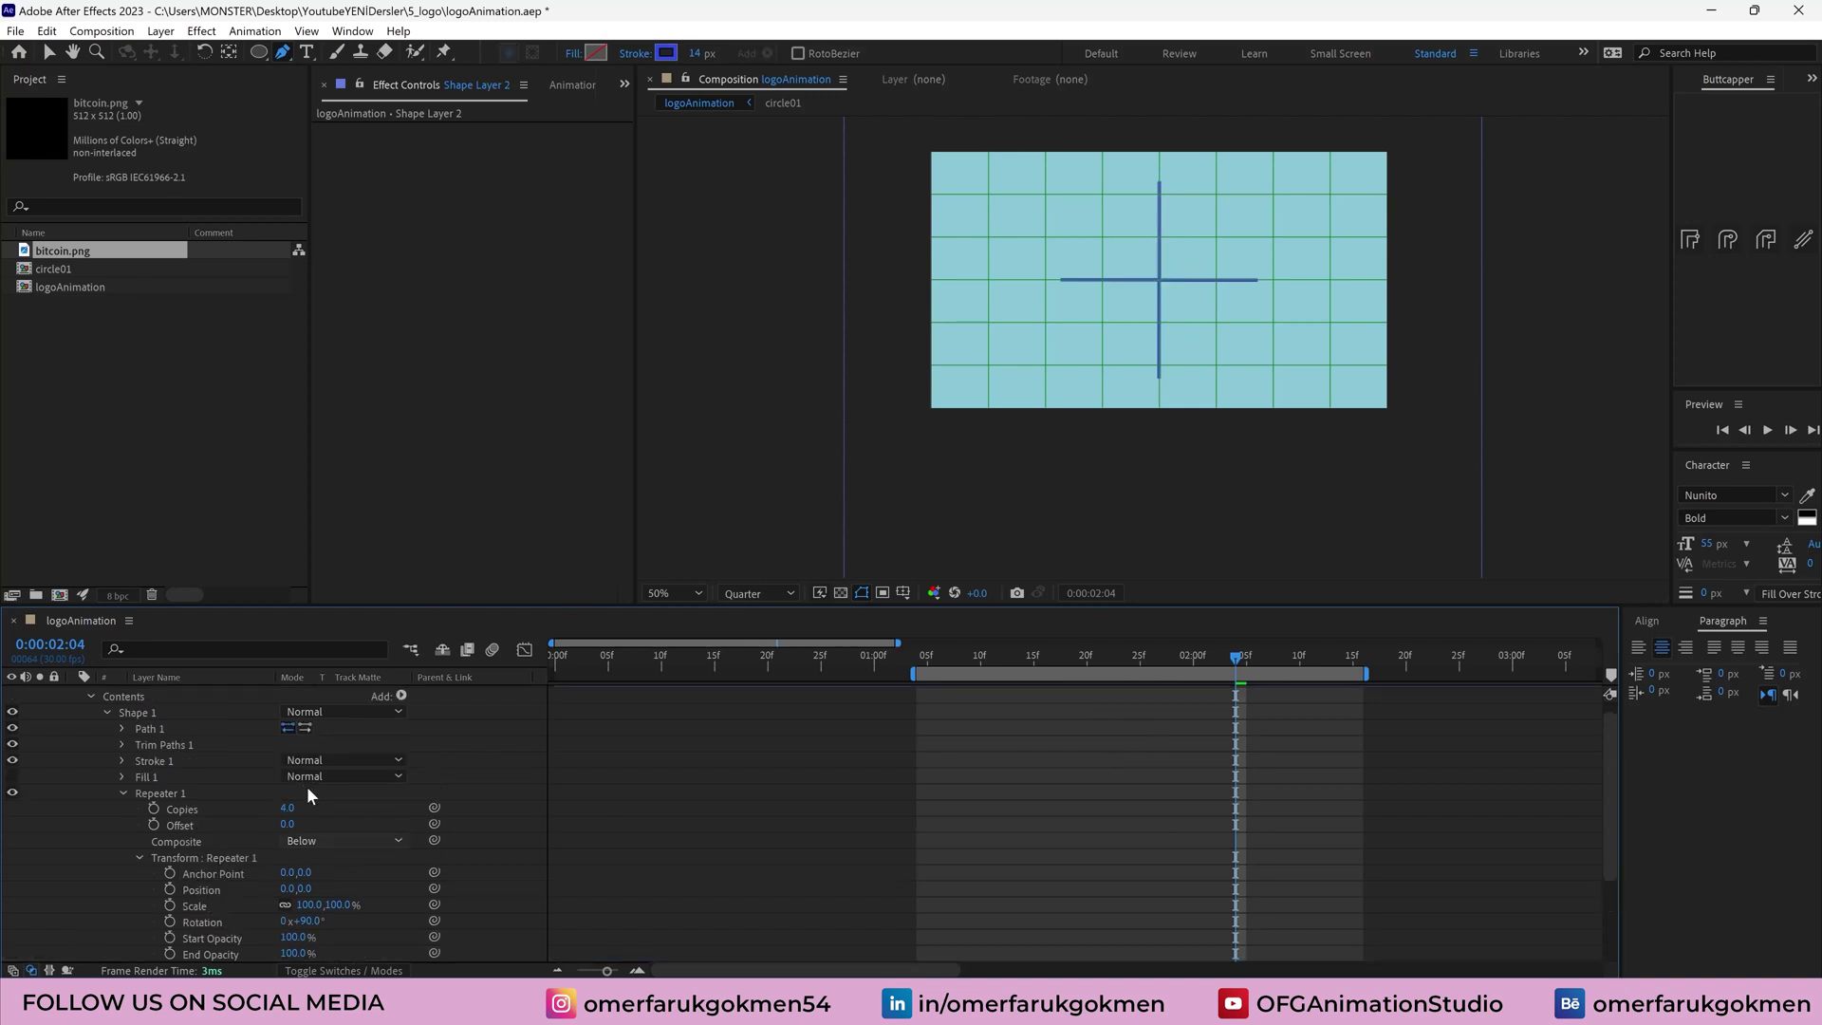
Keyframe the Trim Paths End from 0% at 0:00:01:29 to 100% at 0:00:02:06
scroll(294, 778, up, 1)
click(122, 711)
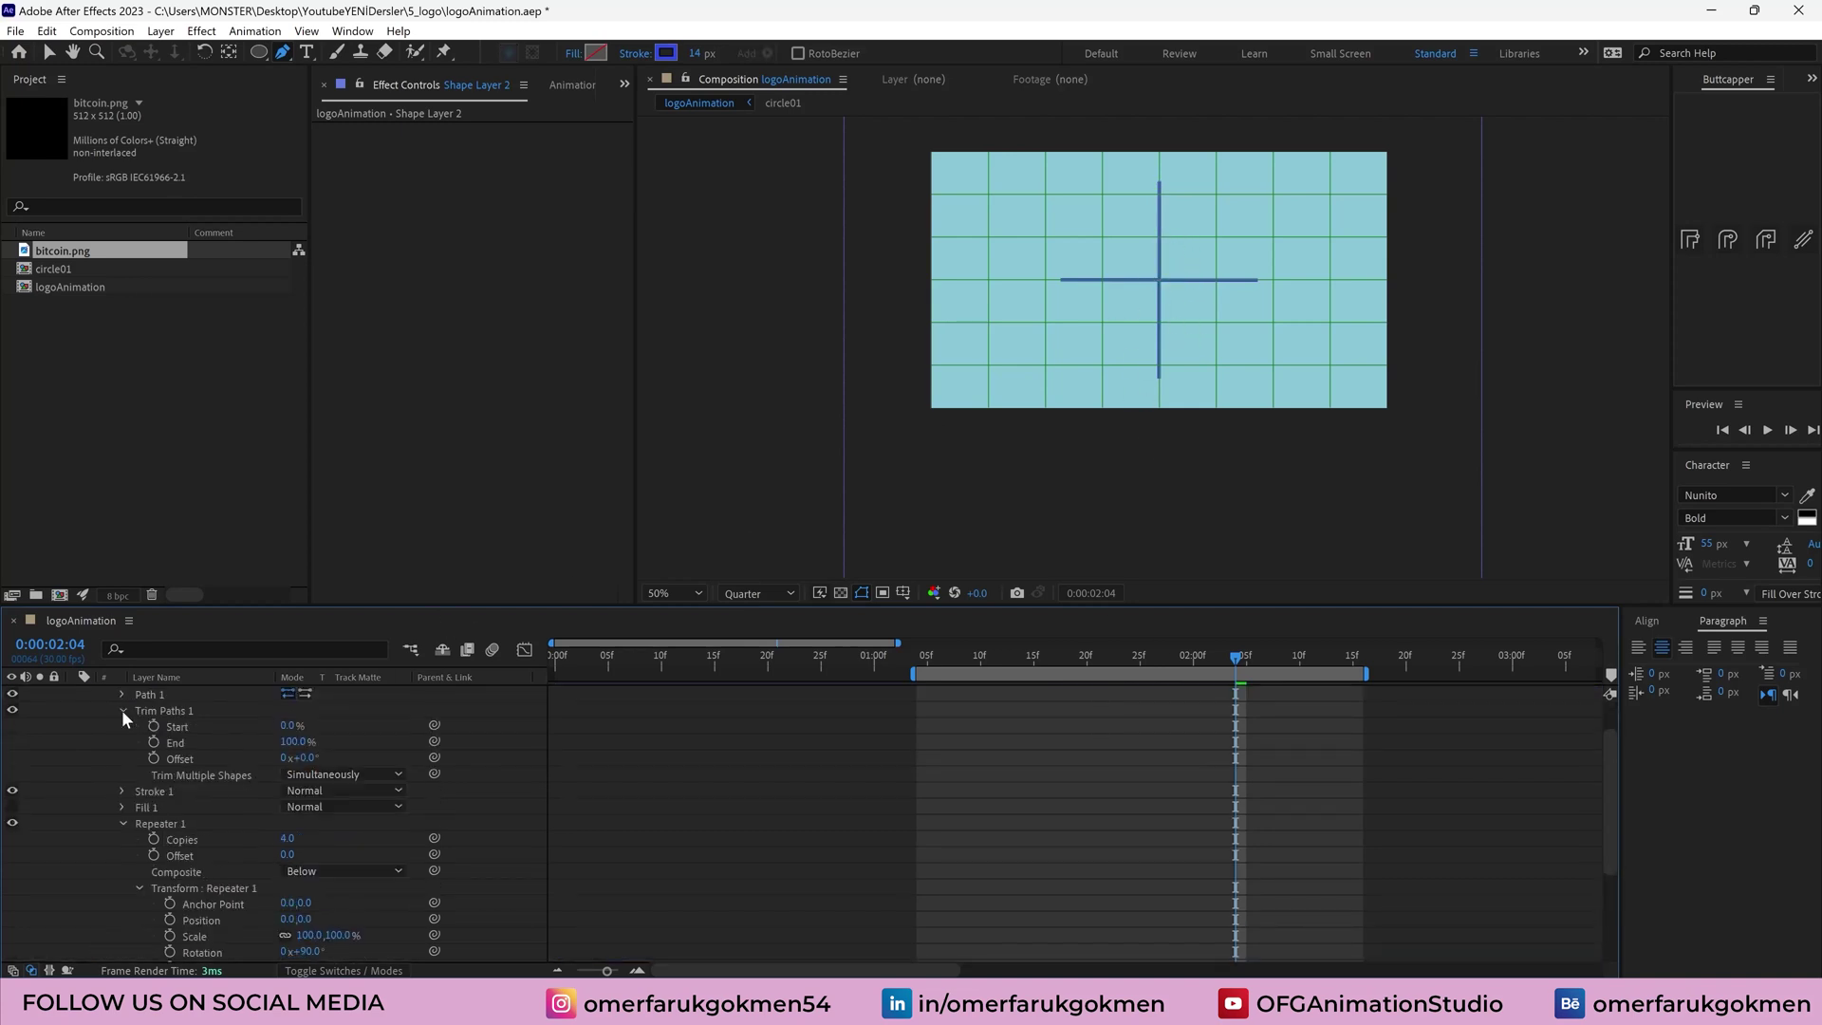
click(153, 742)
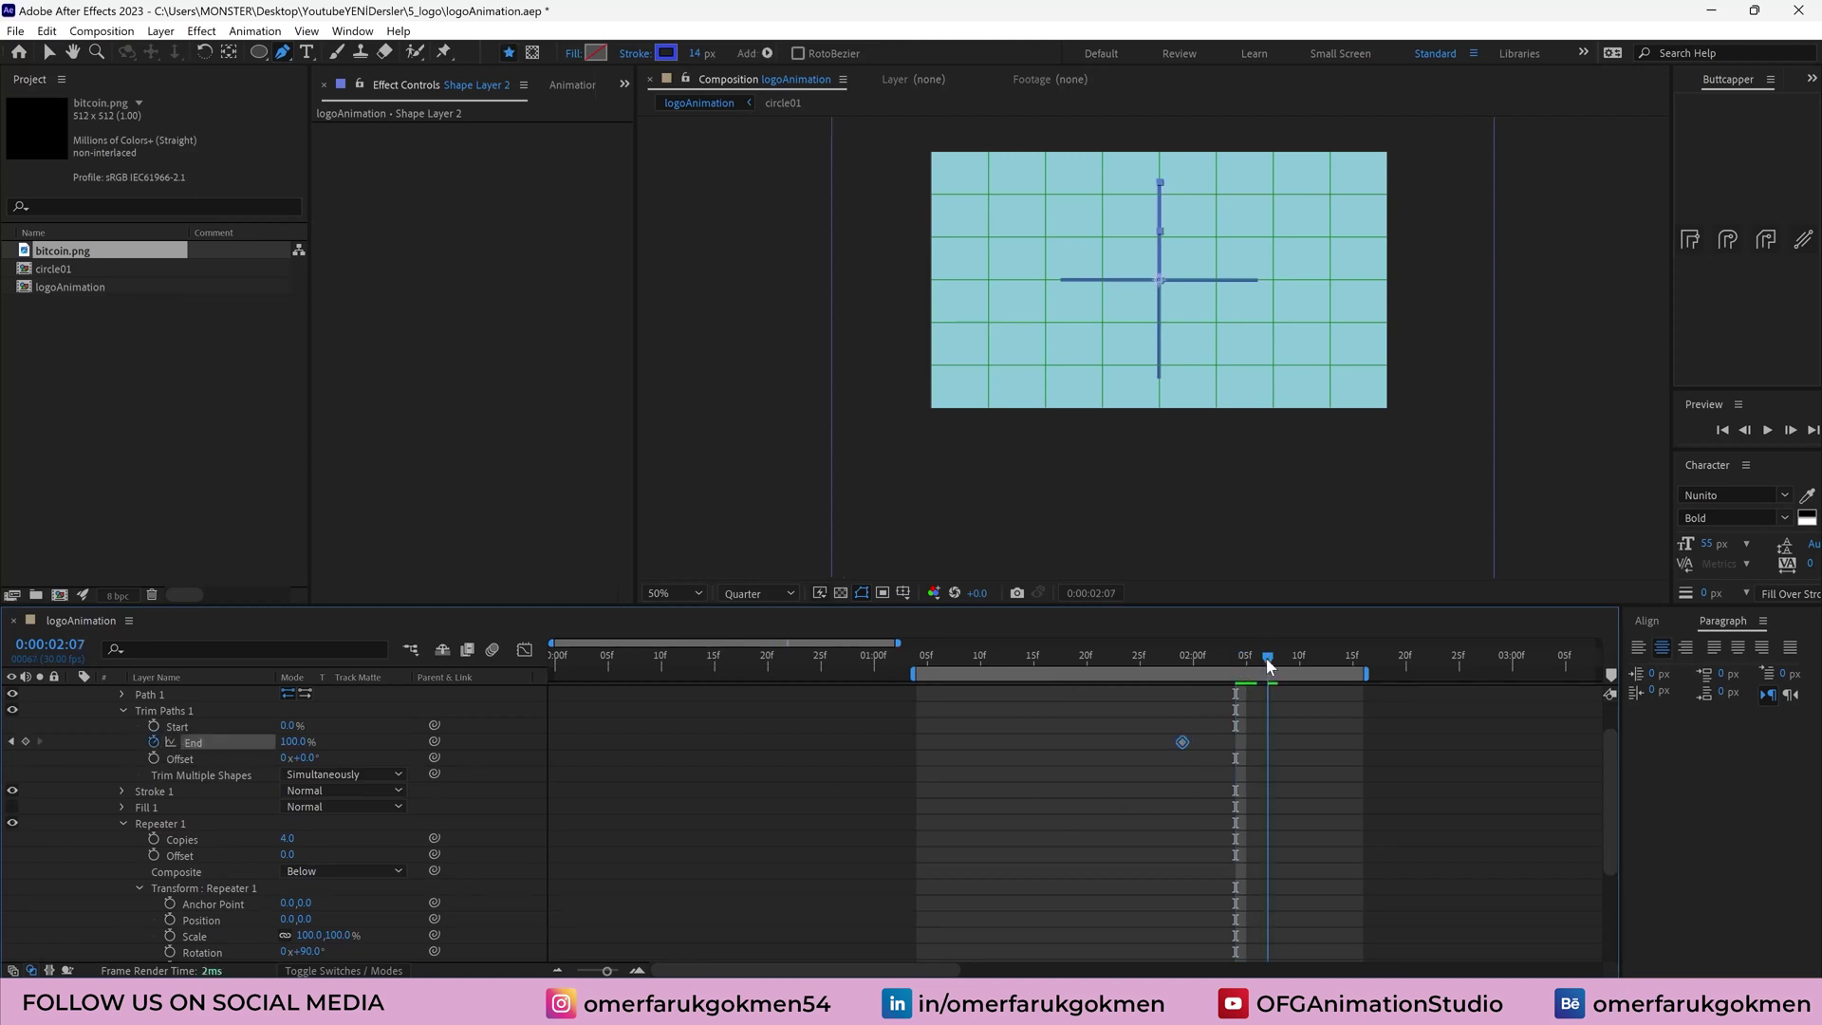
click(1181, 657)
drag(286, 744, 77, 744)
drag(1182, 659, 1257, 662)
drag(290, 742, 514, 741)
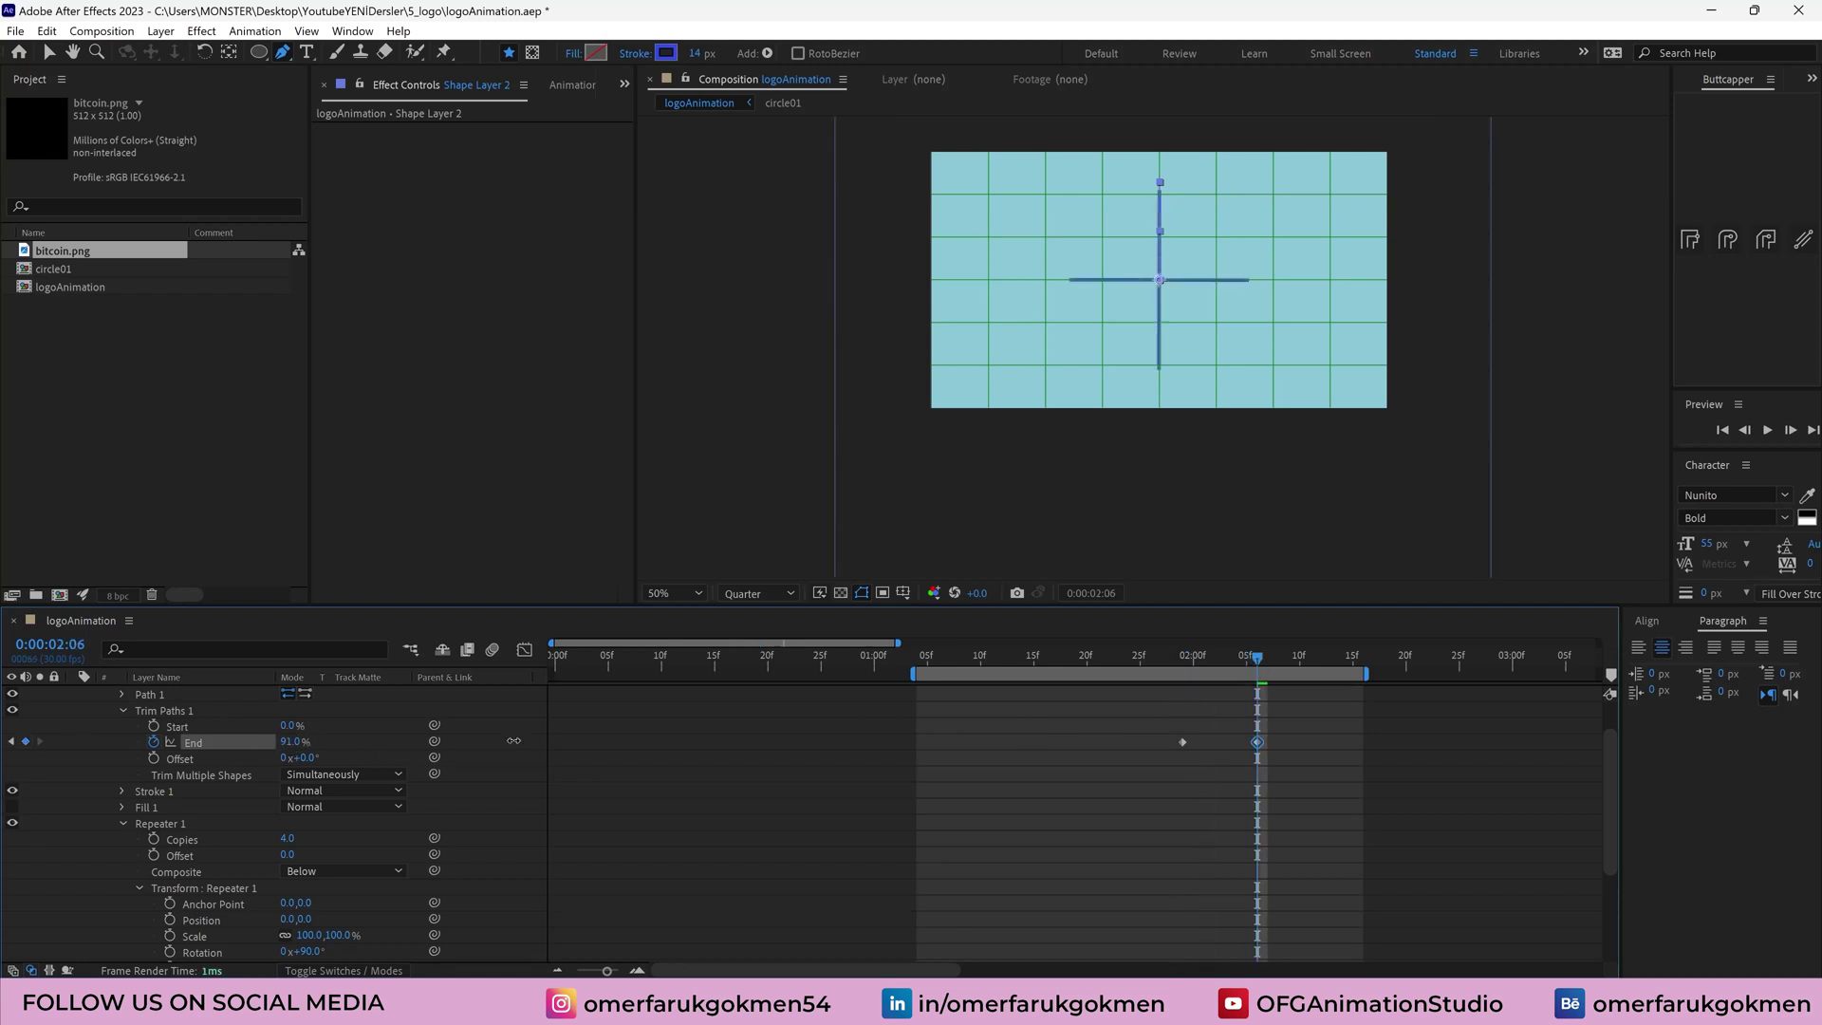
drag(1250, 661, 1183, 663)
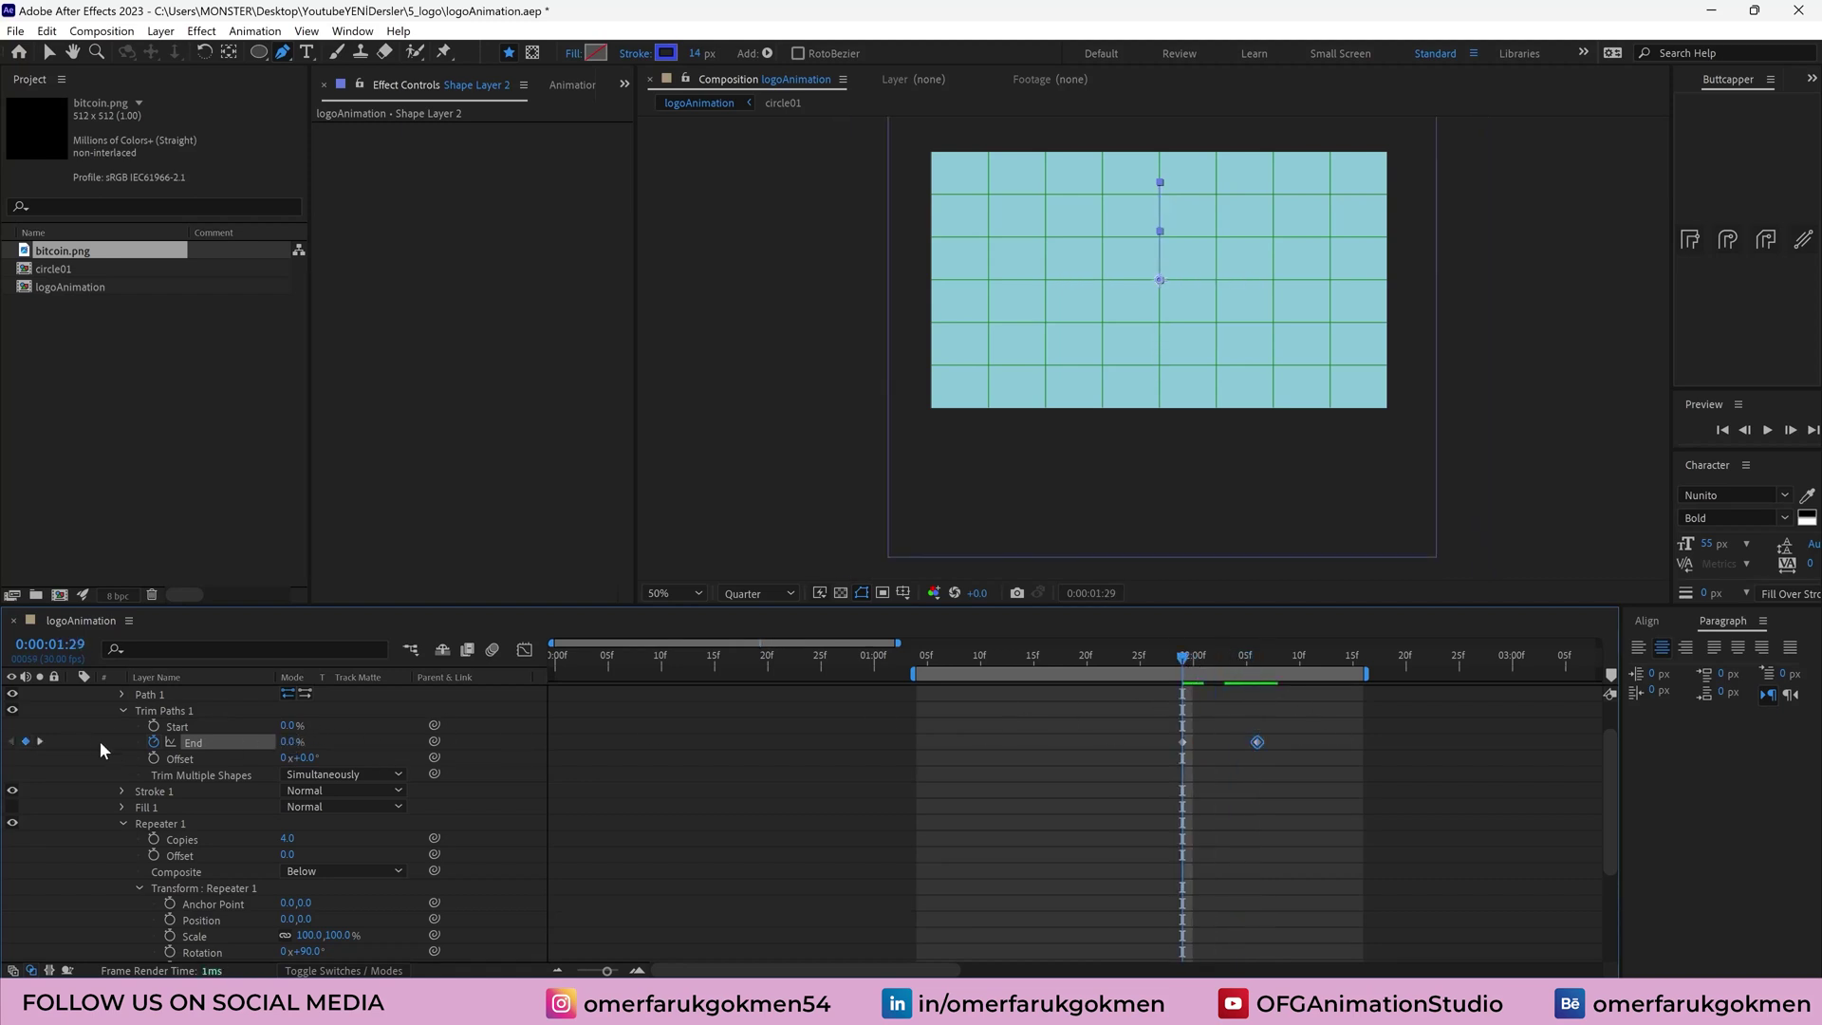
Keyframe the Trim Paths Start from 0% to 100% with its keyframes offset three frames behind the End keyframes
click(153, 726)
click(1258, 657)
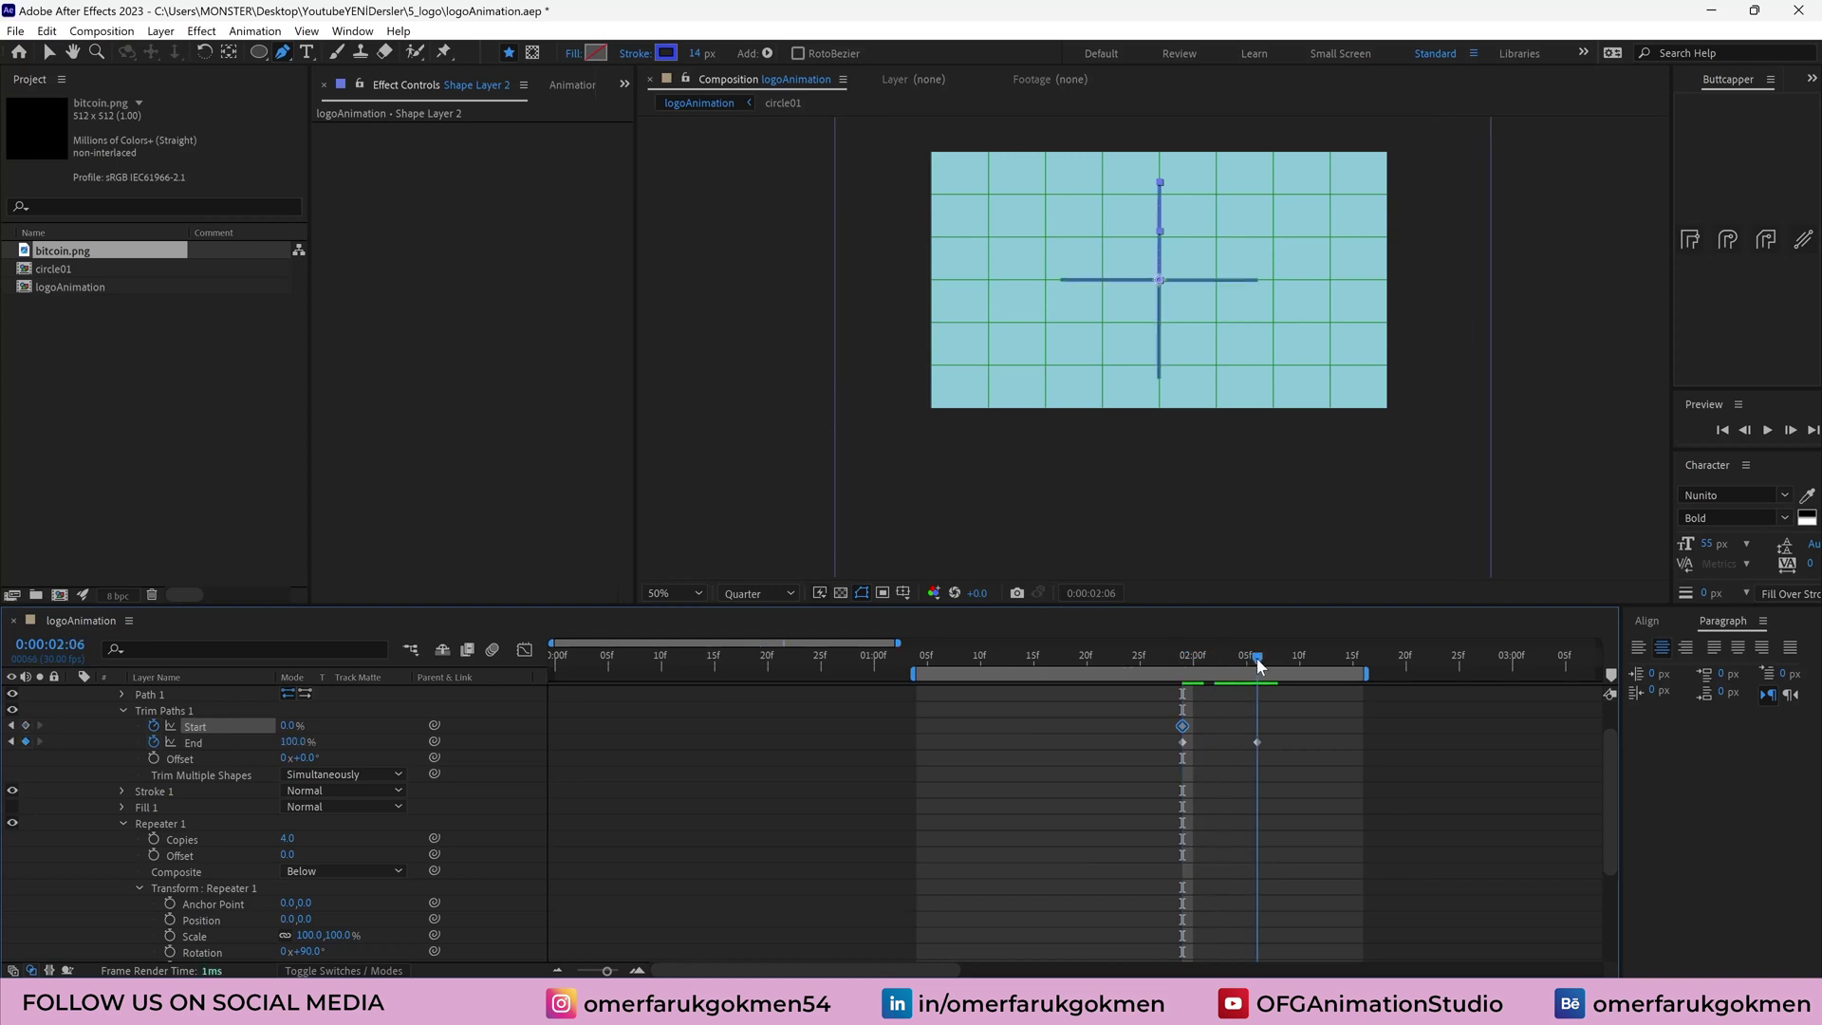
drag(278, 728, 1213, 729)
Apply Easy Ease to all Trim Paths Start and End keyframes and preview the line burst
drag(1322, 716, 1144, 752)
right_click(1182, 747)
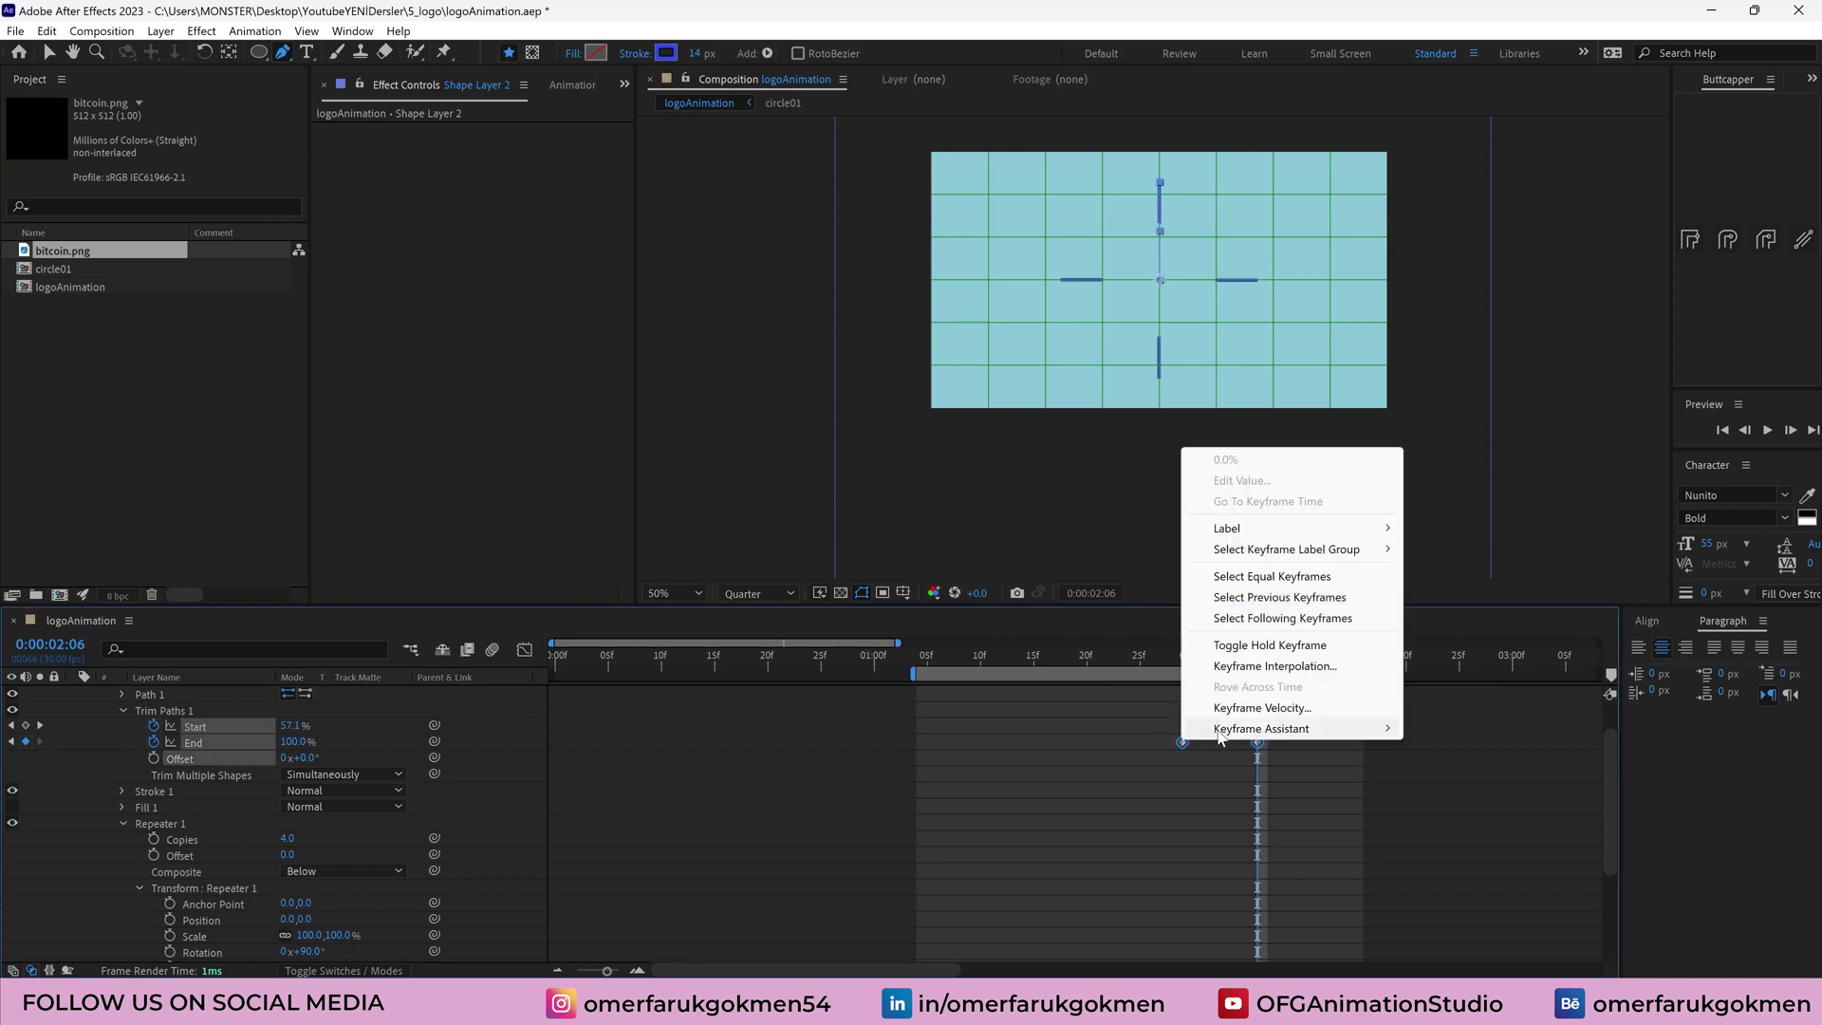
mouse_move(1309, 748)
click(1461, 797)
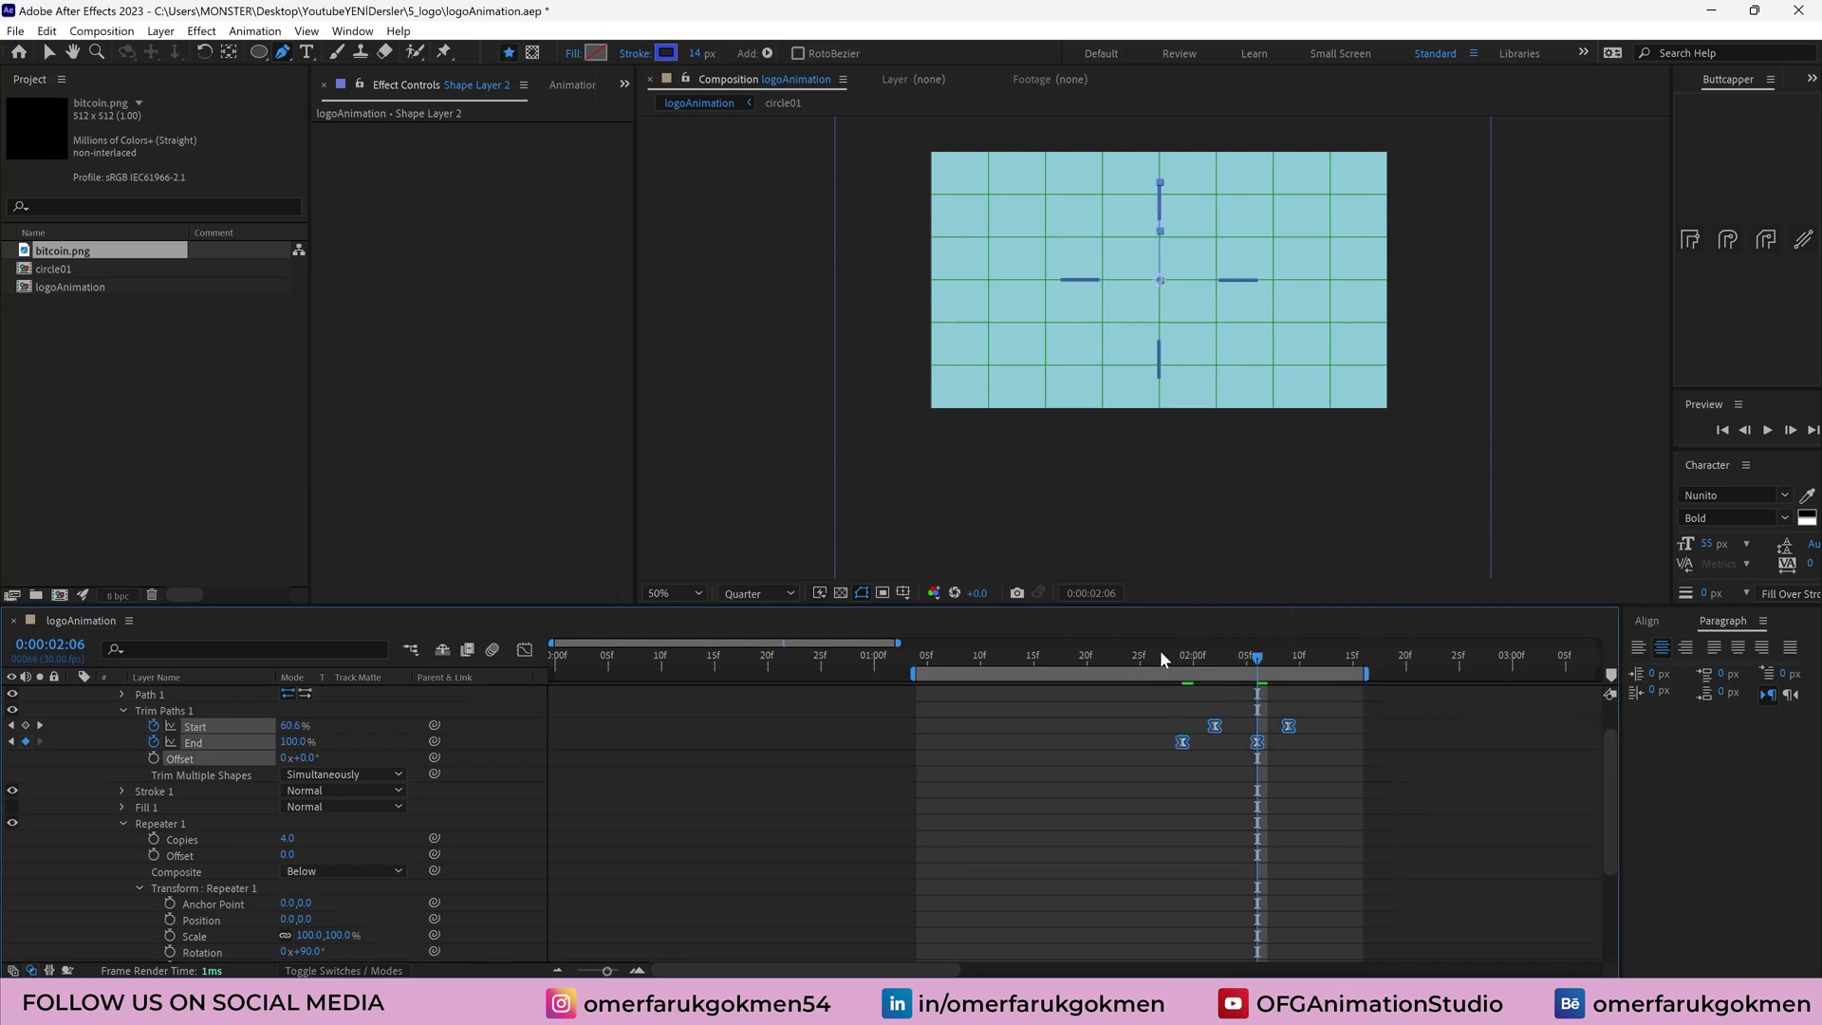
key(space)
click(1096, 657)
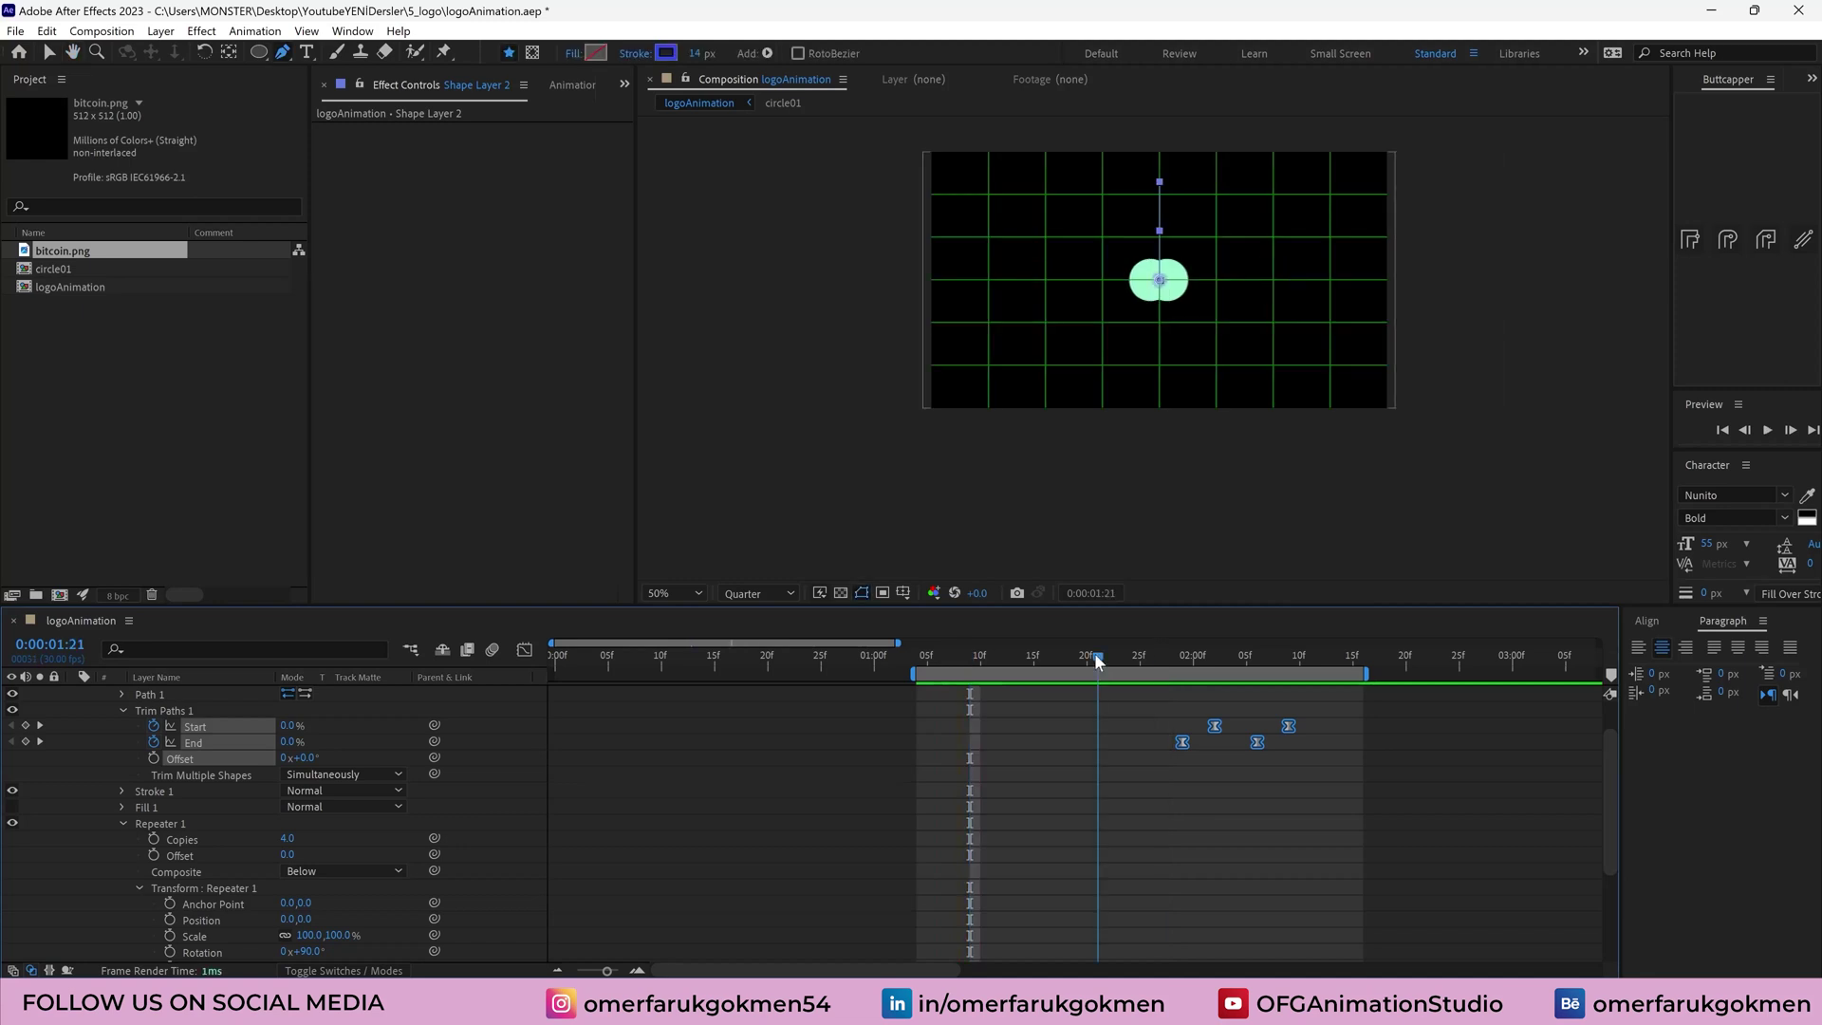
key(space)
Move the first End keyframe to 0:00:01:25 and the first Start keyframe to 0:00:01:28, and preview the lines
click(1093, 723)
drag(1230, 715, 1142, 743)
click(1108, 656)
key(space)
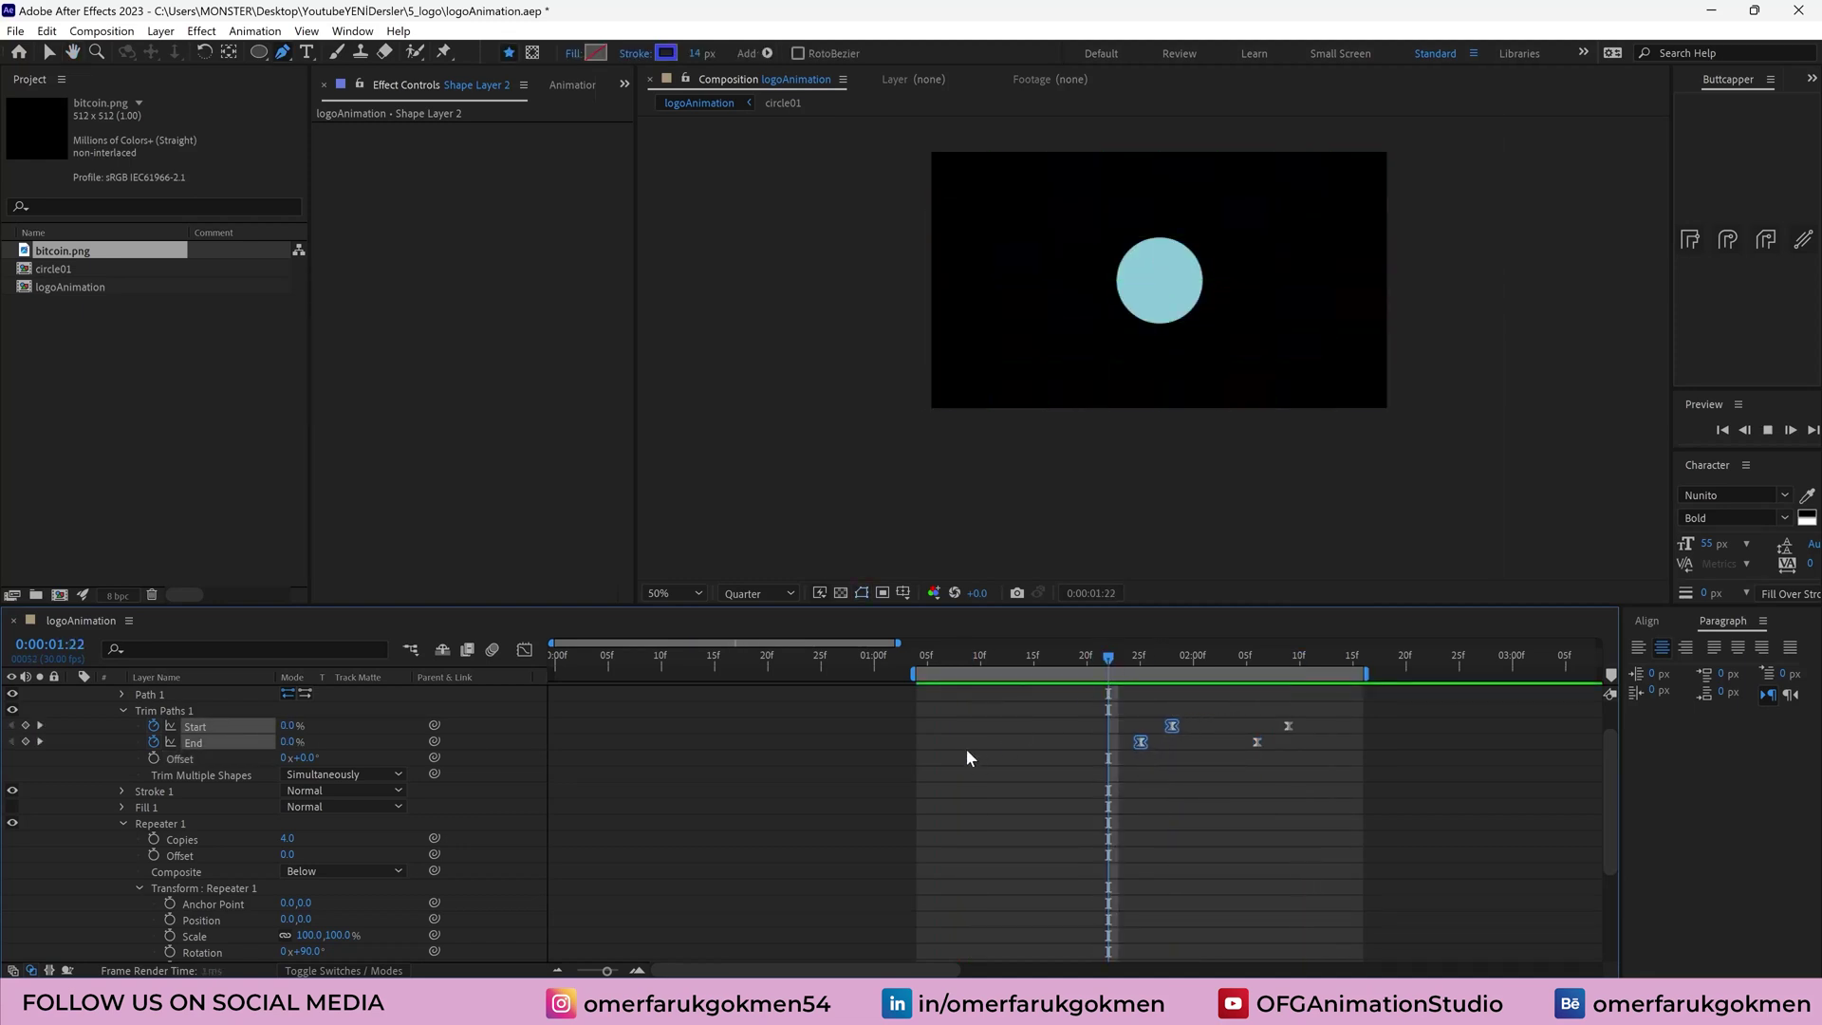
key(space)
Reshape the Start and End speed curves in the Graph Editor for an early peak and long ease-out, and preview the result
drag(1316, 710, 1120, 761)
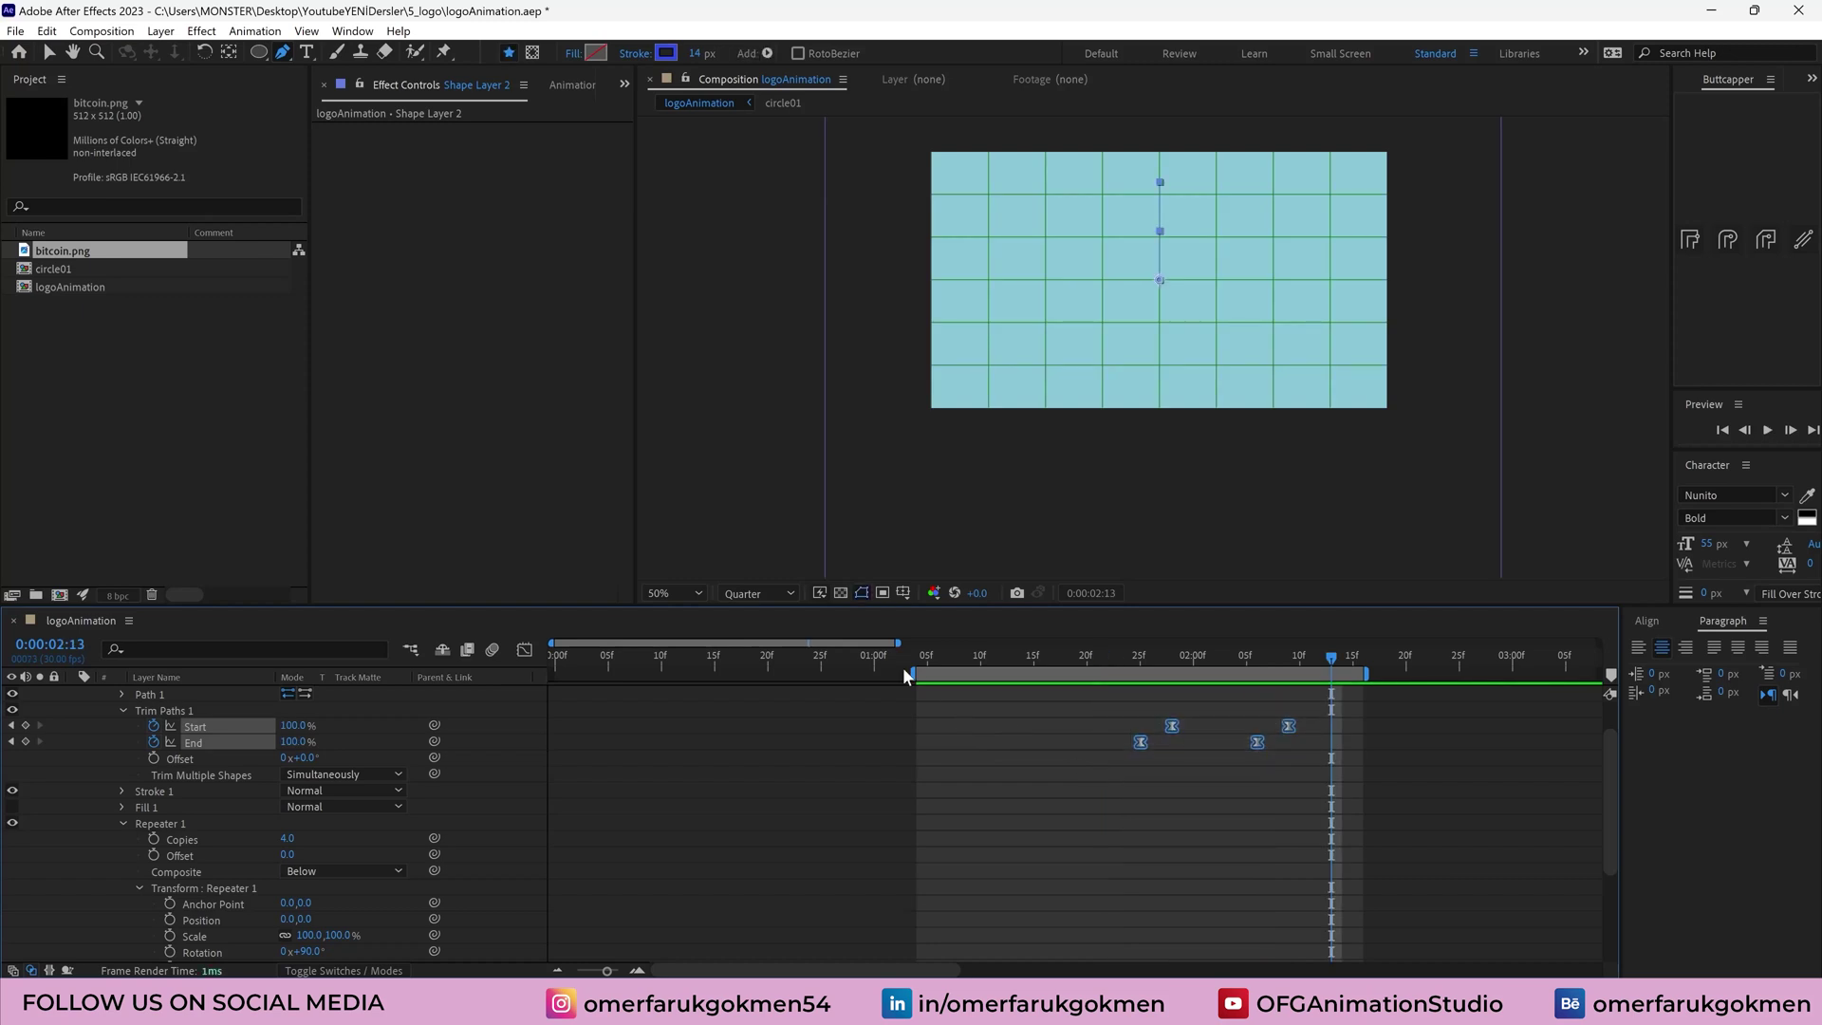
click(523, 650)
drag(1334, 921, 1087, 926)
drag(1238, 911, 1149, 912)
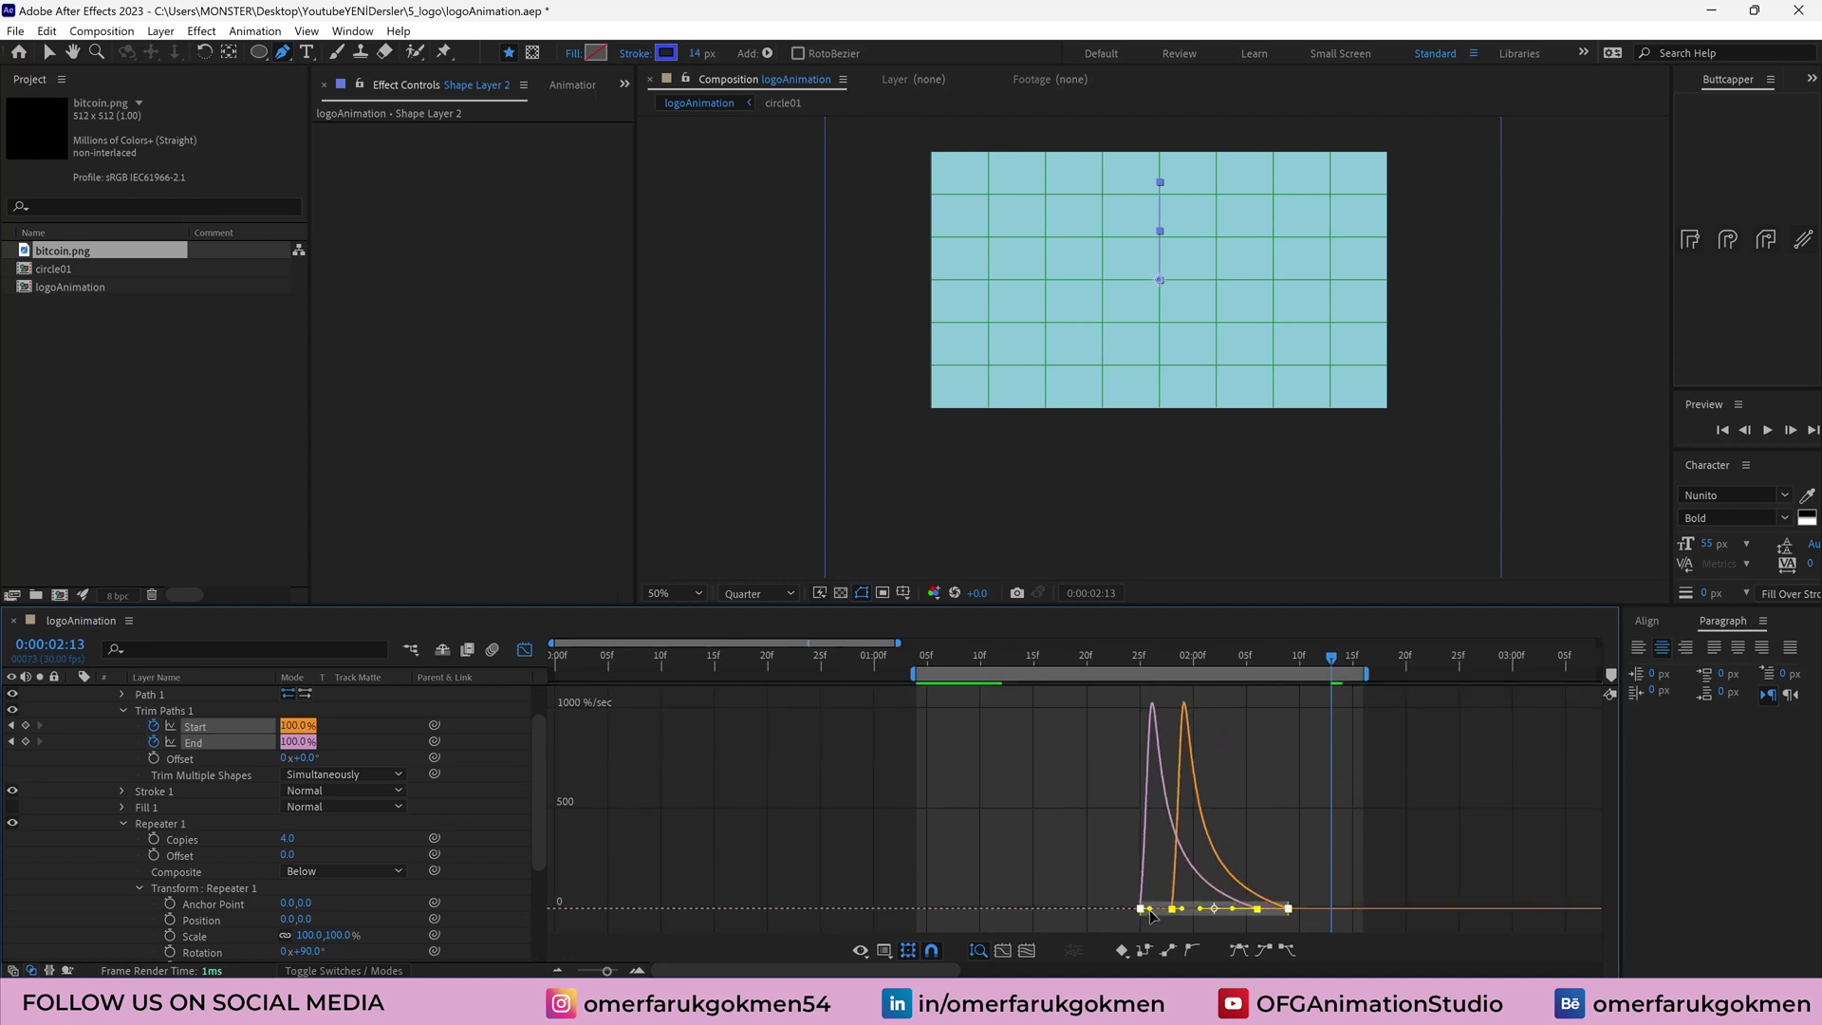
key(space)
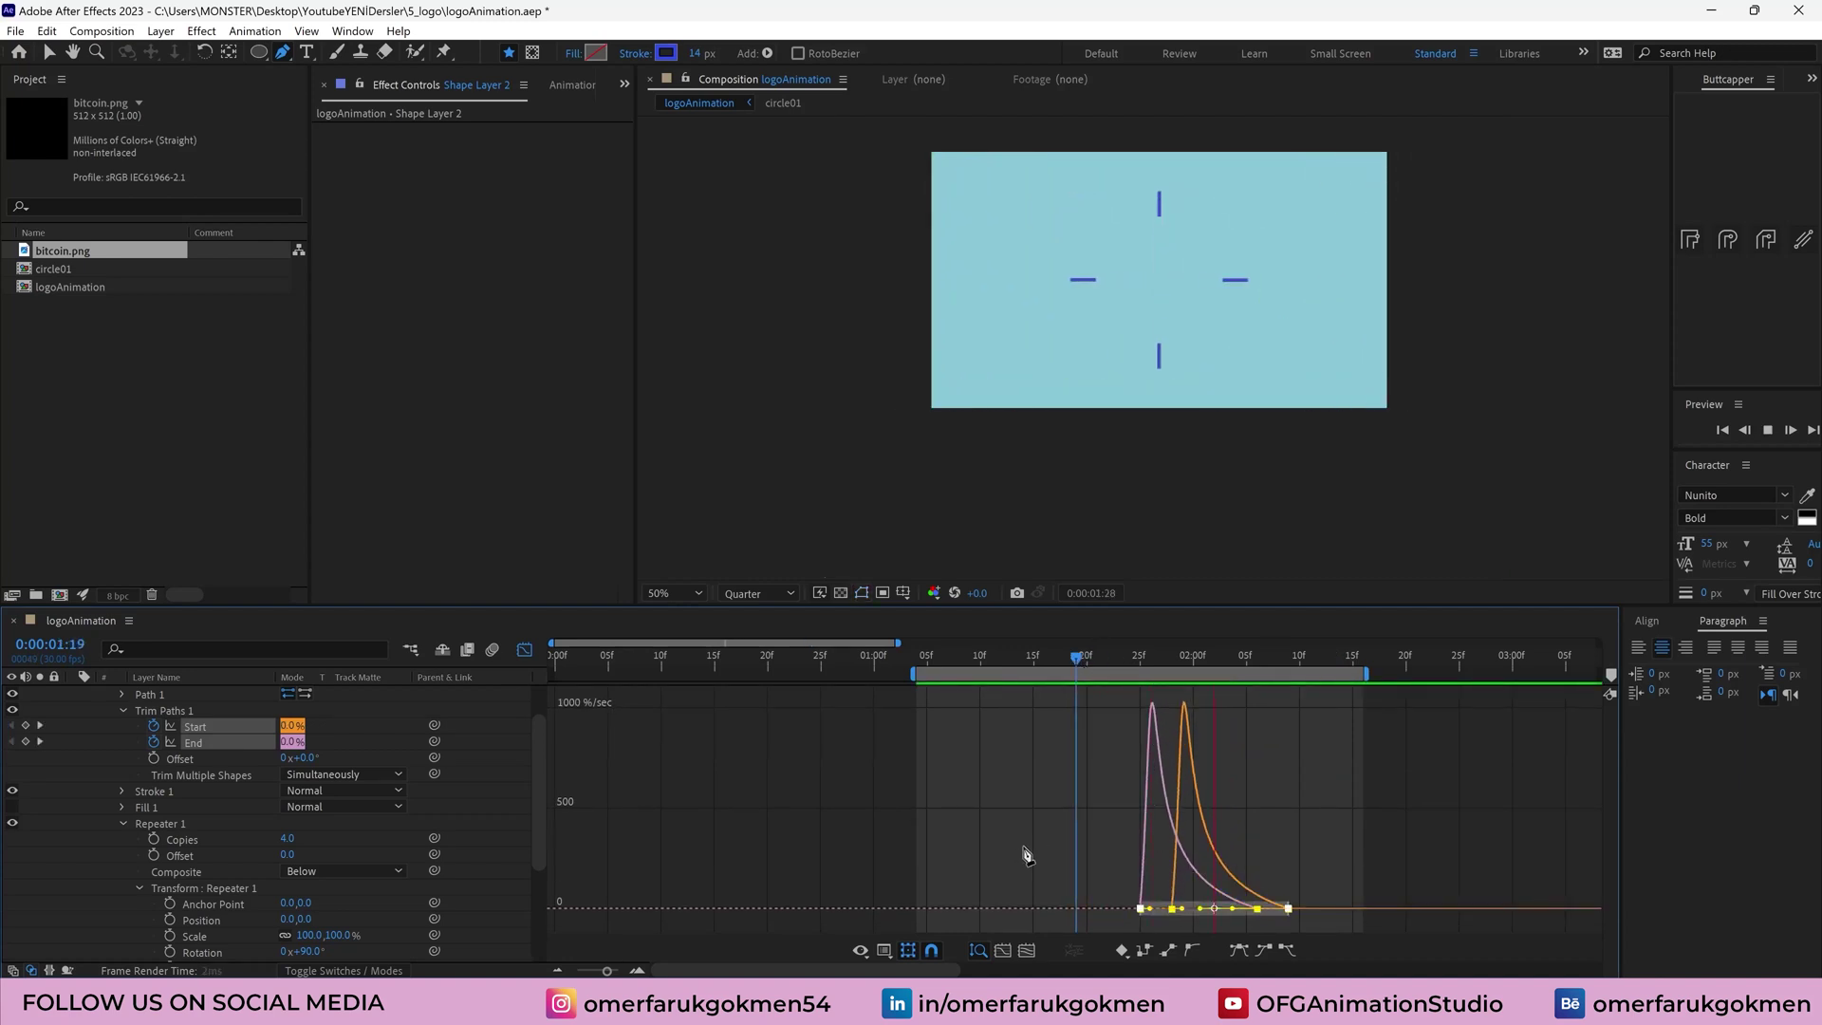
click(524, 650)
Move the first End keyframe to about 0:00:01:21 and the first Start keyframe to about 0:00:01:24, and check the frame at 0:00:01:26
scroll(1067, 712, down, 1)
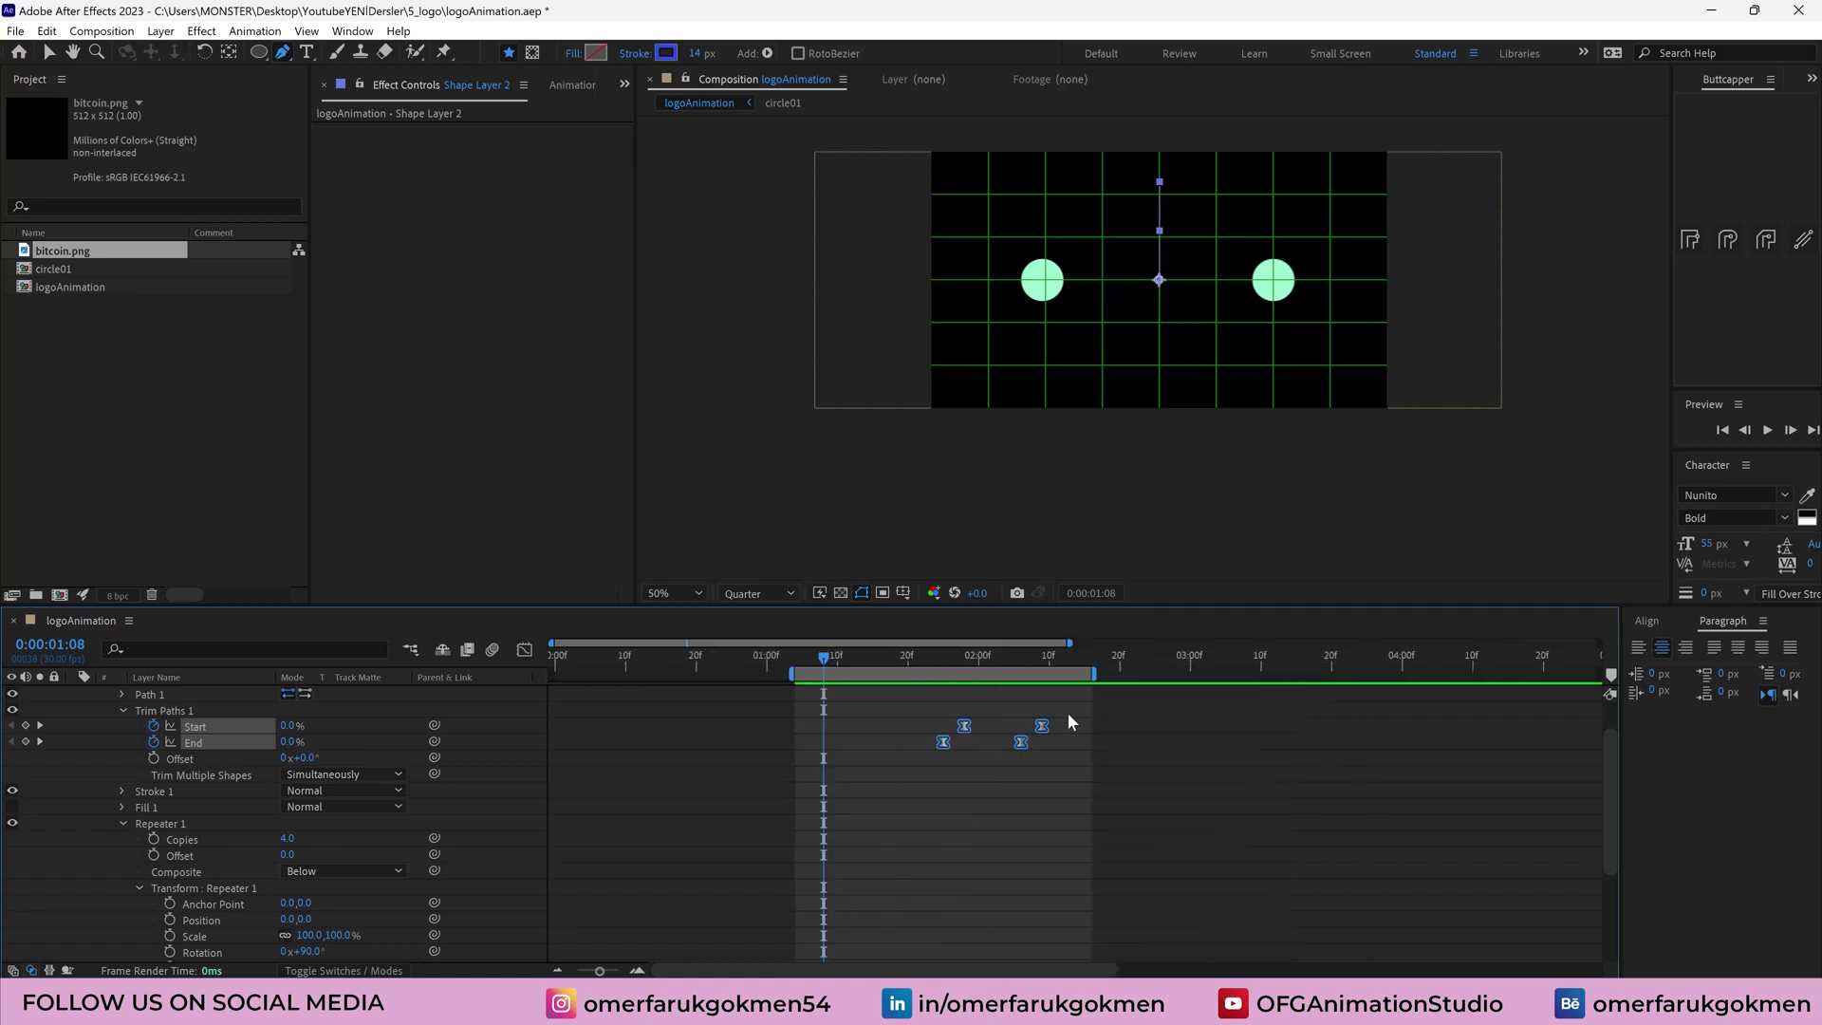
click(873, 792)
mouse_move(846, 655)
mouse_down()
mouse_move(982, 670)
mouse_move(936, 677)
mouse_up()
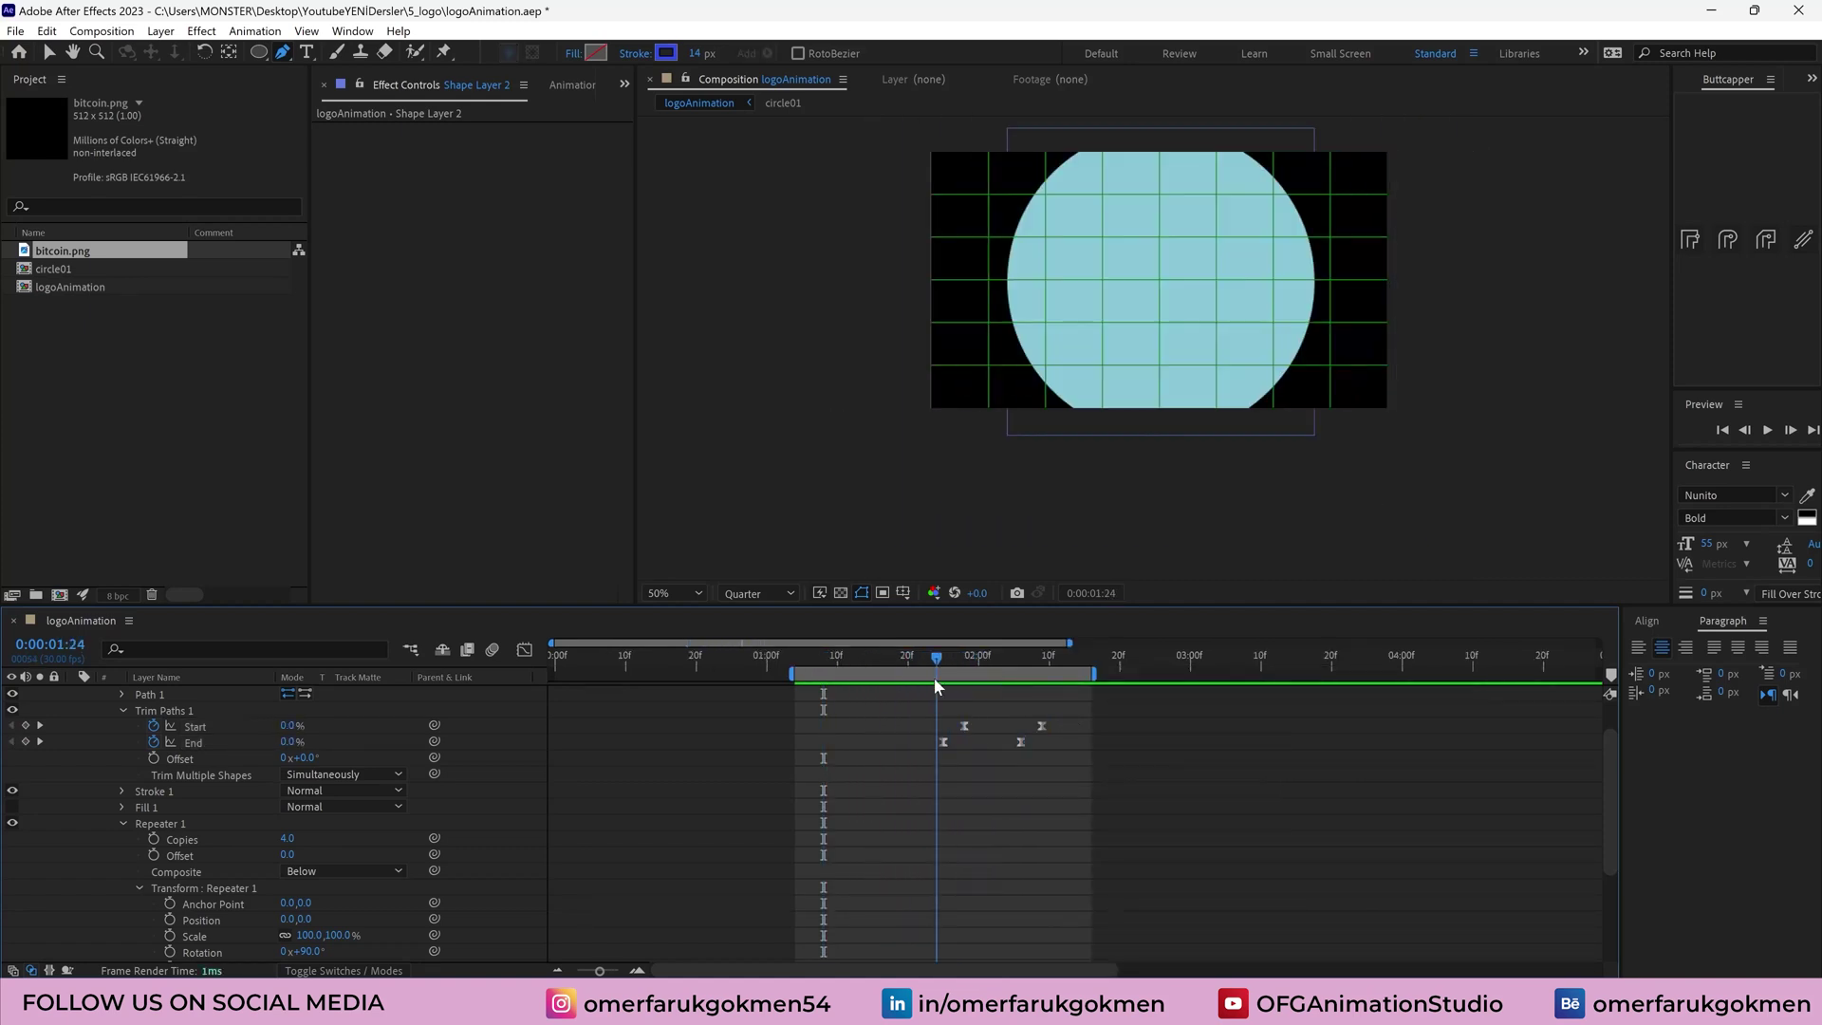
mouse_move(1073, 711)
mouse_down()
mouse_move(976, 716)
mouse_move(912, 759)
mouse_move(914, 742)
mouse_up()
drag(907, 659, 950, 658)
Duplicate the line layer and shift the duplicate along the timeline to start at about 0:00:00:08
scroll(125, 709, up, 1)
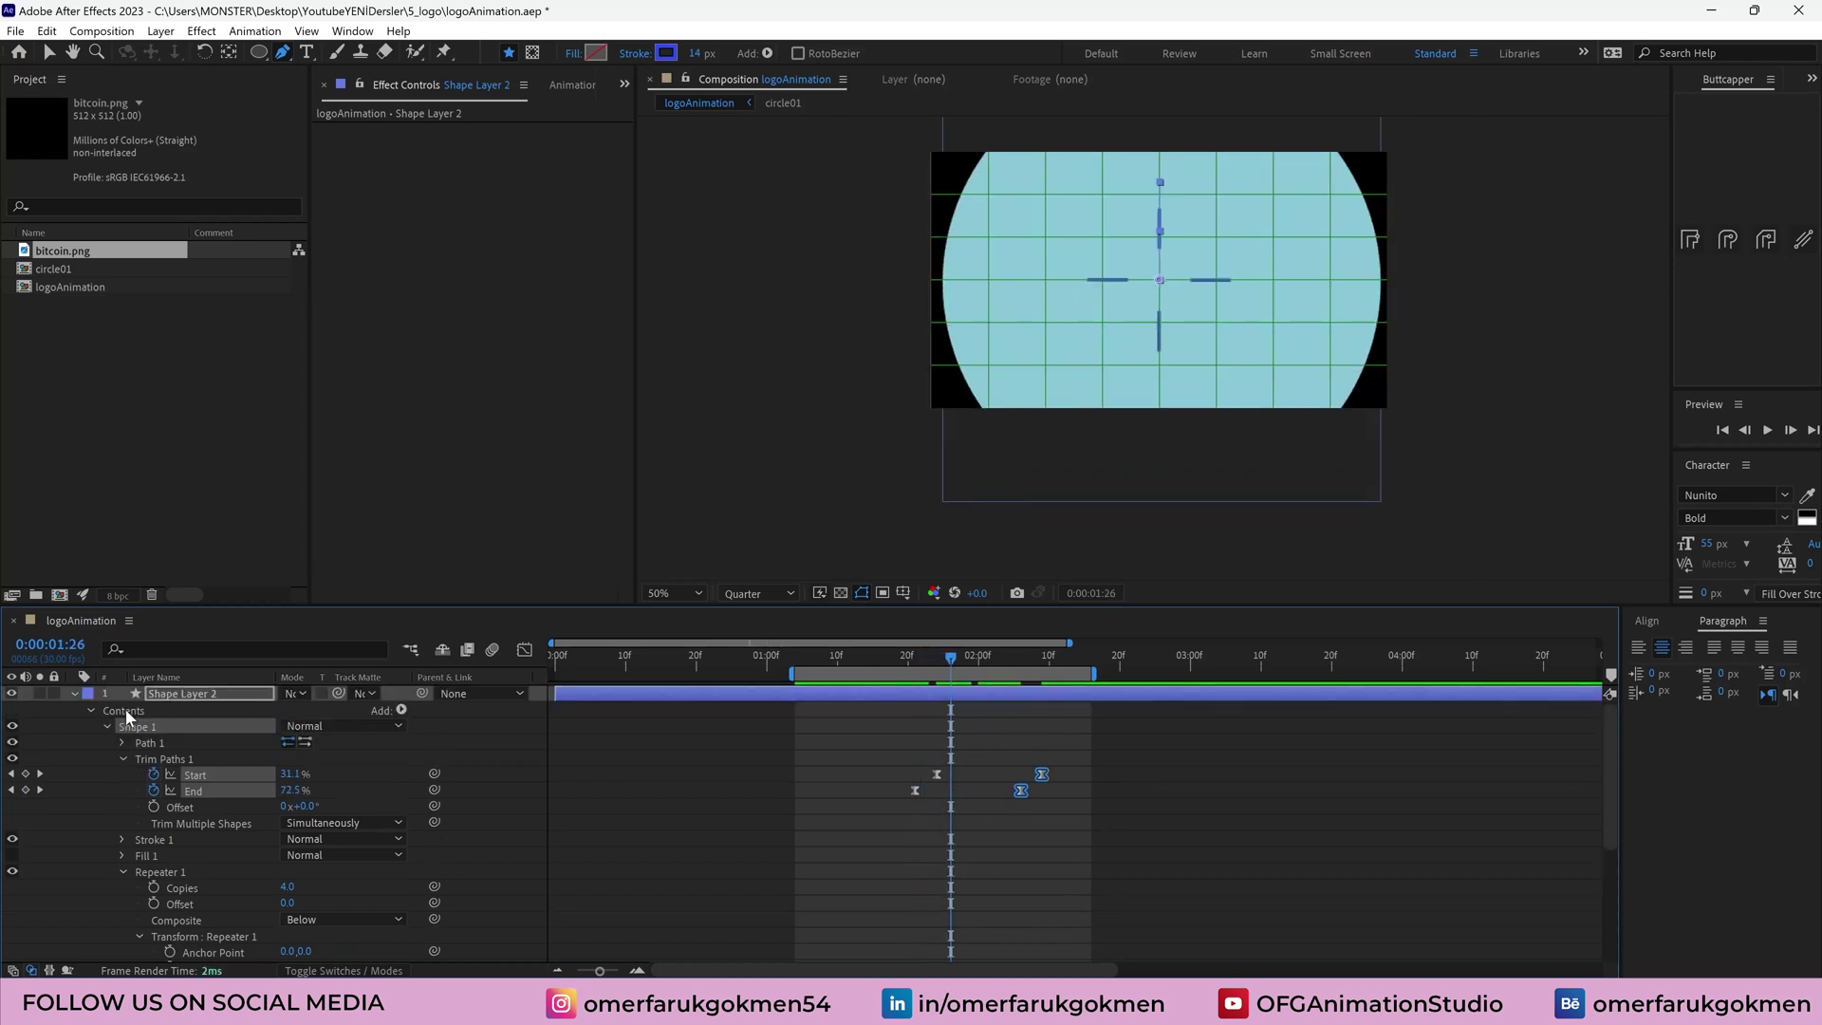
click(74, 694)
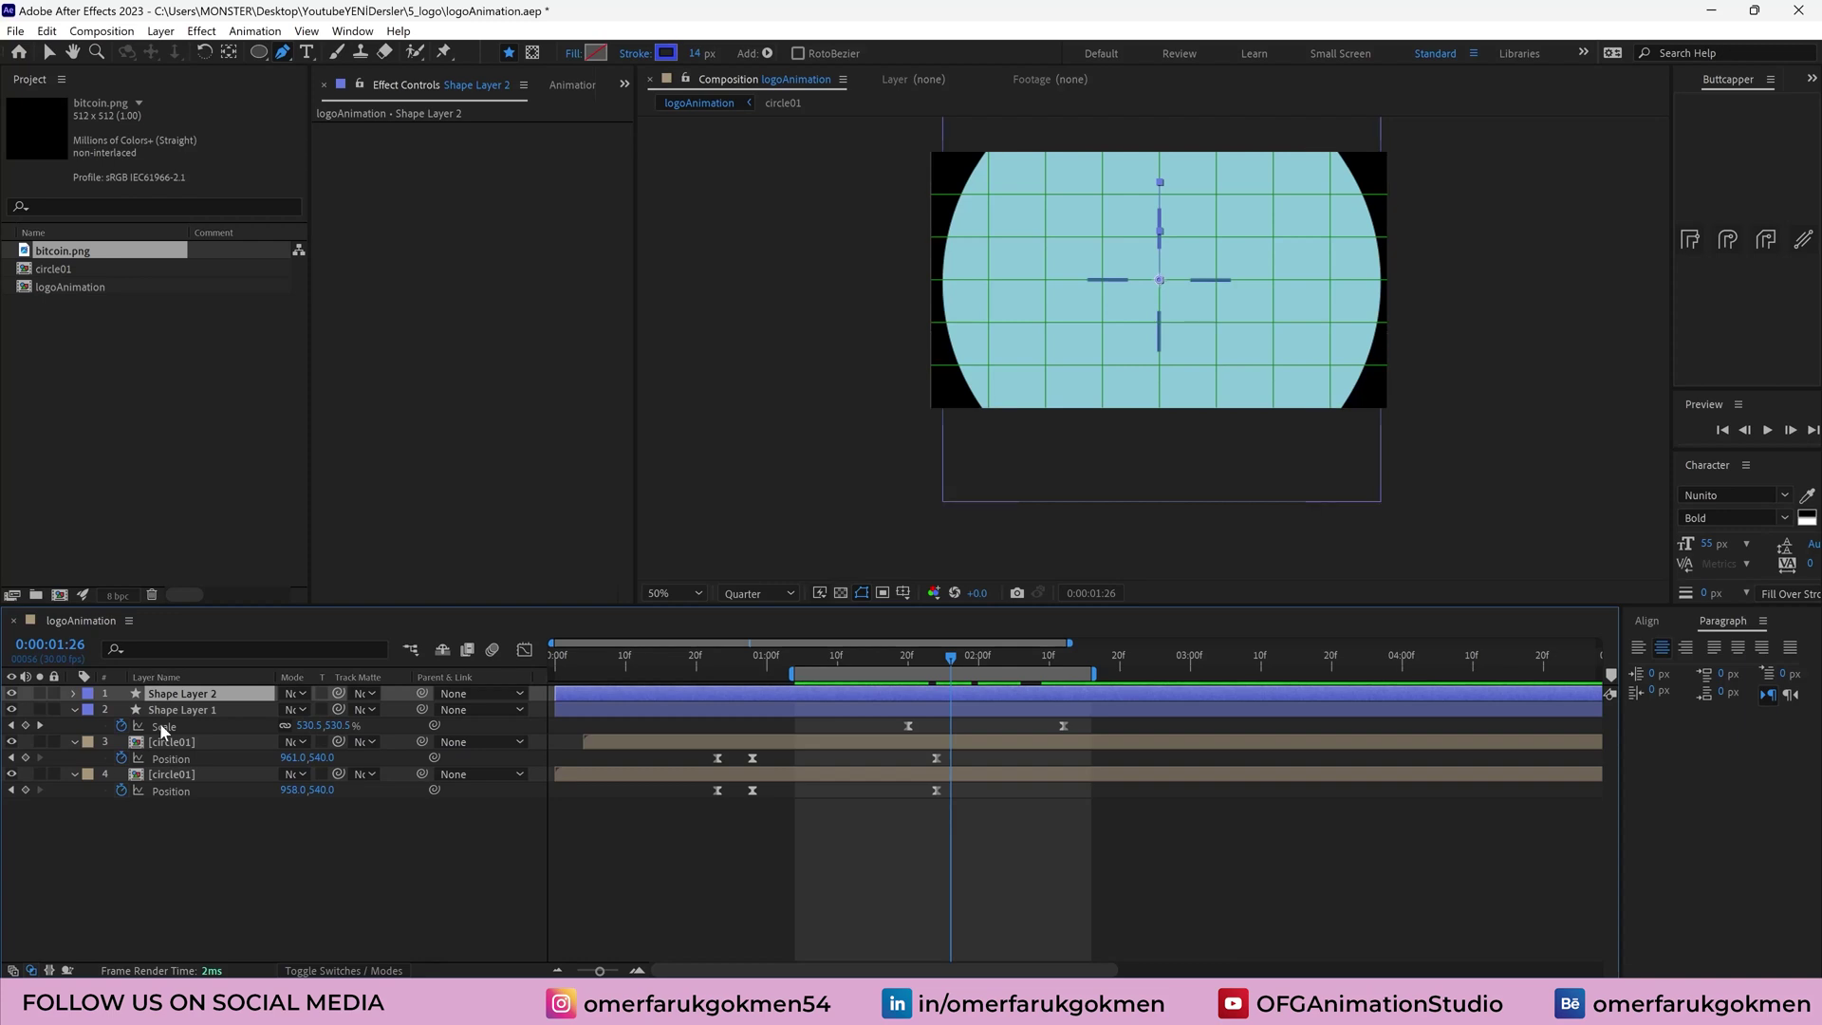
key(ctrl+d)
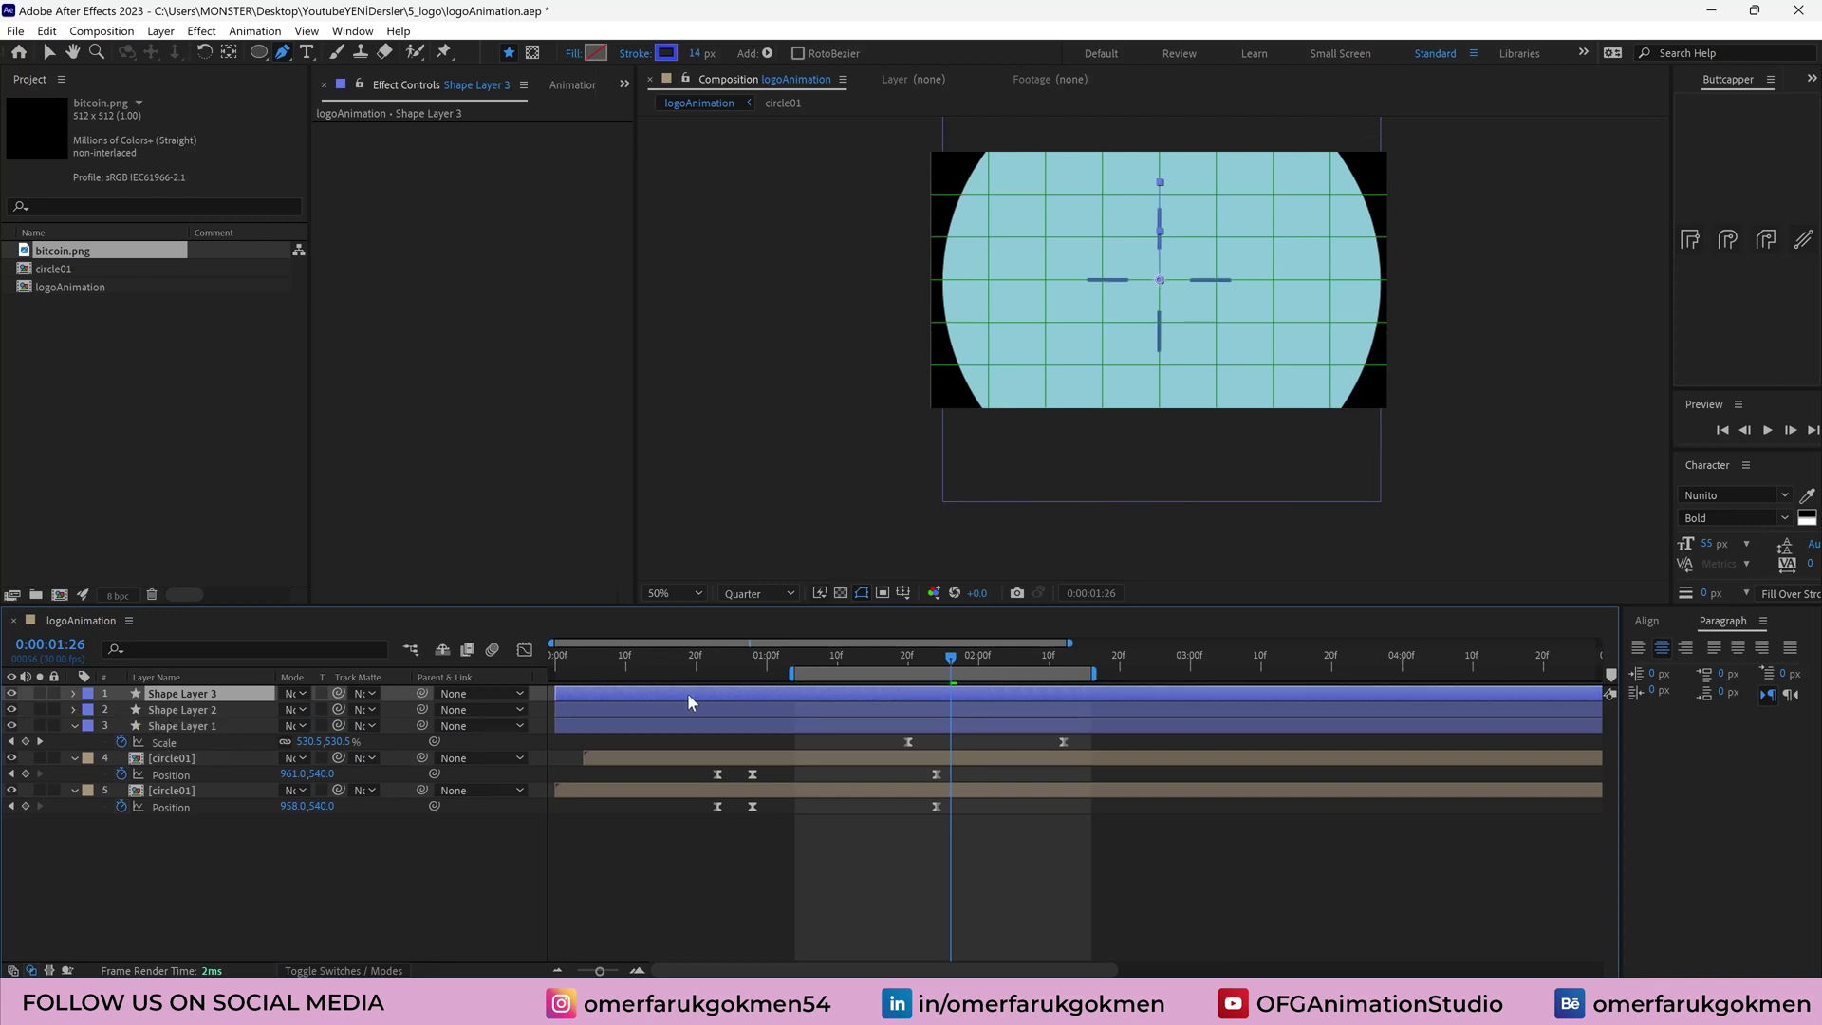
drag(687, 693, 745, 693)
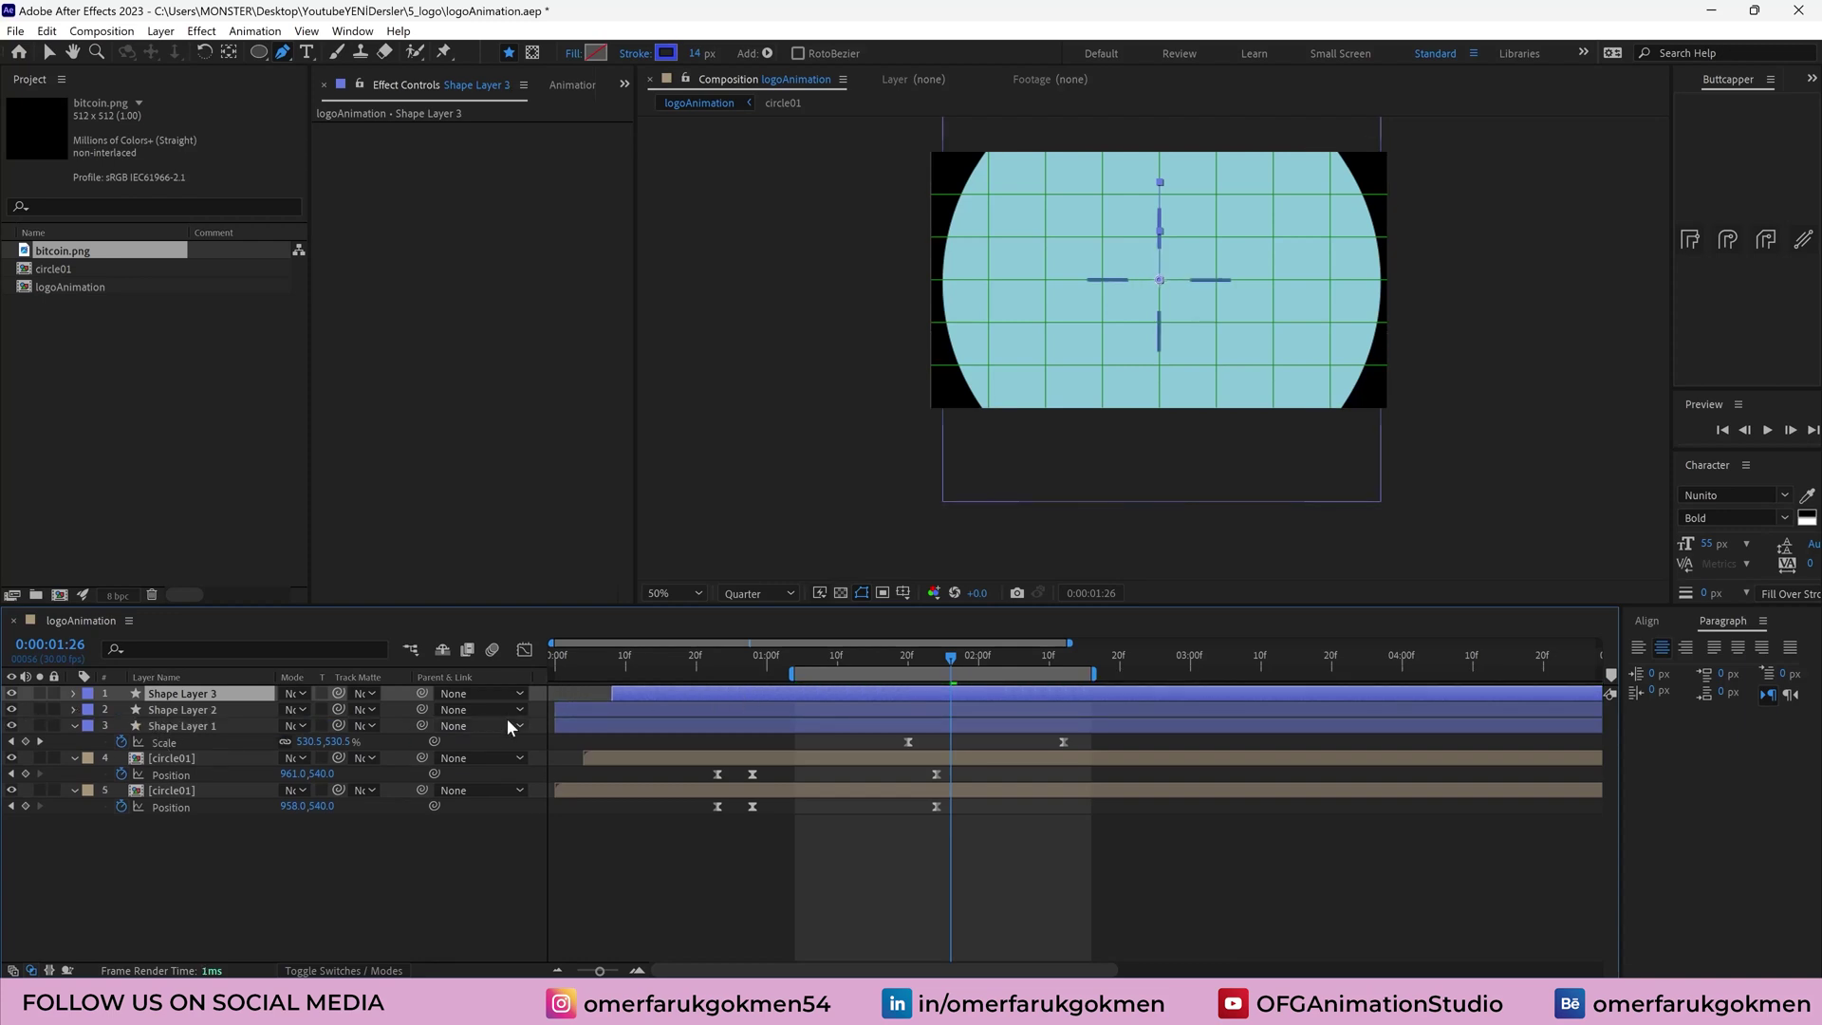
Rotate the duplicated line layer, Shape Layer 3, to 45°
key(r)
click(306, 711)
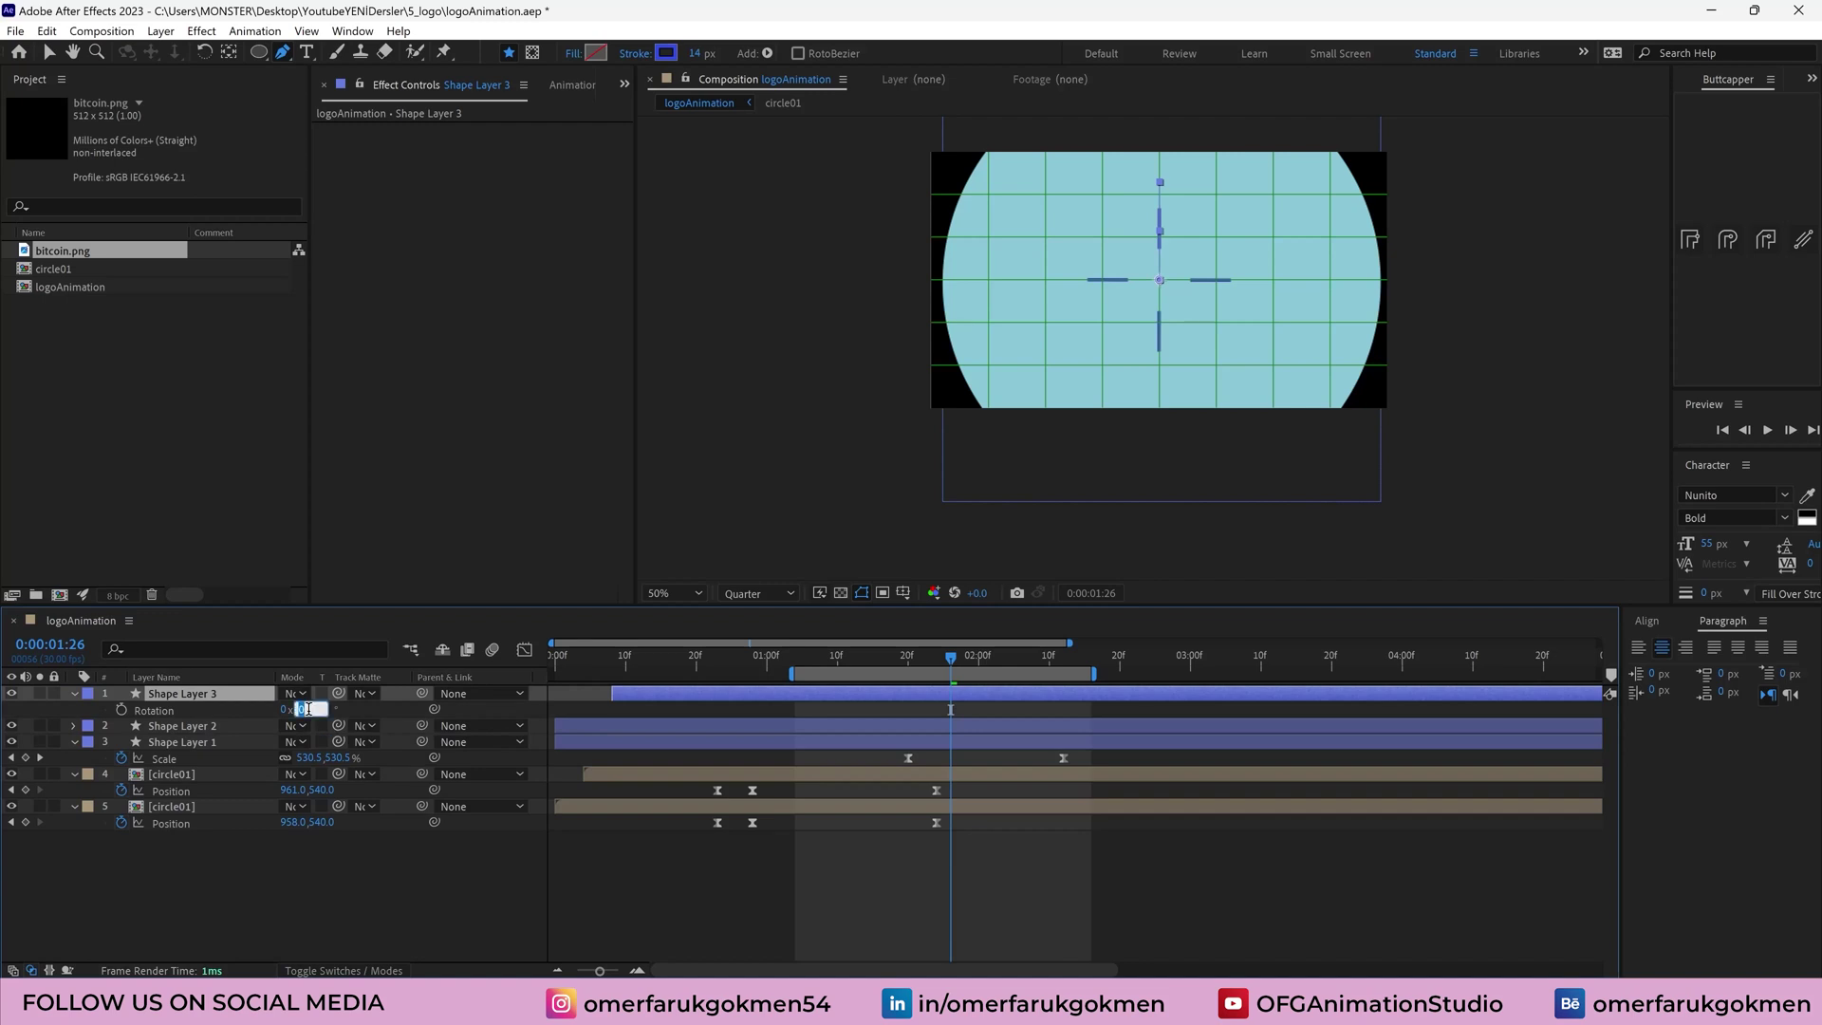
text(45)
key(Return)
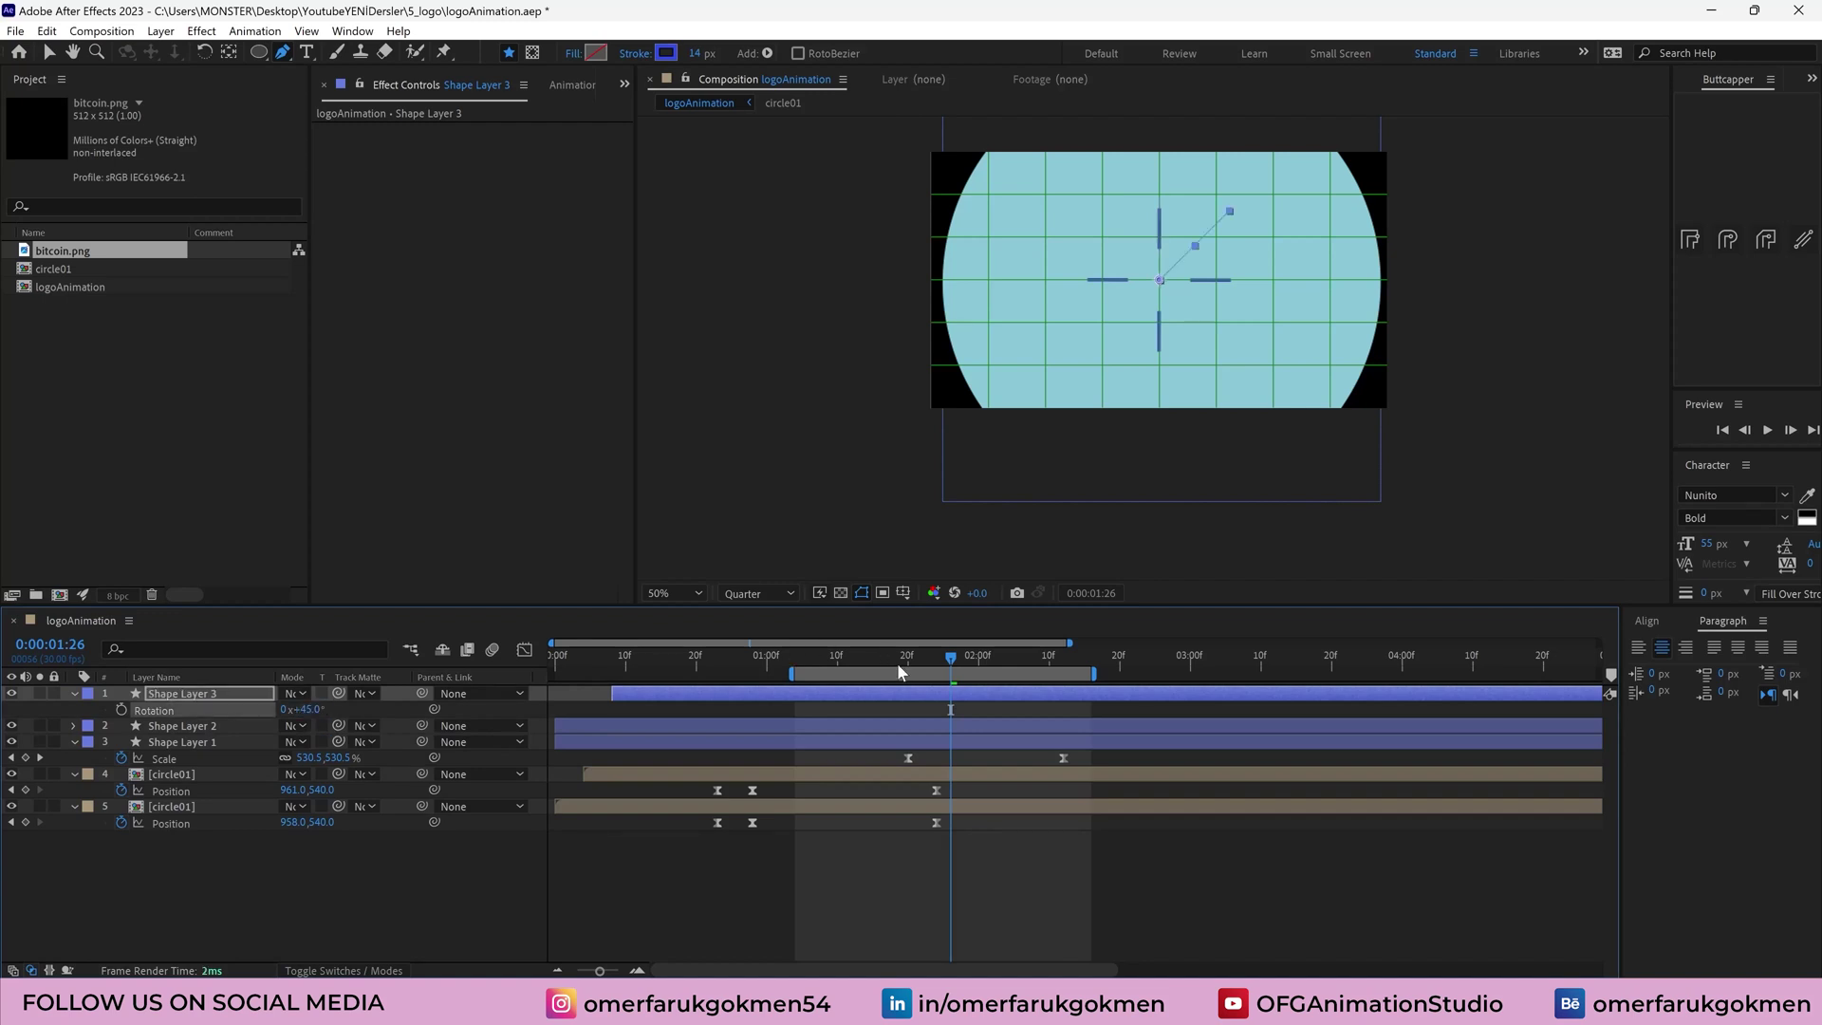
Shift Shape Layer 3 along the timeline to start at about 0:00:00:05 and preview the two line bursts
drag(898, 665, 859, 658)
key(space)
key(space)
key(space)
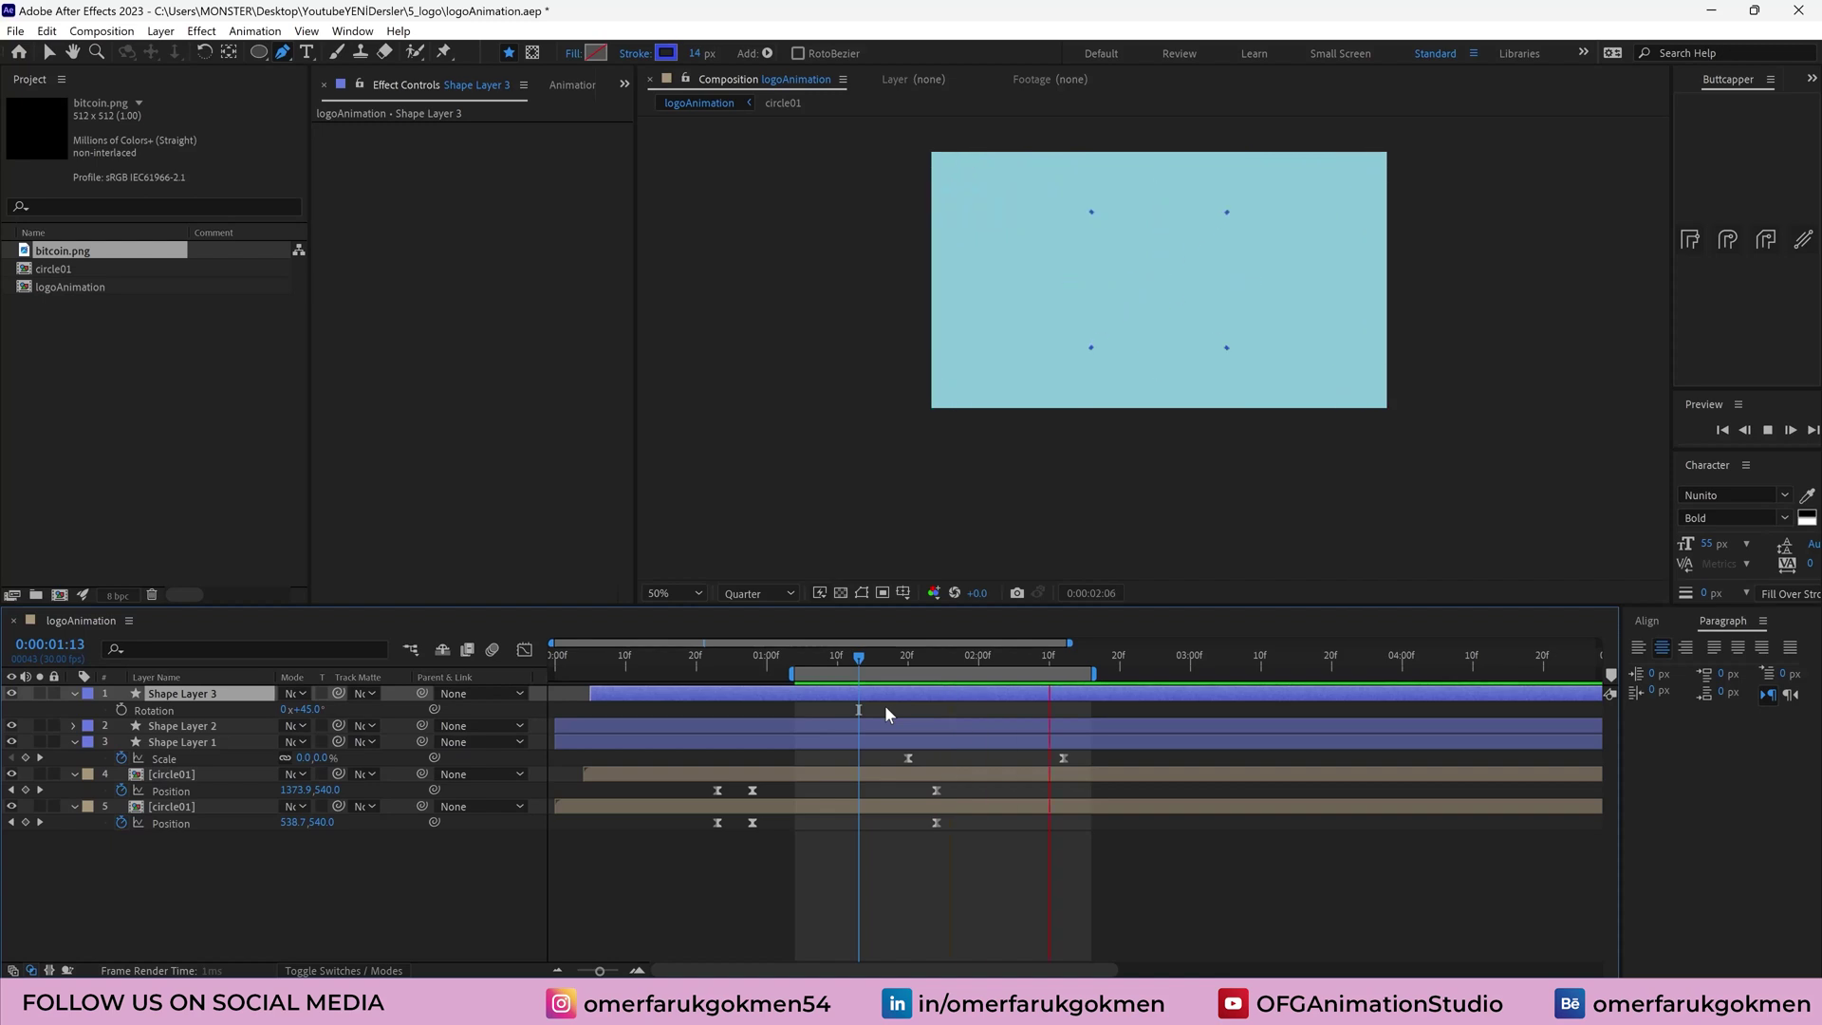
key(space)
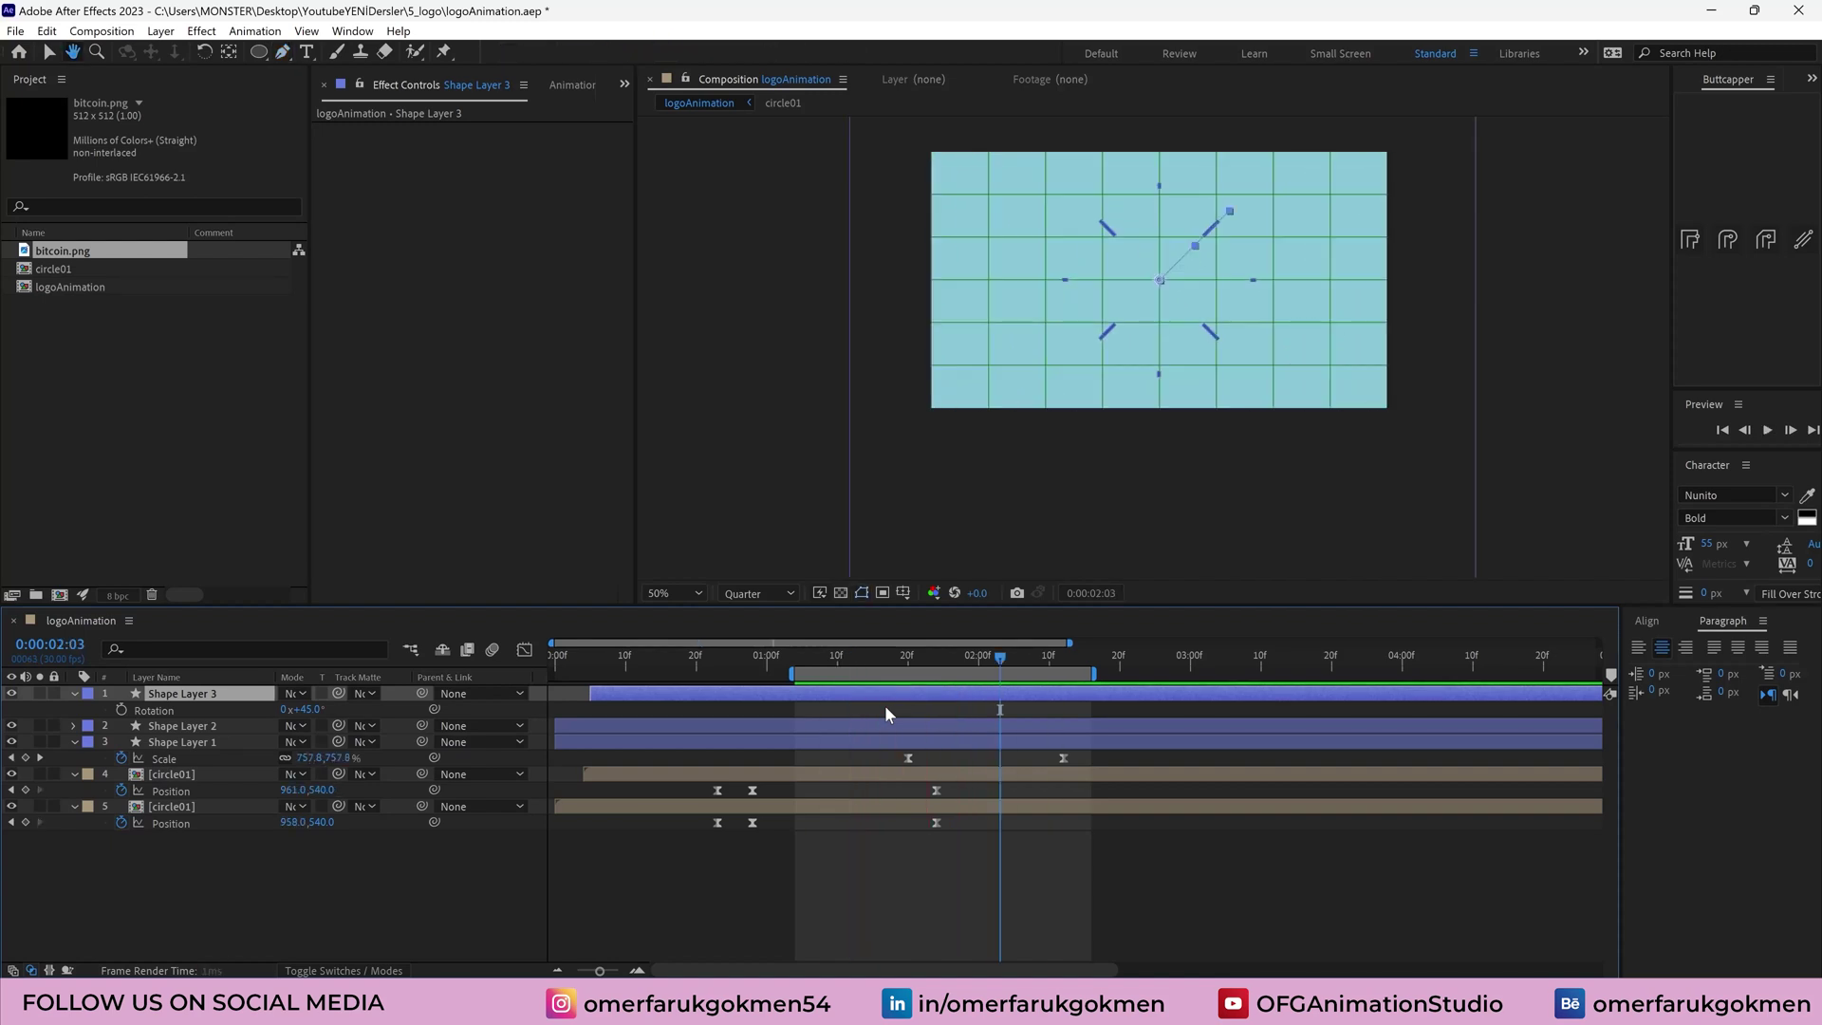
Duplicate the upper circle01 layer and move the copy above all the shape layers in the stack
click(182, 647)
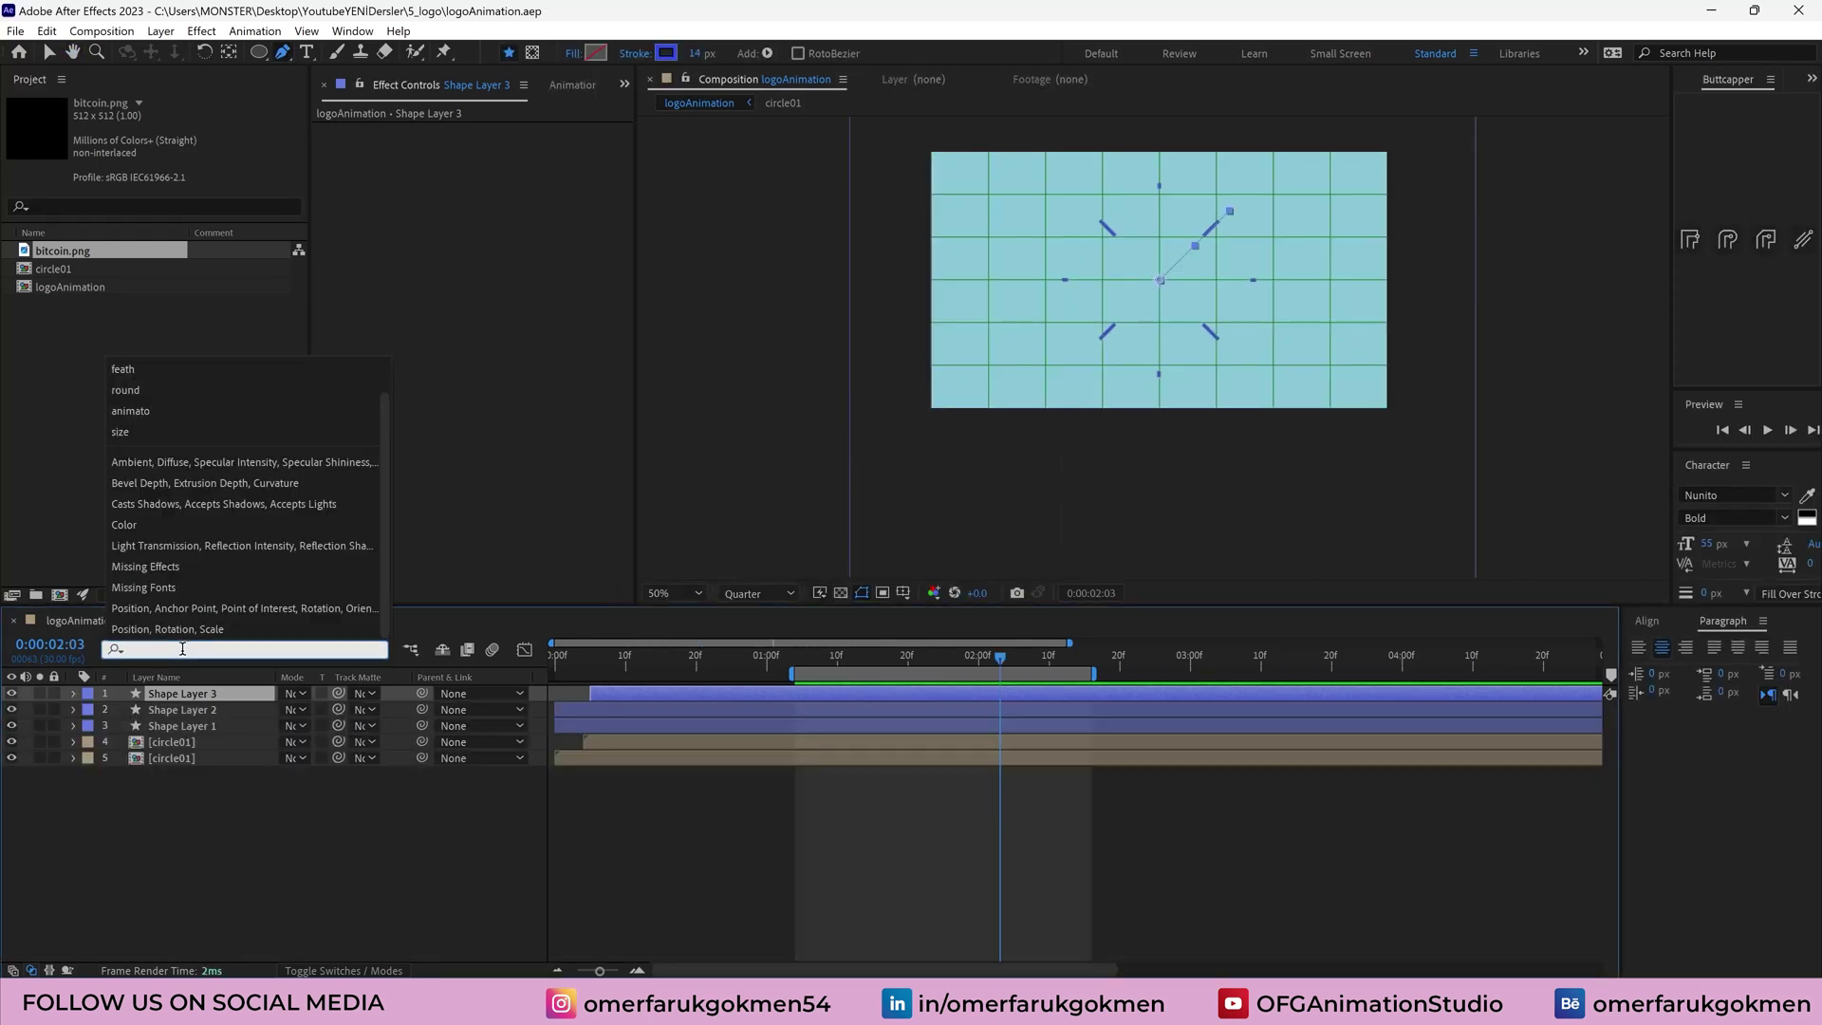
click(1041, 647)
drag(932, 651, 894, 653)
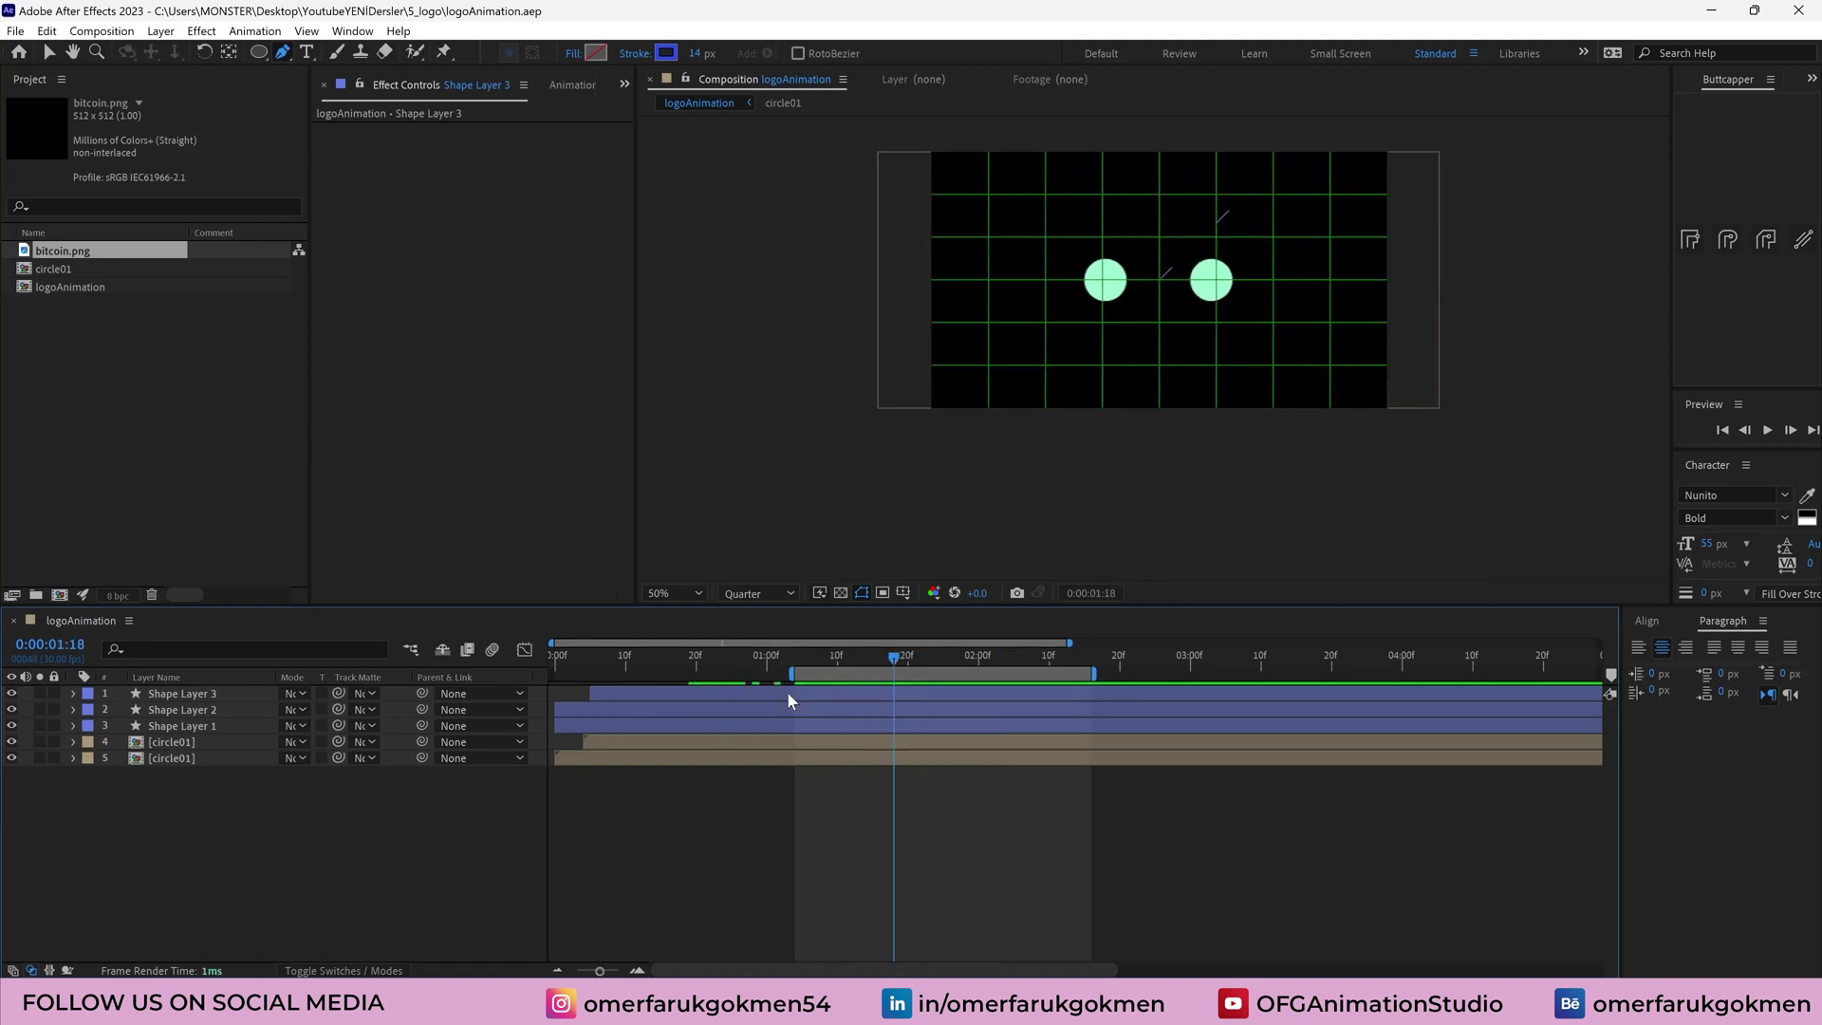
click(169, 742)
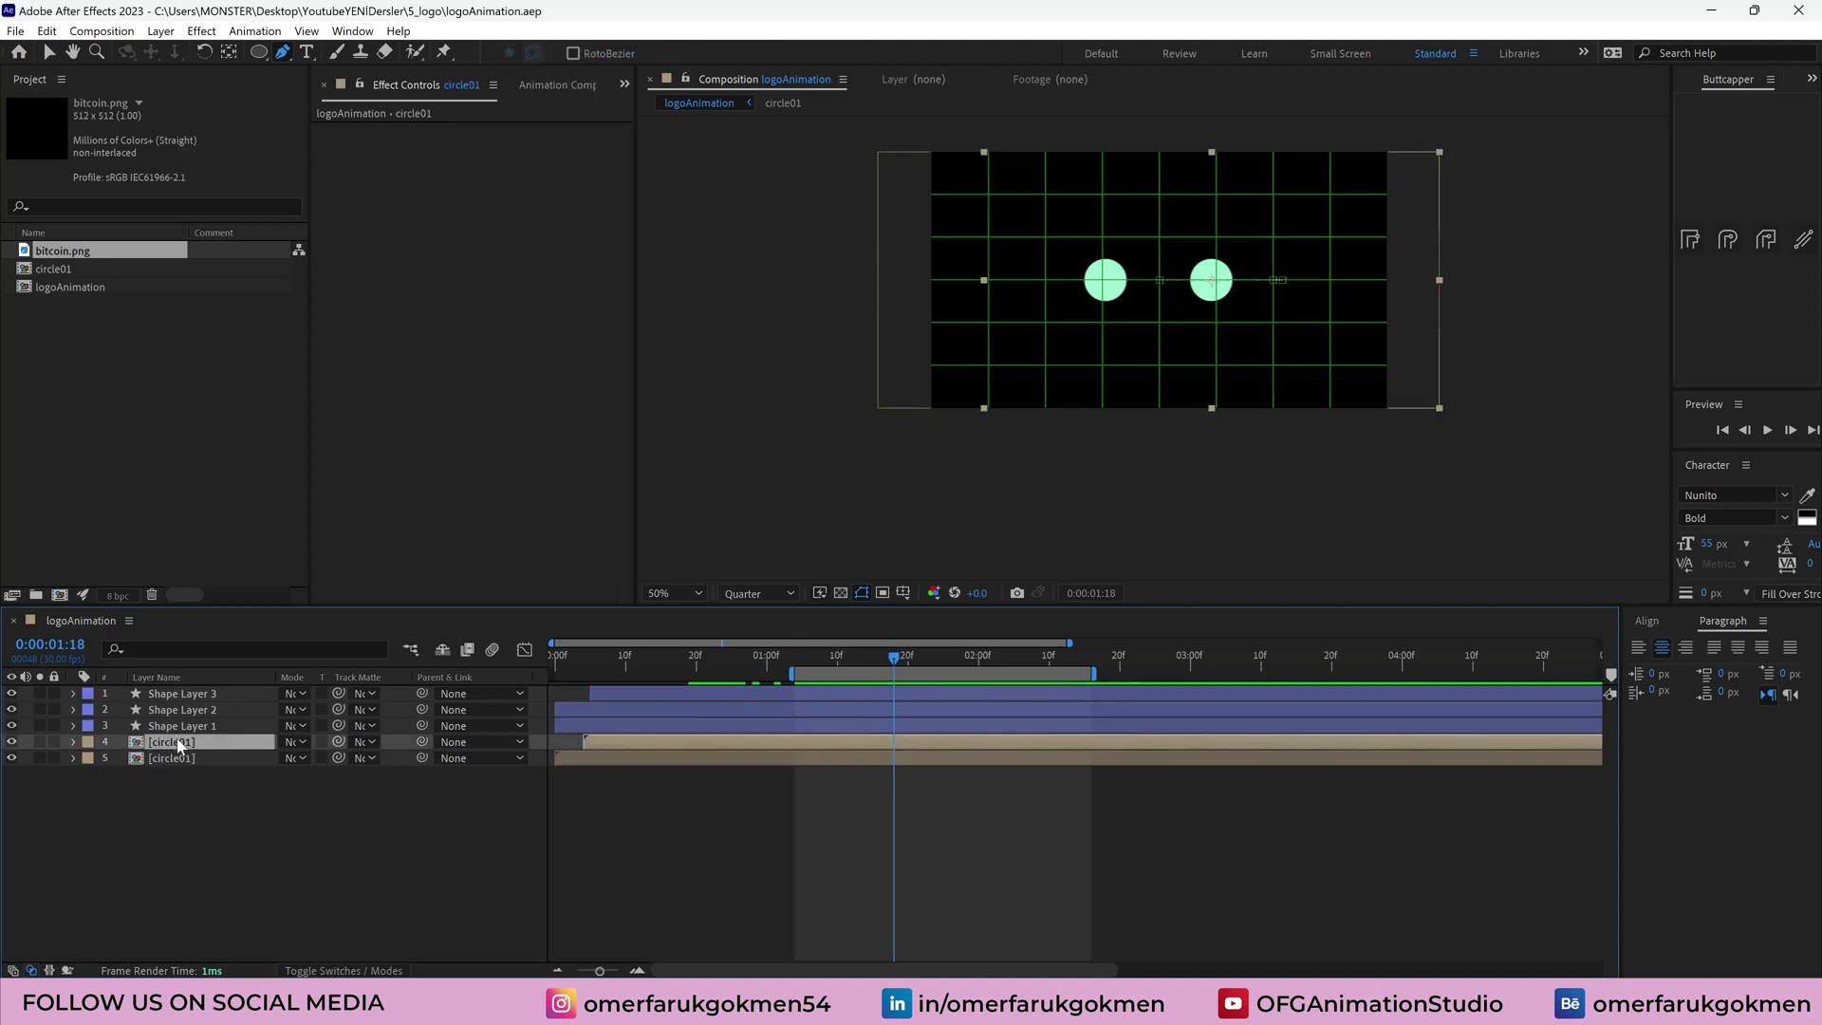
key(ctrl+d)
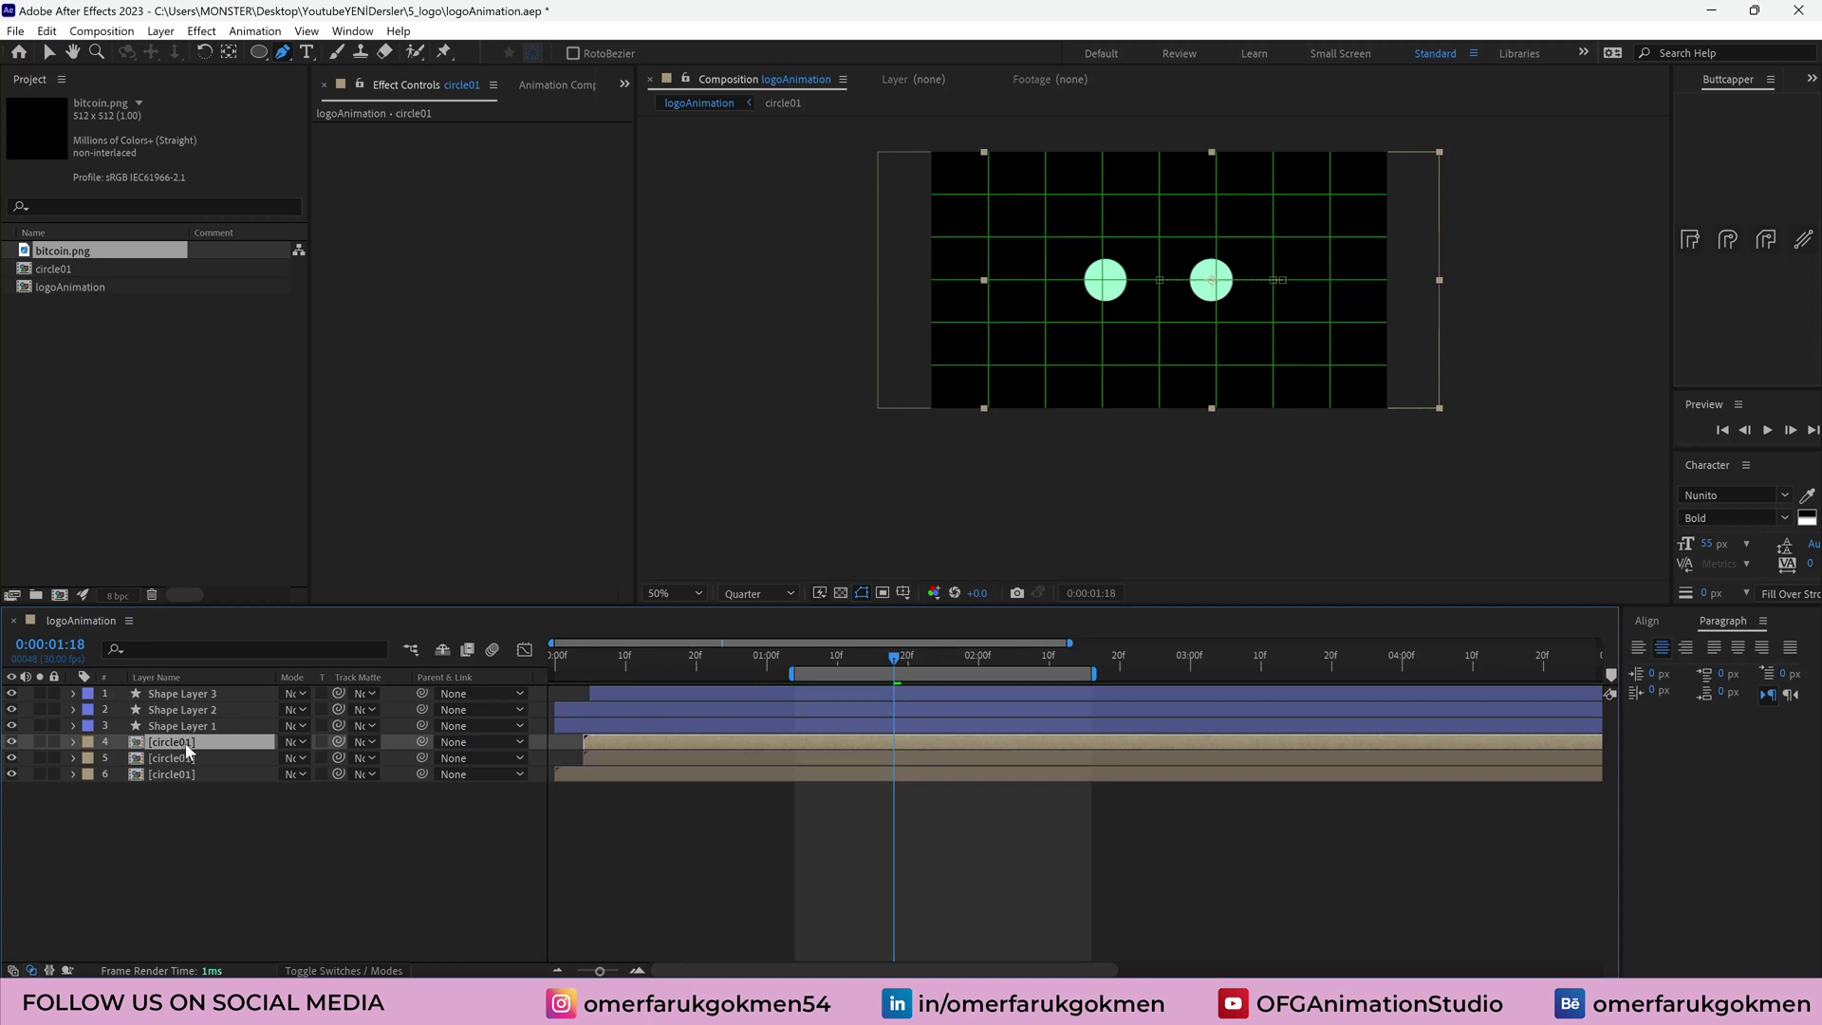
drag(180, 747, 187, 690)
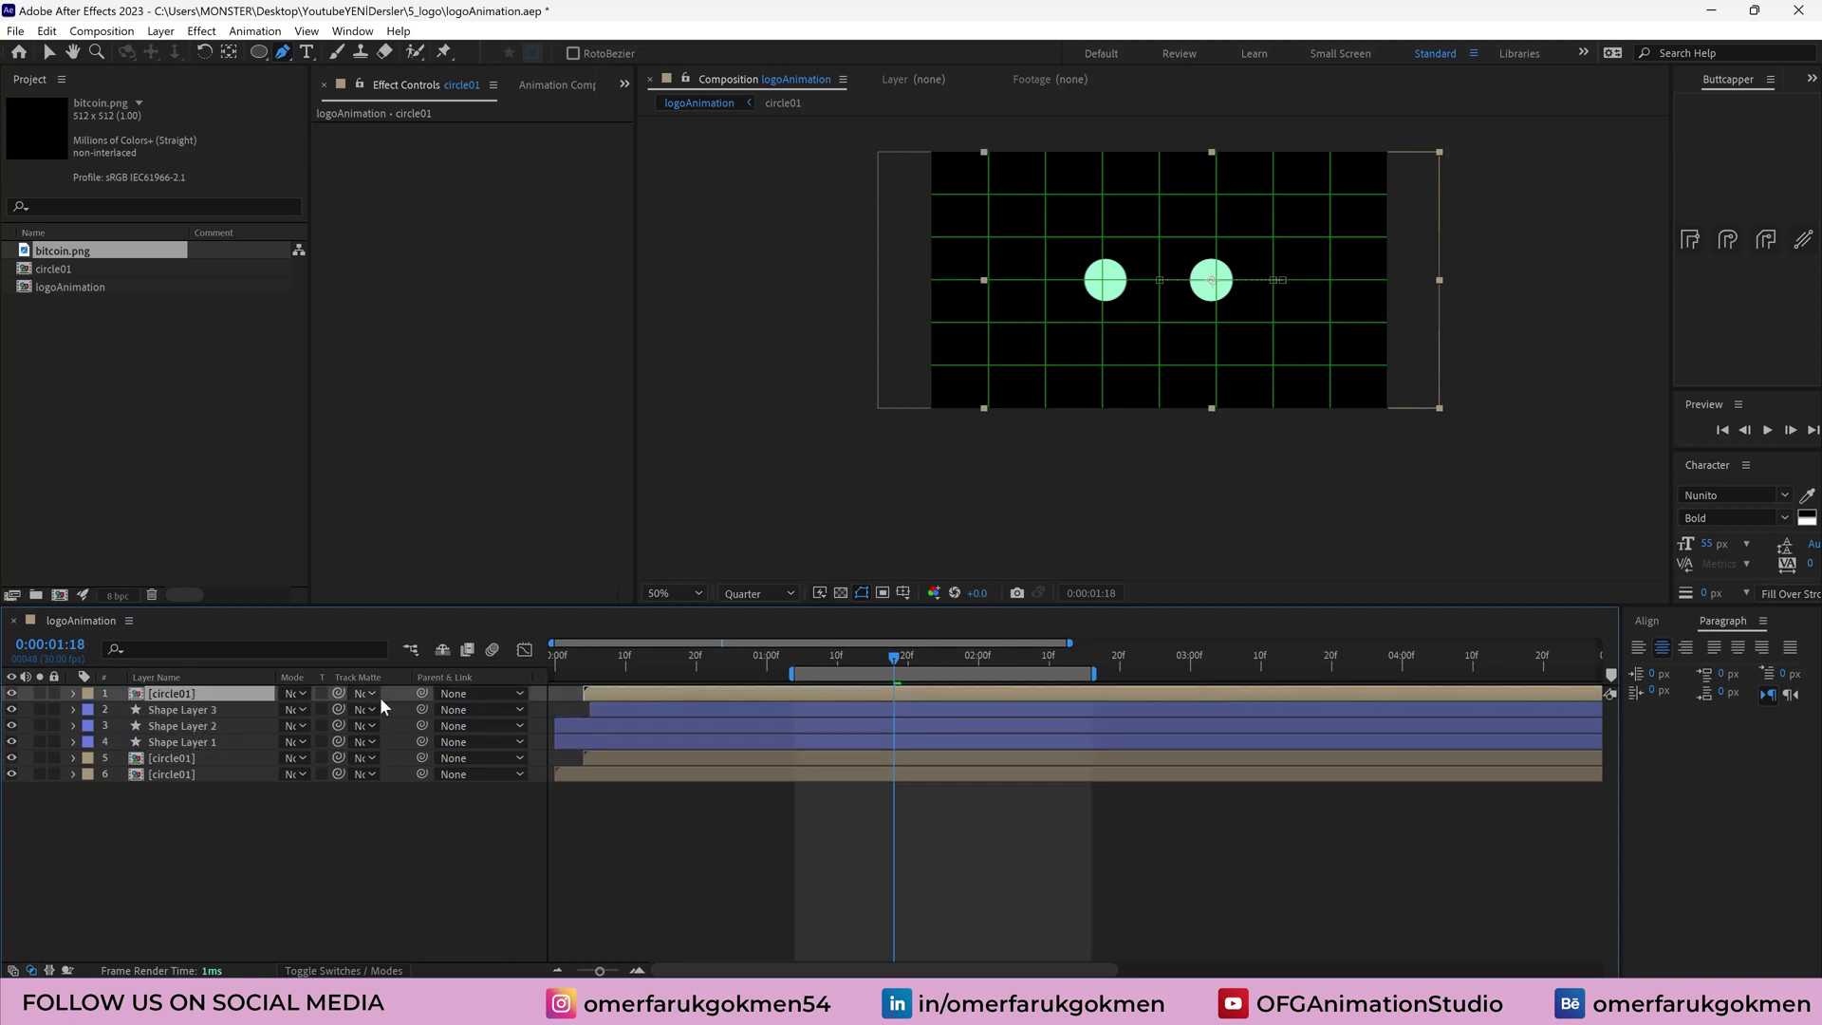
Delete the Position keyframes of the copied circle01 layer and make the layer begin at about 0:00:01:09
key(p)
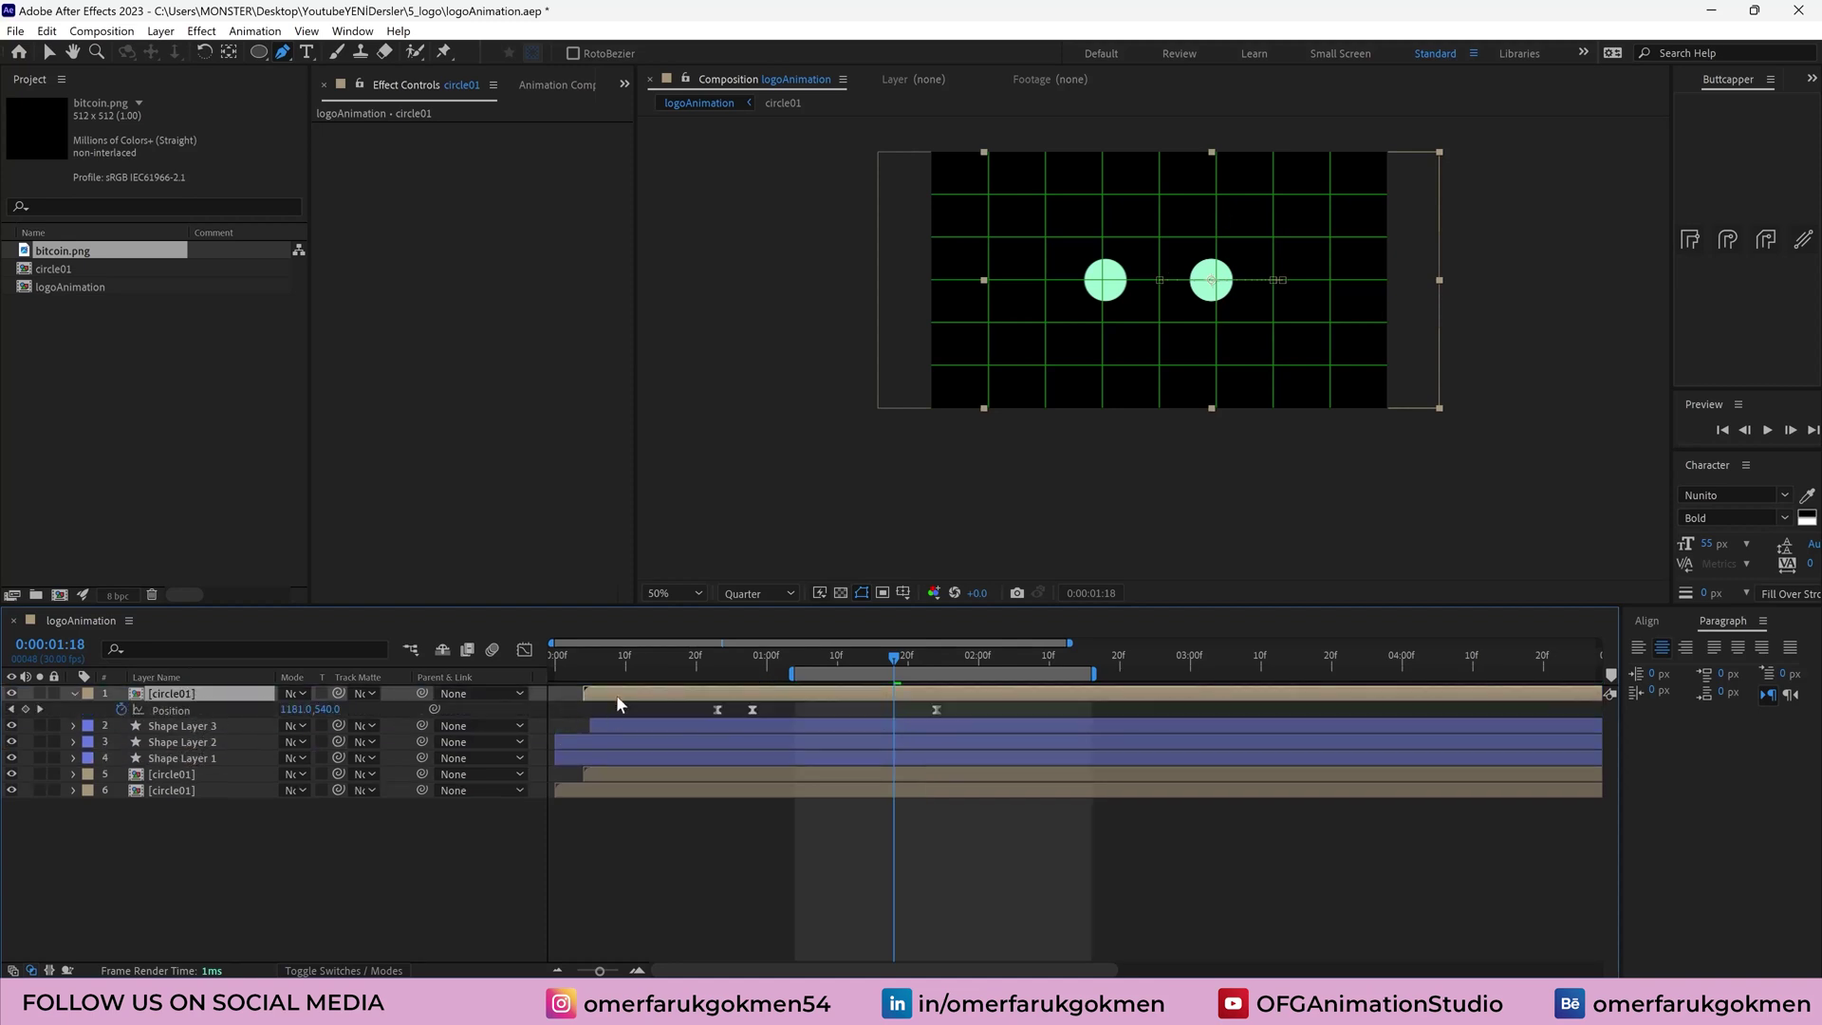
click(695, 656)
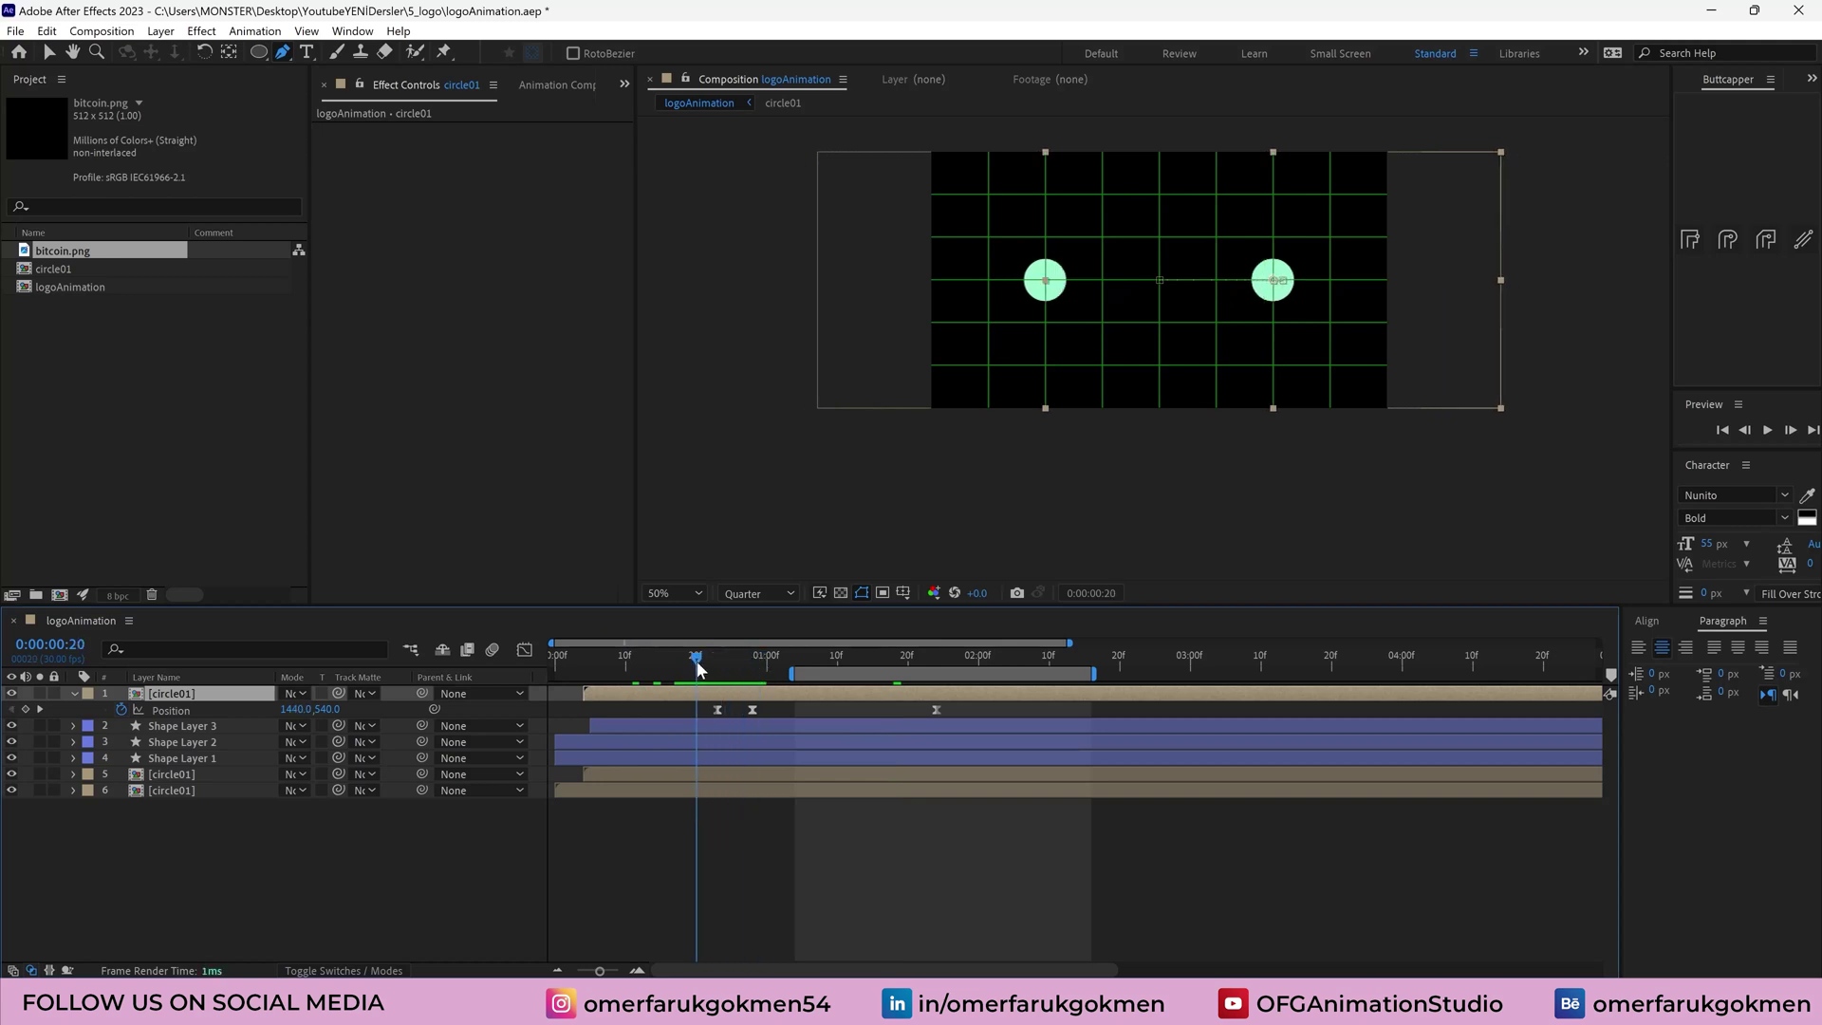
drag(576, 692, 782, 713)
drag(1034, 716, 766, 711)
key(Delete)
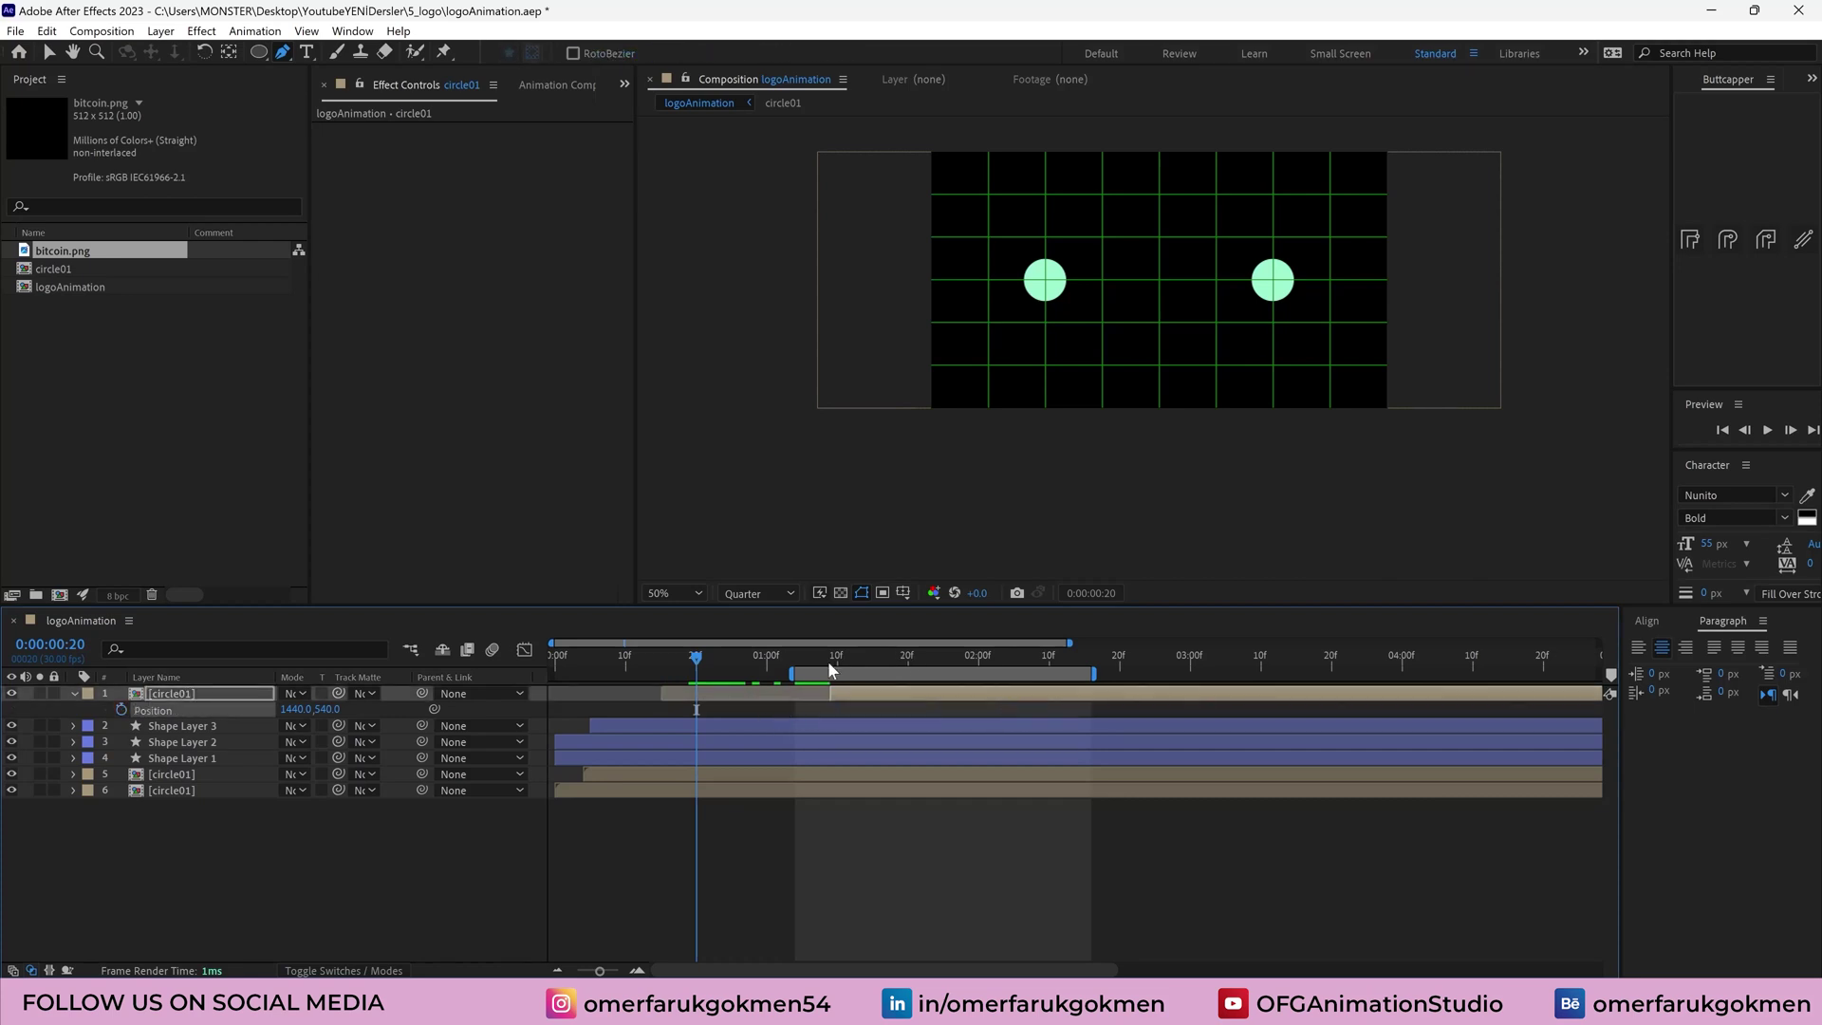
Go to 0:00:02:00 and move the copied circle to the centre of the composition at 960, 540
drag(828, 661, 975, 664)
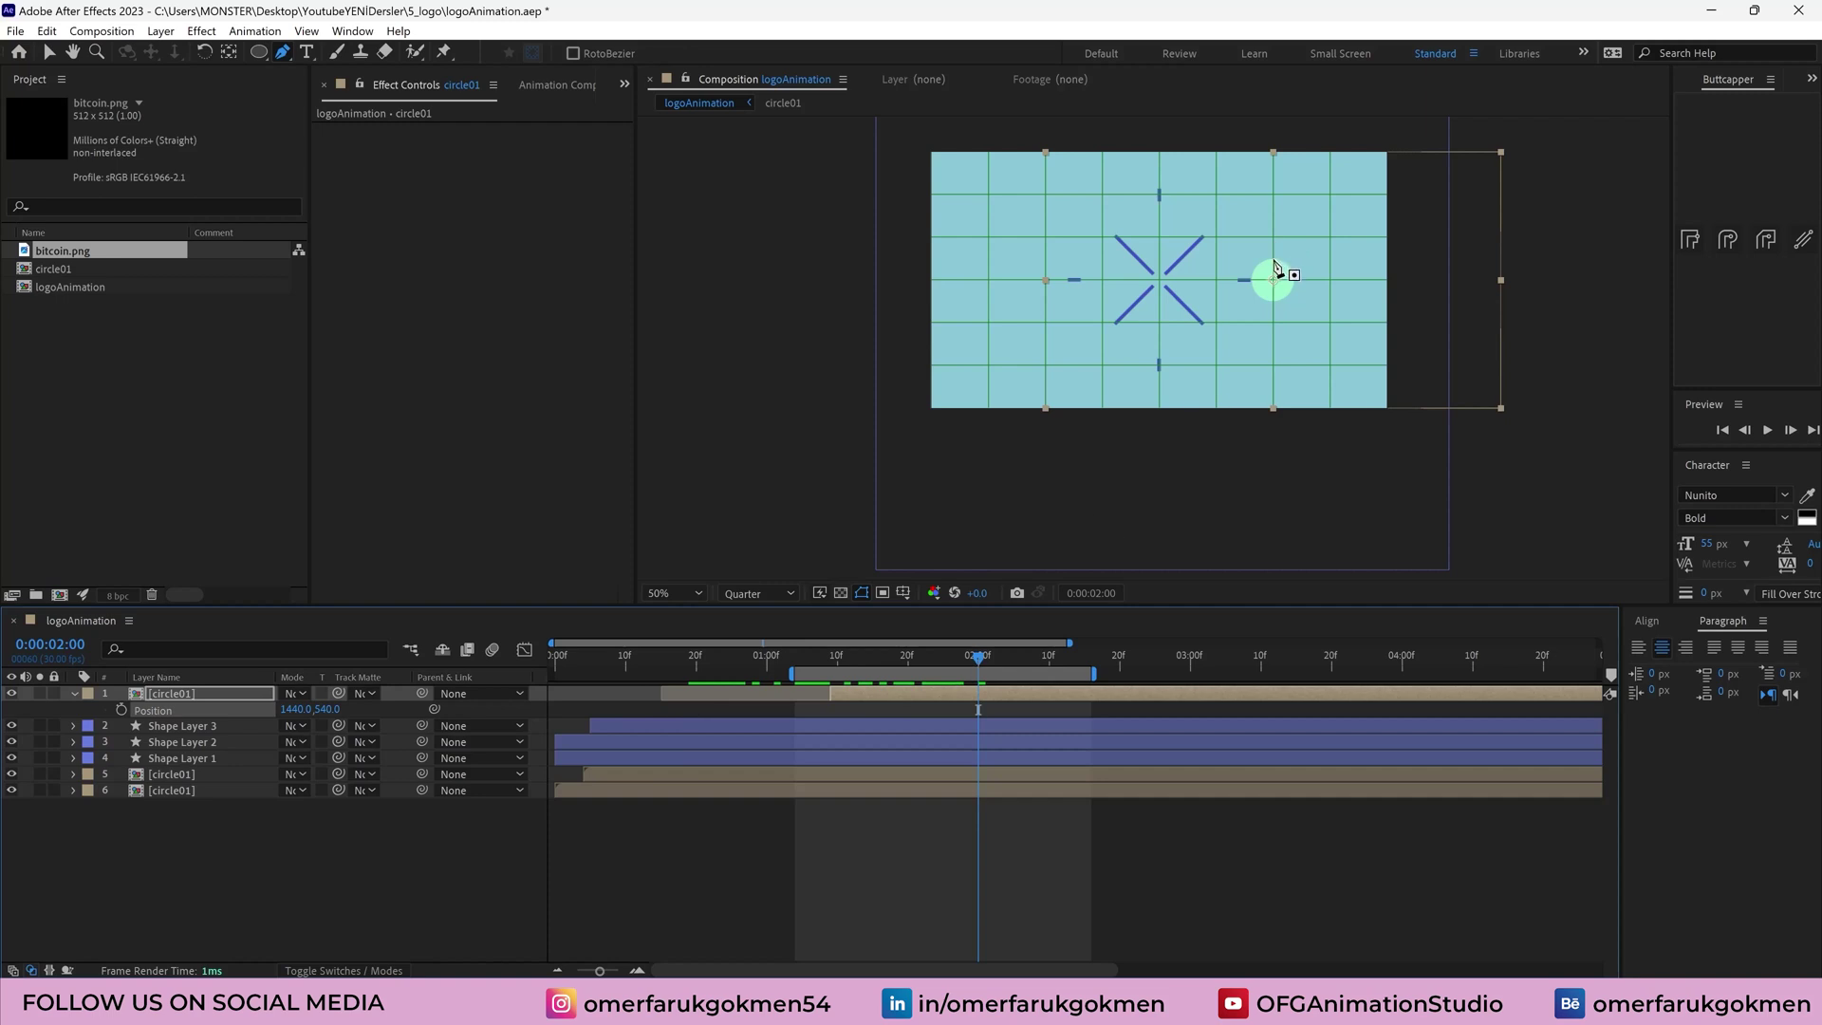
key(v)
drag(1267, 289, 1163, 288)
Apply a Fill effect to the copied circle and set its color to pink FF5FBF
click(352, 30)
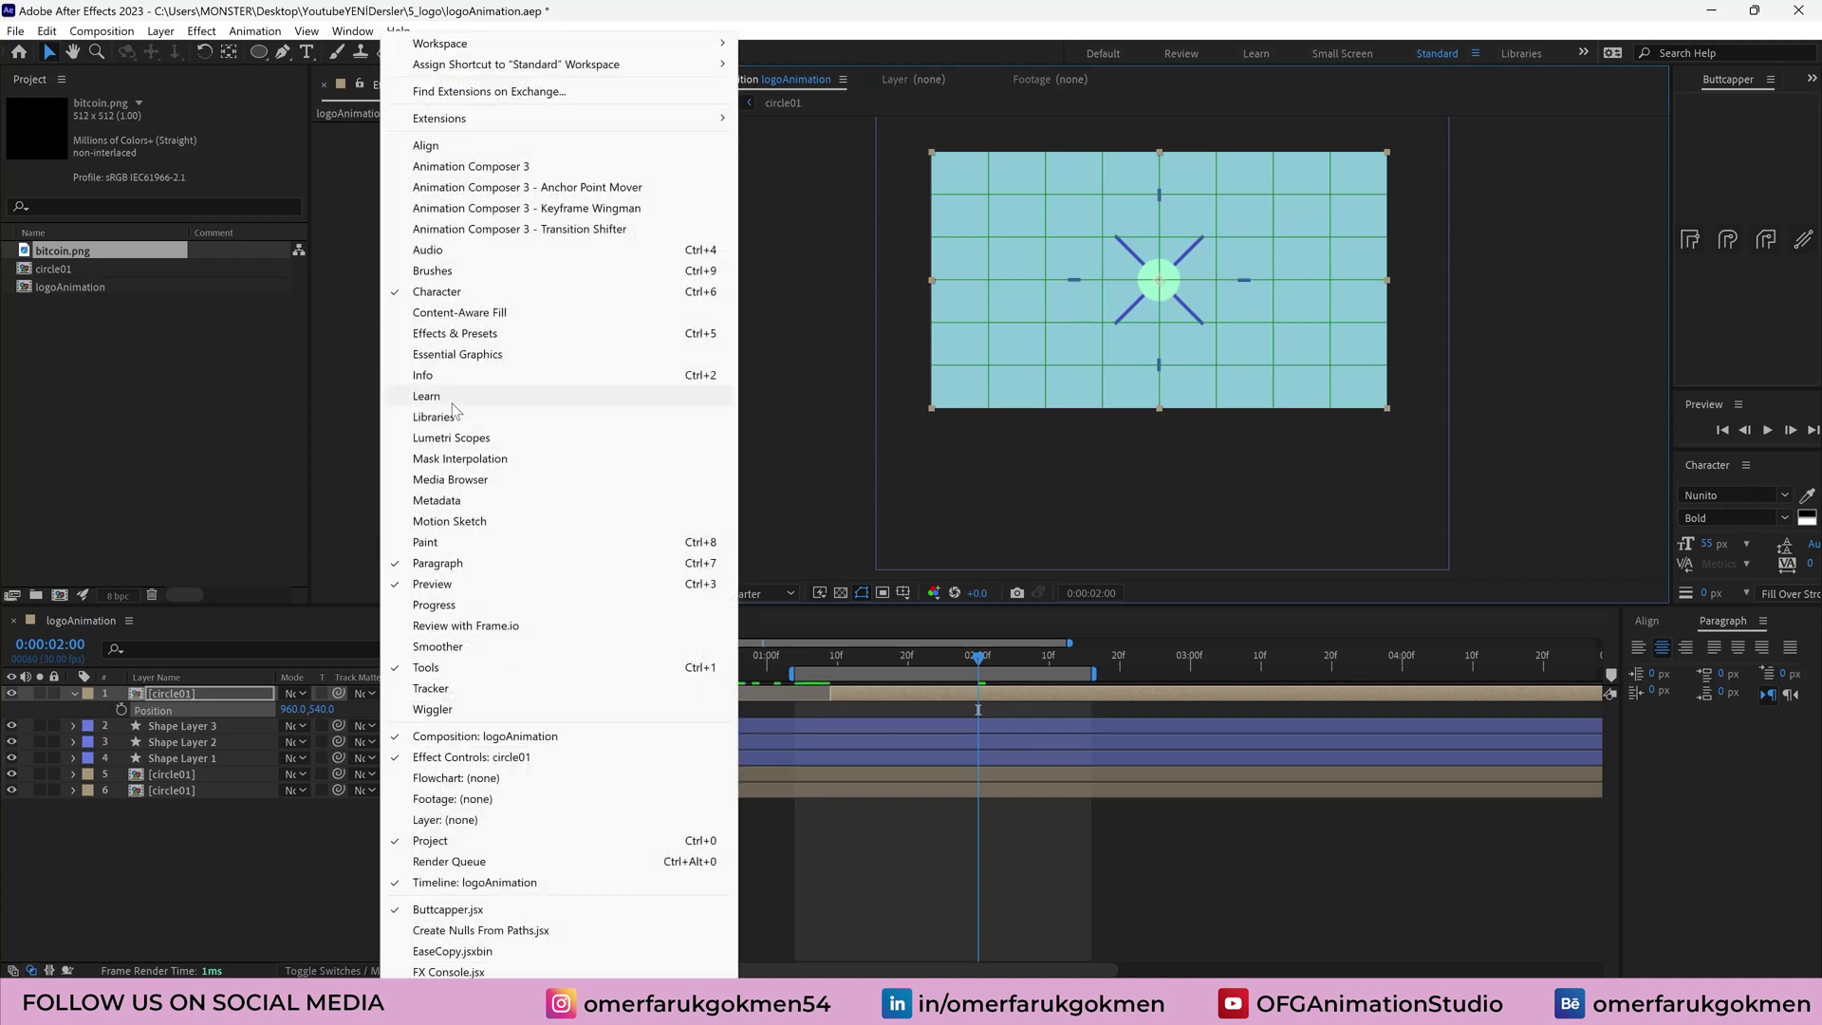
click(453, 334)
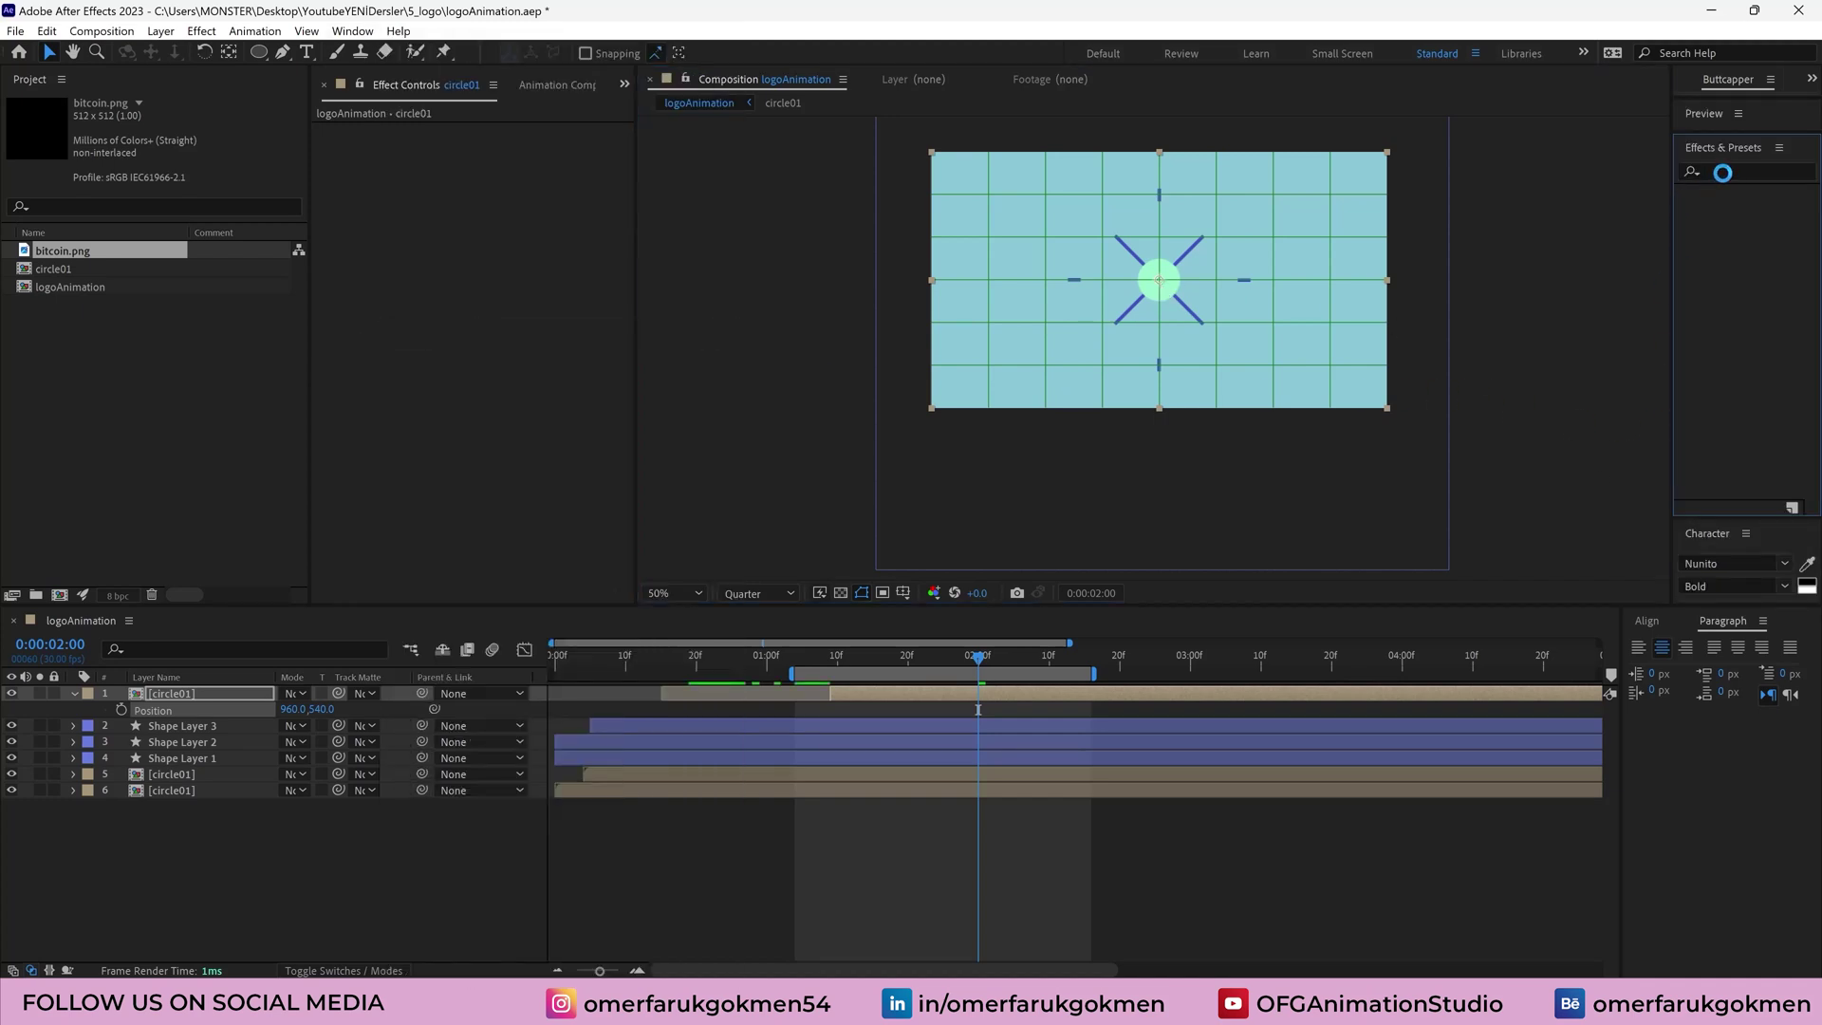
click(1722, 171)
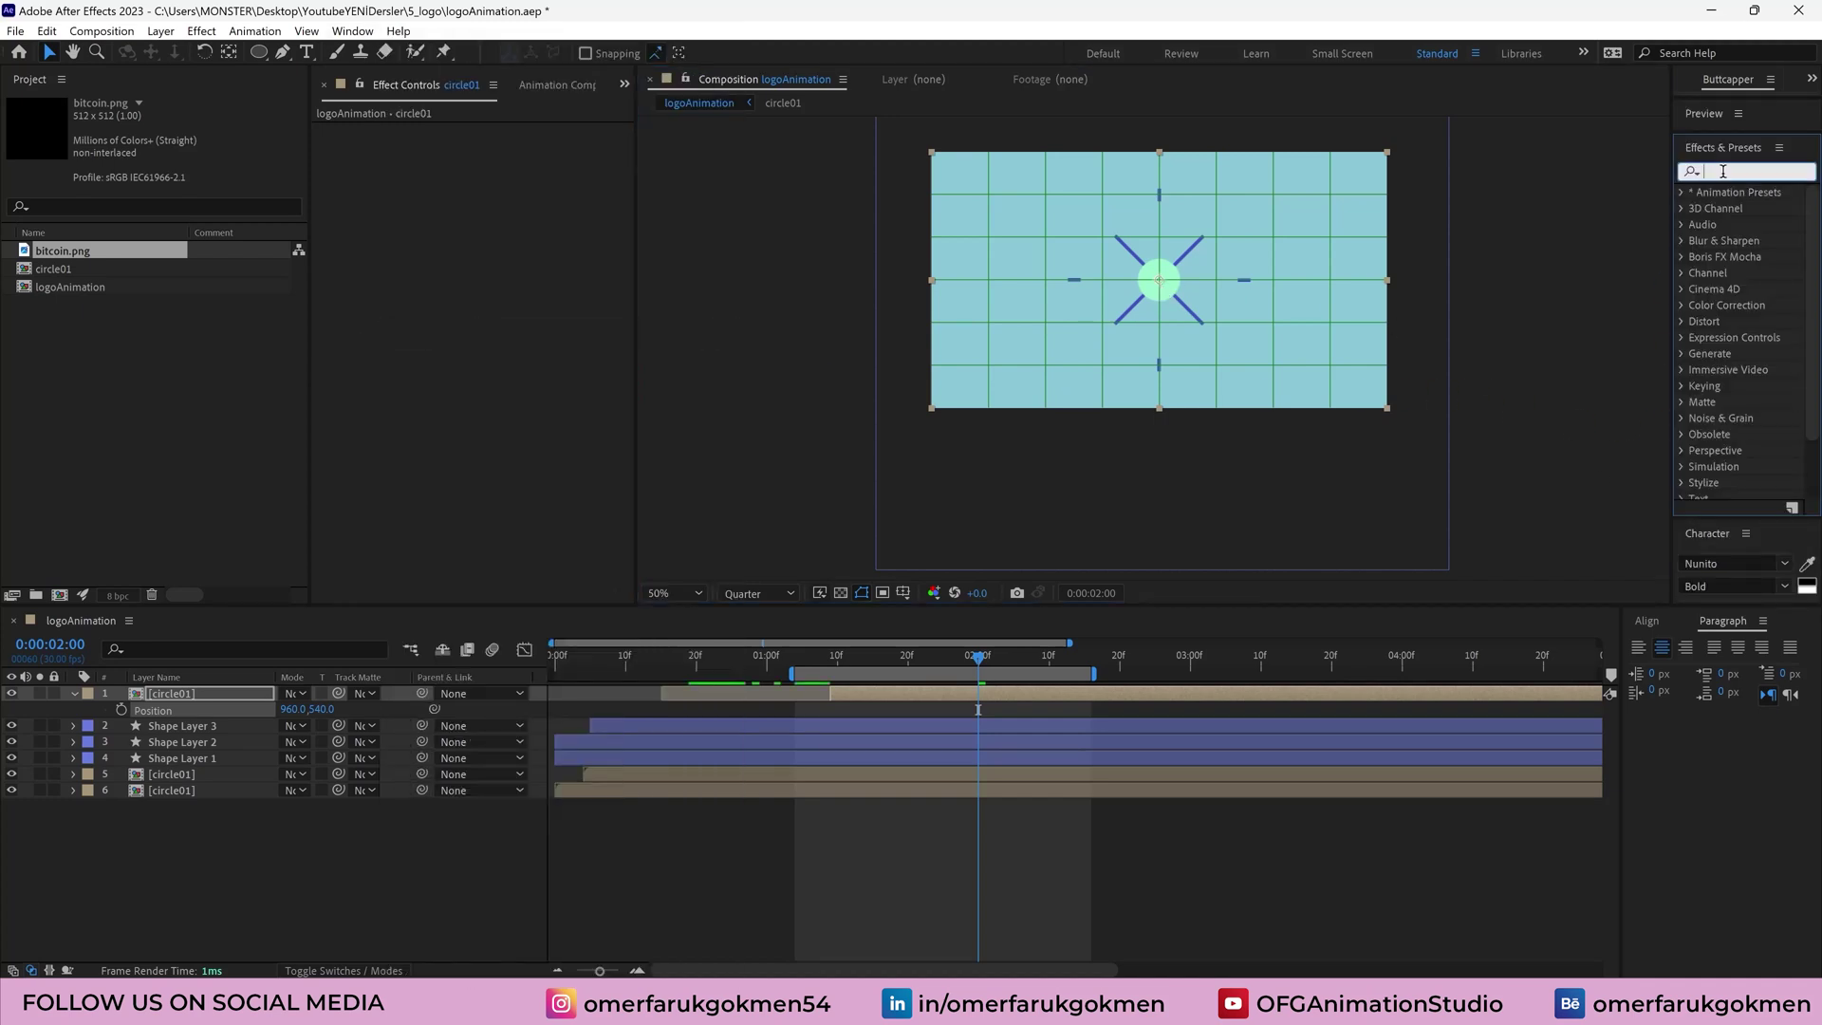
text(fill)
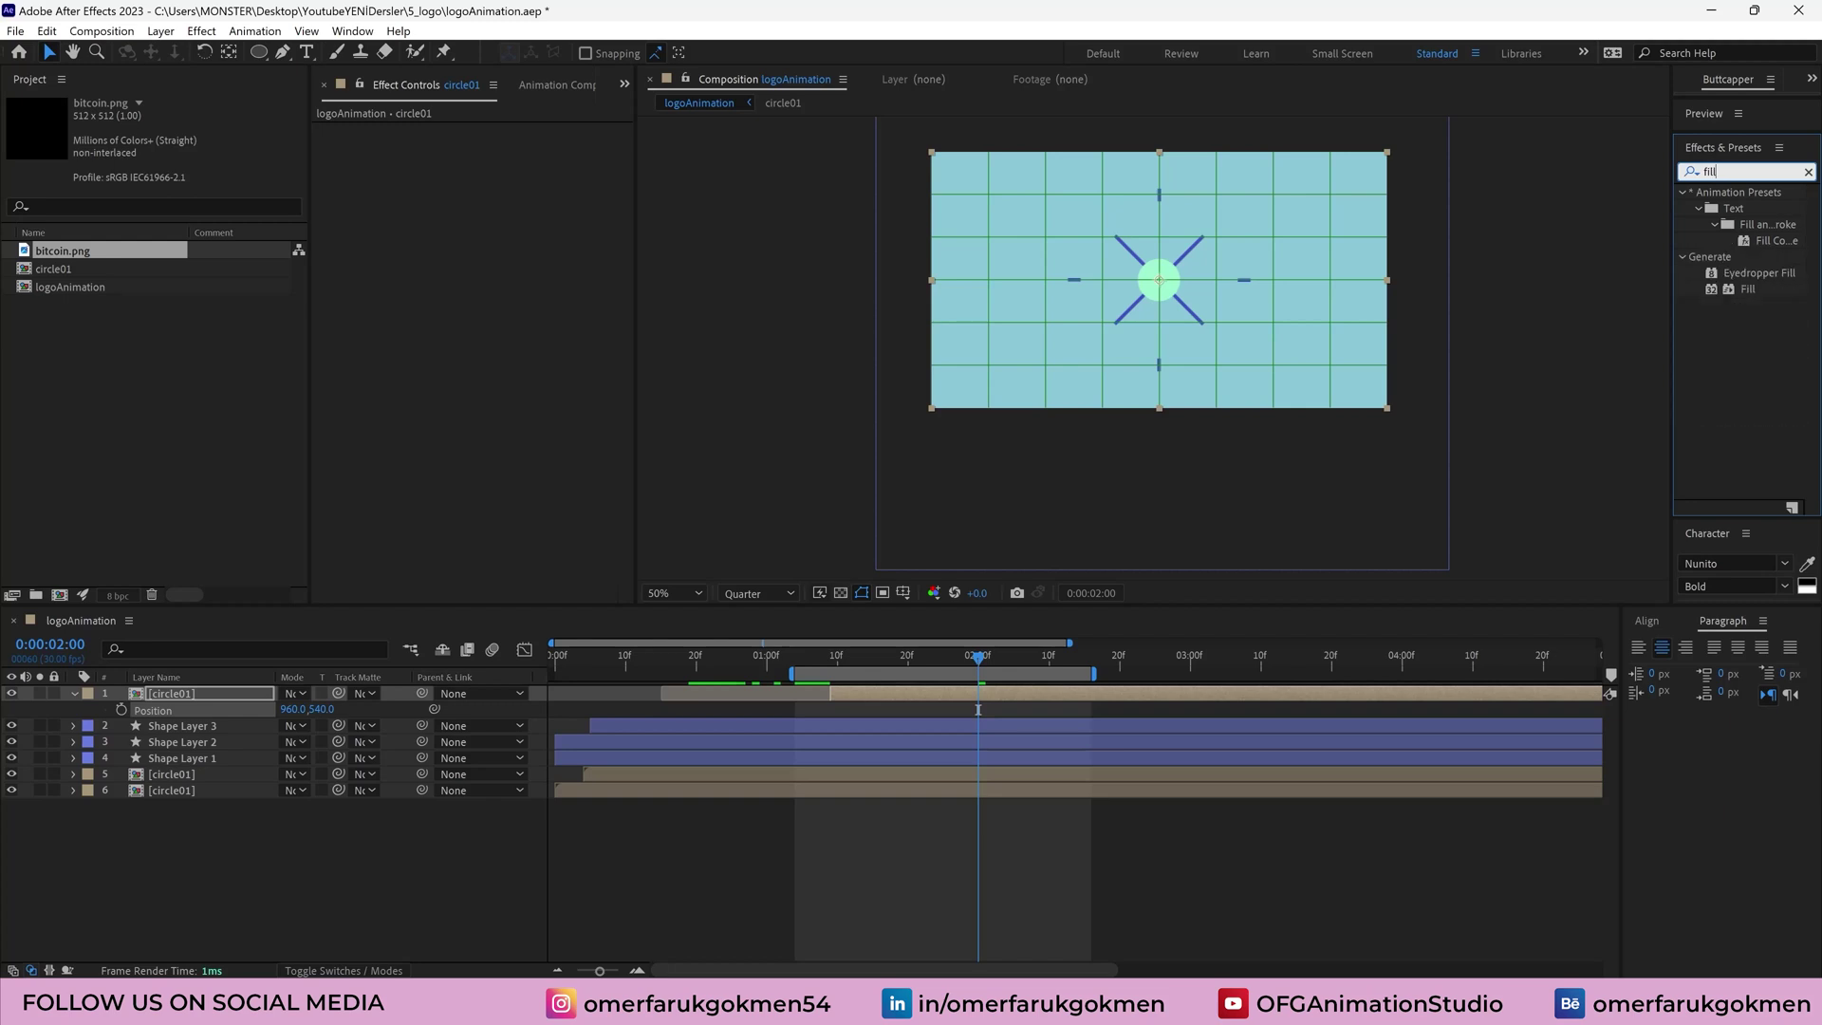
double_click(1740, 288)
click(498, 178)
click(521, 300)
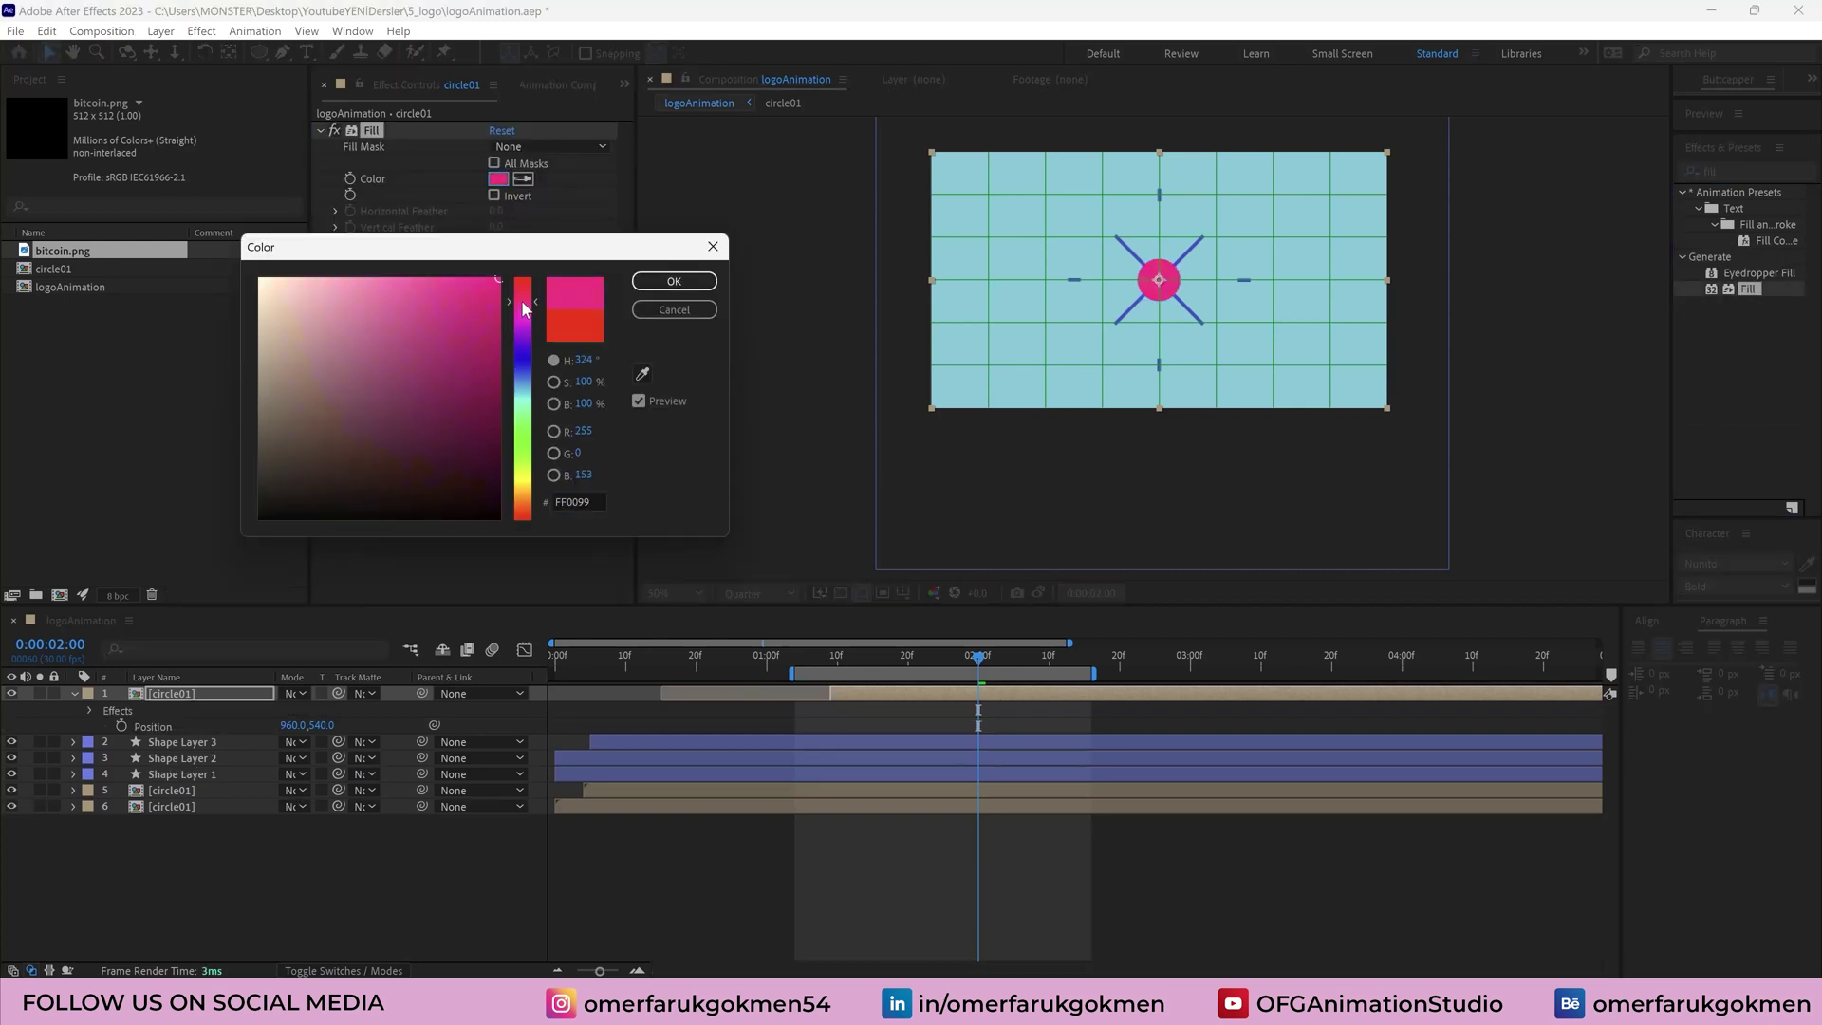
drag(452, 277, 409, 277)
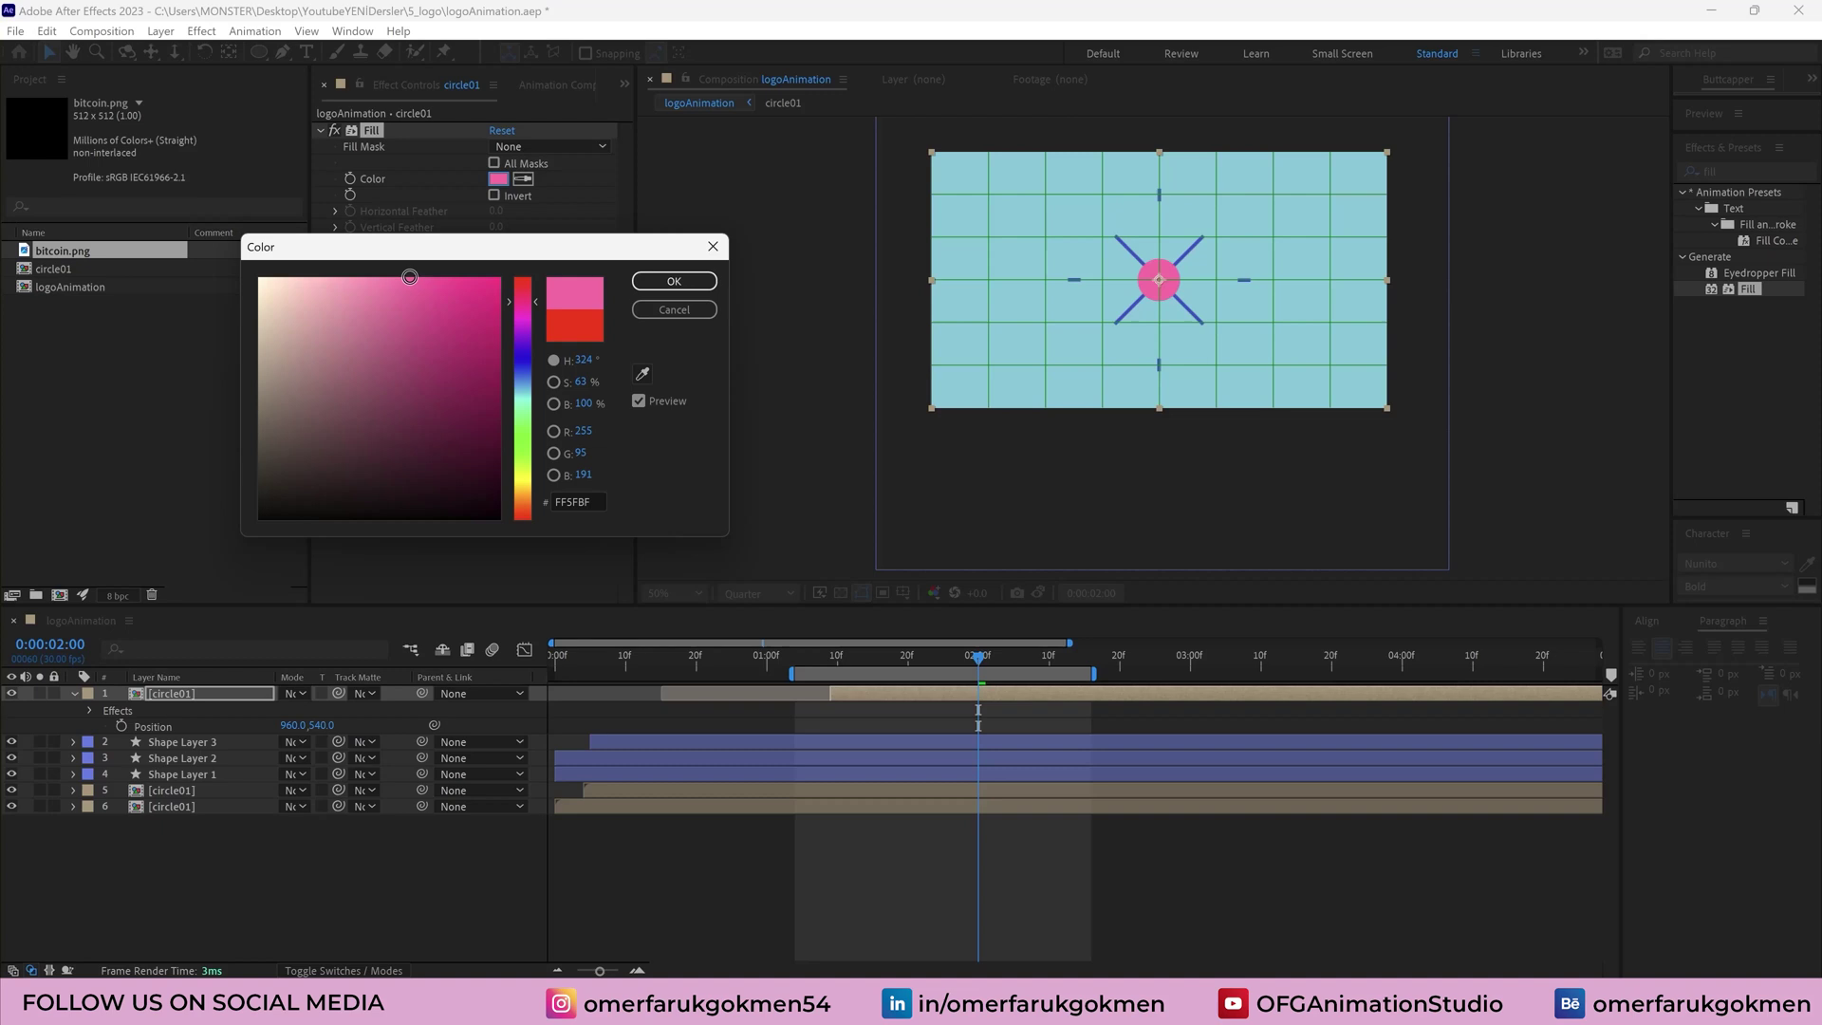
click(675, 281)
Keyframe the pink circle's Position at 960, 540 at 0:00:01:24 and at 960, 184 at 0:00:02:05
drag(978, 661, 936, 664)
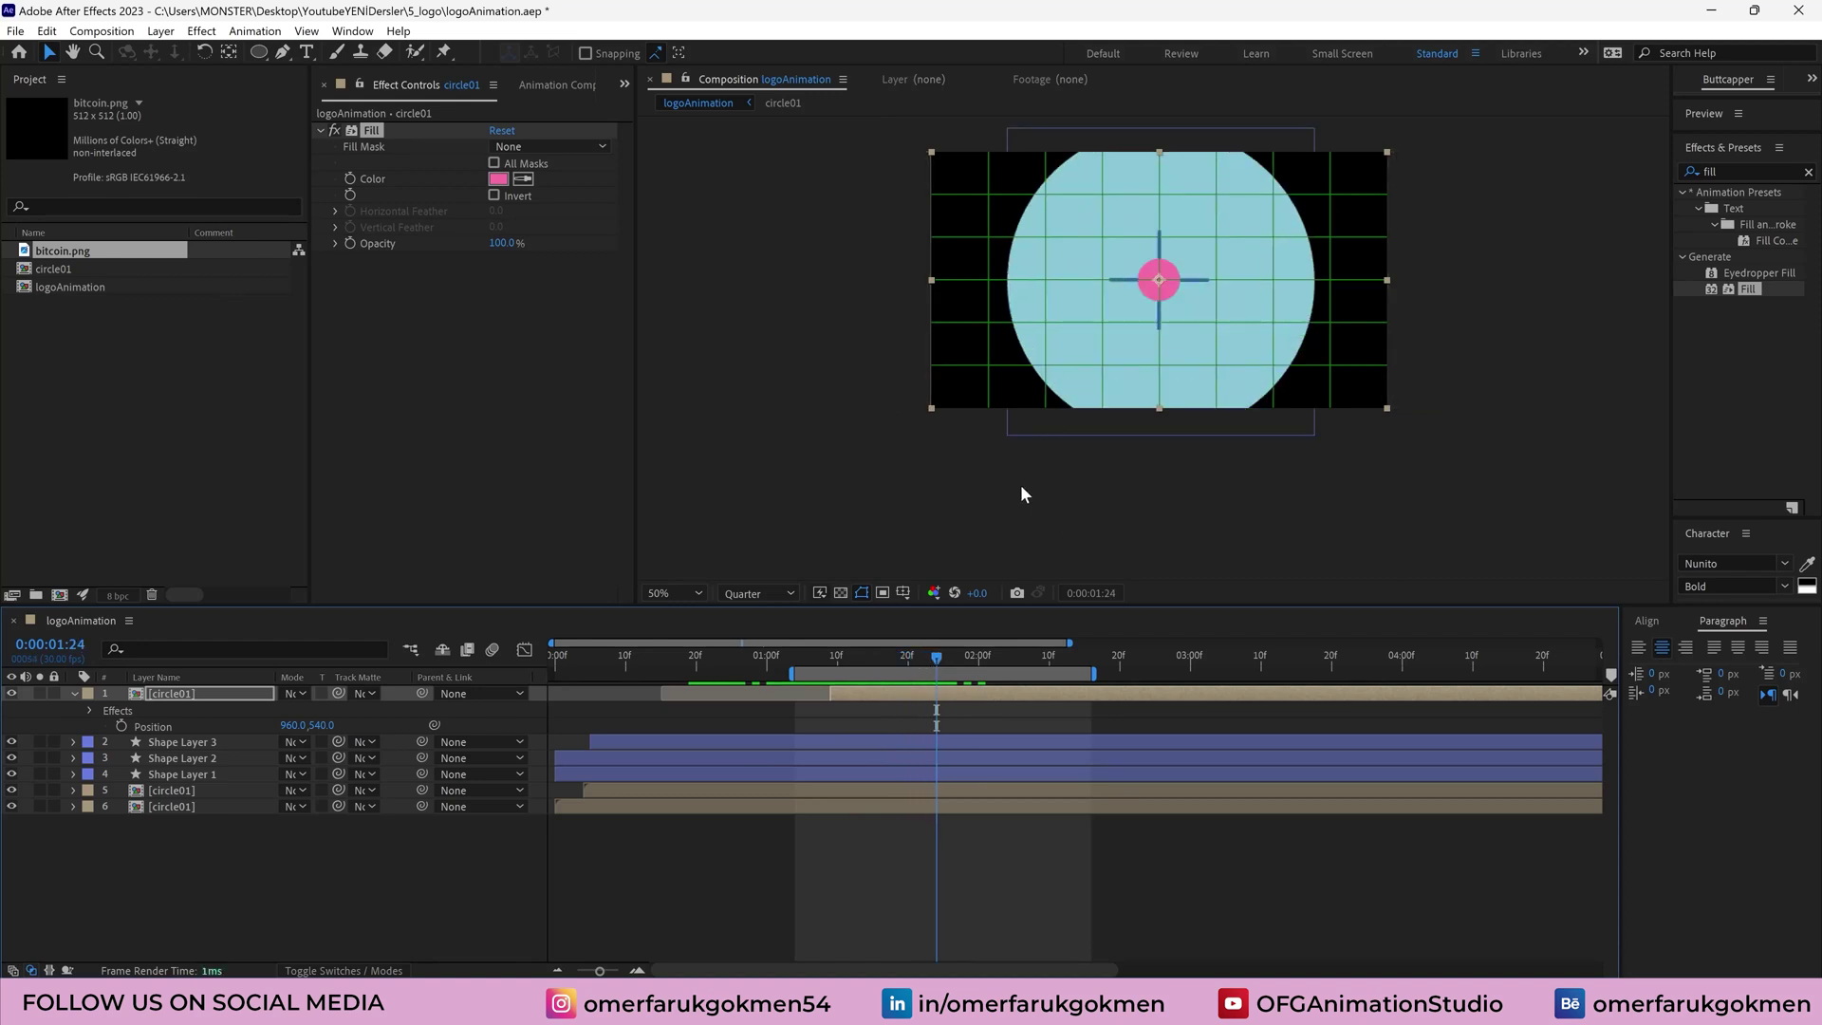
click(184, 696)
key(u)
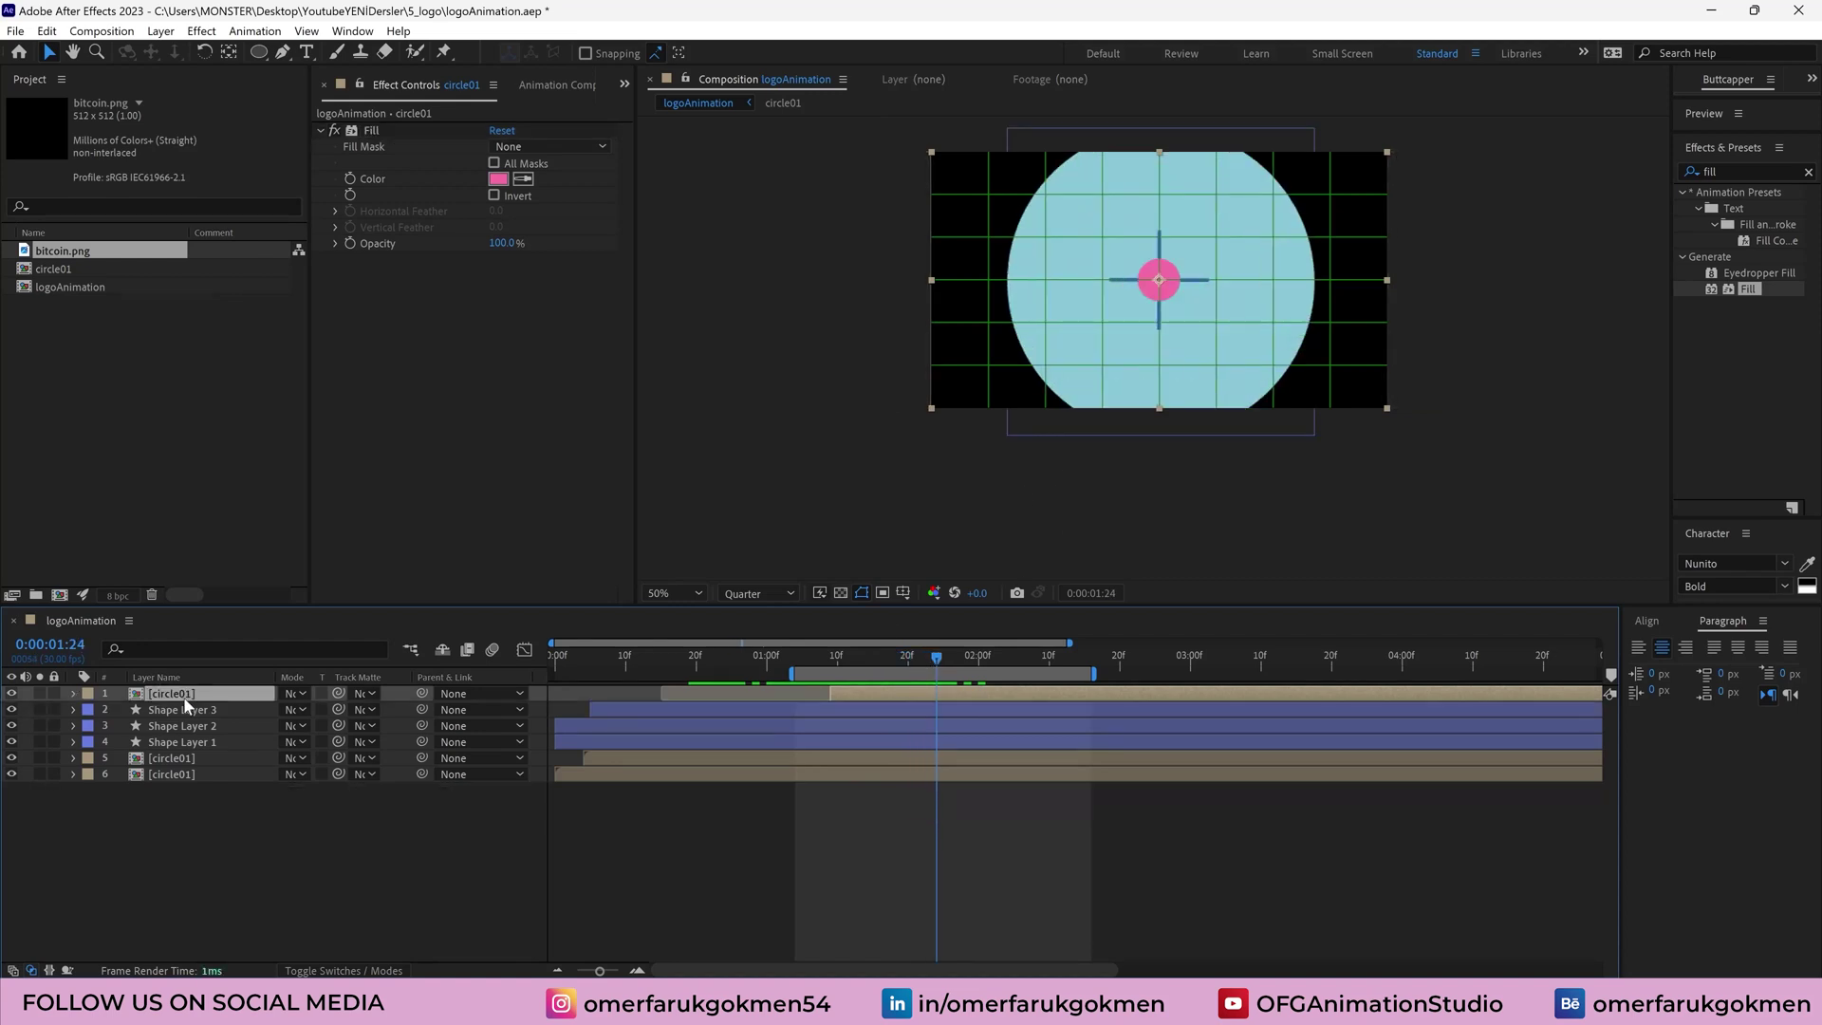
key(p)
click(122, 709)
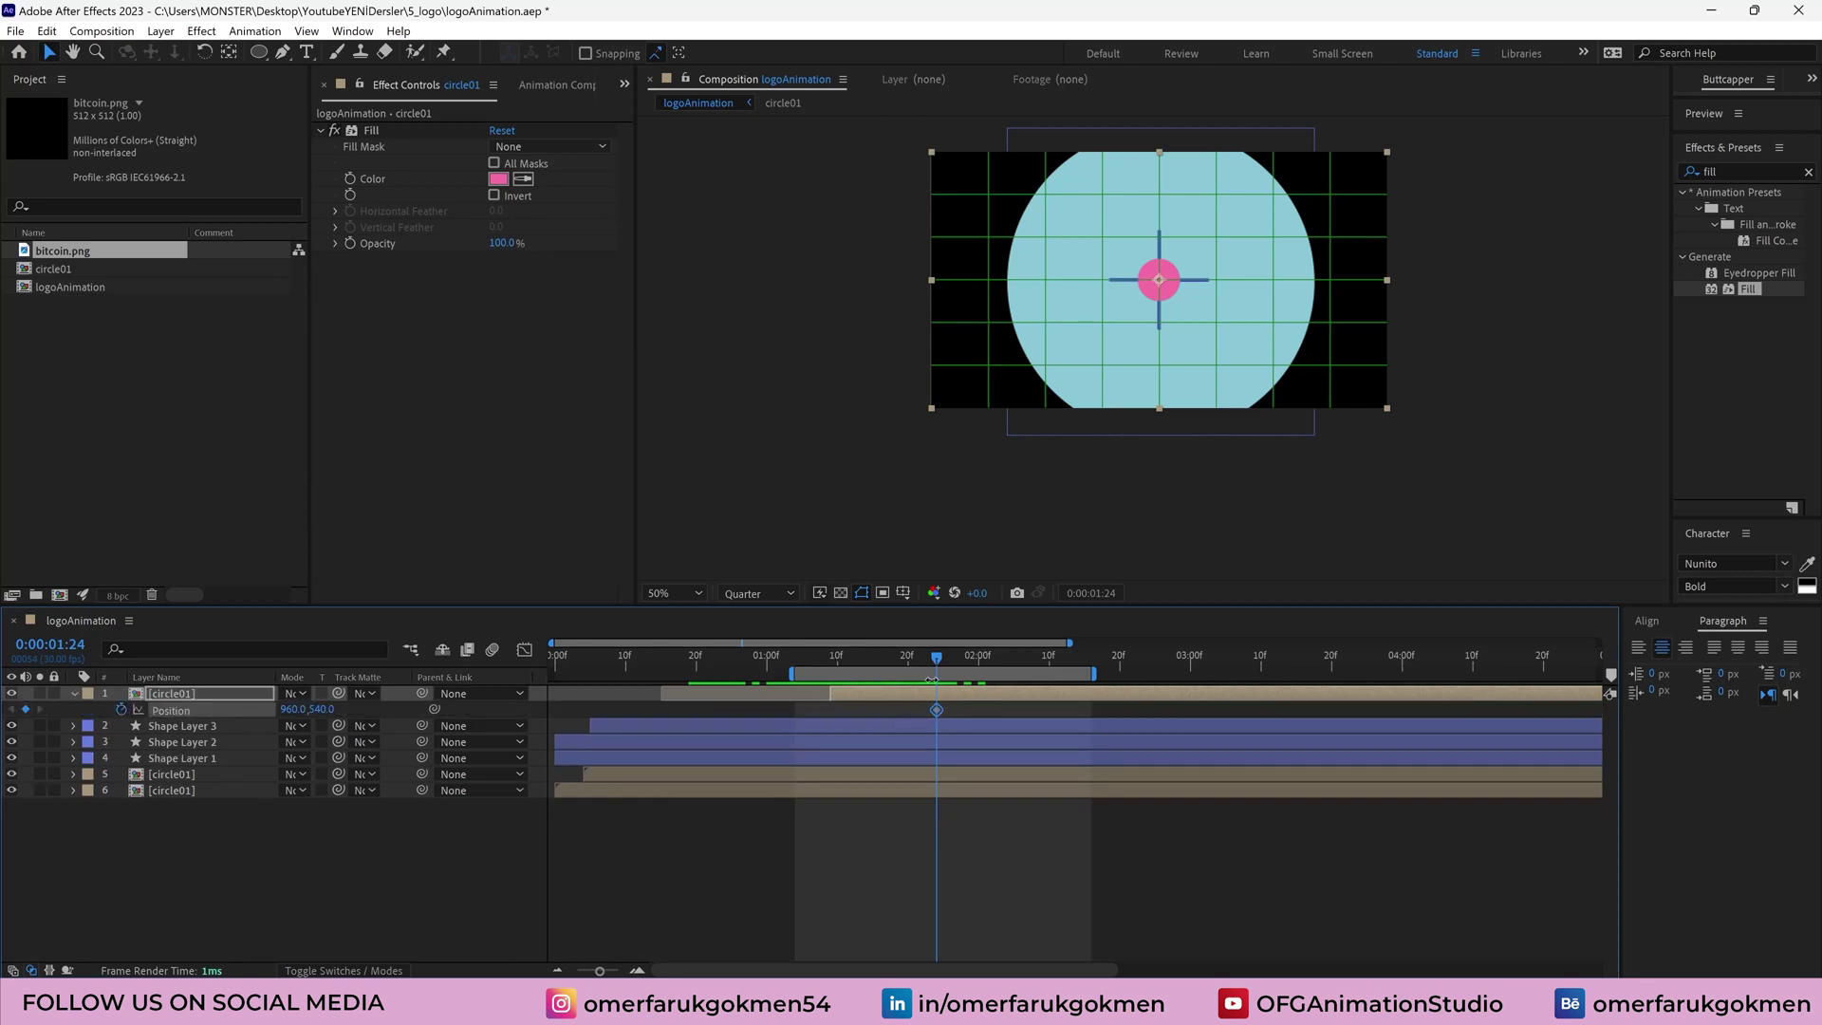
drag(937, 657, 1018, 674)
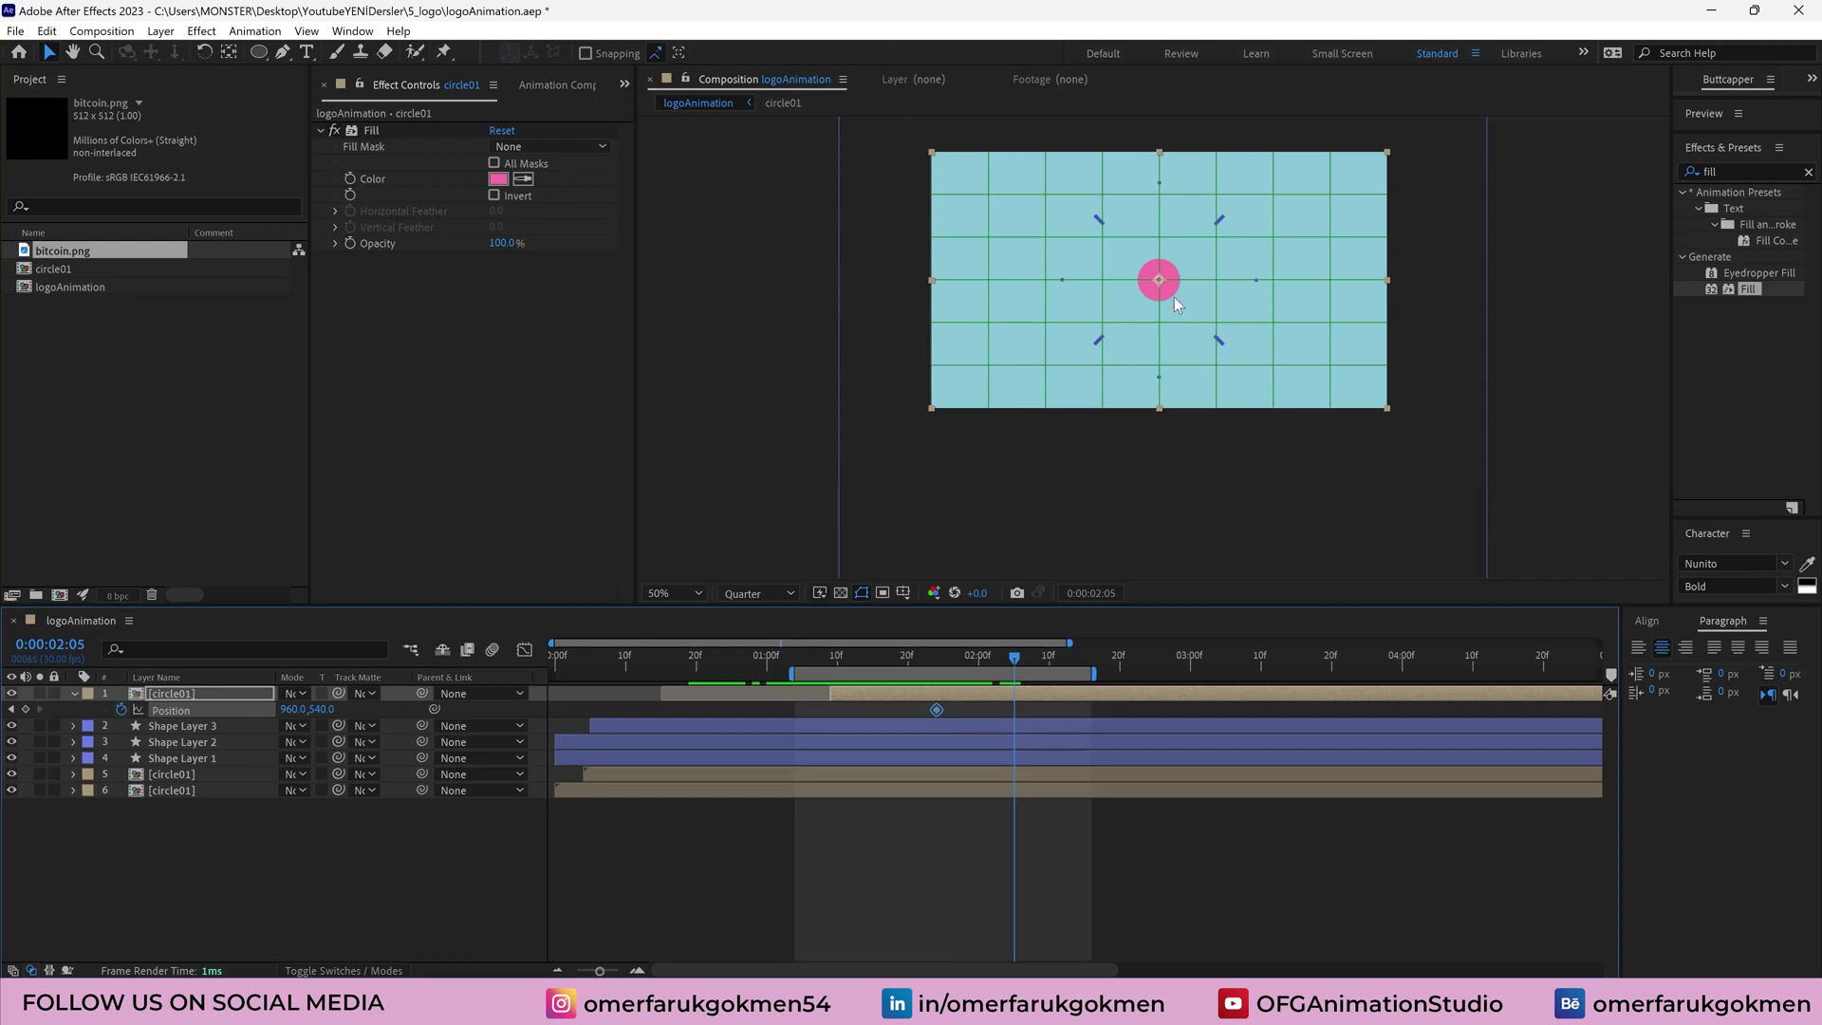
drag(1164, 285, 1164, 204)
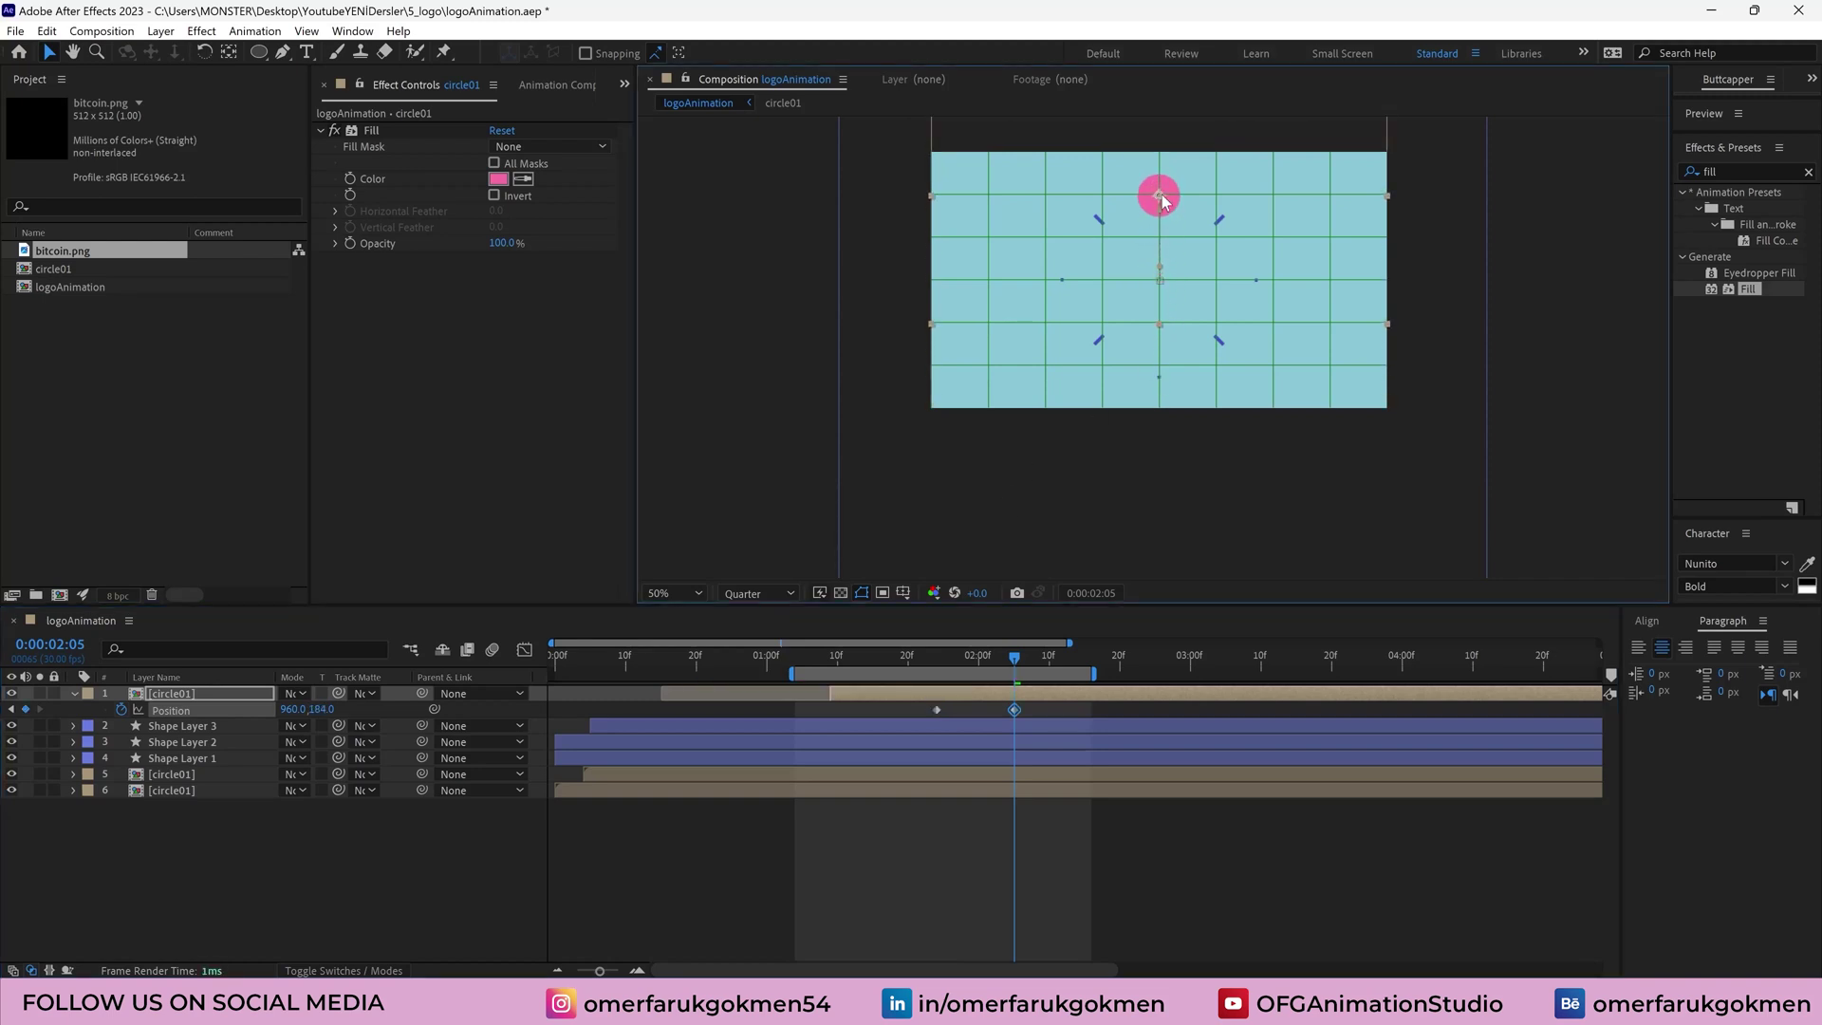
Move the pink circle's first Position keyframe to 0:00:01:21 and preview the upward motion
mouse_move(964, 654)
mouse_down()
mouse_move(847, 661)
mouse_move(929, 663)
mouse_up()
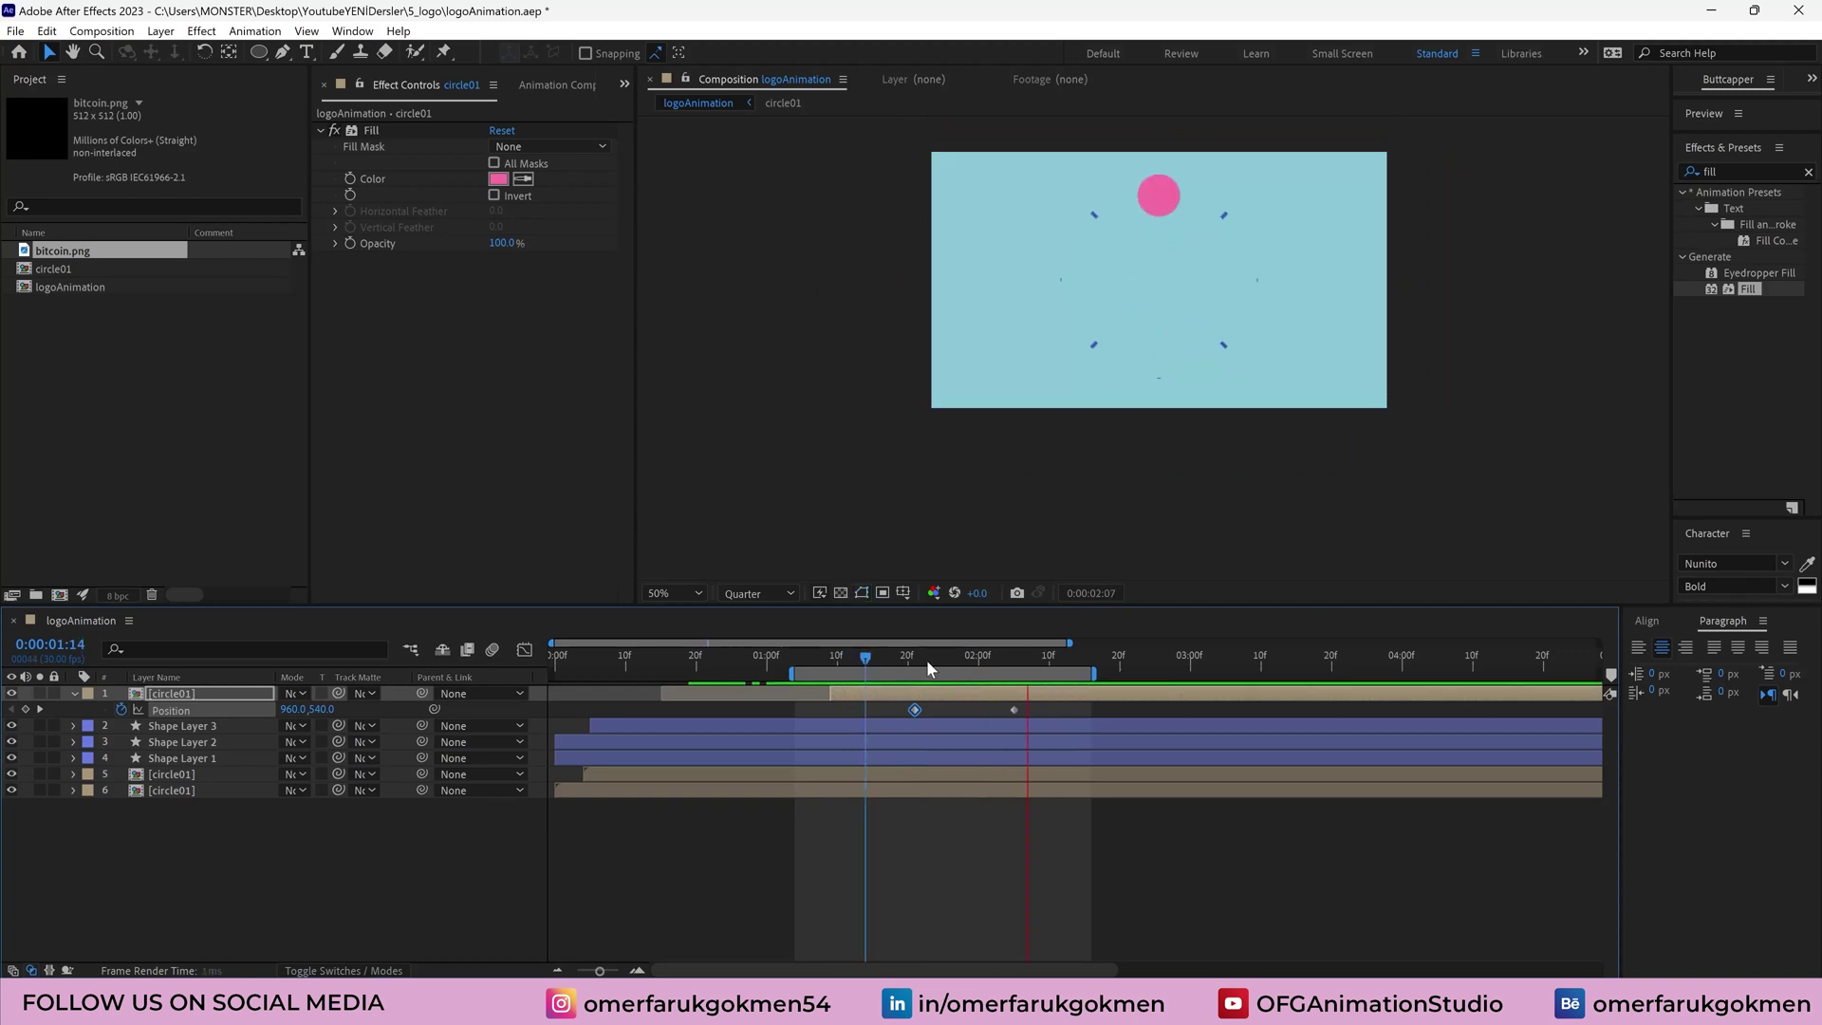
key(space)
click(912, 658)
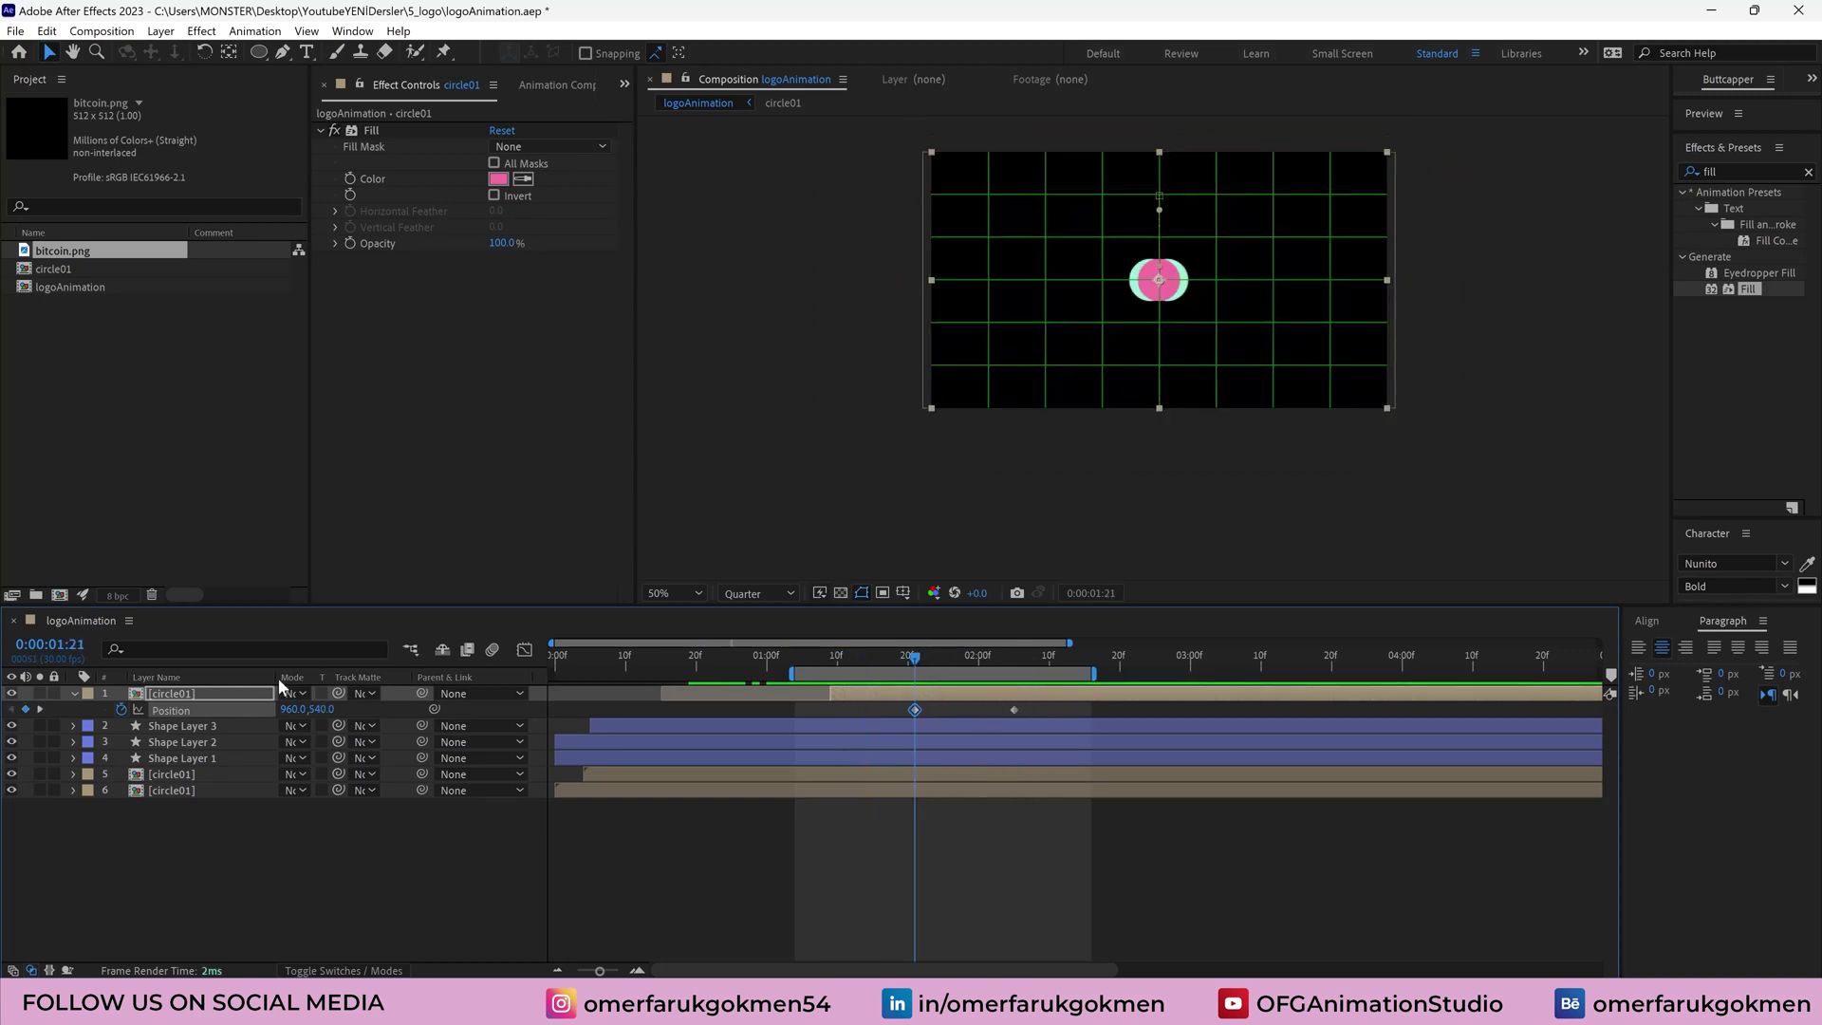
Animate the pink circle's Opacity from 0% at 0:00:01:21 to 100% at about 0:00:01:24, and preview the fade-in
click(187, 693)
key(shift+t)
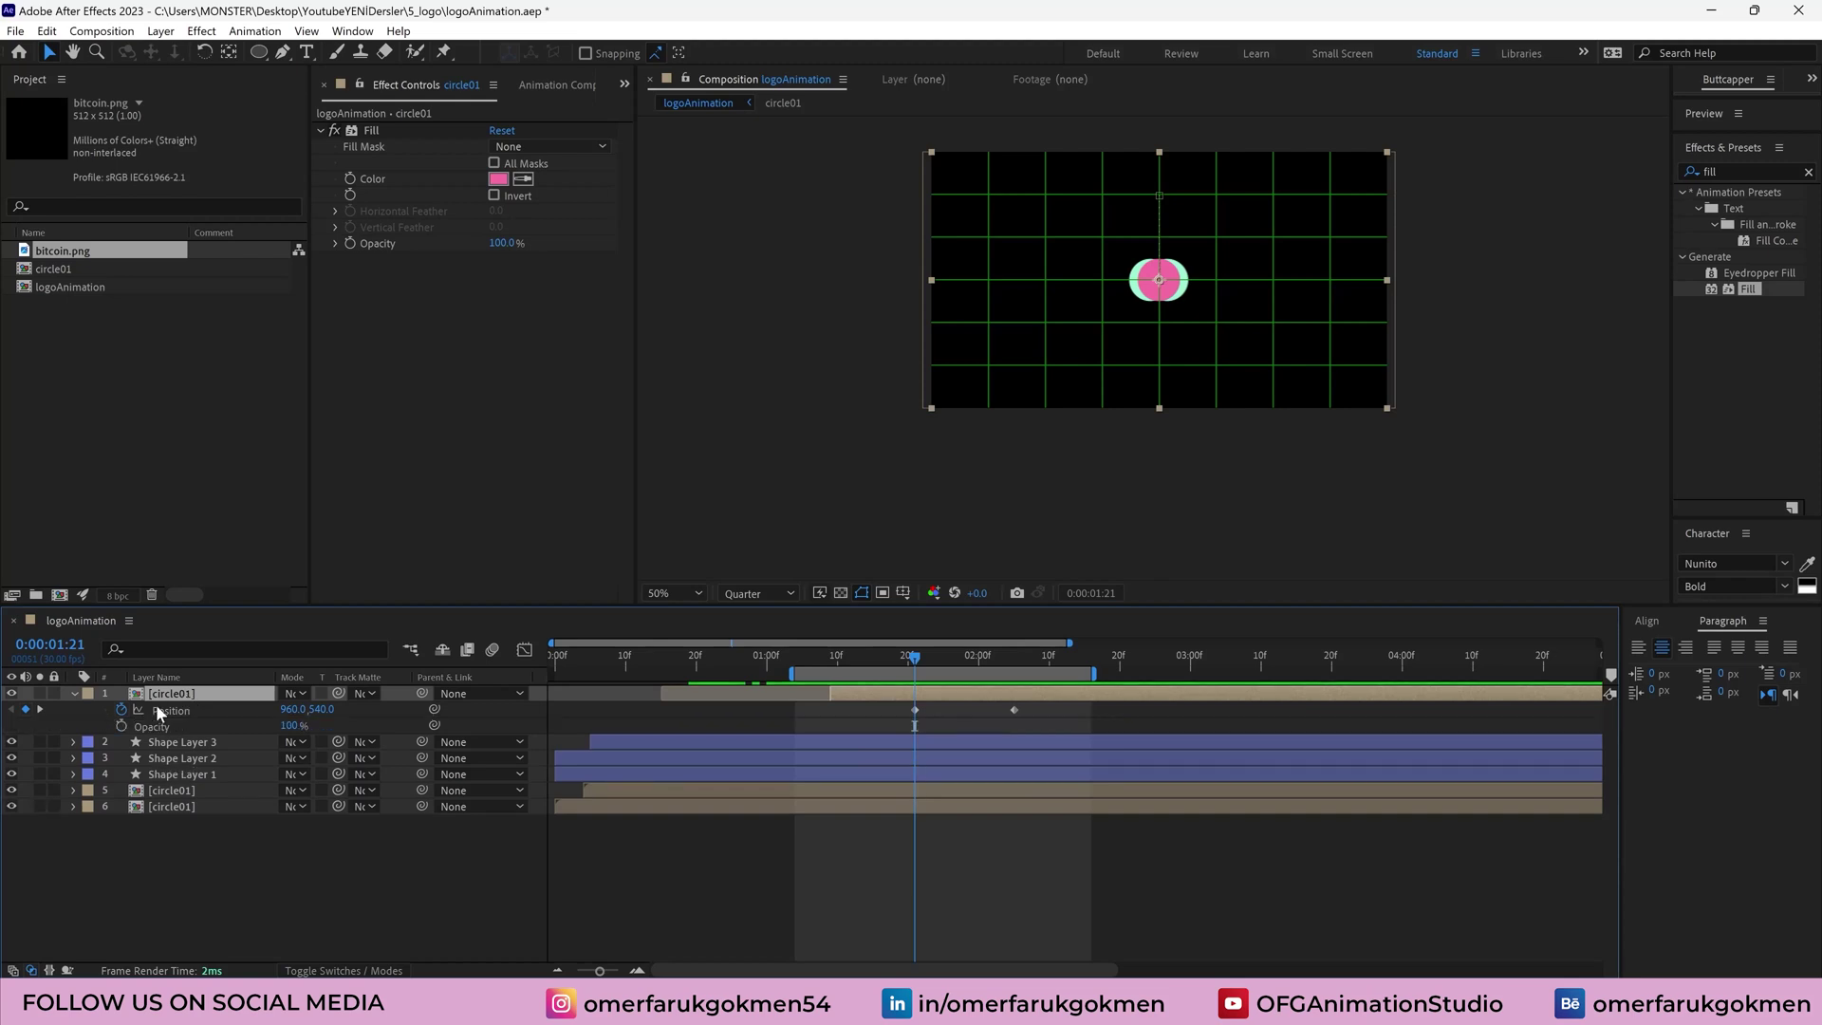
click(121, 726)
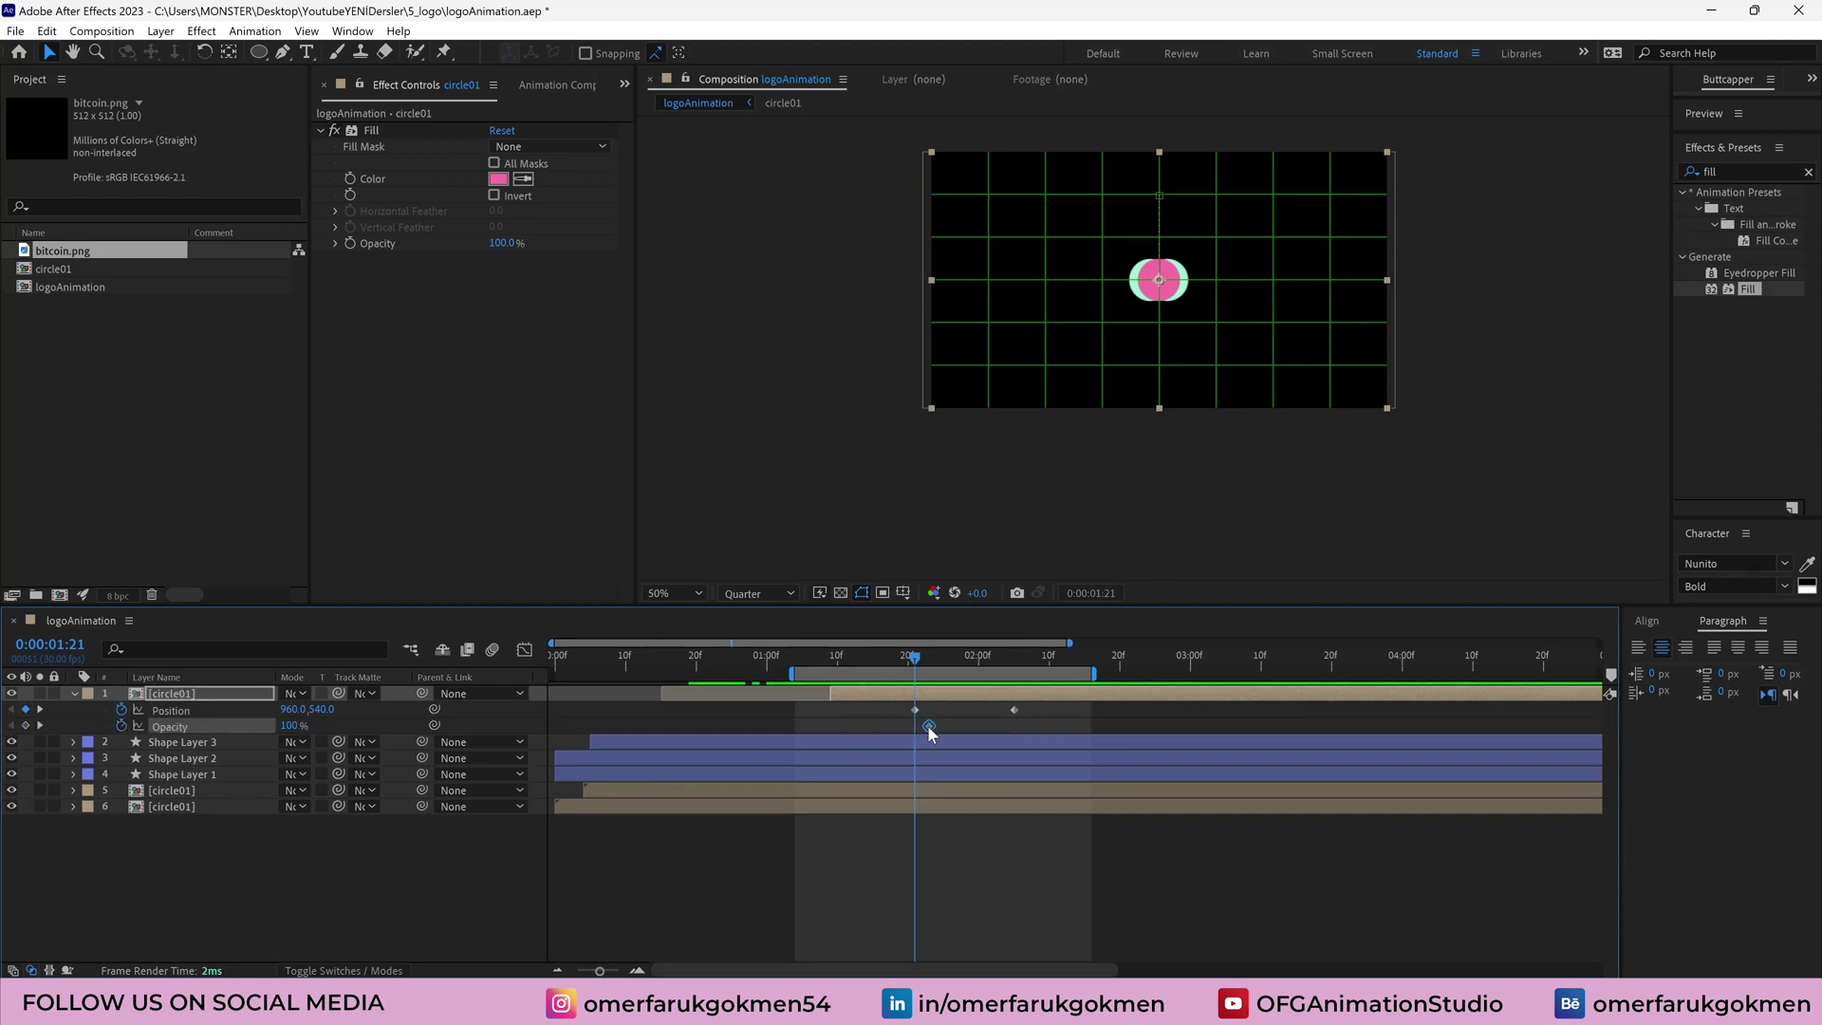
drag(929, 732, 936, 729)
click(288, 726)
key(Return)
click(875, 662)
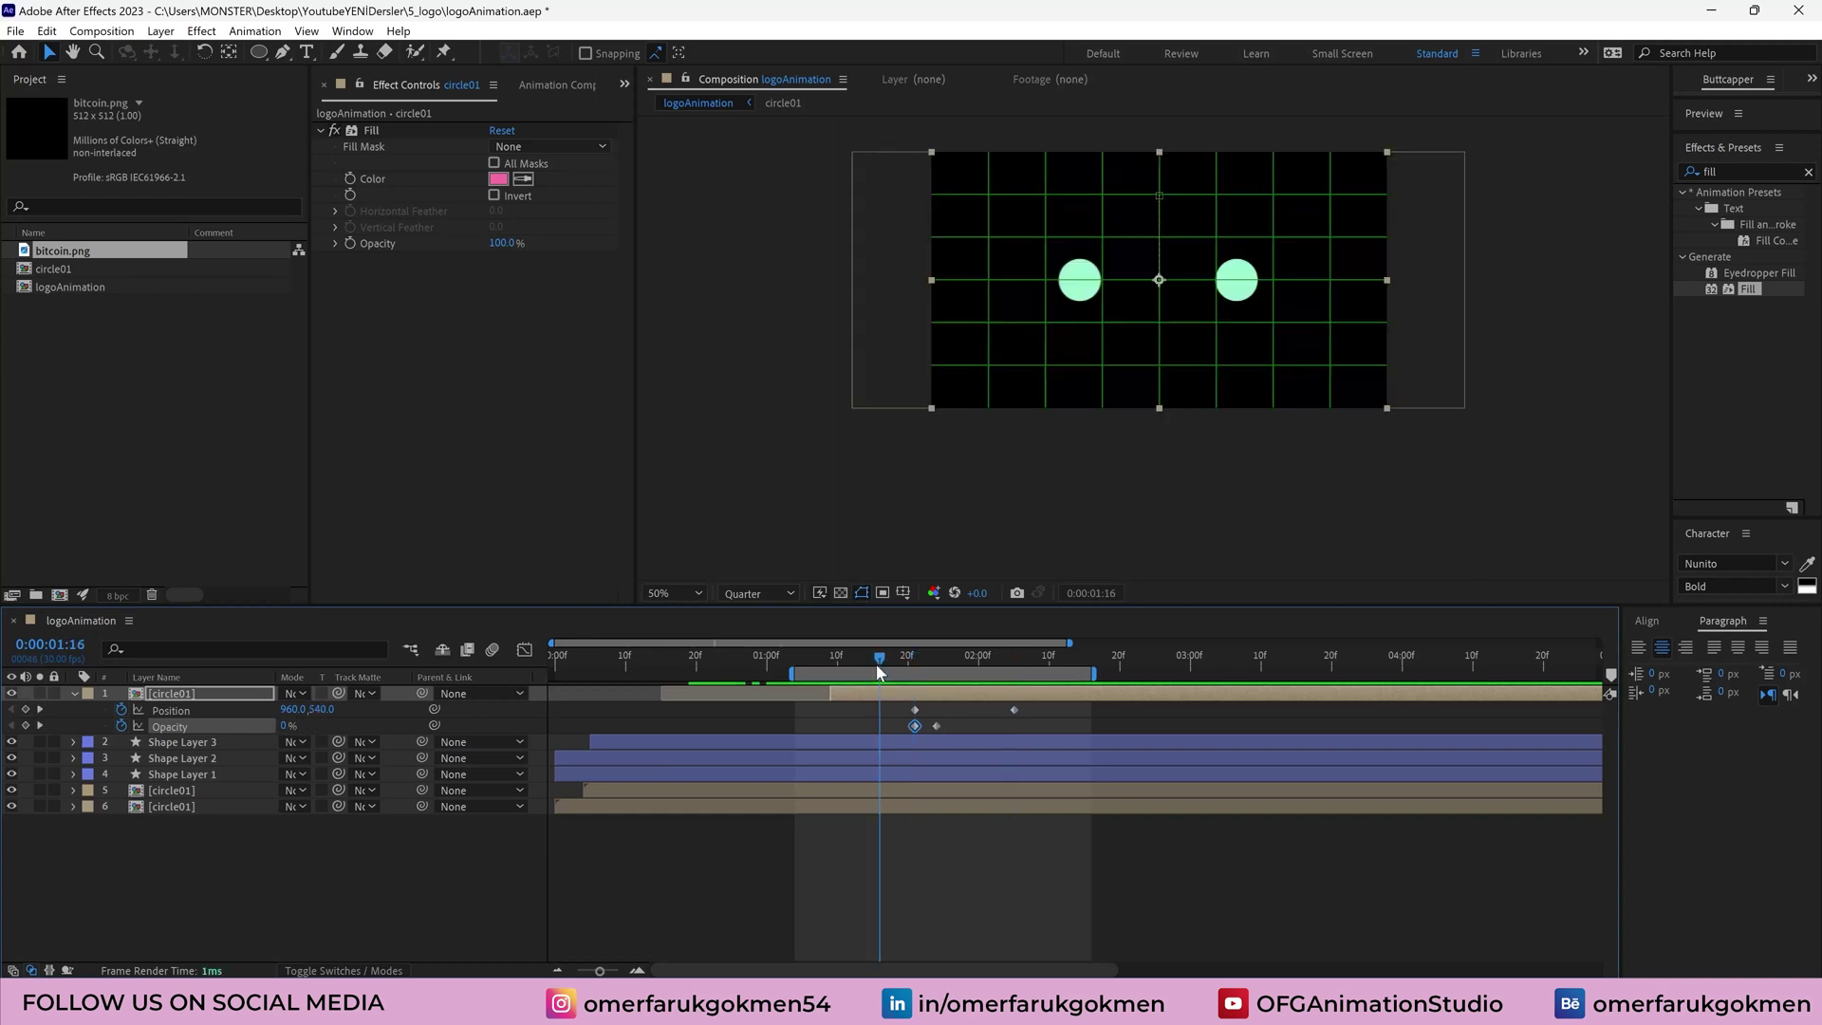
key(space)
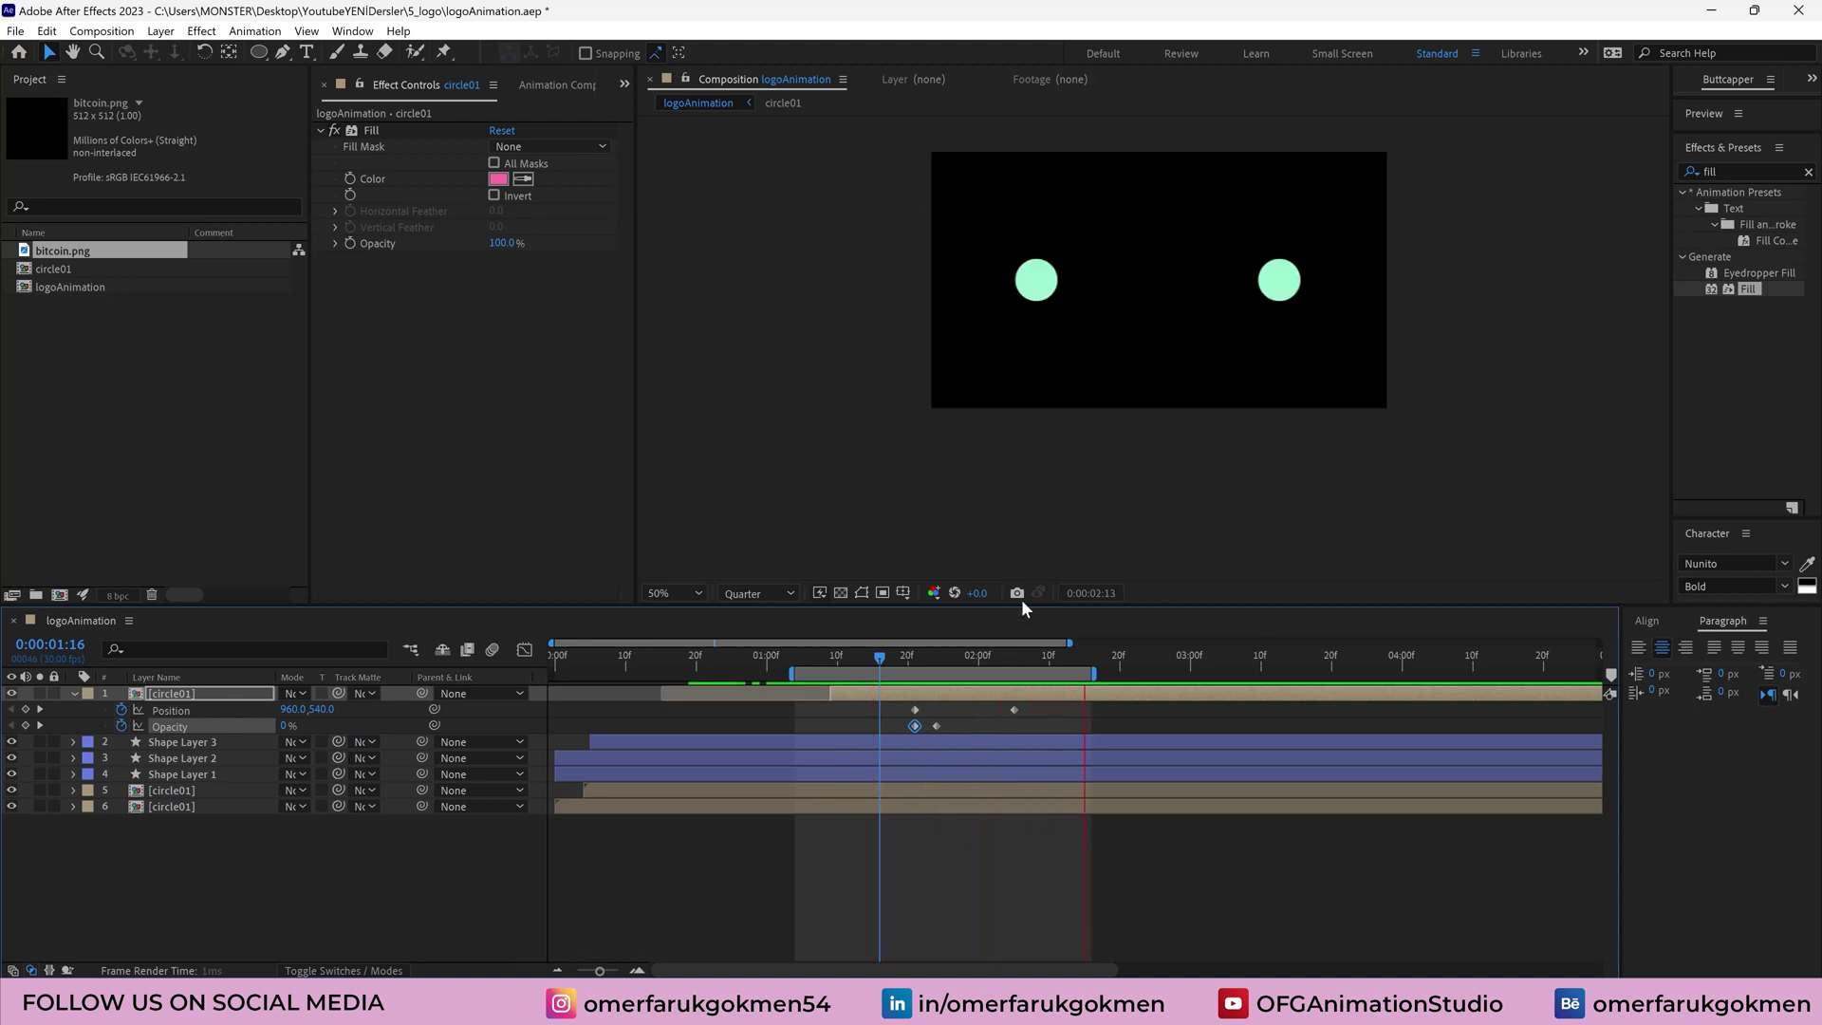
key(space)
Apply Easy Ease to the pink circle's Position and Opacity keyframes and extend the work area to about 0:00:02:26
drag(1031, 704, 903, 733)
right_click(943, 726)
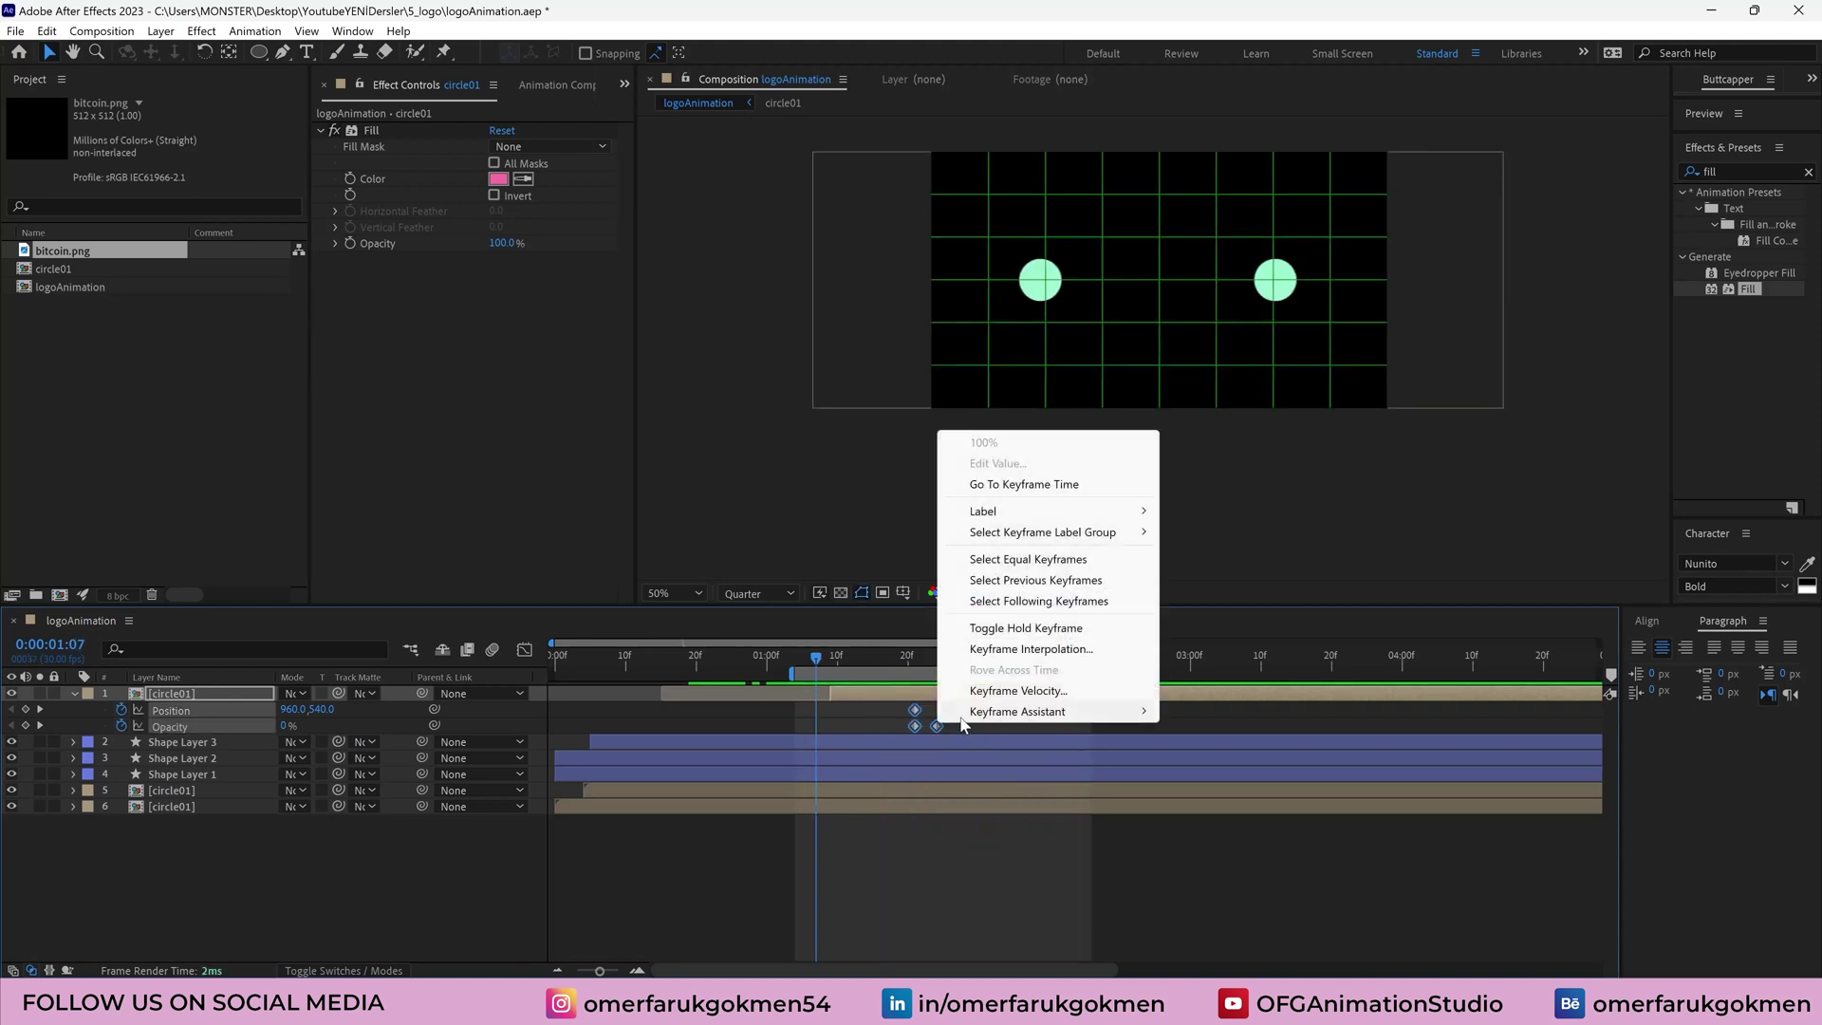
mouse_move(1017, 712)
click(1196, 771)
key(space)
drag(1096, 673, 1163, 673)
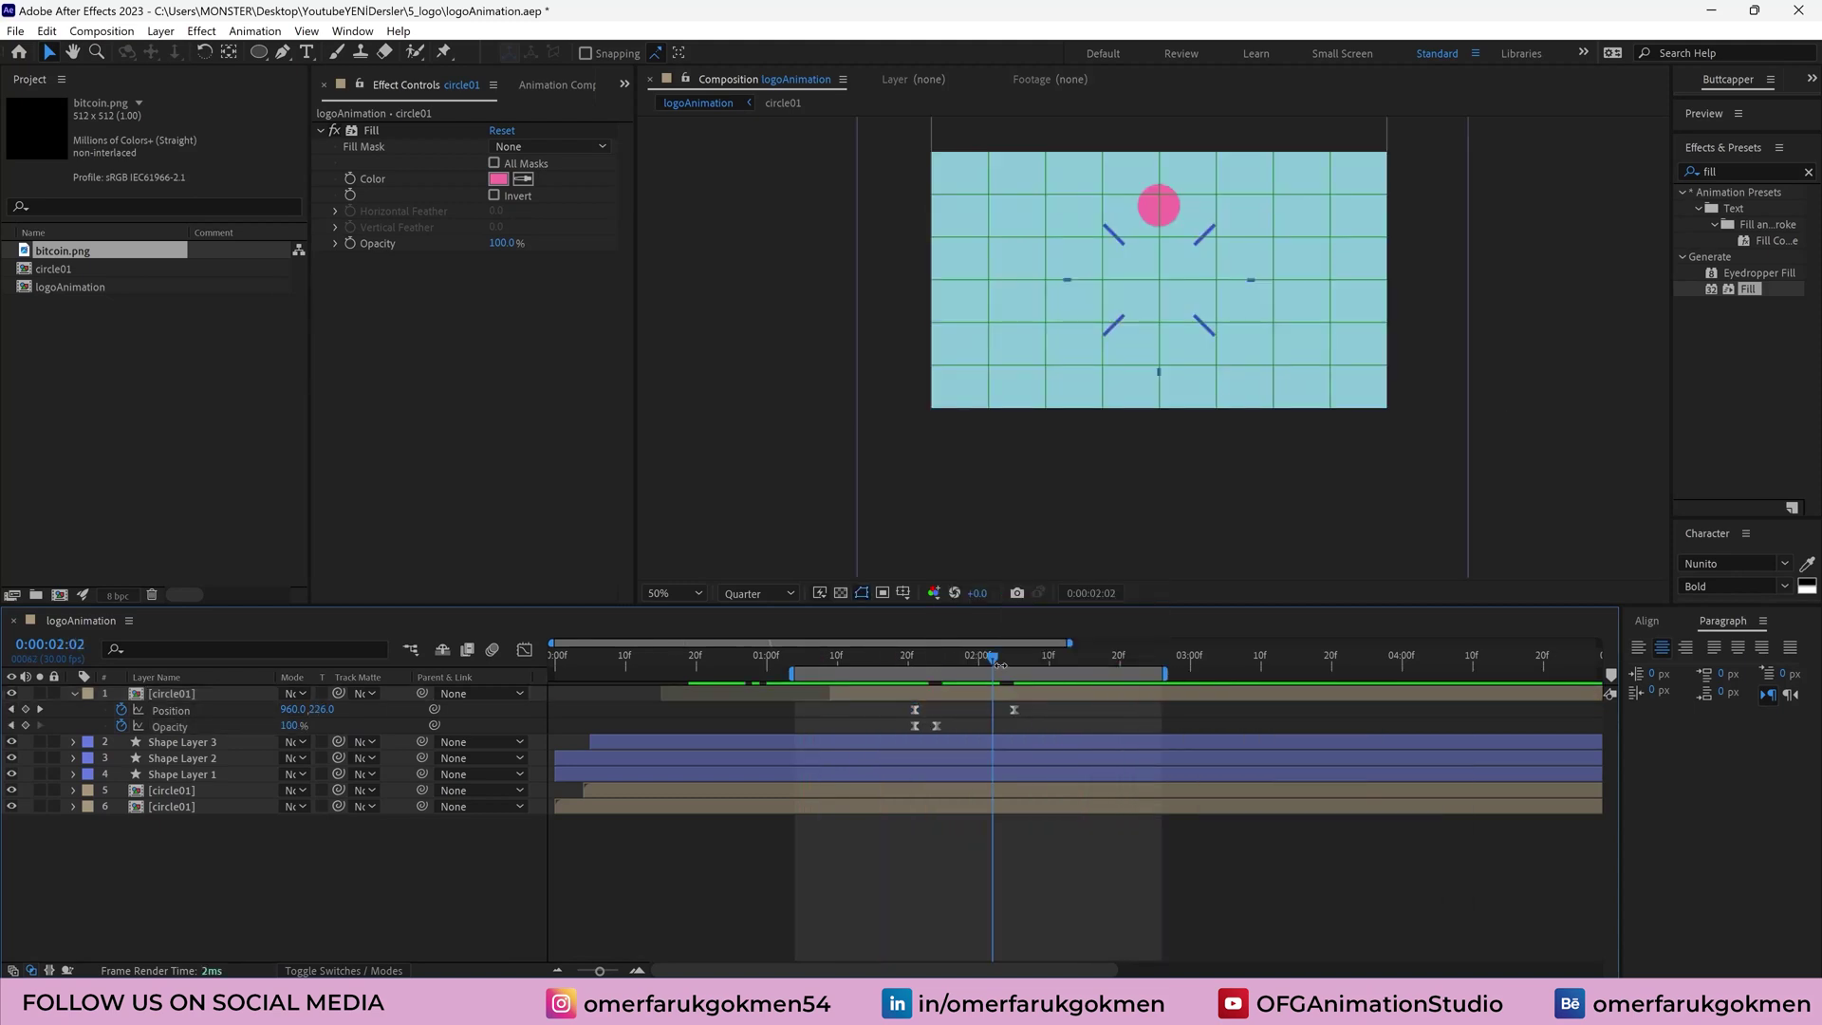
Hold the pink circle at 960, 184 until about 0:00:02:07, return it to 960, 538 at 0:00:02:21, and preview
drag(1017, 659, 1126, 662)
click(25, 709)
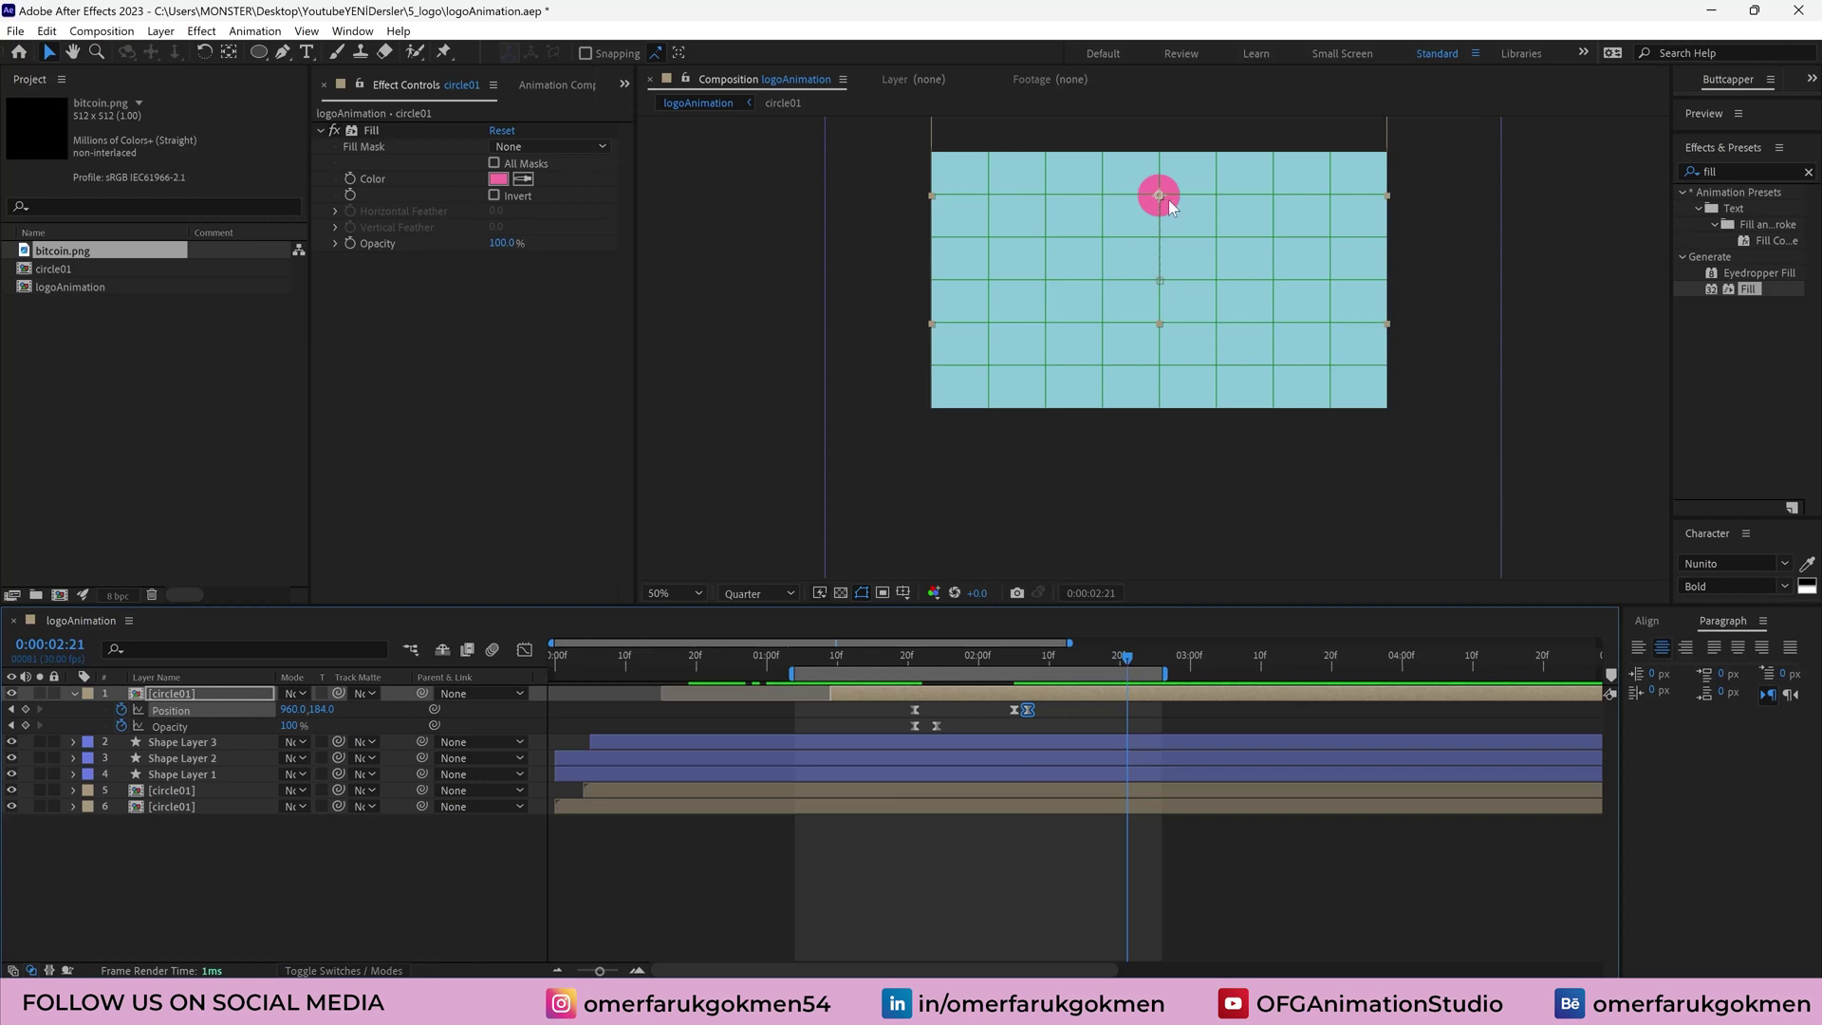
drag(1169, 199, 1166, 284)
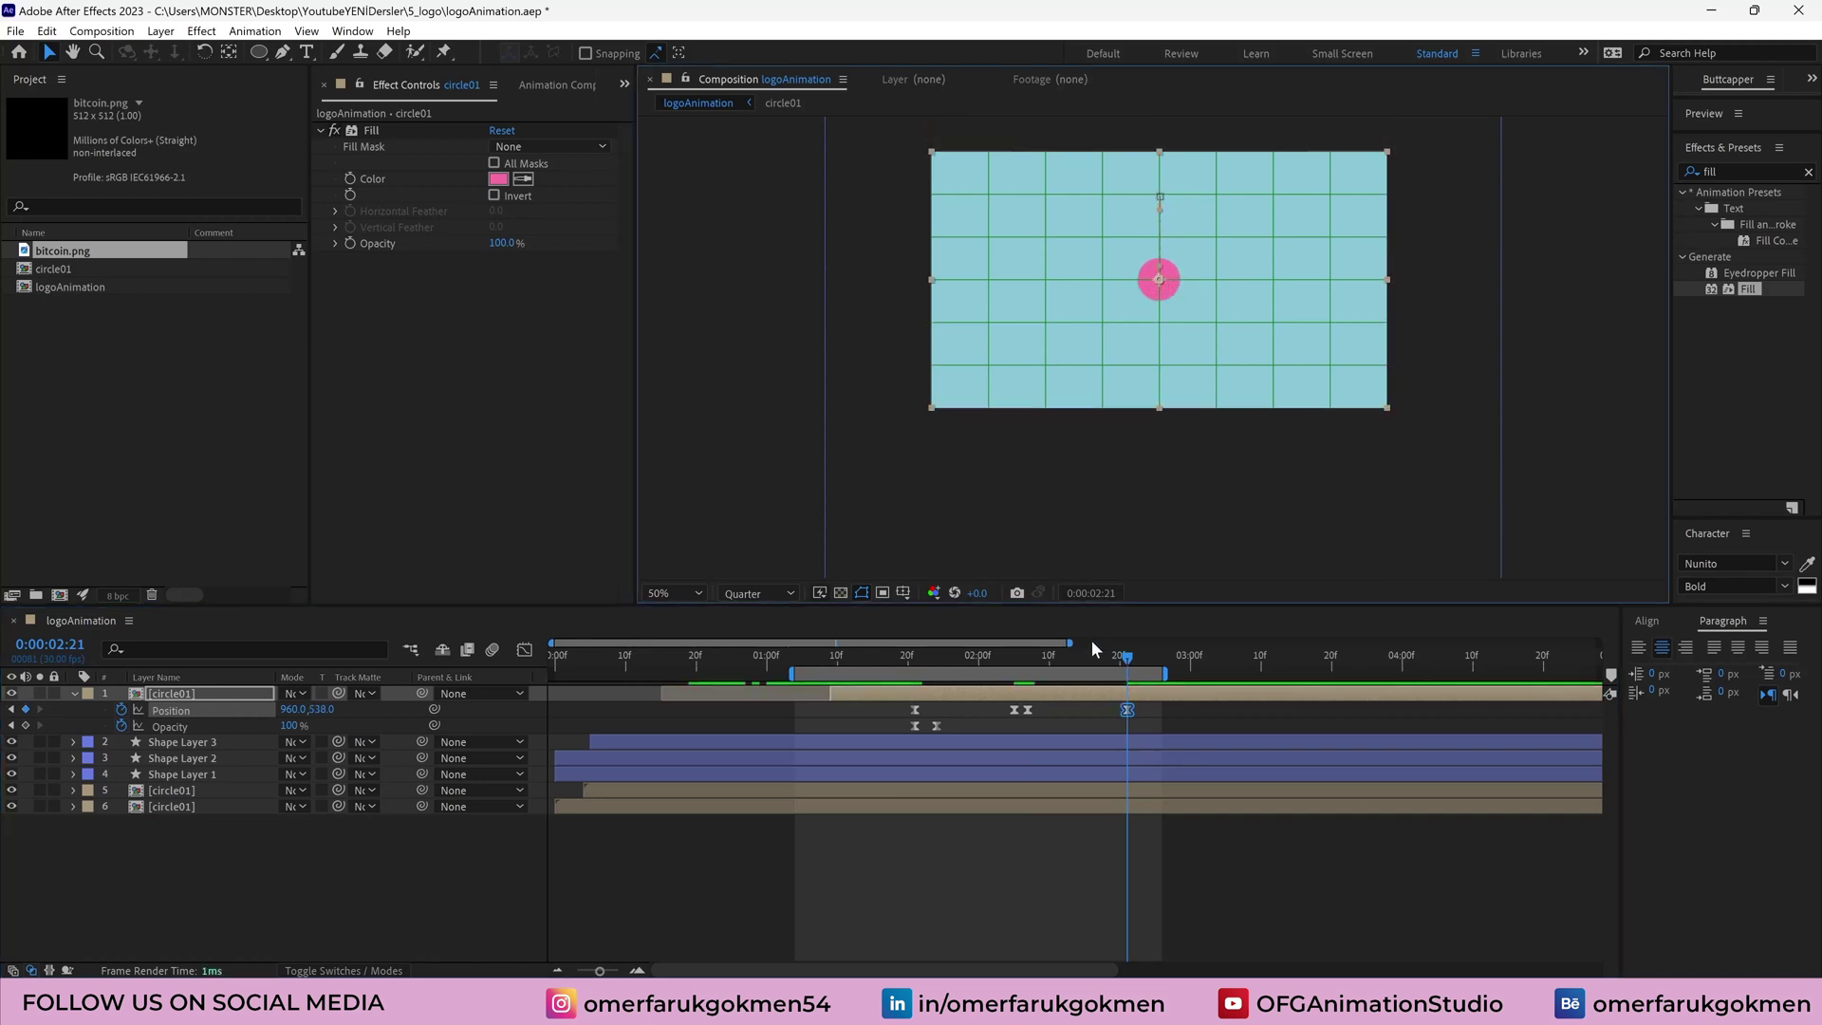
drag(989, 657, 910, 666)
key(space)
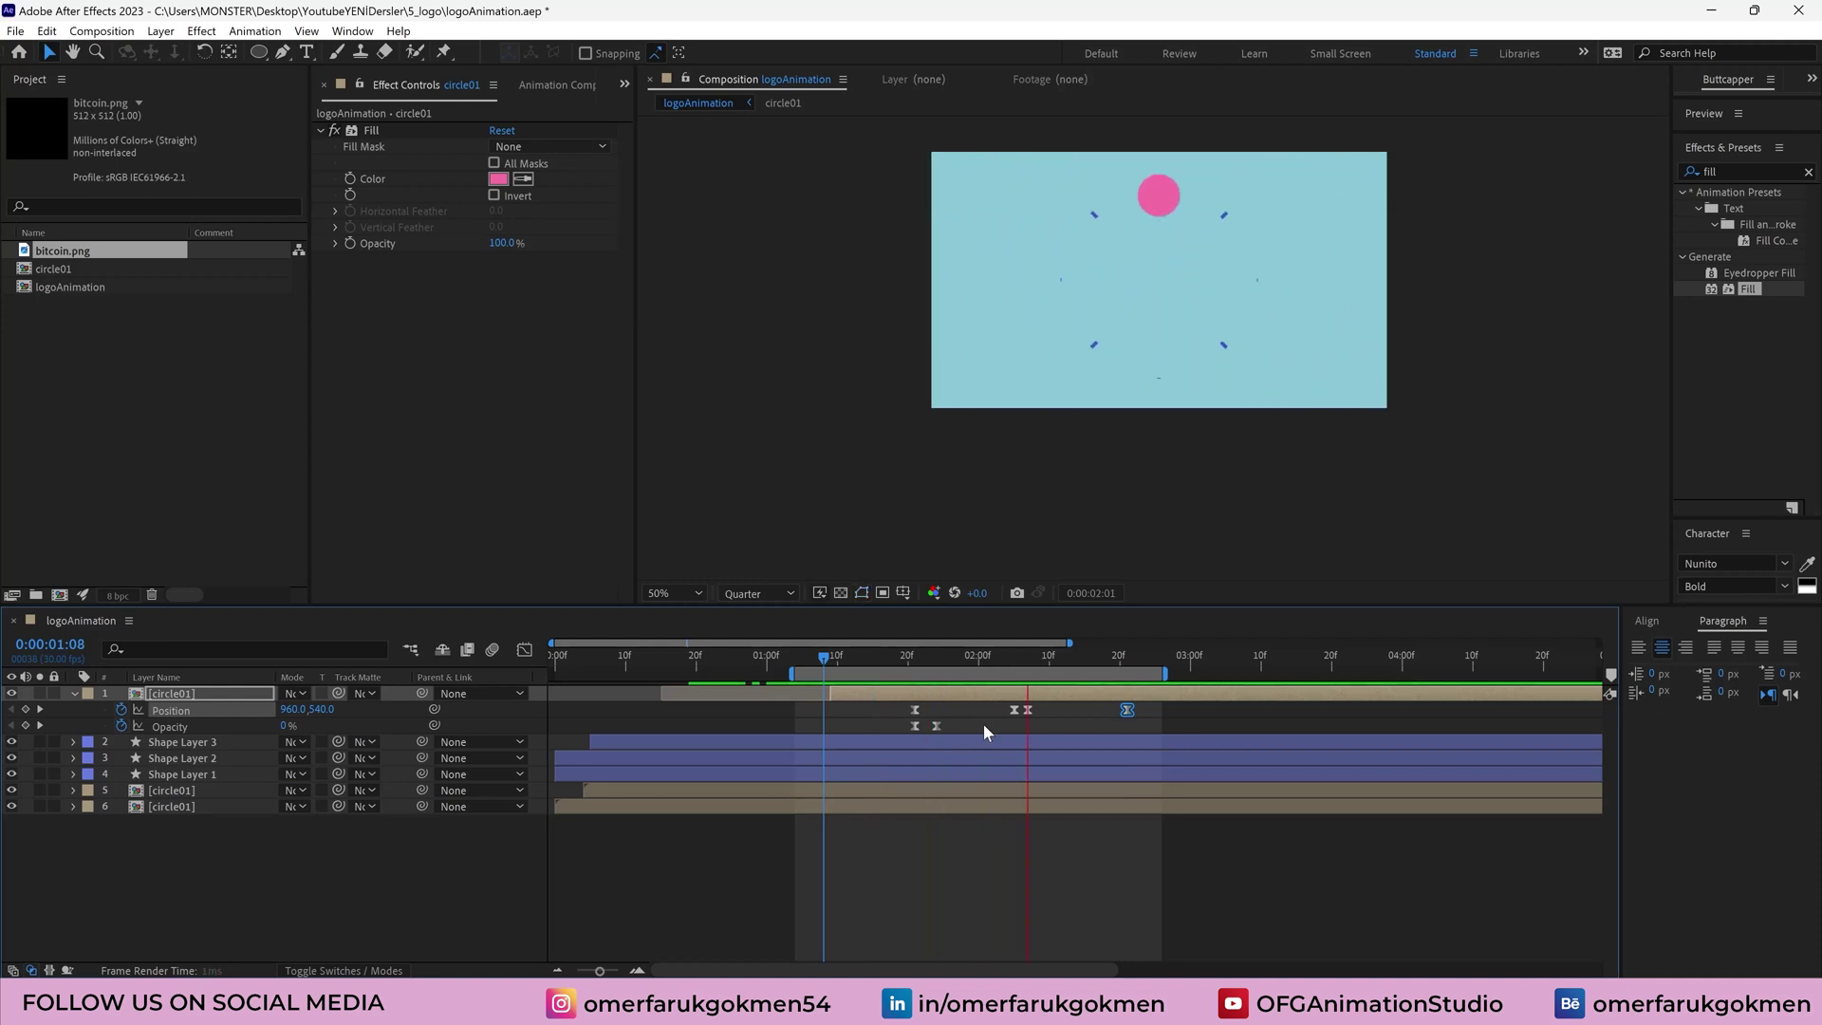
Reshape the pink circle's Position speed graph so motion peaks near the start and end and slows around the upper hold, and preview
key(space)
drag(1151, 707, 900, 716)
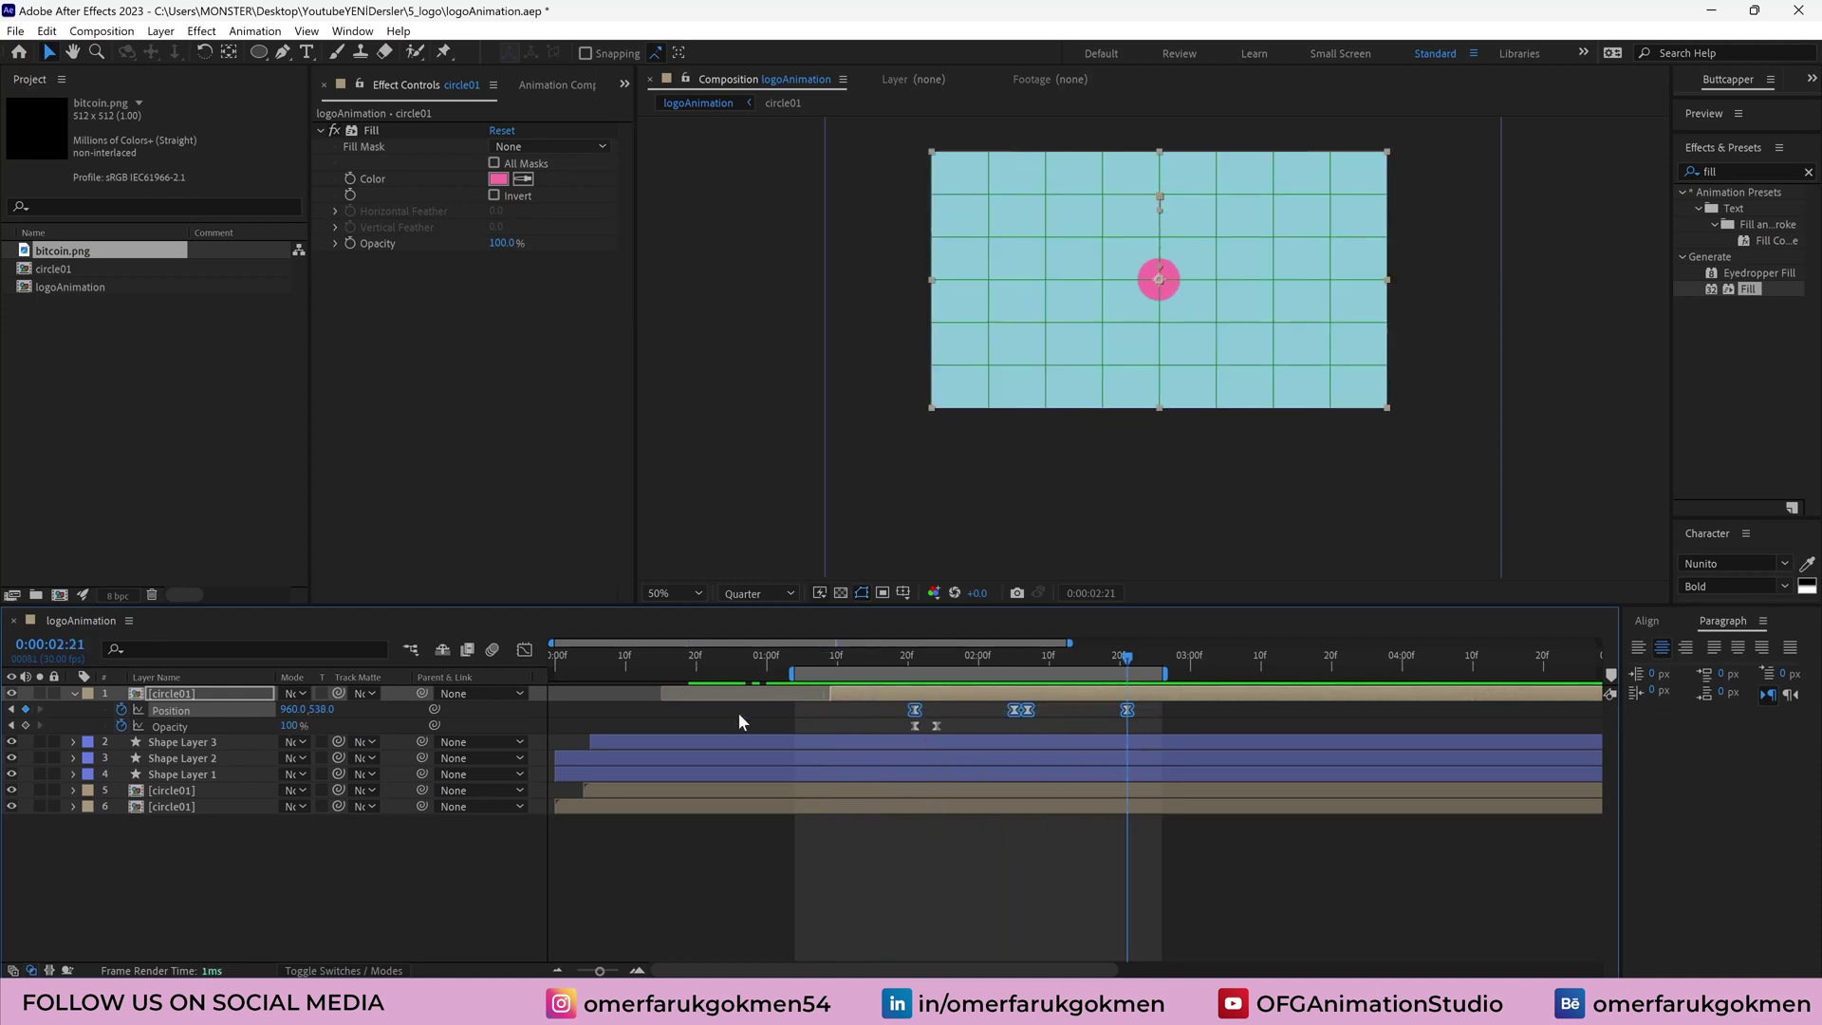
click(527, 646)
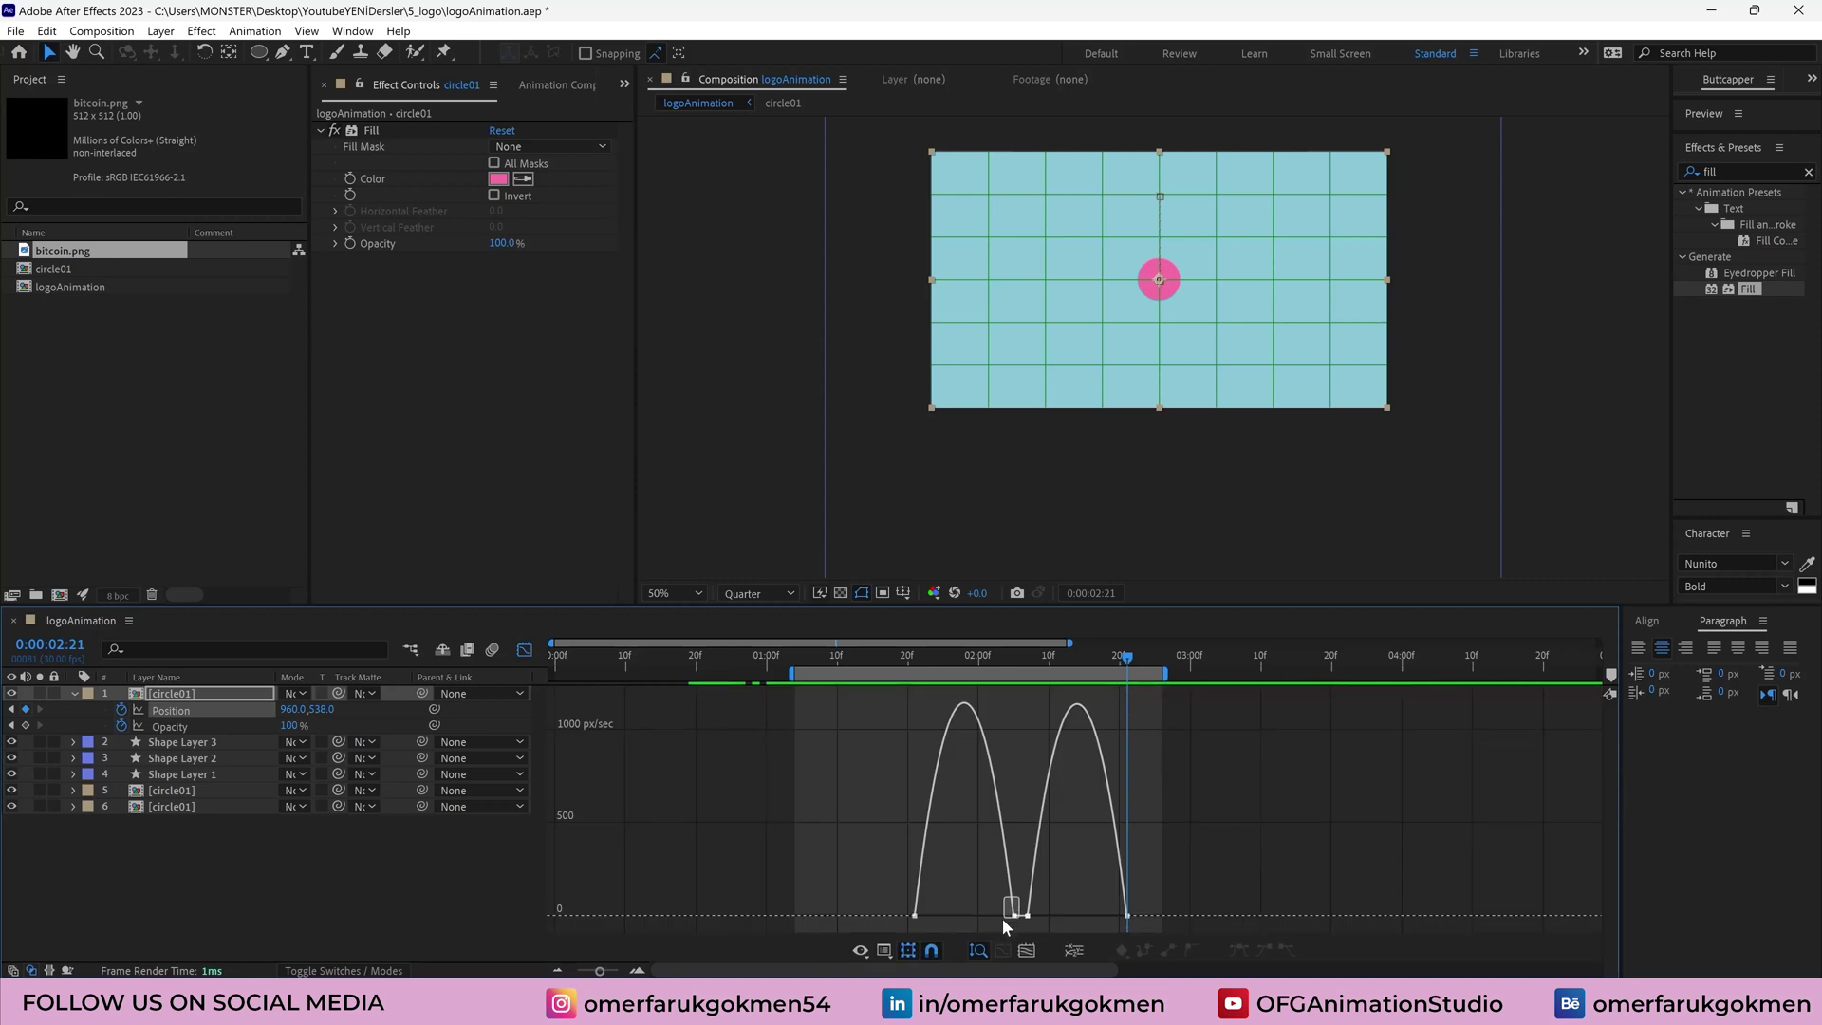
drag(1003, 918, 1078, 902)
click(1024, 915)
key(space)
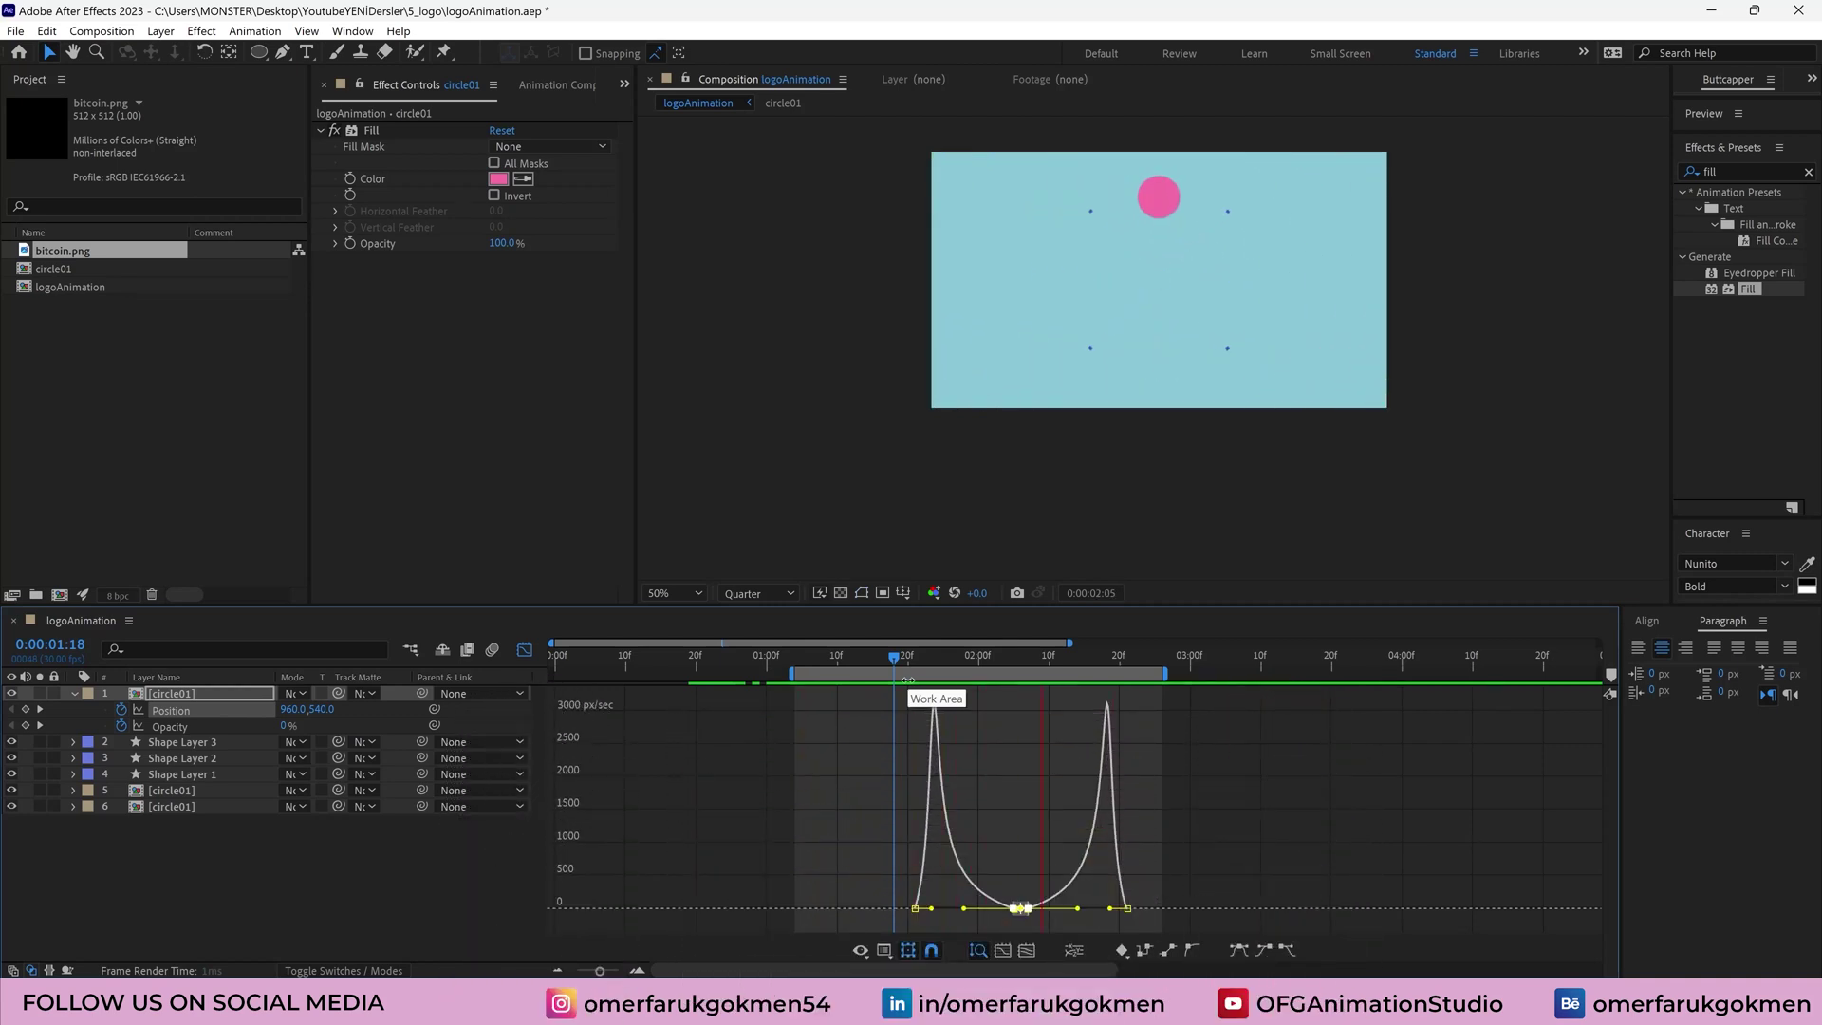
drag(1010, 652, 1127, 664)
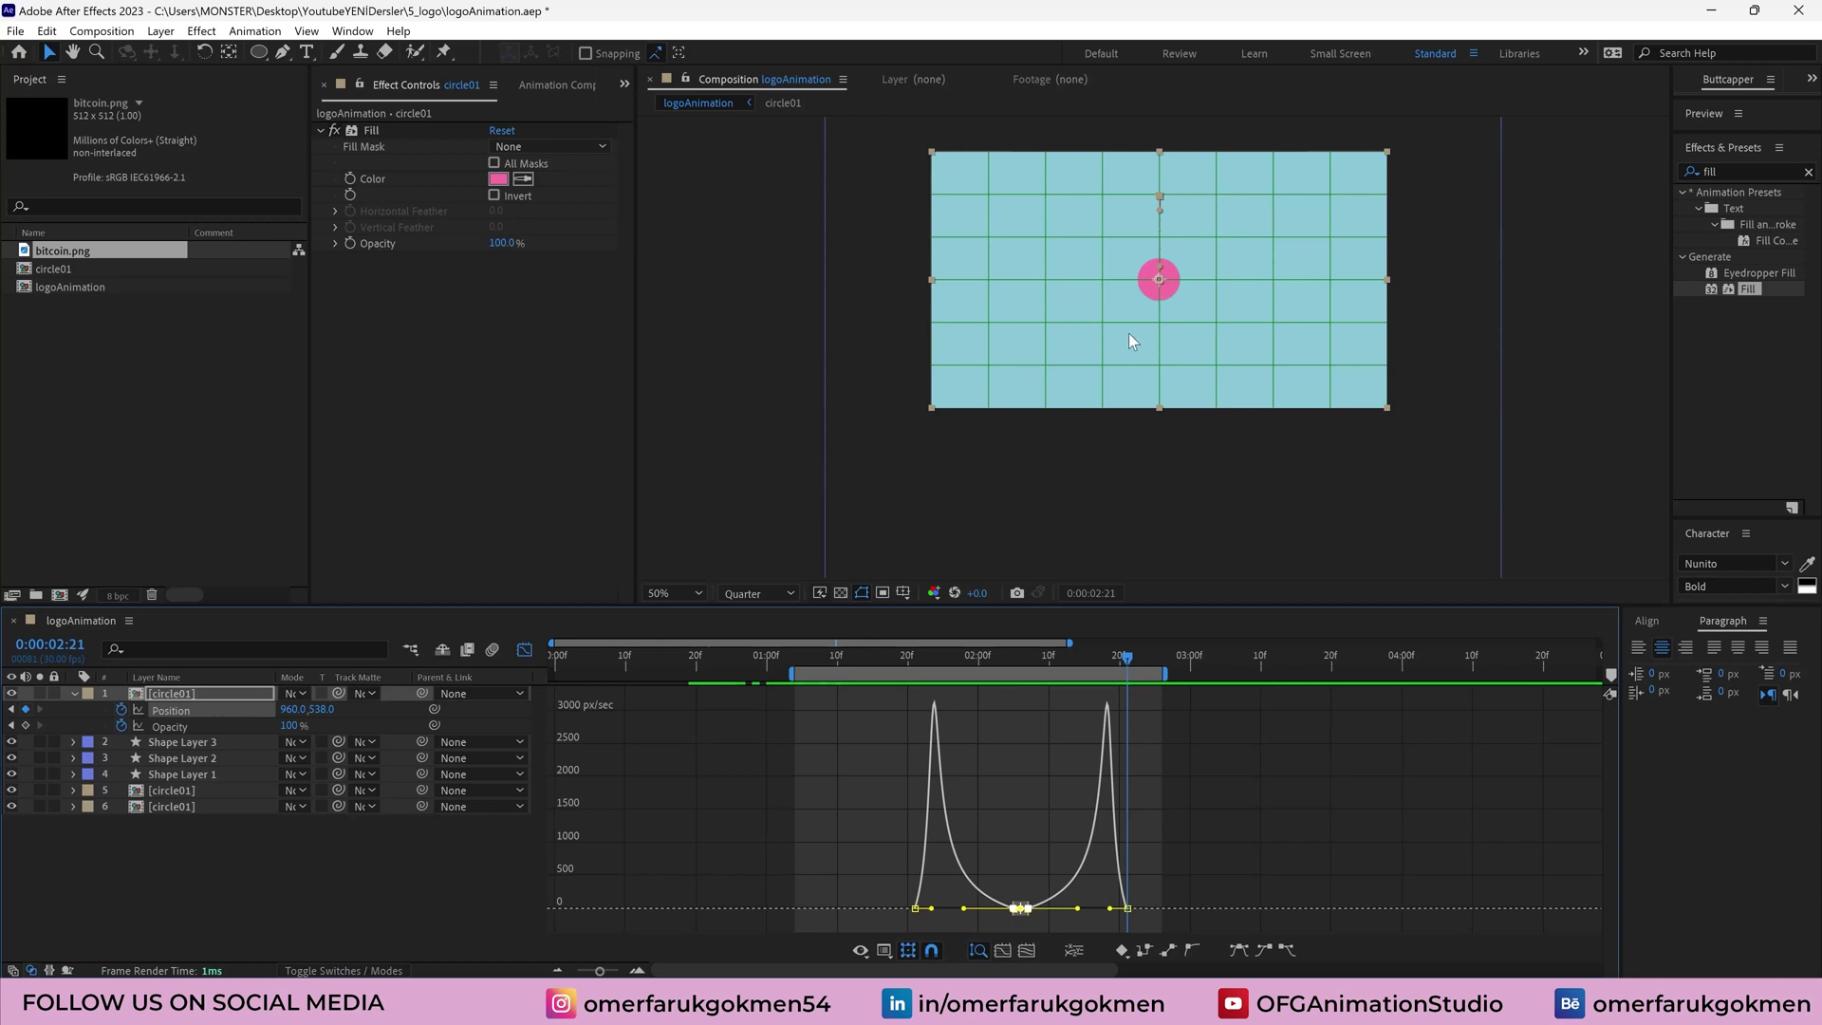
Duplicate Shape Layer 1 and move the copy to the top of the layer stack
click(73, 693)
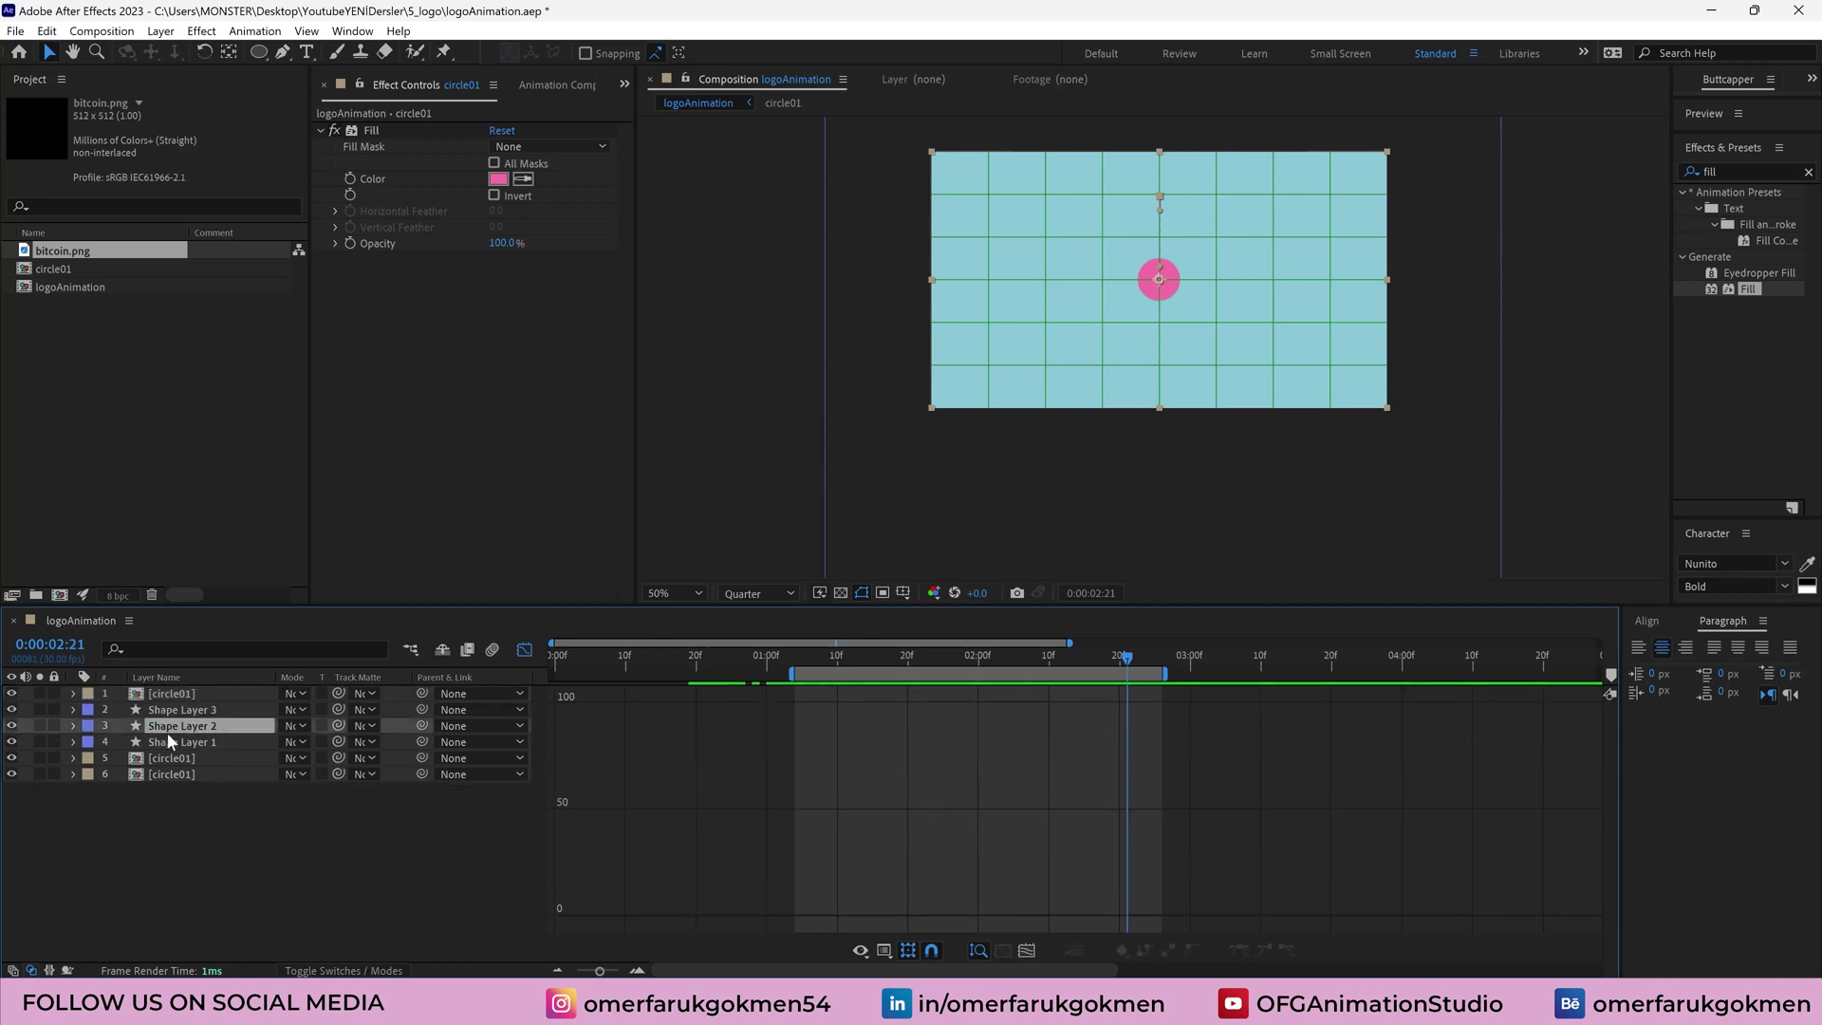
click(167, 728)
click(523, 651)
click(174, 712)
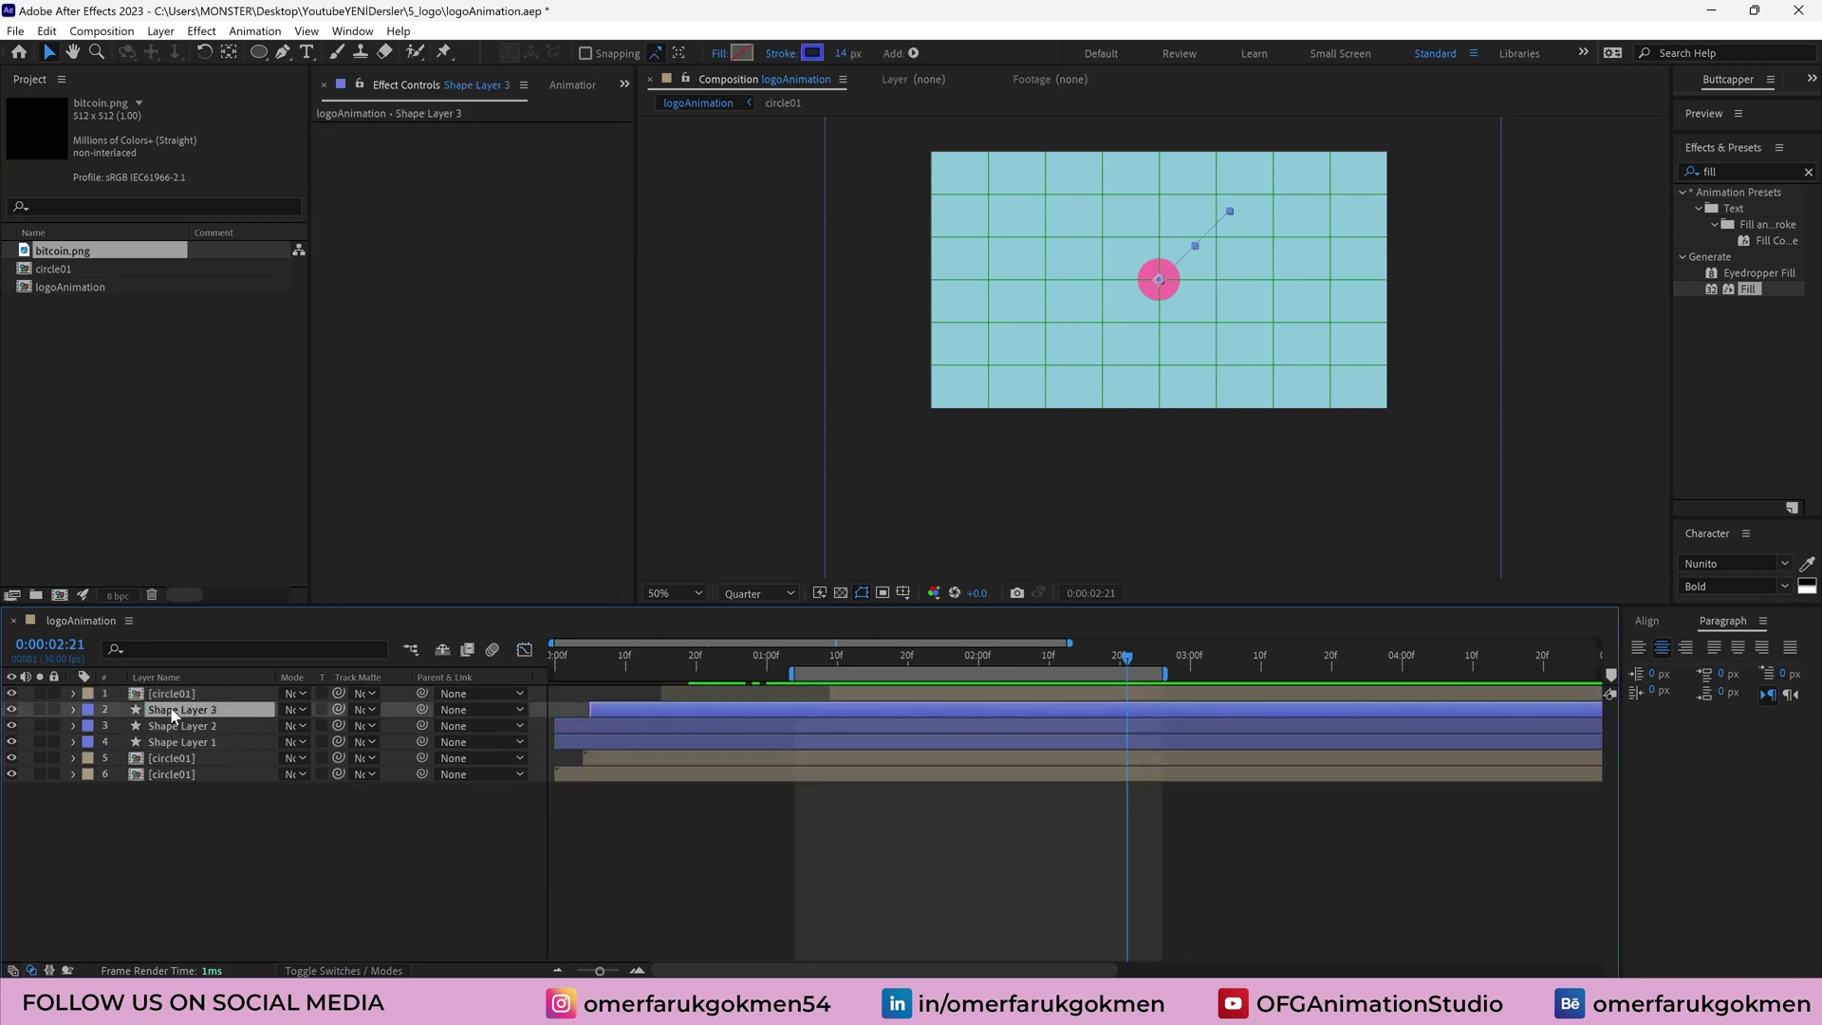
click(945, 657)
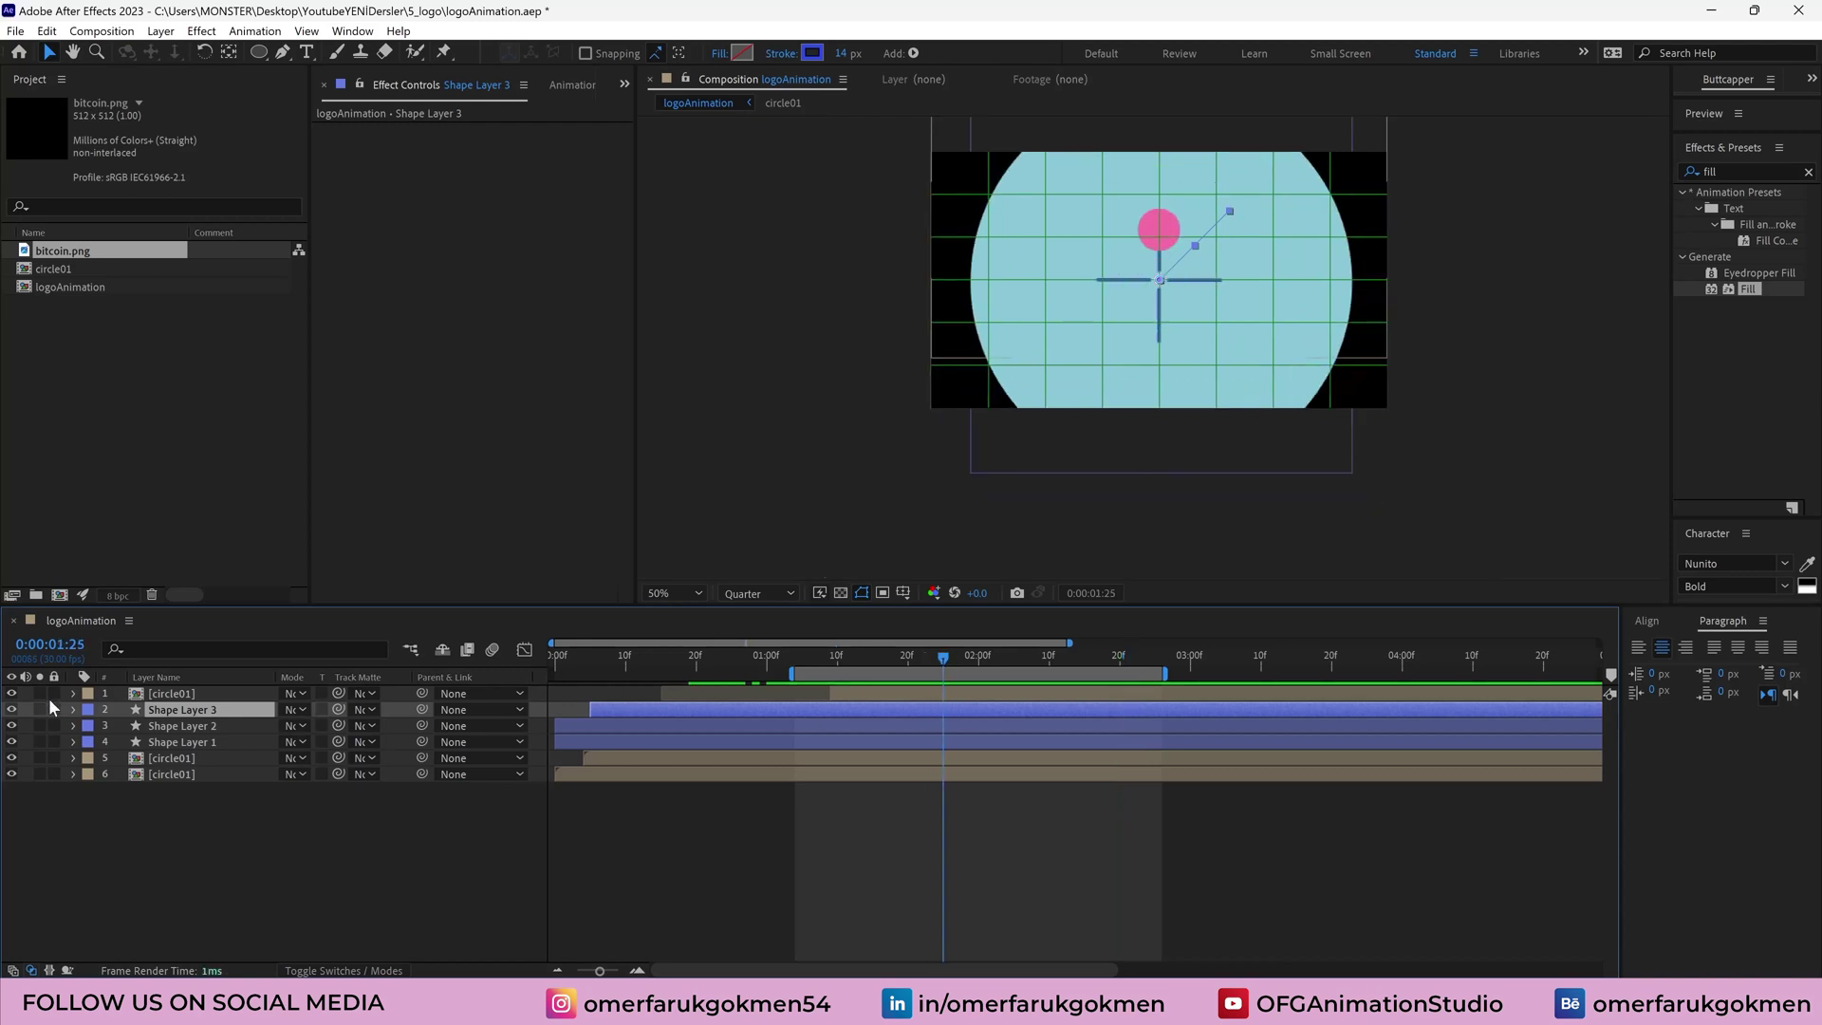
click(190, 741)
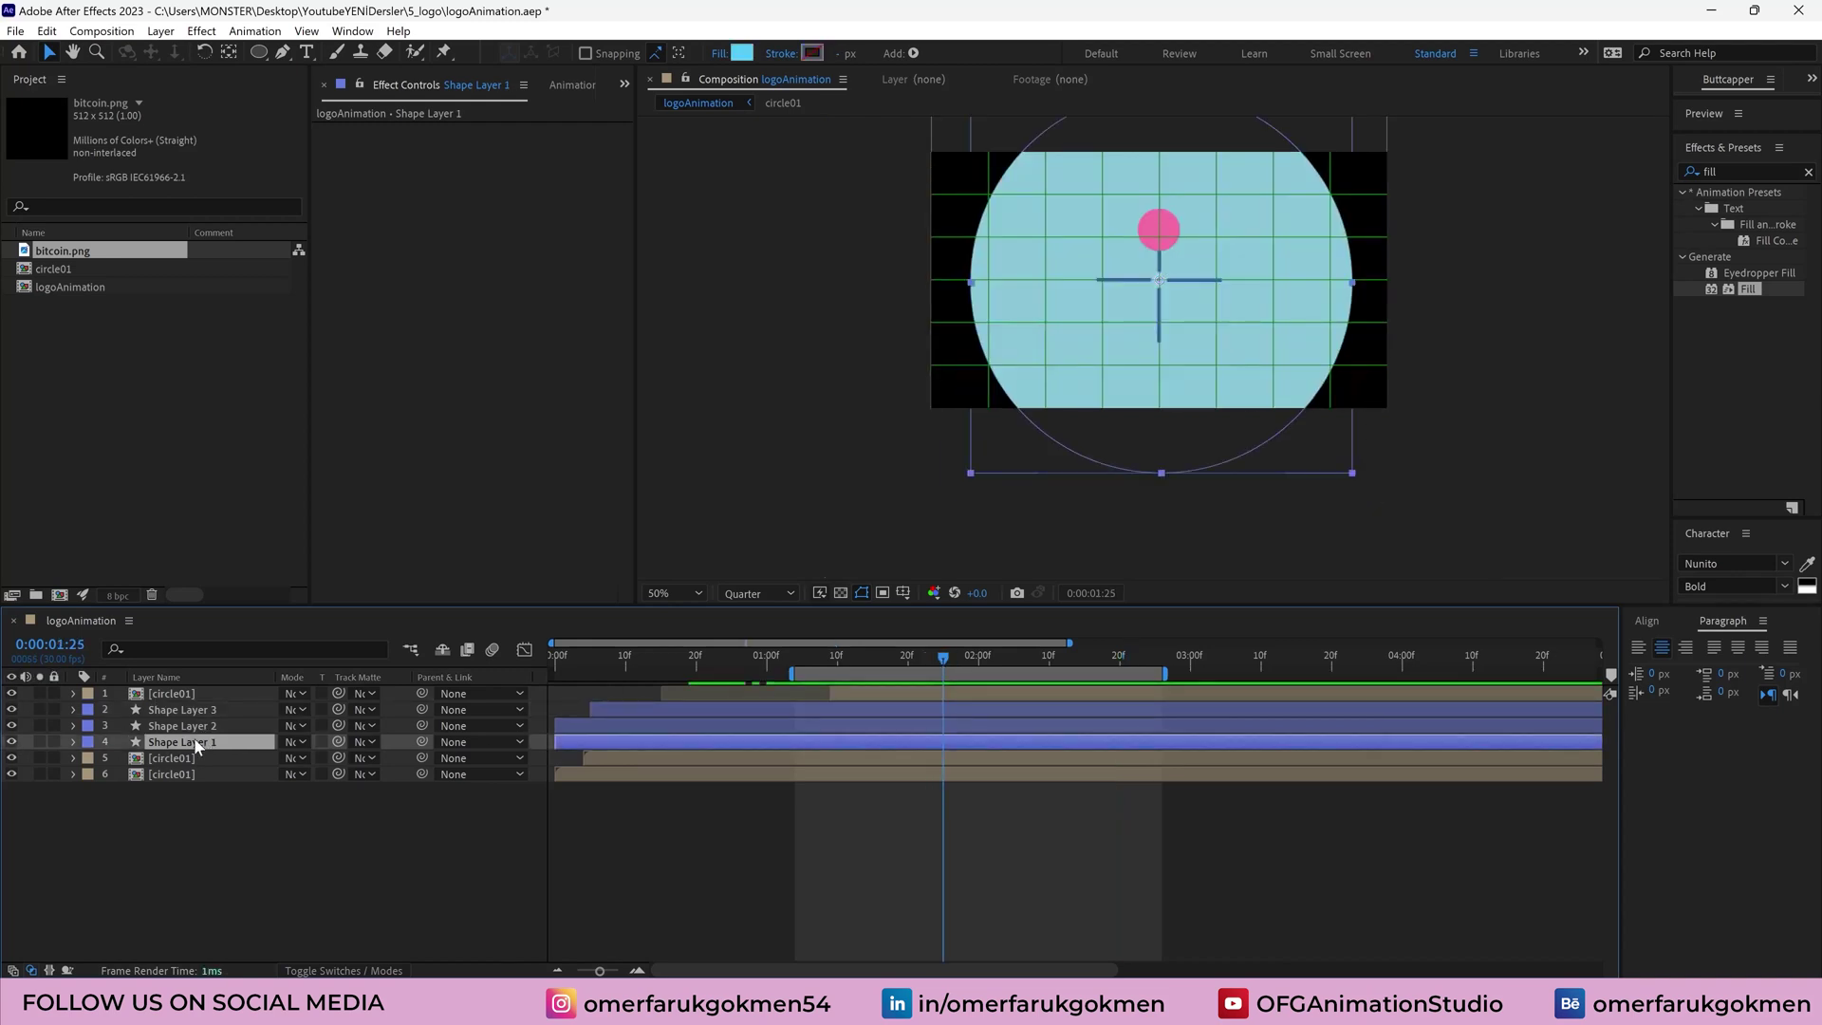
key(ctrl+d)
mouse_move(194, 738)
mouse_down()
mouse_move(193, 687)
mouse_move(195, 703)
mouse_up()
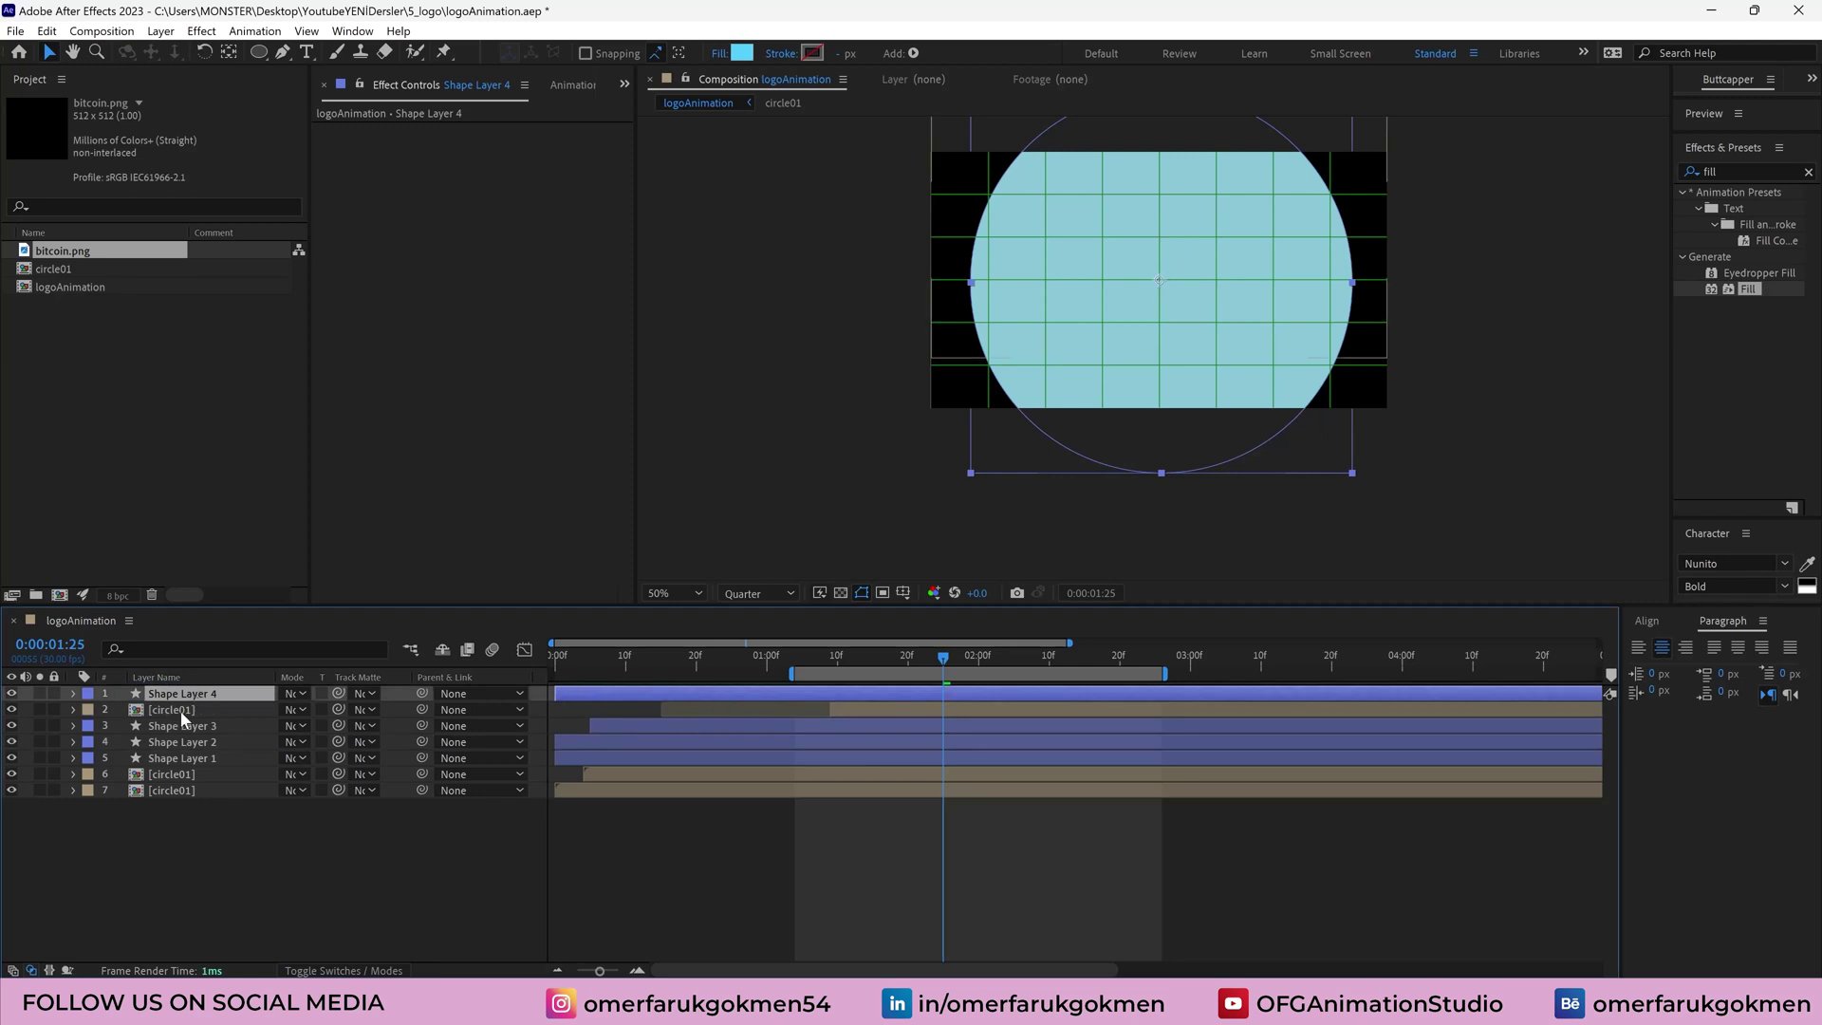
Trim the copy's start to about 0:00:01:17 and set its Scale keyframe at 0:00:02:12 to 115%
key(u)
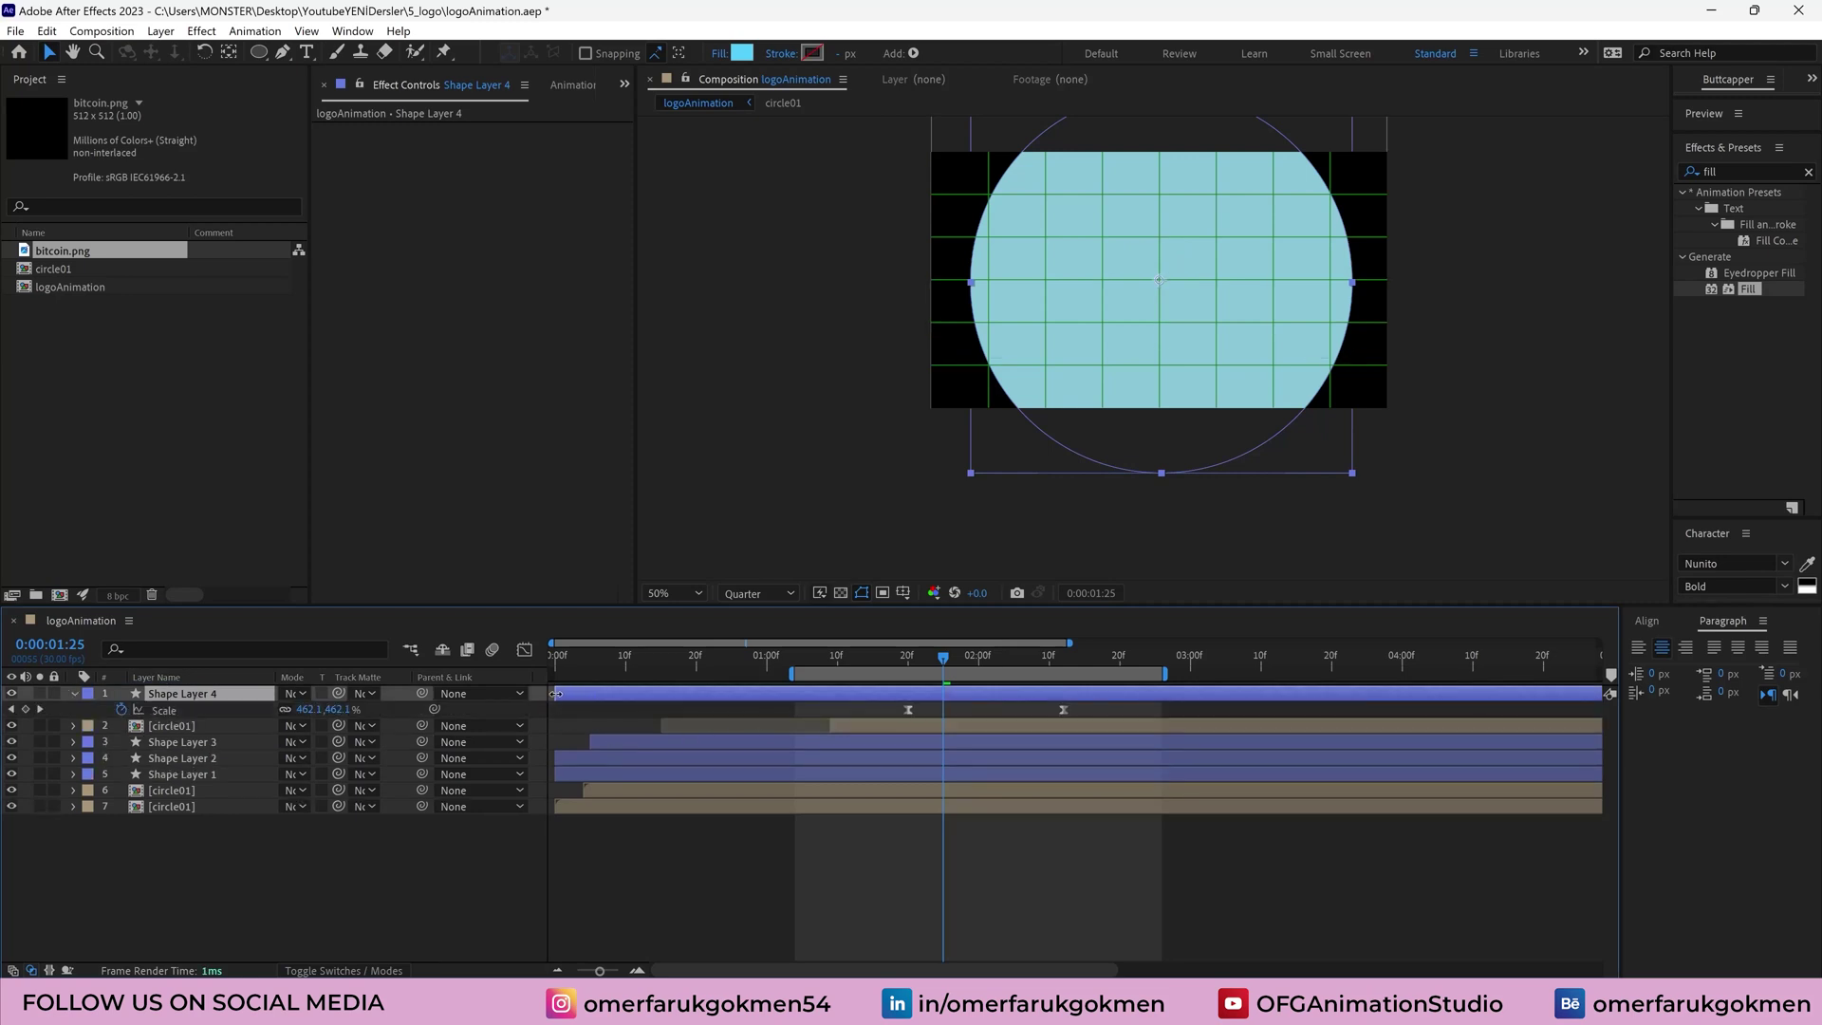
drag(557, 694, 1063, 664)
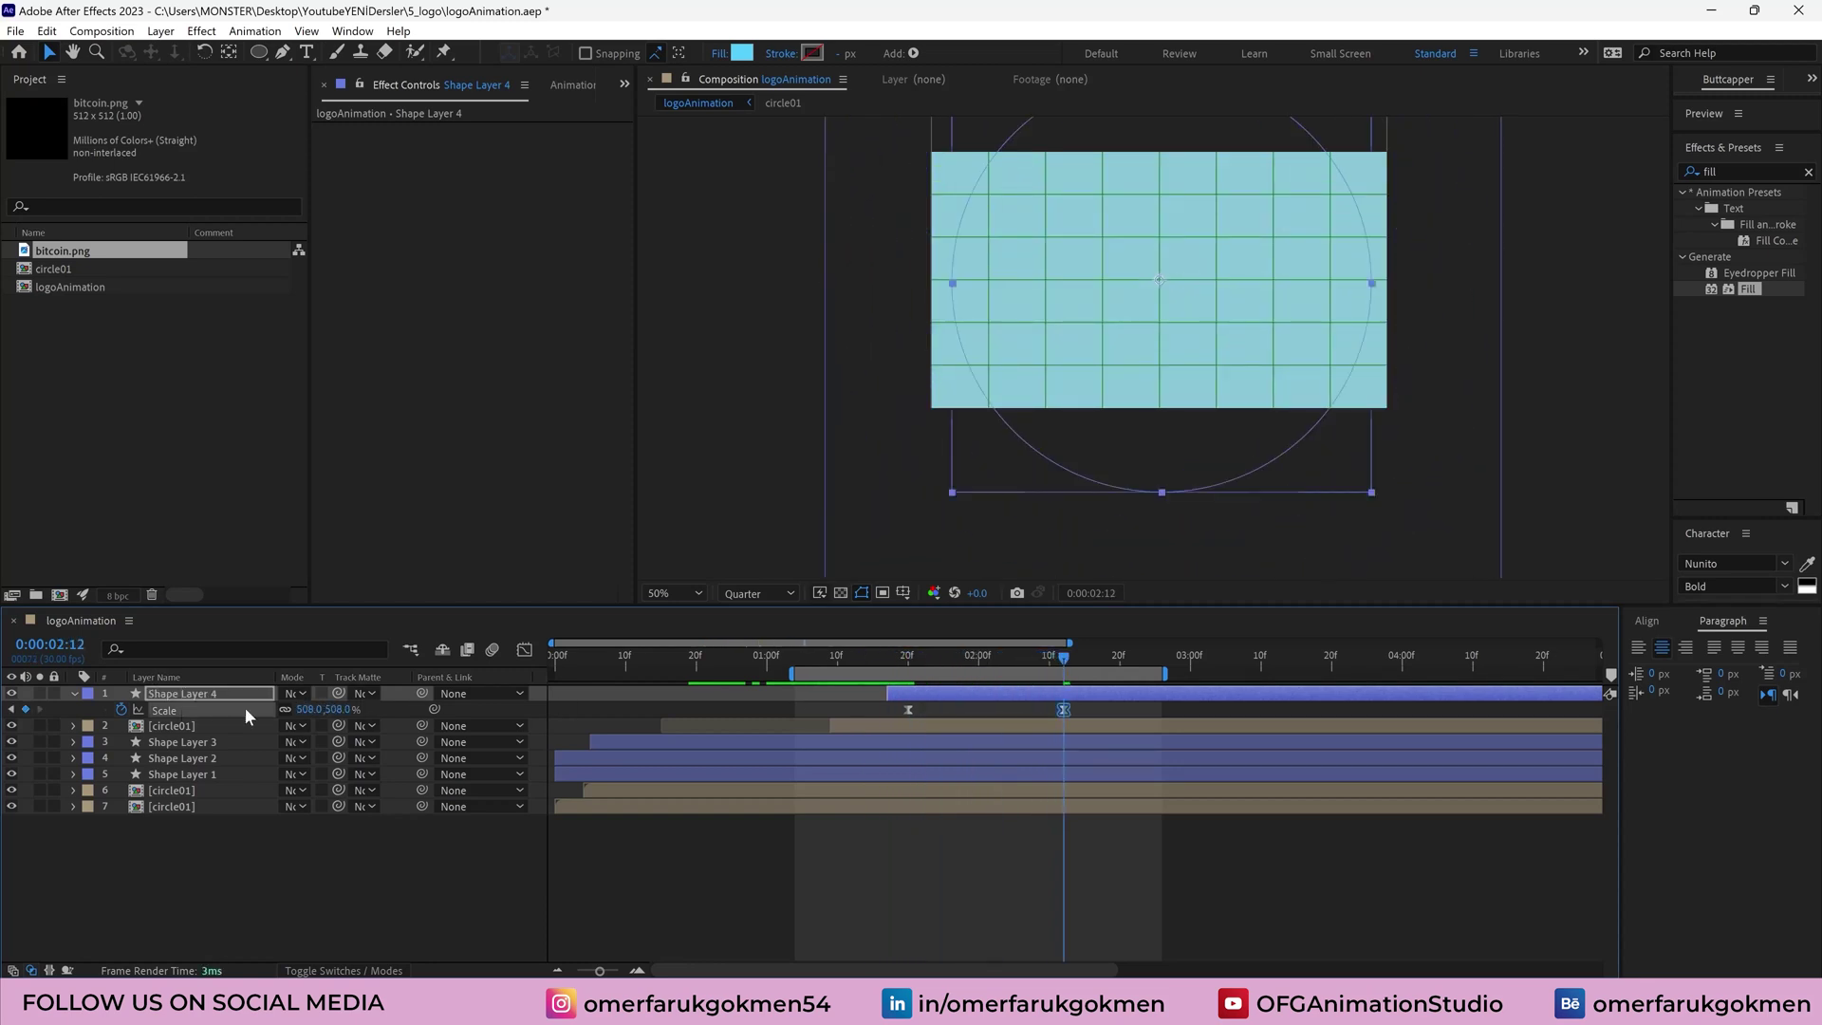
drag(309, 713, 7, 695)
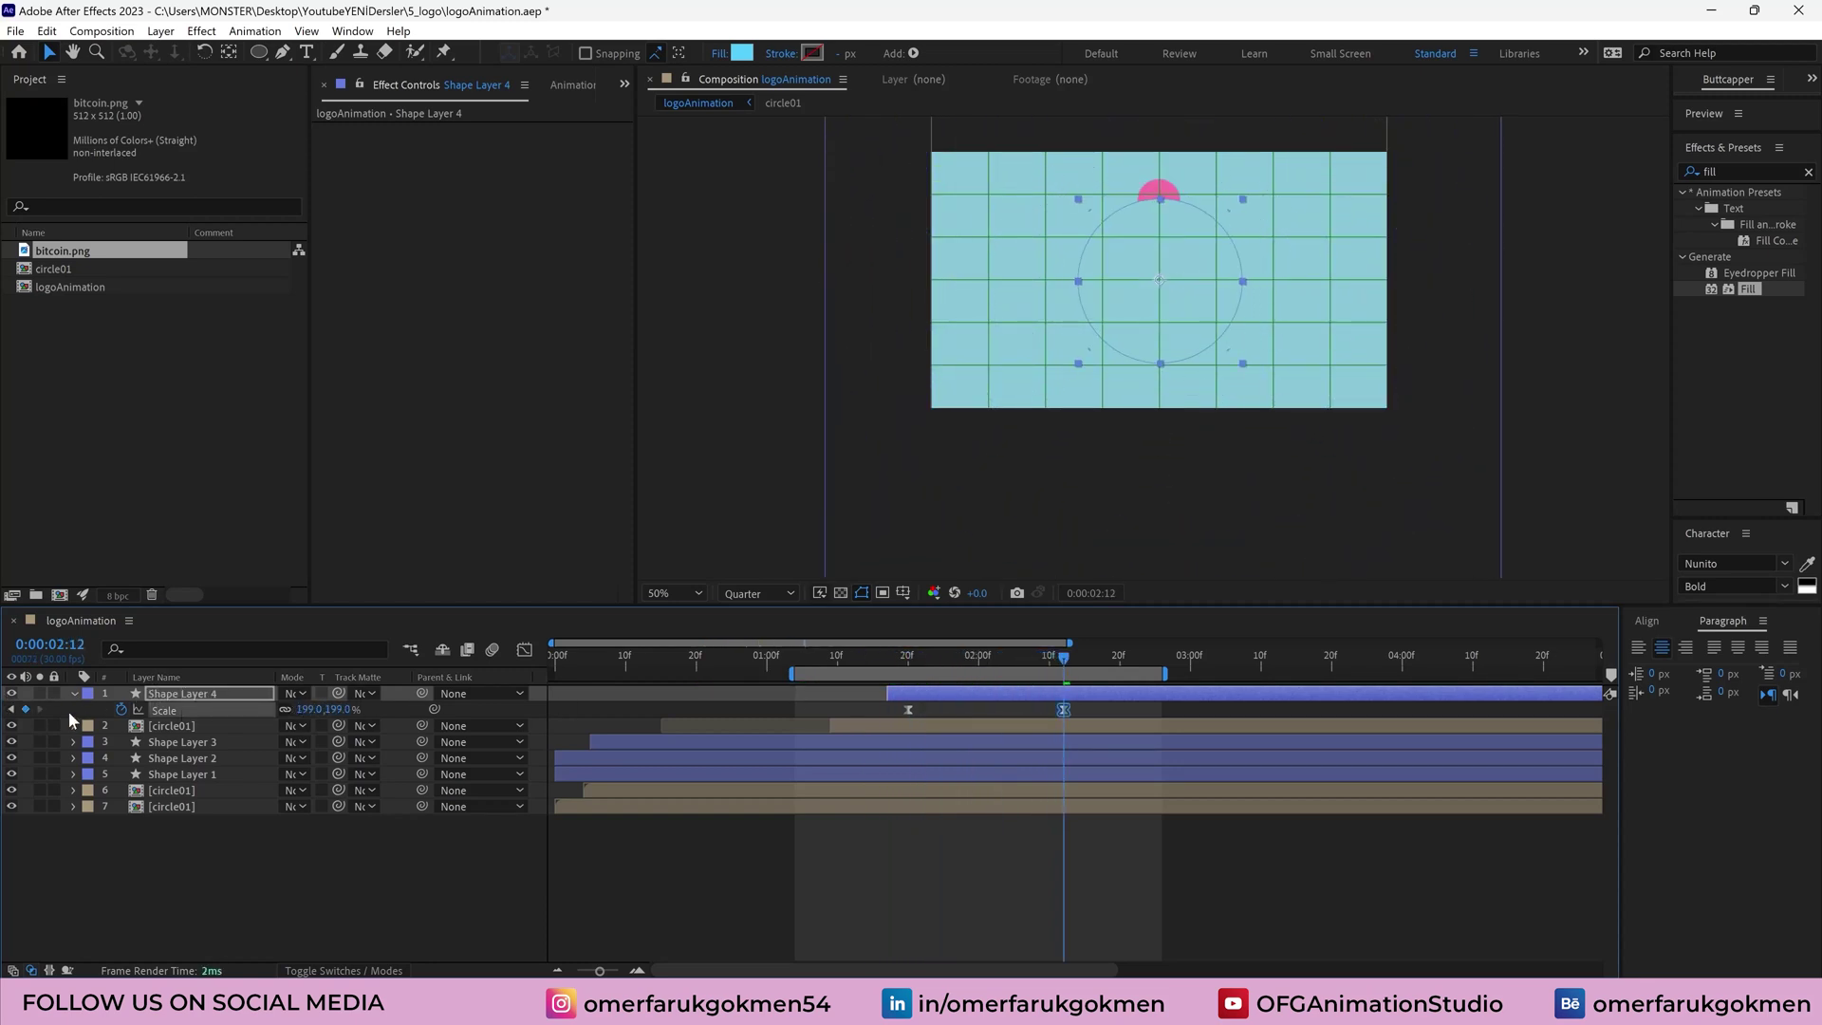
mouse_move(302, 712)
mouse_down()
mouse_move(228, 719)
mouse_move(320, 711)
mouse_up()
click(226, 724)
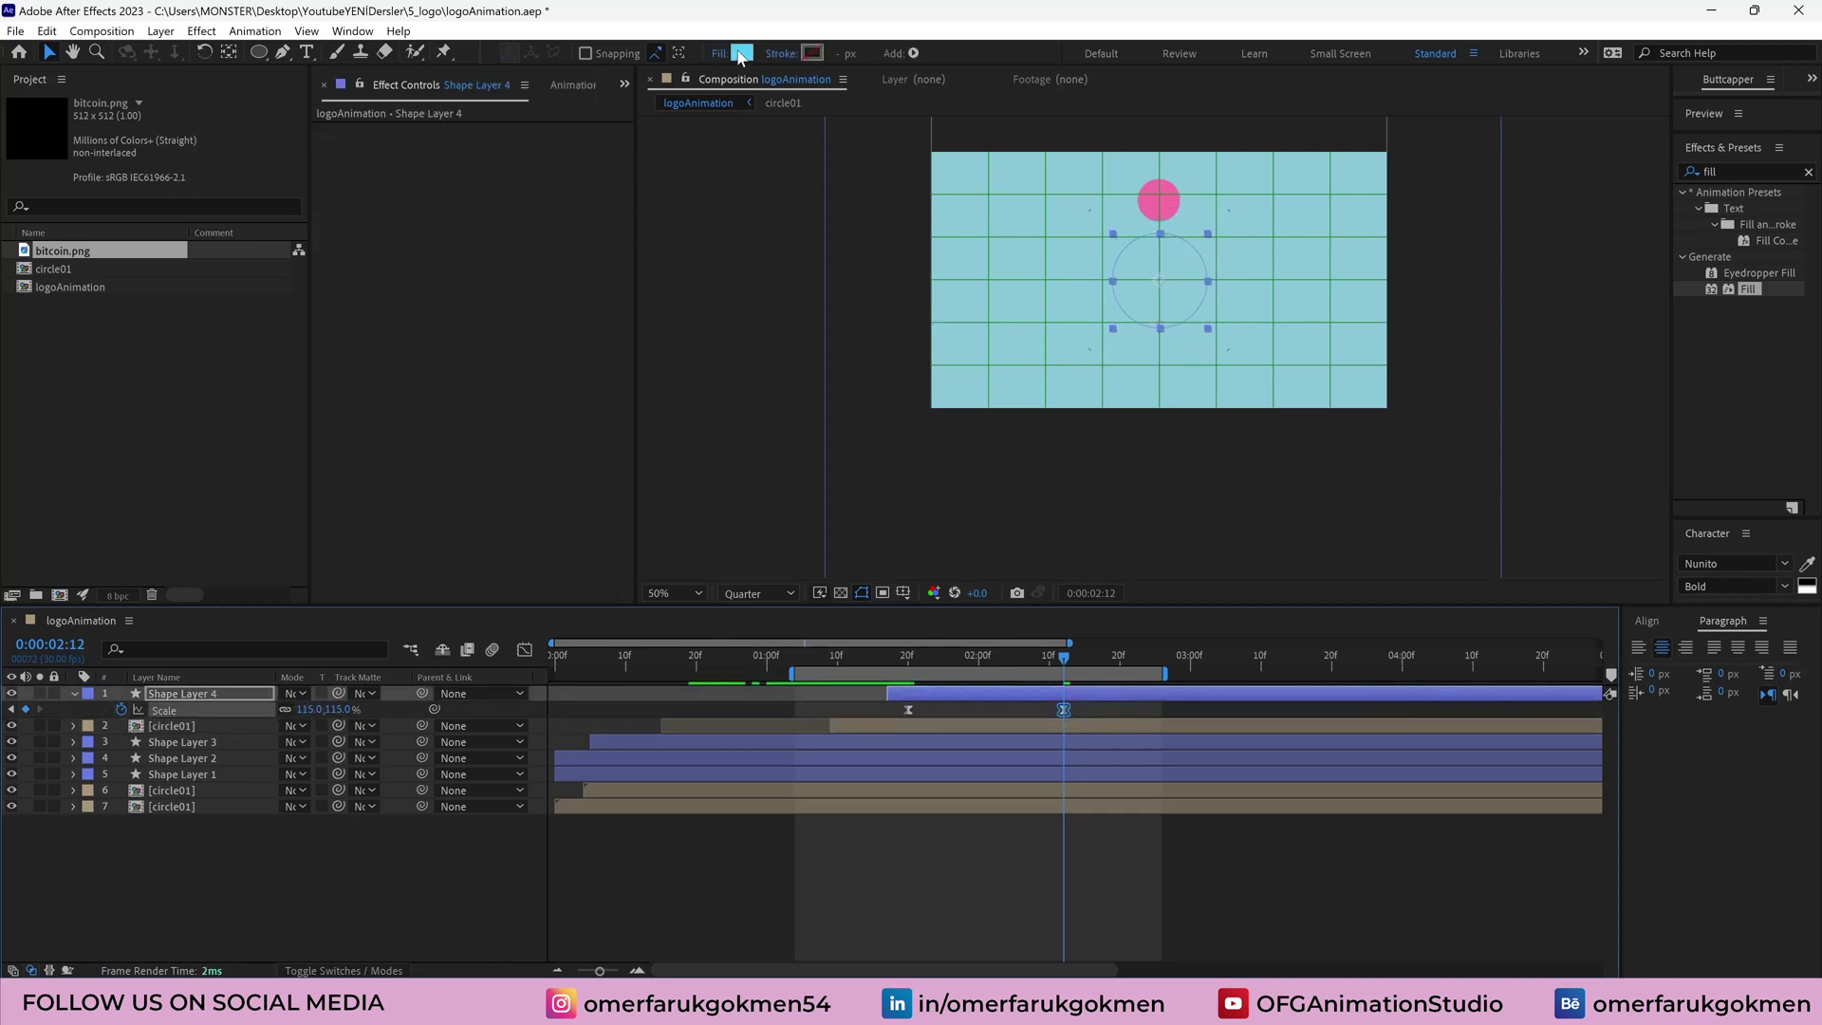
Change the copied circle's fill color to orange, F8932B
click(741, 54)
drag(526, 289, 525, 504)
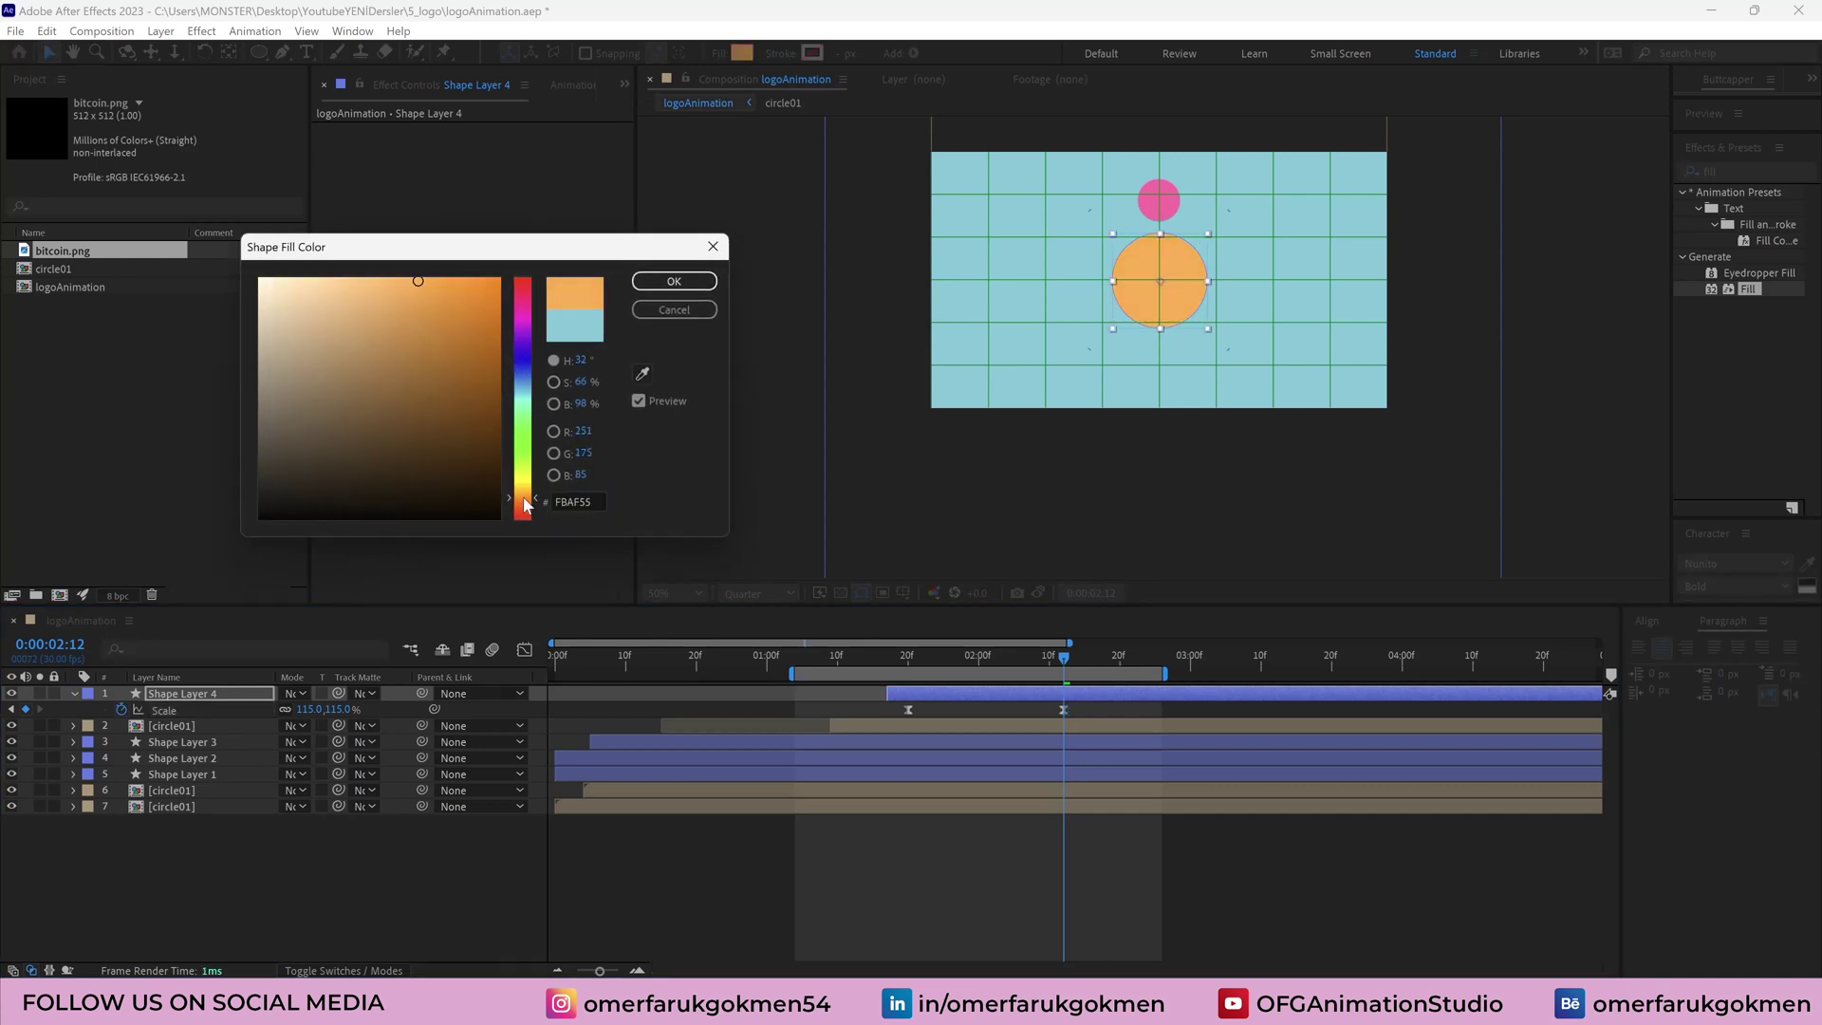
click(448, 278)
click(674, 281)
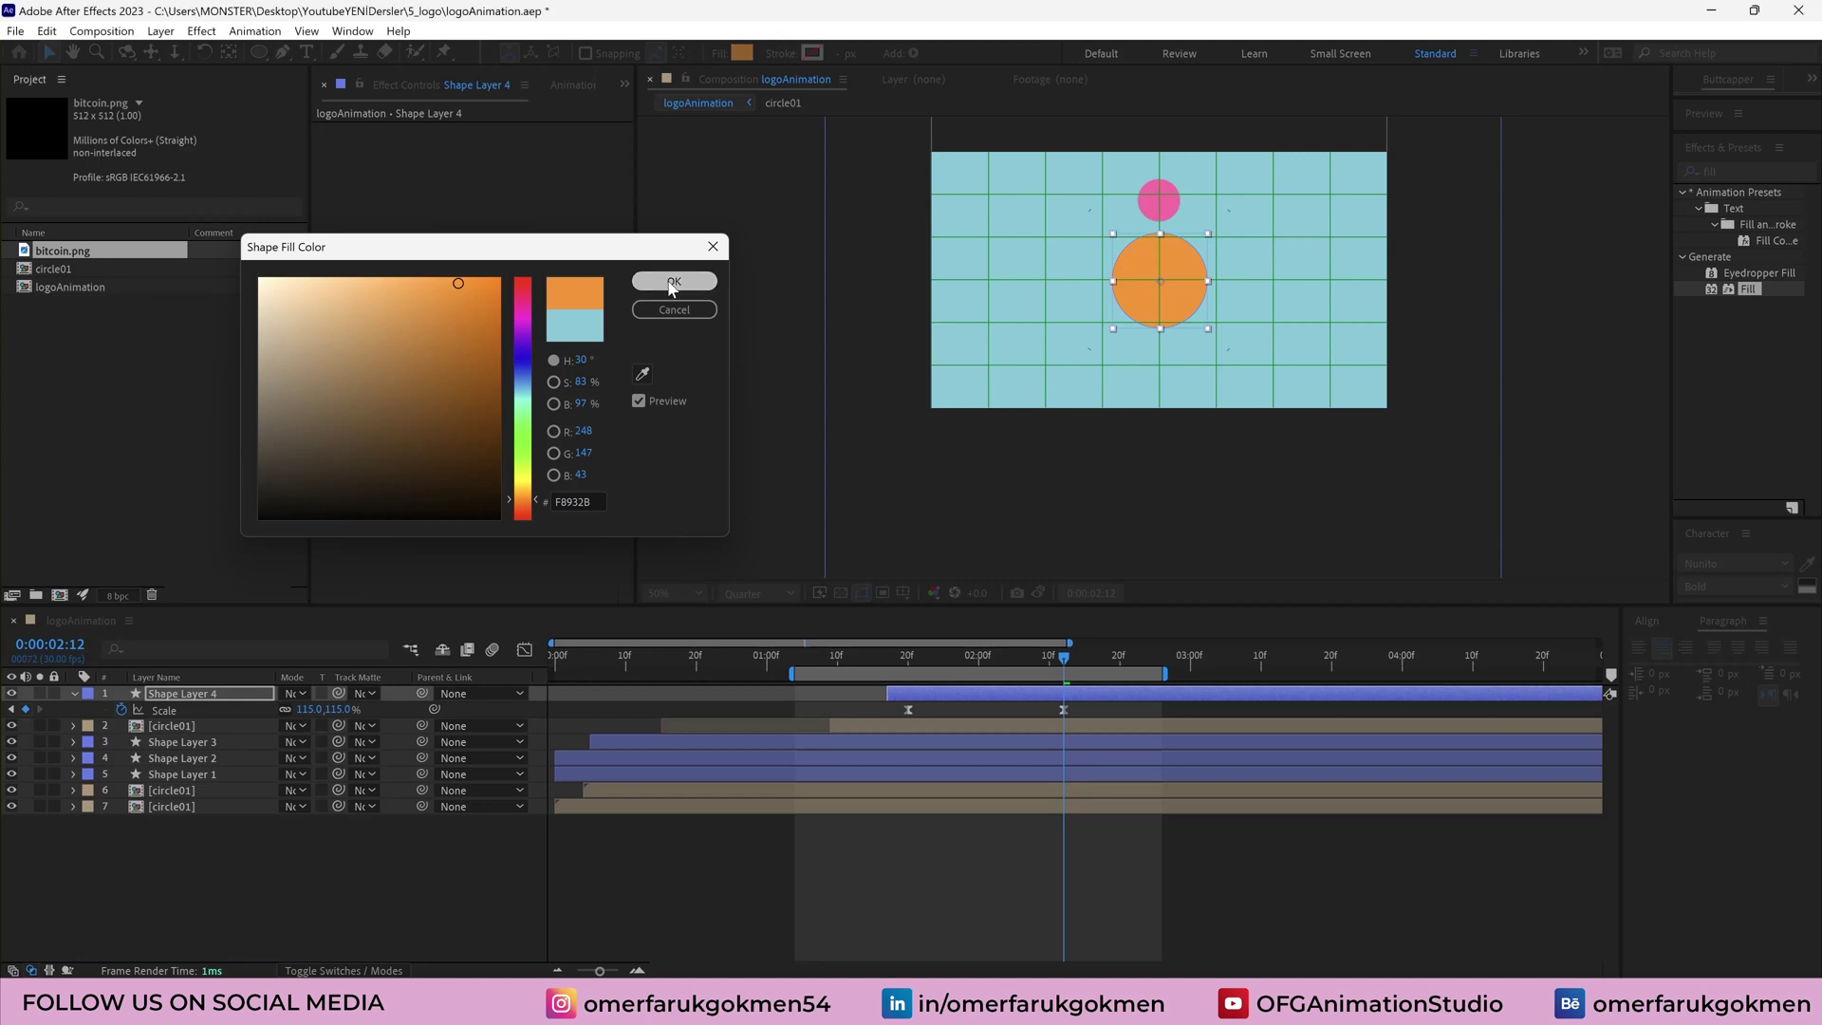
Retime the orange circle to start at about 0:00:02:18 with its Scale animation ending at about 0:00:03:02, and save the project after previewing
drag(995, 664, 1126, 683)
drag(974, 696, 1059, 696)
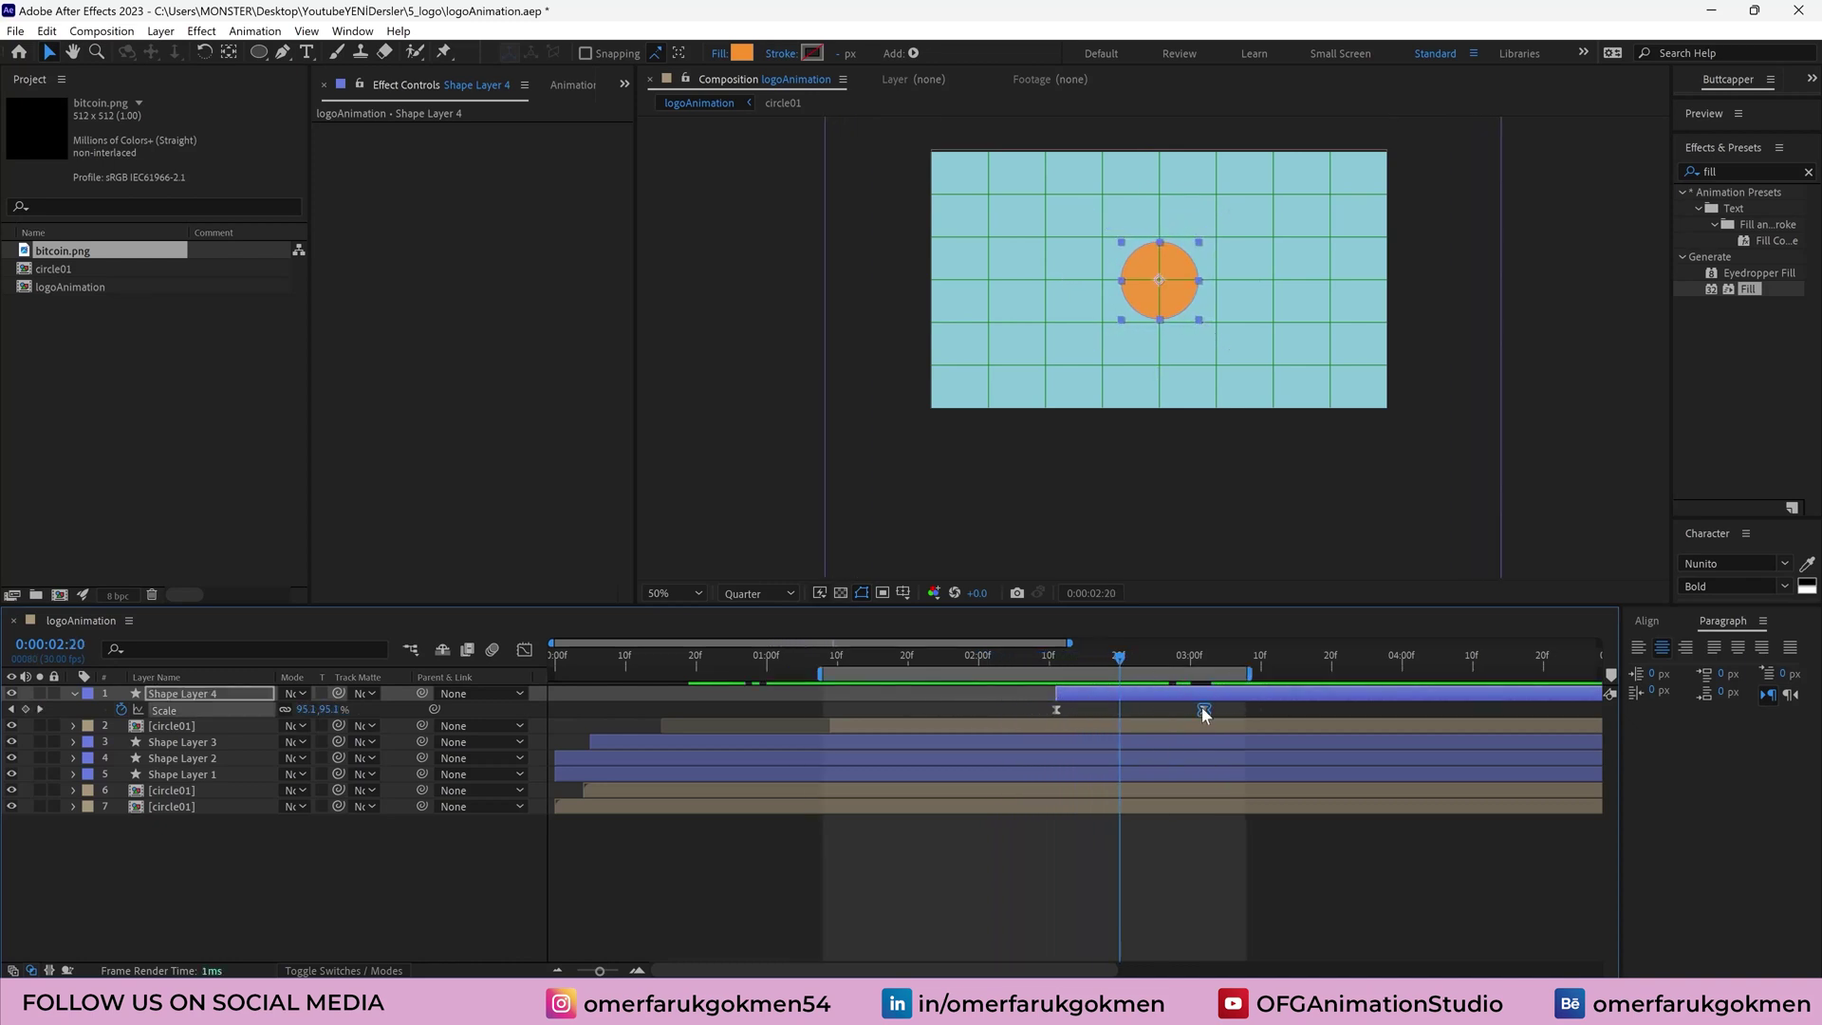
drag(1201, 708, 1147, 709)
click(1017, 658)
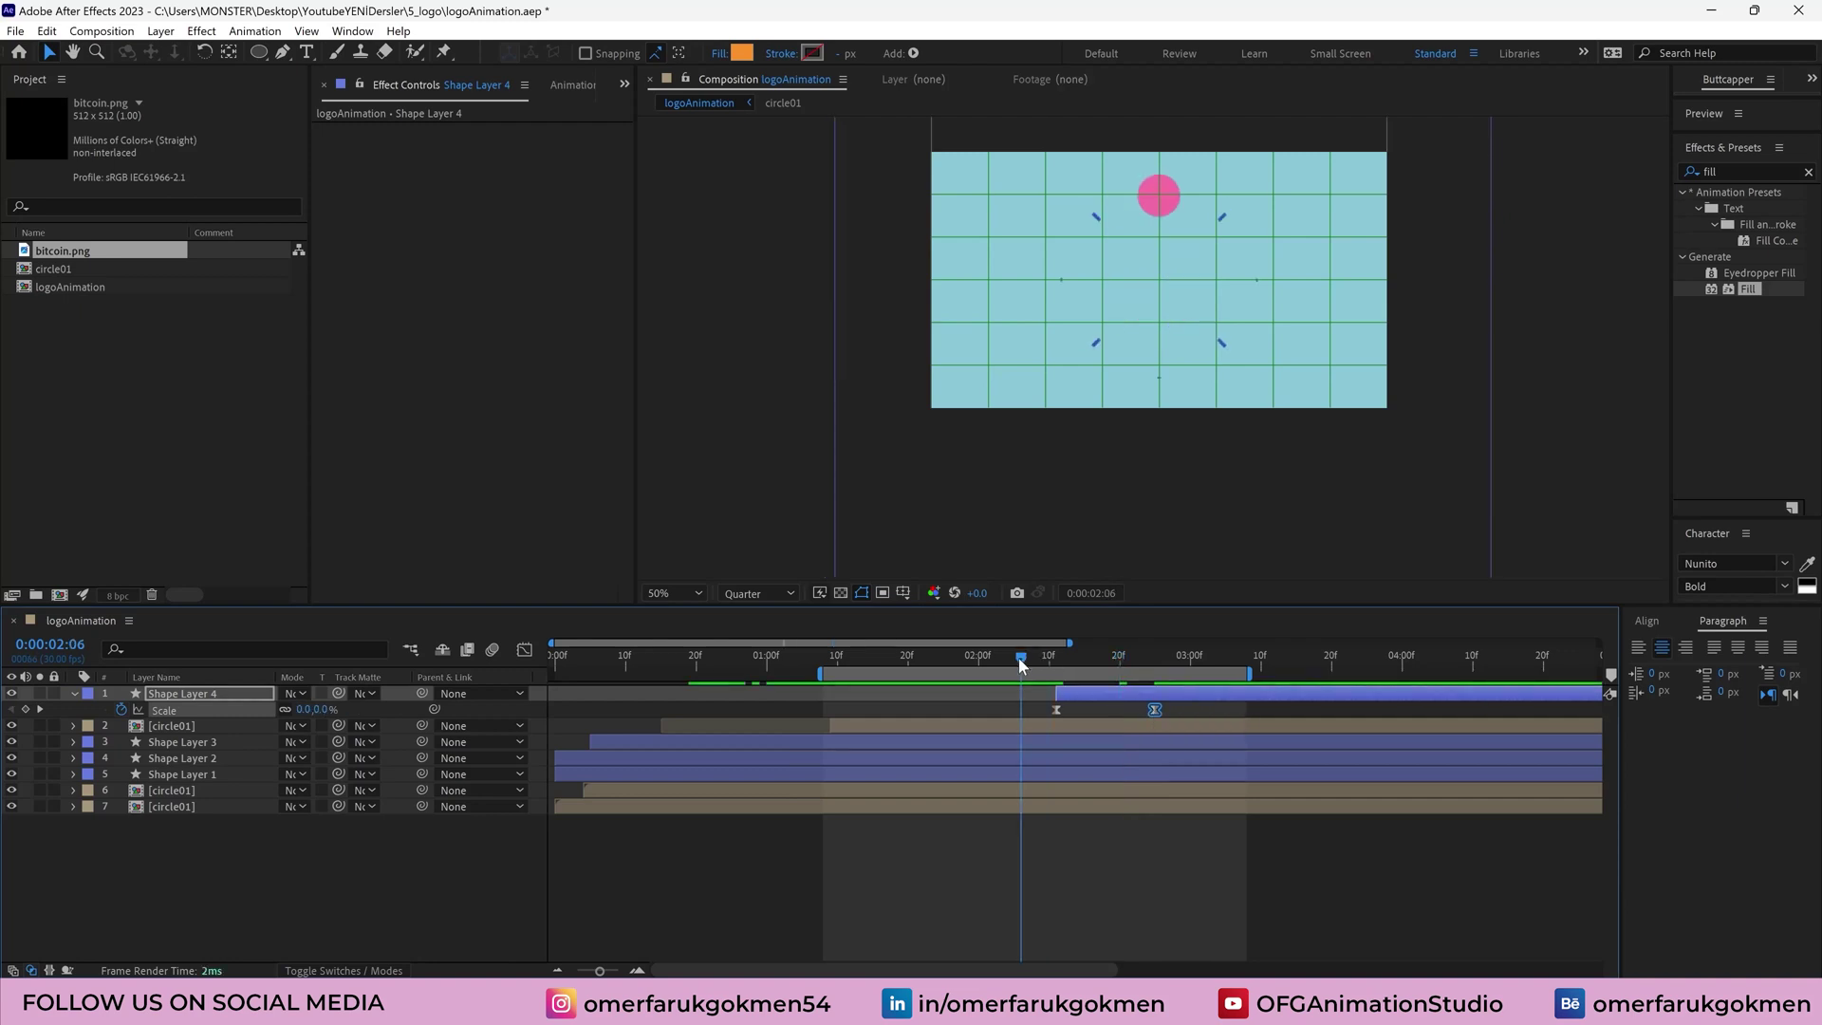
drag(1019, 657, 1146, 691)
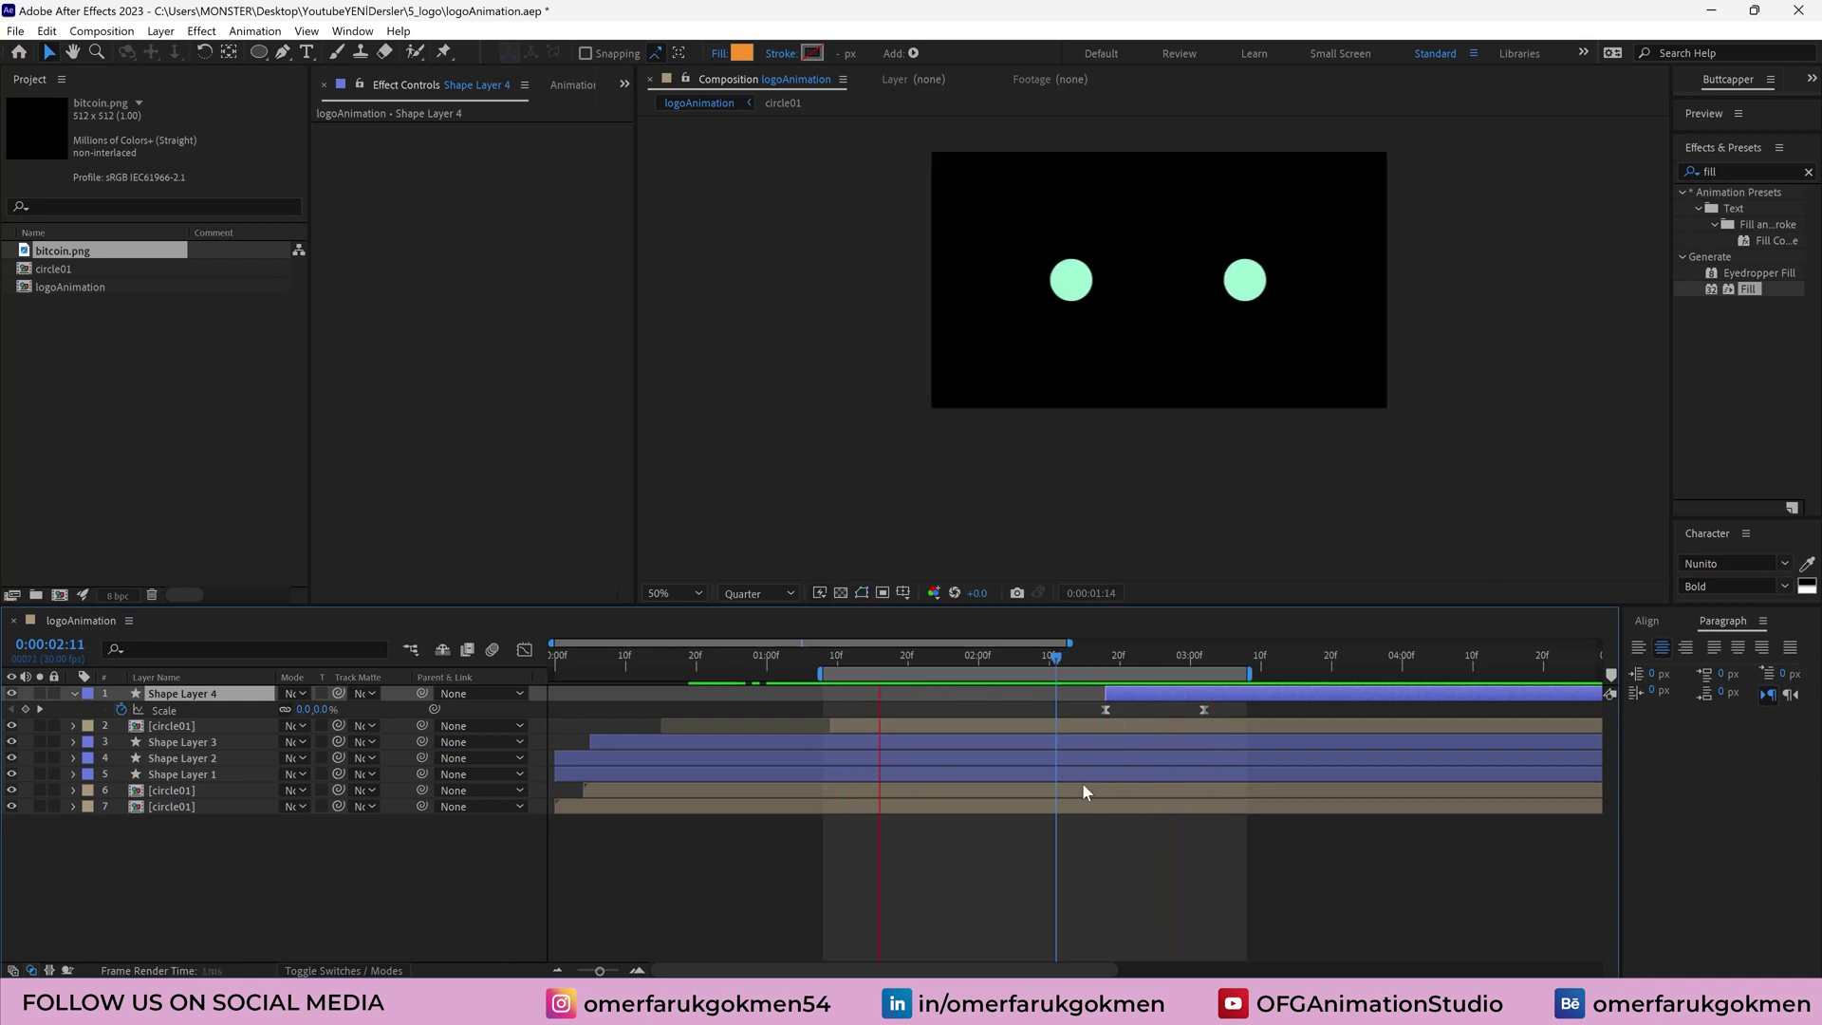
key(space)
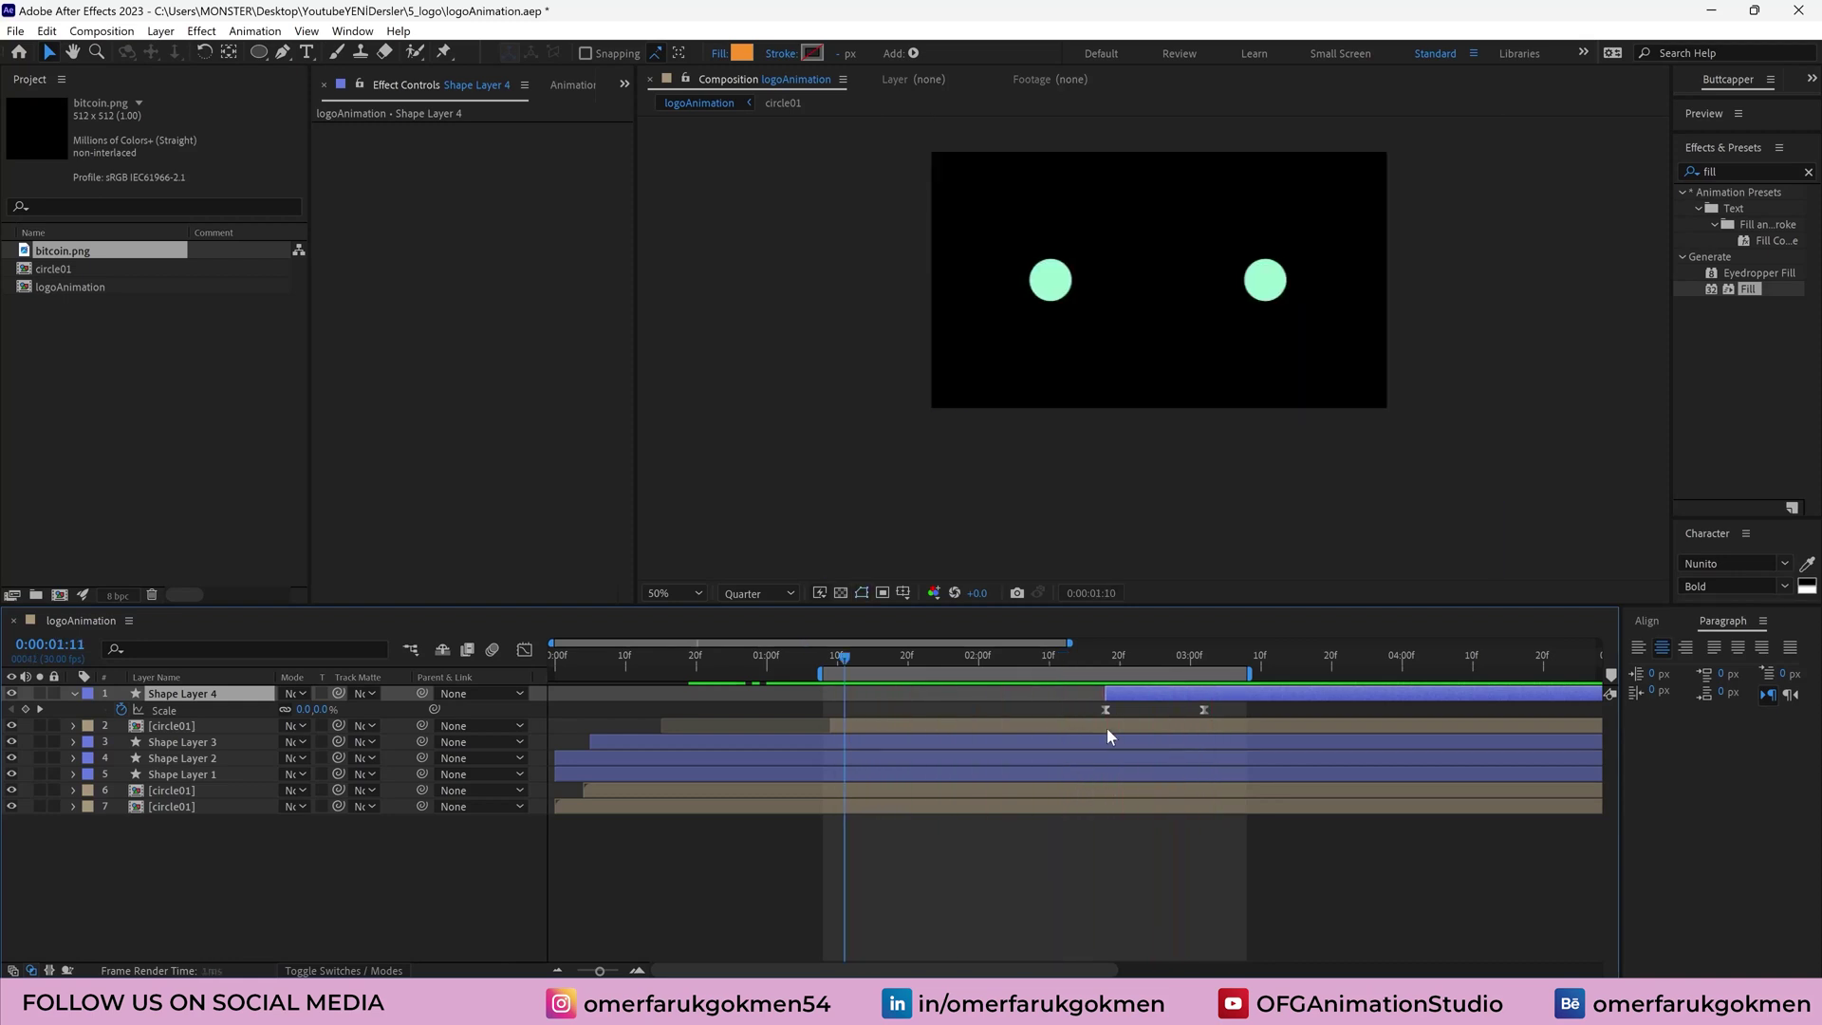
drag(1075, 656, 1145, 686)
click(1154, 707)
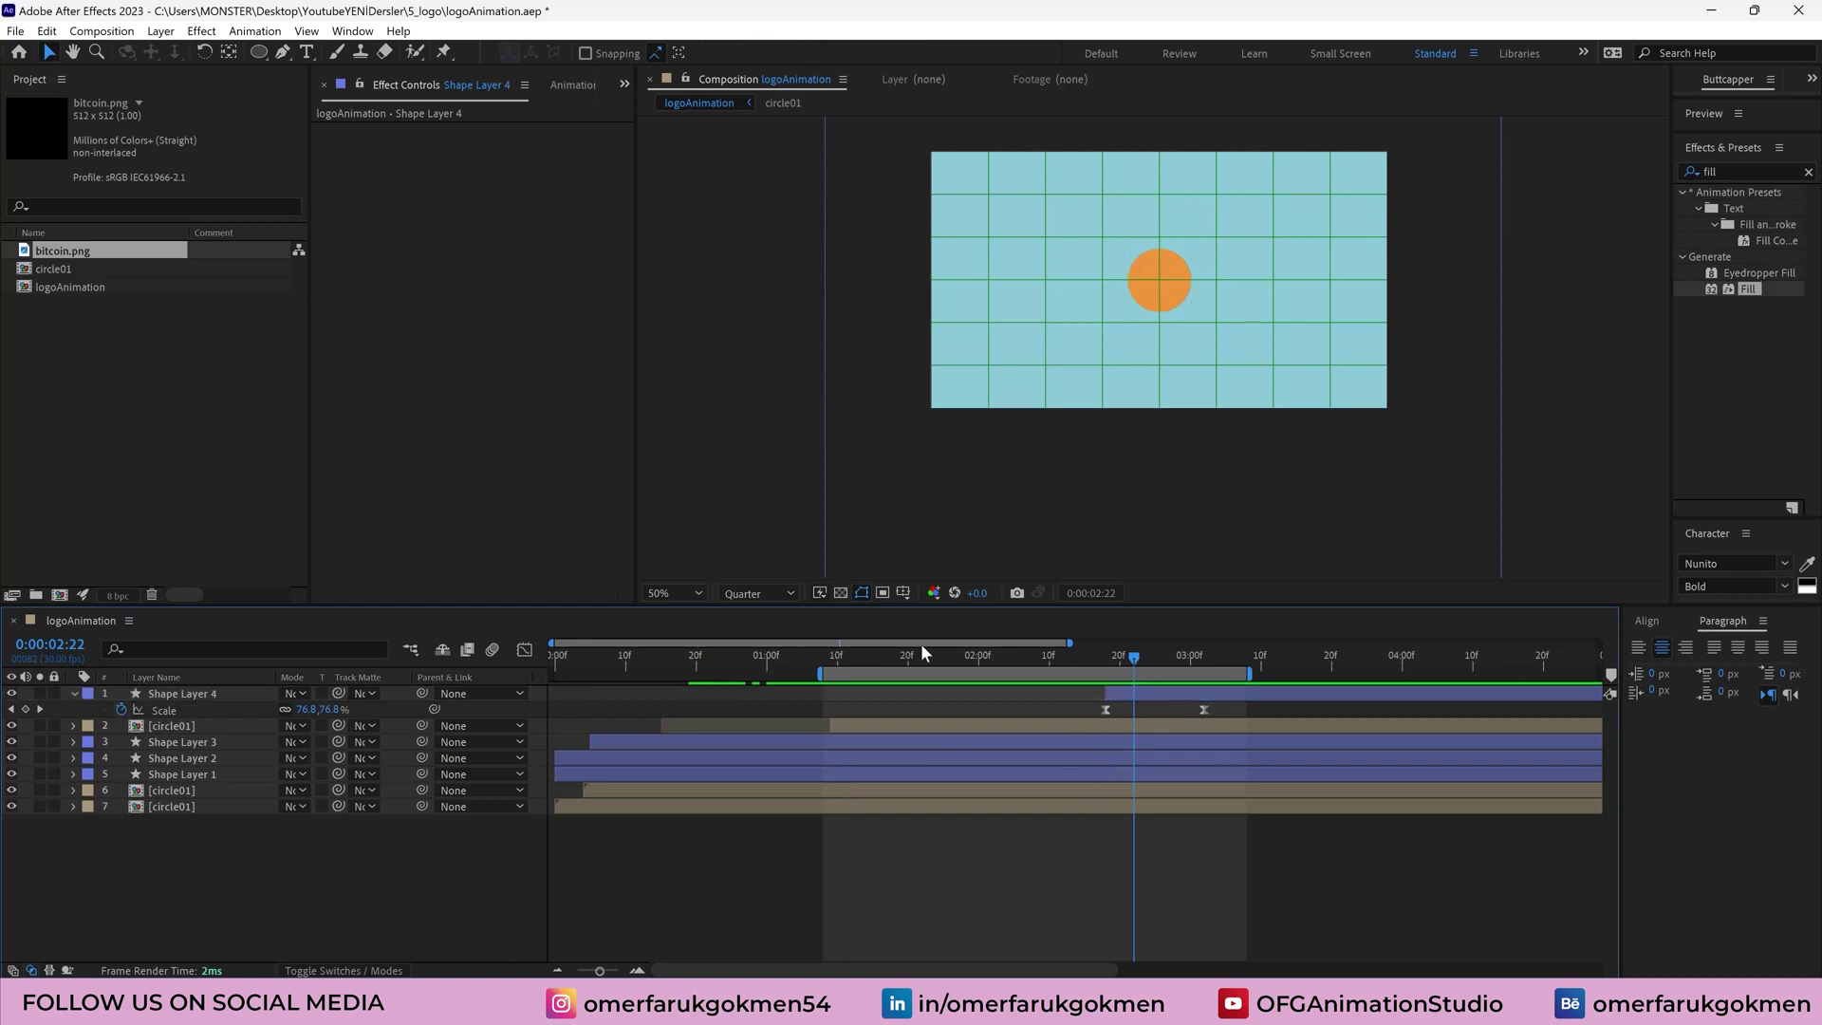
key(ctrl+s)
Place bitcoin.png as the top layer, starting at about 0:00:02:18 and scaled to 37%
click(71, 252)
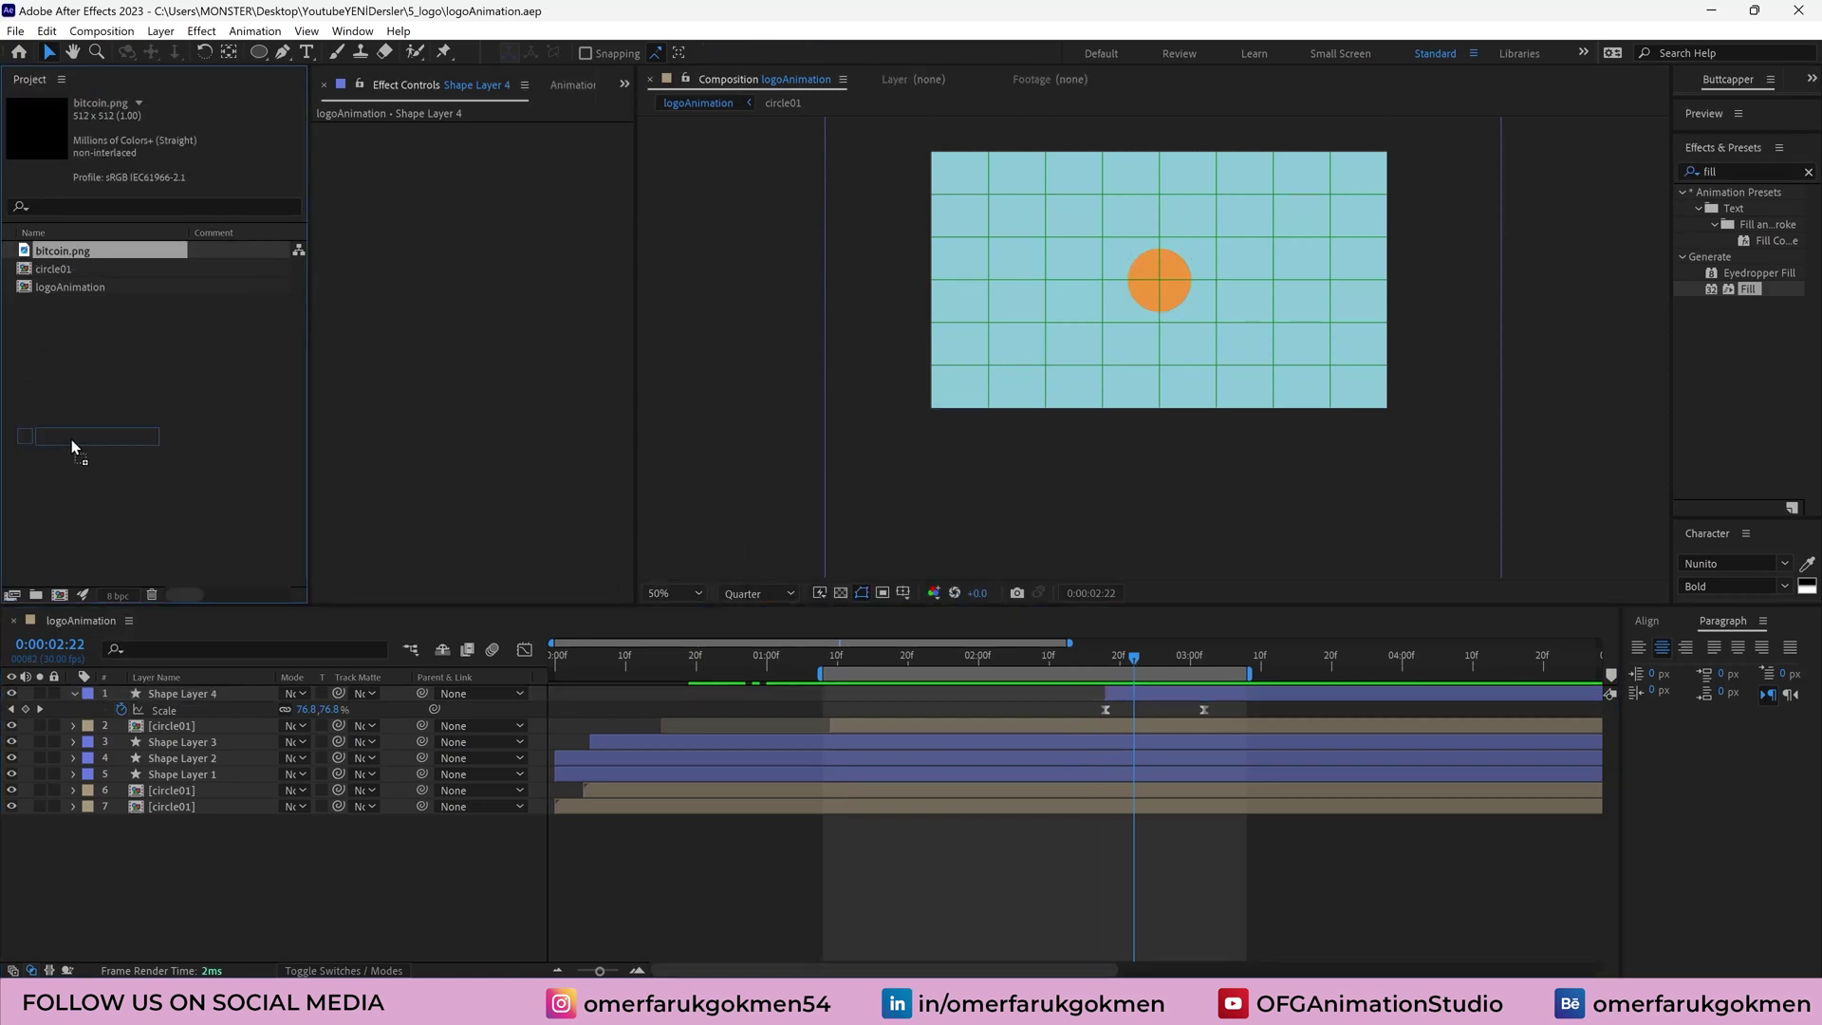
drag(171, 681, 173, 692)
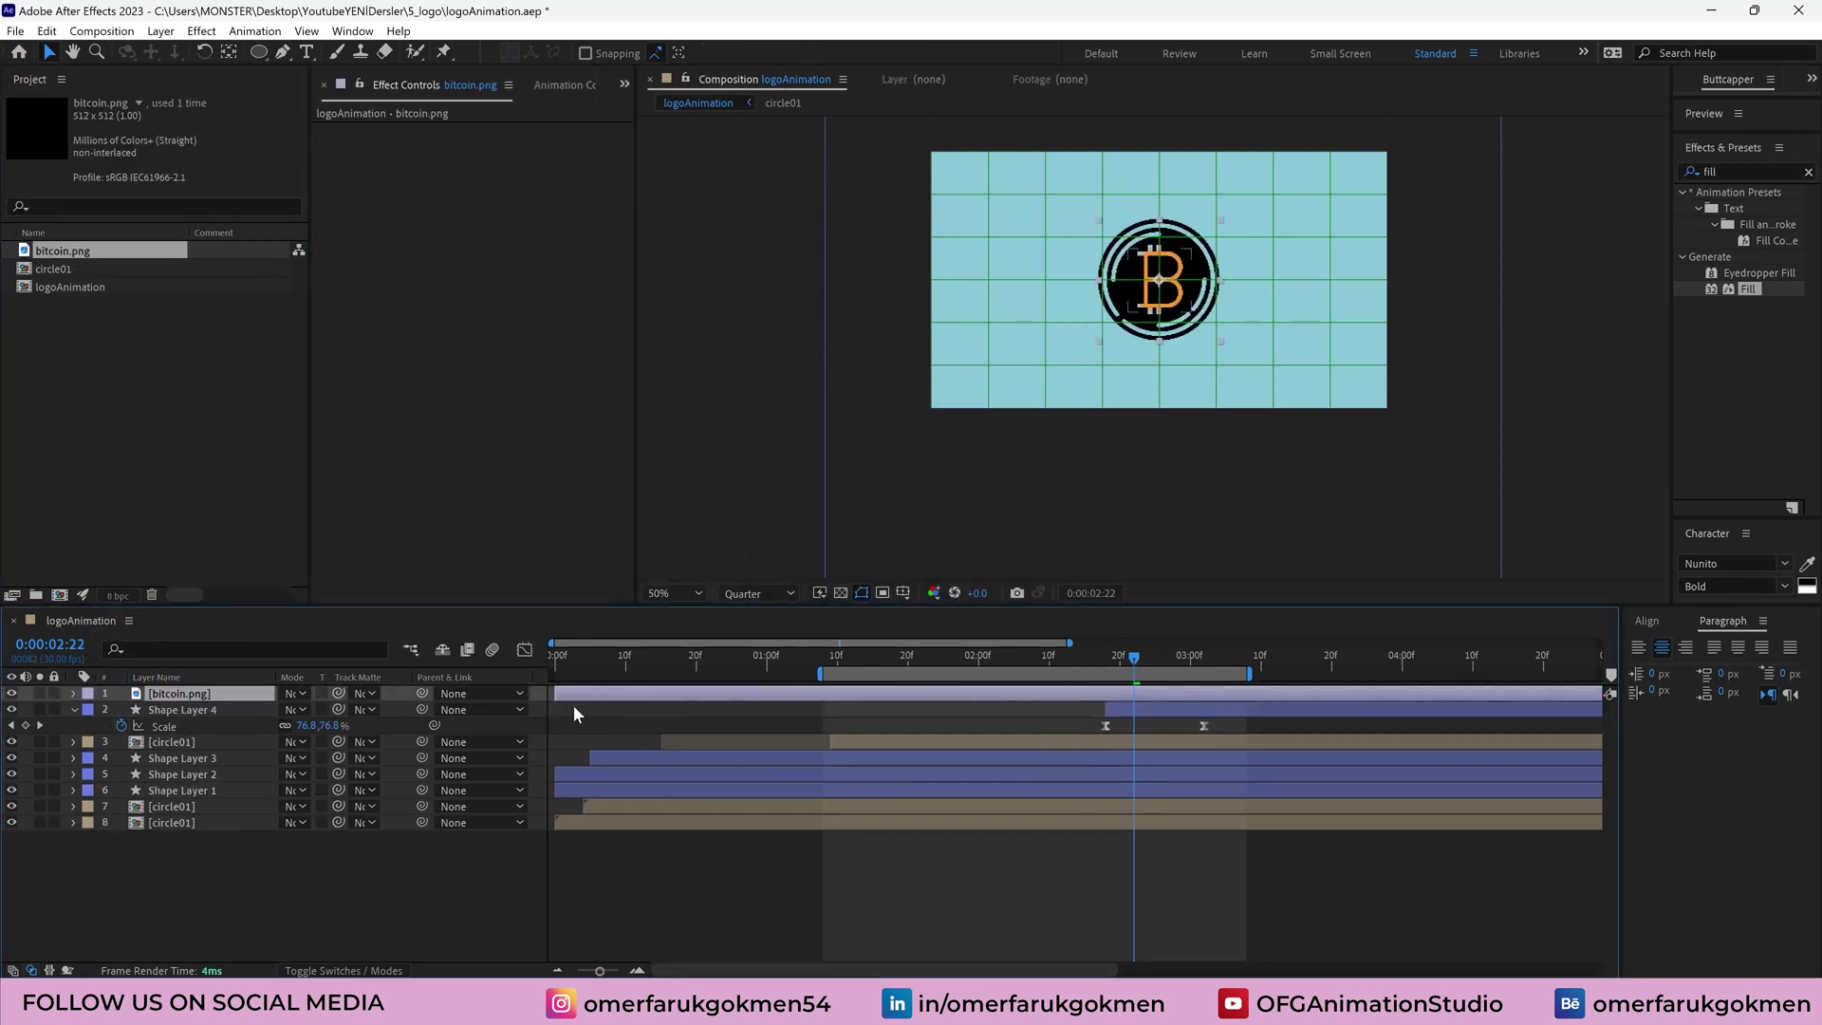
drag(559, 697, 1092, 699)
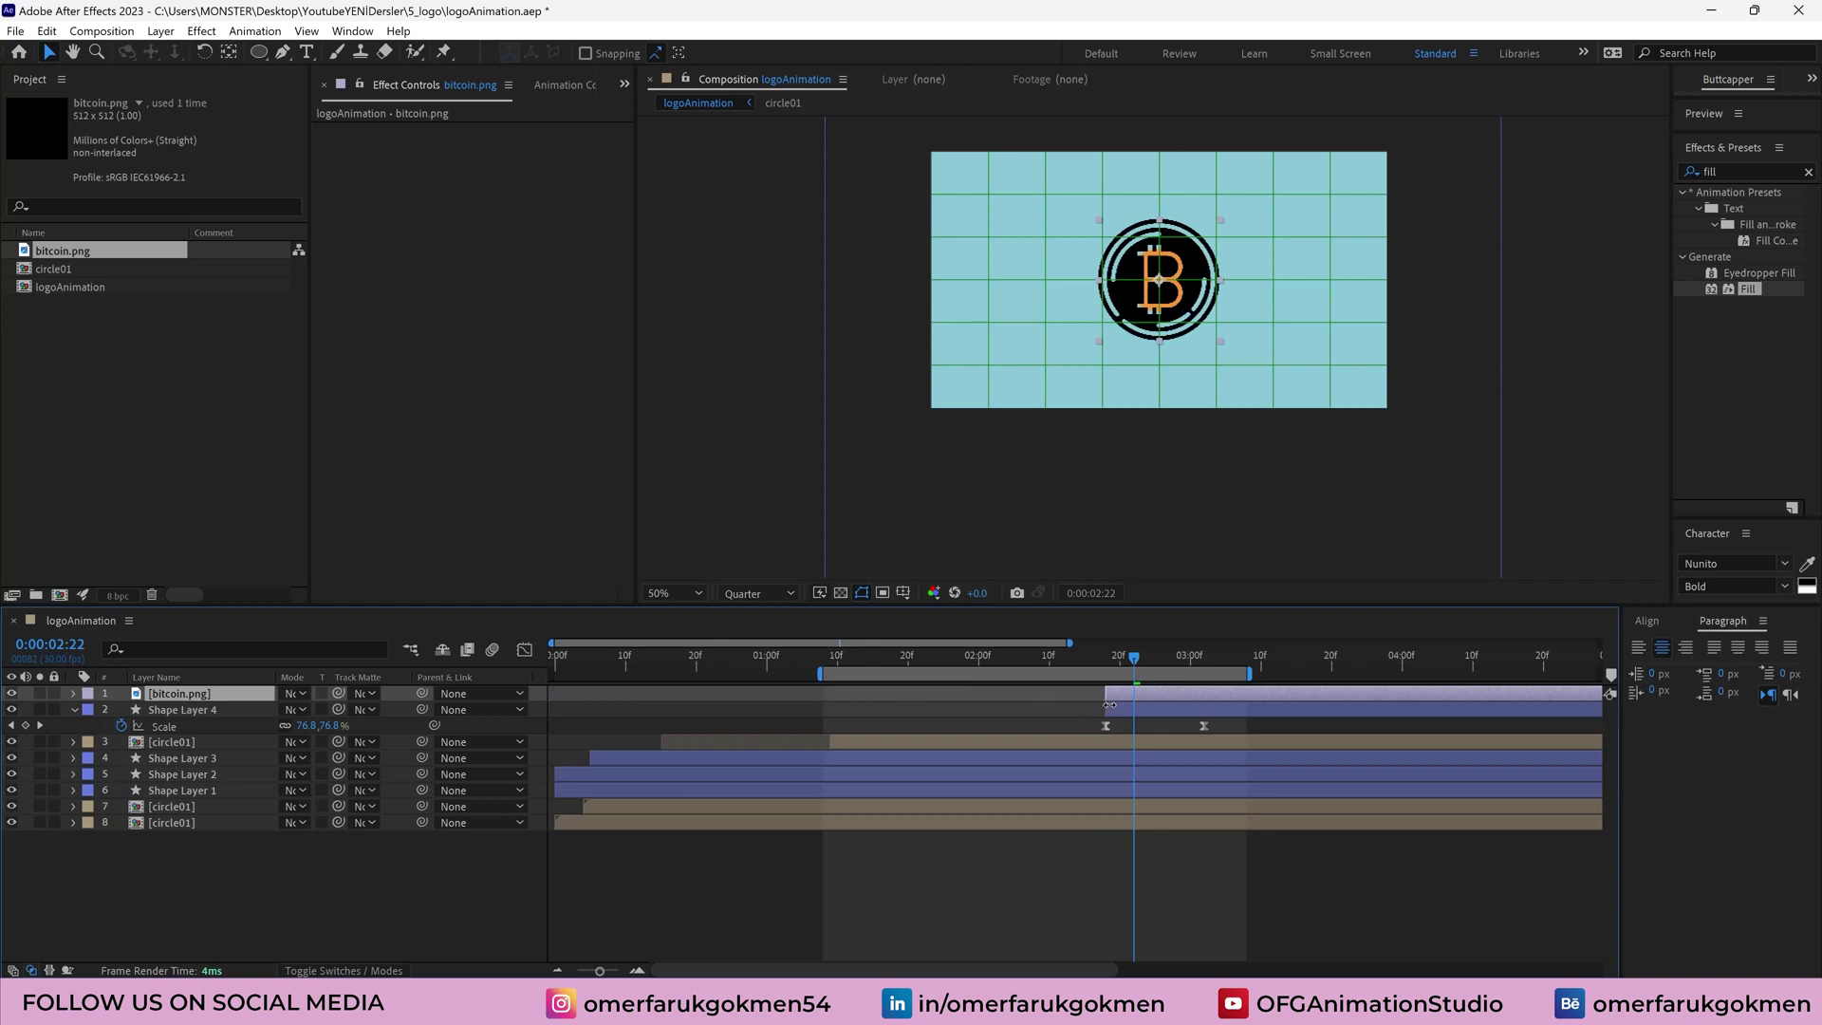
key(s)
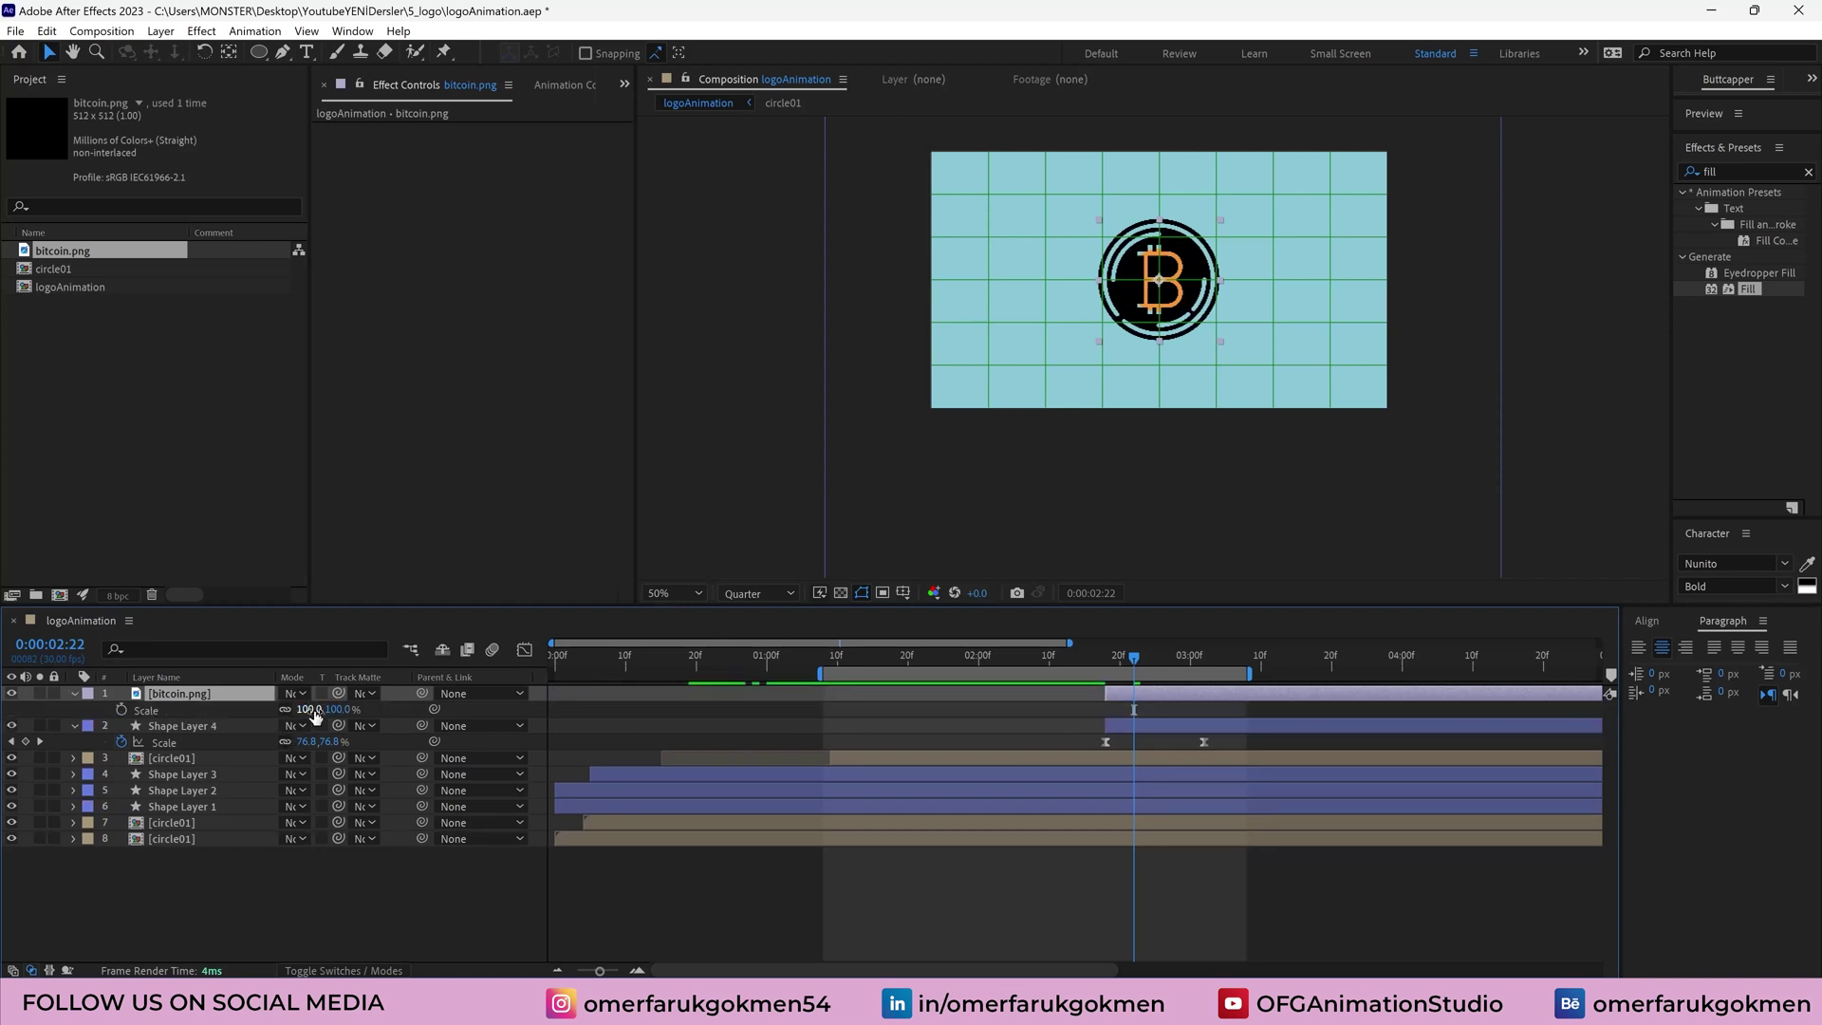
drag(316, 716, 263, 719)
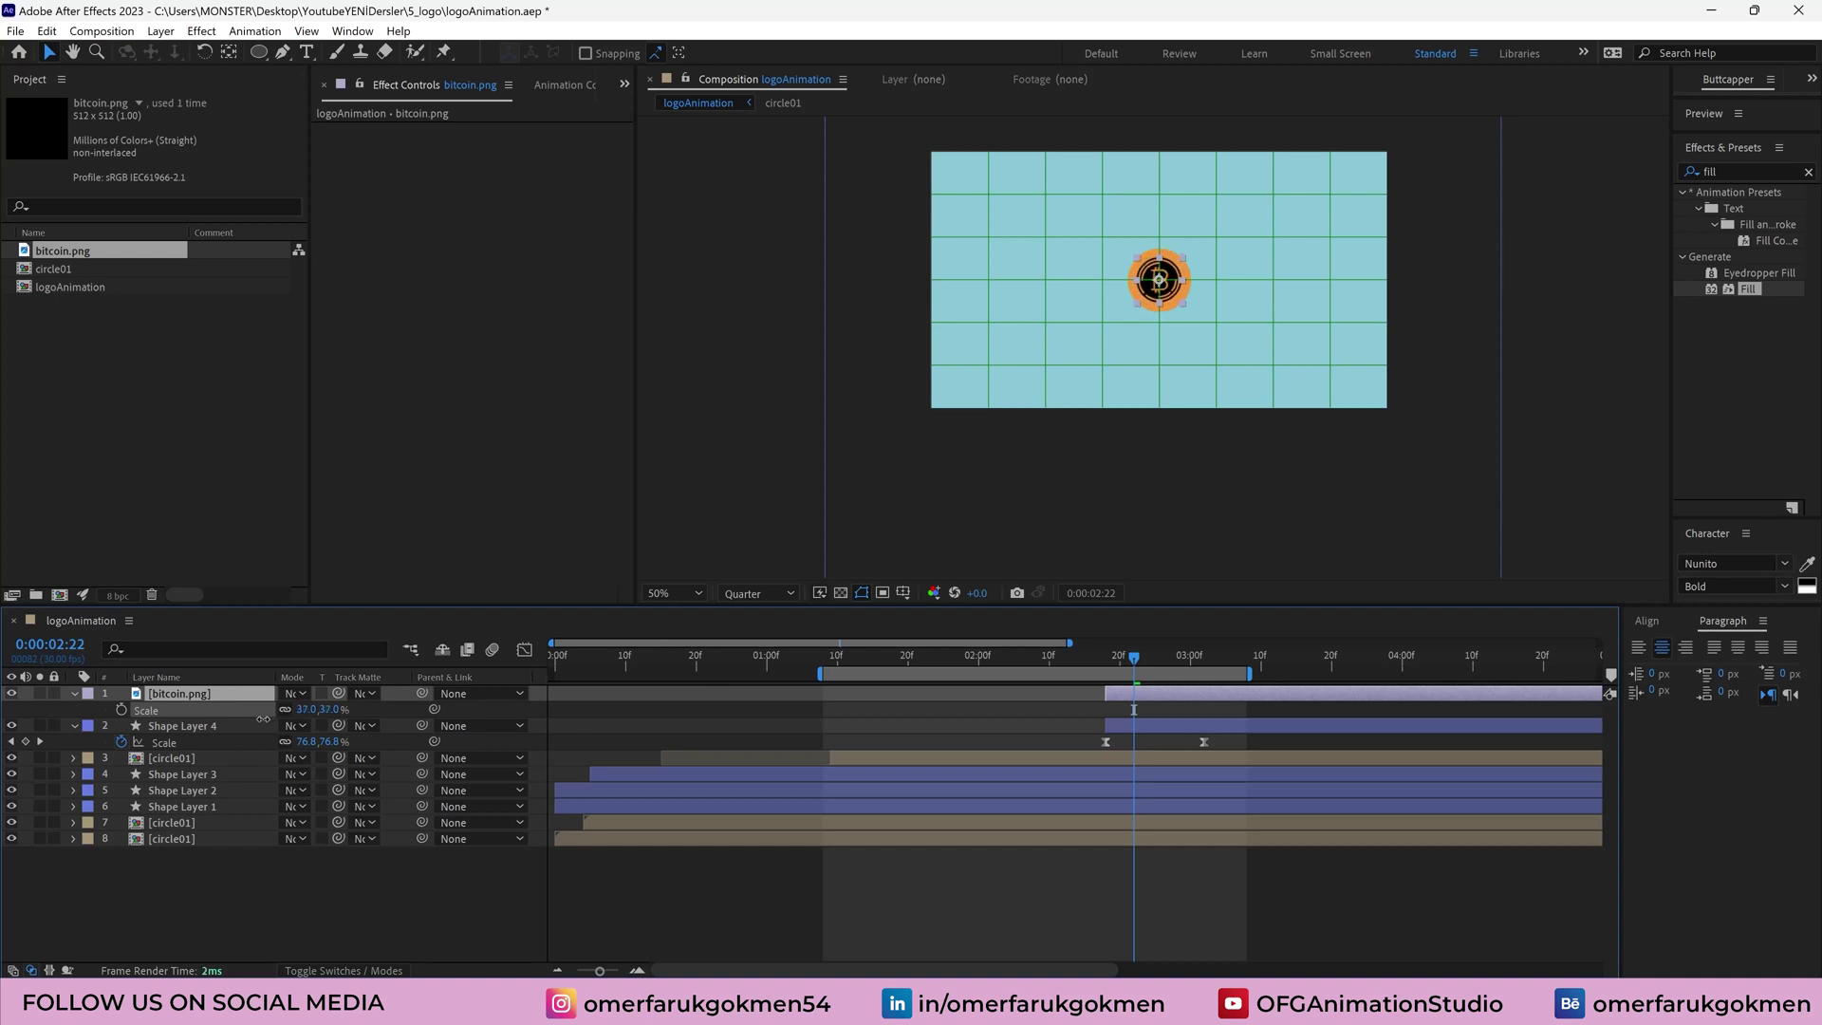
Animate the bitcoin logo's Position from 960, 816 at 0:00:02:23 up to 960, 540 at about 0:00:03:01
key(p)
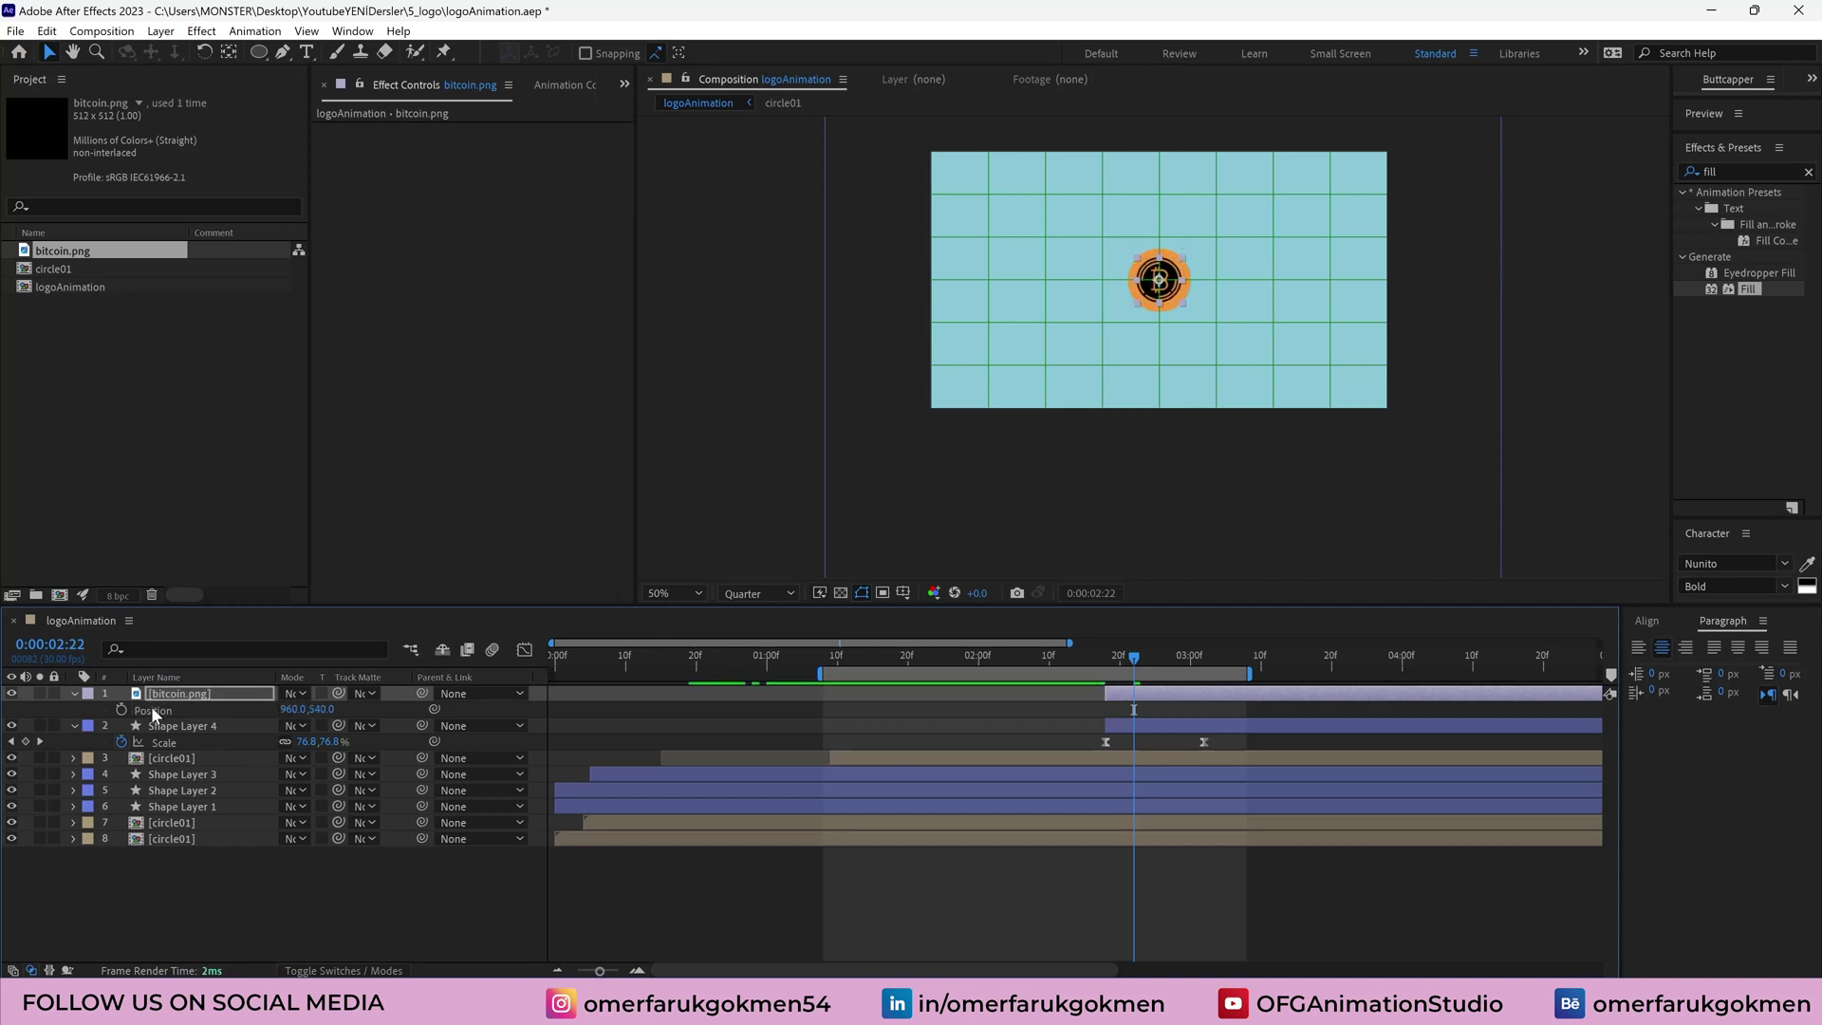
click(121, 710)
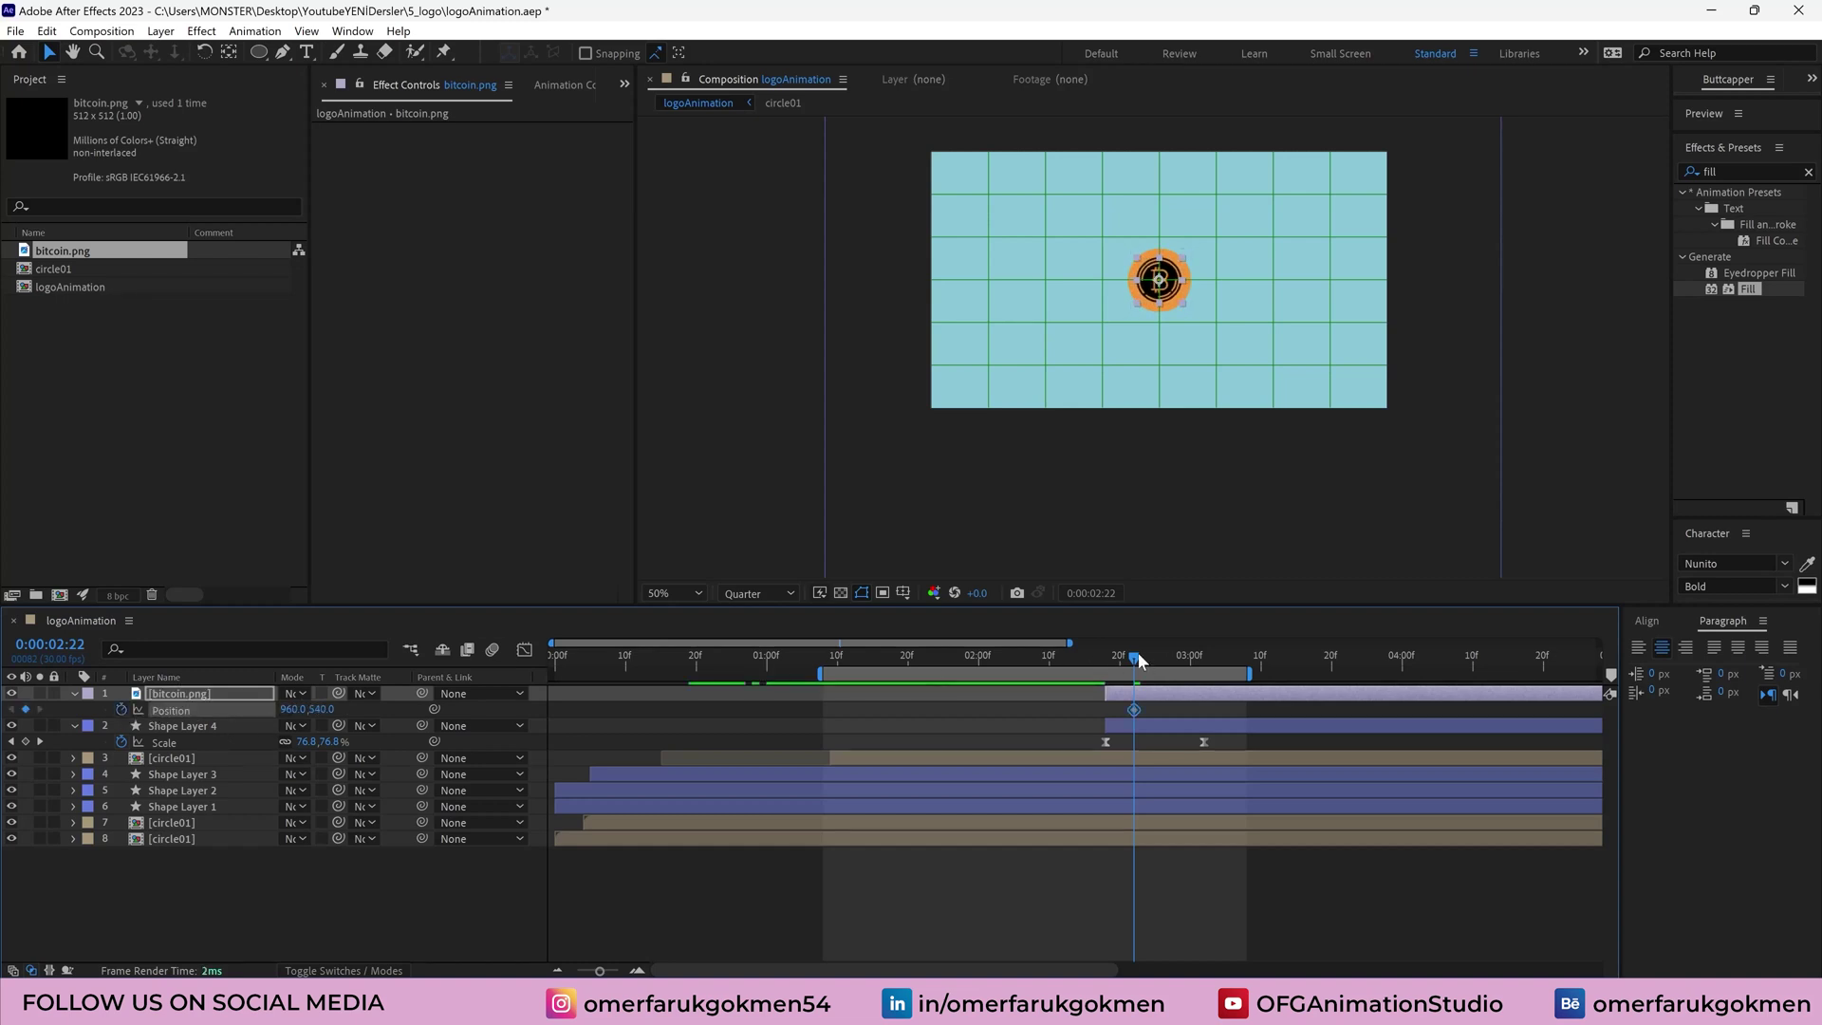
mouse_move(1140, 661)
mouse_down()
mouse_move(1096, 660)
mouse_move(1161, 661)
mouse_move(1204, 718)
mouse_move(1143, 669)
mouse_up()
drag(325, 713, 578, 717)
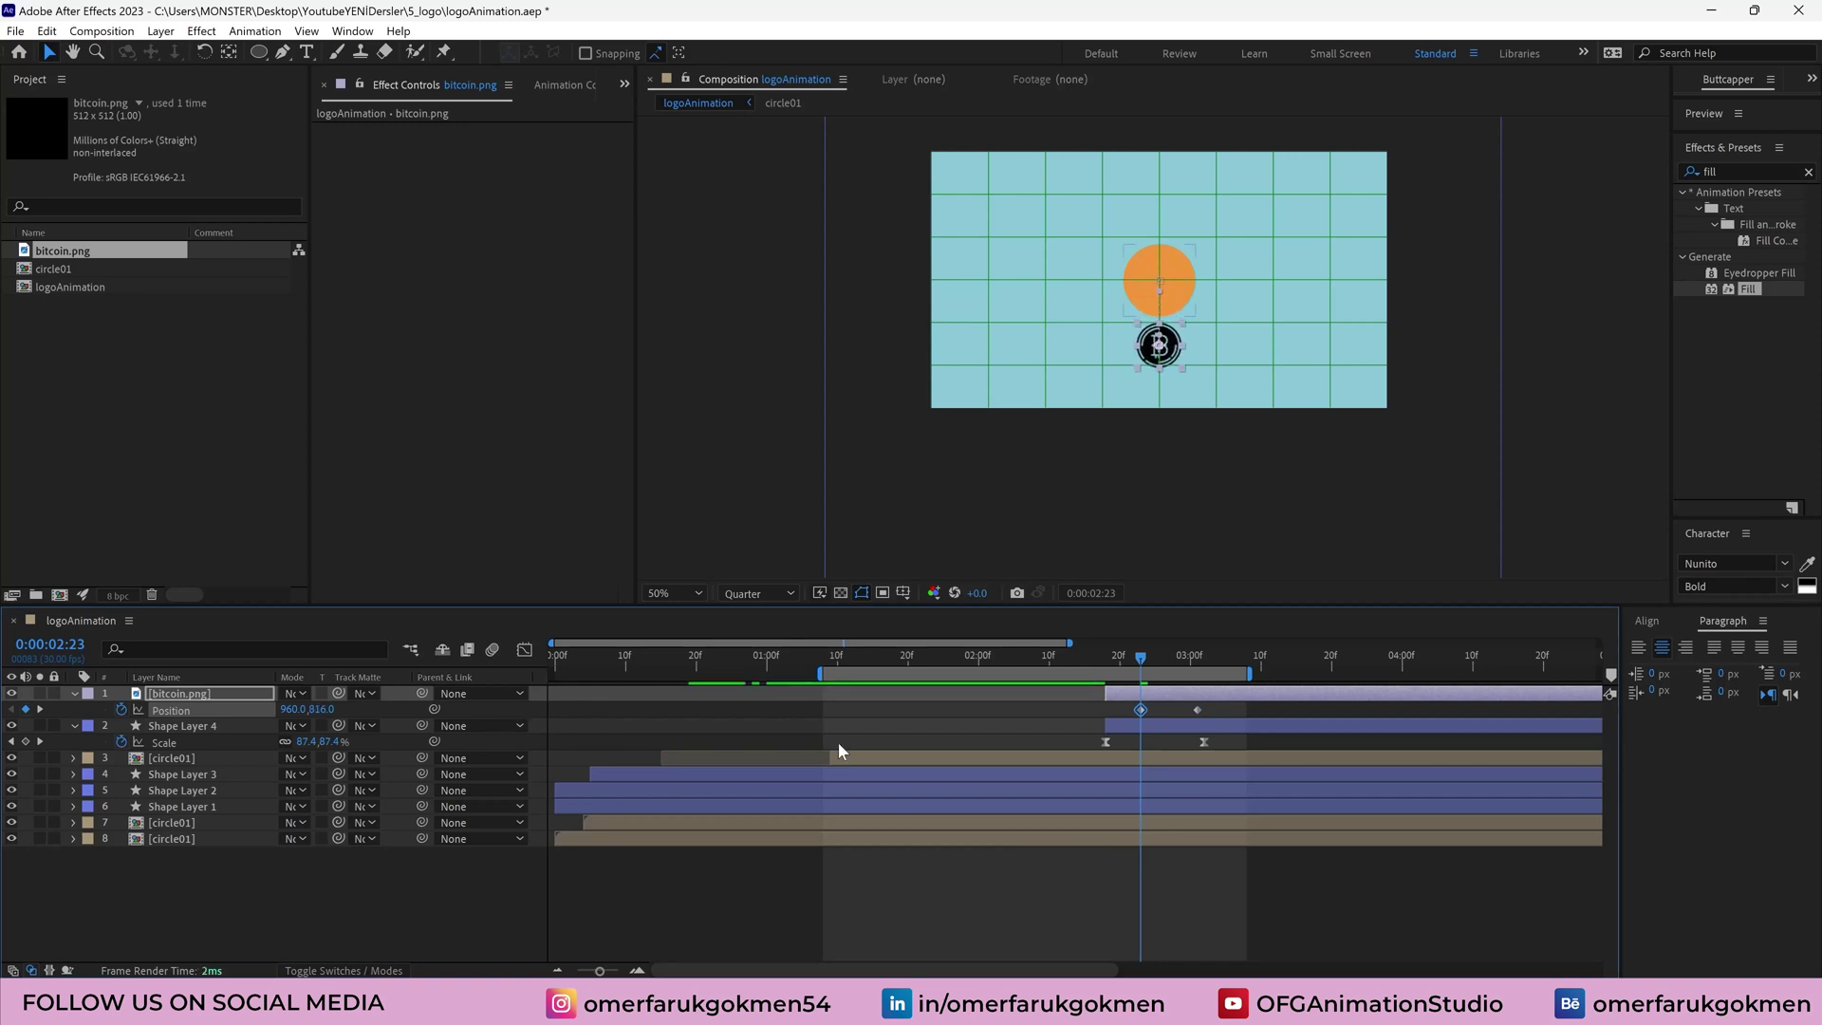
Apply Easy Ease to the logo's Position keyframes, reshape the speed graph into a sharp early peak with a slow finish, and preview
right_click(1143, 713)
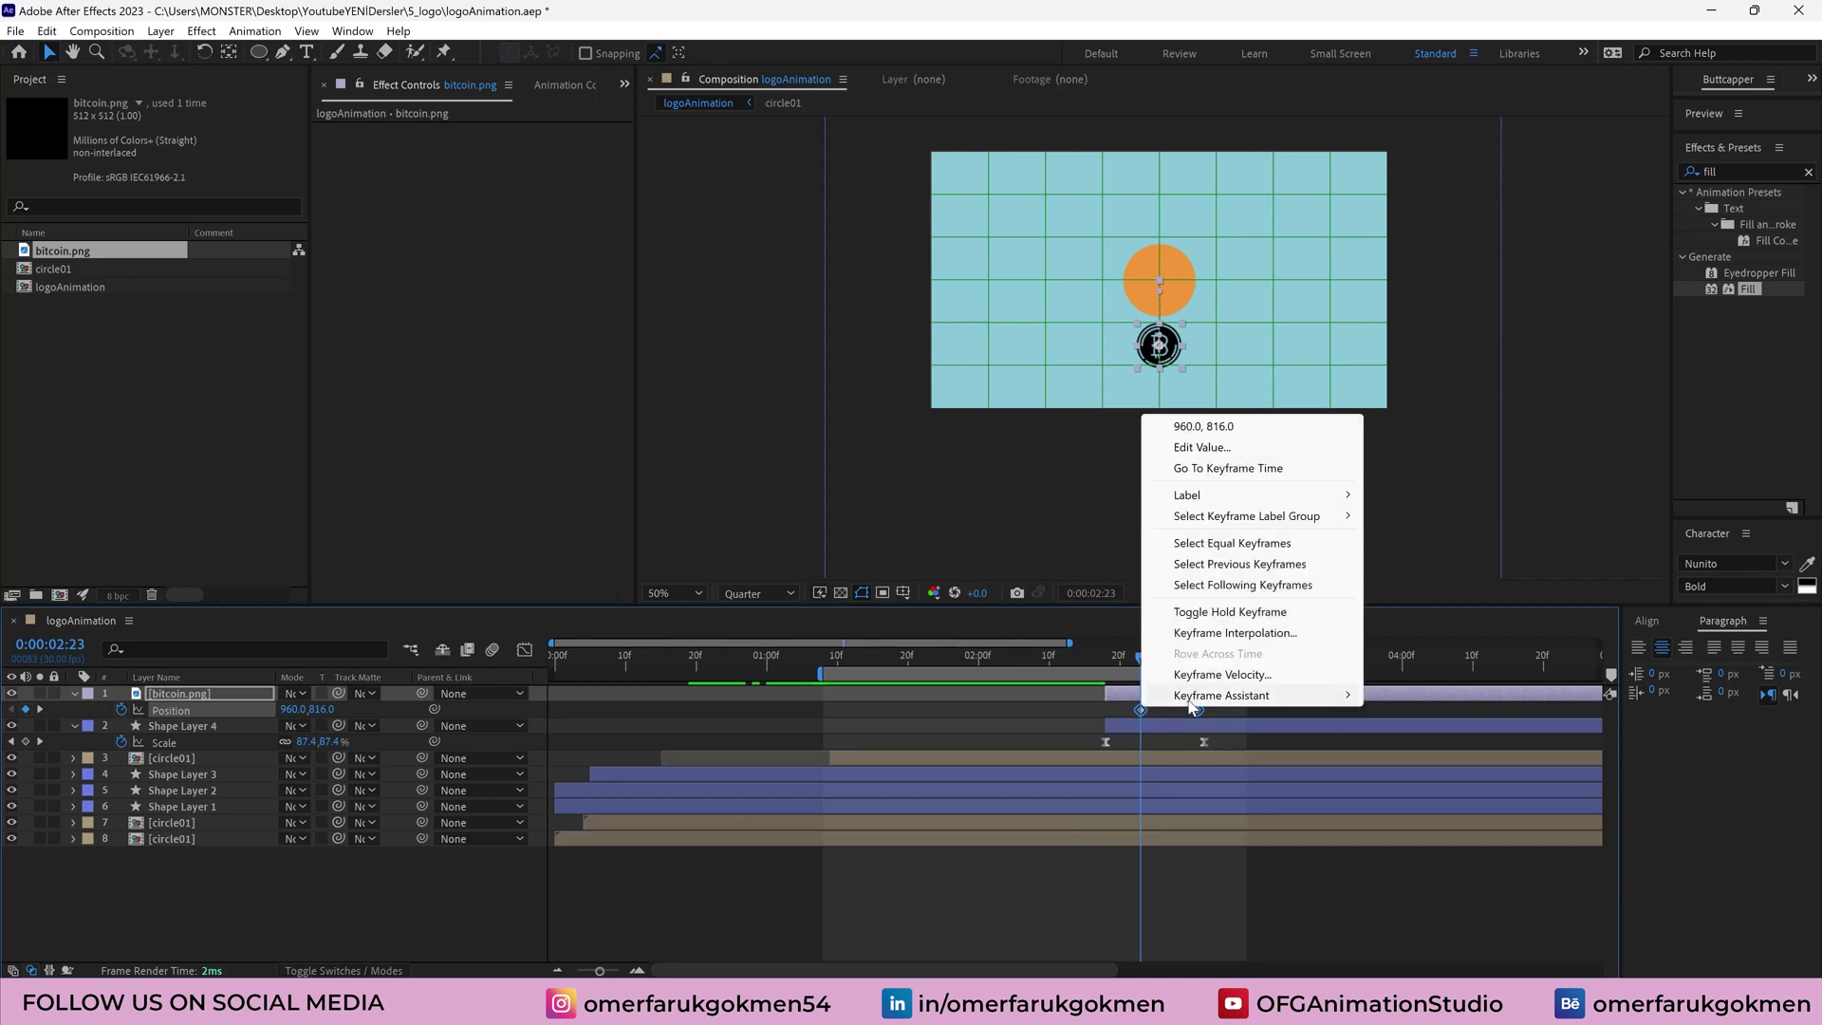
mouse_move(1224, 696)
click(1414, 757)
click(525, 651)
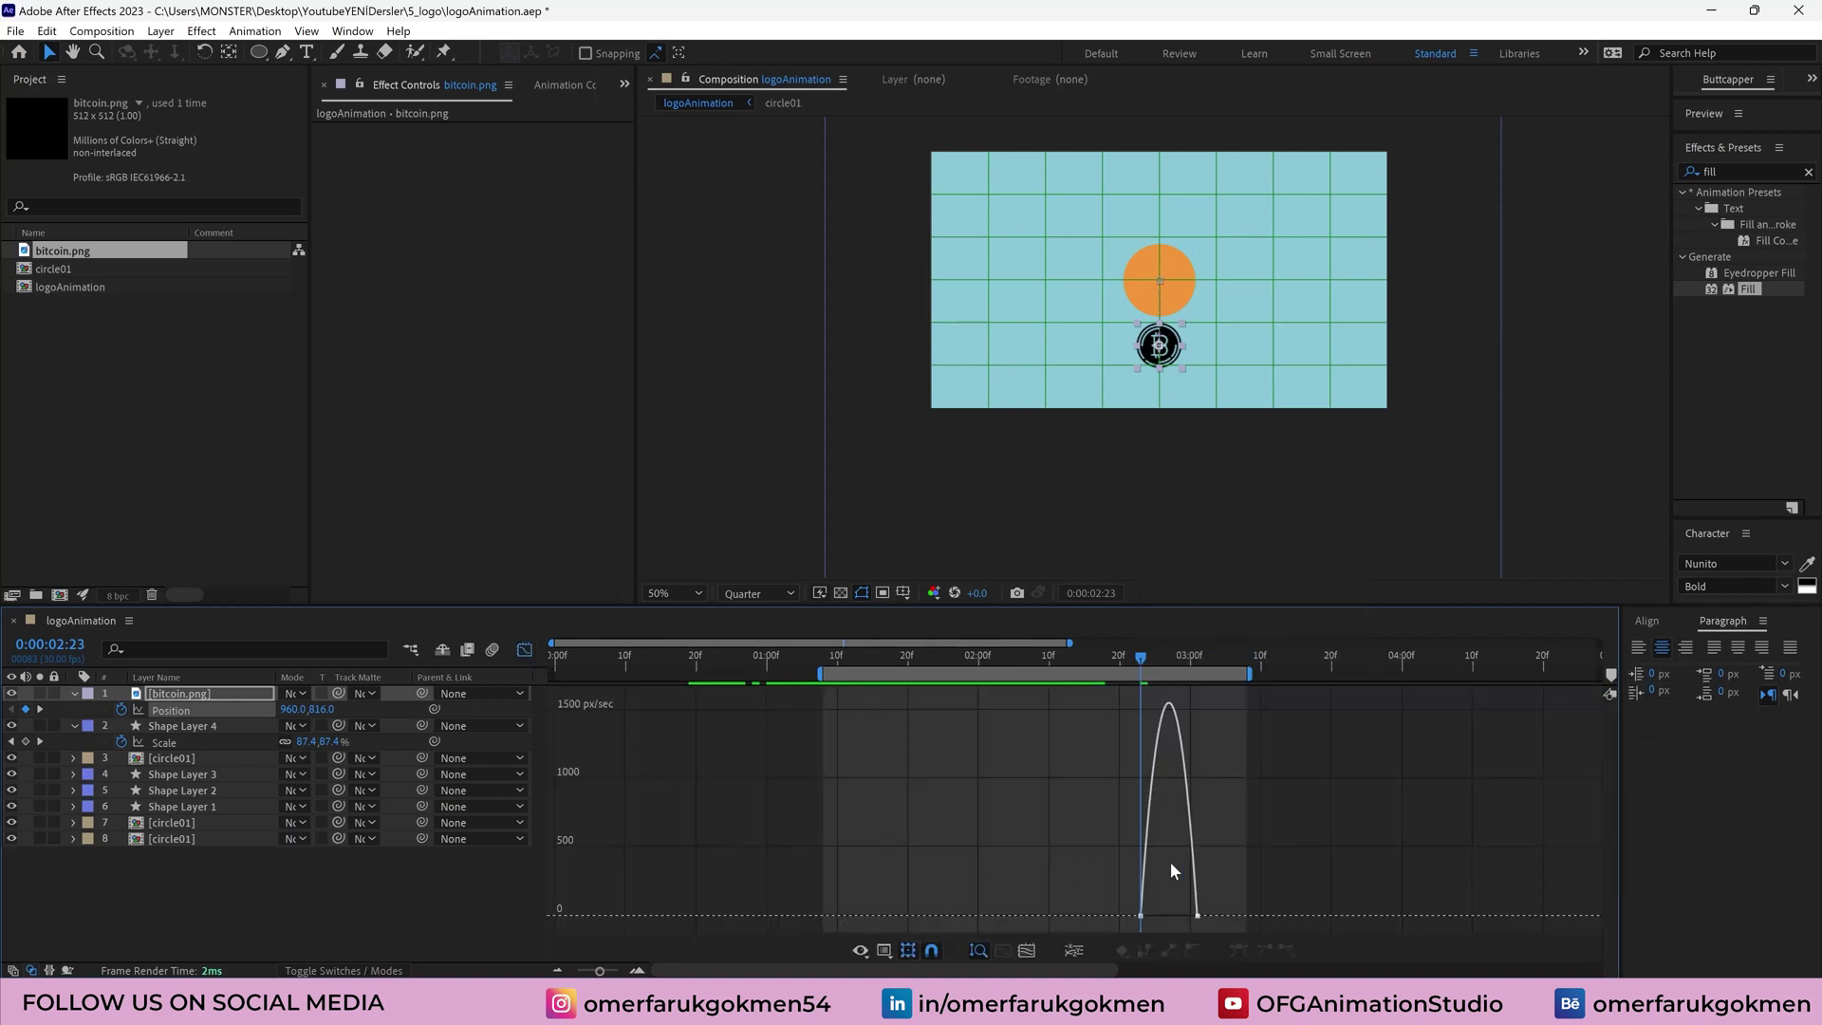
drag(1148, 930, 1131, 859)
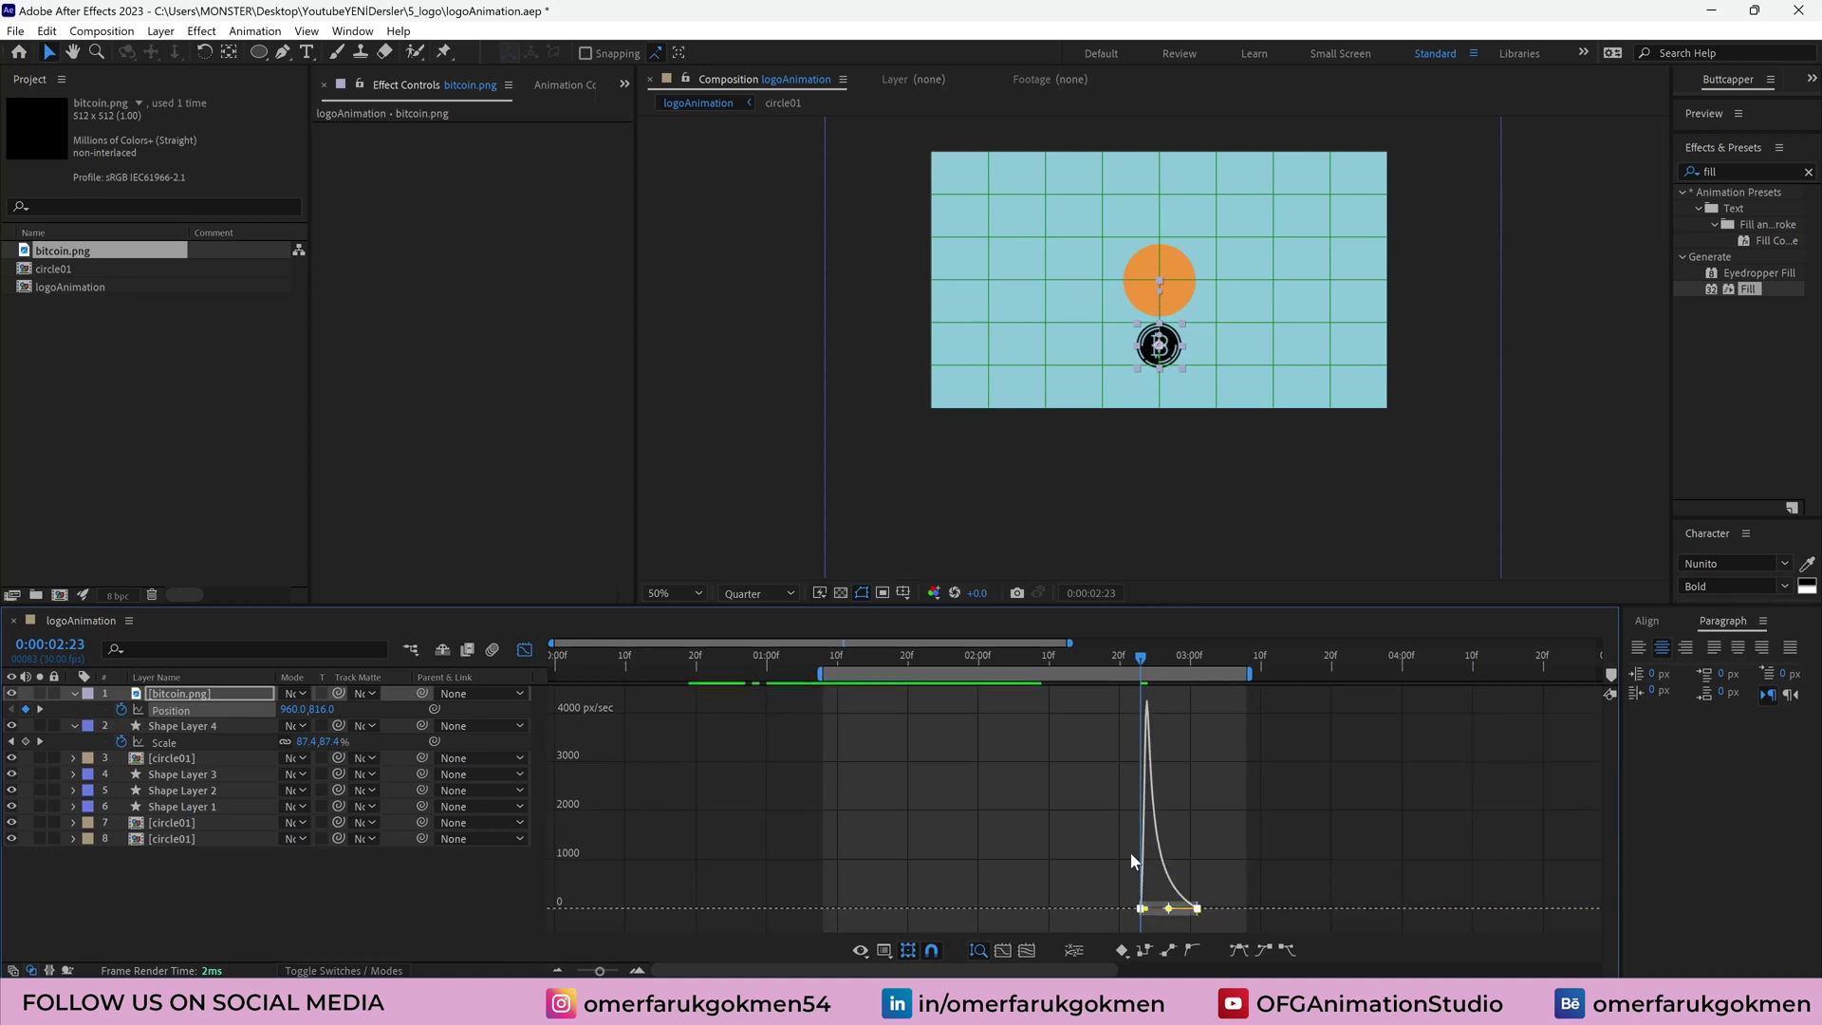
drag(1124, 656, 1085, 655)
key(space)
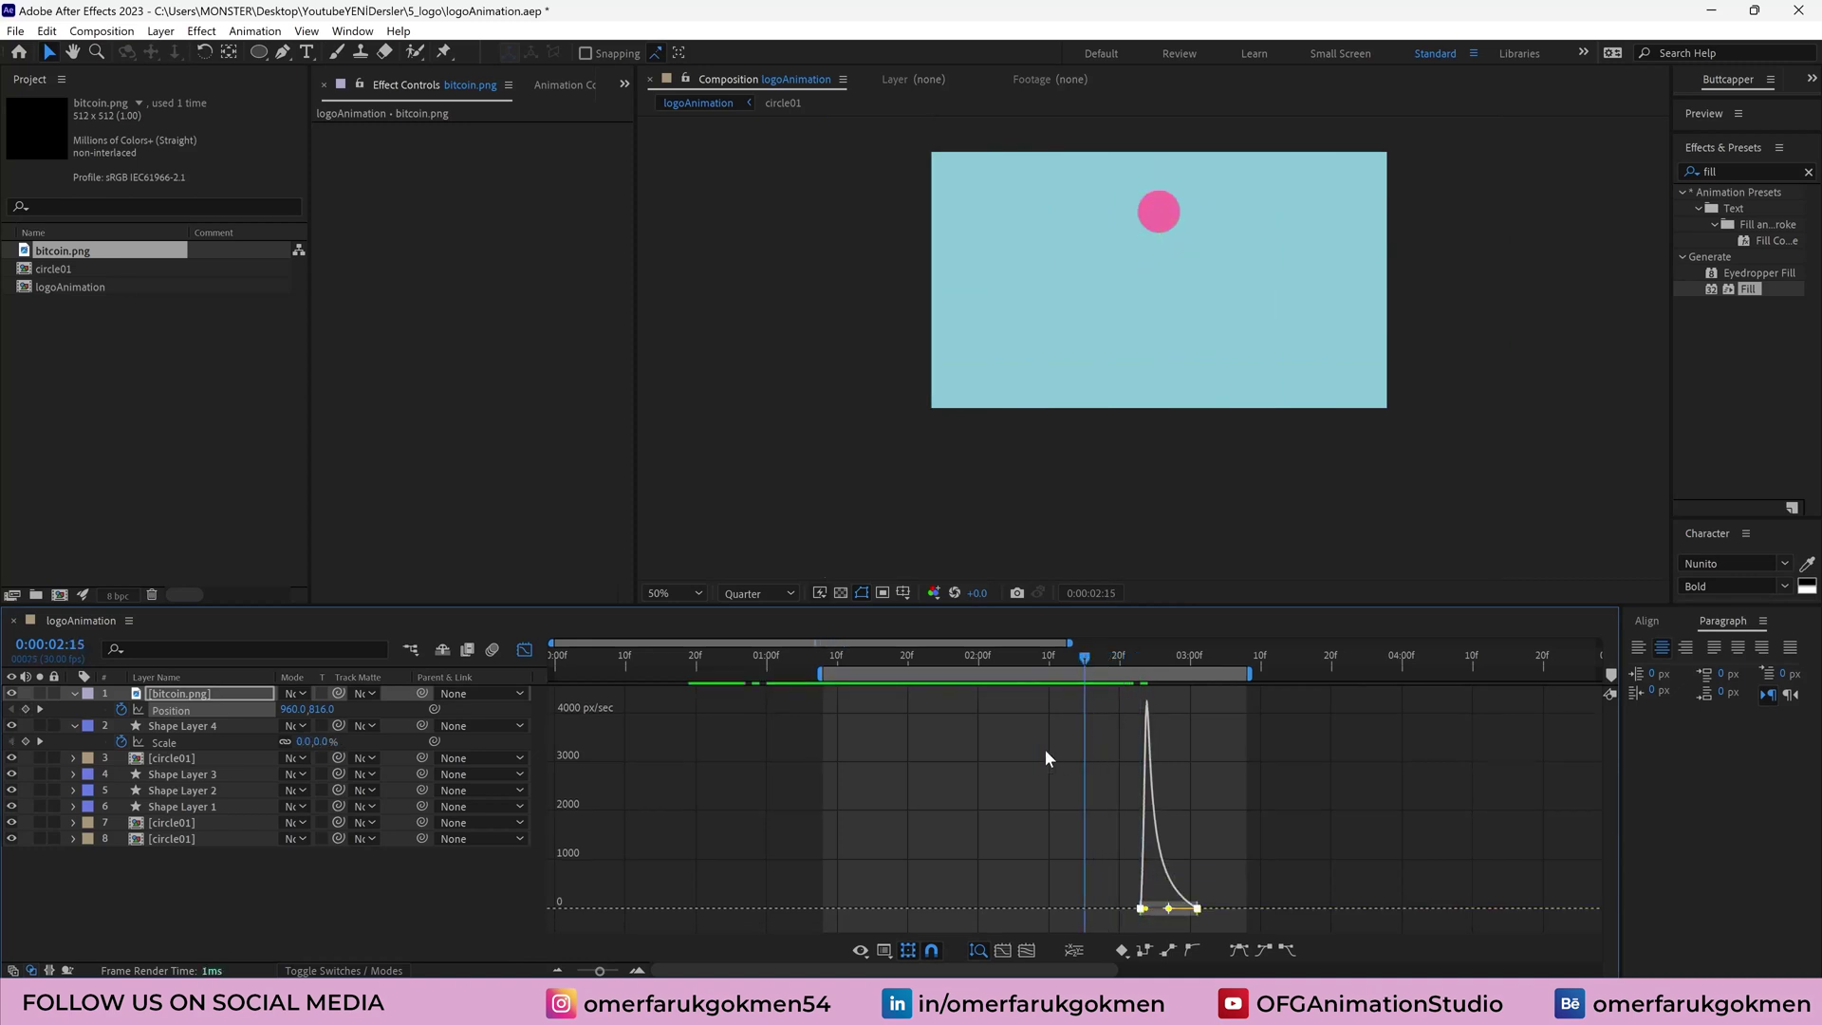
key(space)
click(1094, 655)
key(space)
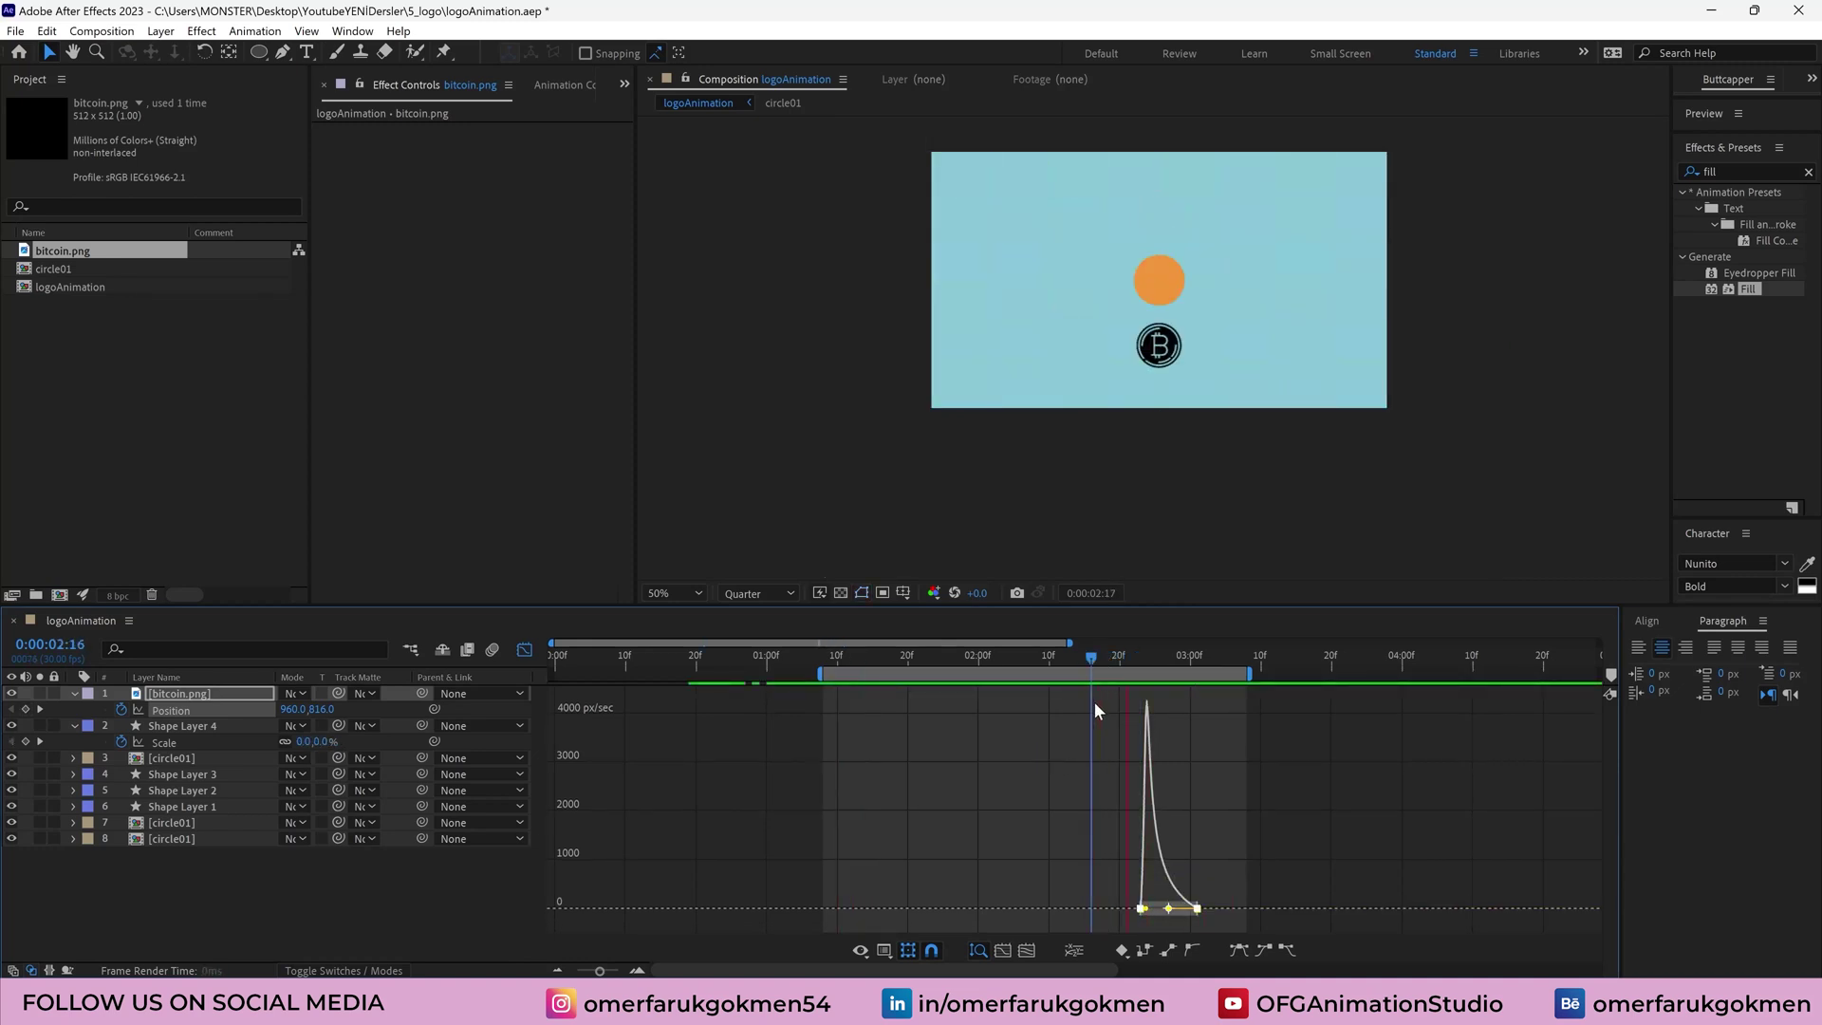
key(space)
Extend the work area to about 0:00:03:24, move the logo's second Position keyframe to about 0:00:03:11, and preview
click(524, 650)
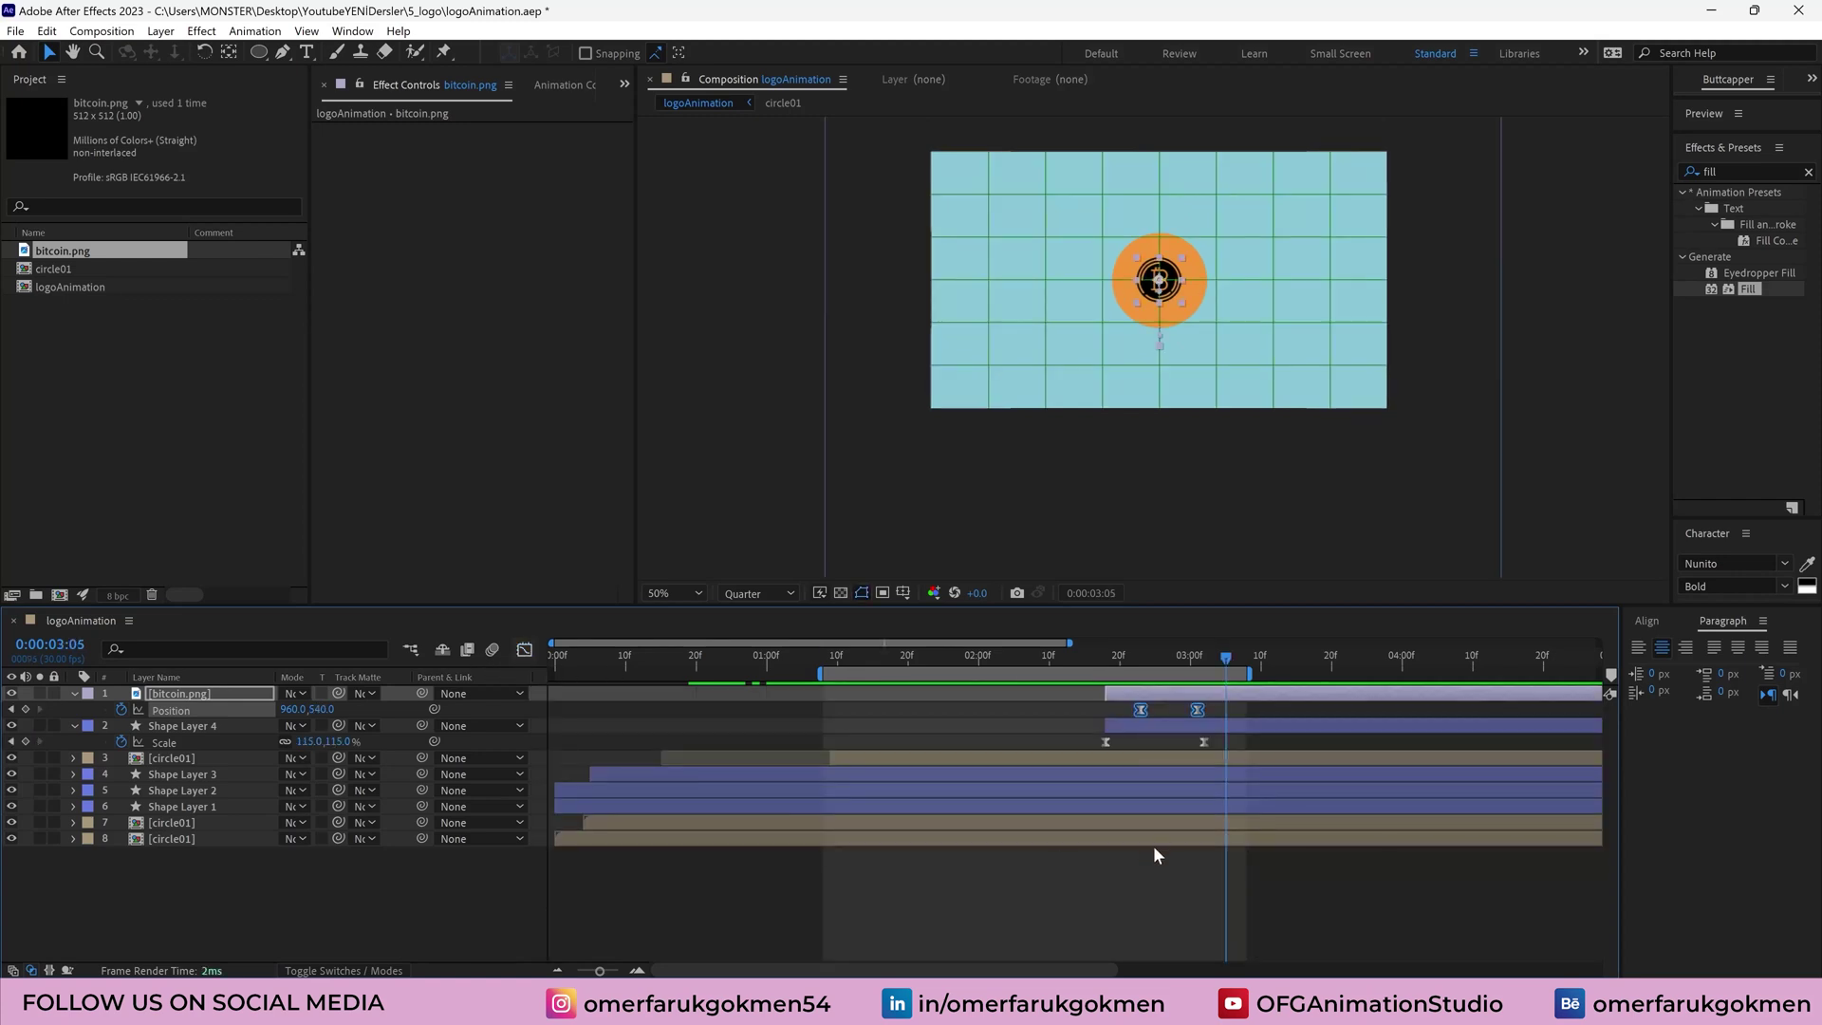
click(1234, 712)
drag(1250, 674, 1363, 673)
drag(1197, 710, 1270, 712)
drag(1106, 662, 1163, 656)
key(space)
key(space)
click(73, 693)
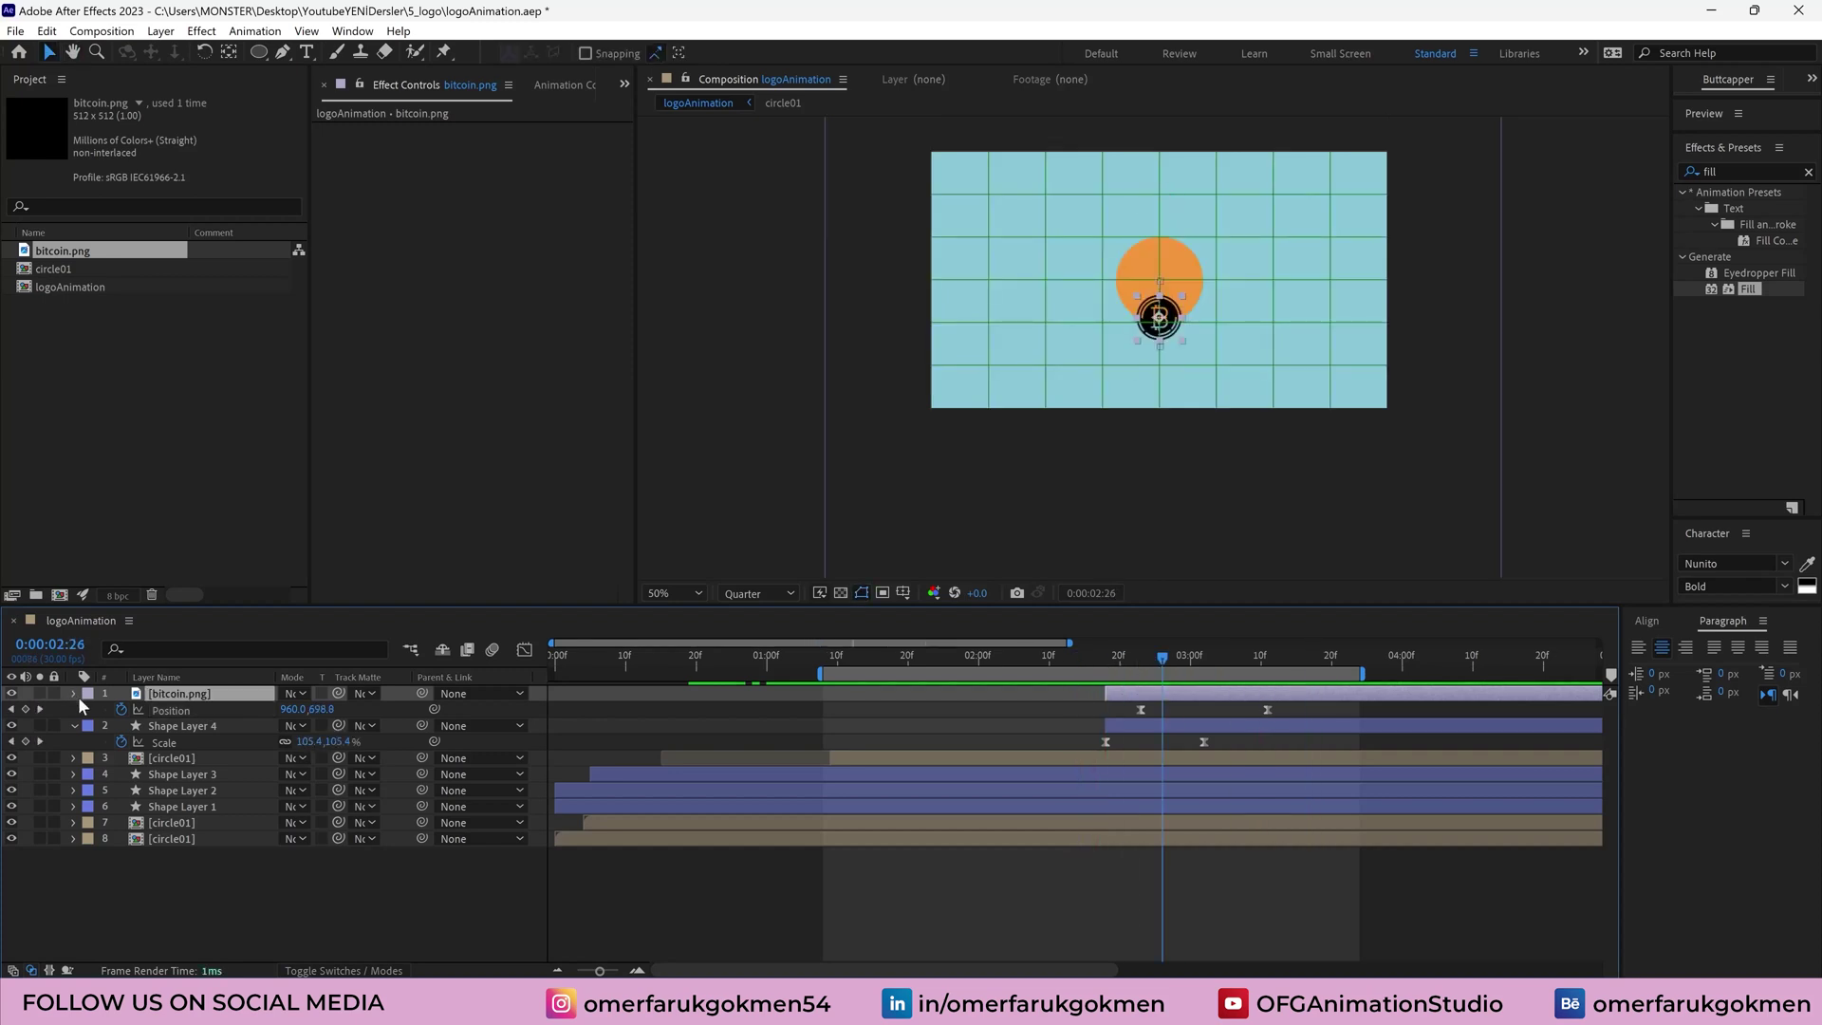
Duplicate the orange circle layer Shape Layer 4 and place the copy directly above the bitcoin.png layer
click(75, 709)
click(168, 711)
key(ctrl+d)
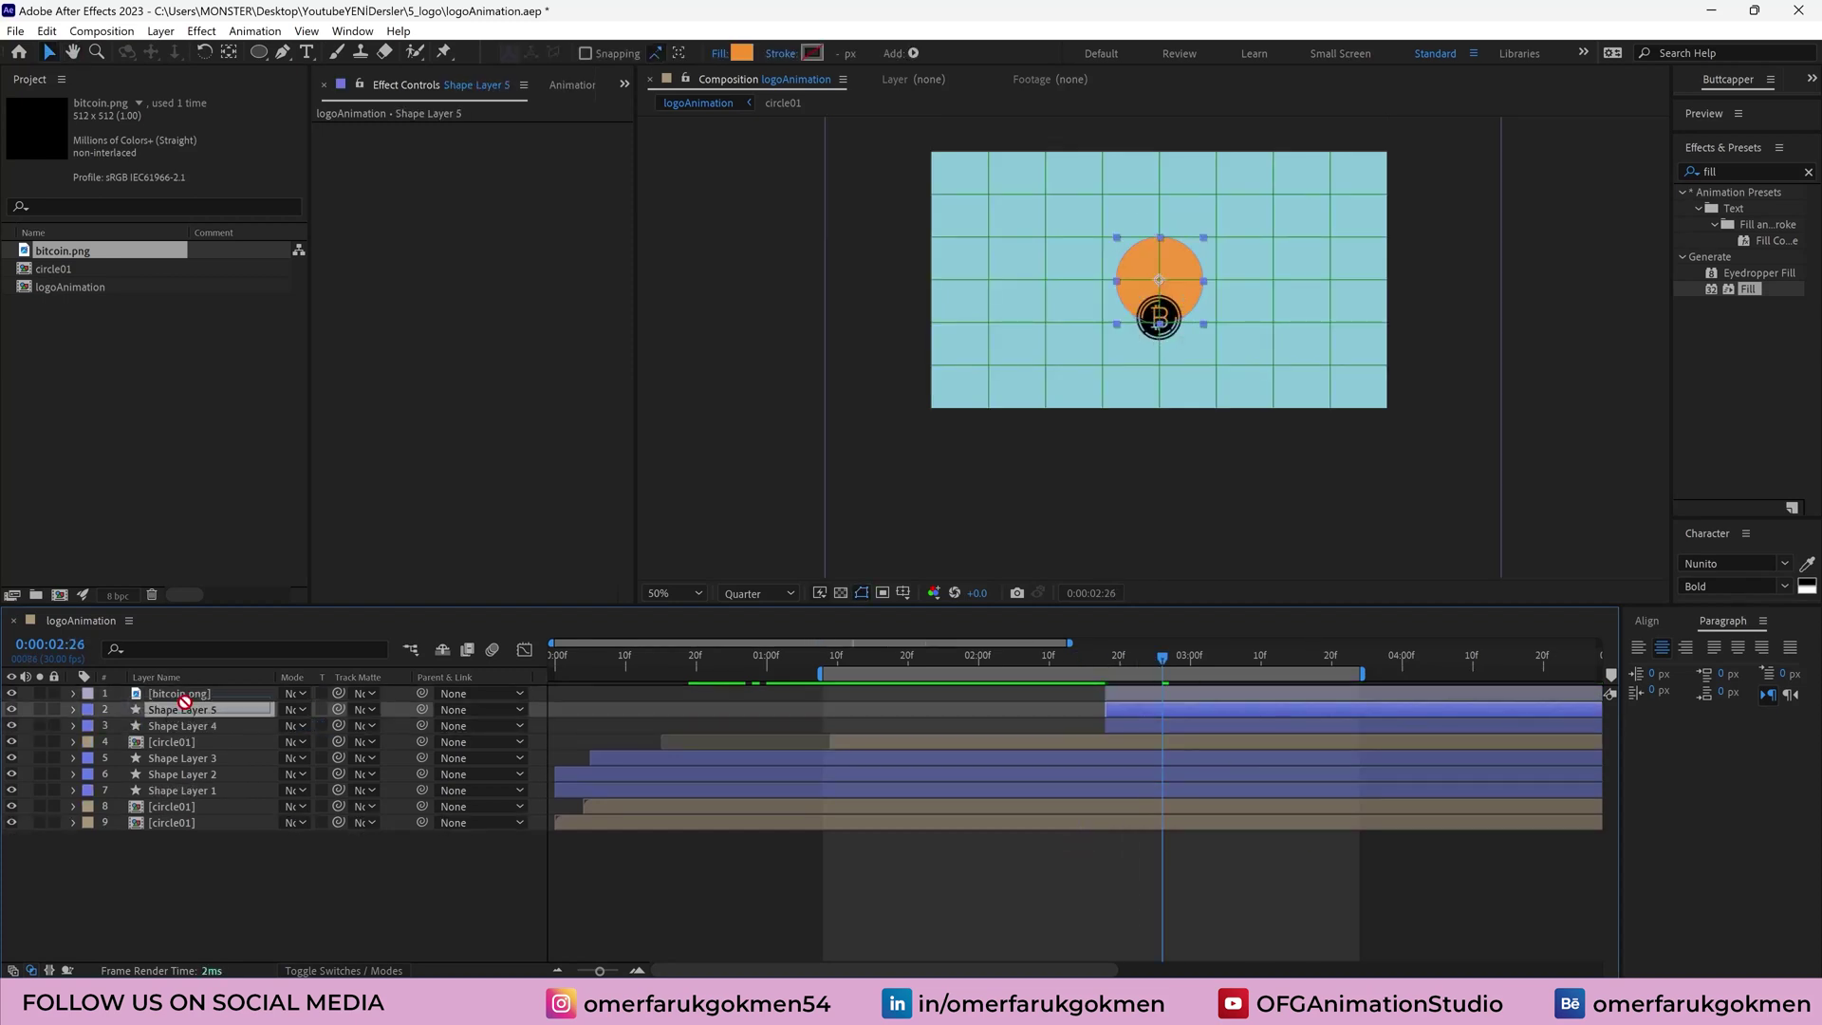
drag(185, 701, 188, 687)
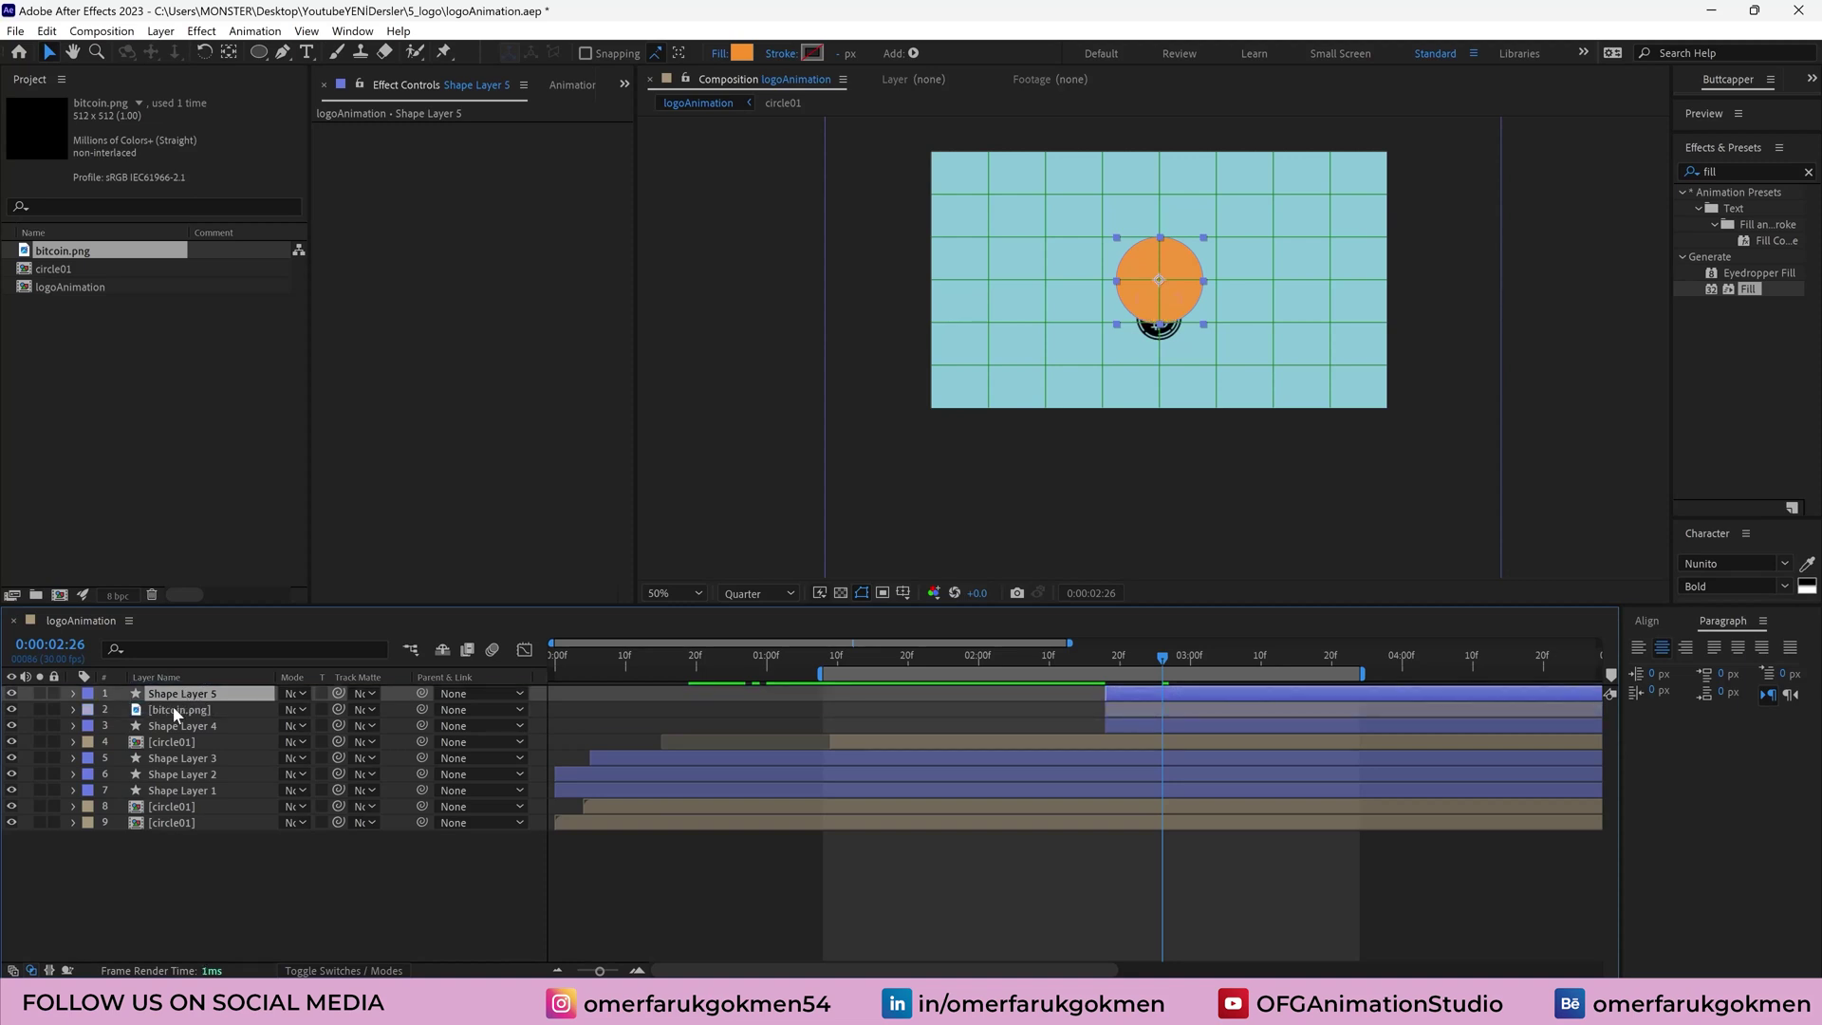
Set the duplicated orange circle, Shape Layer 5, as the track matte of bitcoin.png and preview the reveal
click(174, 707)
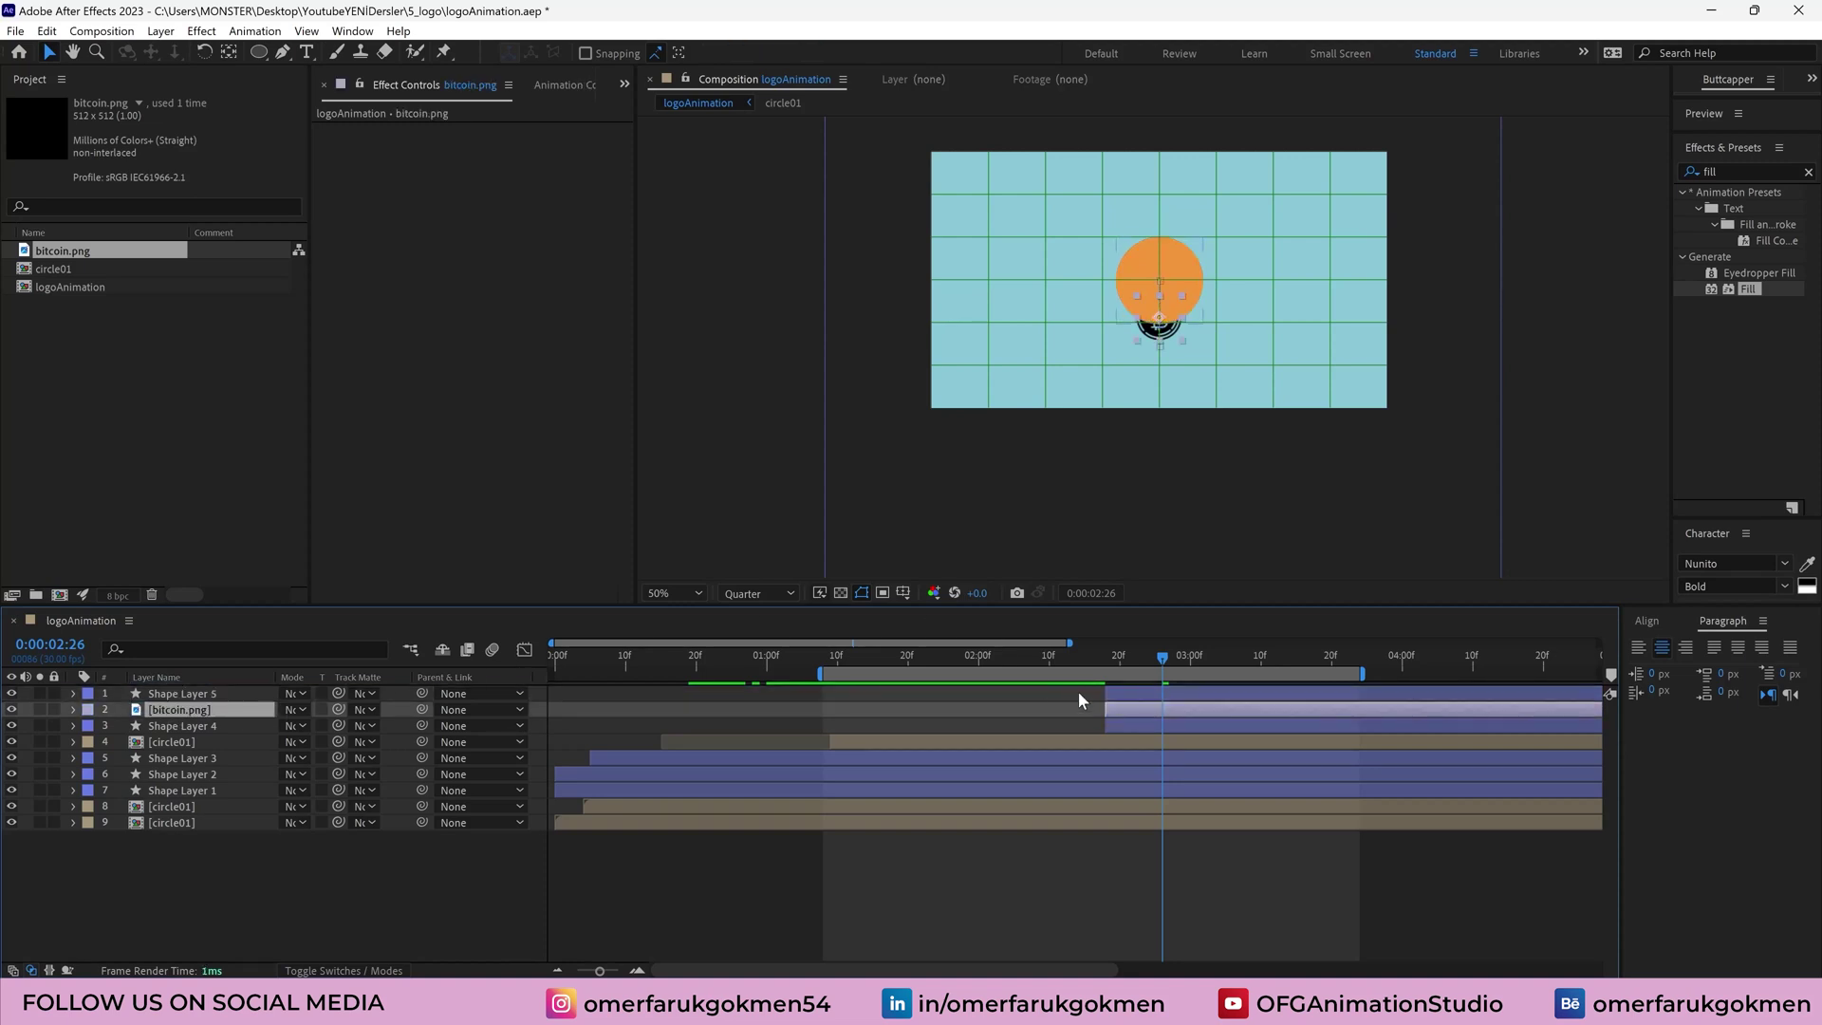
drag(1084, 658, 1191, 661)
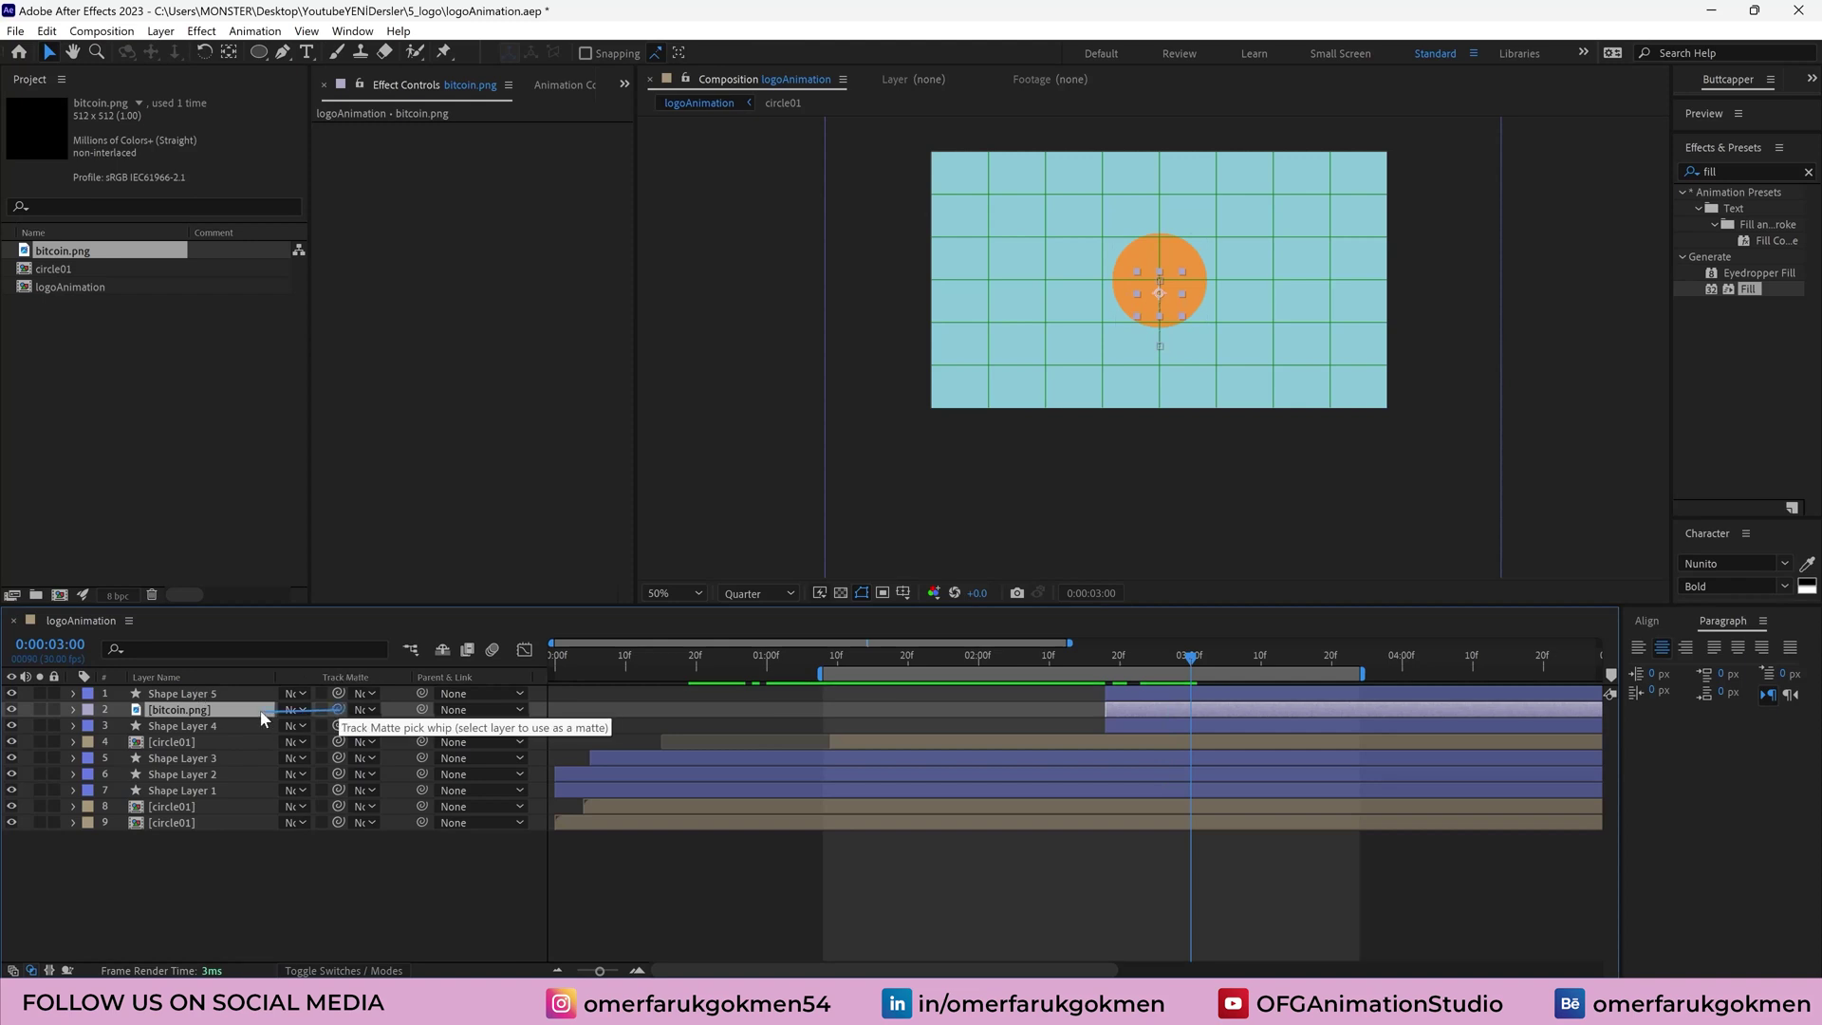
drag(264, 719, 175, 700)
click(1078, 658)
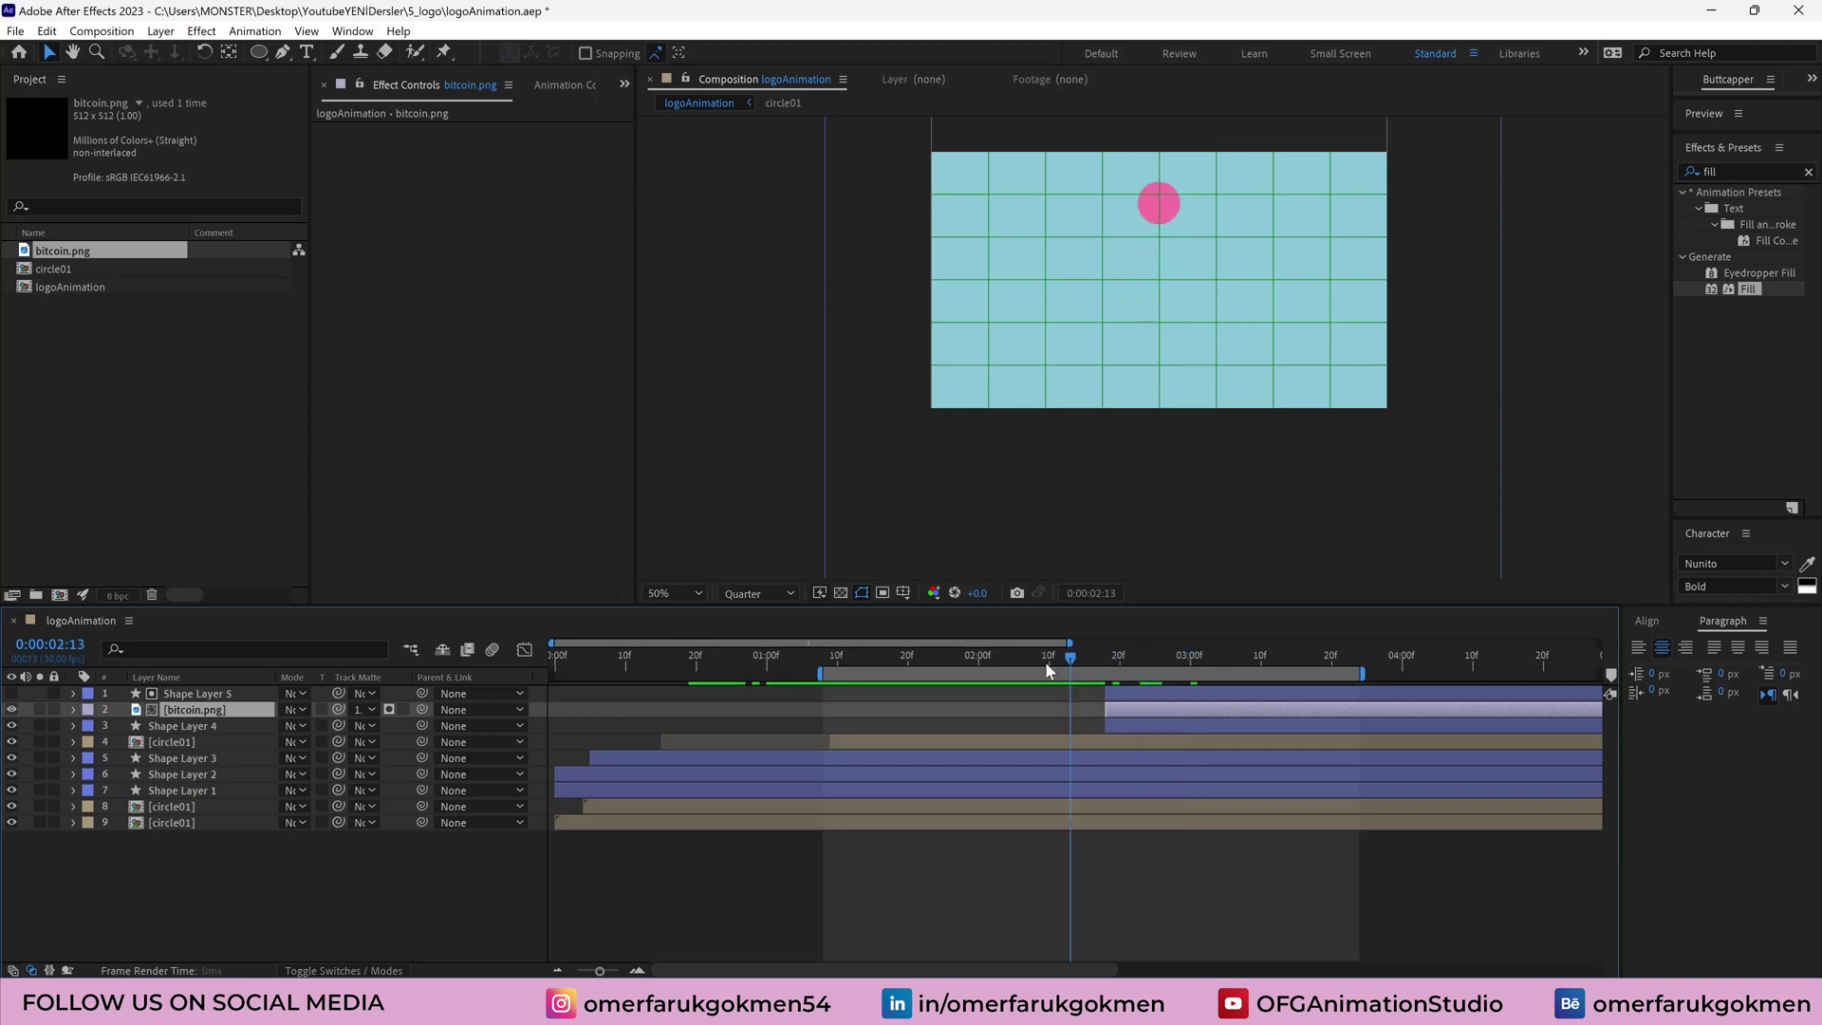
drag(1085, 664, 1005, 681)
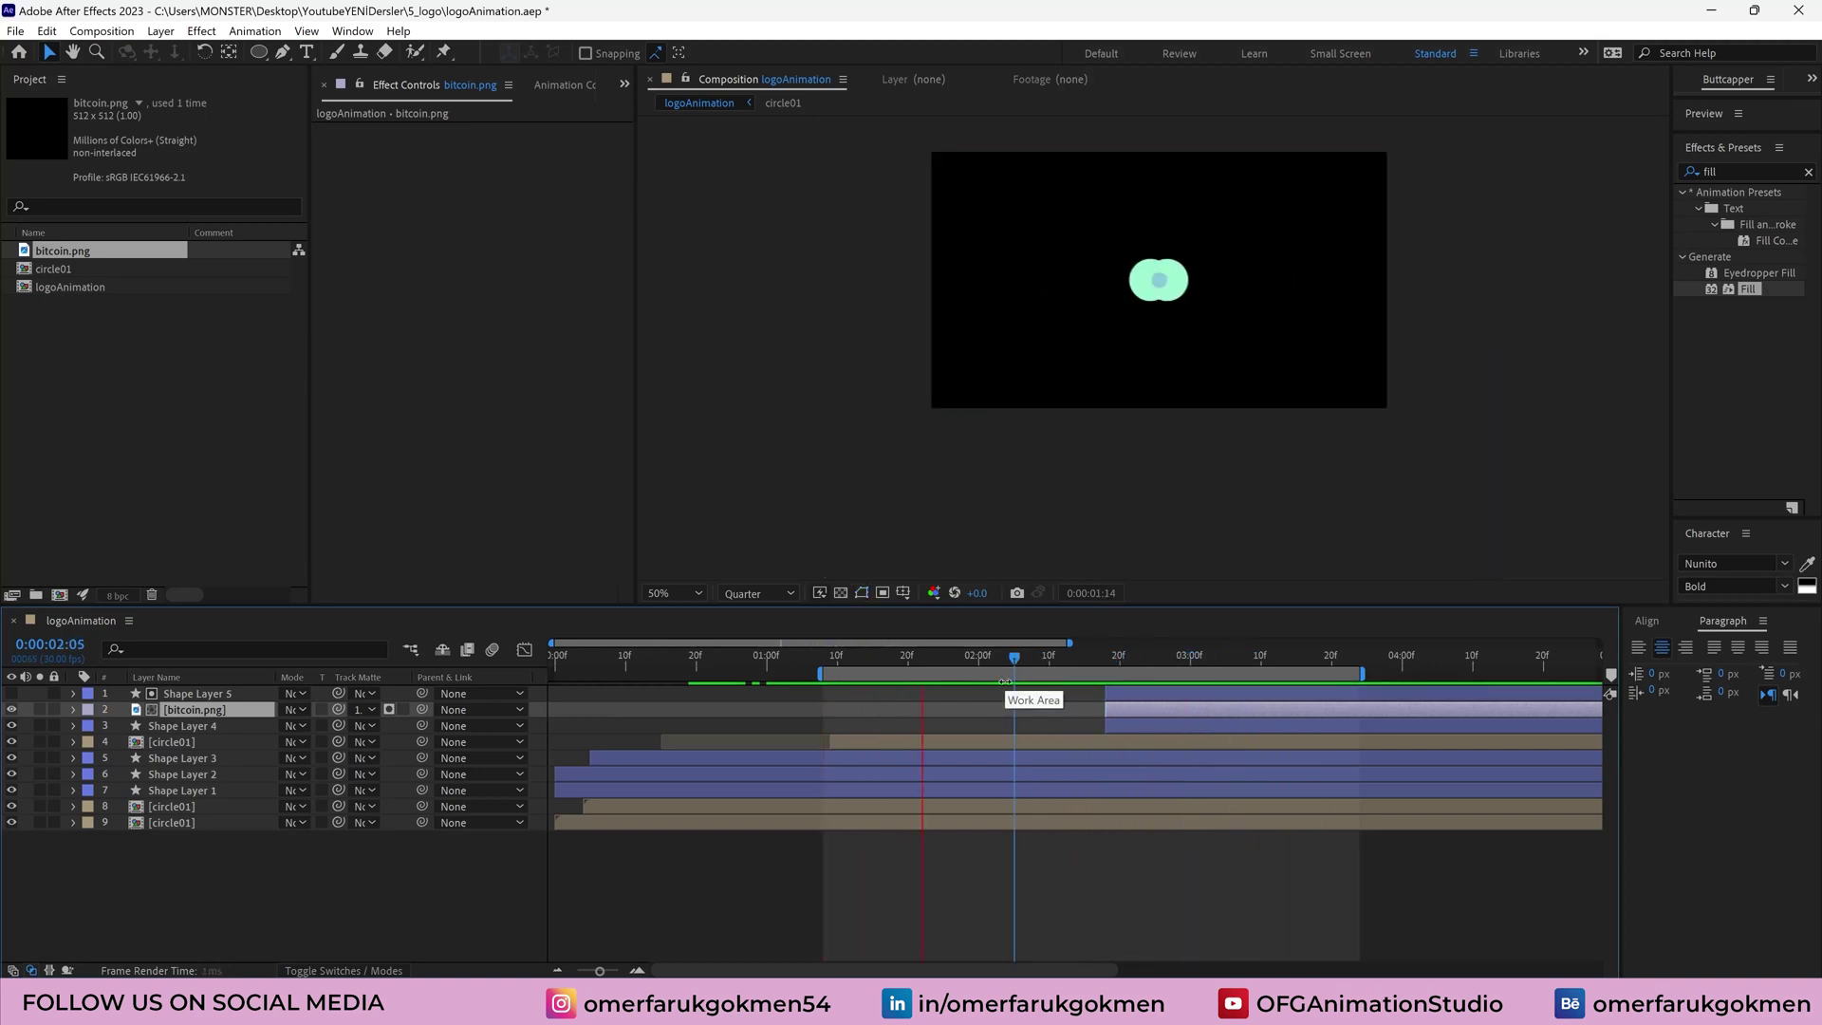
key(space)
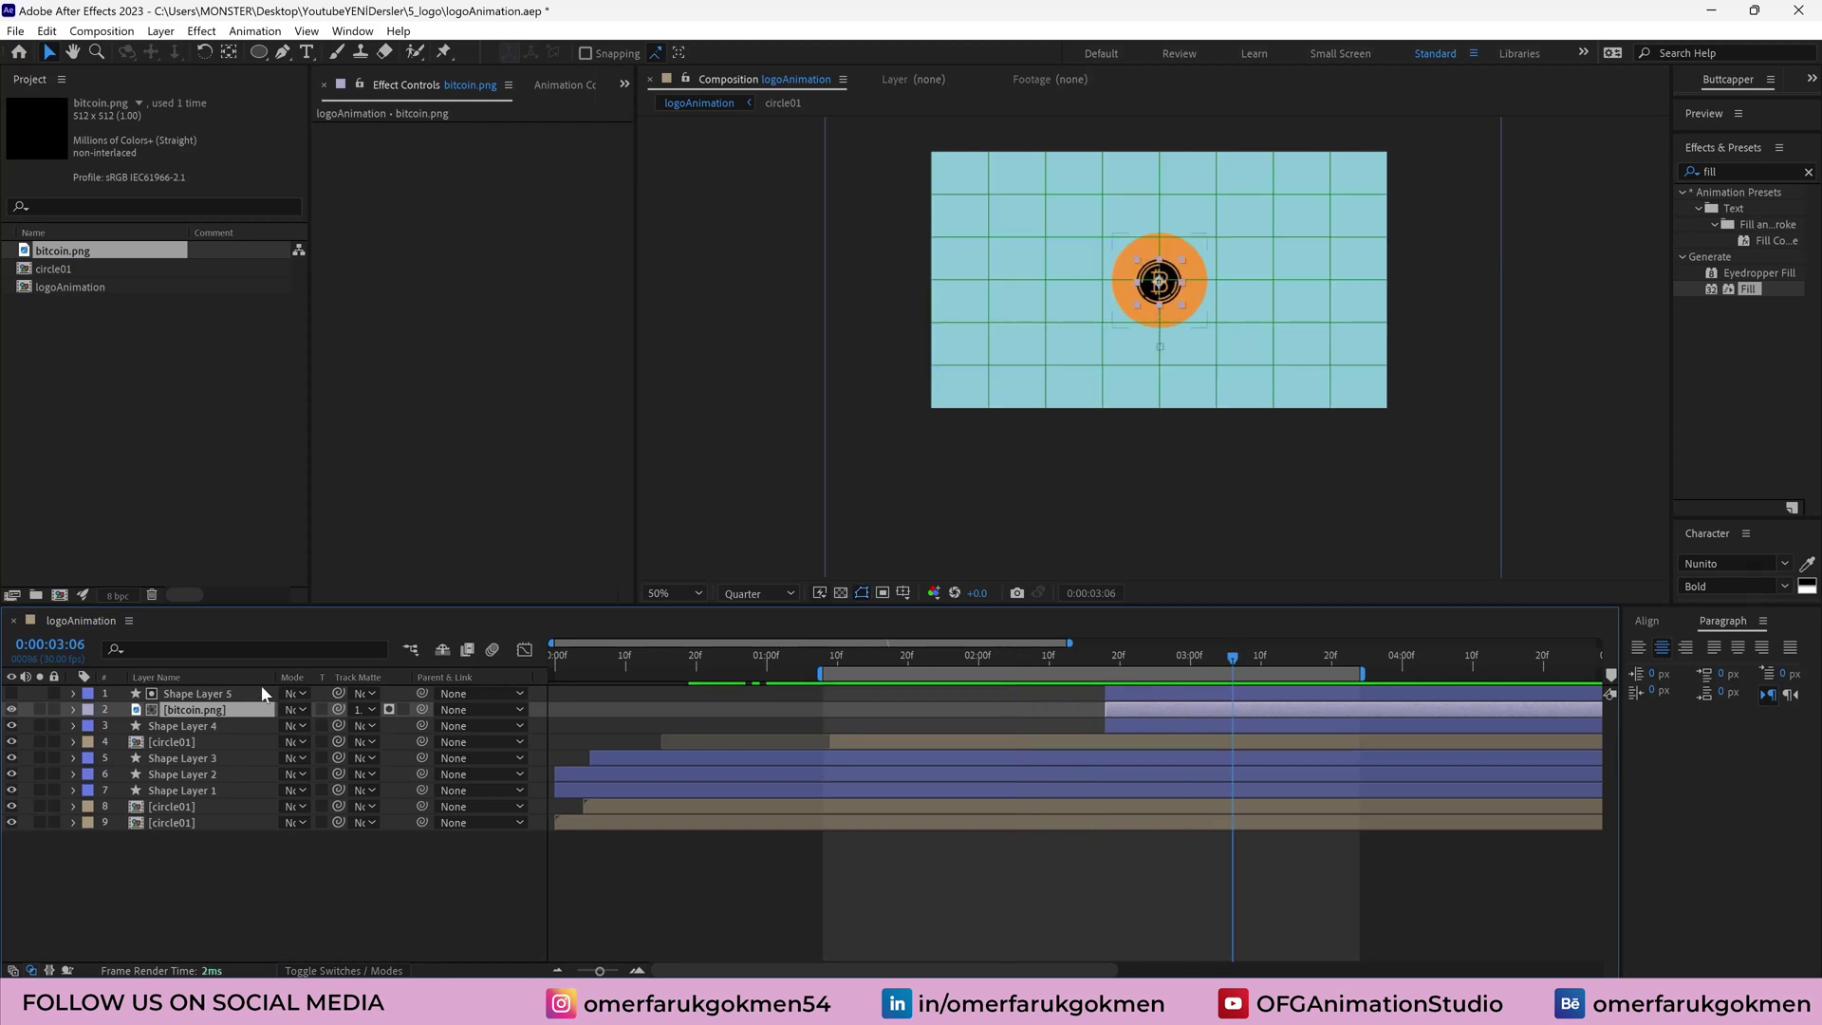
Scale the bitcoin.png layer up to 62%, preview the animation, and save the project
key(u)
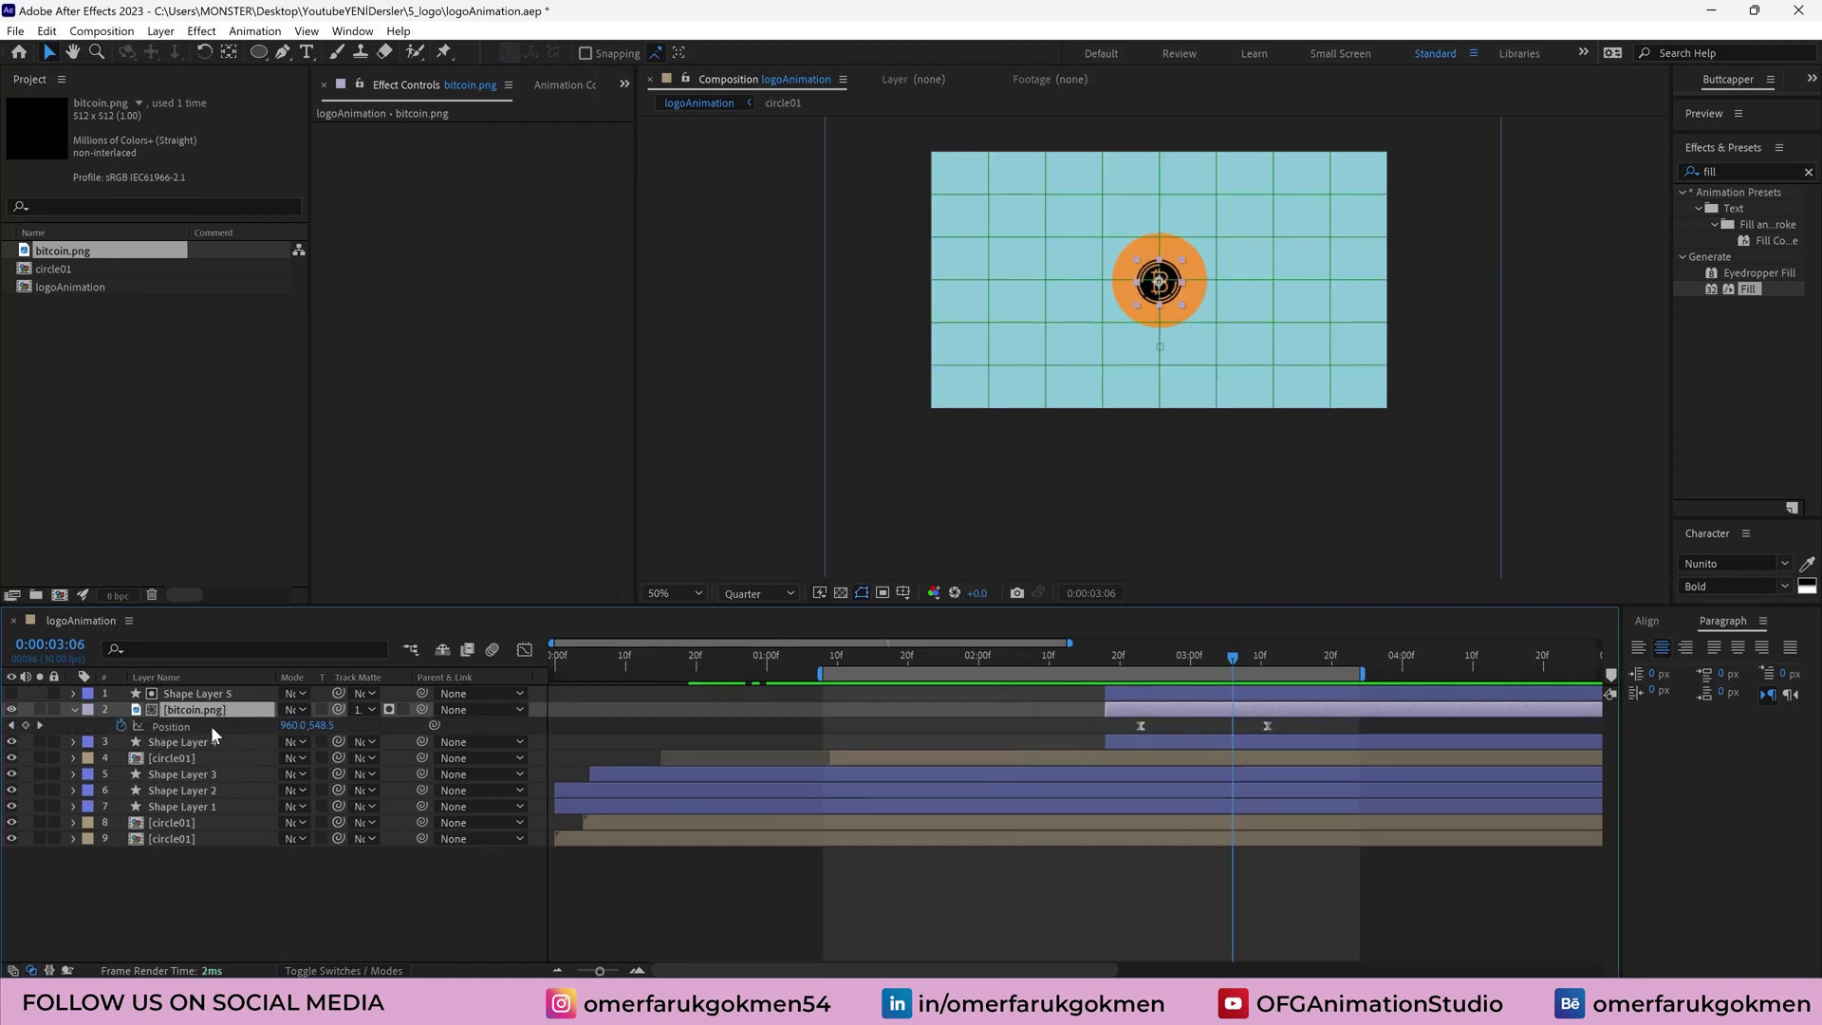
key(s)
drag(302, 725, 326, 725)
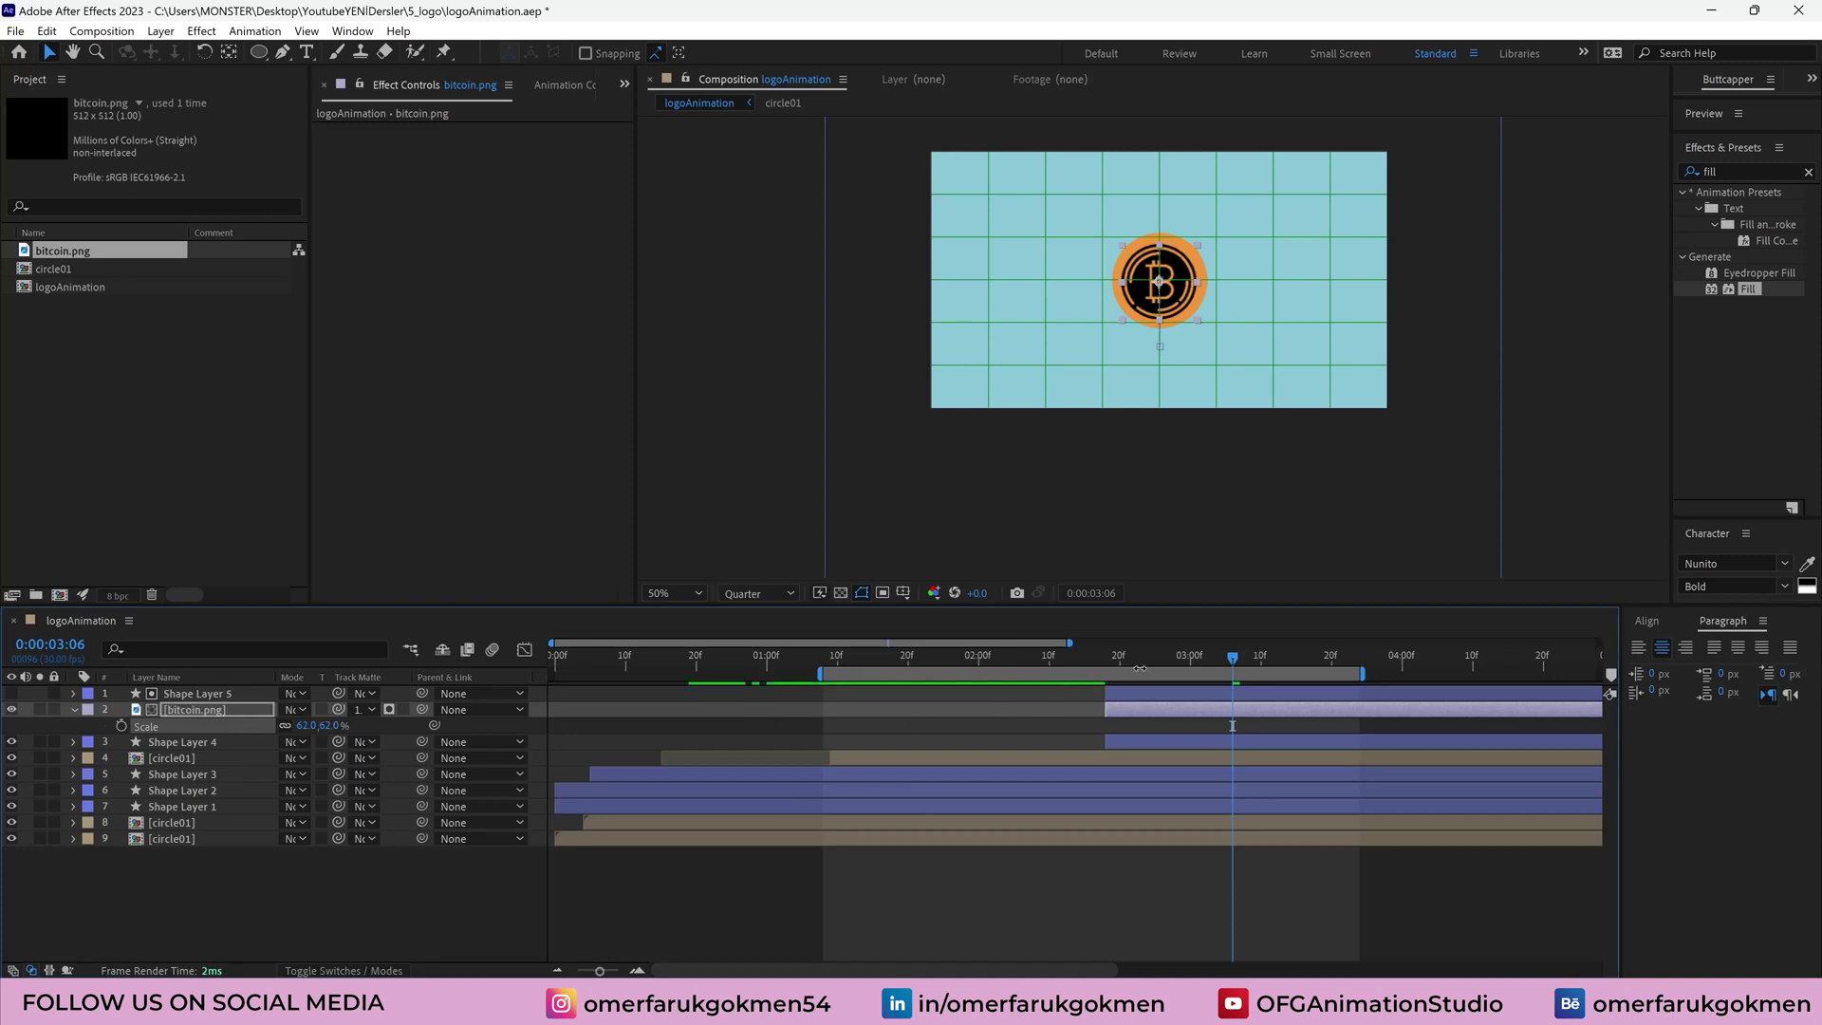
click(1057, 663)
key(space)
key(space)
key(ctrl+s)
Extend the start of the work area back to 0:00:00:00
drag(1255, 657, 1126, 657)
drag(816, 655, 511, 661)
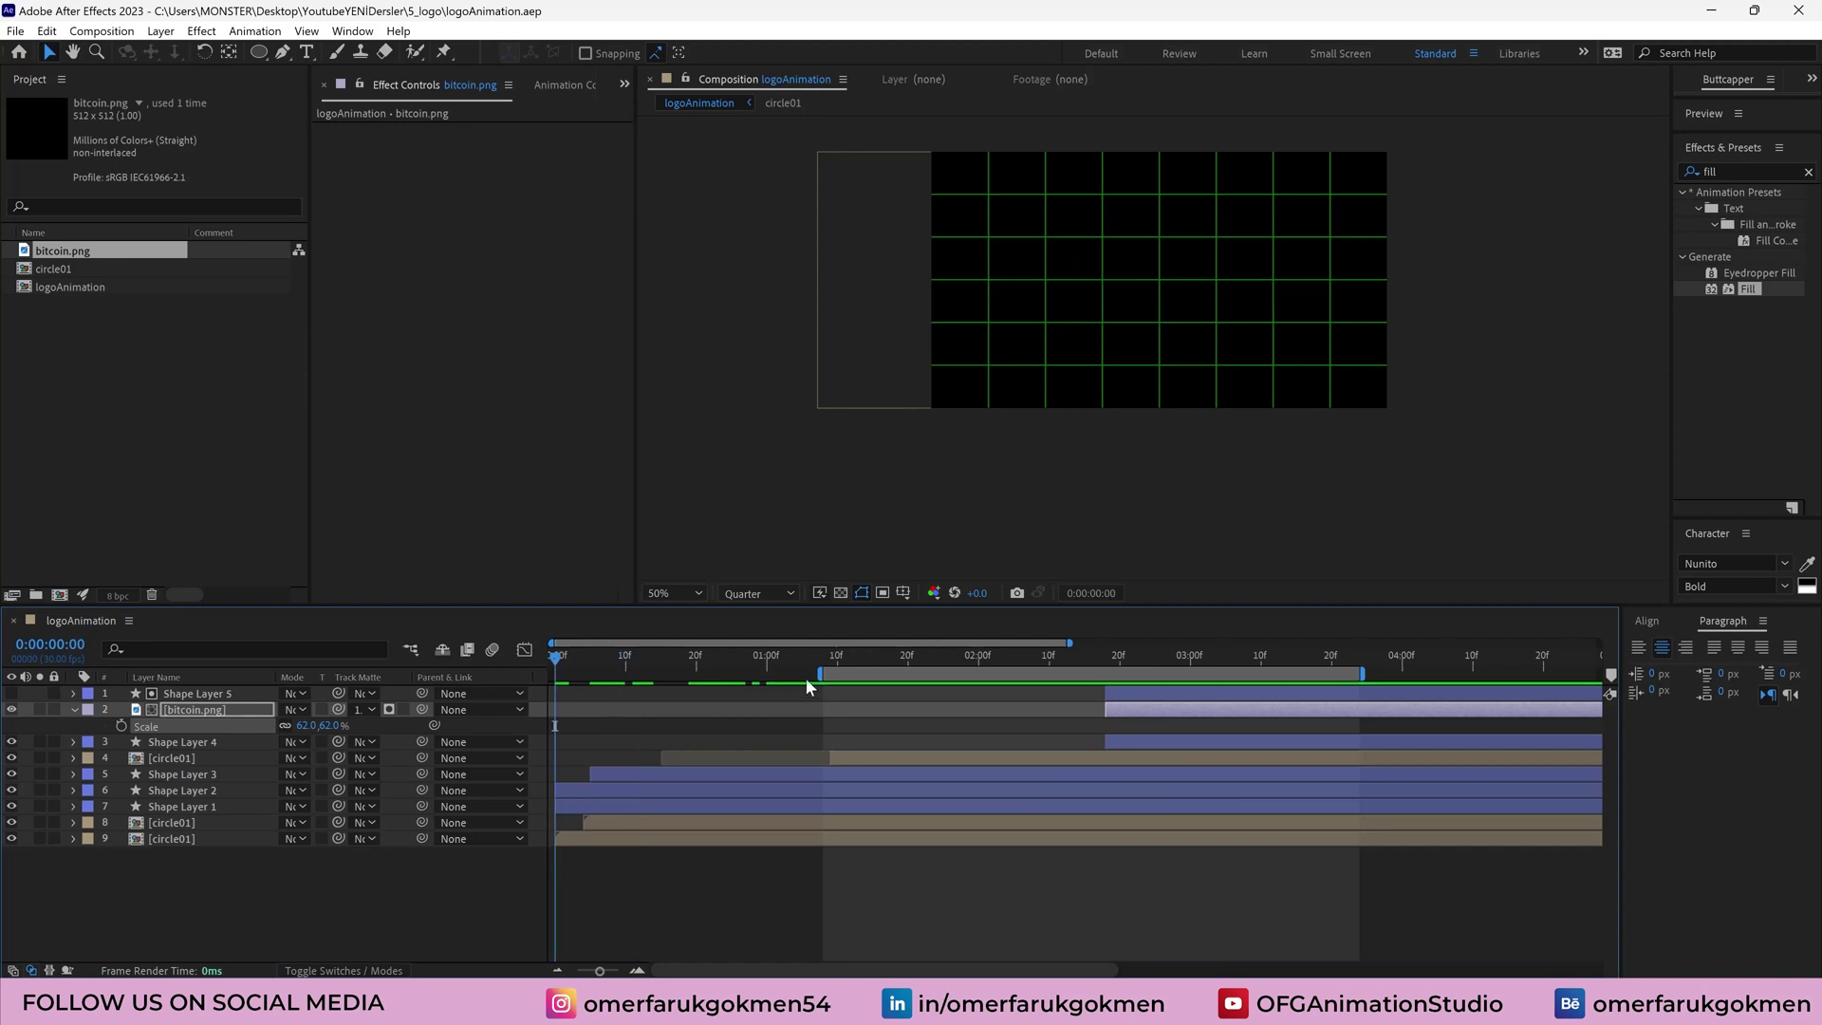
drag(784, 675, 557, 666)
Create a 1920 x 1080 light mint green solid named bg and place it below all other layers
right_click(261, 887)
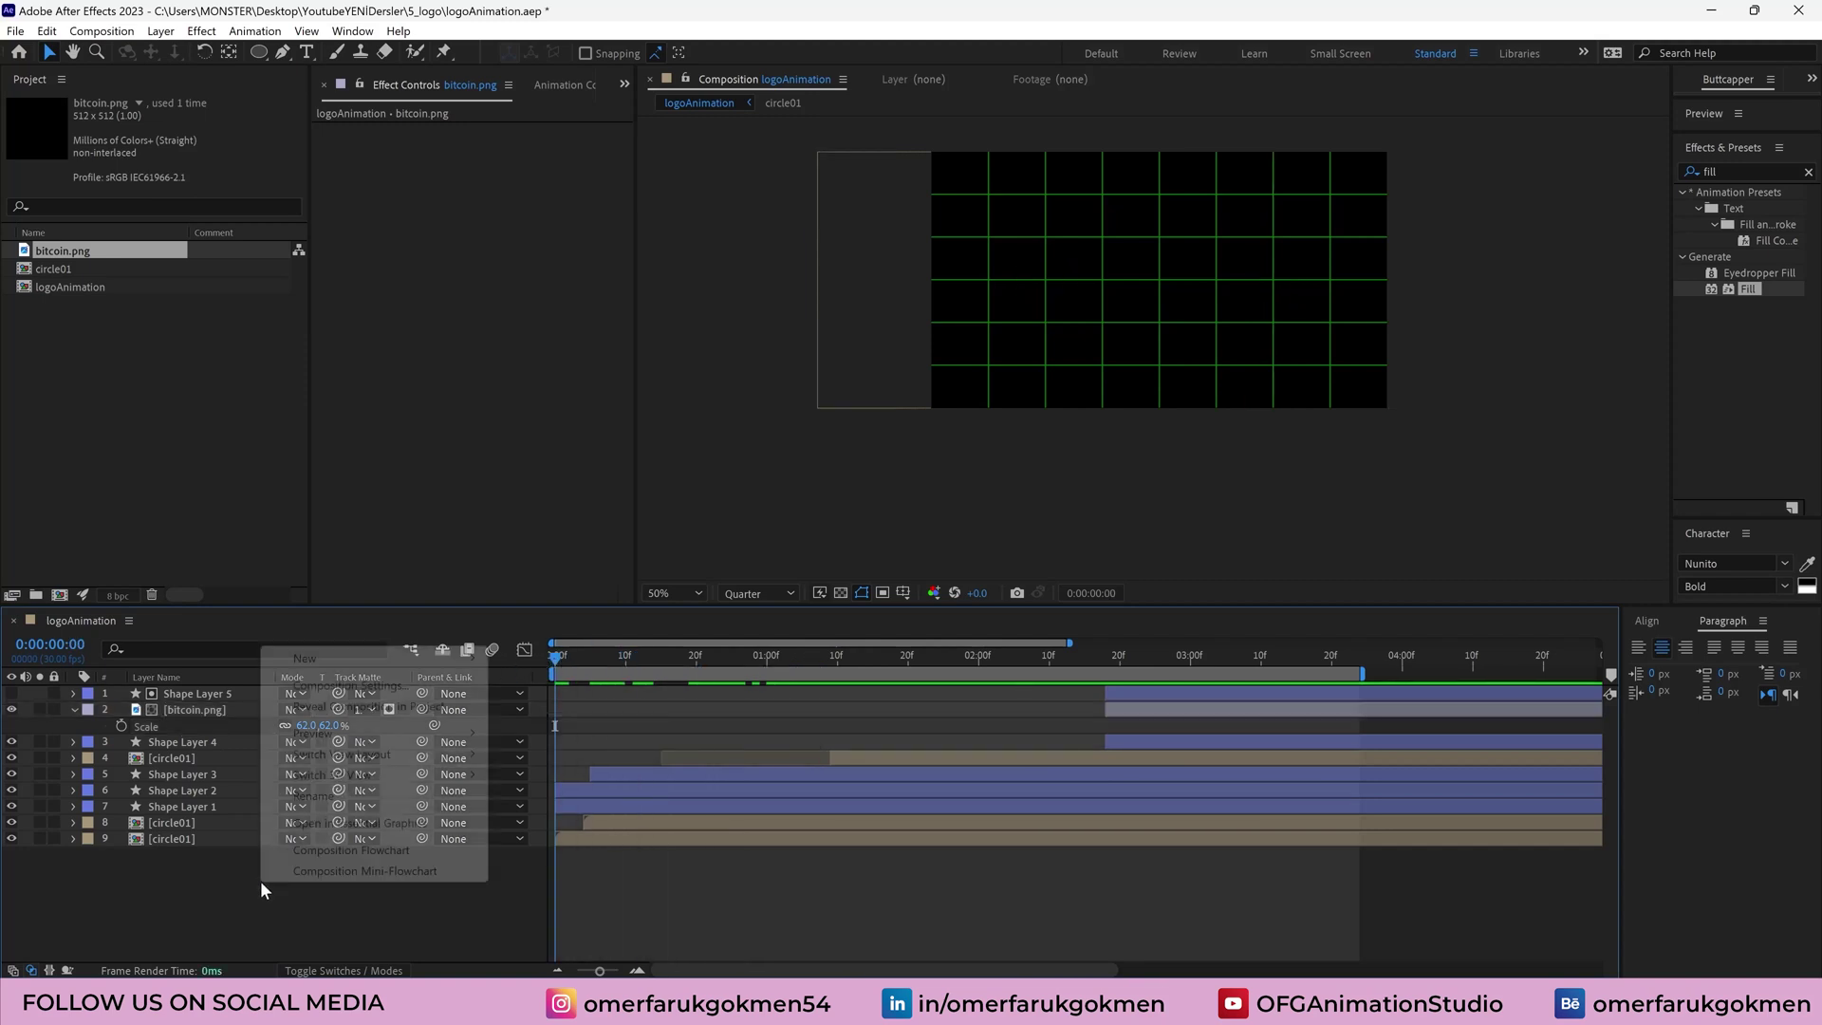
mouse_move(455, 653)
click(549, 707)
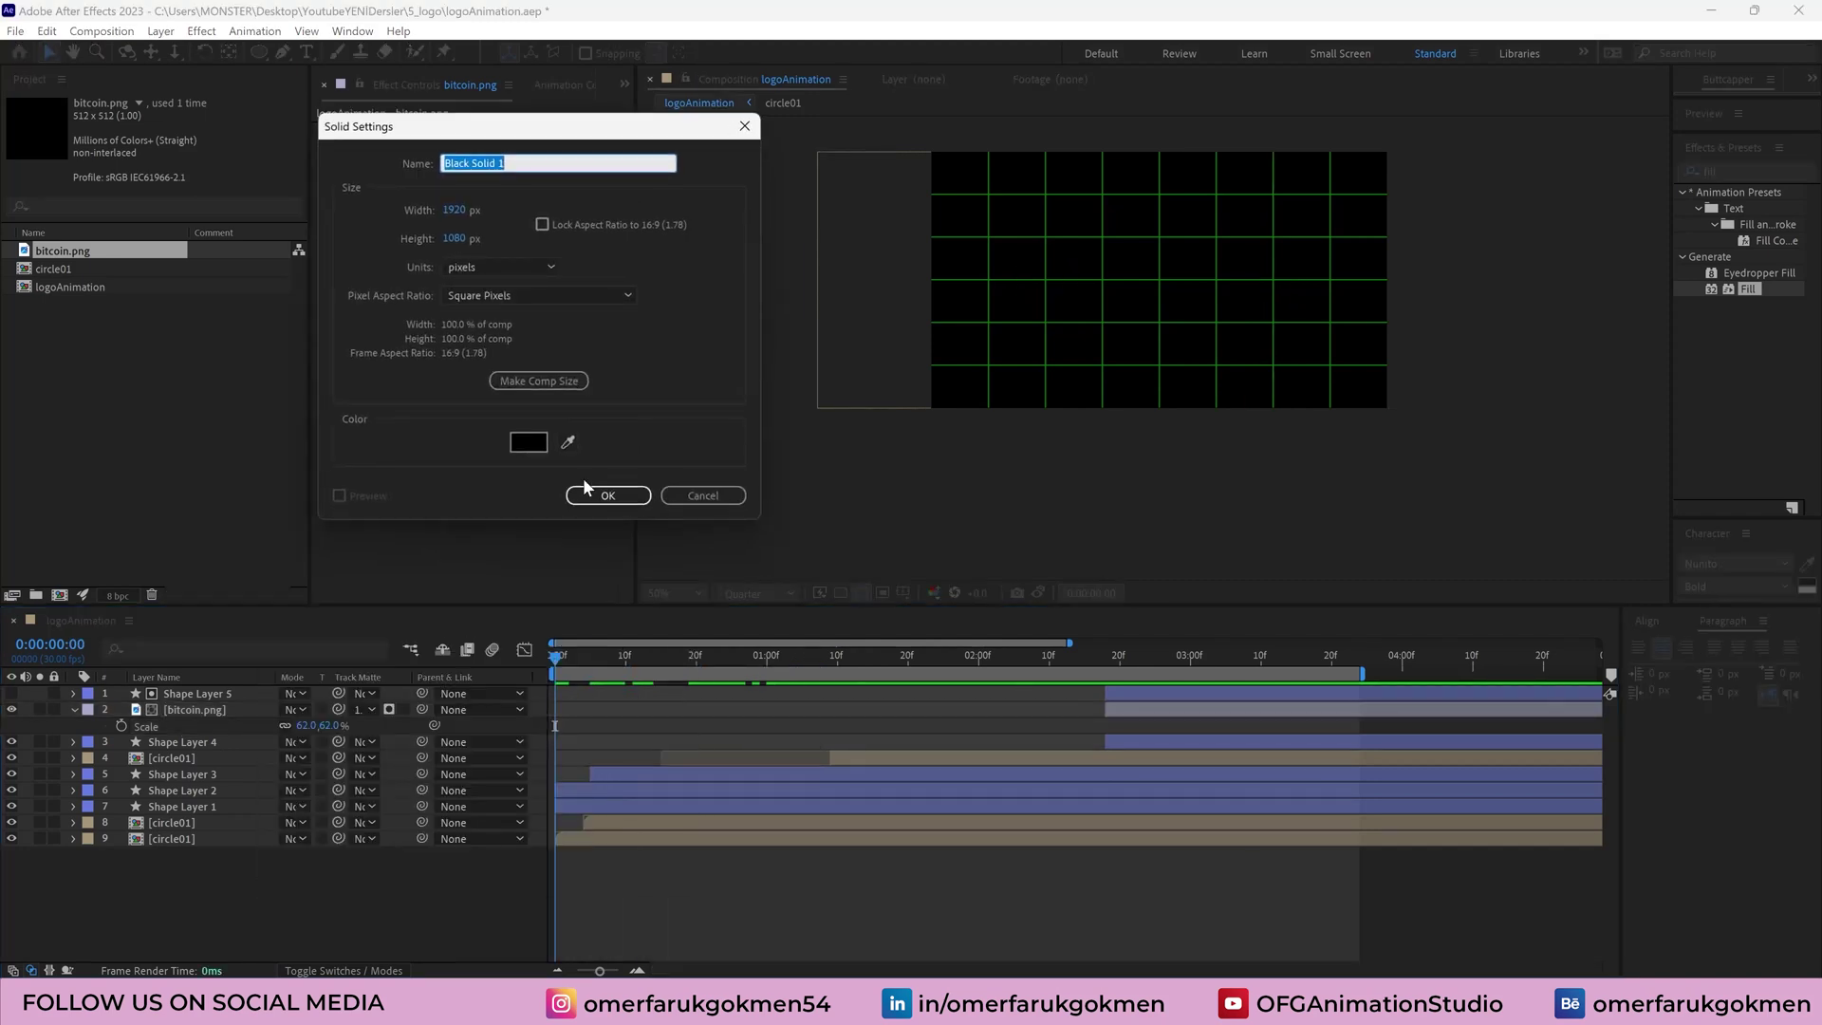
click(529, 442)
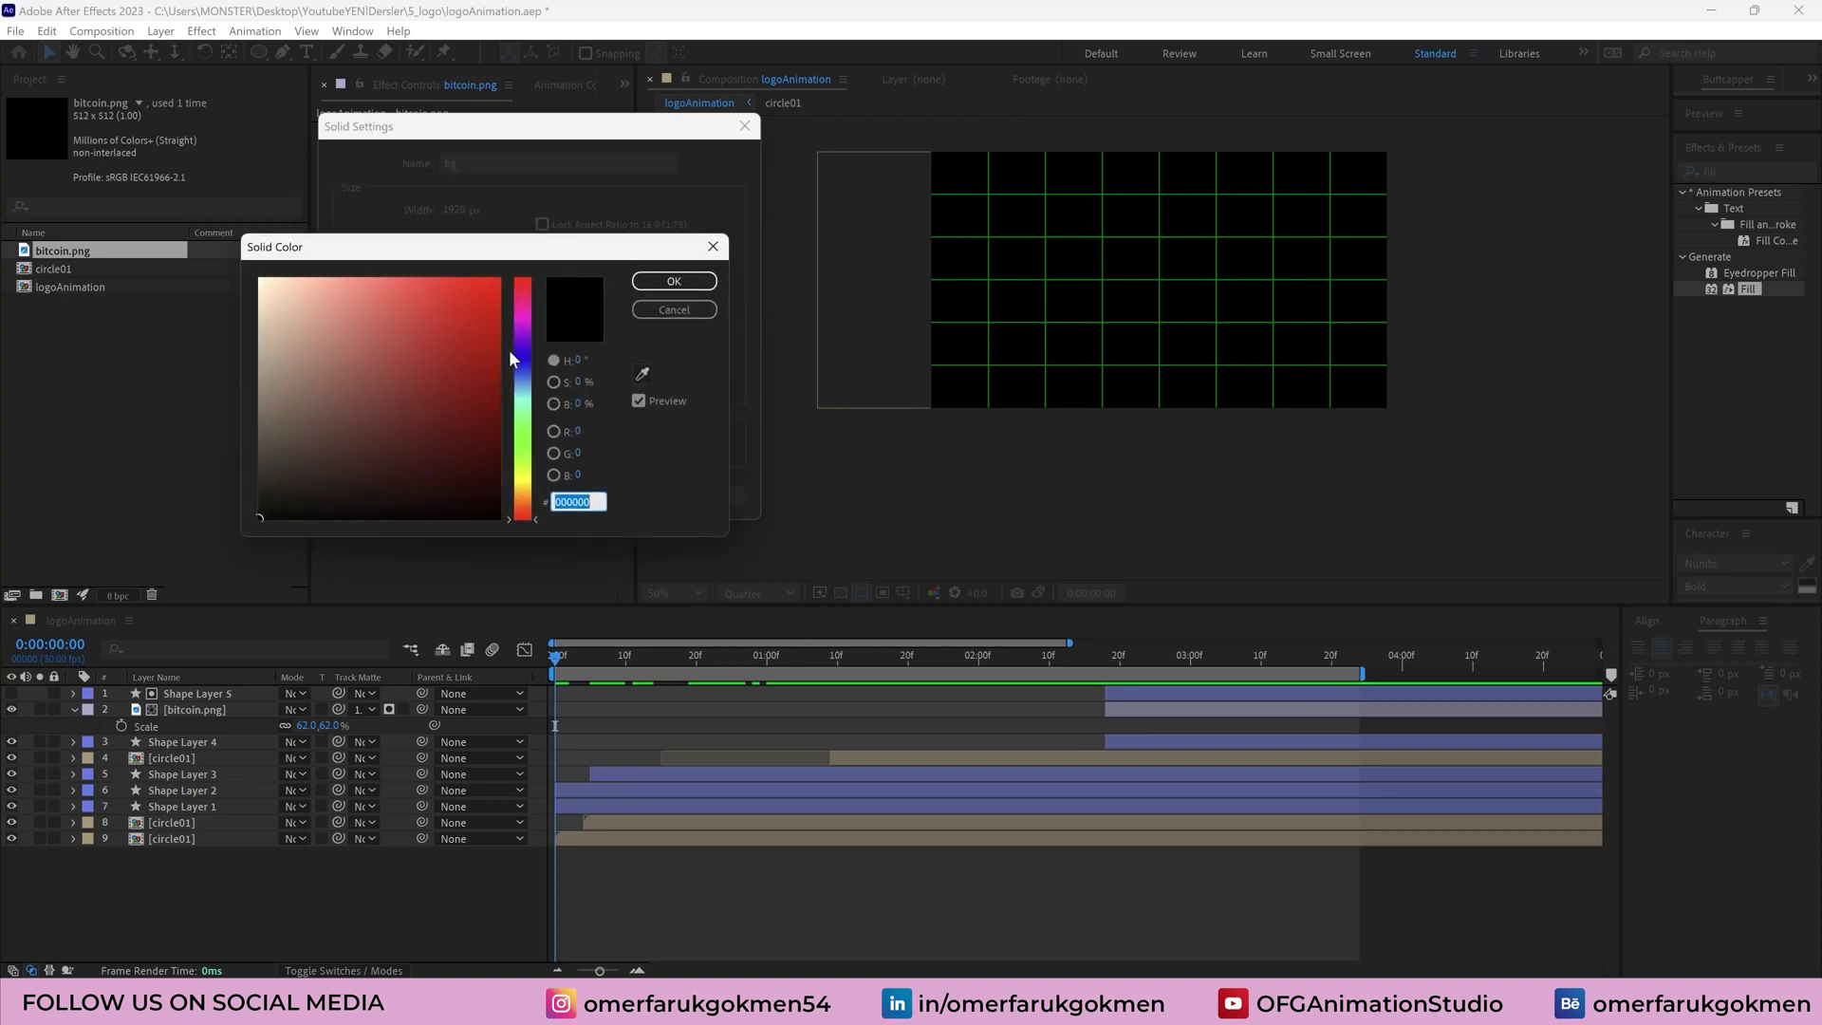
mouse_move(524, 427)
mouse_down()
mouse_move(527, 380)
mouse_move(529, 410)
mouse_up()
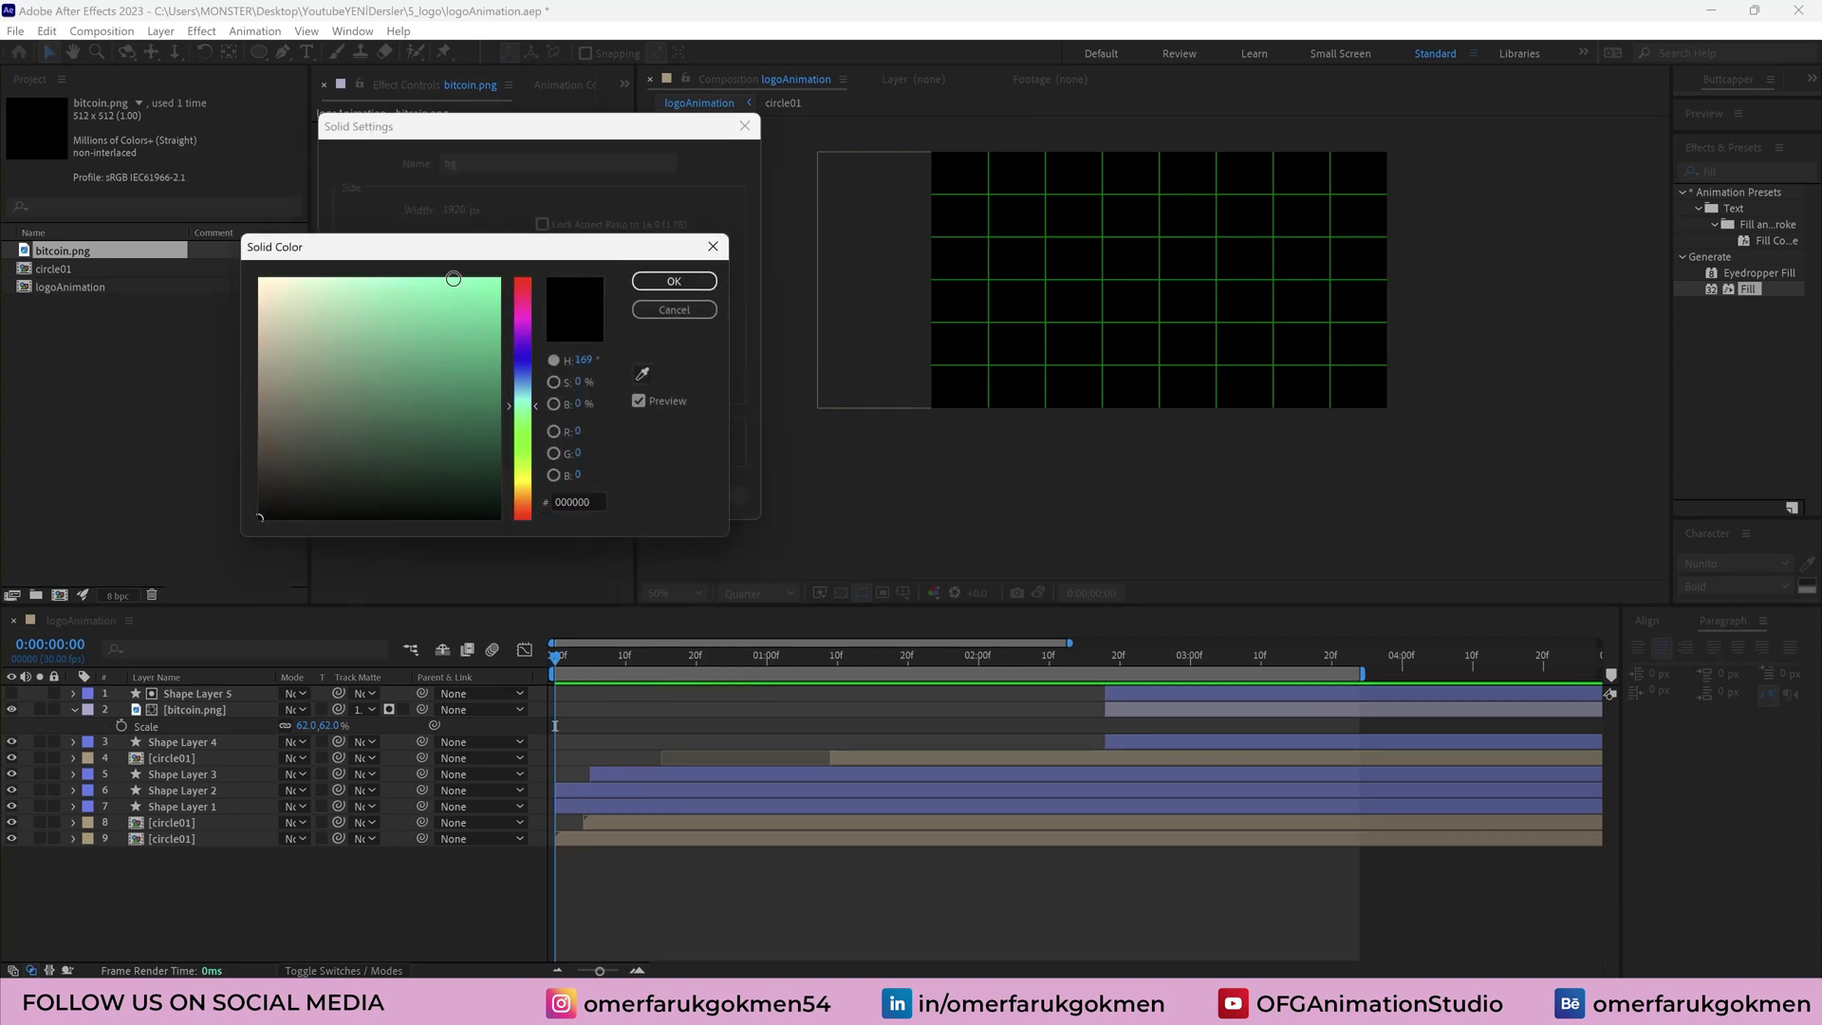
click(453, 278)
click(674, 281)
key(Return)
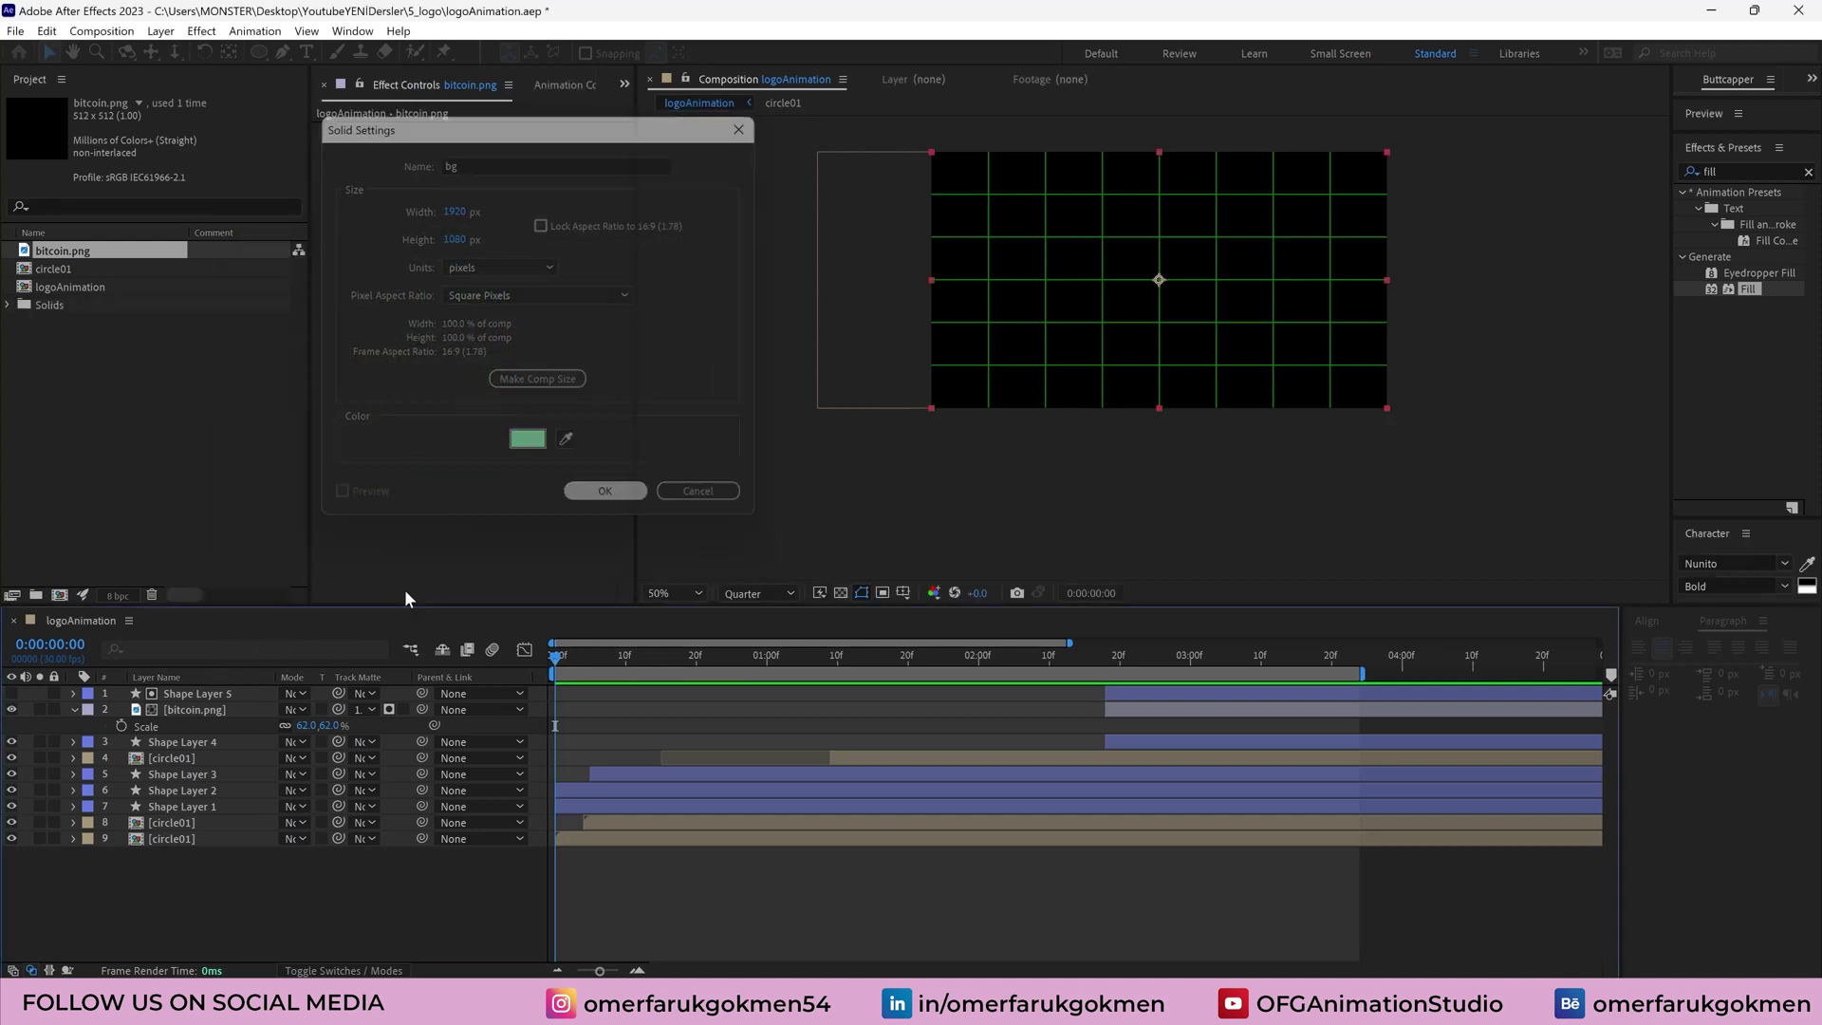
drag(173, 697, 181, 875)
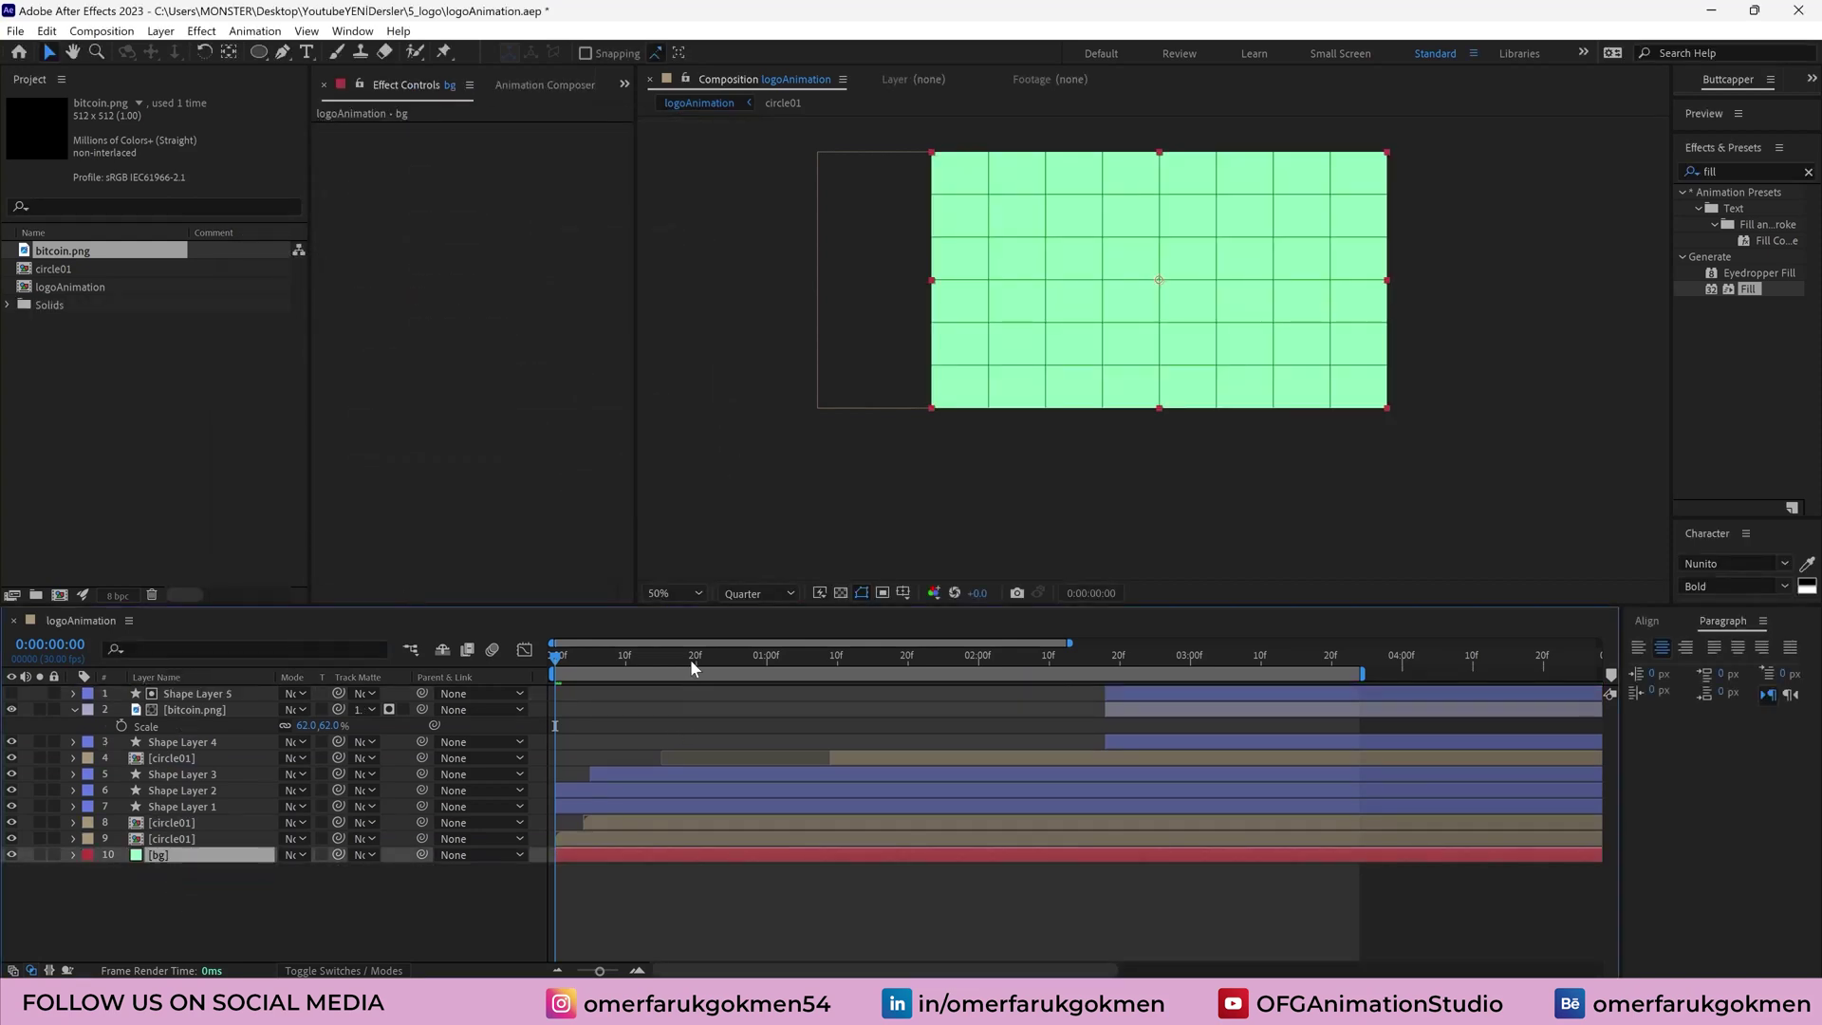
Apply the Fill effect to the bg solid and set its colour to a pinkish red
mouse_move(690, 665)
mouse_down()
mouse_move(532, 666)
mouse_move(681, 666)
mouse_move(655, 668)
mouse_up()
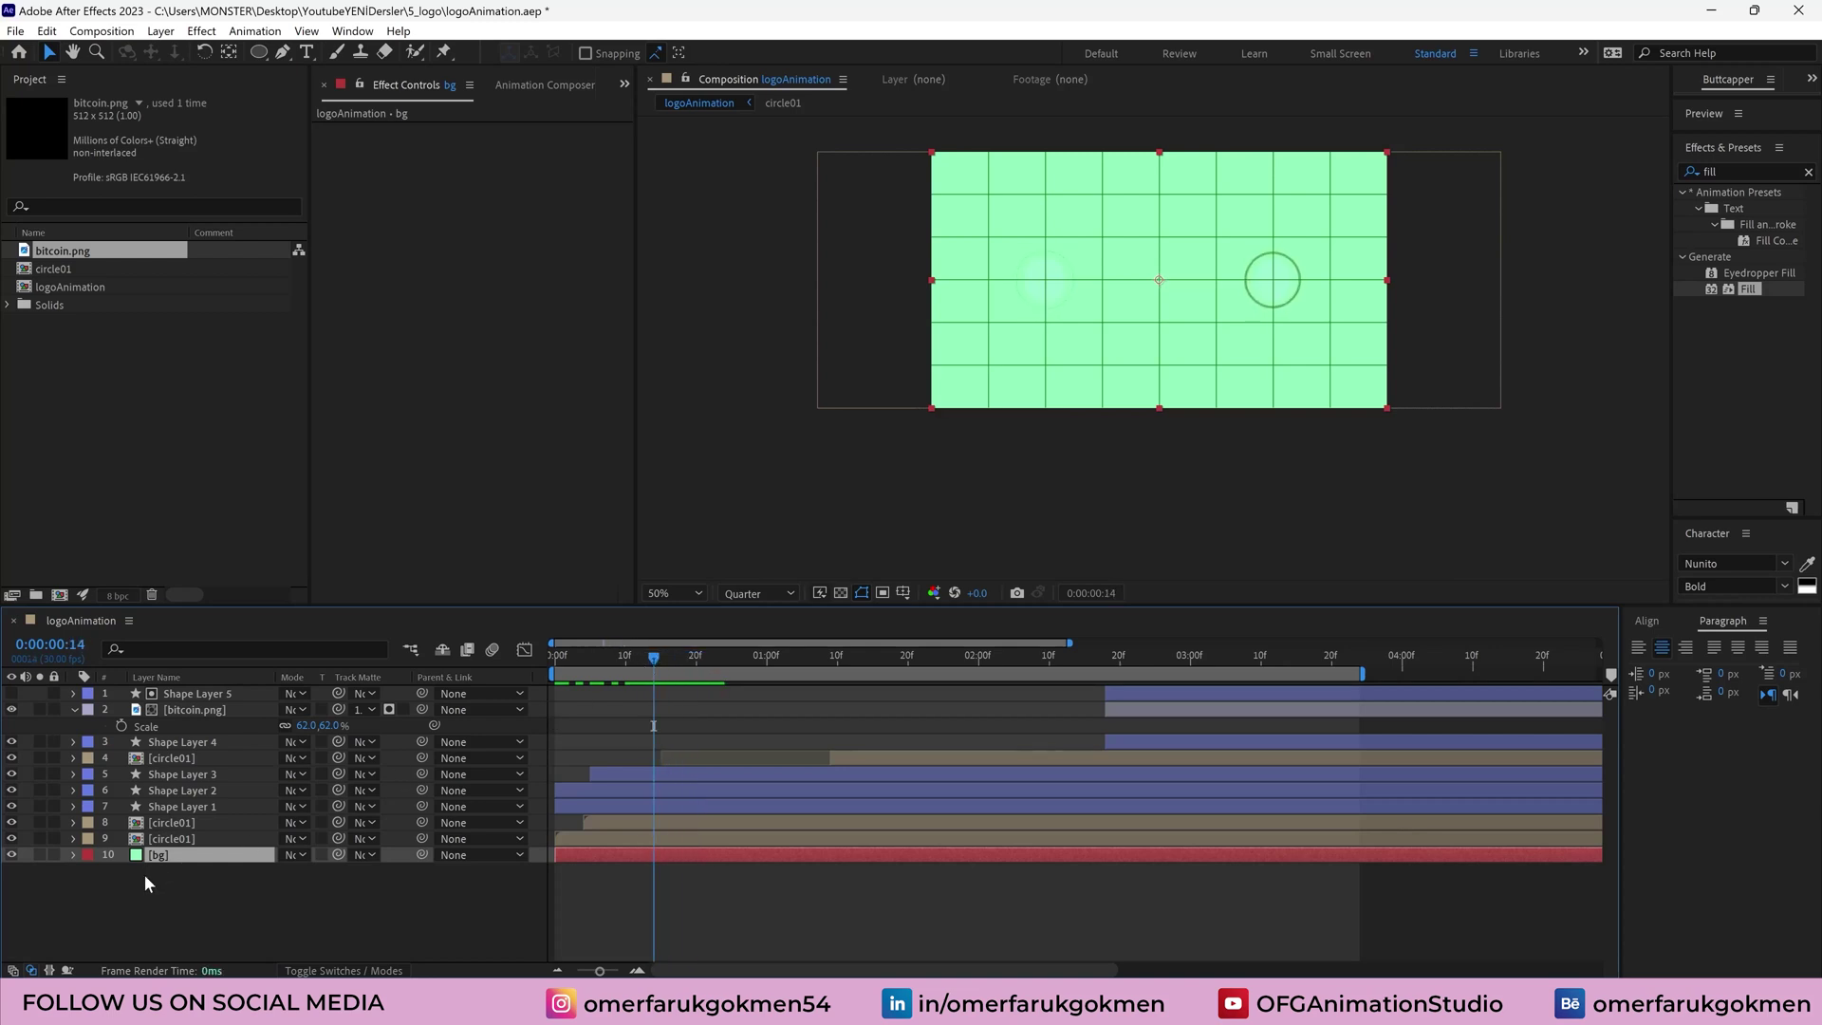
drag(1748, 289, 203, 851)
click(497, 179)
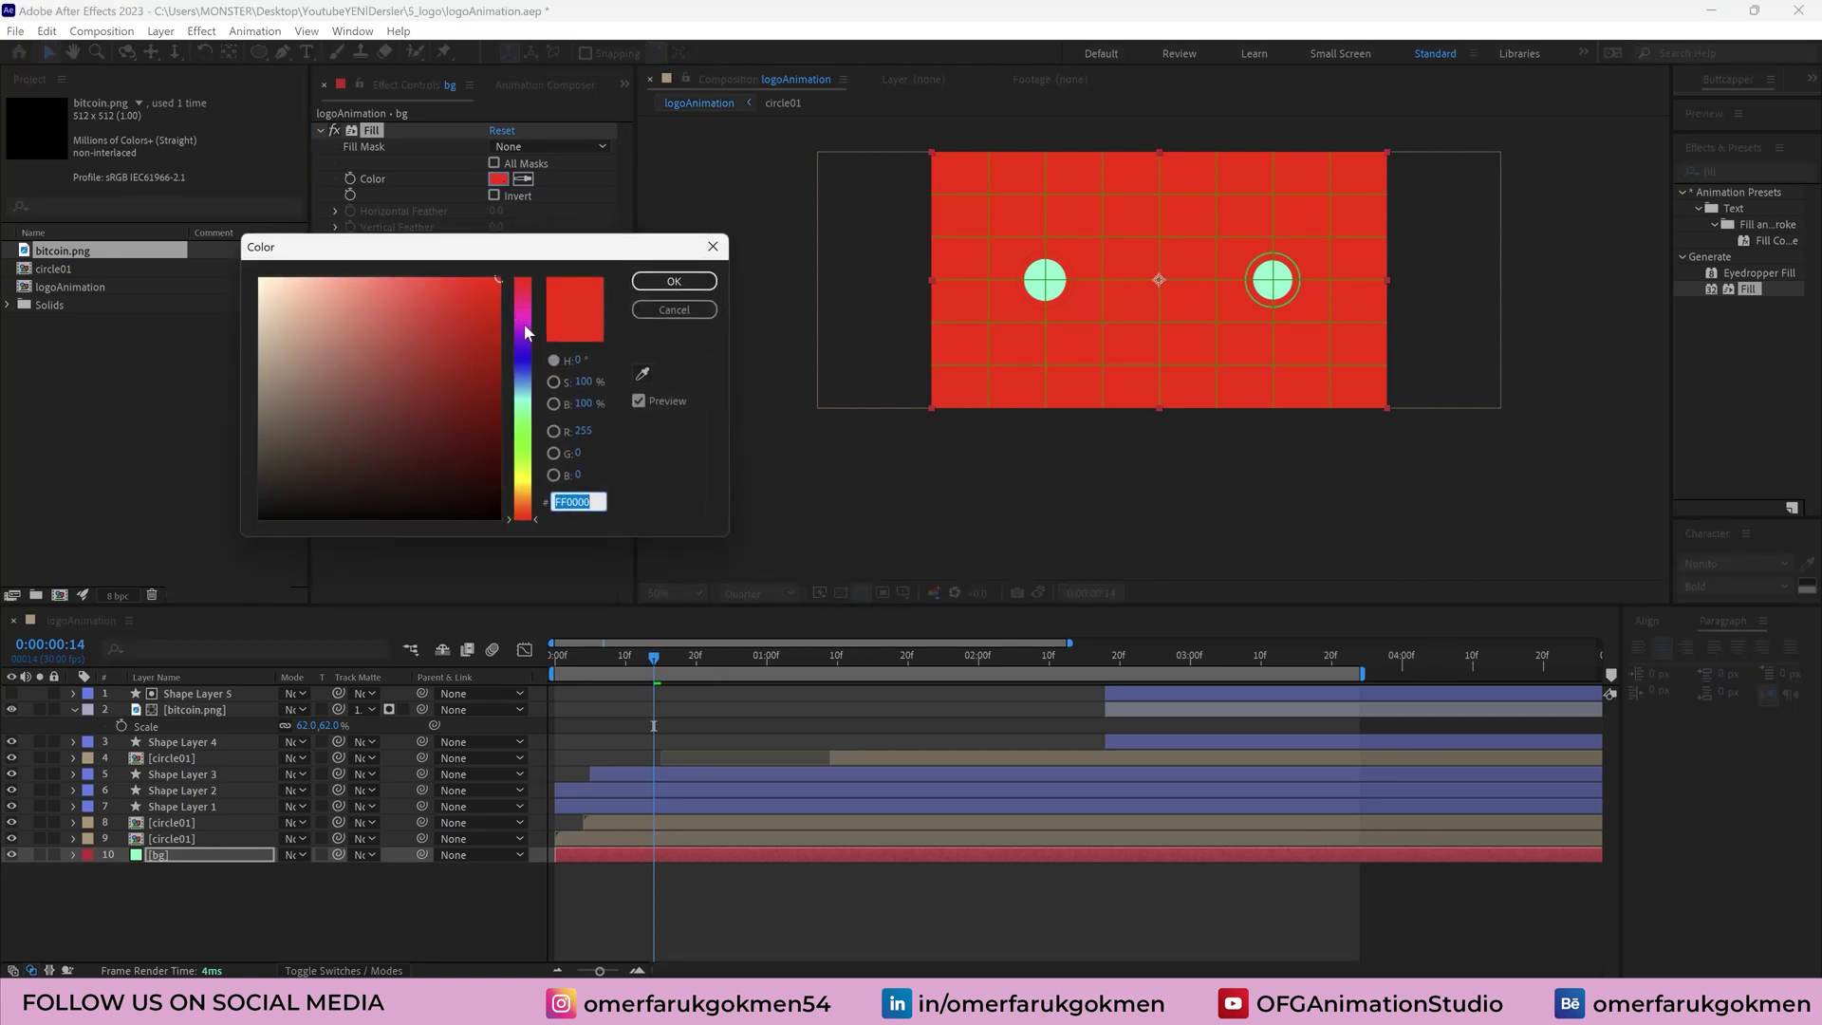
drag(521, 326, 528, 300)
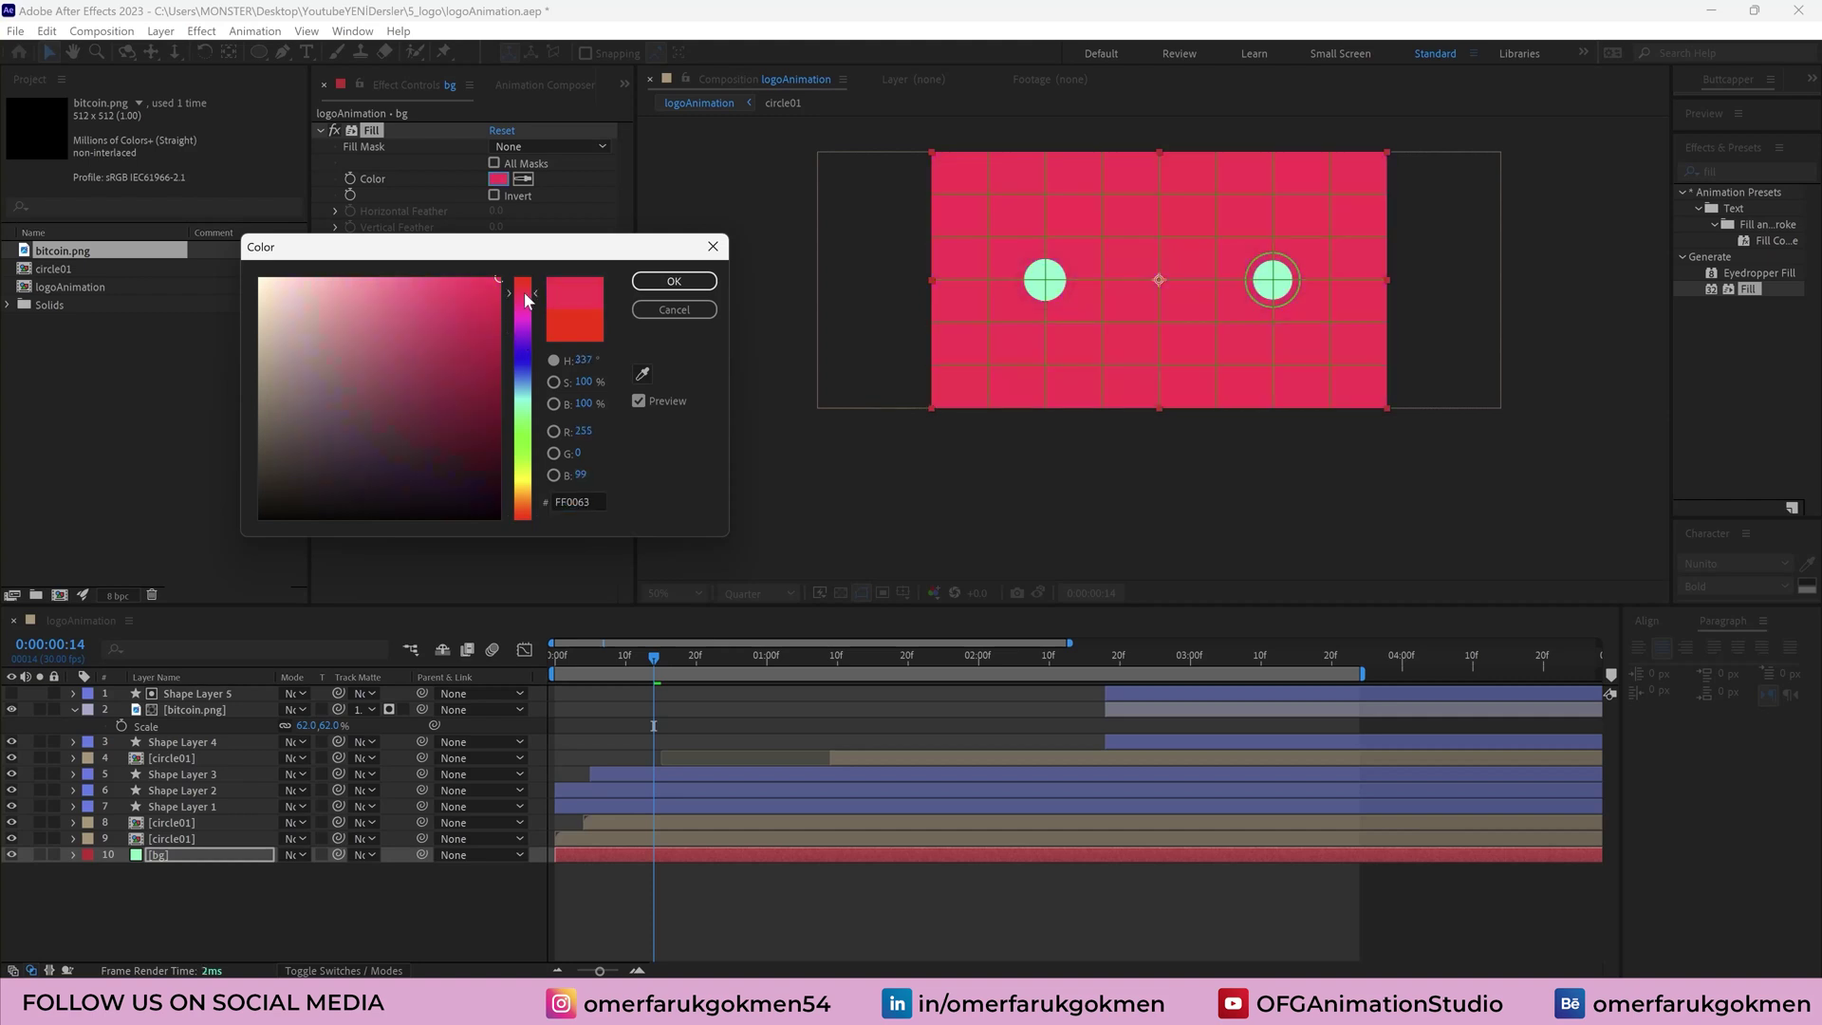
click(674, 281)
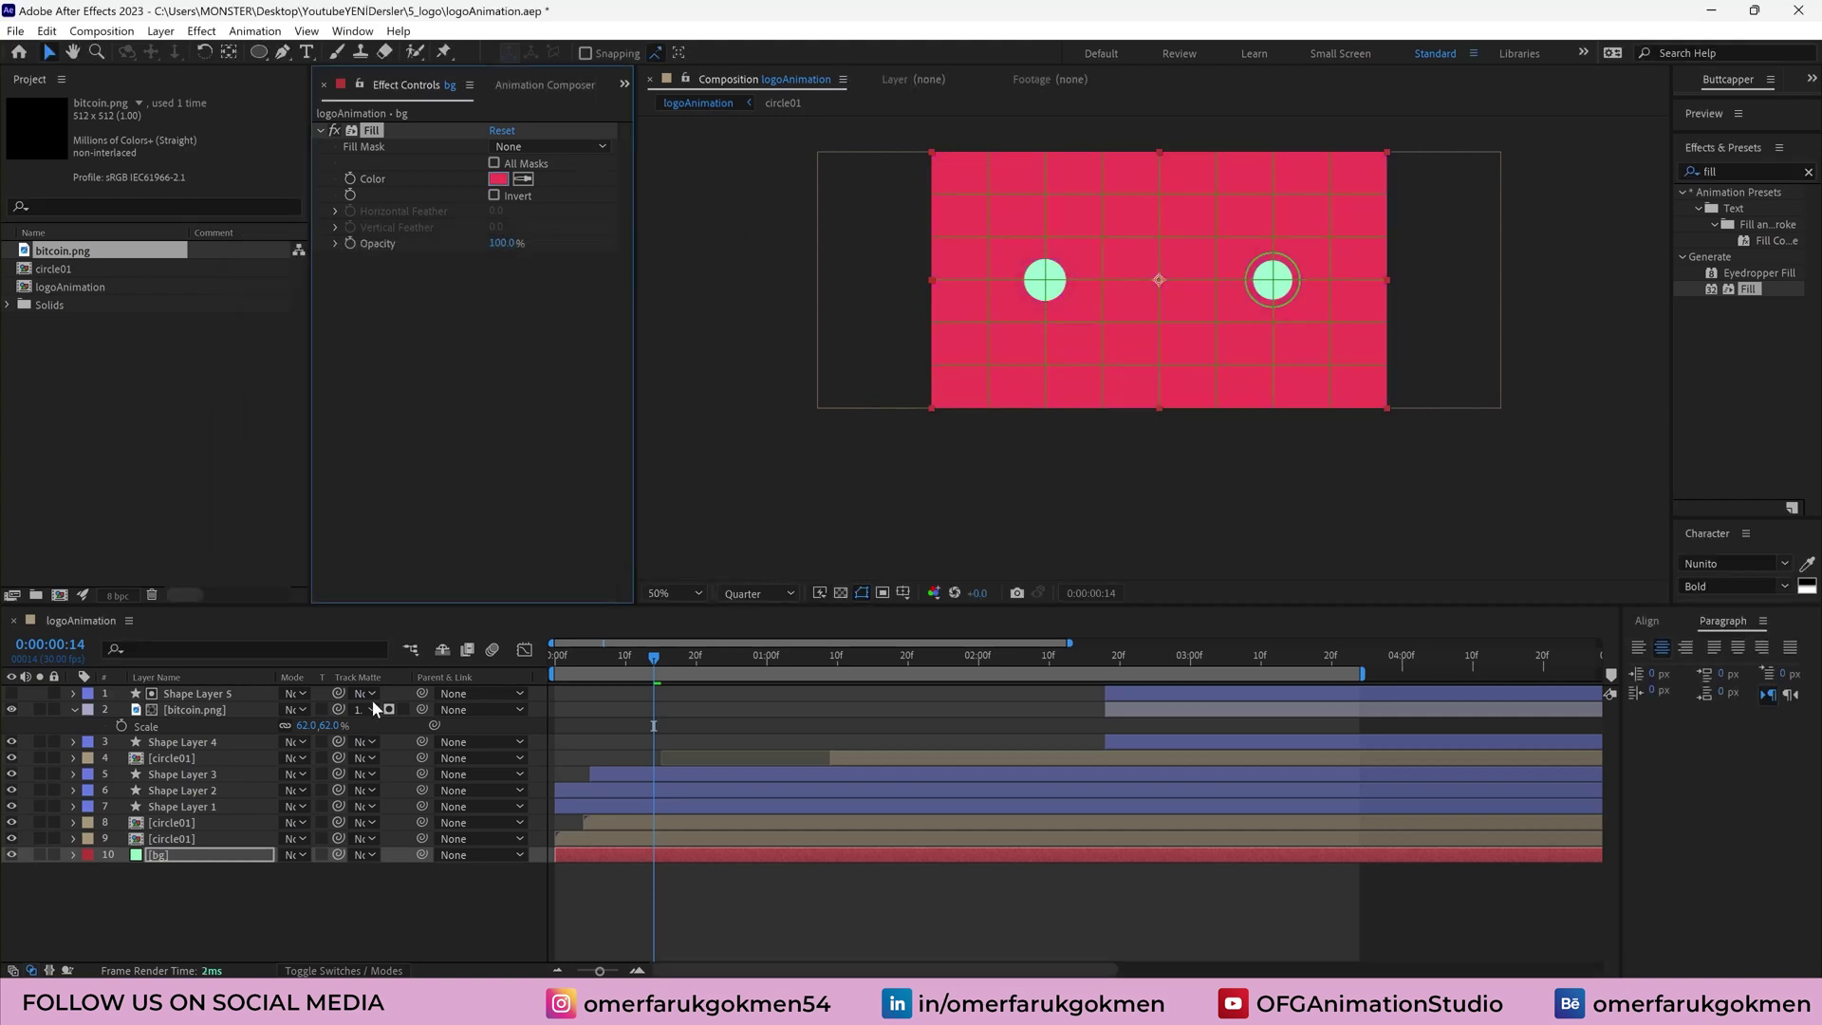
Open the circle01 composition and change the stroke colour of its circle02 ring to near-white
click(174, 838)
click(179, 823)
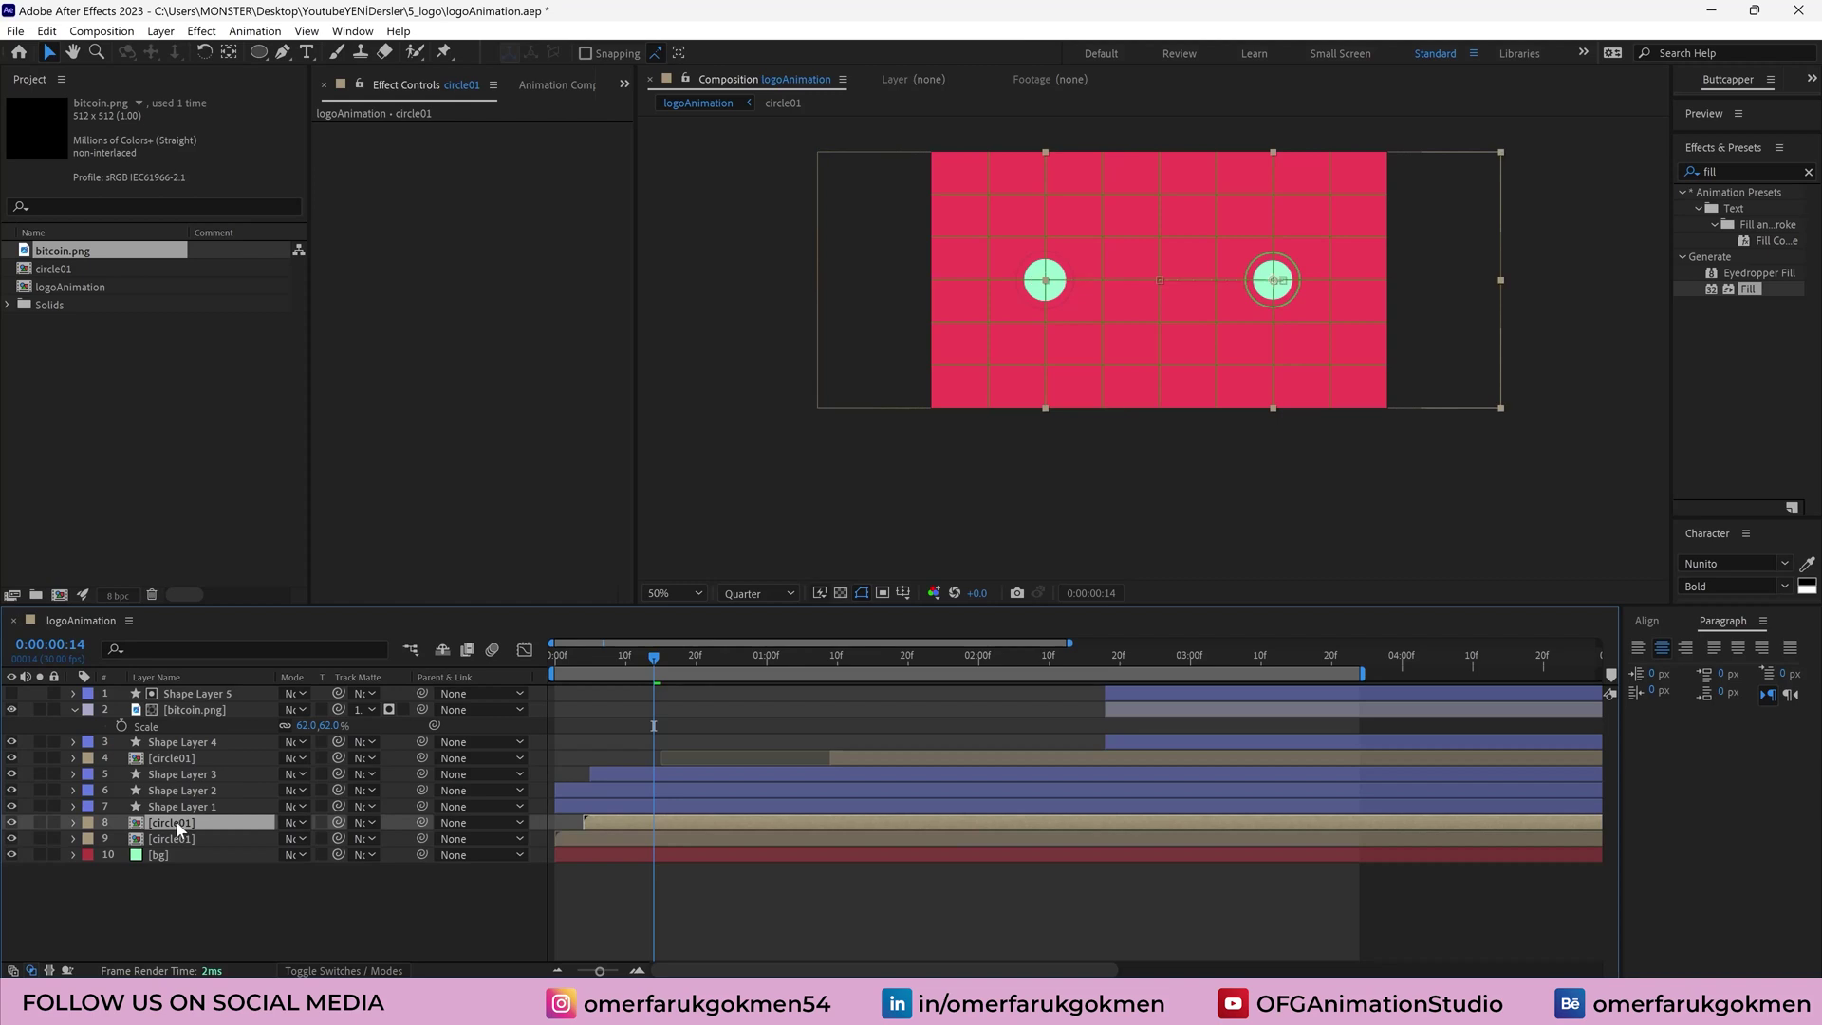
double_click(178, 824)
click(167, 695)
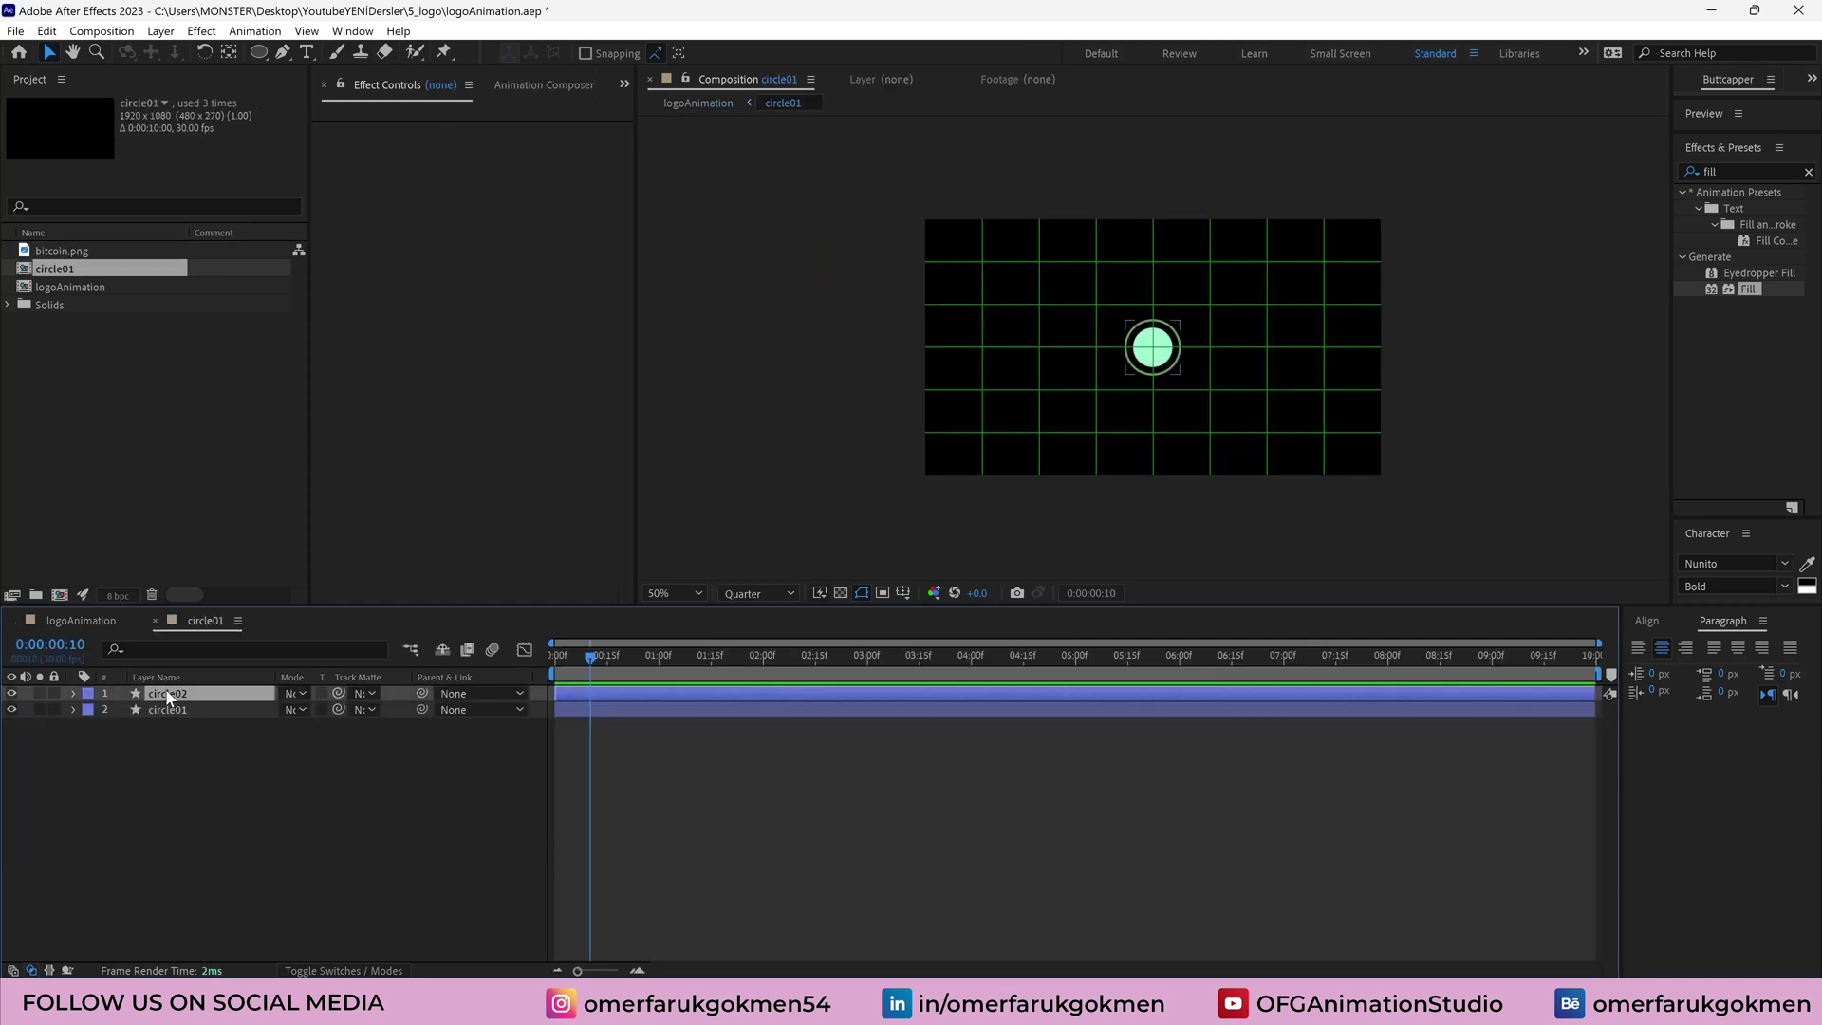
click(811, 53)
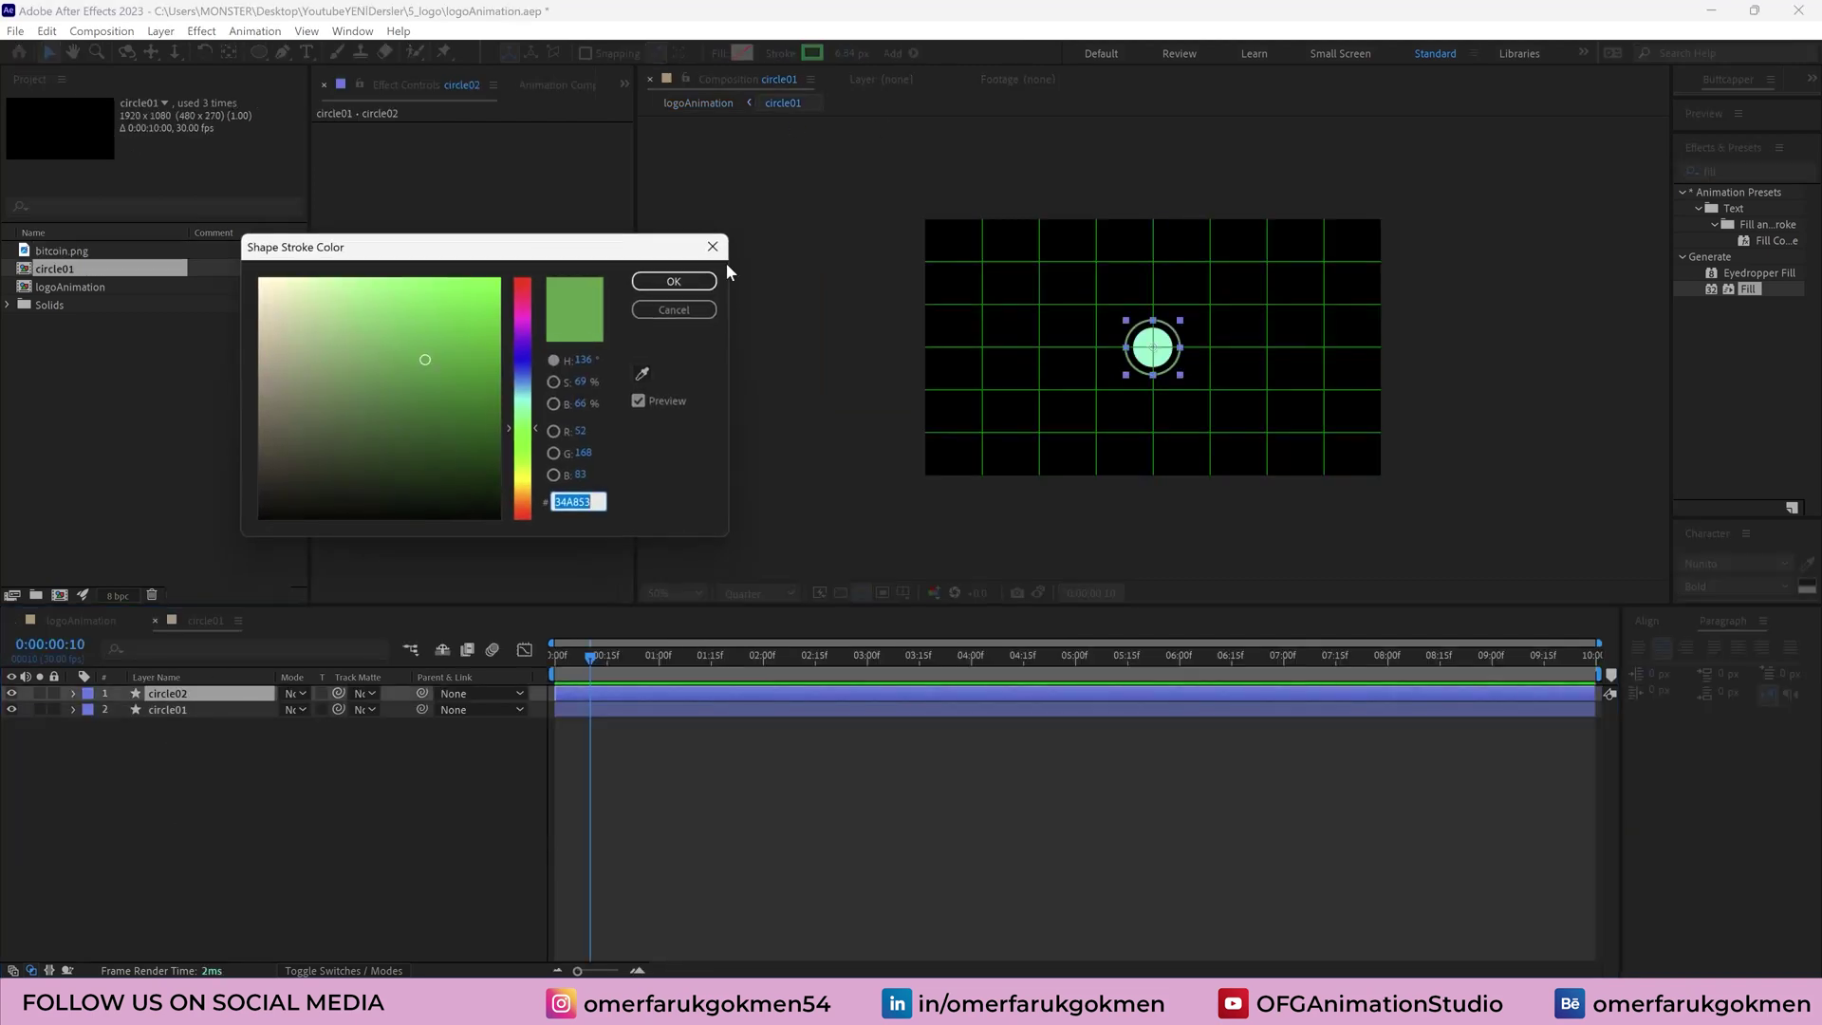
drag(322, 299, 280, 284)
click(645, 283)
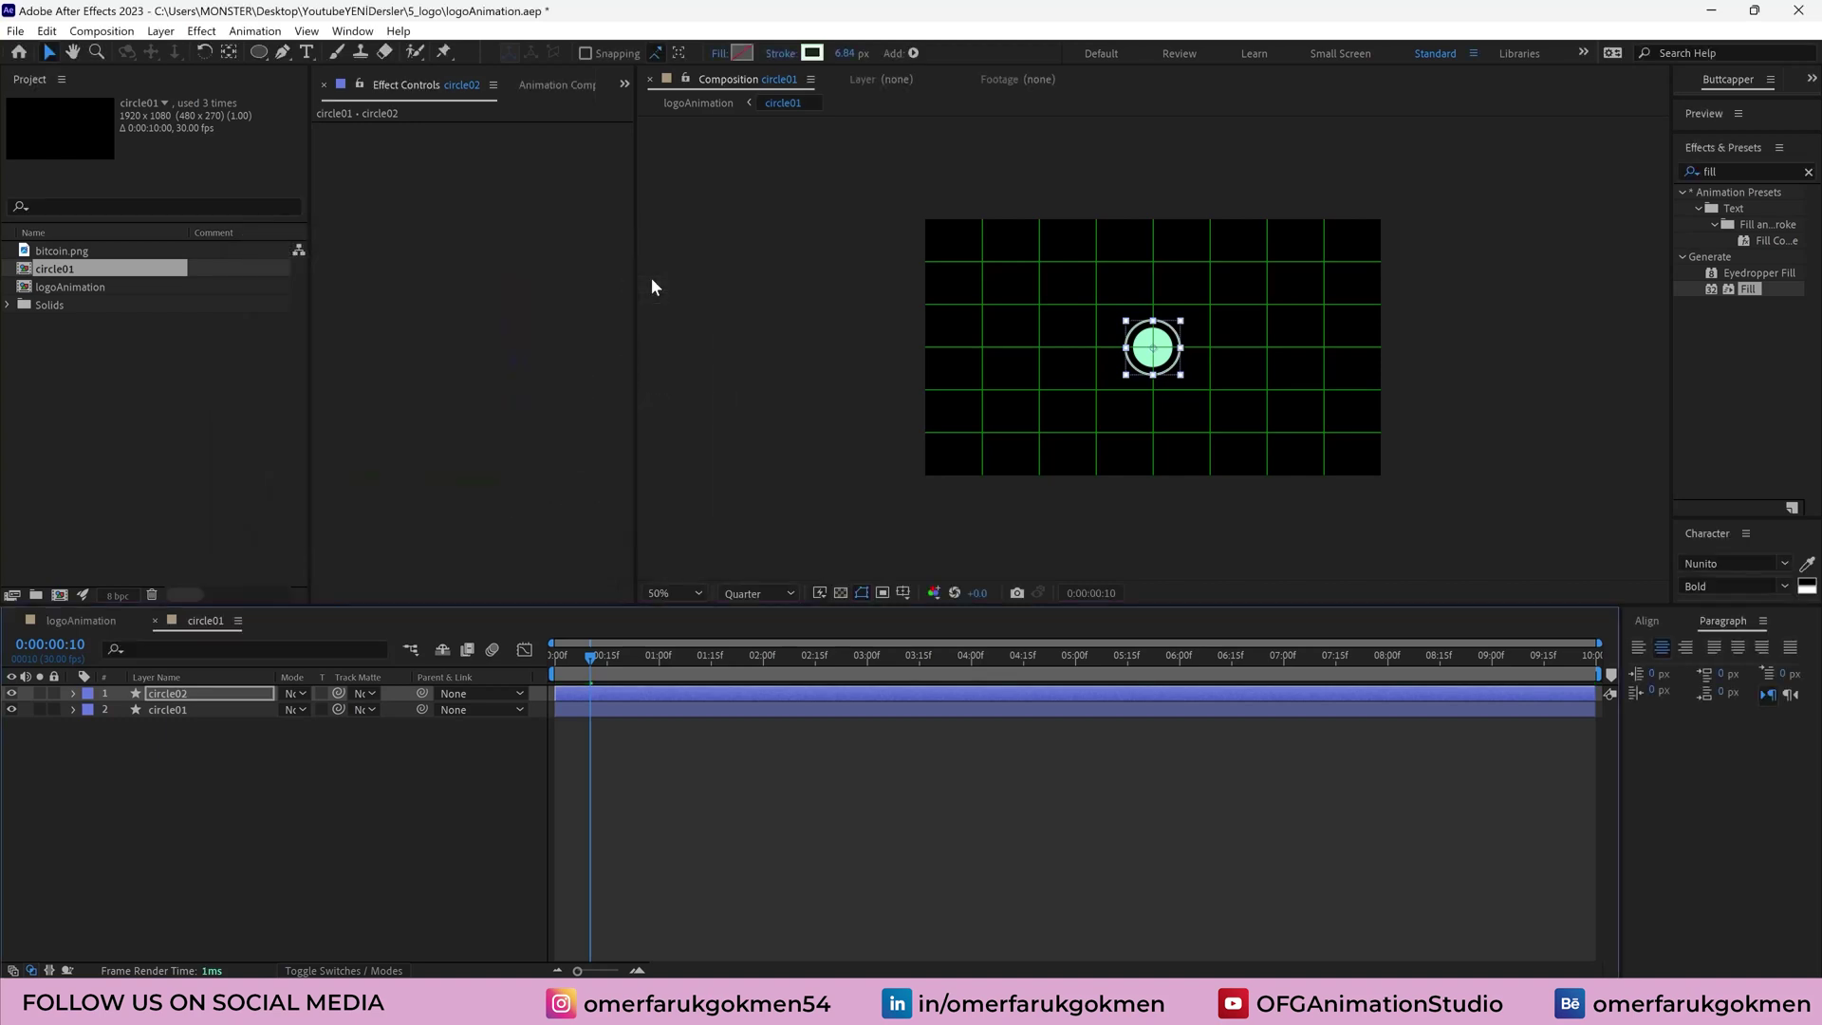
Back in logoAnimation, reveal the Position keyframes of the two circle01 layers directly above bg and select them all
click(86, 620)
drag(634, 653, 851, 670)
click(792, 837)
shift+click(793, 822)
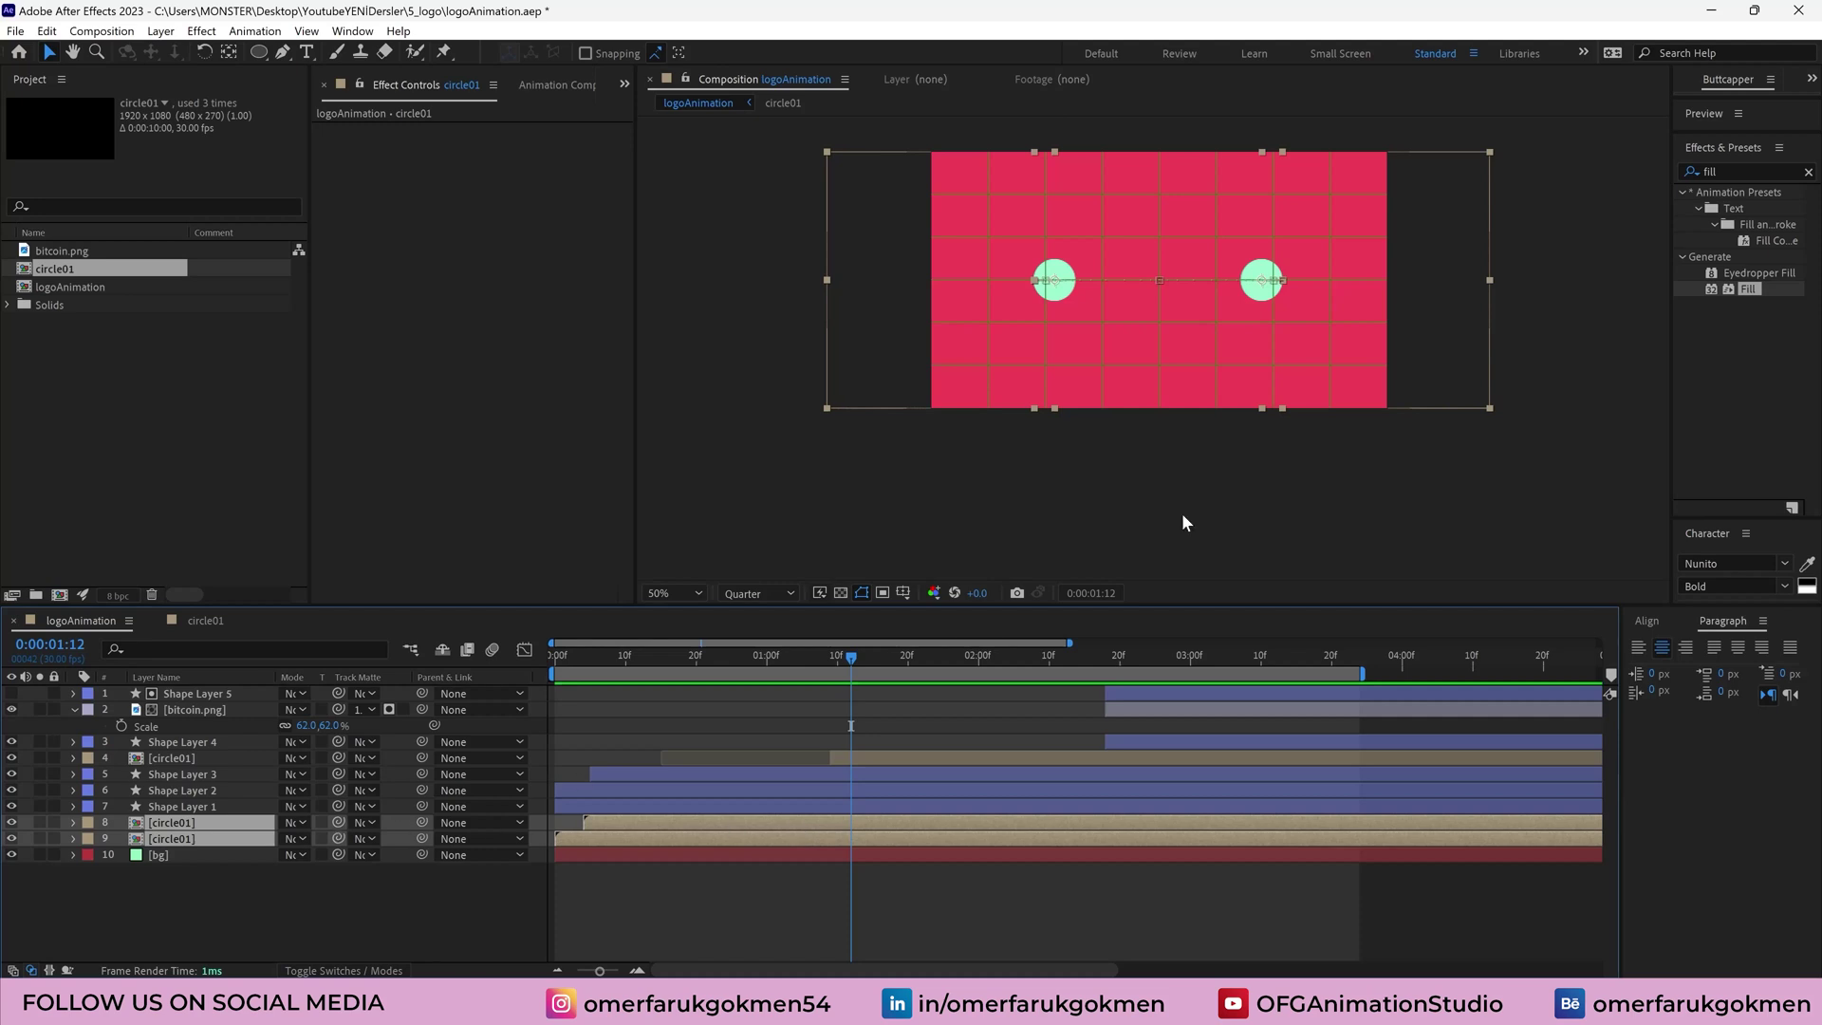
click(705, 656)
drag(707, 661, 837, 667)
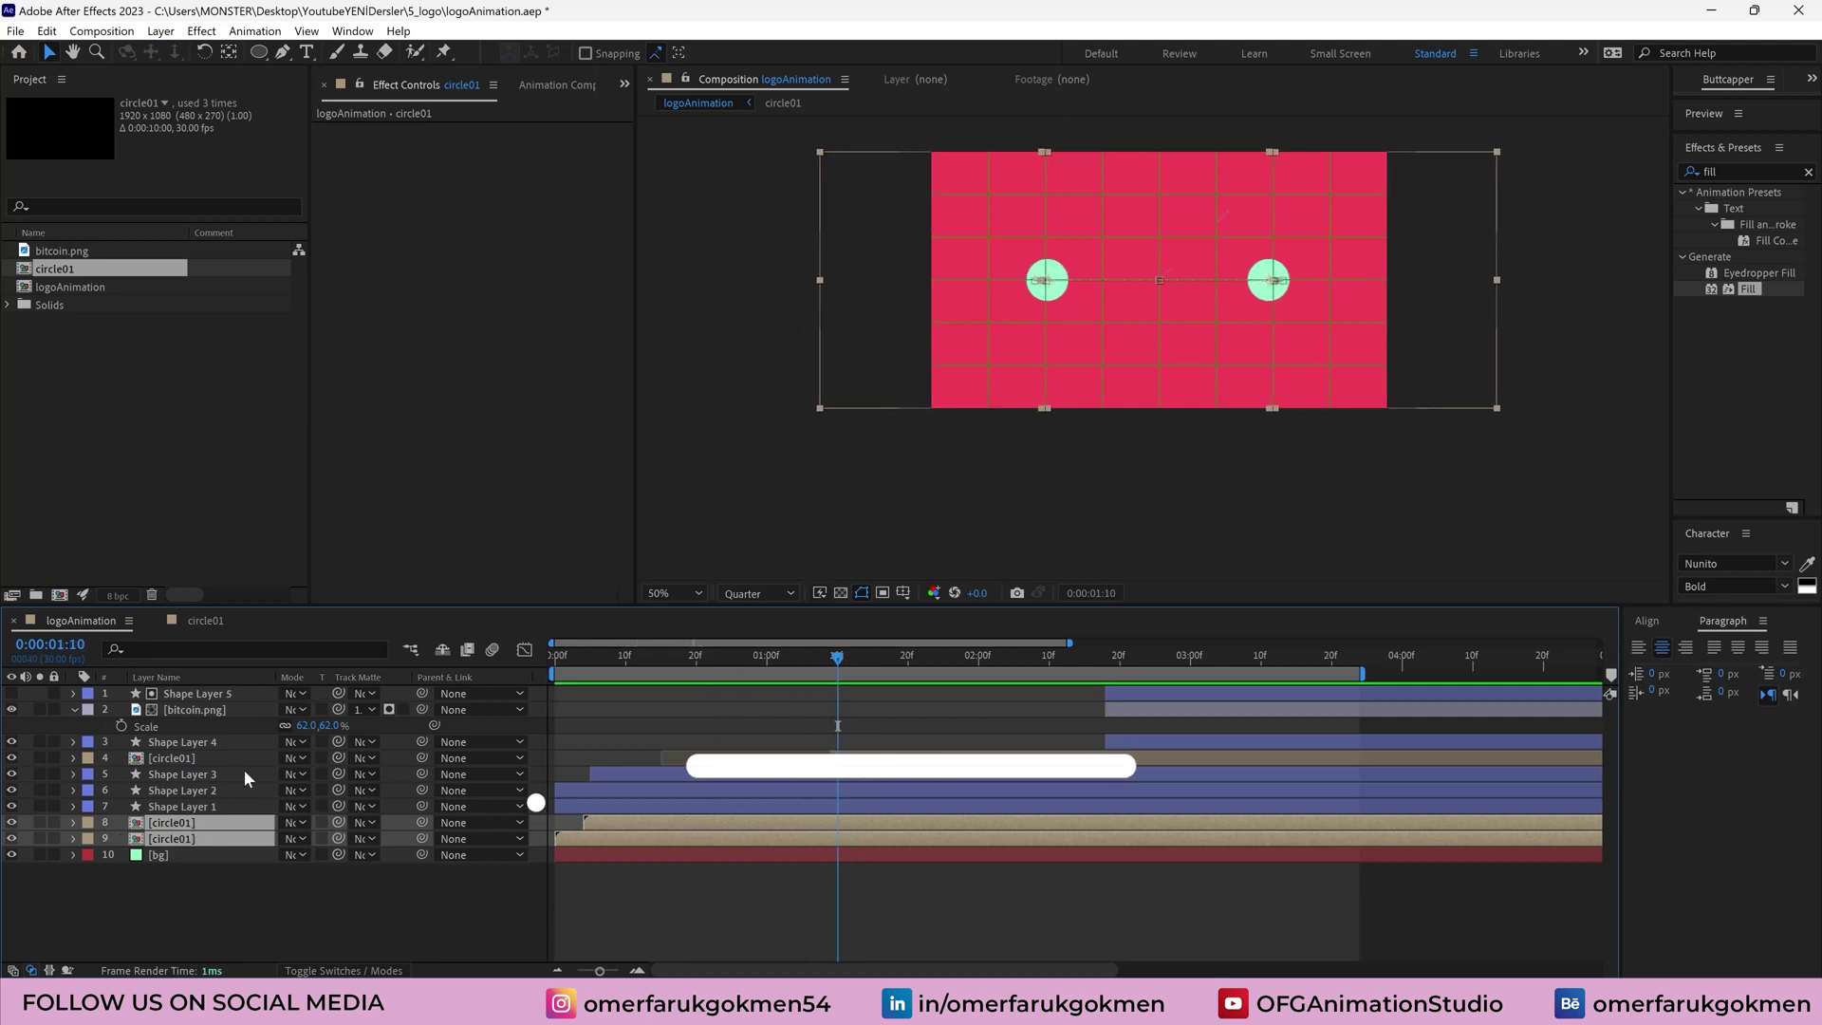
click(524, 650)
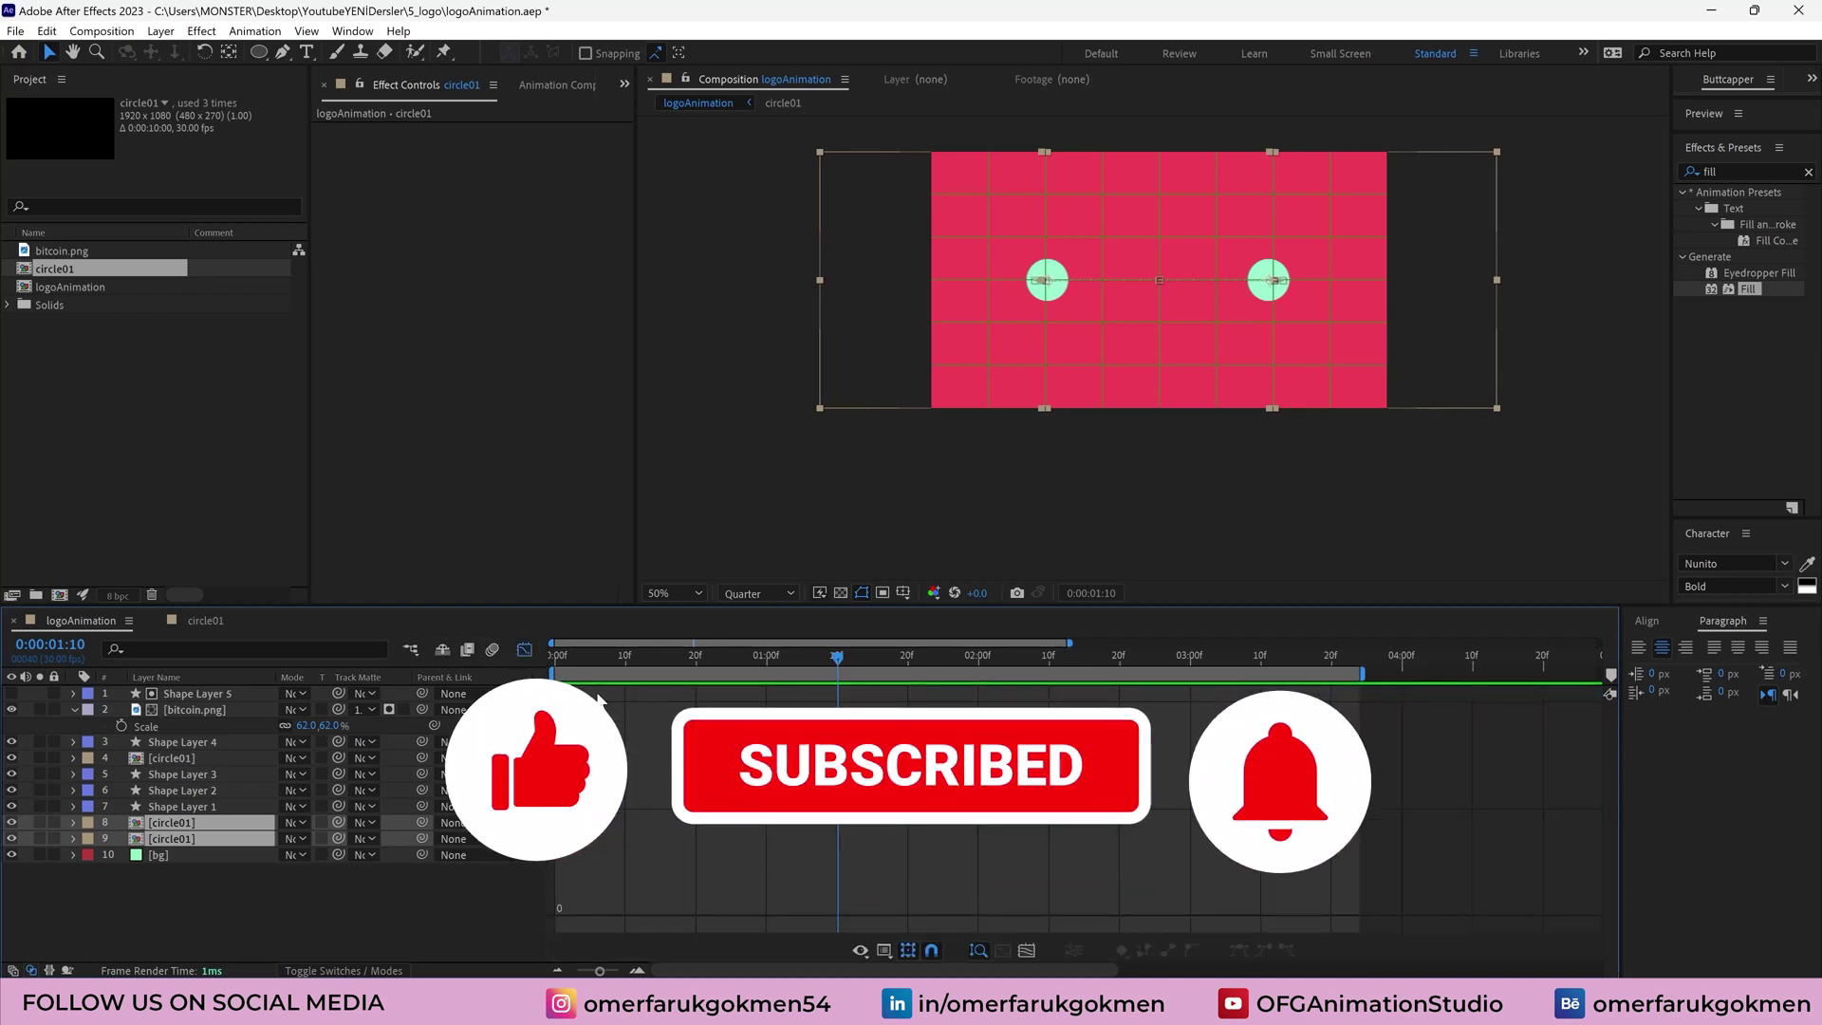
click(523, 650)
key(p)
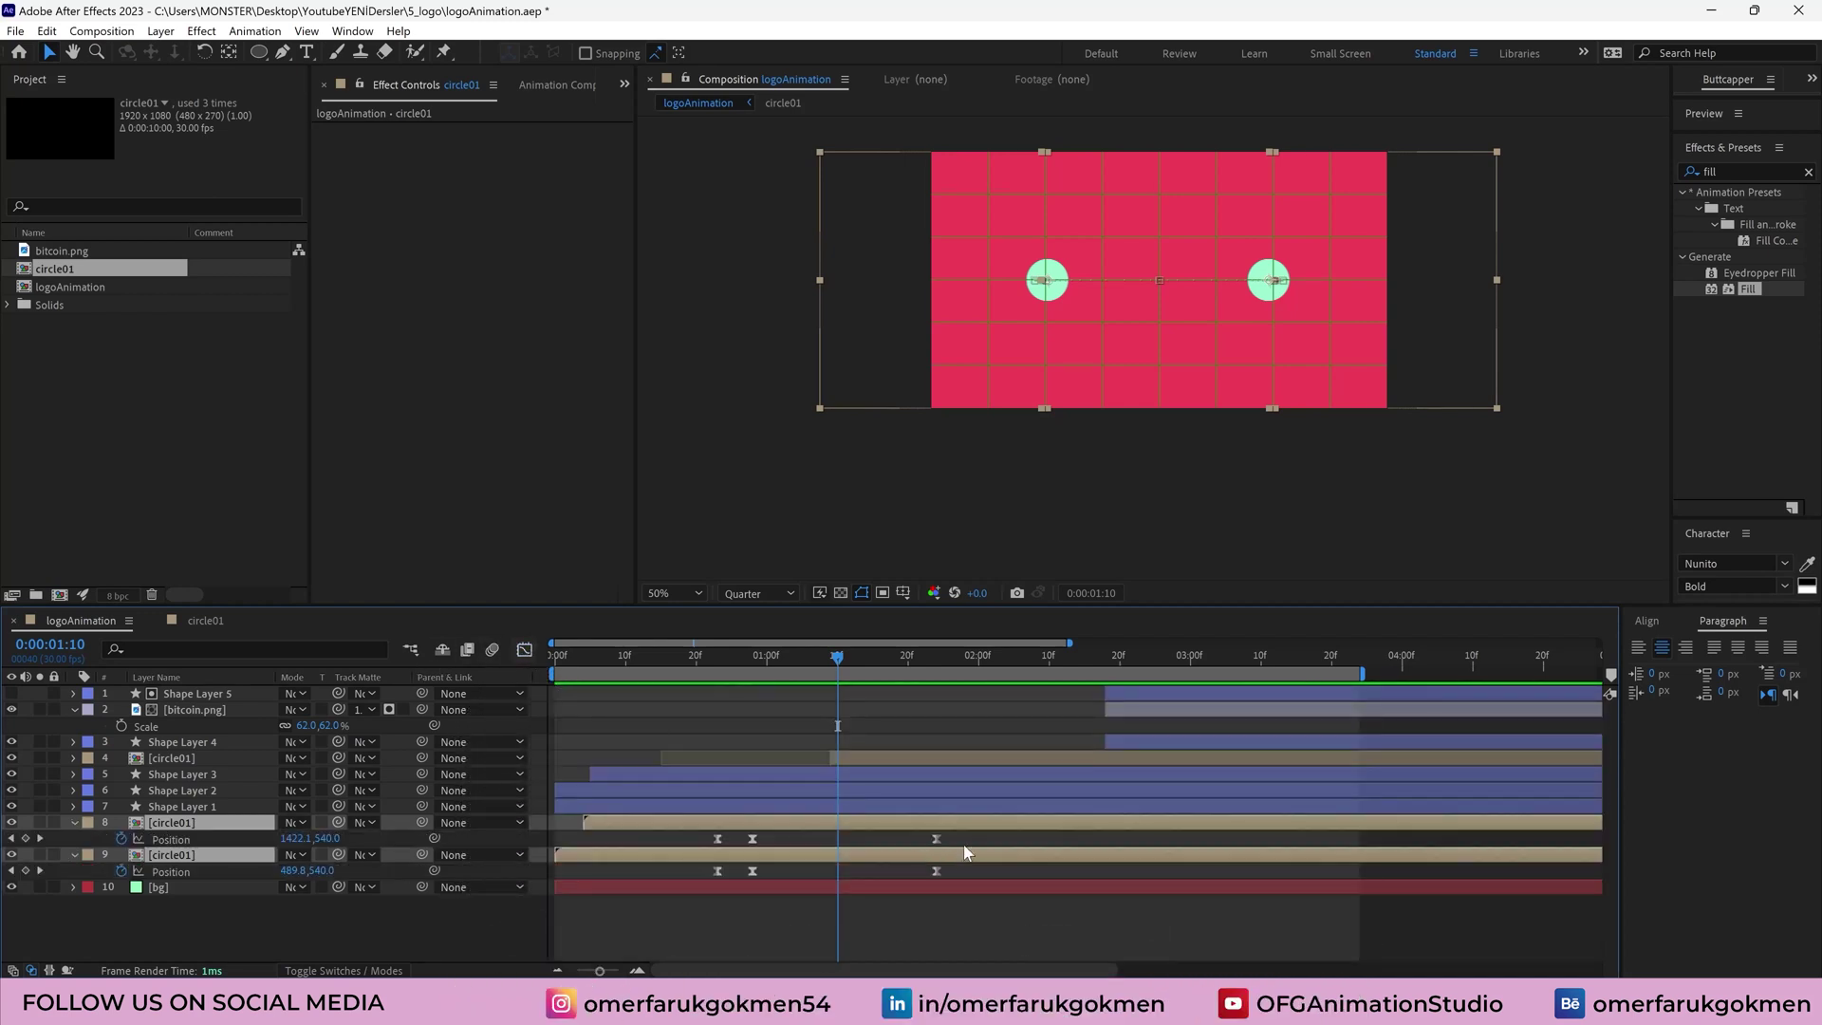
drag(973, 832, 657, 871)
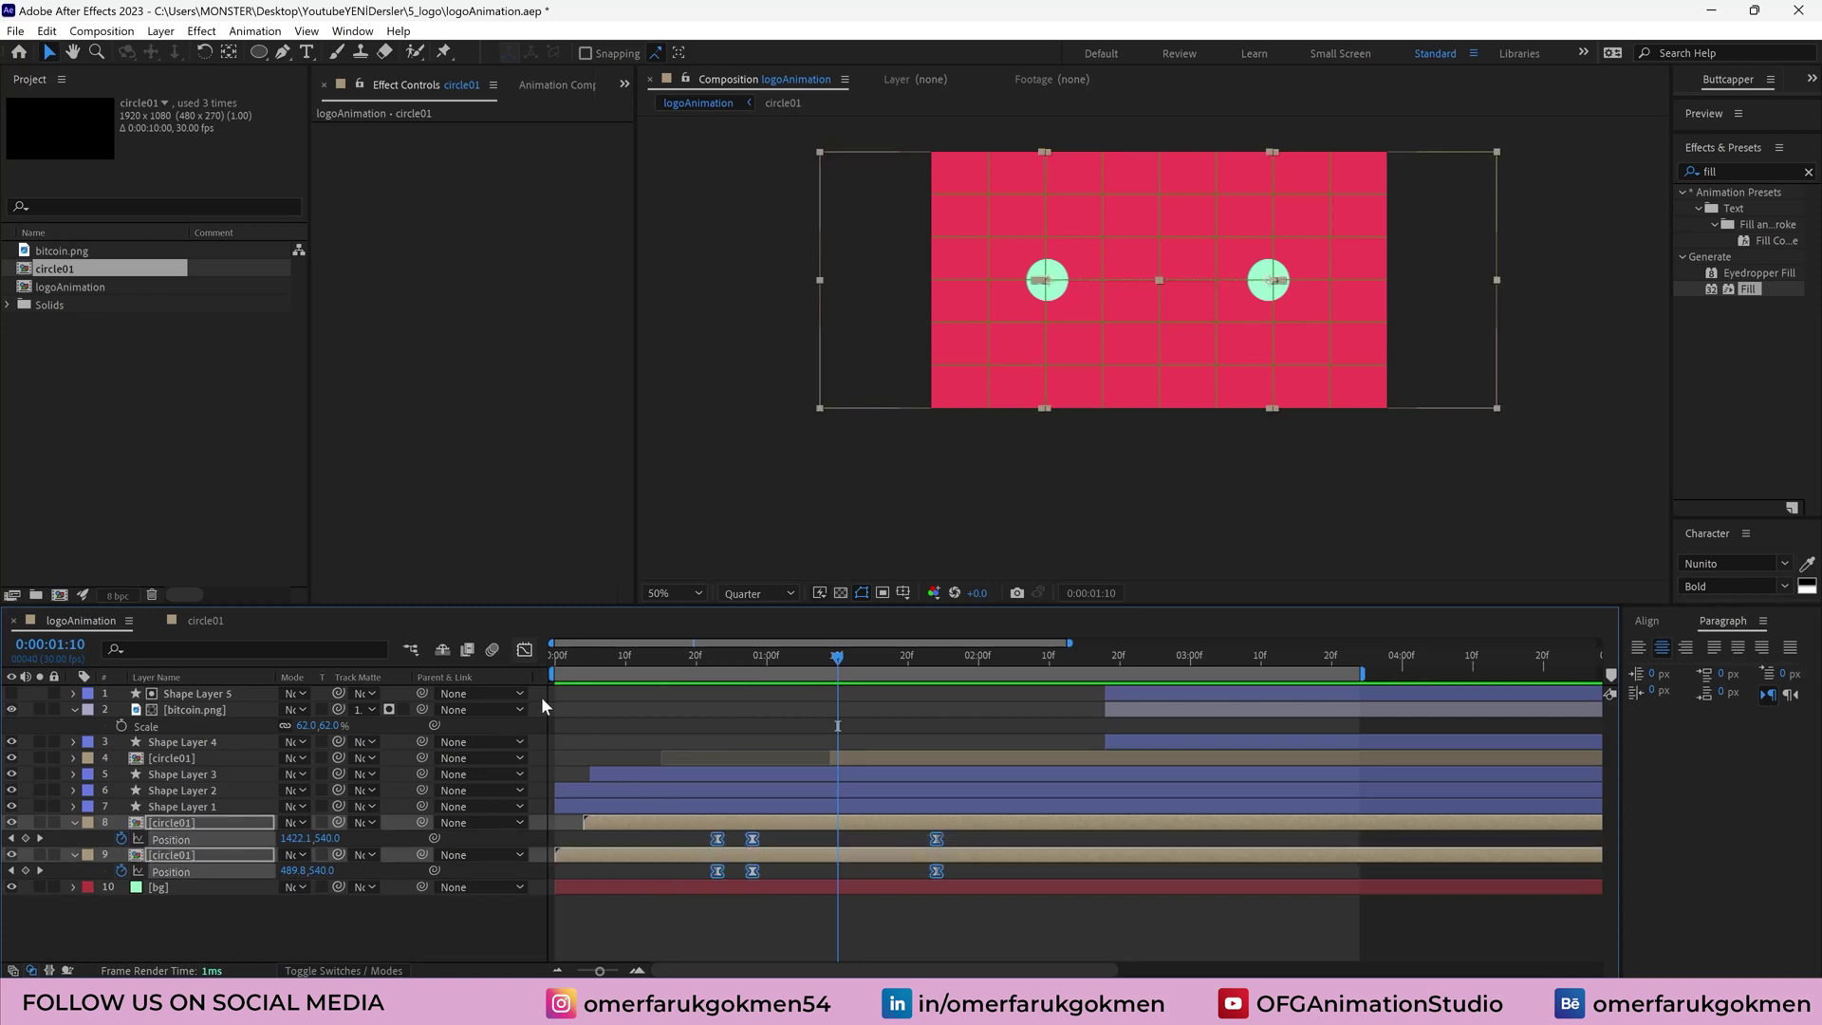
Reshape both circles' Position speed graph so the first movement peaks early and eases slowly into the second keyframe, and preview
click(524, 650)
click(740, 918)
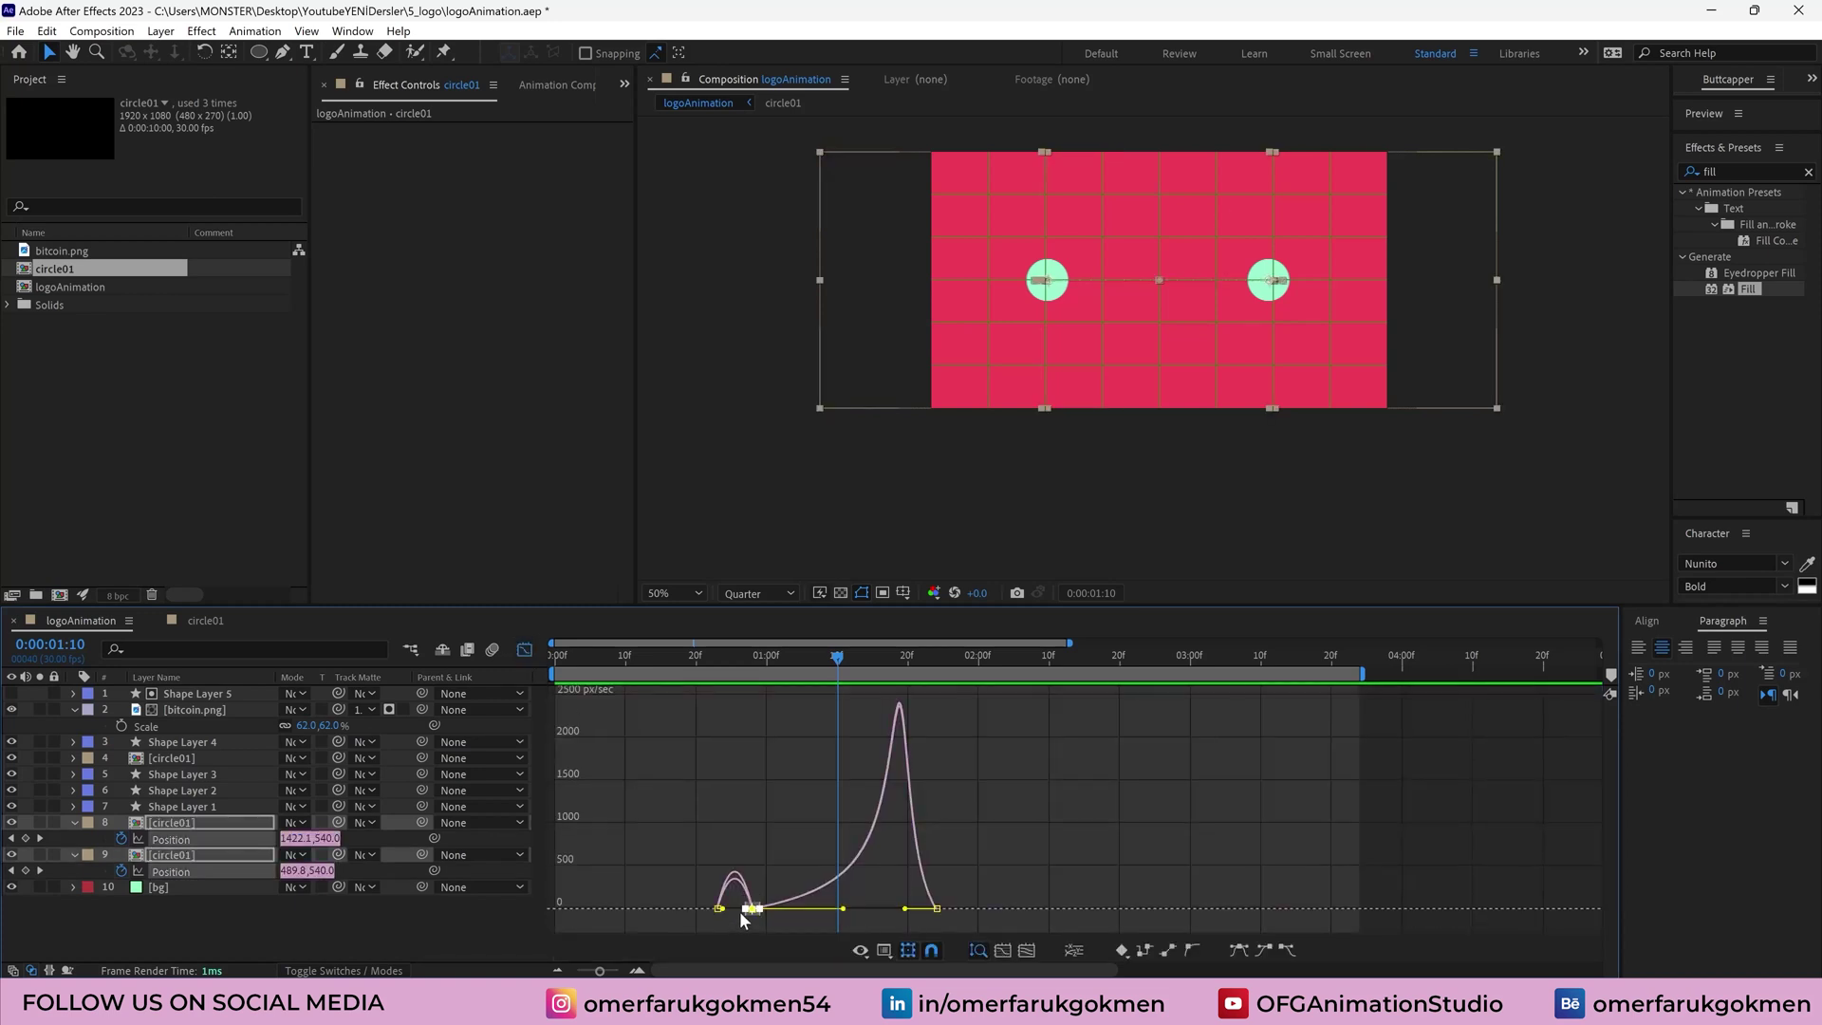
click(1004, 949)
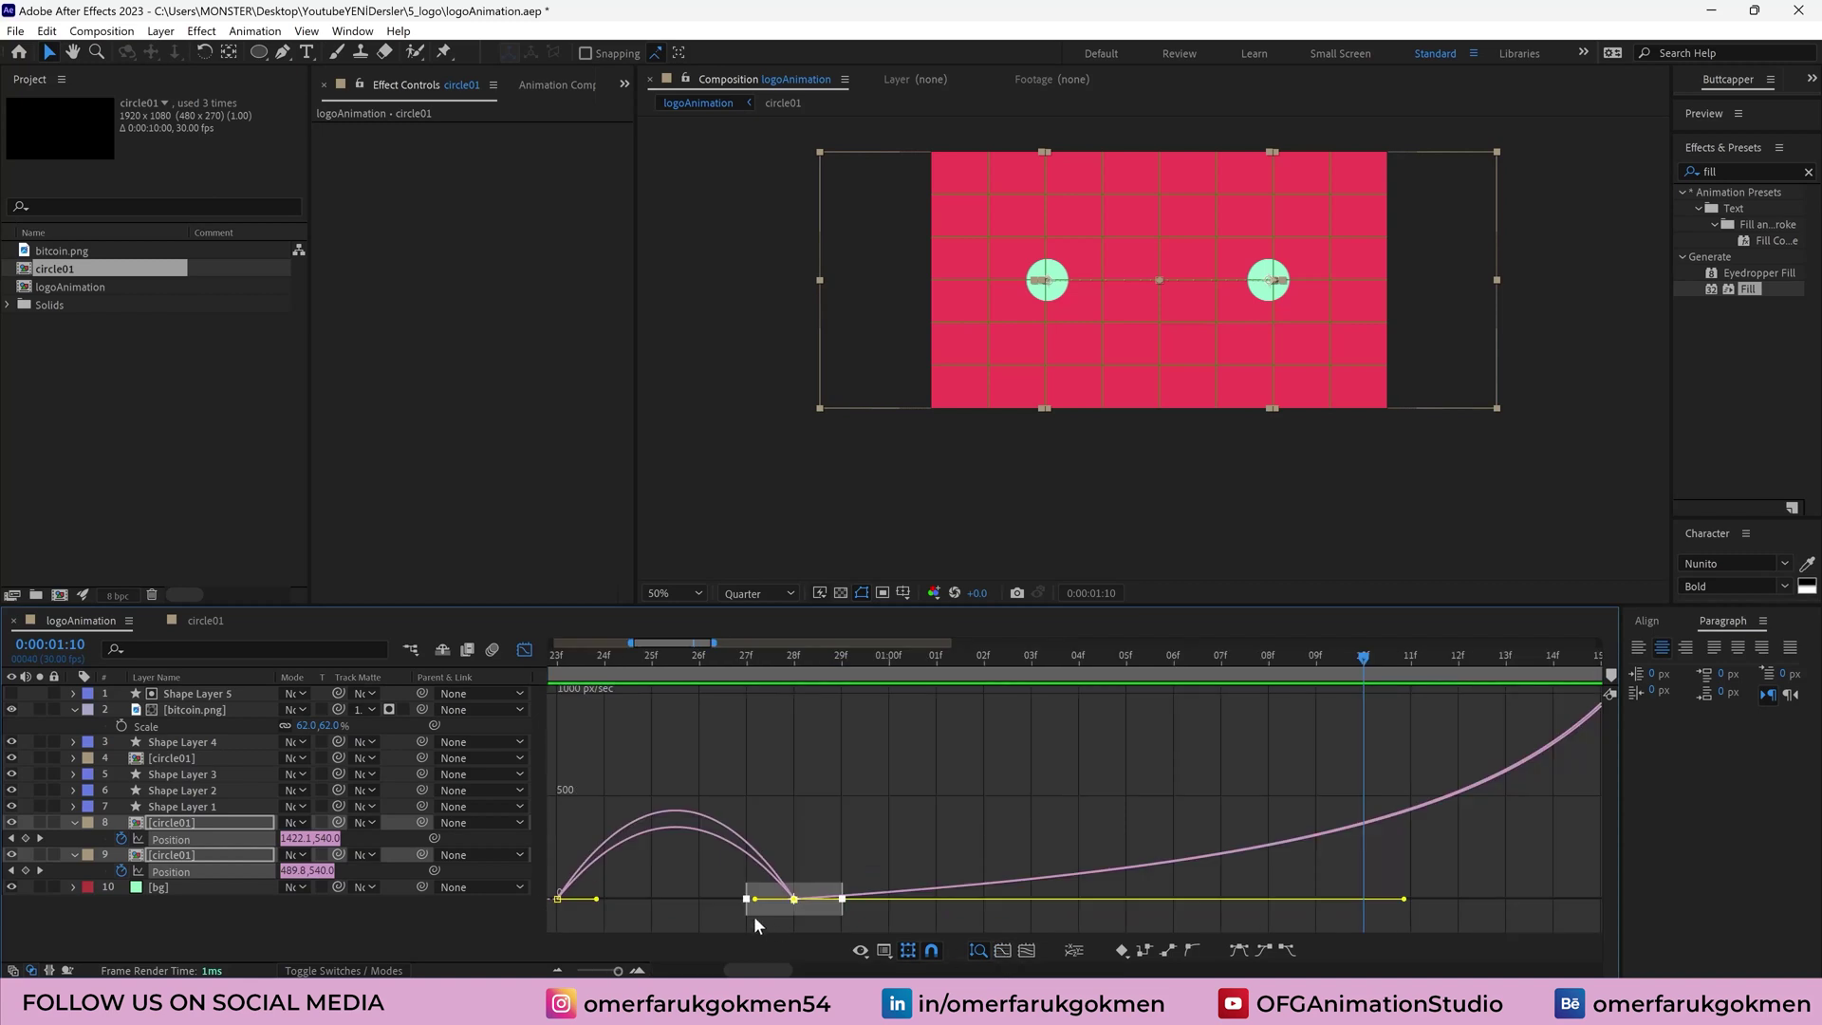
drag(746, 900, 702, 907)
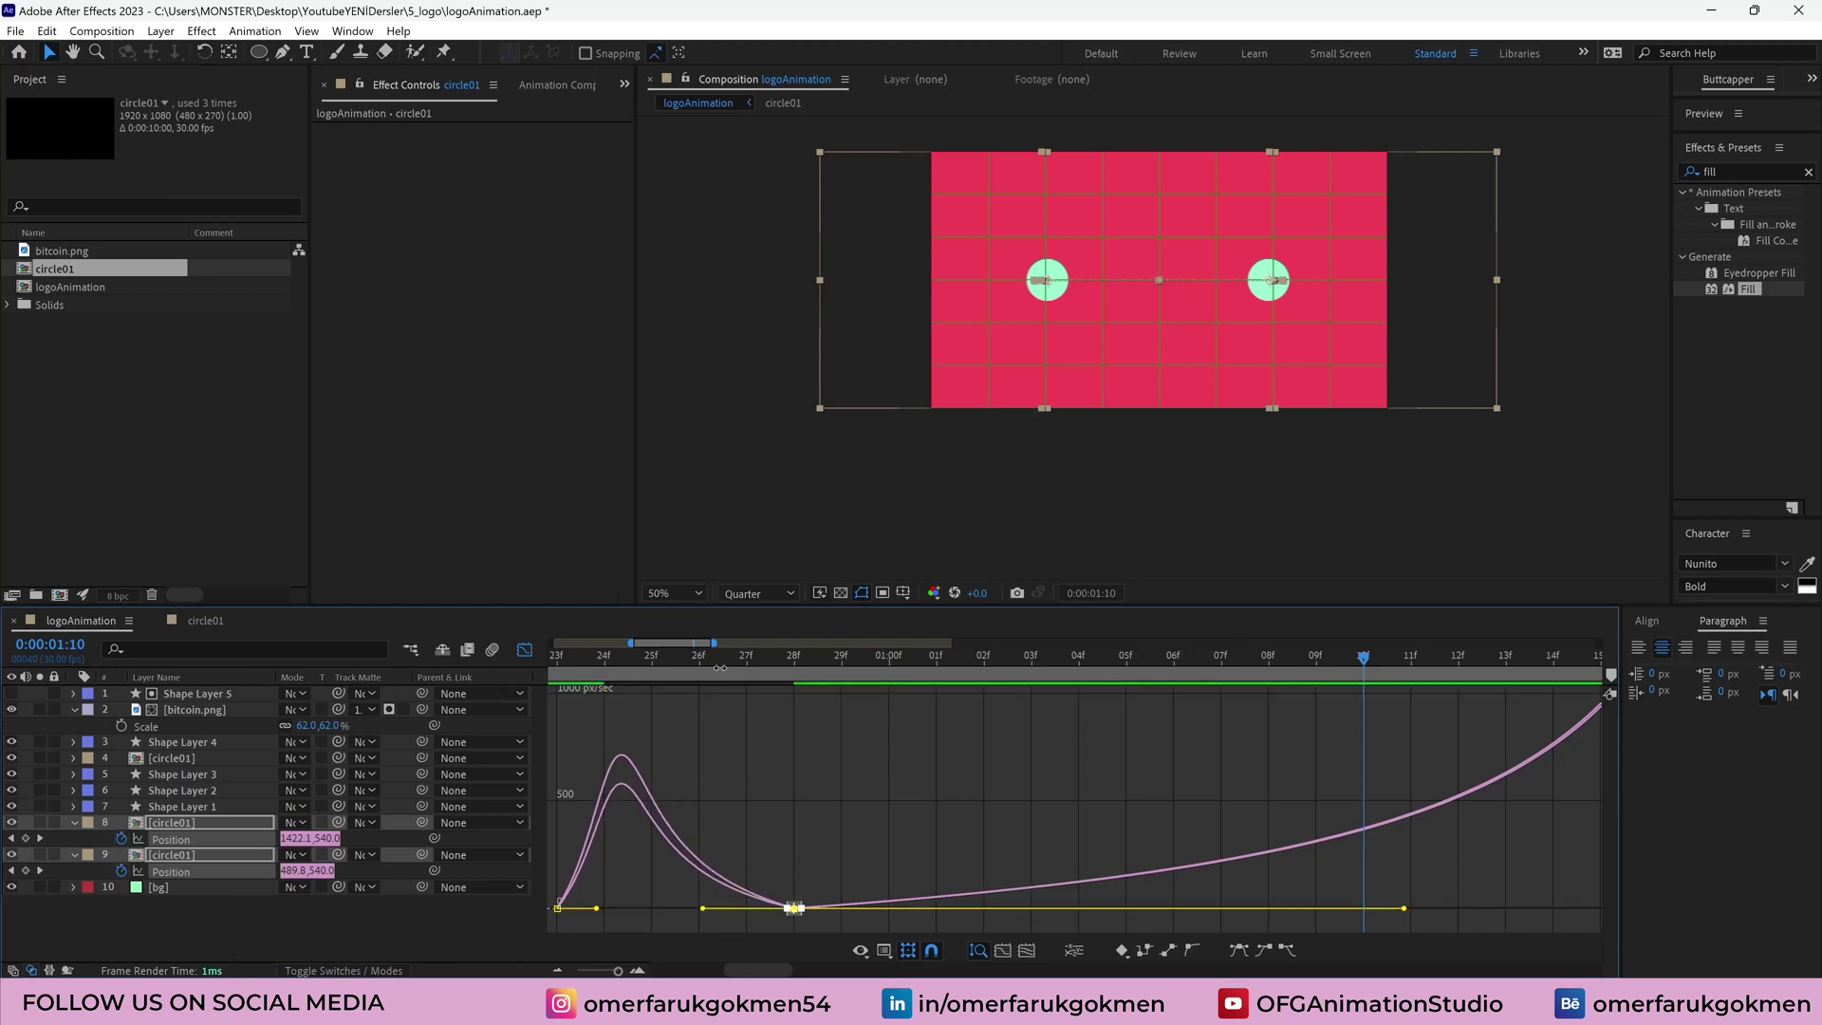
drag(709, 657, 550, 664)
key(space)
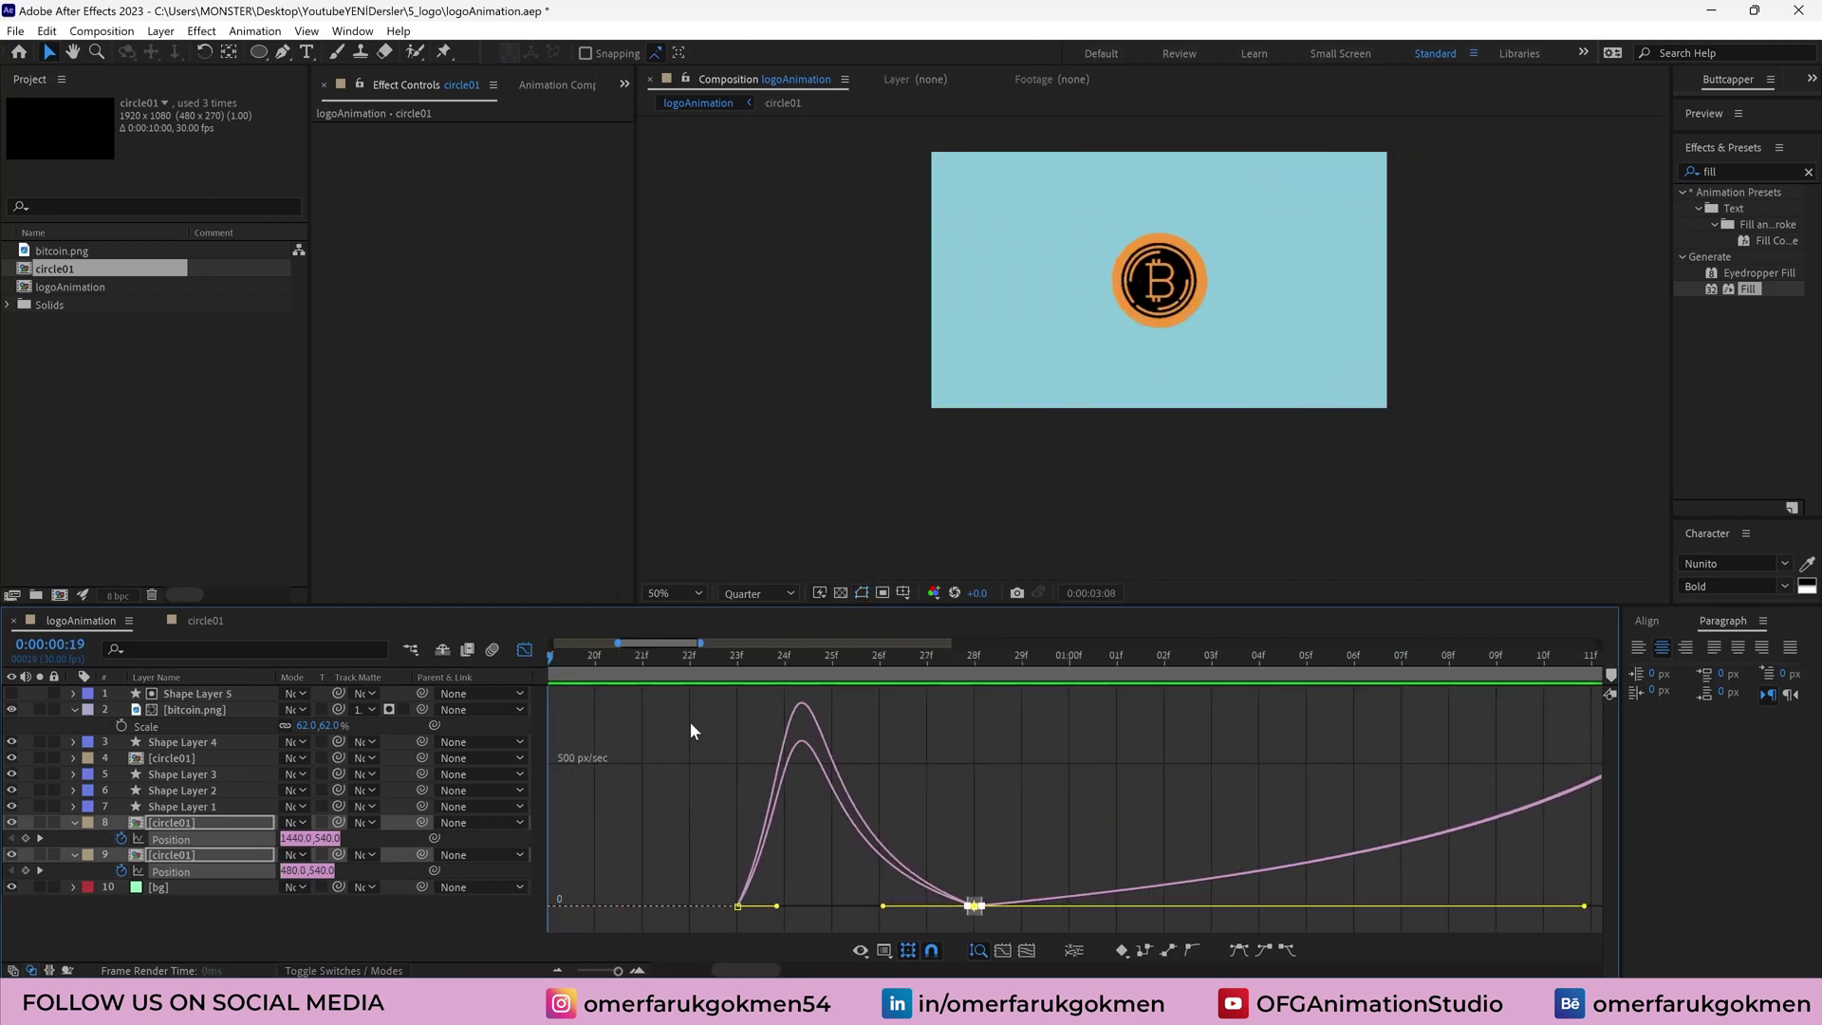
click(524, 650)
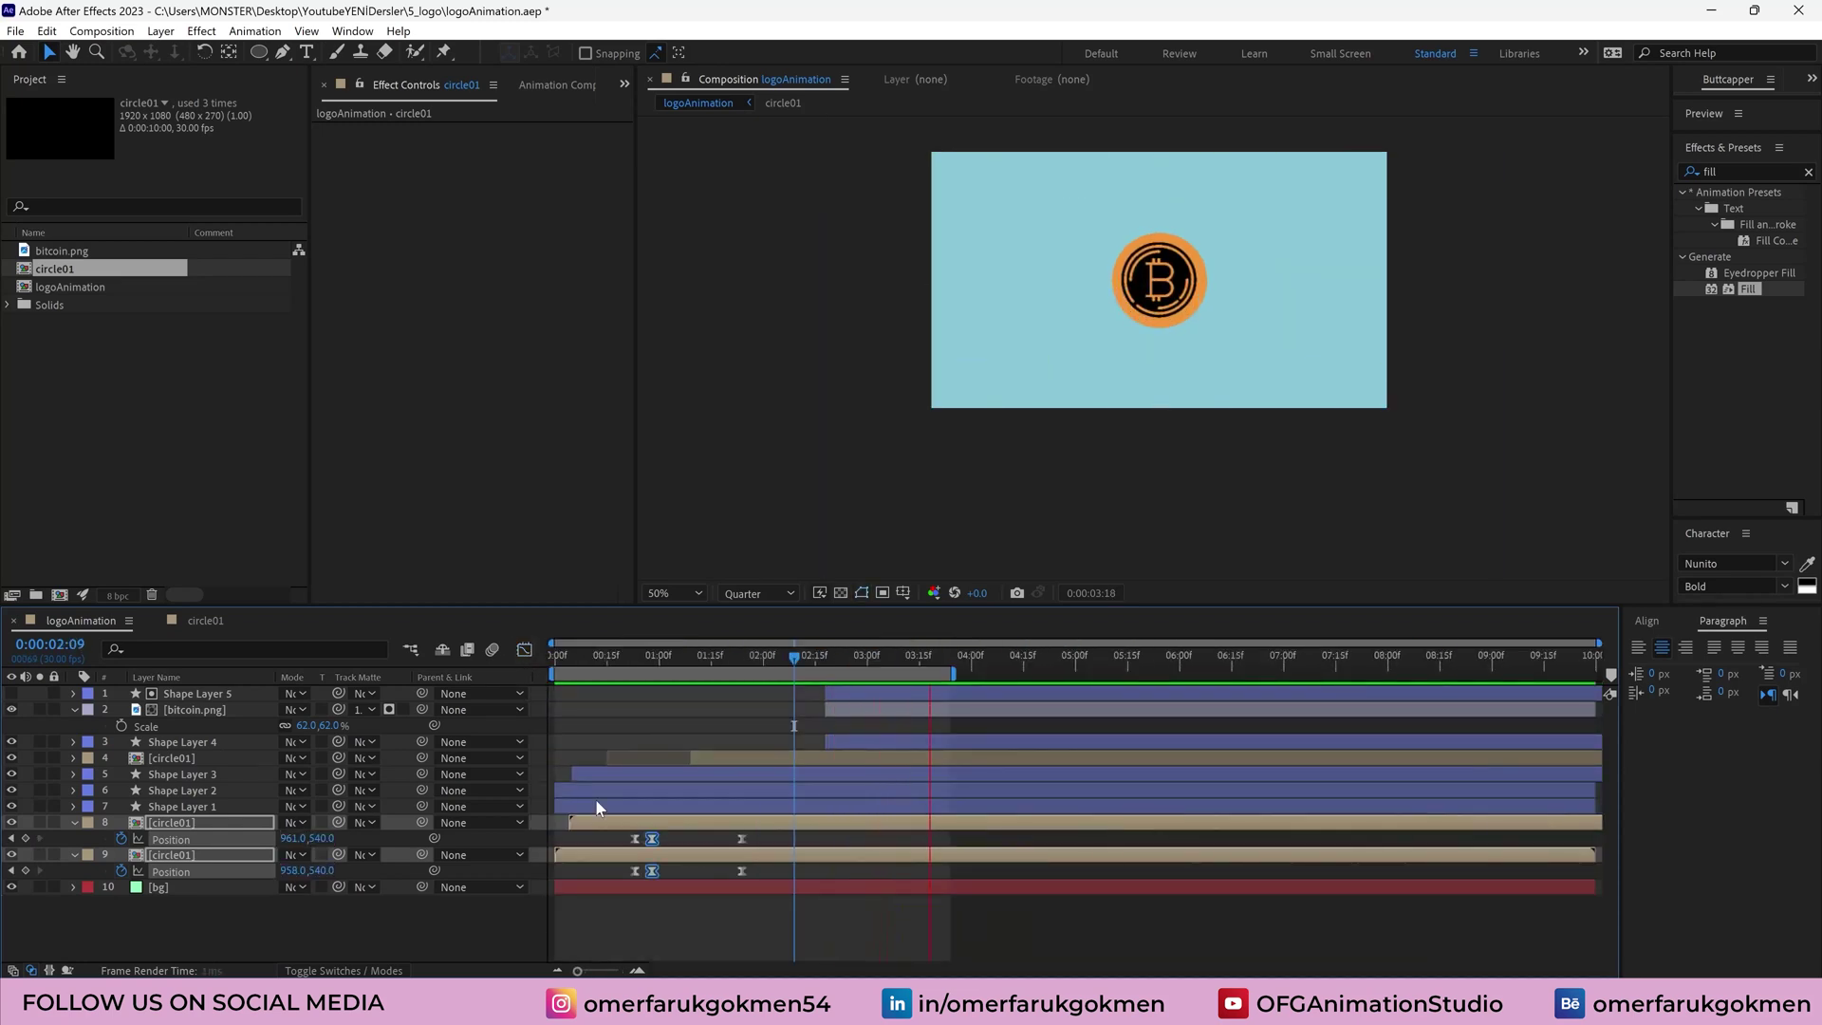